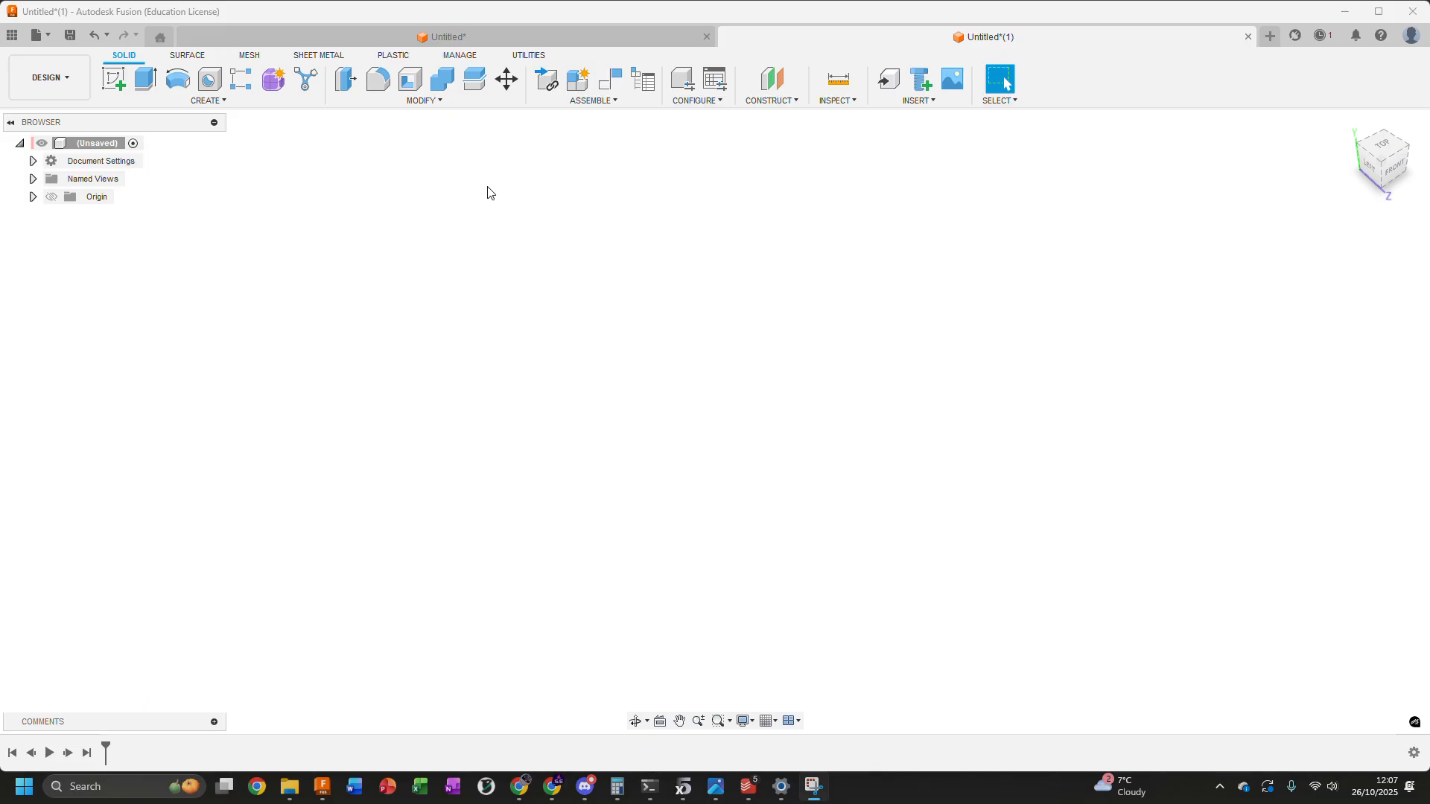
Start a sketch on the horizontal XZ plane and draw a centre-diameter circle about 32 mm across, centred on the origin
left_click(113, 82)
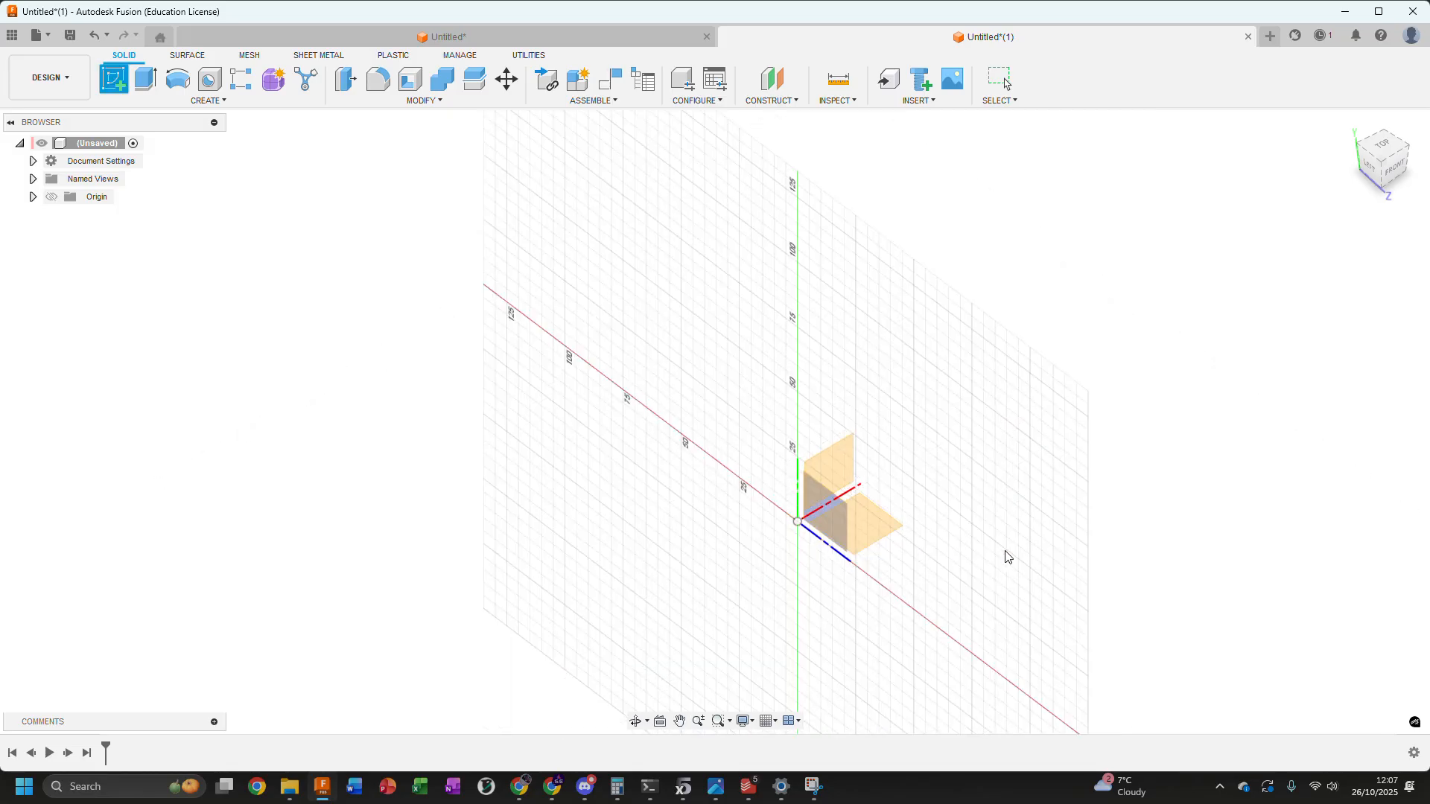
left_click(881, 531)
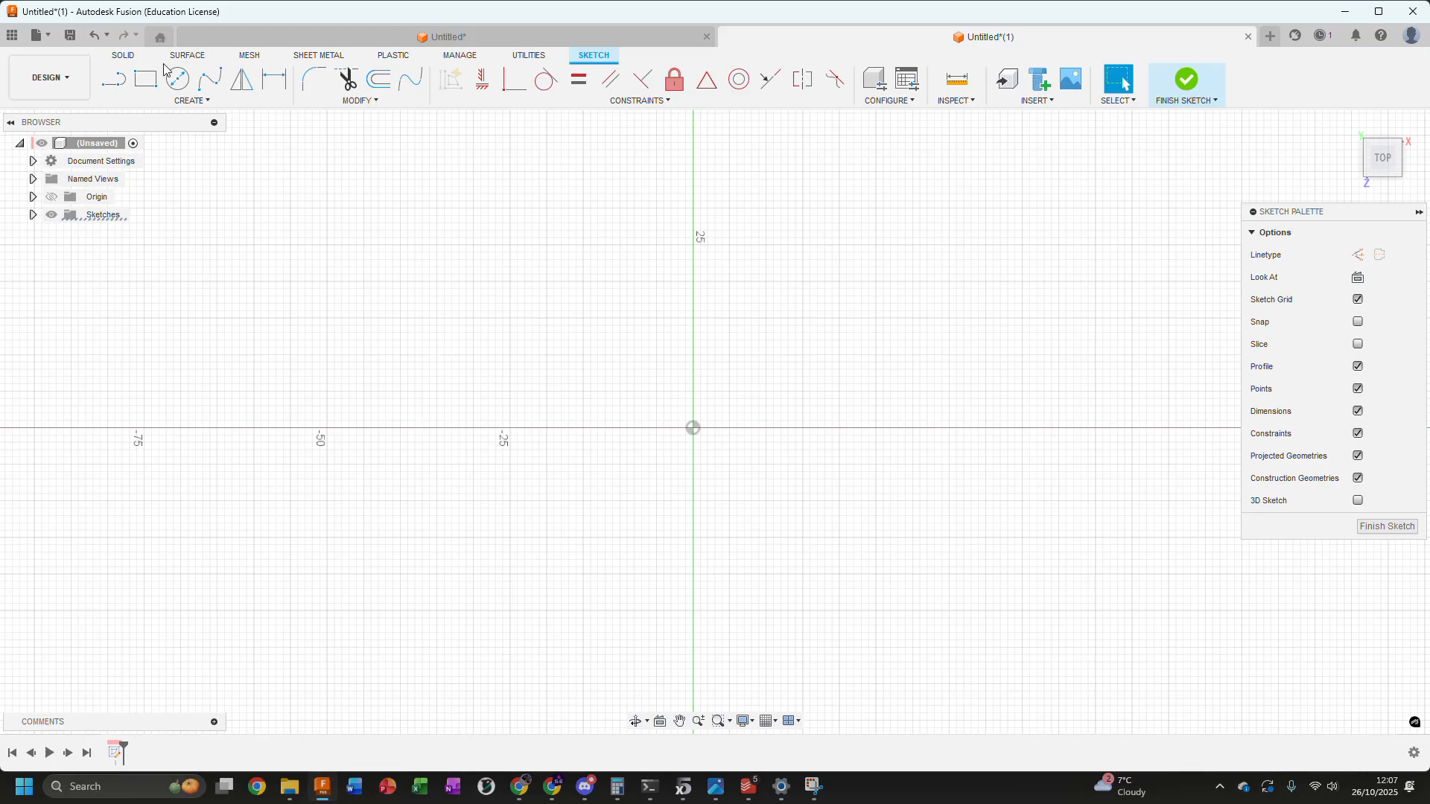
left_click(177, 87)
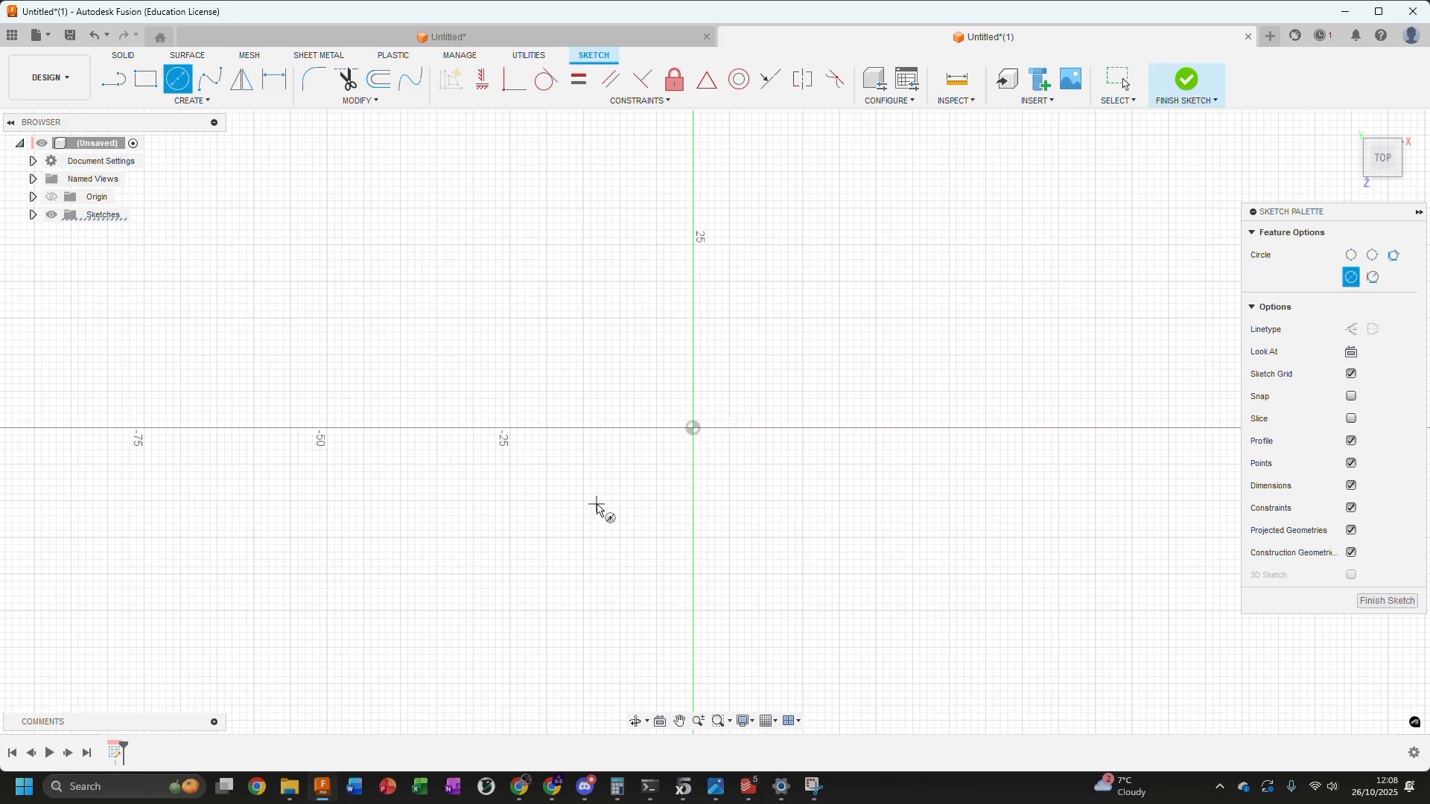
left_click(693, 427)
left_click(795, 370)
key("Escape")
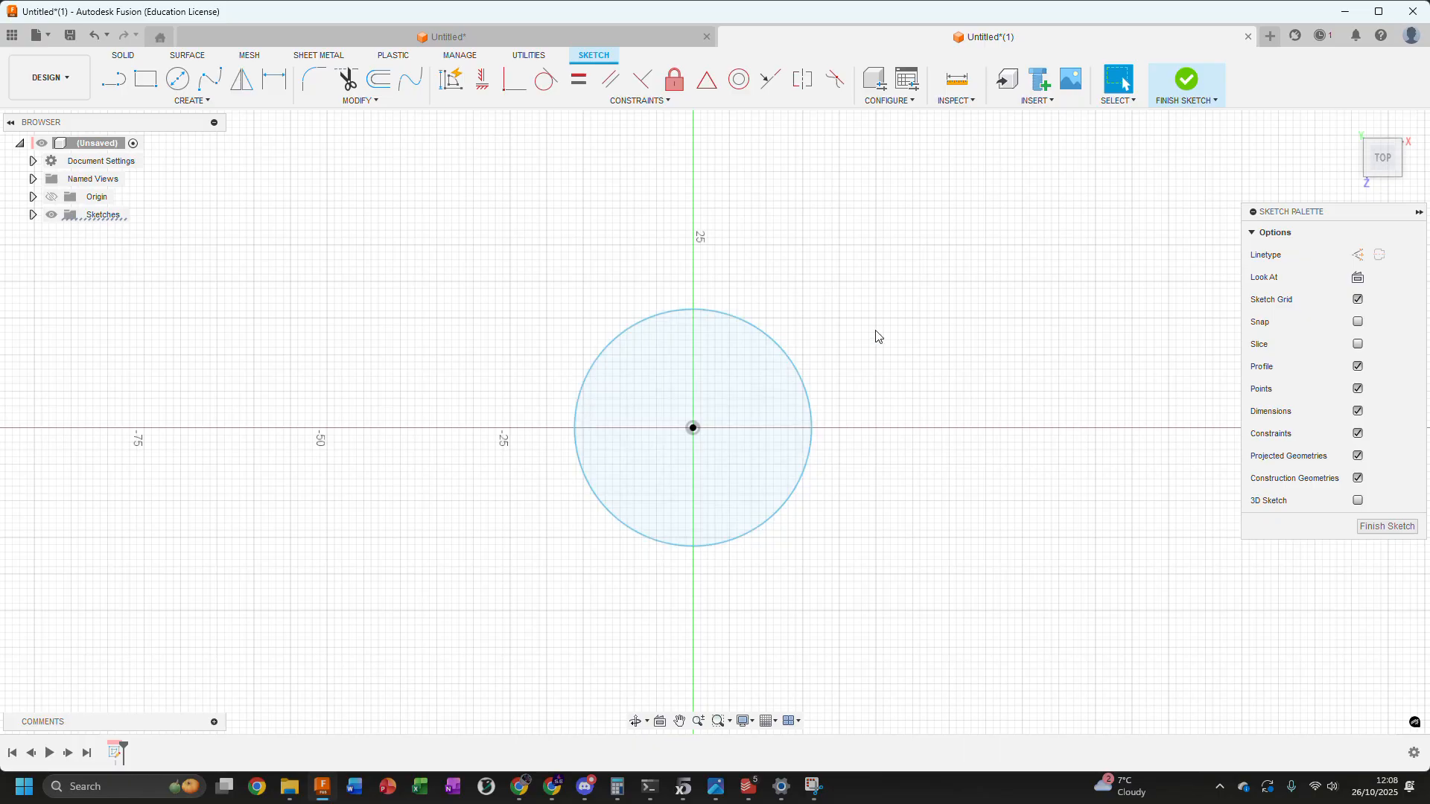
Dimension the circle's diameter to 30 mm
key("d")
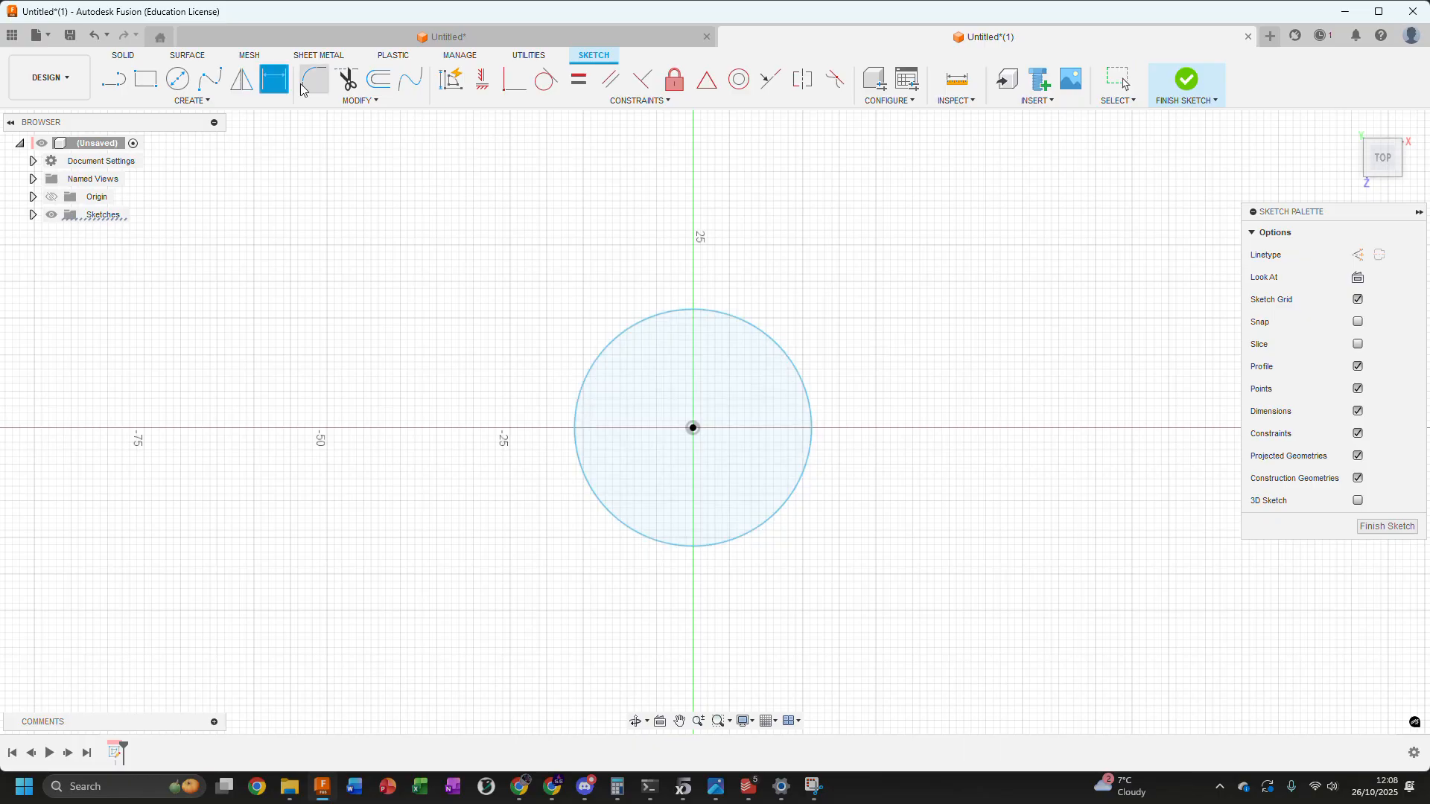
key("Escape")
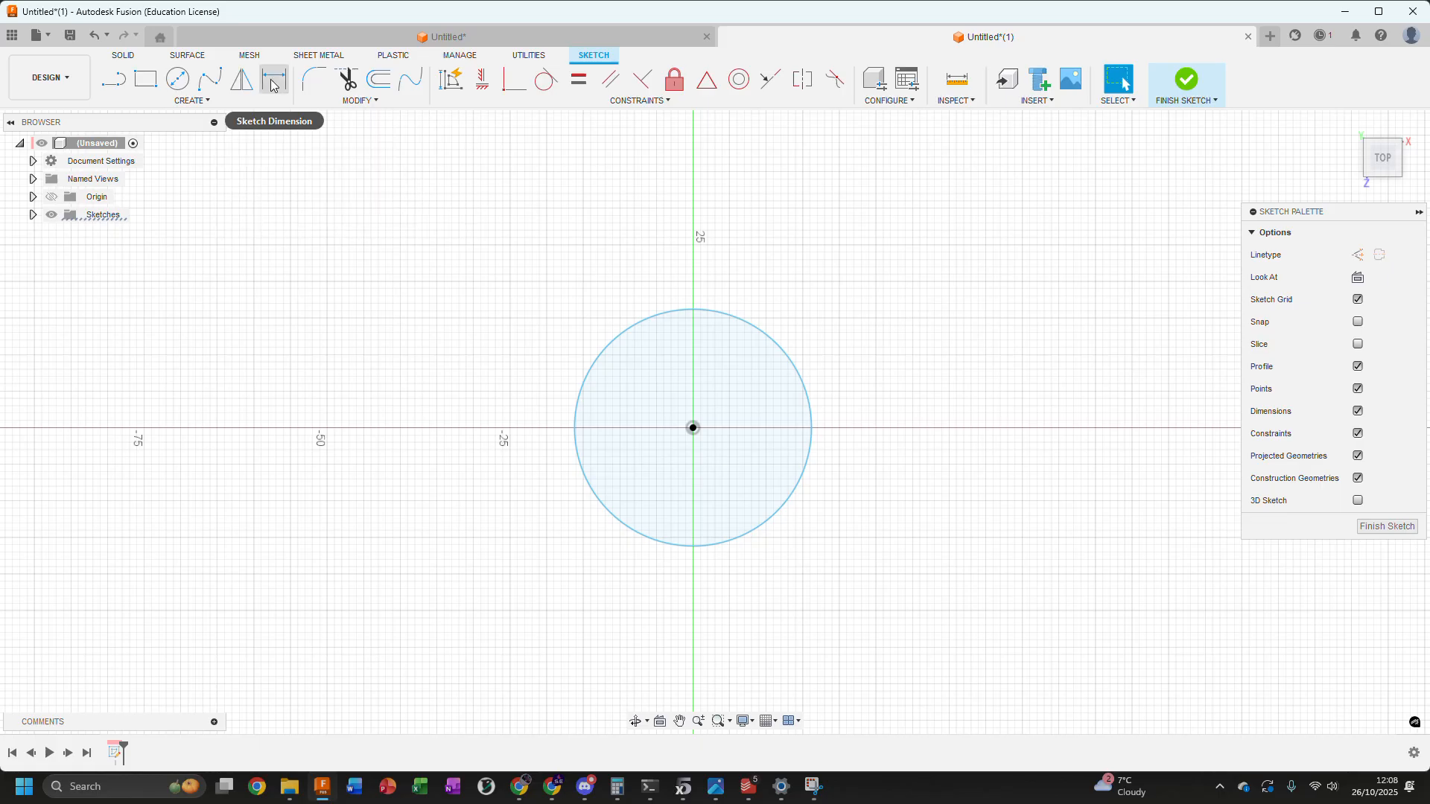
left_click(273, 82)
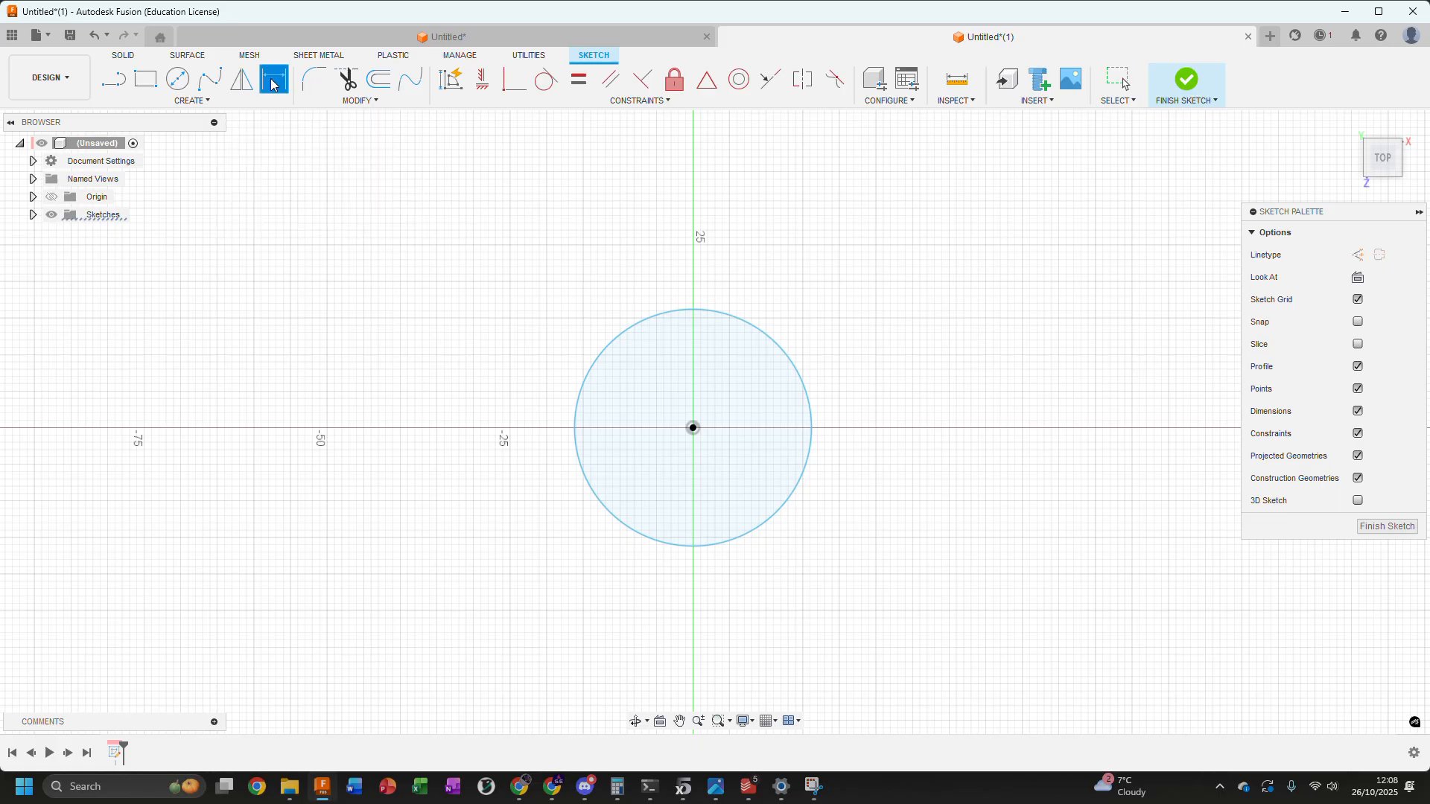
left_click(767, 345)
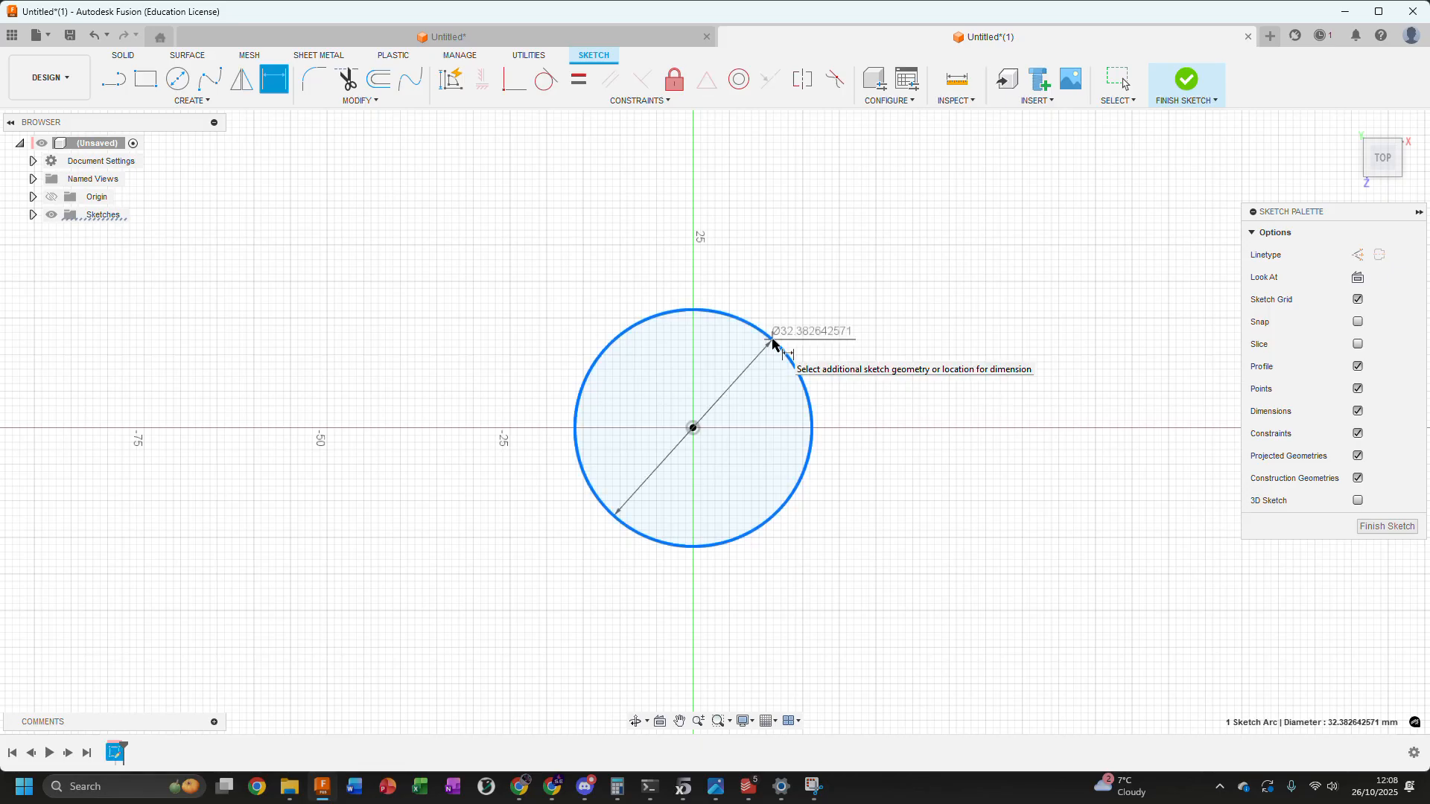
left_click(910, 319)
type("30")
key("Return")
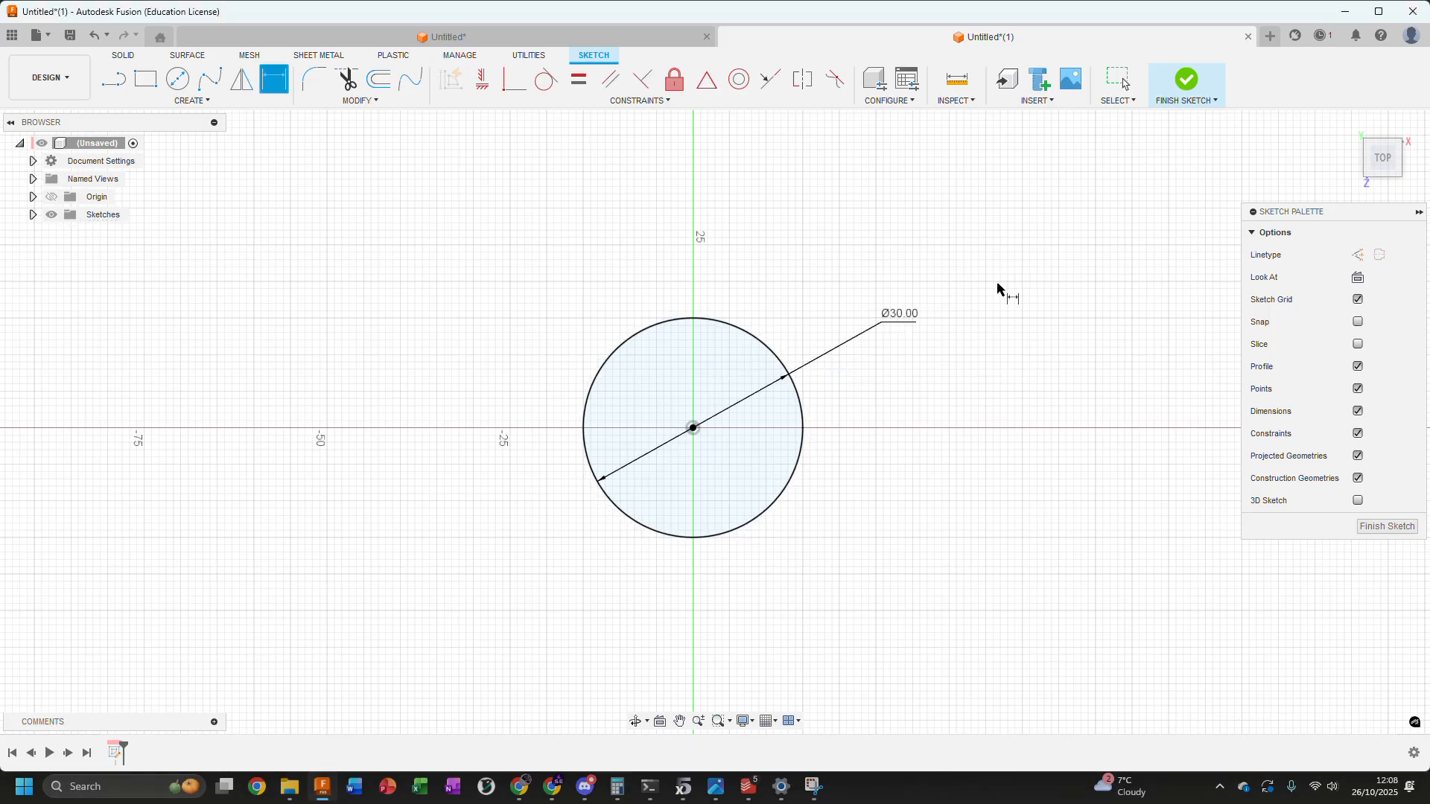
key("Escape")
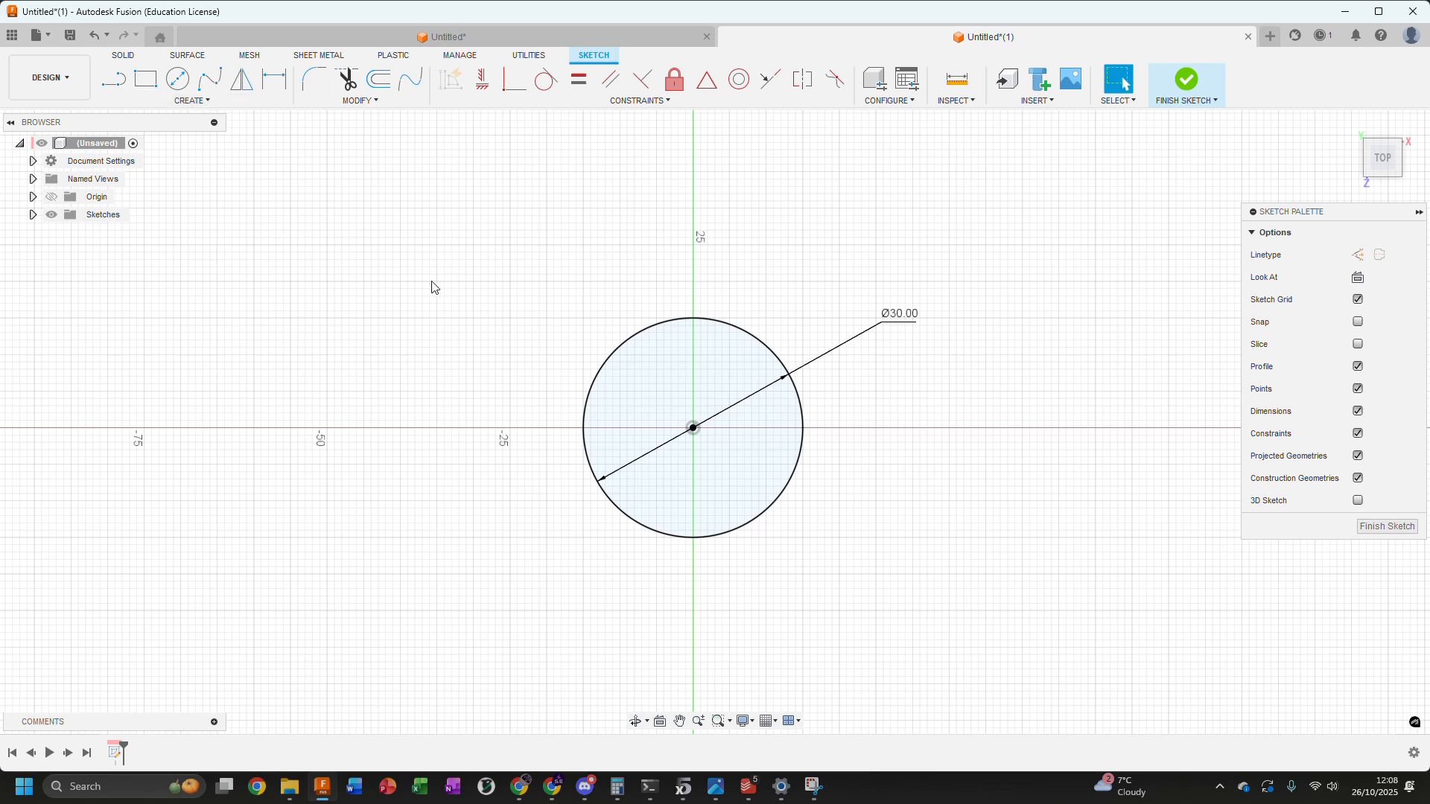
Sketch a center rectangle centred on the origin and large enough to enclose the circle
scroll(479, 298, "down", 3)
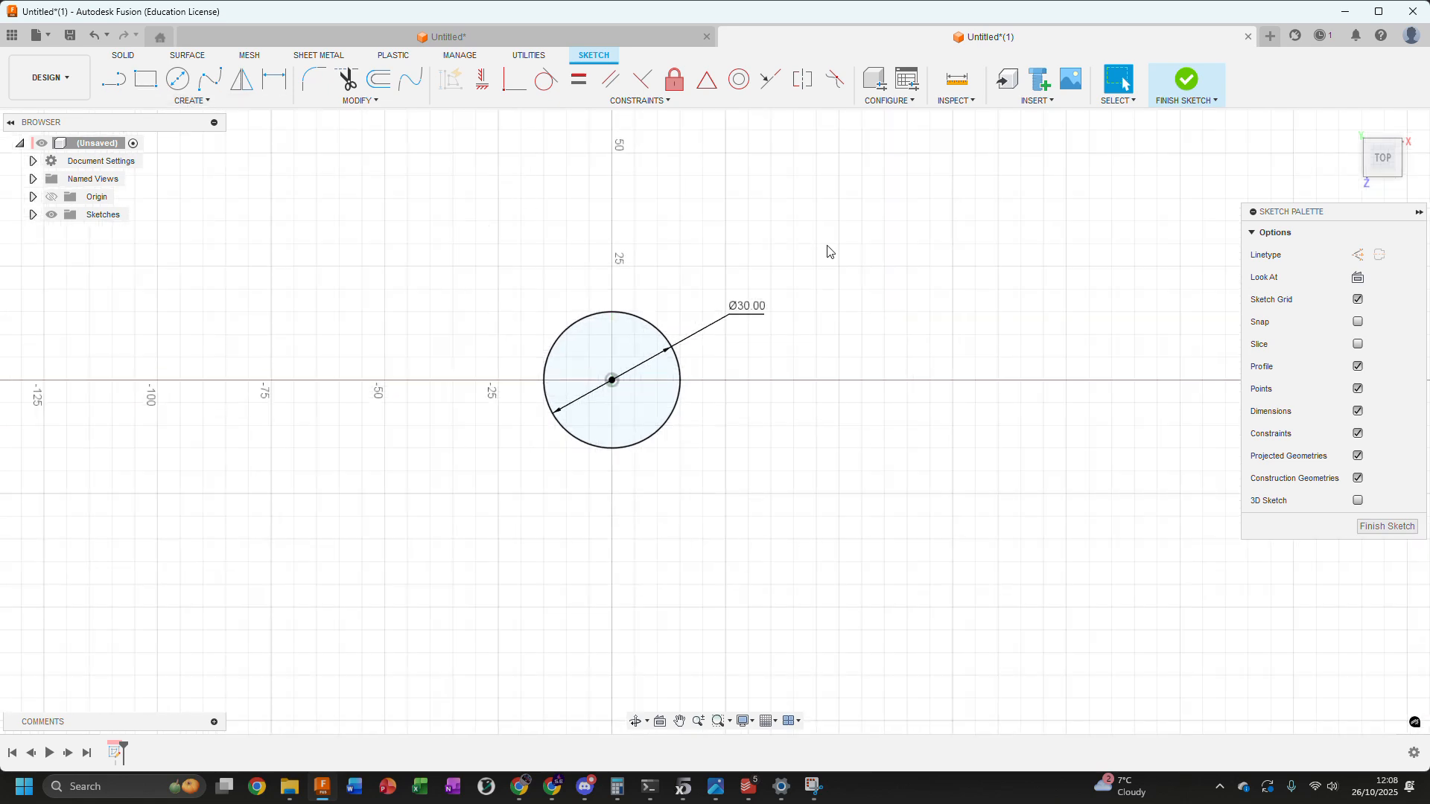
left_click(194, 102)
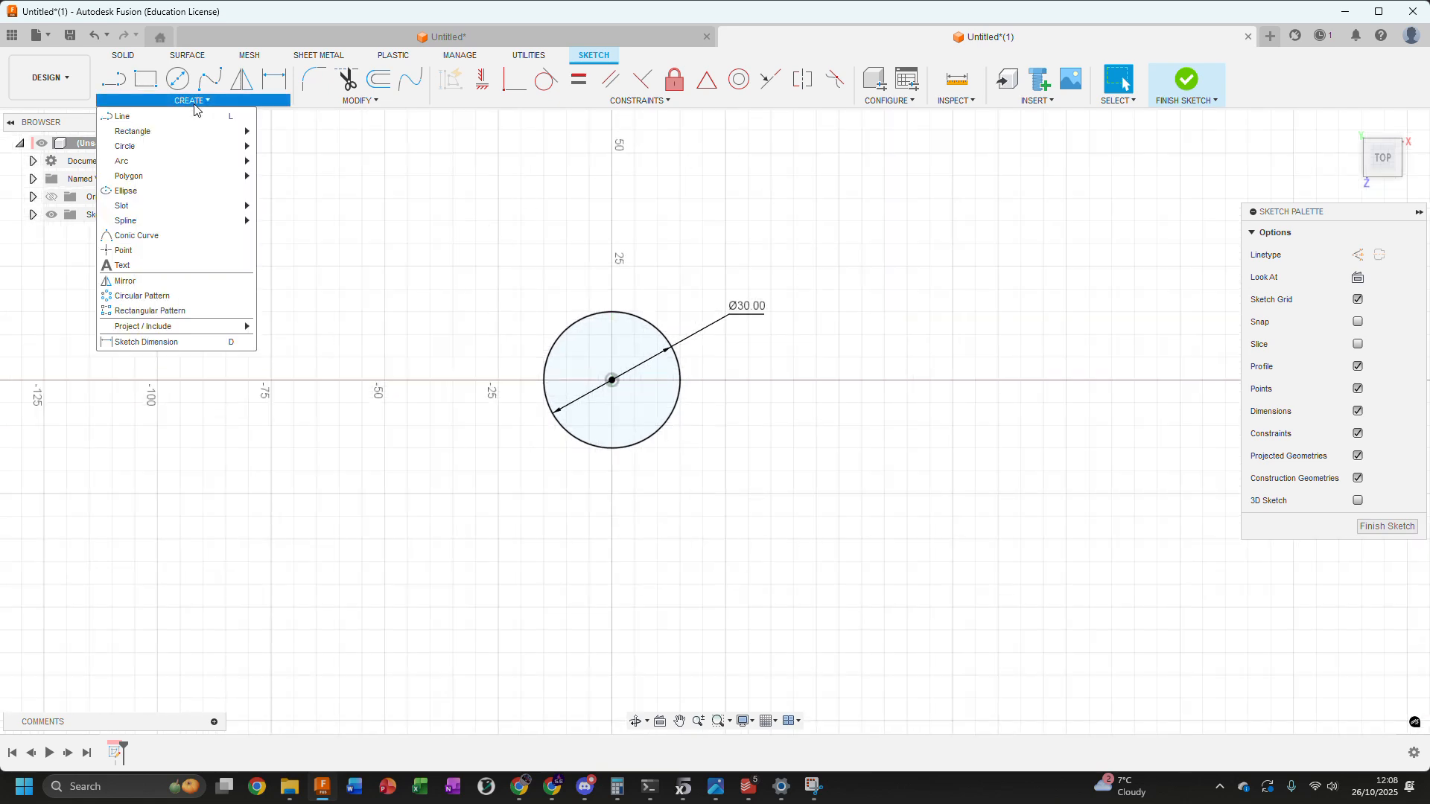
mouse_move(217, 133)
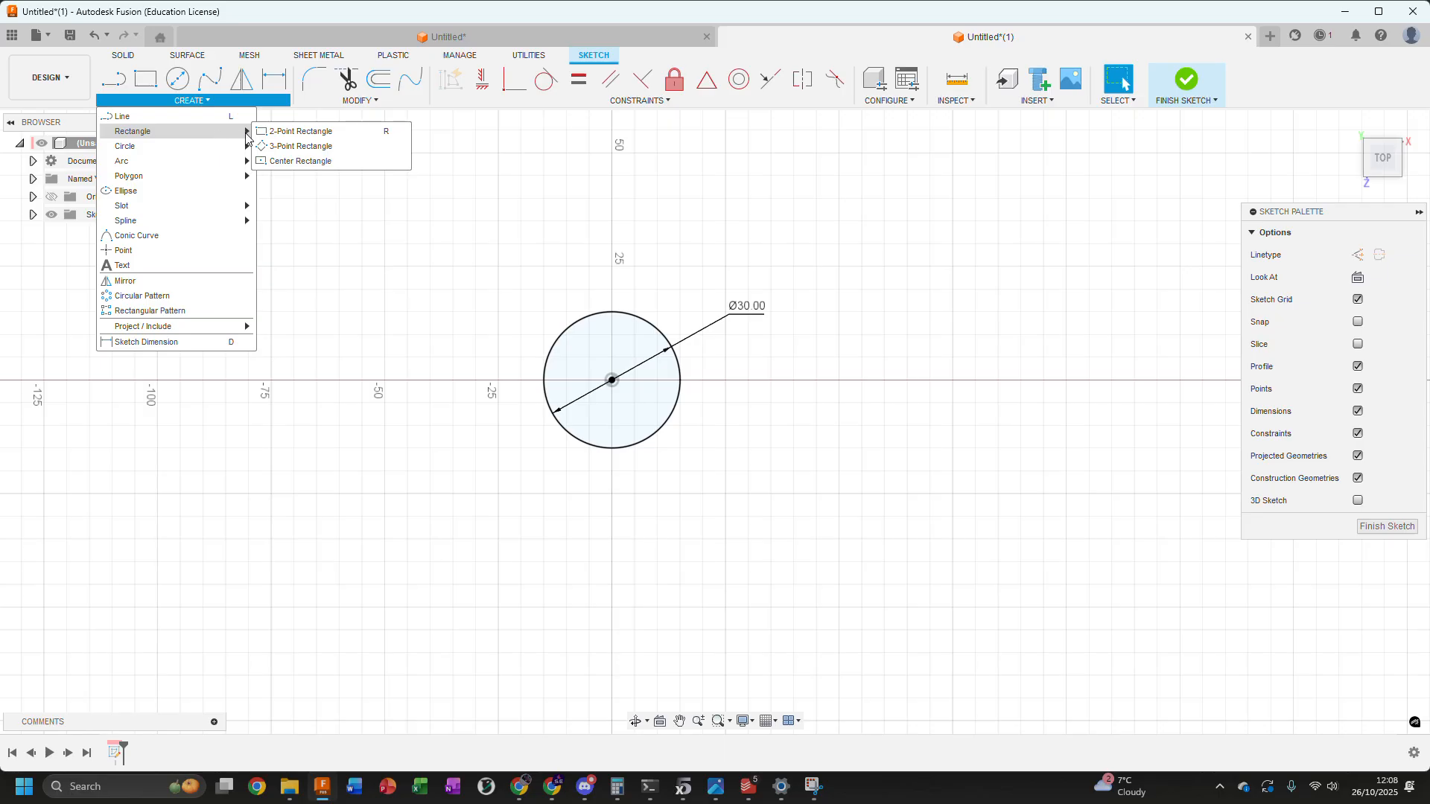
left_click(298, 162)
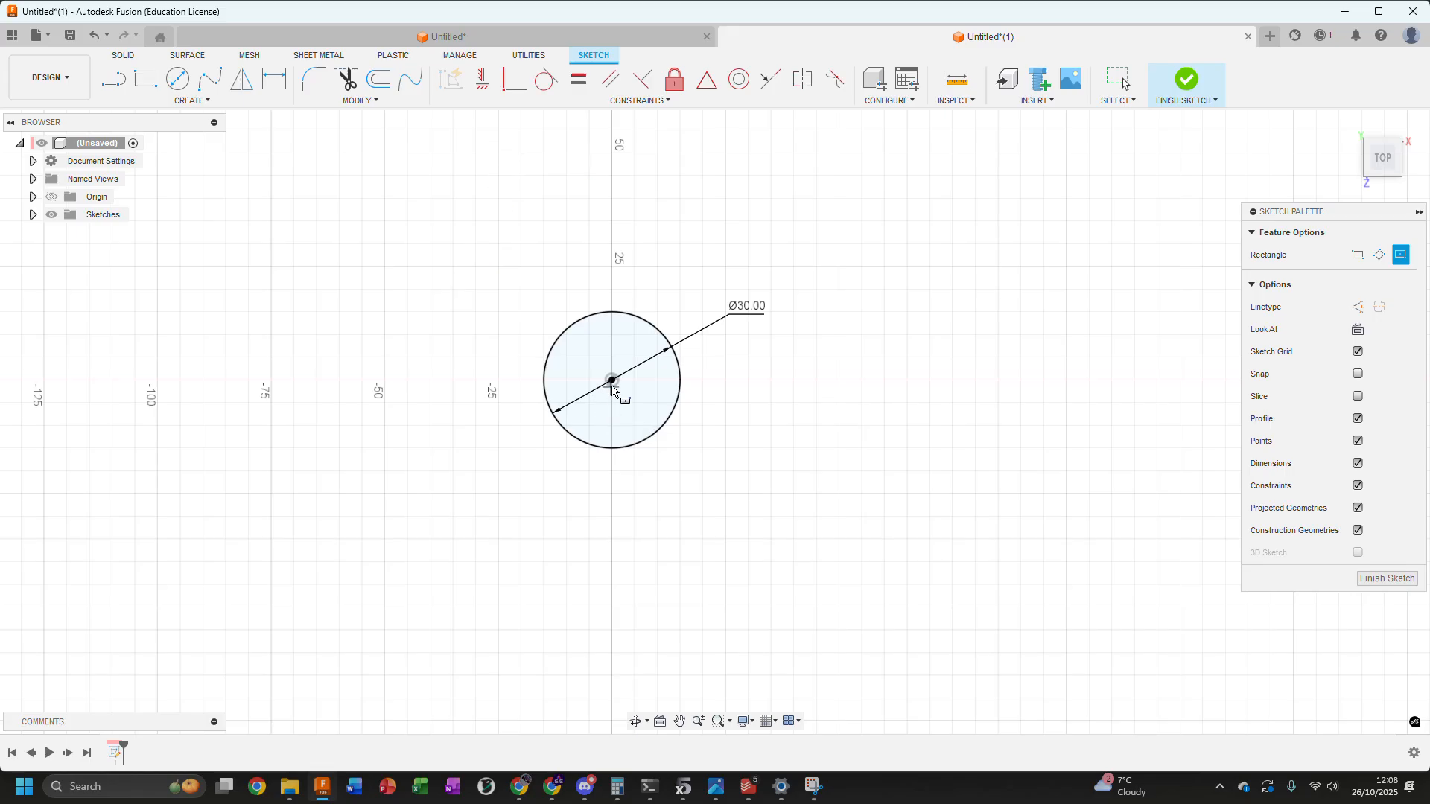
left_click(612, 381)
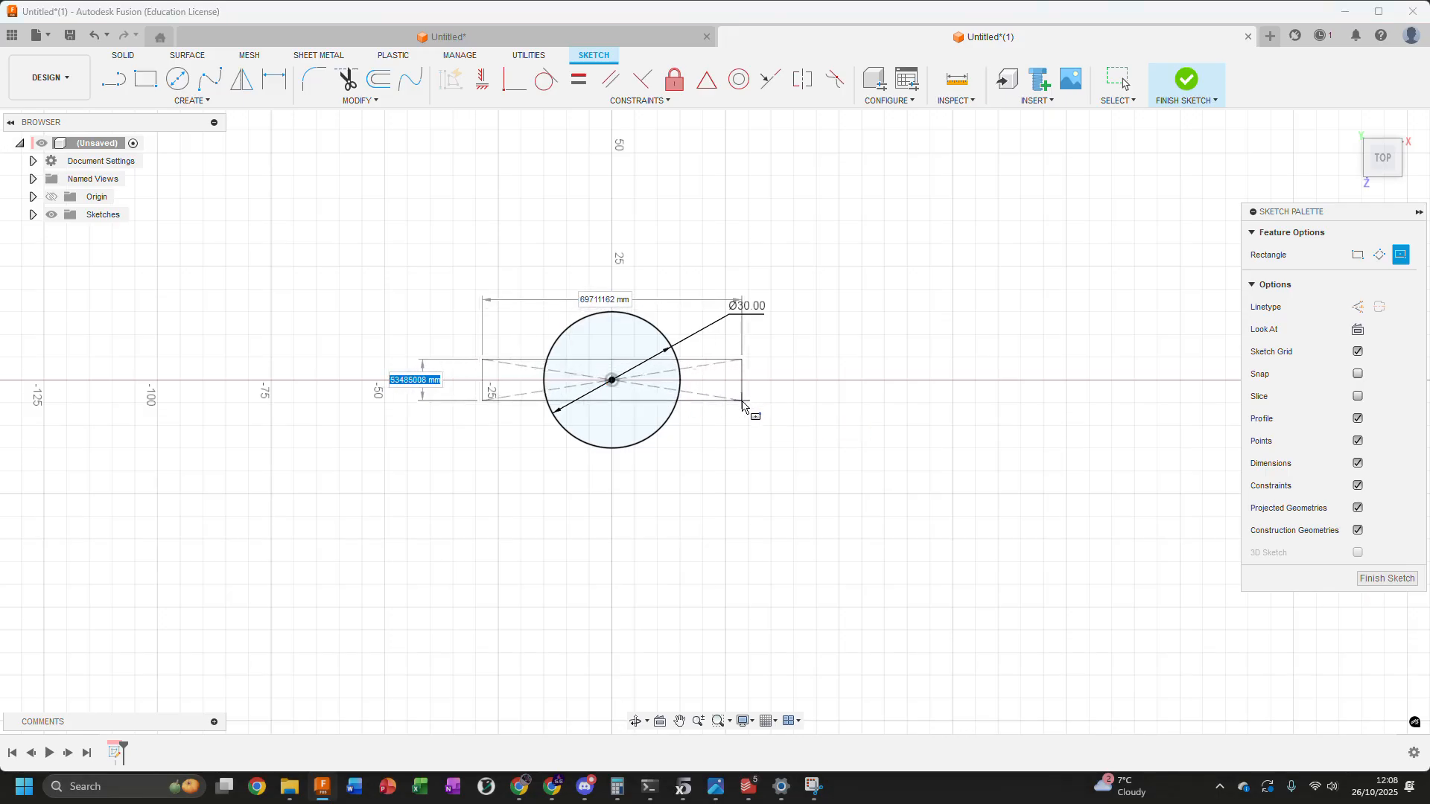
left_click(798, 532)
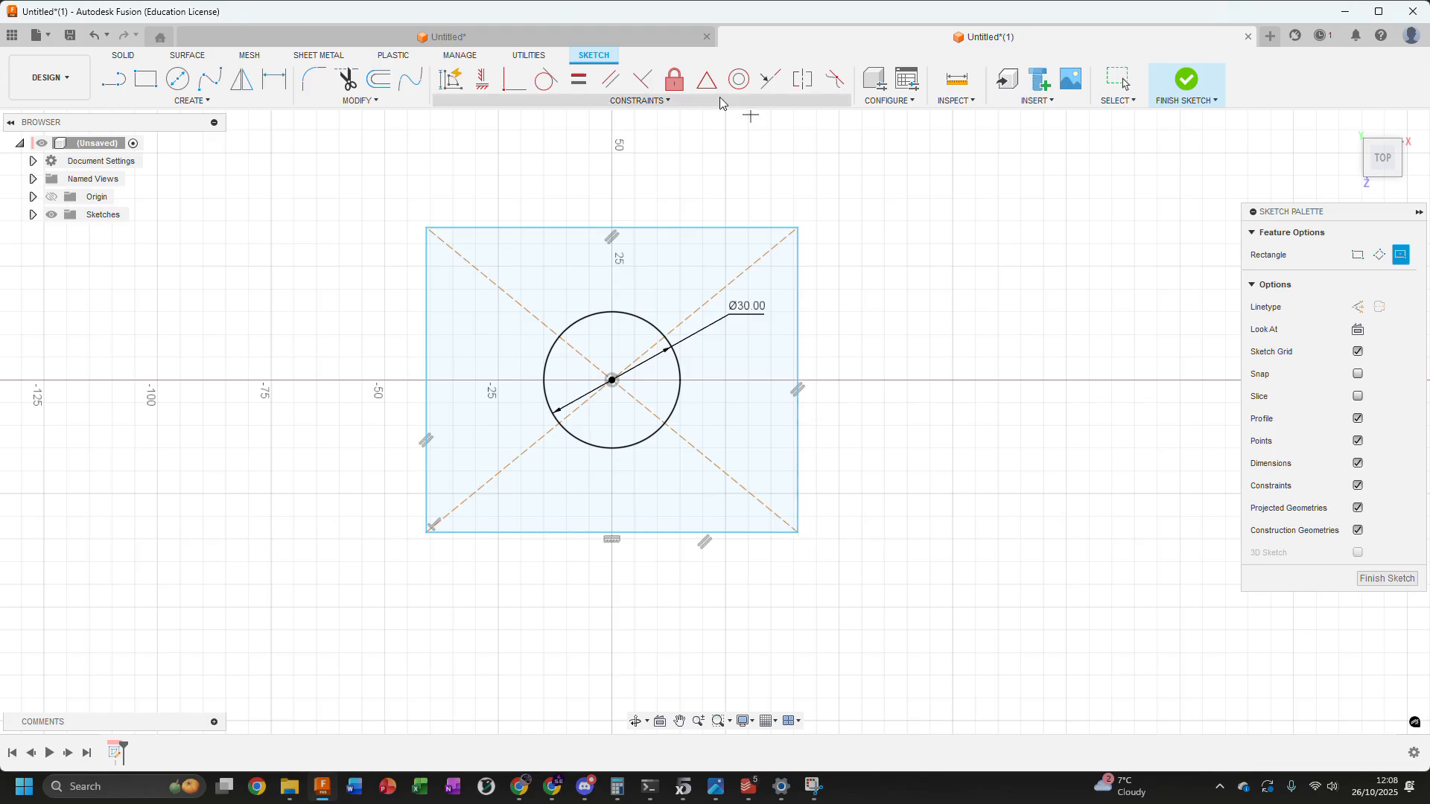
key("Escape")
Try resizing the rectangle freely by moving its edges in and out about the origin
mouse_move(679, 228)
left_mouse_down()
mouse_move(675, 257)
mouse_move(677, 230)
left_mouse_up()
left_click_drag(795, 306, 819, 332)
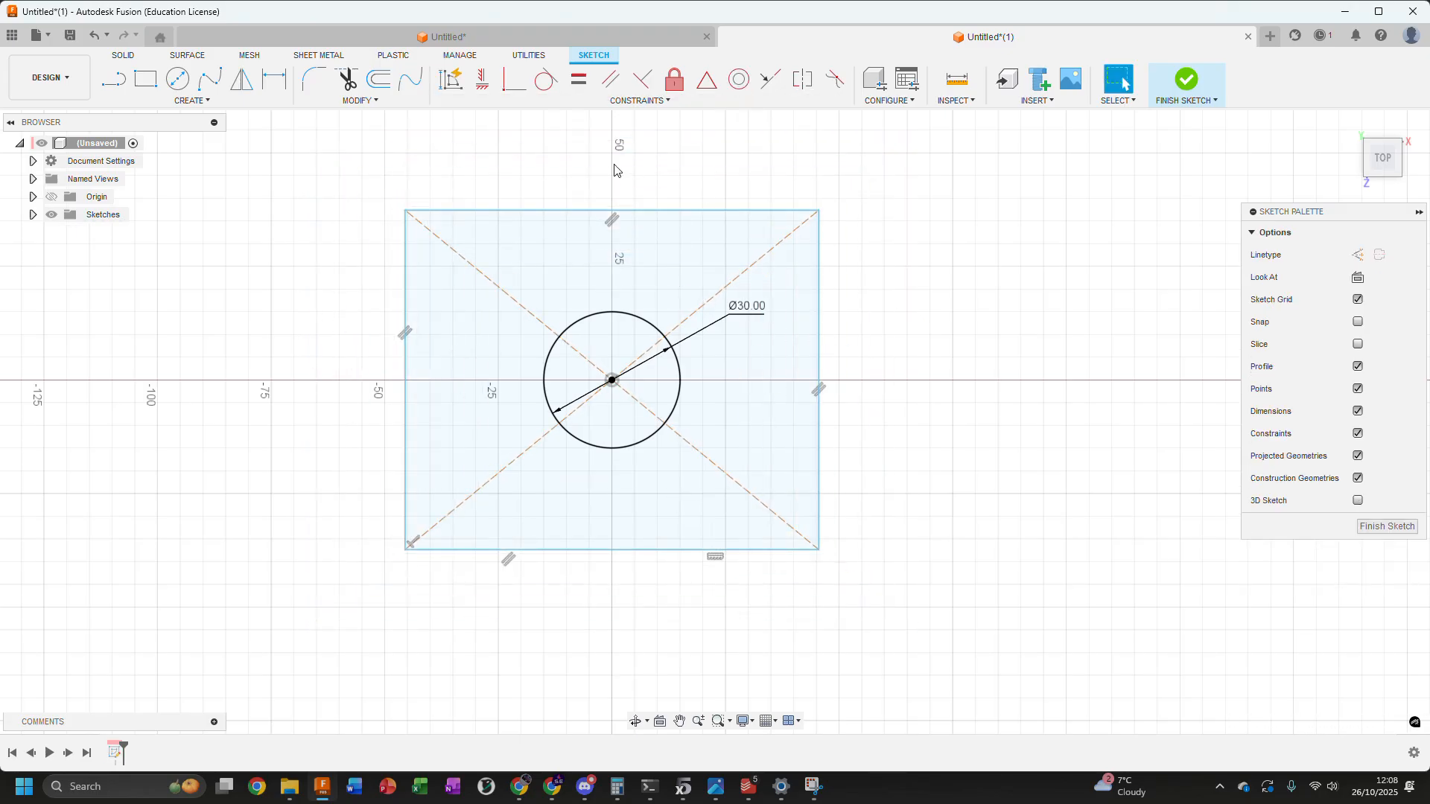
mouse_move(645, 213)
left_mouse_down()
mouse_move(646, 298)
mouse_move(647, 240)
left_mouse_up()
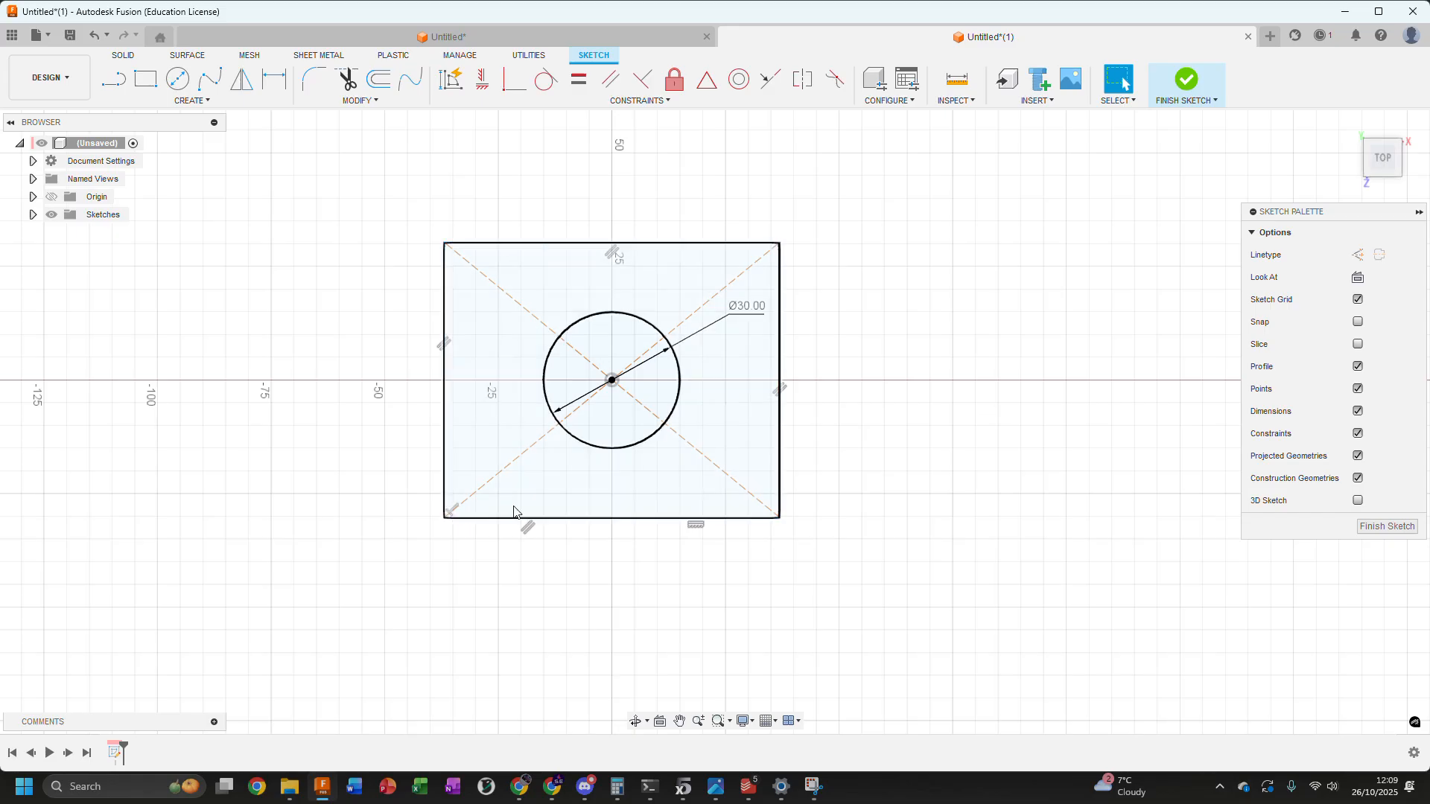
left_click_drag(596, 525, 597, 572)
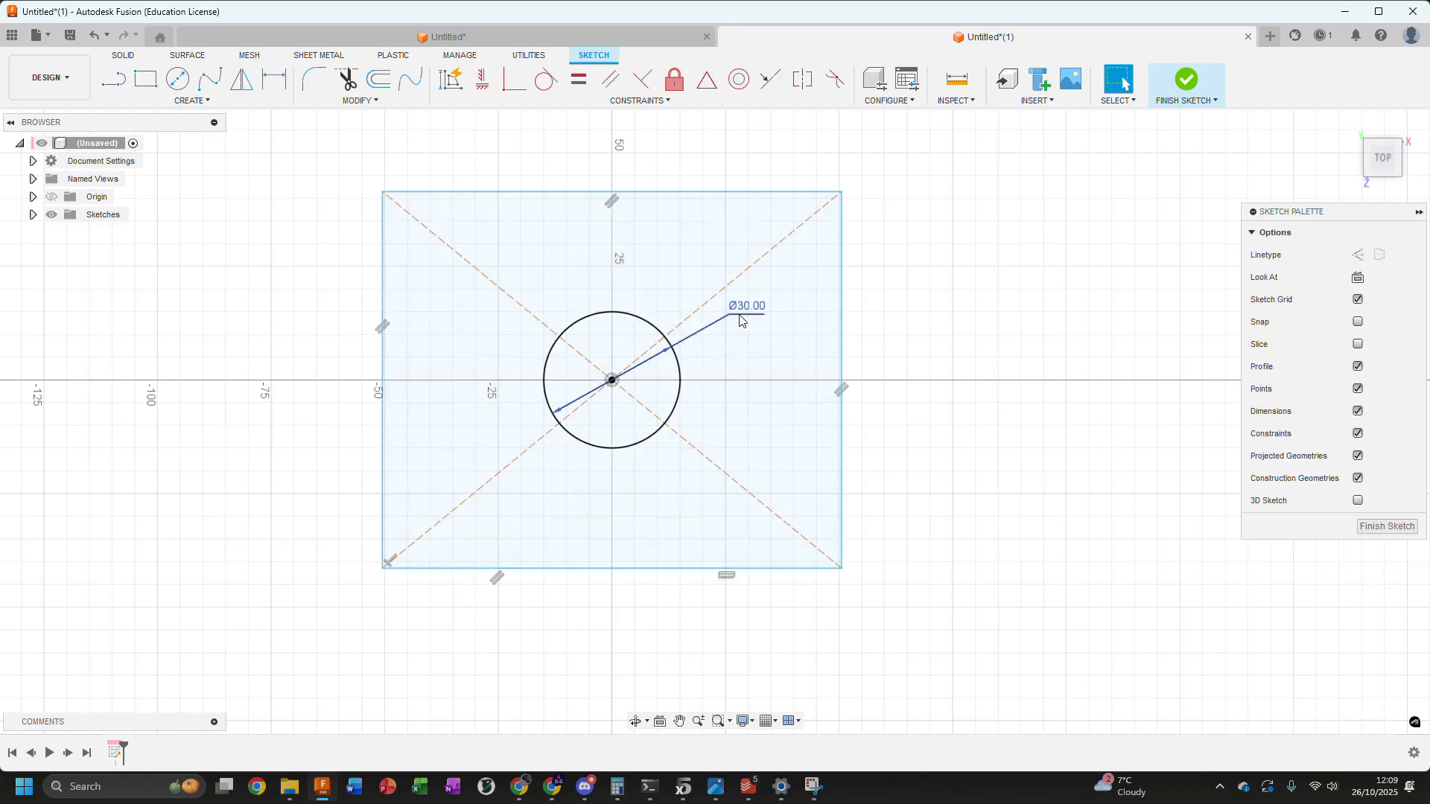
left_click(592, 315)
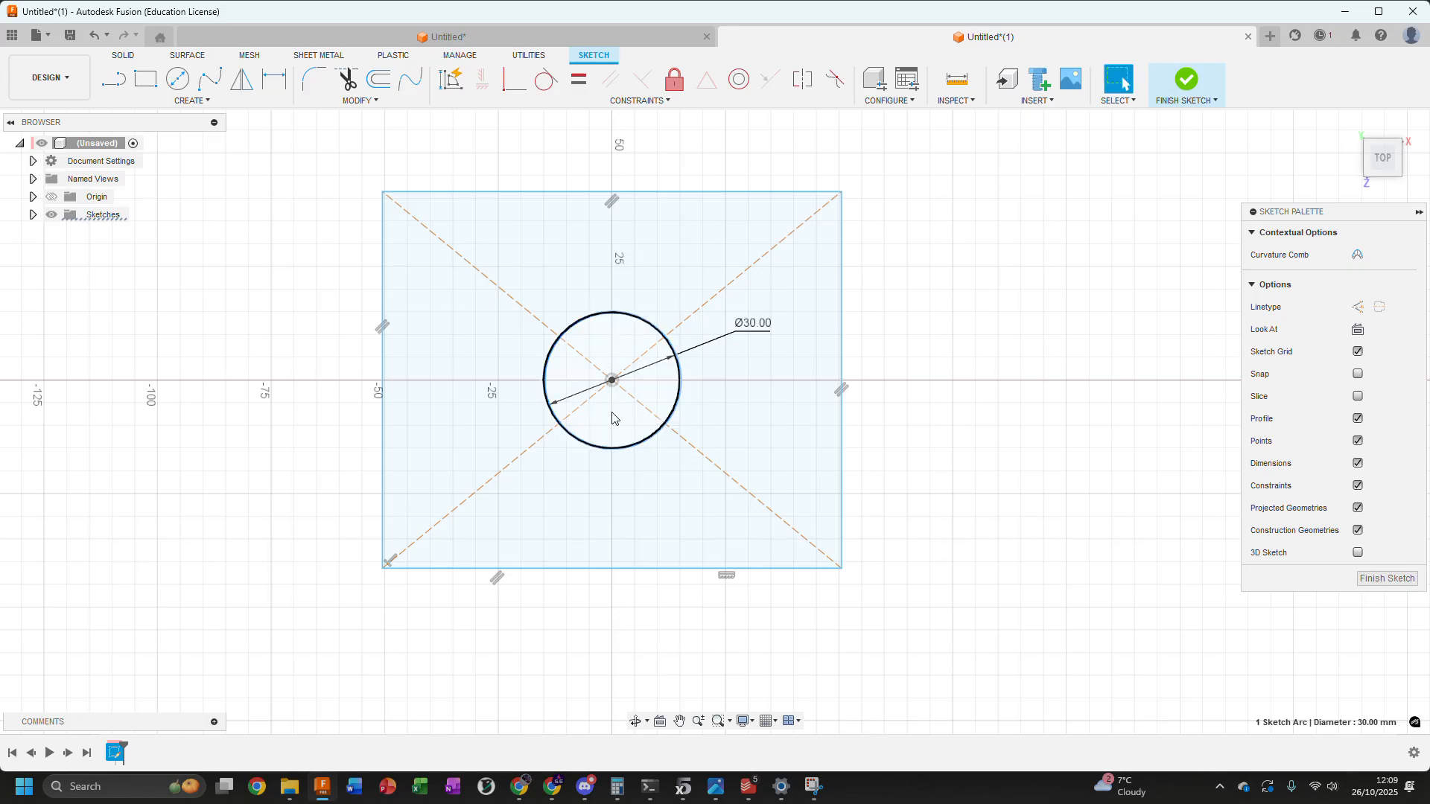
key("Escape")
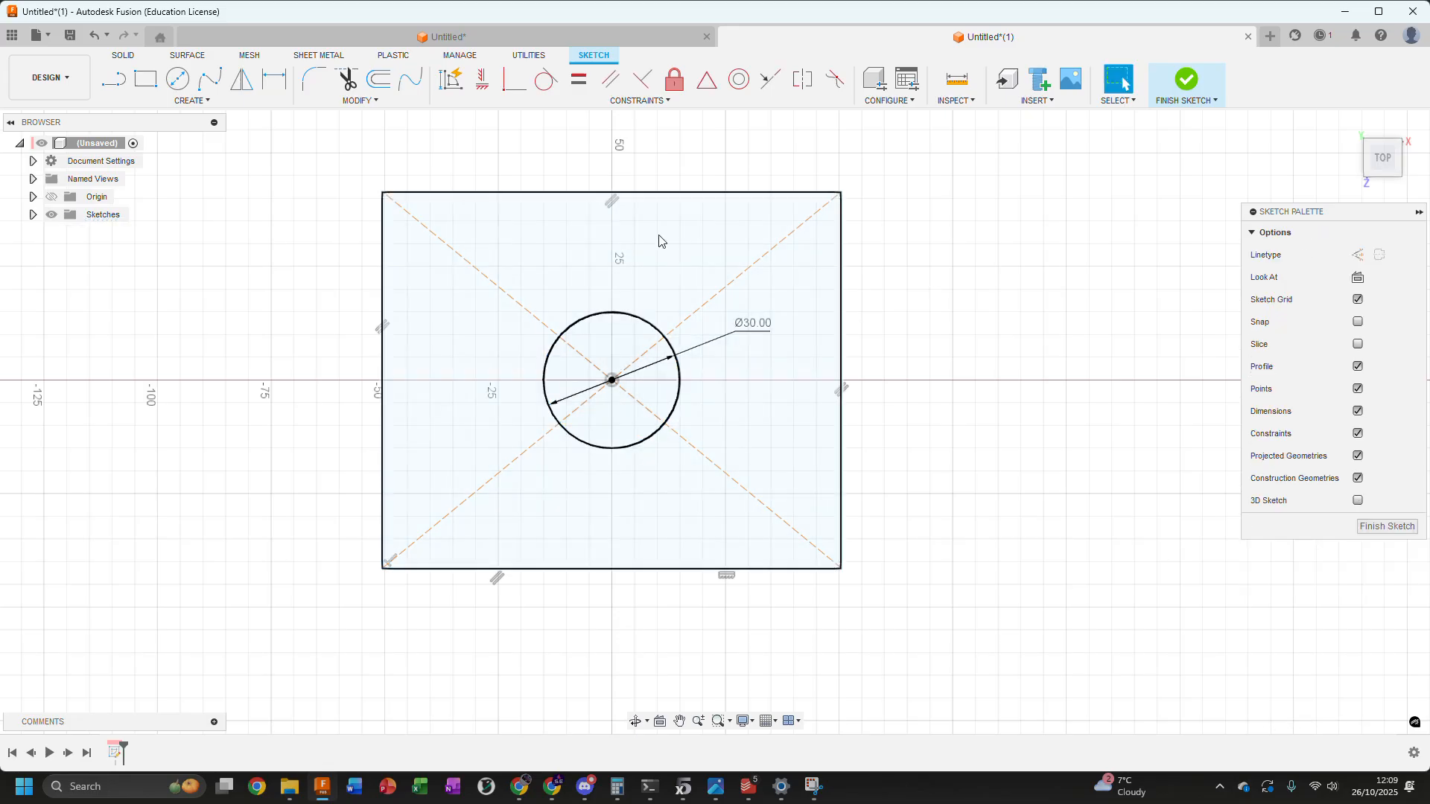
left_click_drag(644, 197, 649, 286)
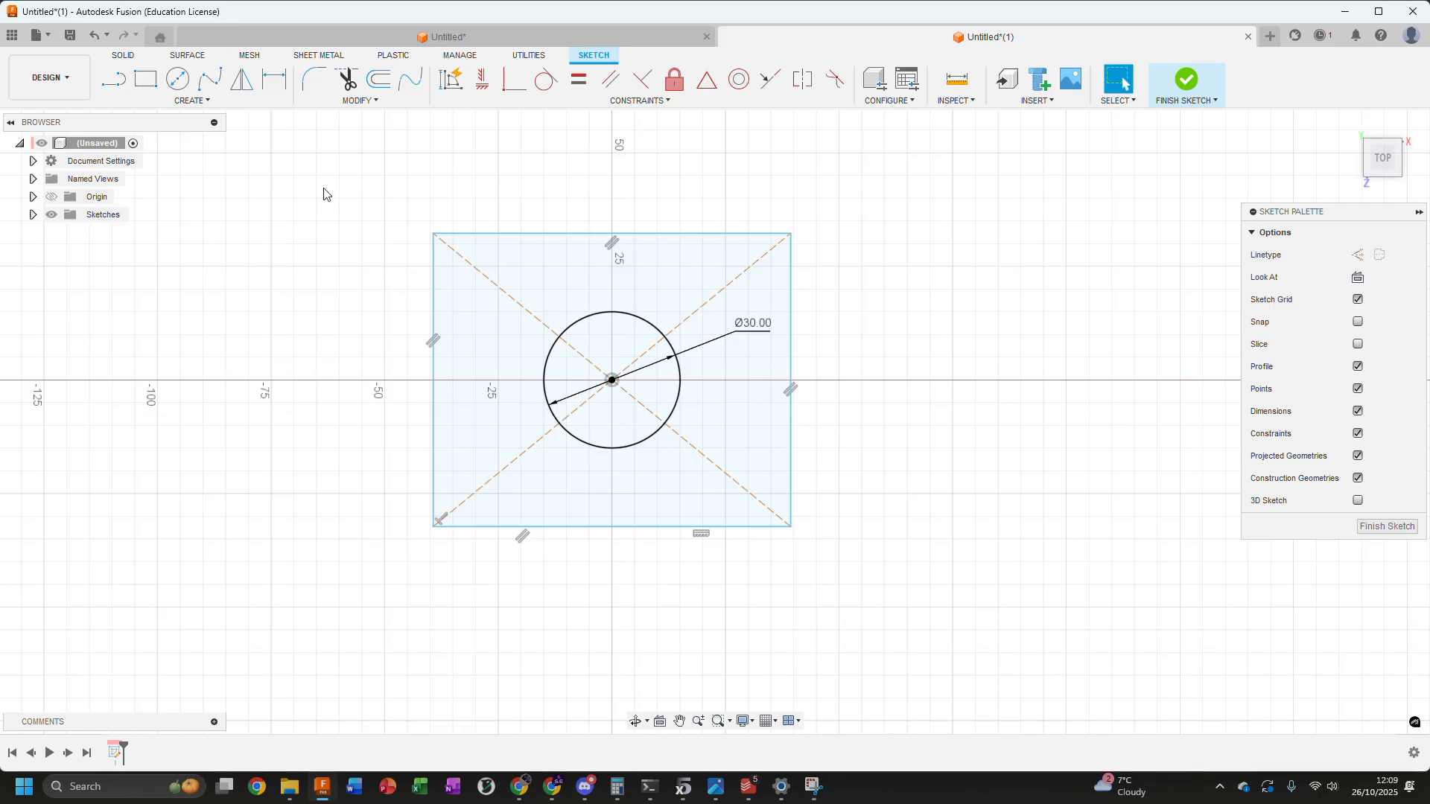
Dimension the rectangle's horizontal edge to 50 mm
left_click(274, 82)
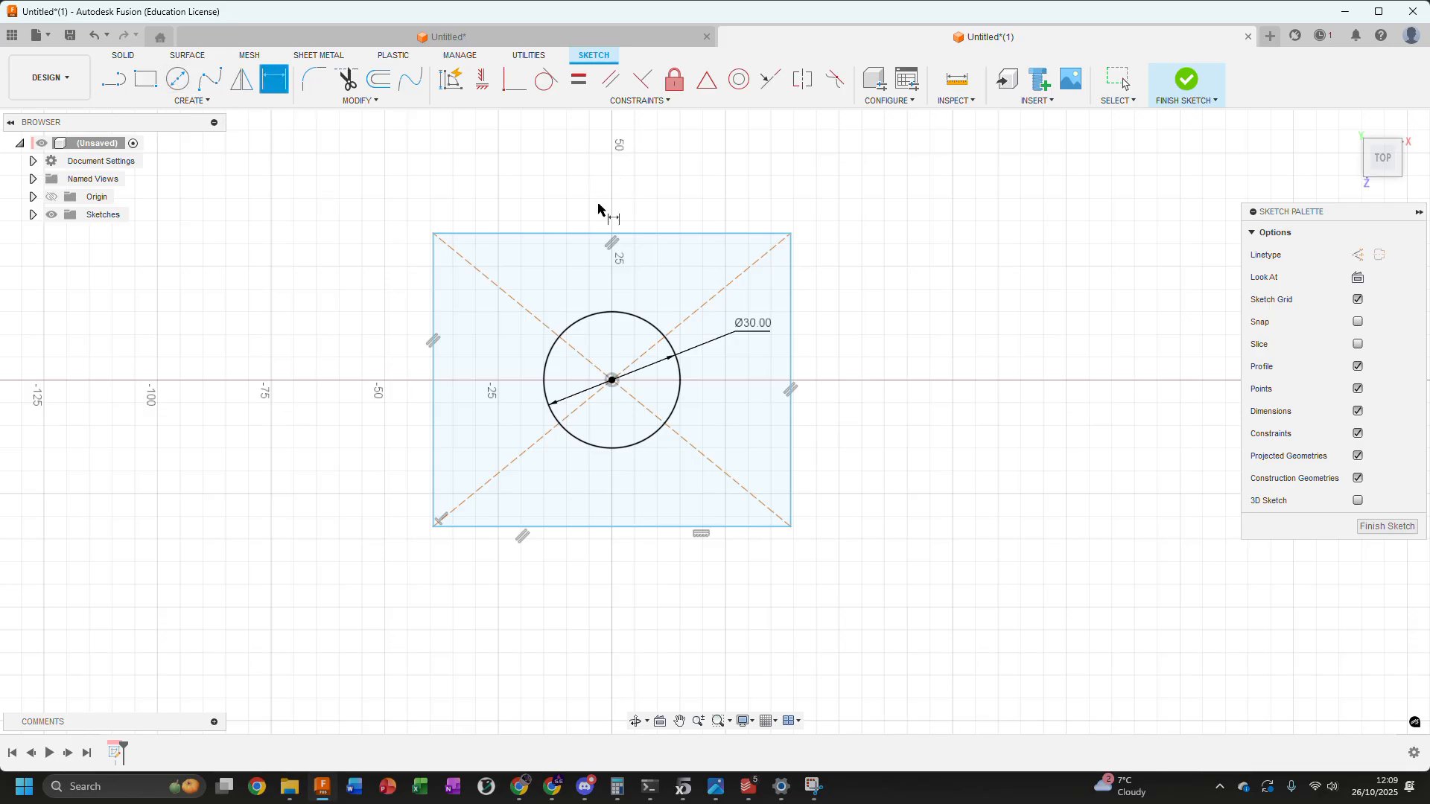
left_click(575, 235)
left_click(713, 190)
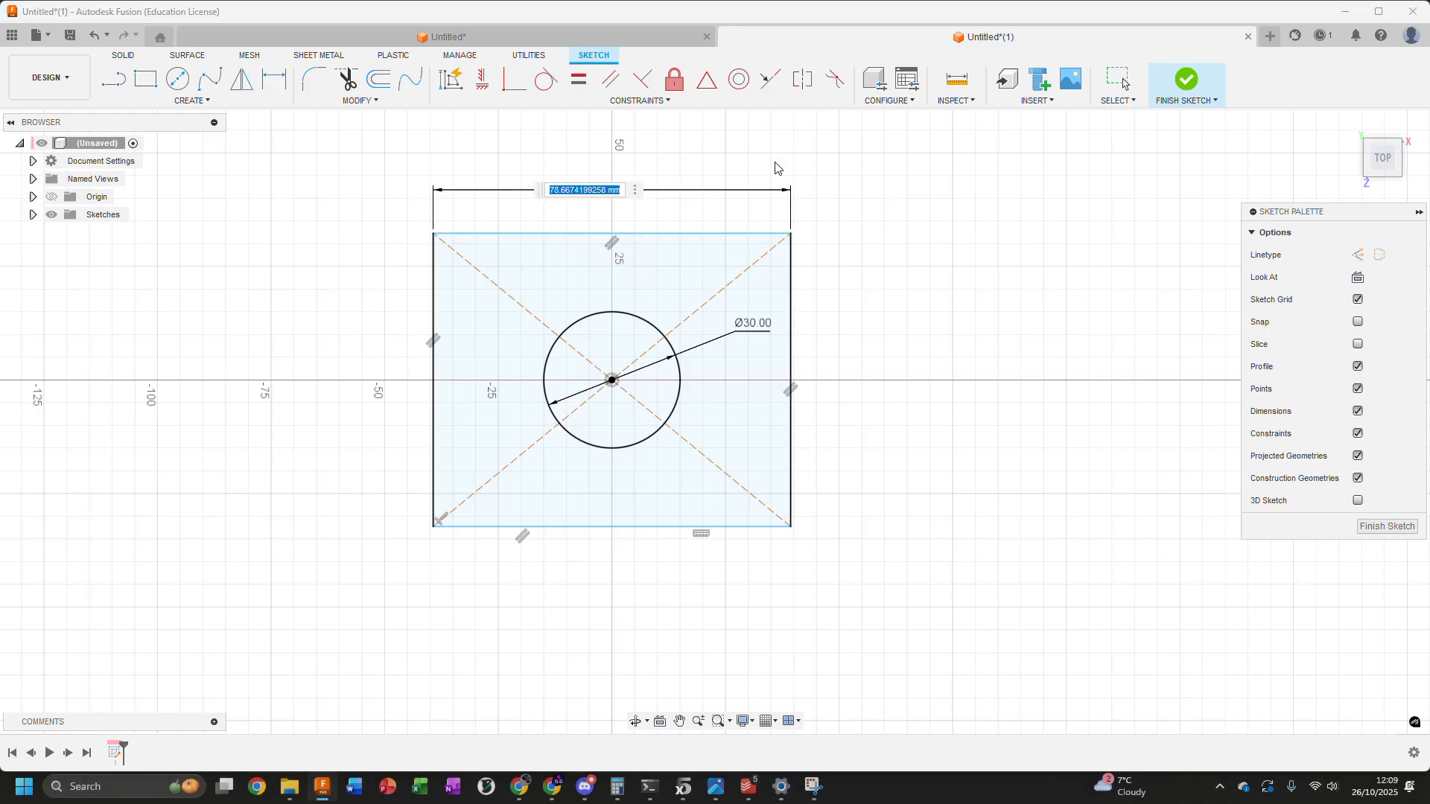
type("50")
key("Return")
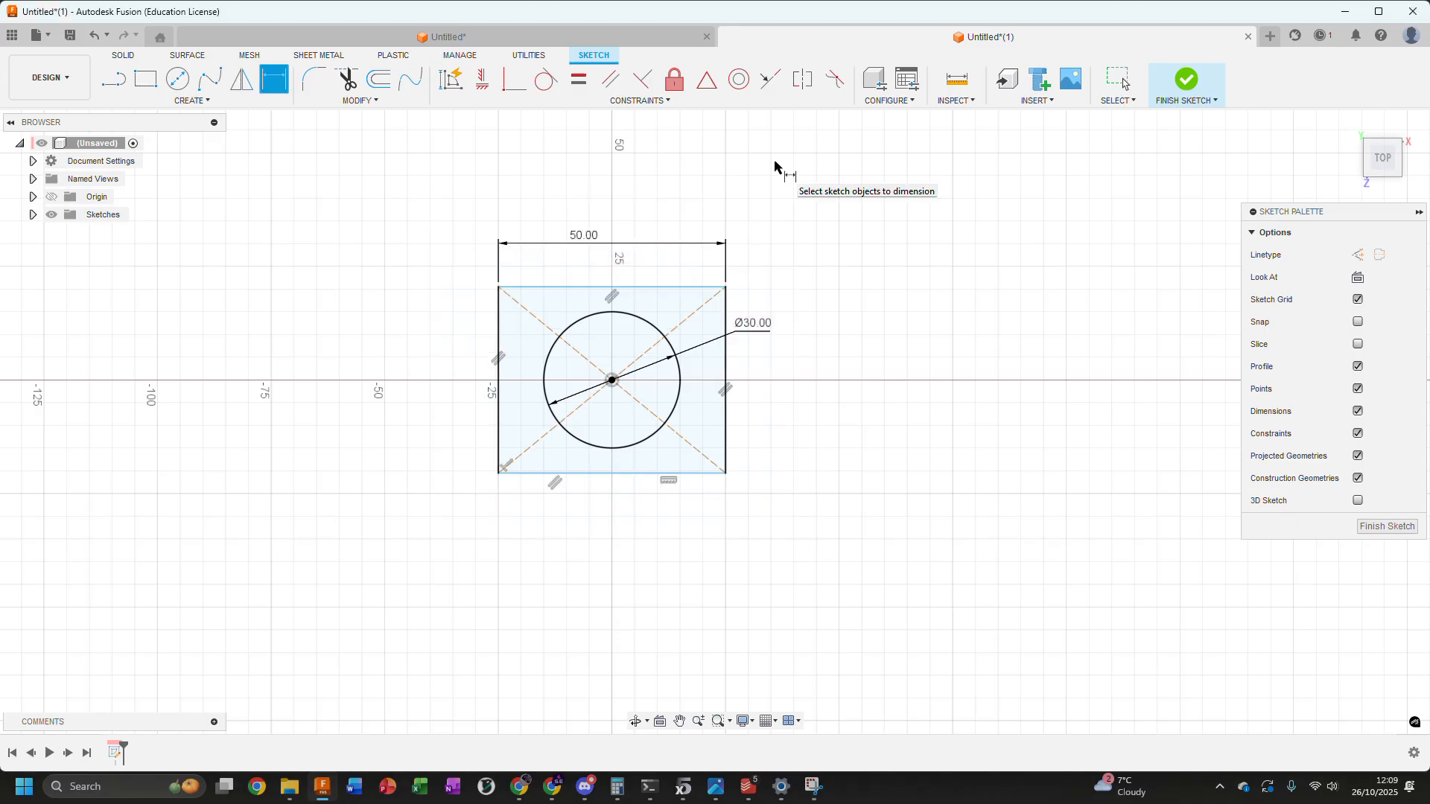
Dimension the rectangle's vertical edge to 50 mm and finish the sketch
scroll(787, 228, "up", 3)
left_click(686, 409)
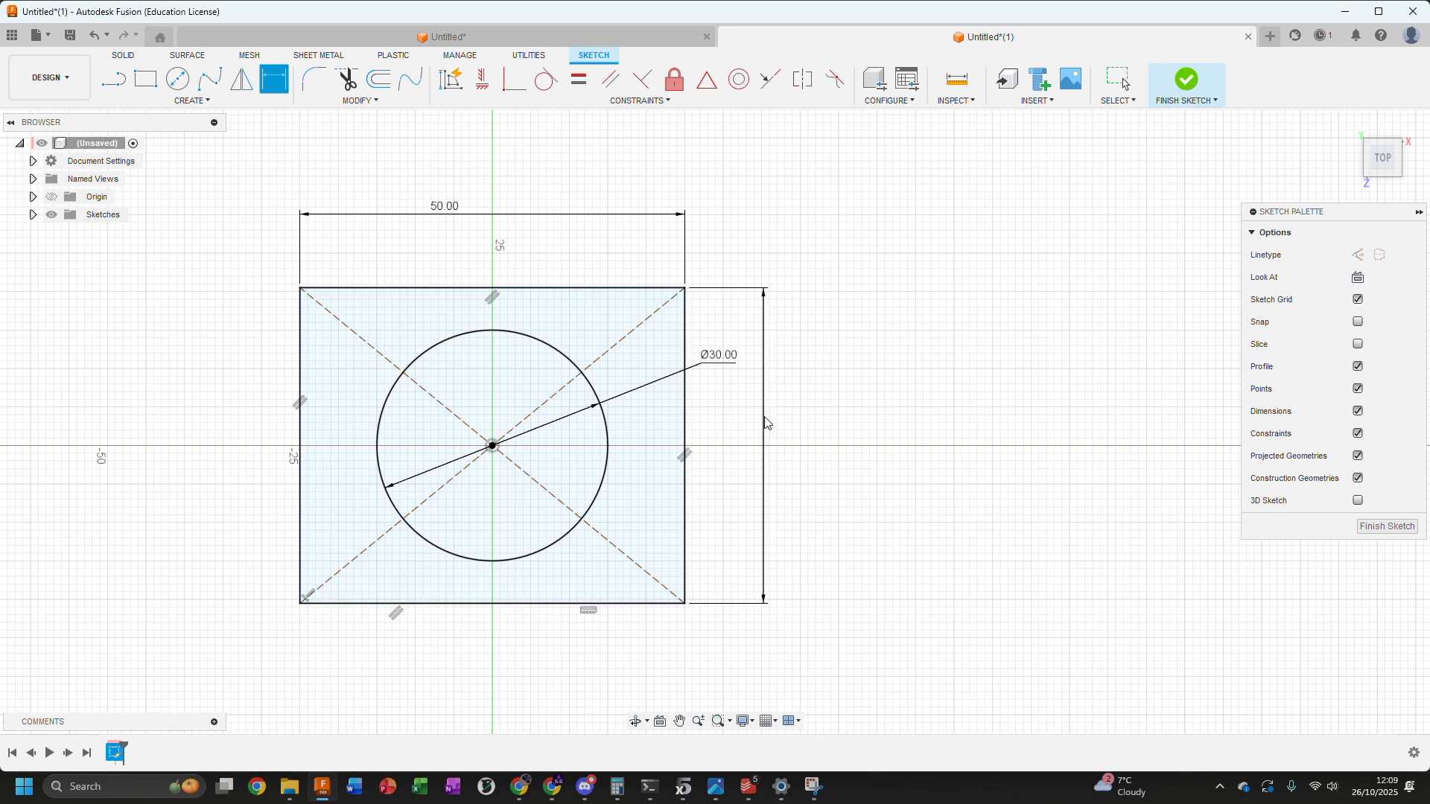
left_click(767, 421)
type("5")
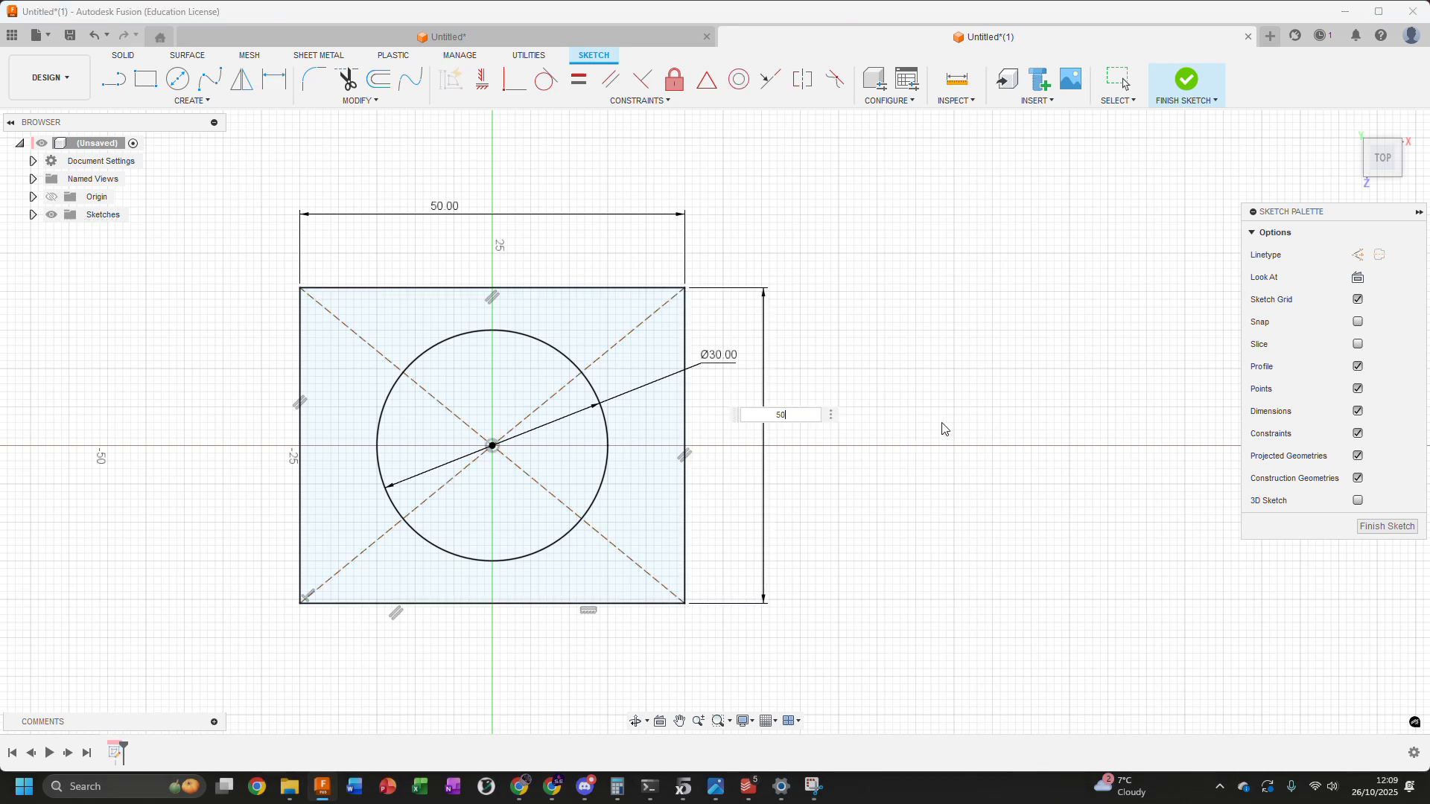
type("0")
key("Return")
scroll(951, 435, "down", 2)
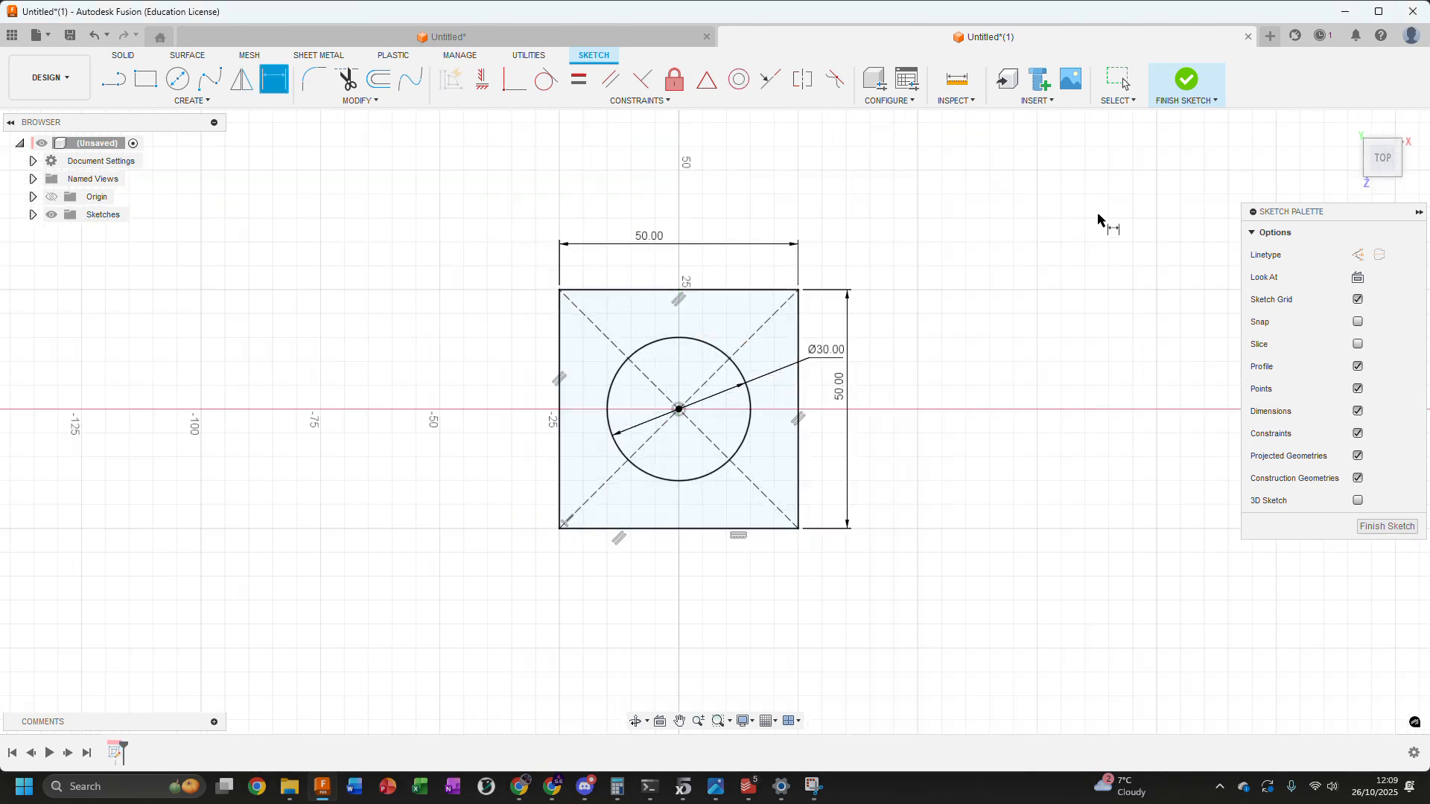
left_click(1189, 84)
Extrude the square profile around the circle upward as a new body, leaving the circular area open as a through hole
mouse_move(779, 320)
middle_mouse_down("shift")
mouse_move(830, 239)
mouse_move(812, 214)
middle_mouse_up("shift")
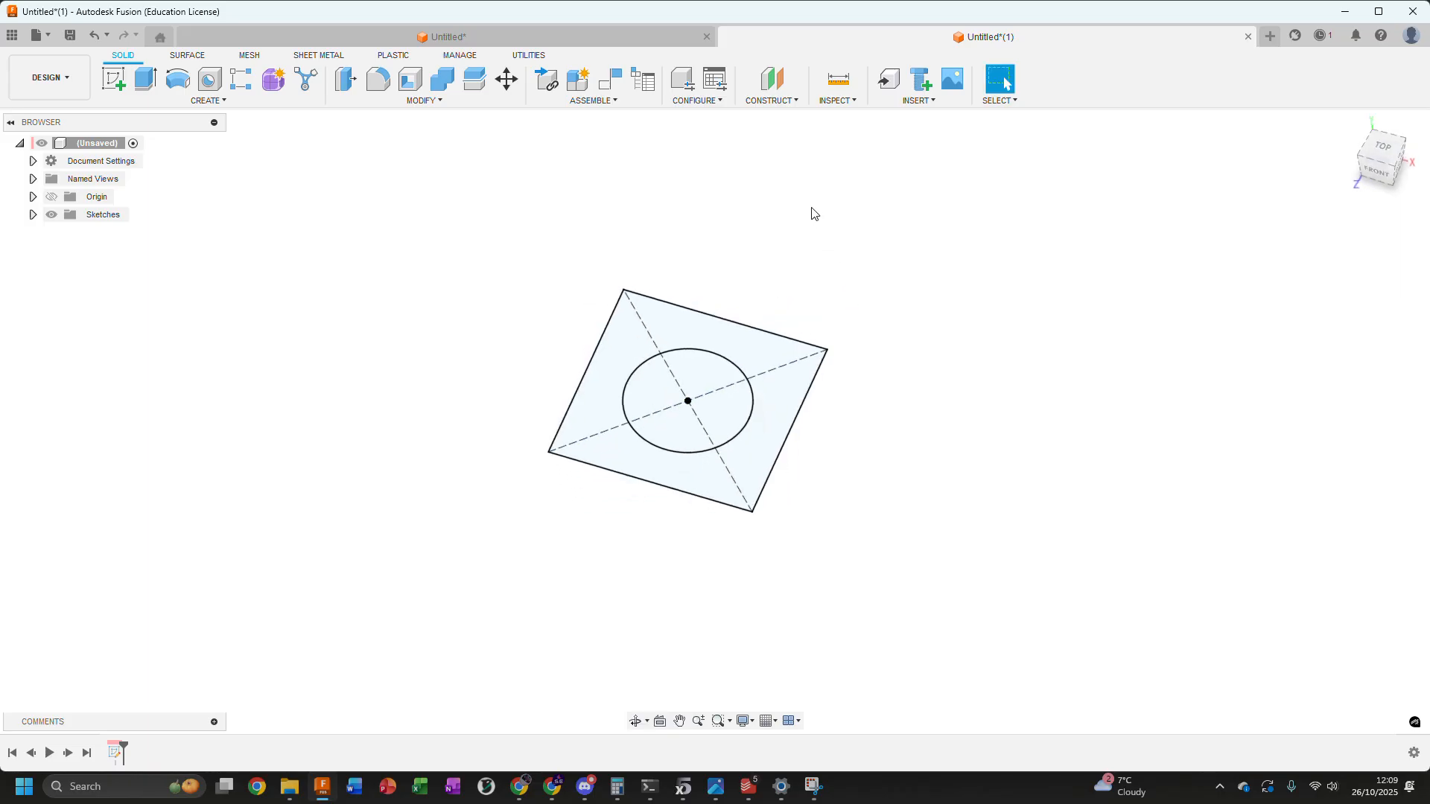
left_click(145, 82)
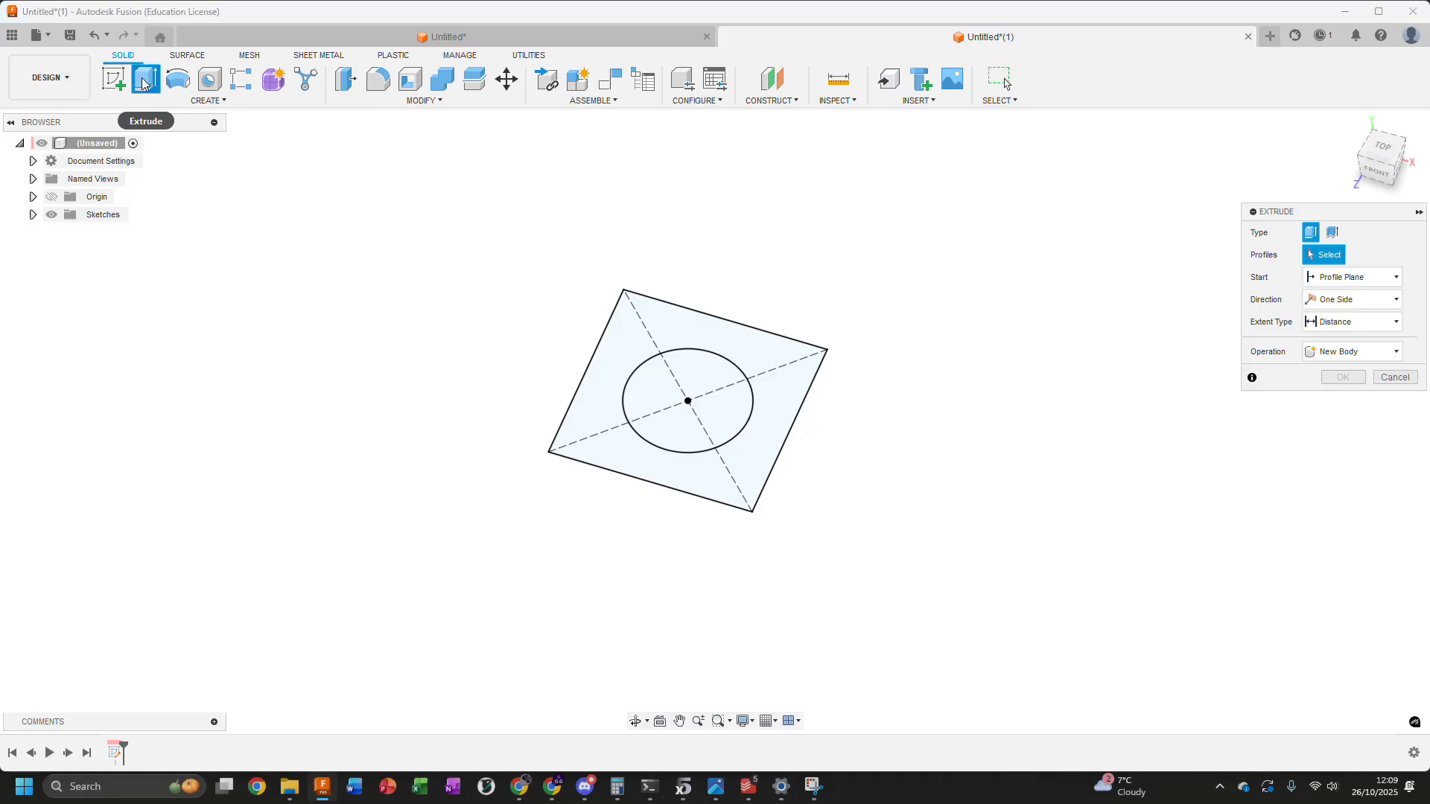
left_click(632, 333)
scroll(754, 443, "up", 3)
left_click_drag(746, 402, 745, 381)
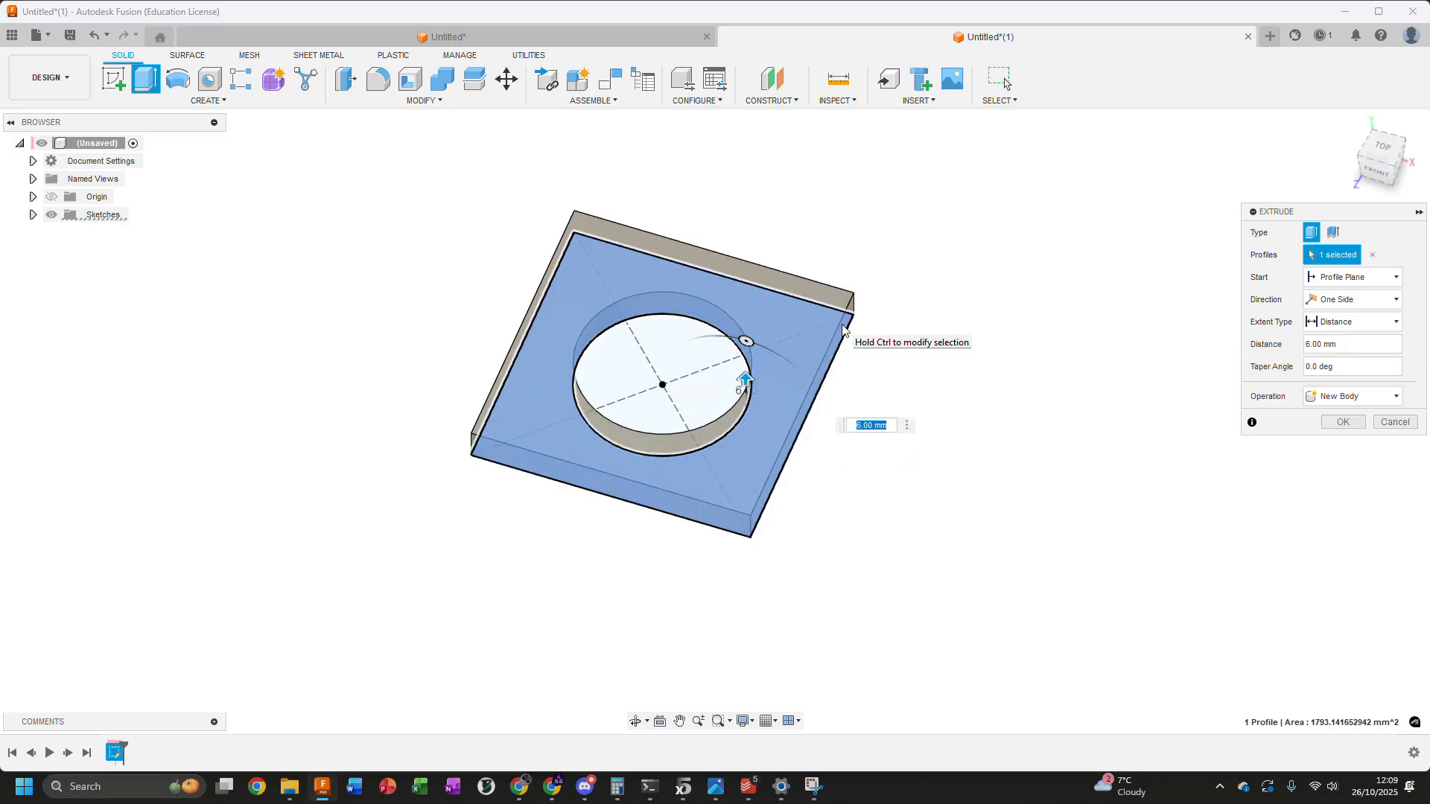
left_click(1343, 421)
middle_click_drag(782, 214, 727, 201, "shift")
middle_click_drag(676, 387, 445, 245, "shift")
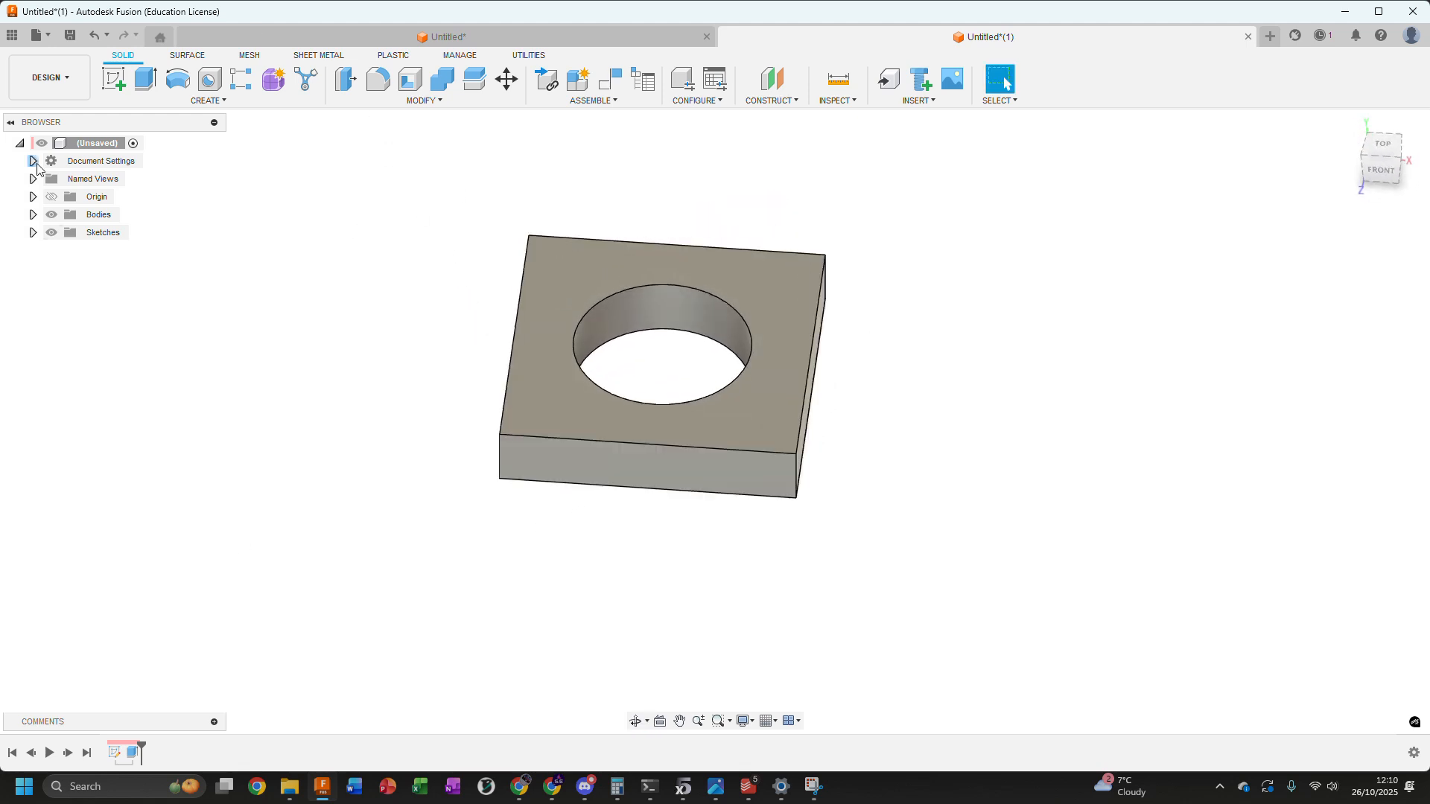
Roll the design history back to just before the extrusion and switch to the surface modelling tools
left_click(187, 55)
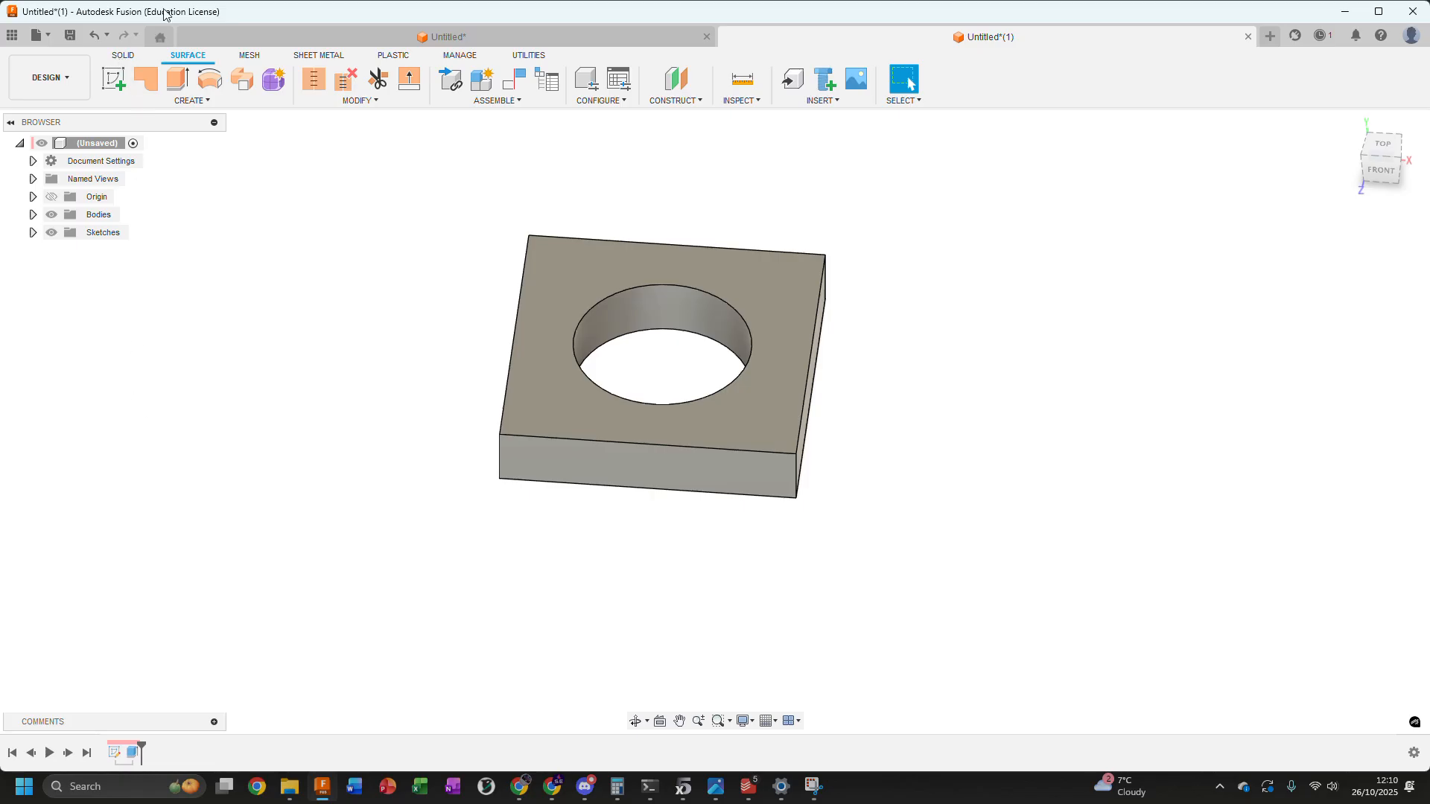
left_click(122, 55)
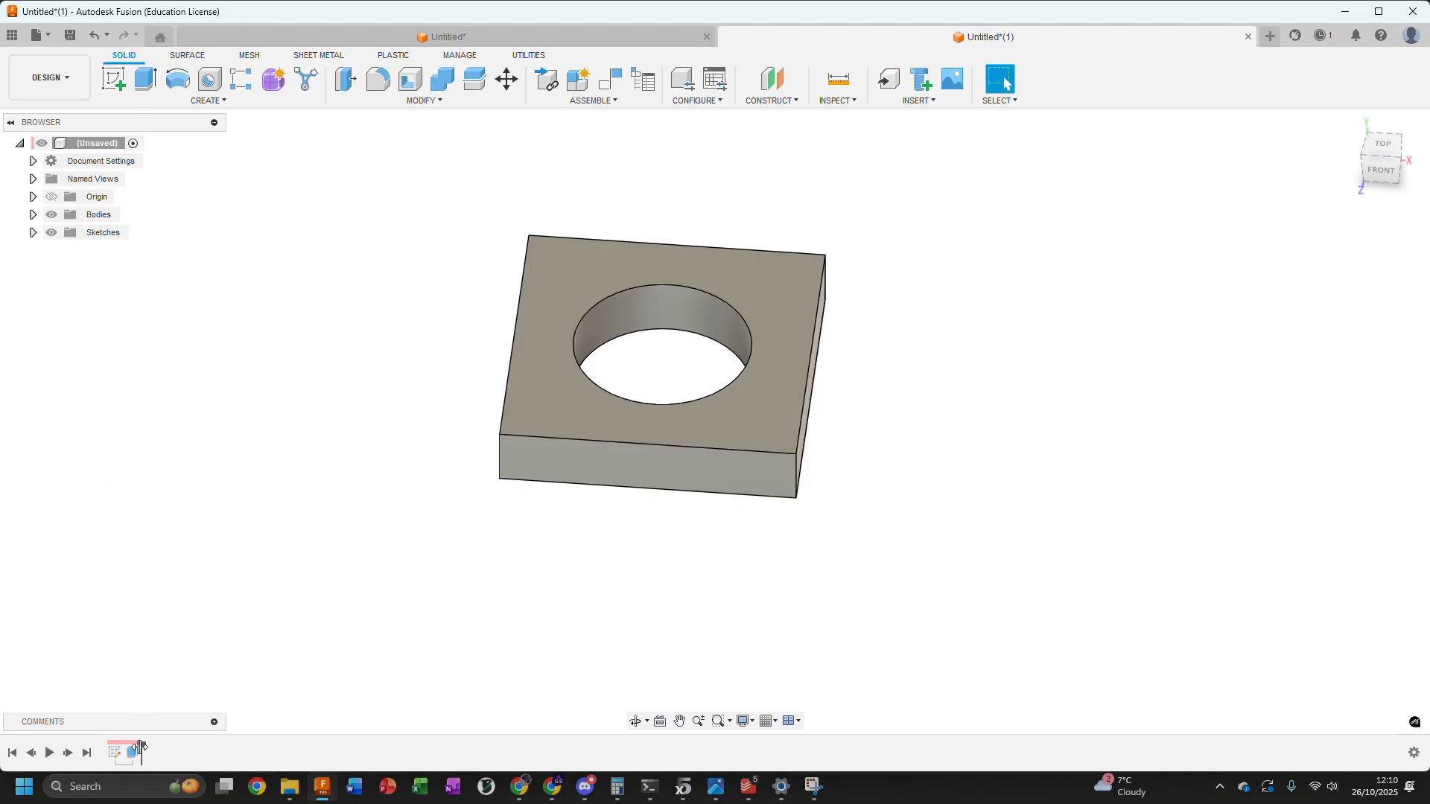
left_click_drag(140, 747, 123, 748)
left_click(188, 56)
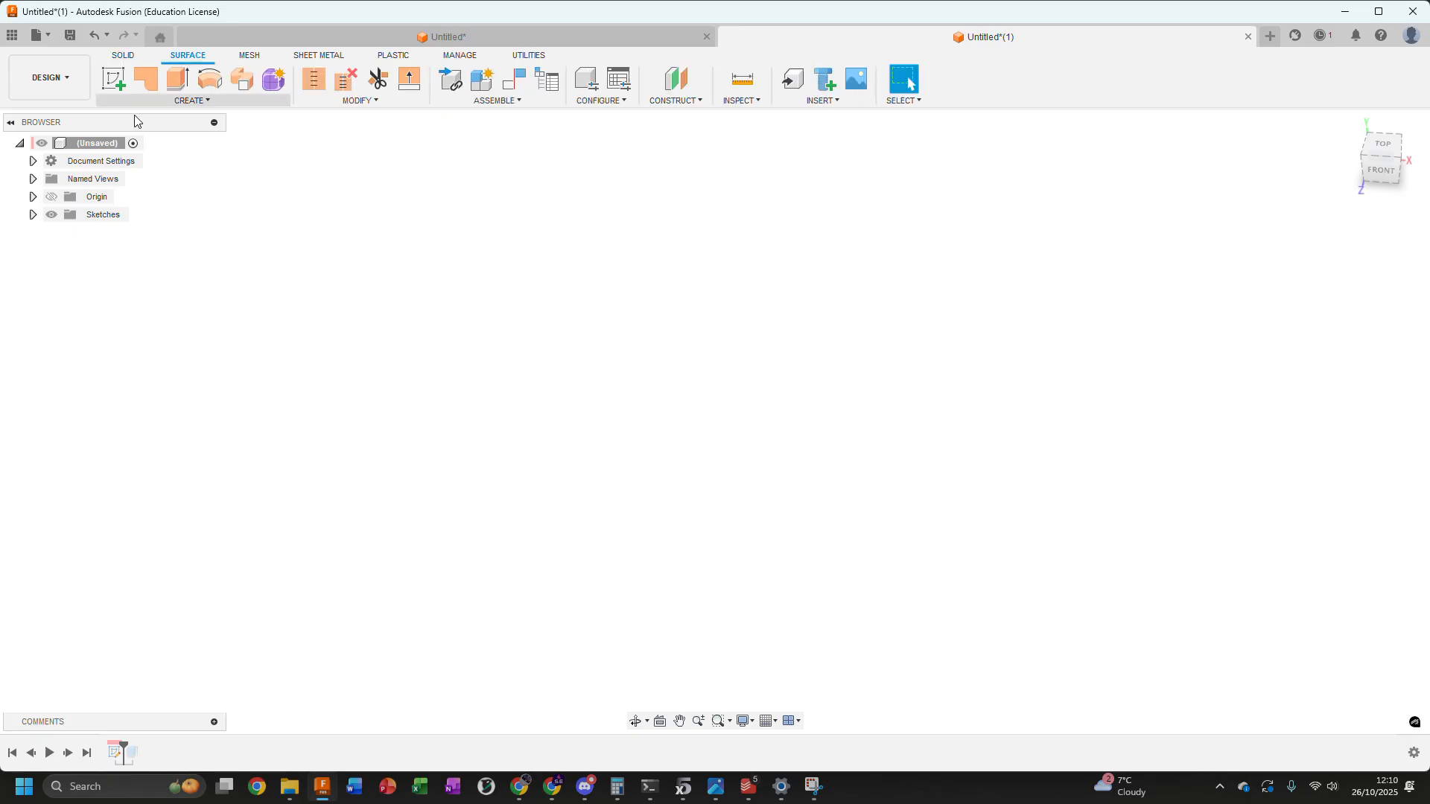
Show the sketch and surface-extrude its square outline together with the area around the circle 10 mm as a new body
left_click(33, 214)
left_click(66, 233)
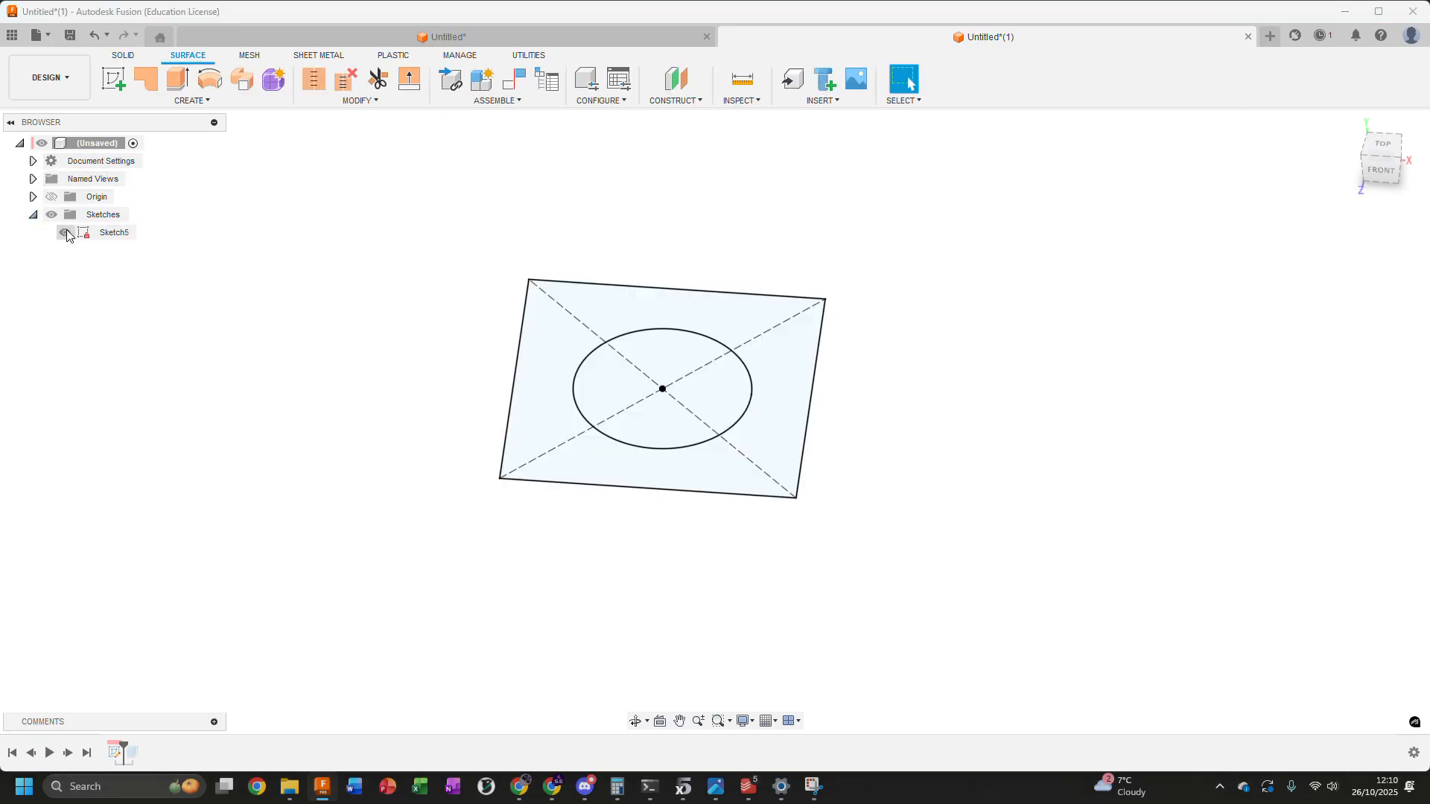
left_click(180, 86)
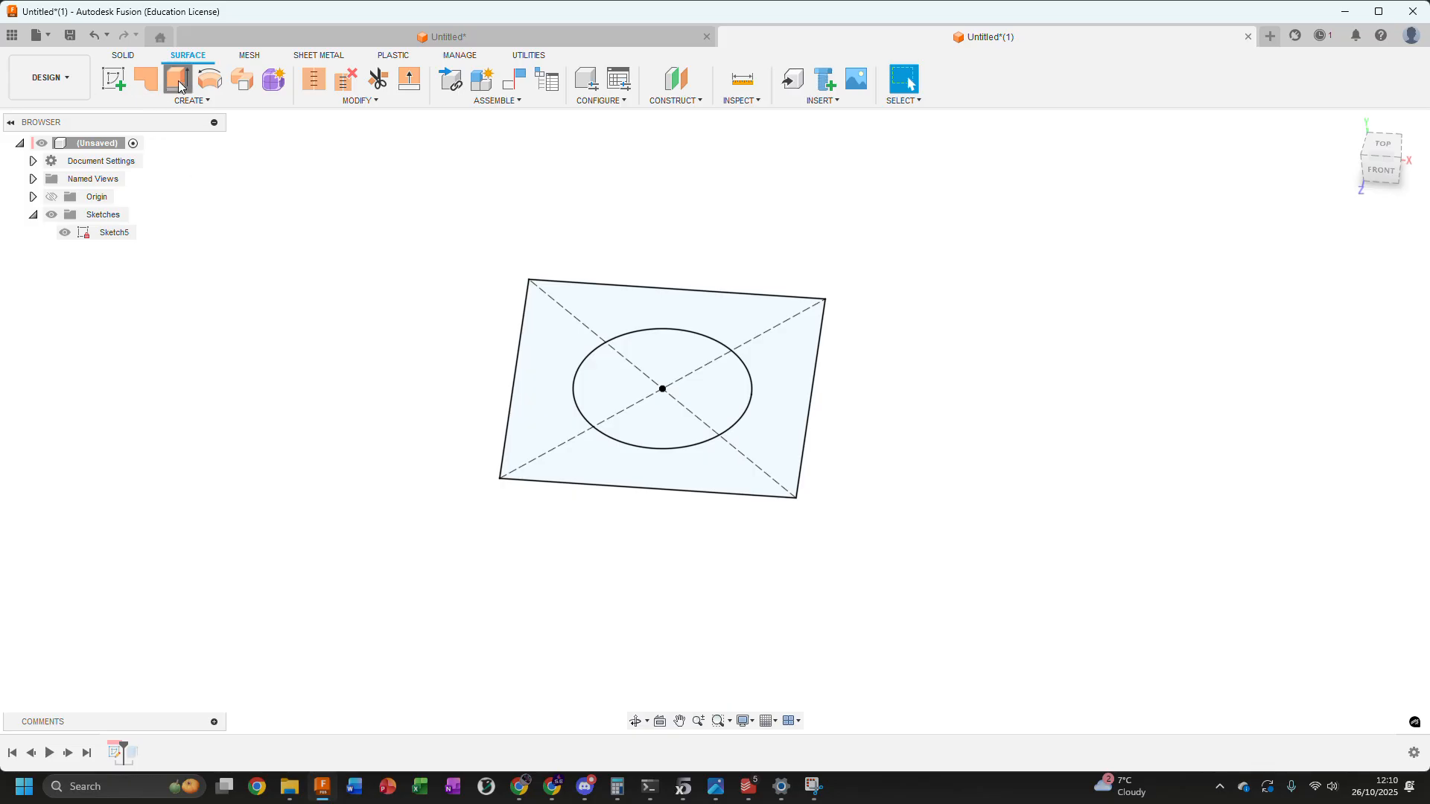
left_click(574, 288)
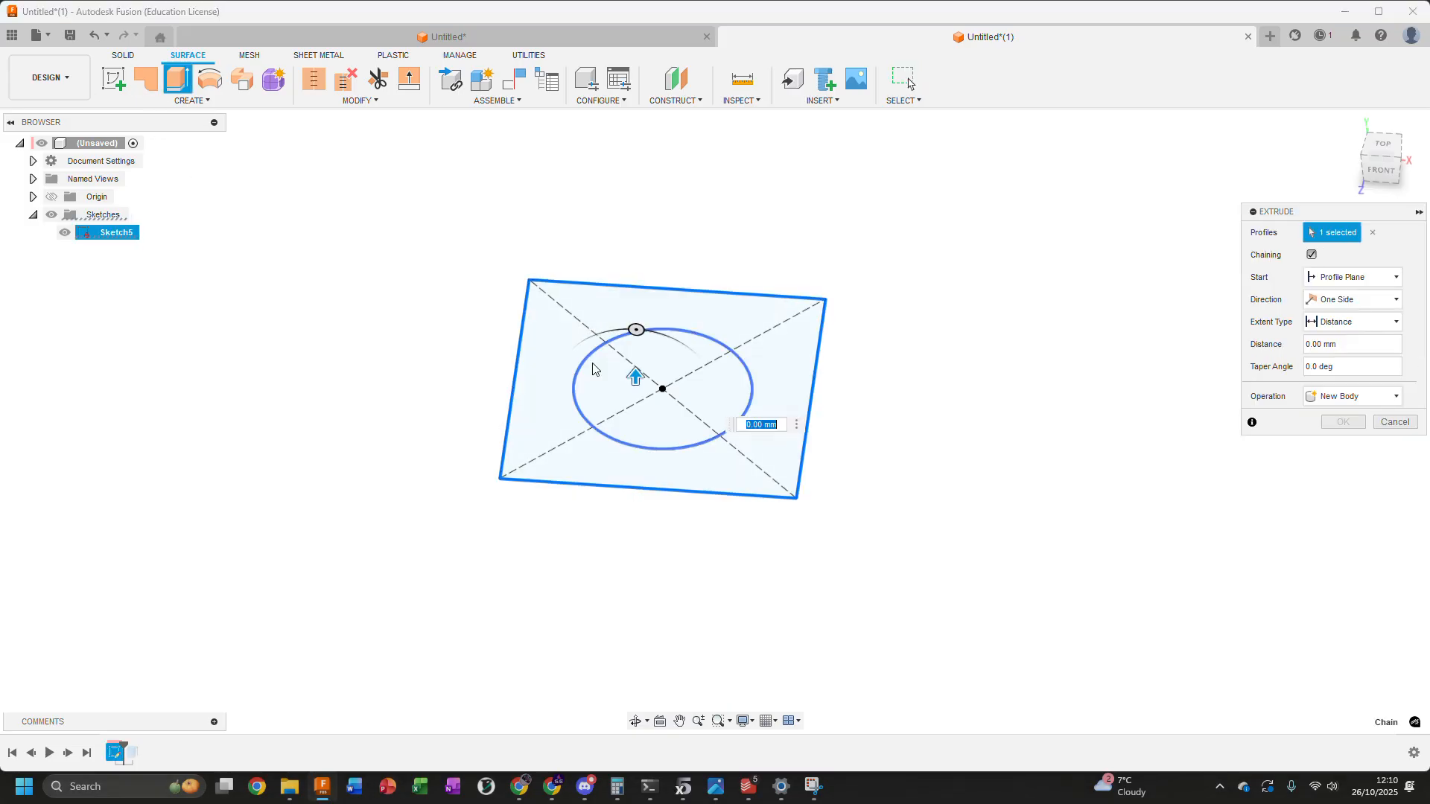
left_click(576, 407)
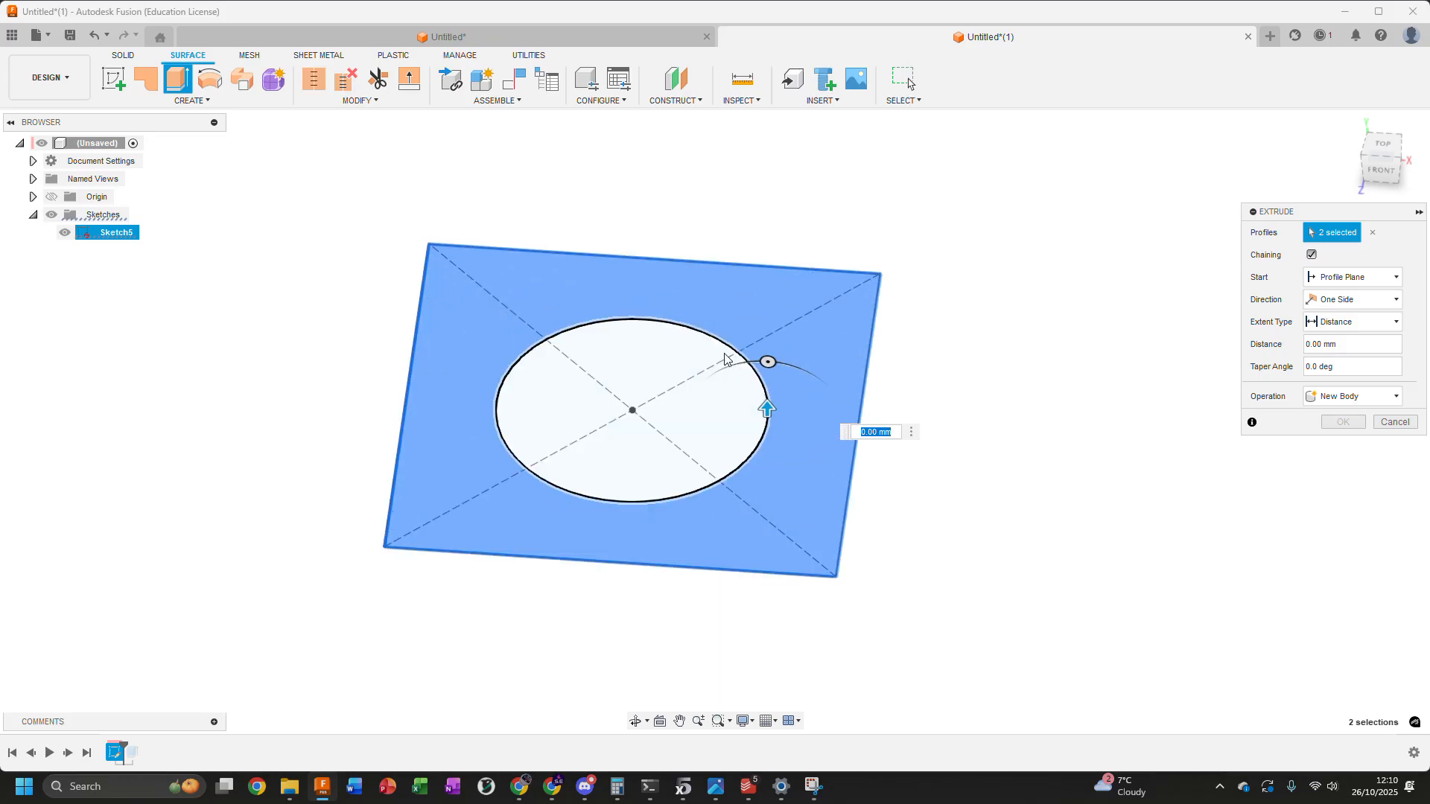
scroll(494, 351, "up", 3)
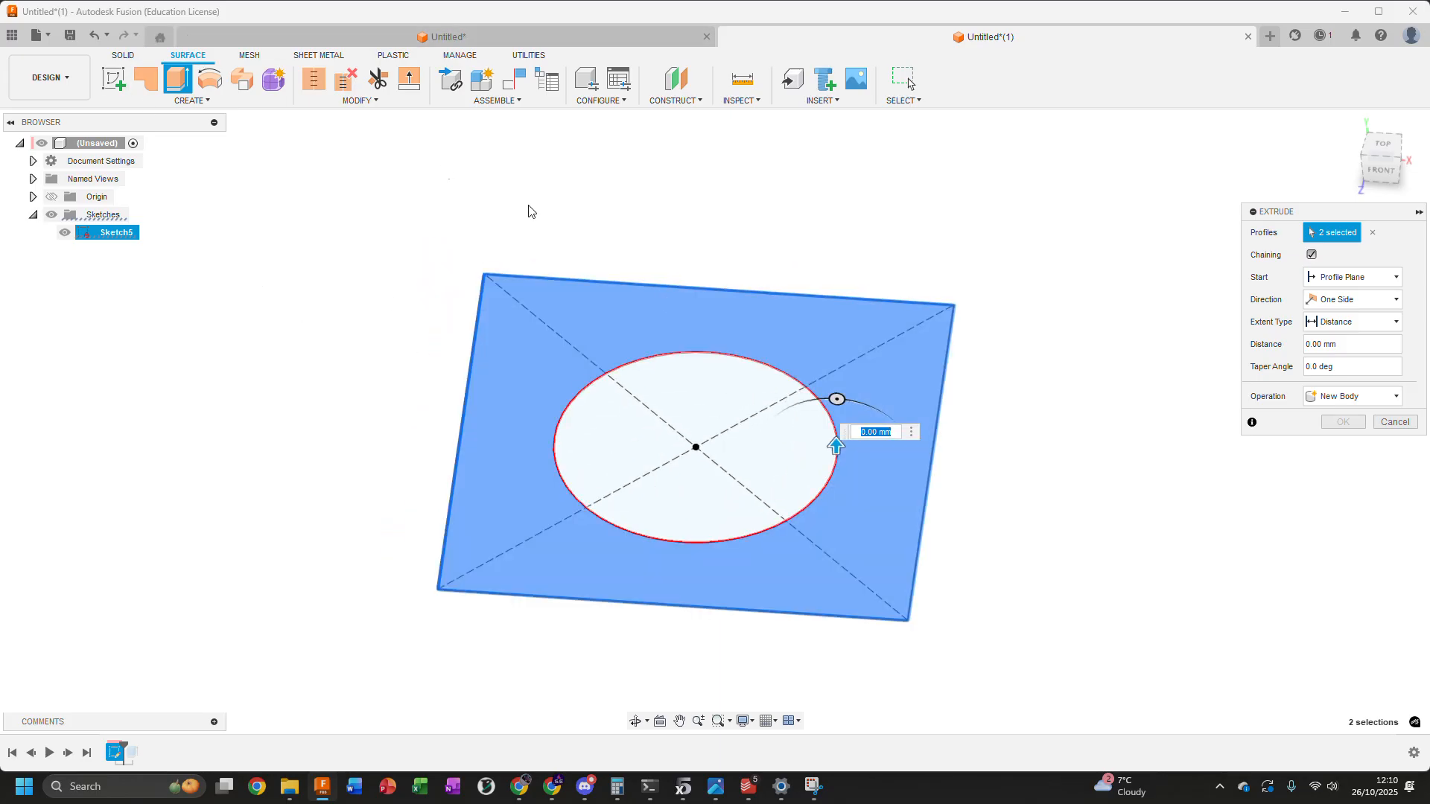
left_click_drag(833, 448, 835, 397)
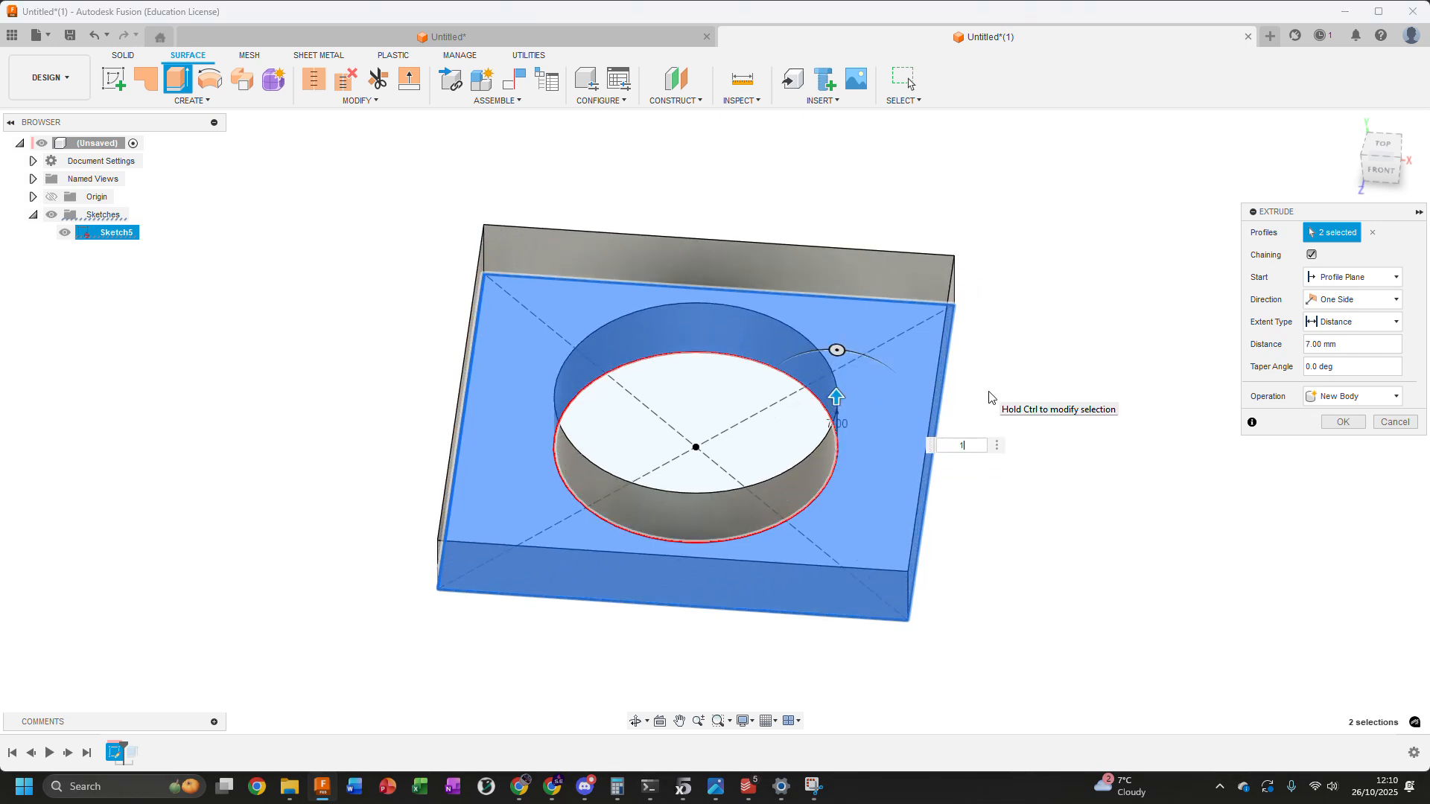
type("10")
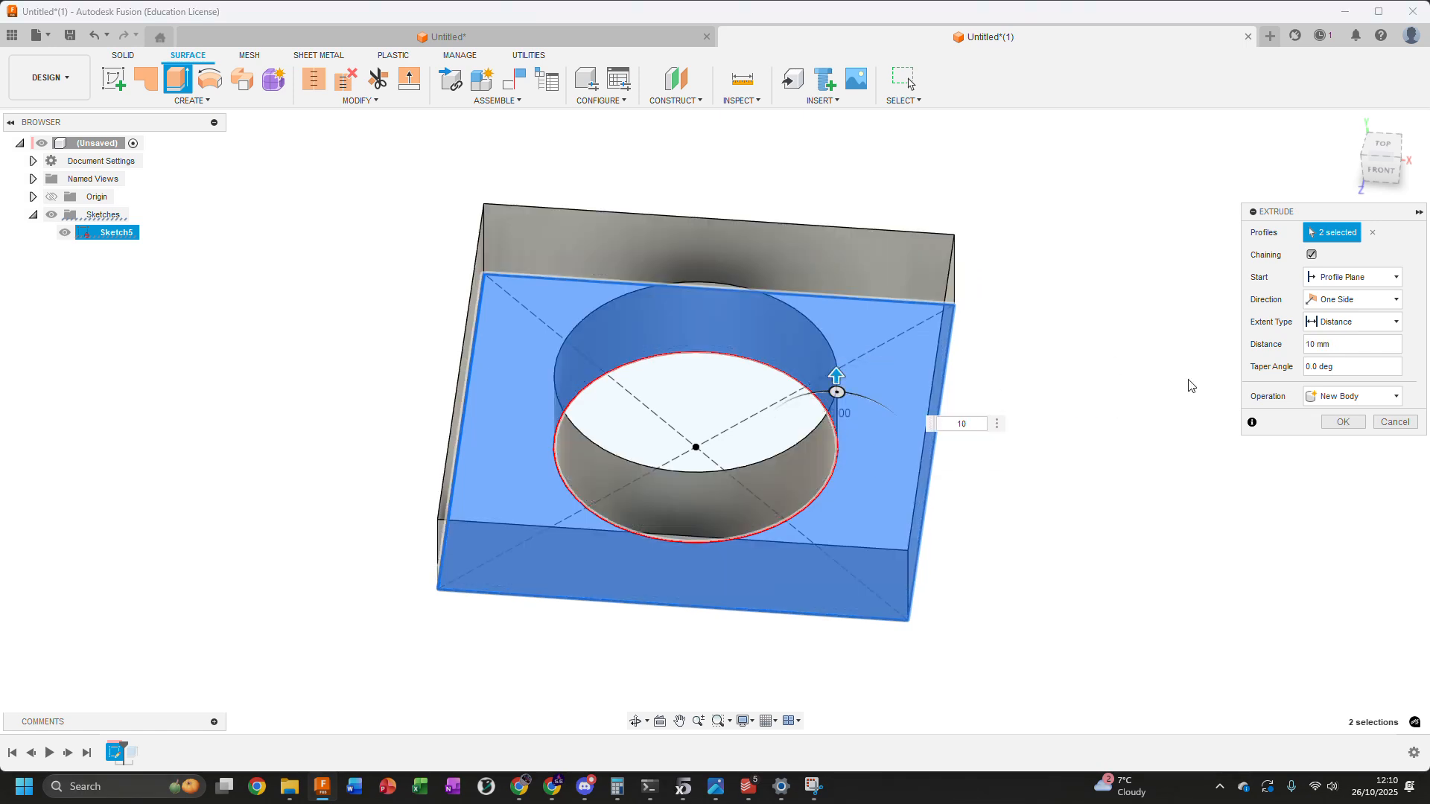
left_click(1343, 421)
Examine the extruded surface bodies from several angles, hiding and showing them to see which walls each contains
middle_click_drag(721, 302, 541, 293, "shift")
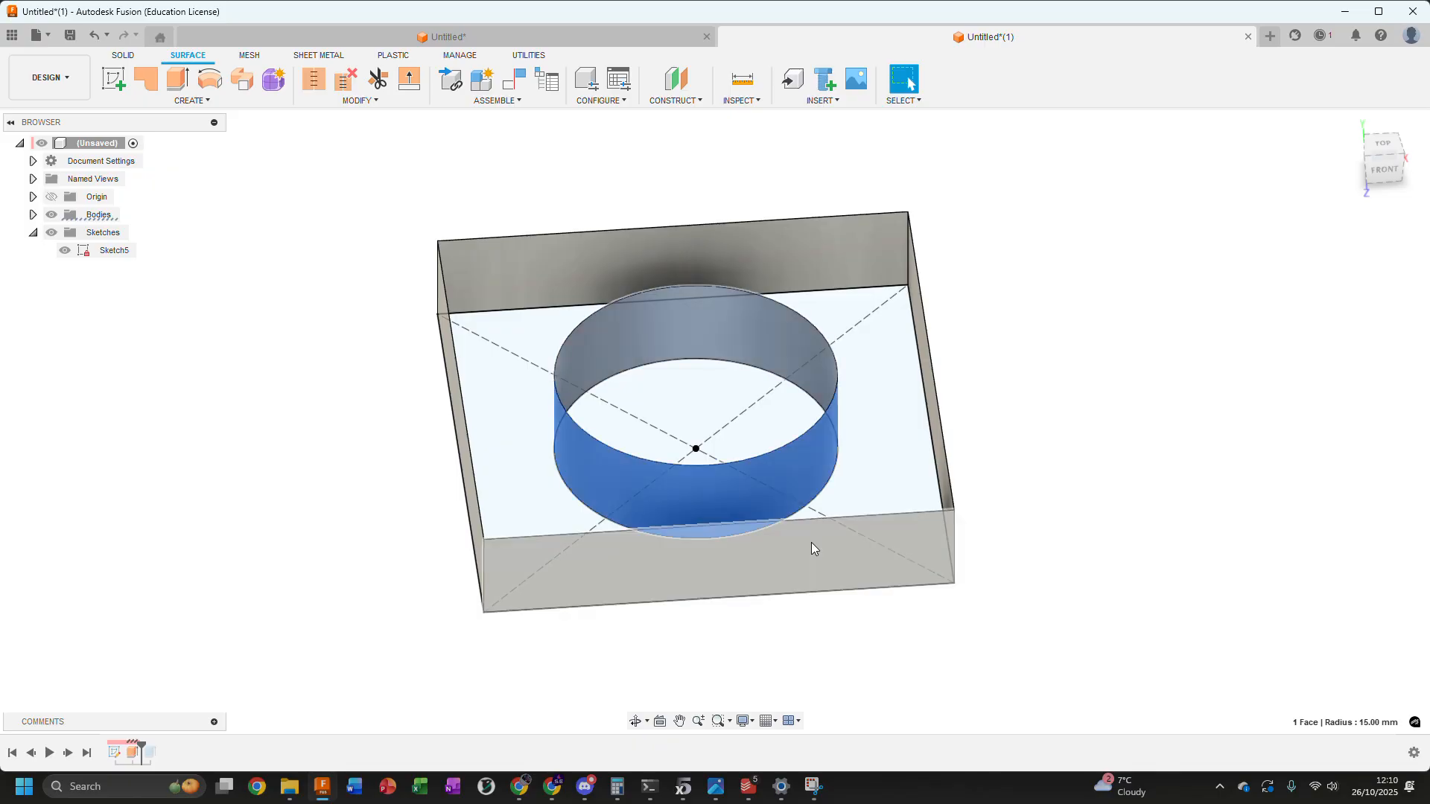
left_click(32, 214)
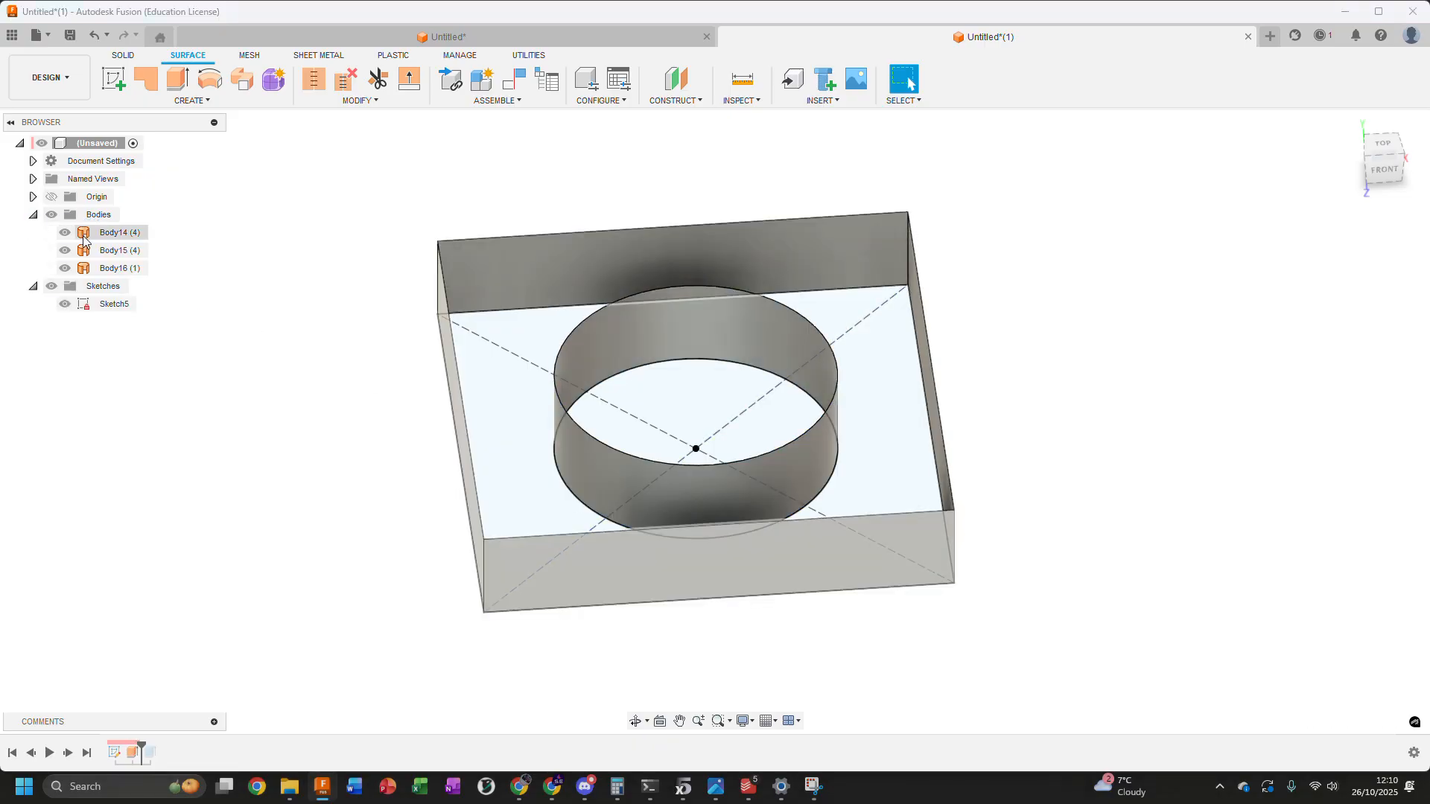
middle_click_drag(246, 234, 251, 203, "shift")
left_click(65, 235)
left_click(65, 250)
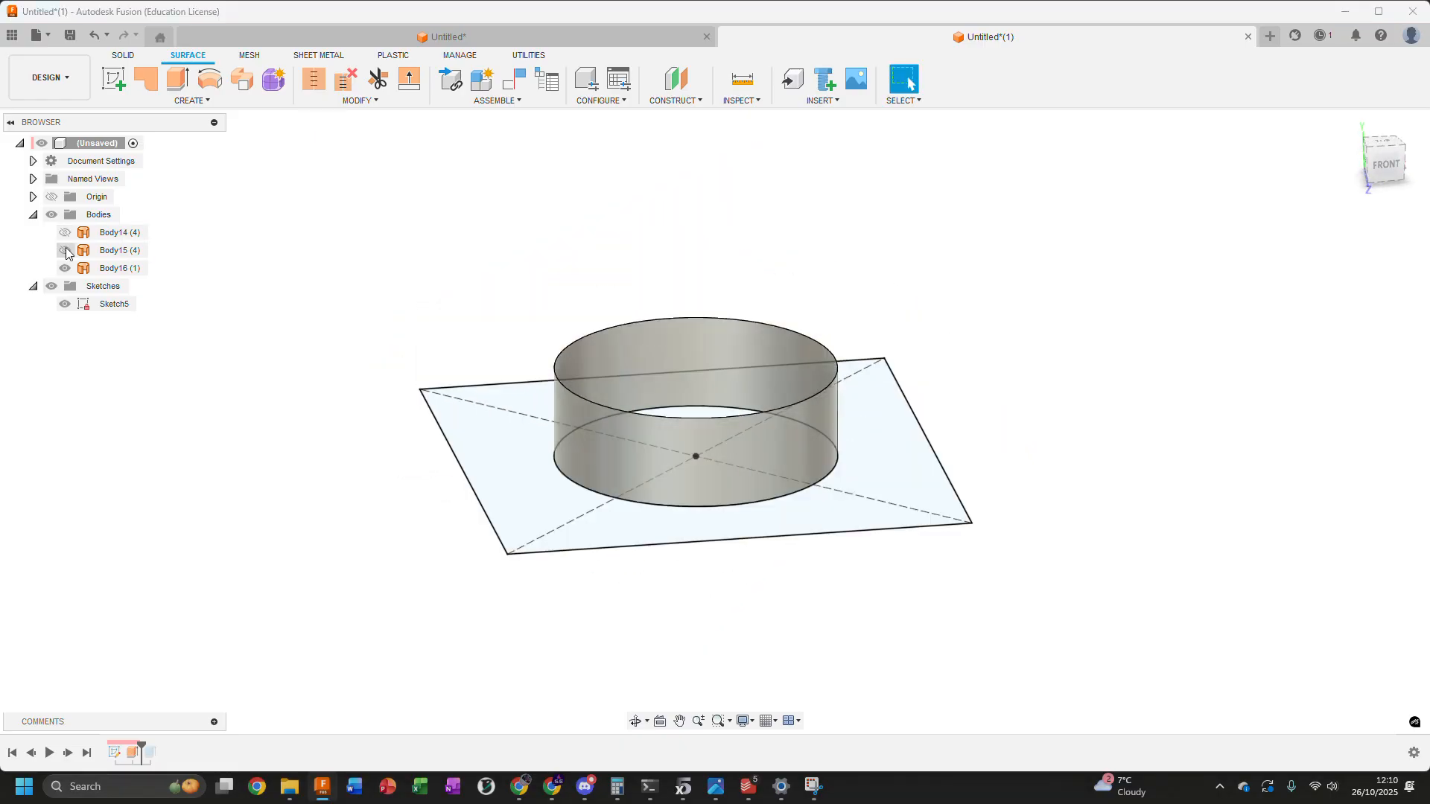
left_click(66, 250)
left_click(67, 268)
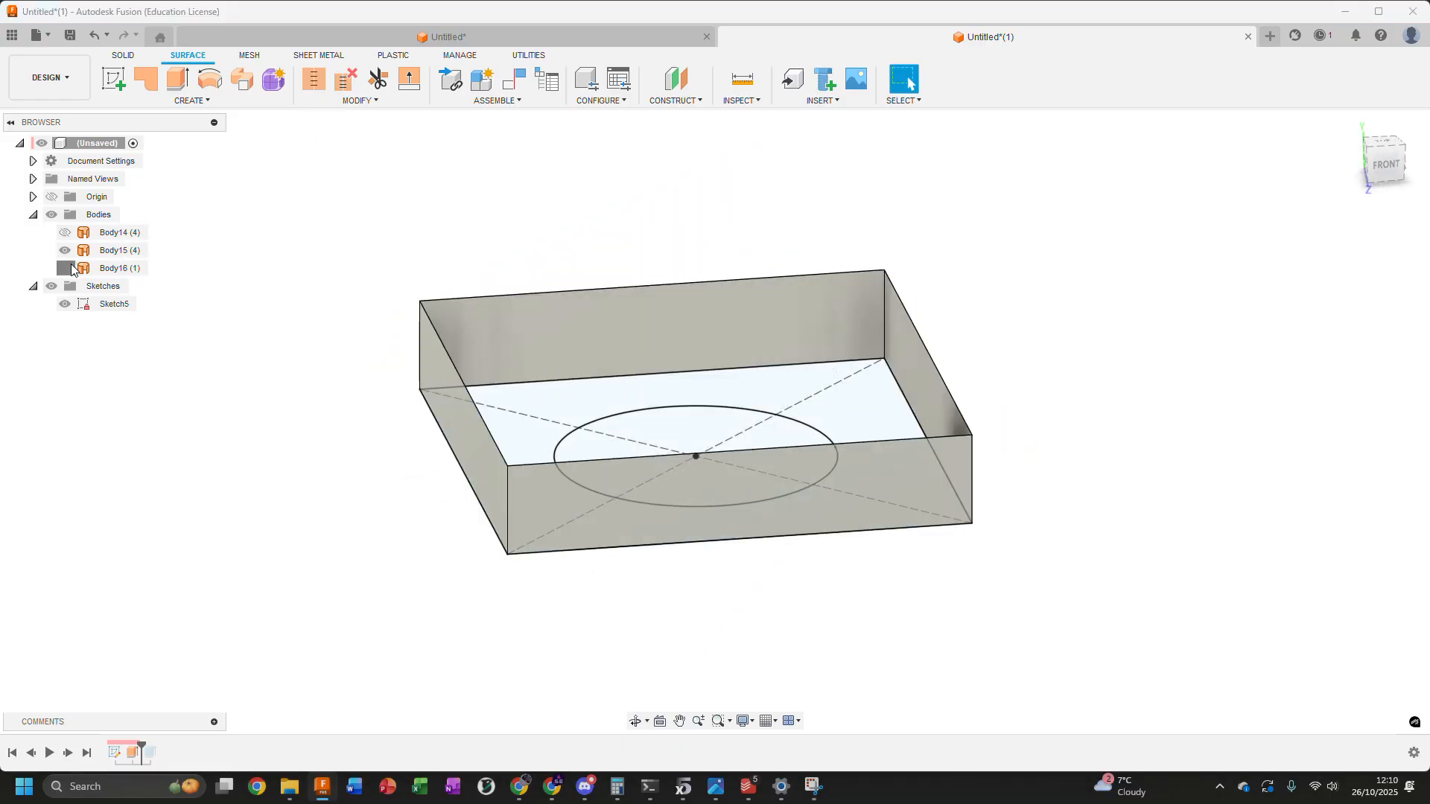
left_click(66, 268)
middle_click_drag(431, 276, 468, 218, "shift")
left_click(65, 233)
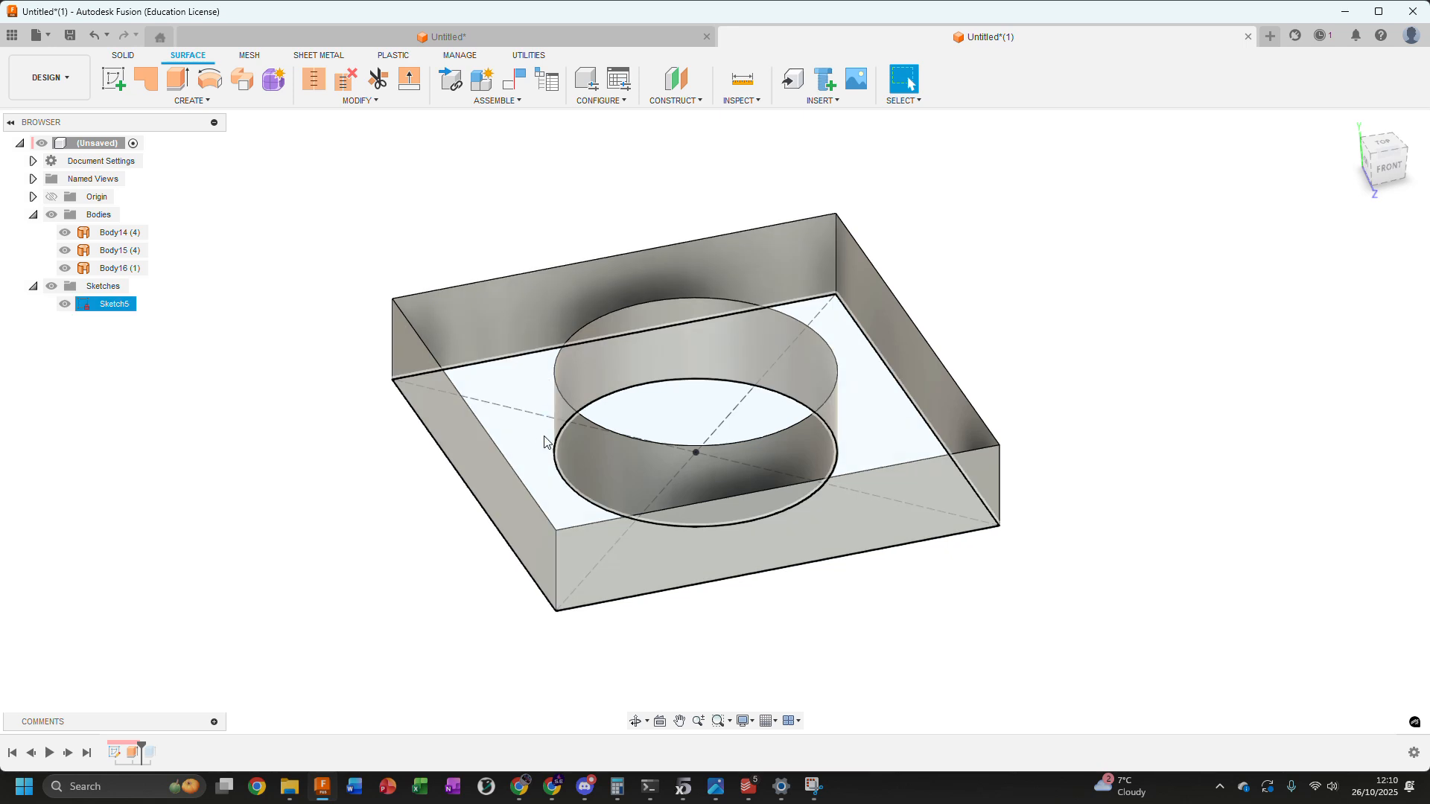
middle_click_drag(451, 315, 459, 287, "shift")
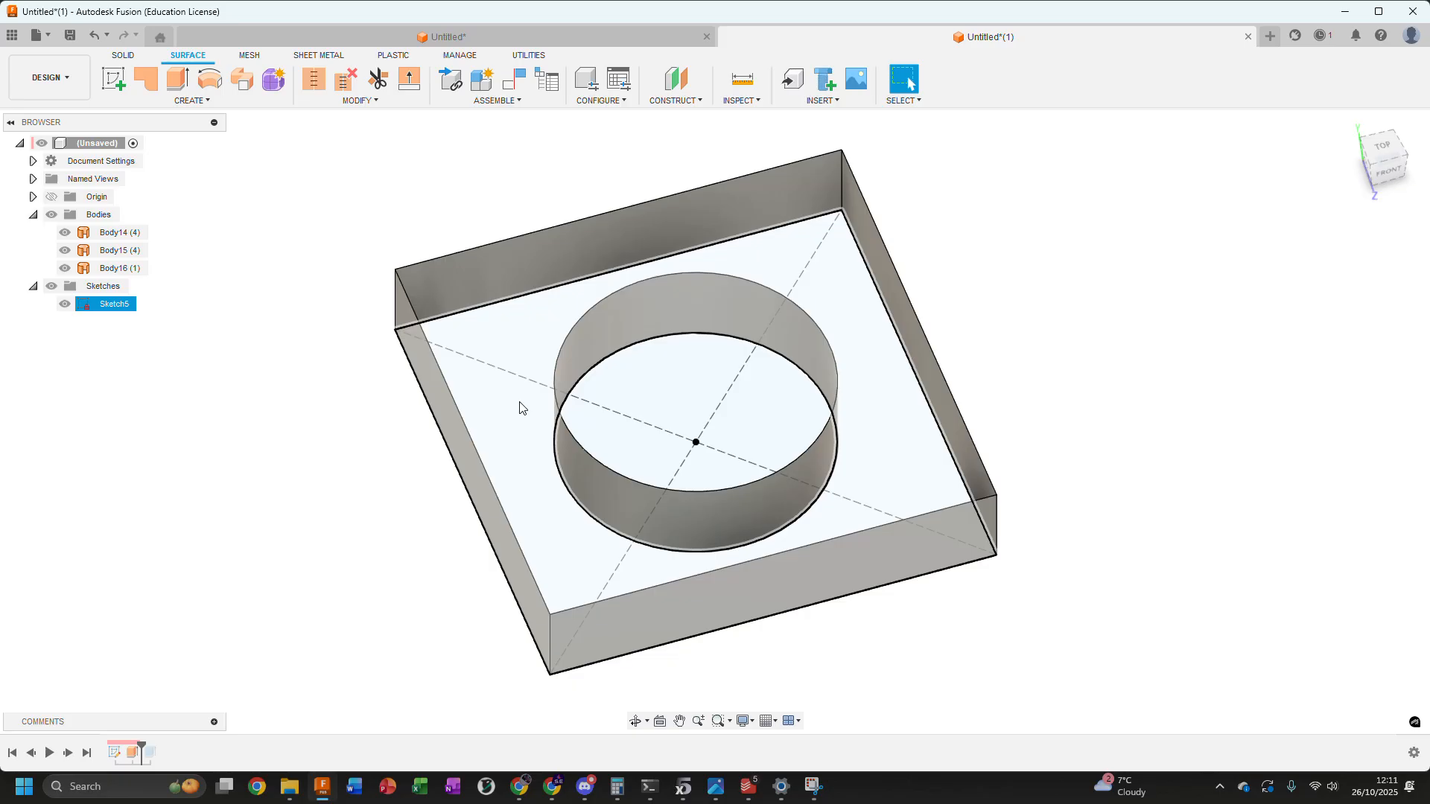
Delete the surface extrusion and roll the design history forward to include the solid extrusion
left_click(126, 752)
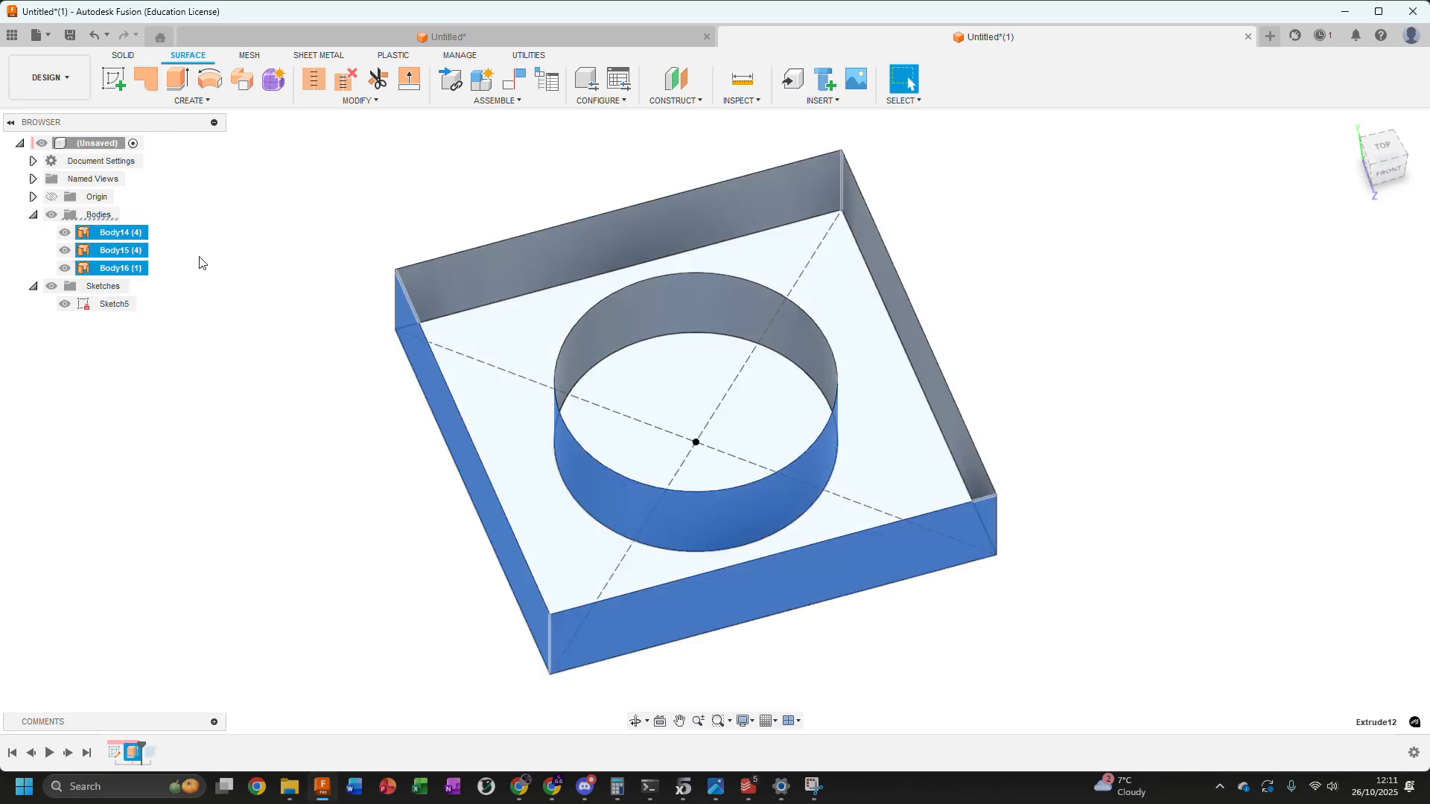
key("Delete")
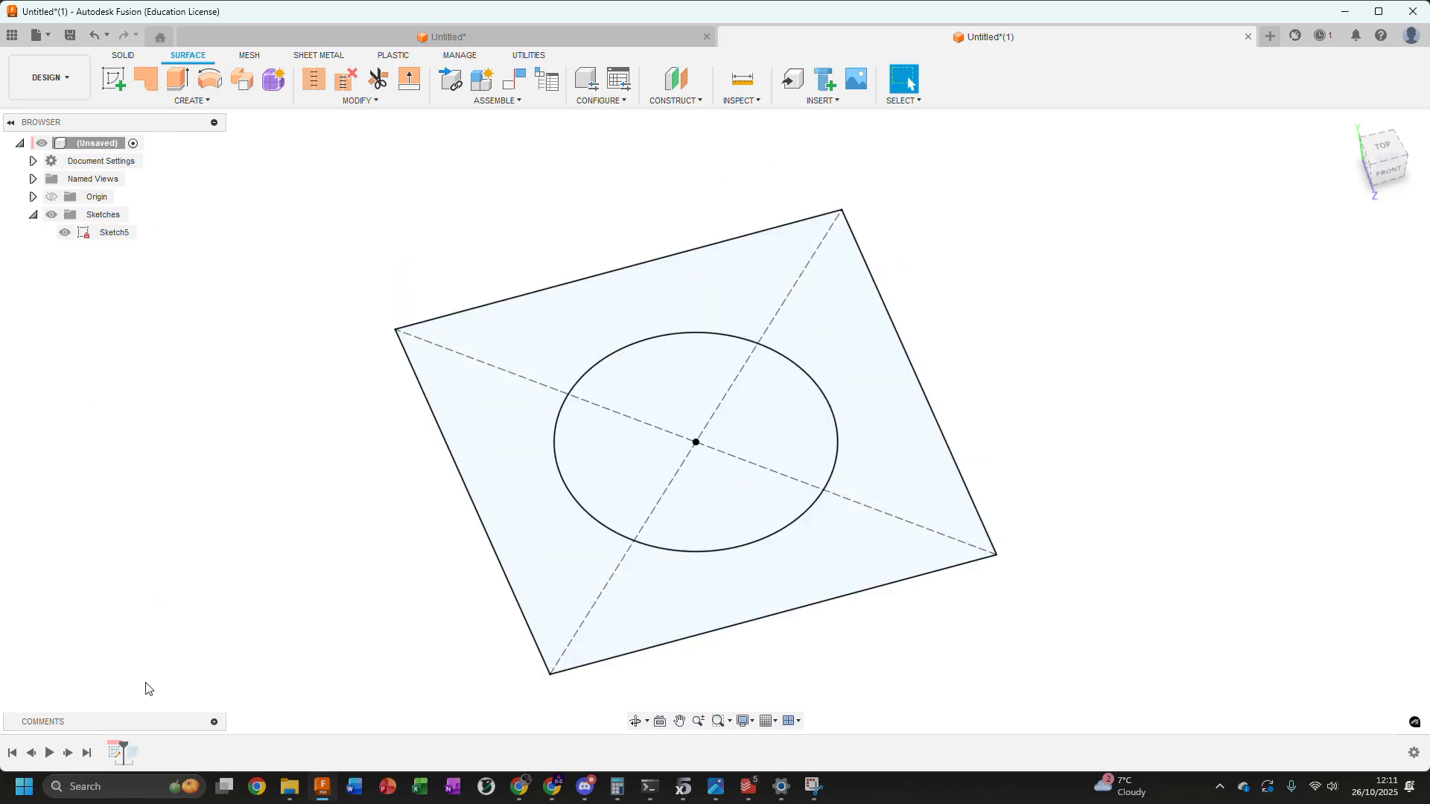
left_click_drag(123, 740, 142, 743)
scroll(794, 389, "down", 3)
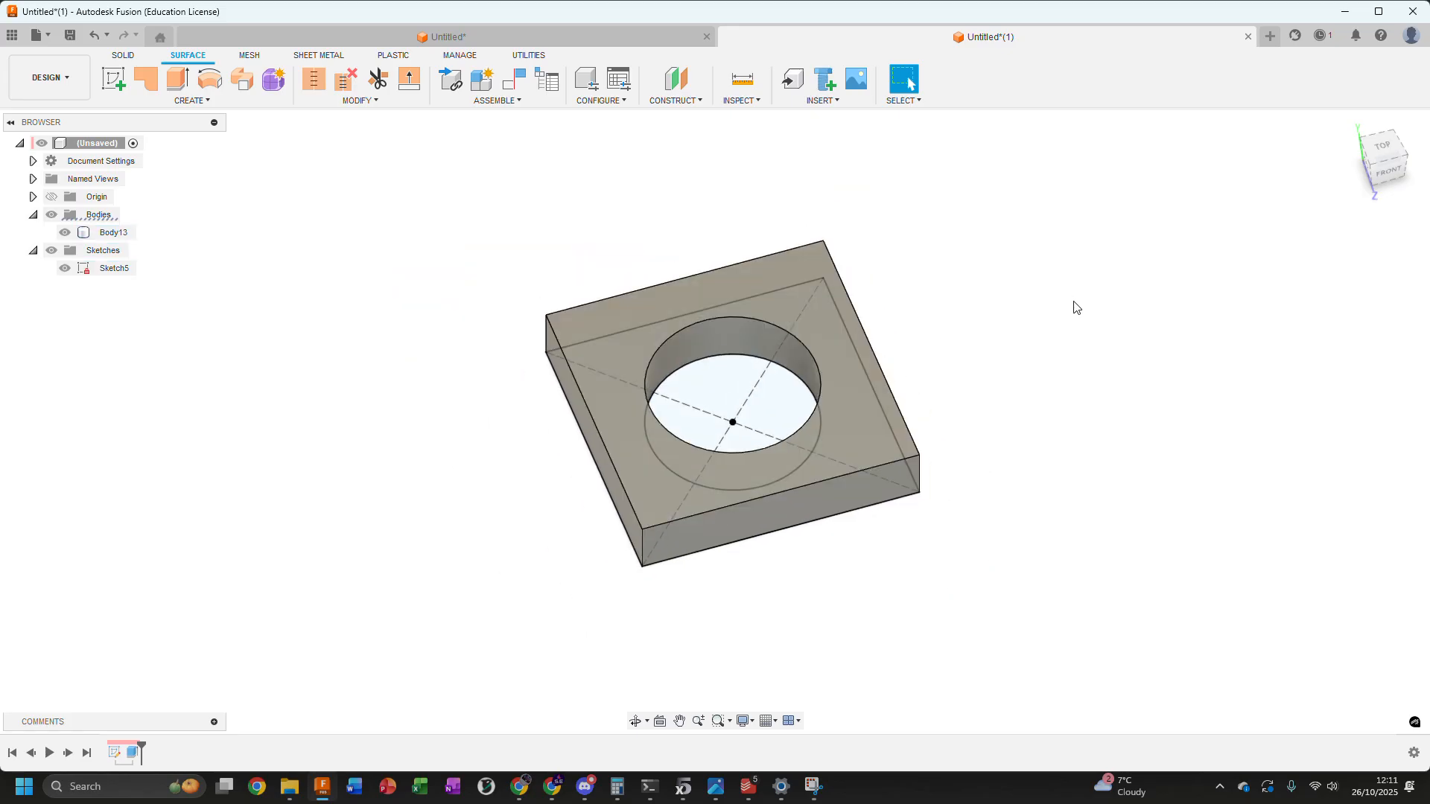
middle_click_drag(1043, 322, 936, 328, "shift")
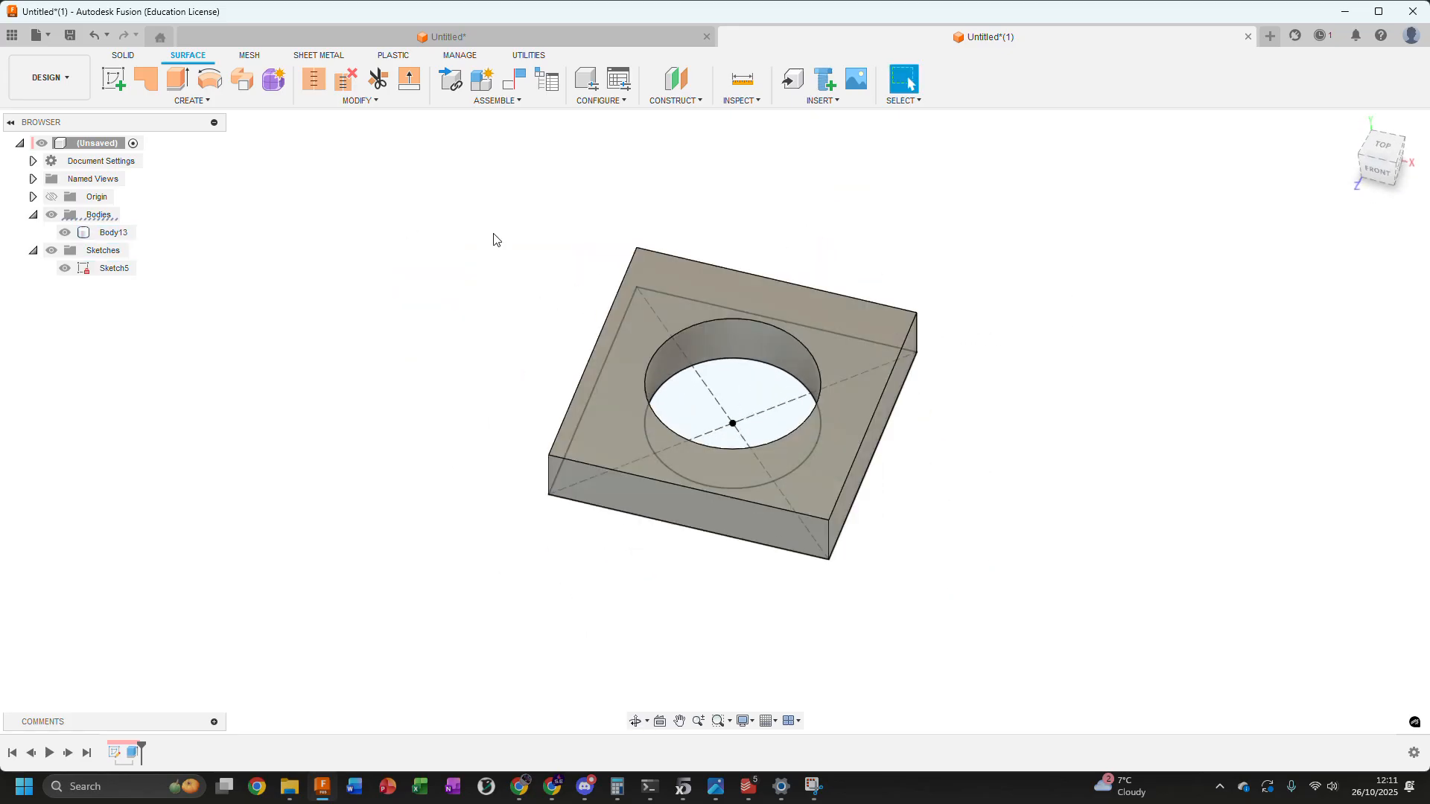
Return to the solid modelling tools and hide the plate's sketch
left_click(123, 55)
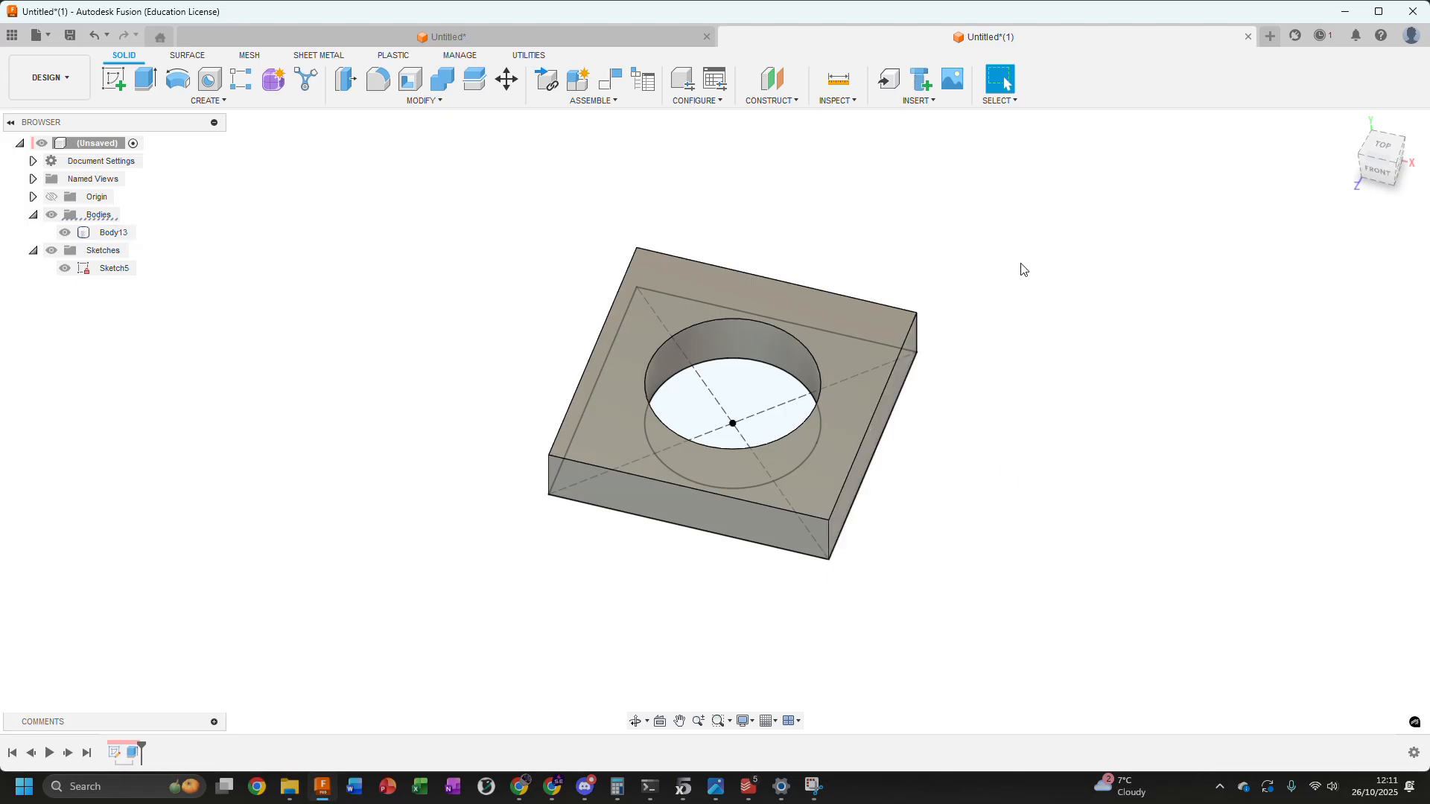
middle_click_drag(1017, 291, 995, 342)
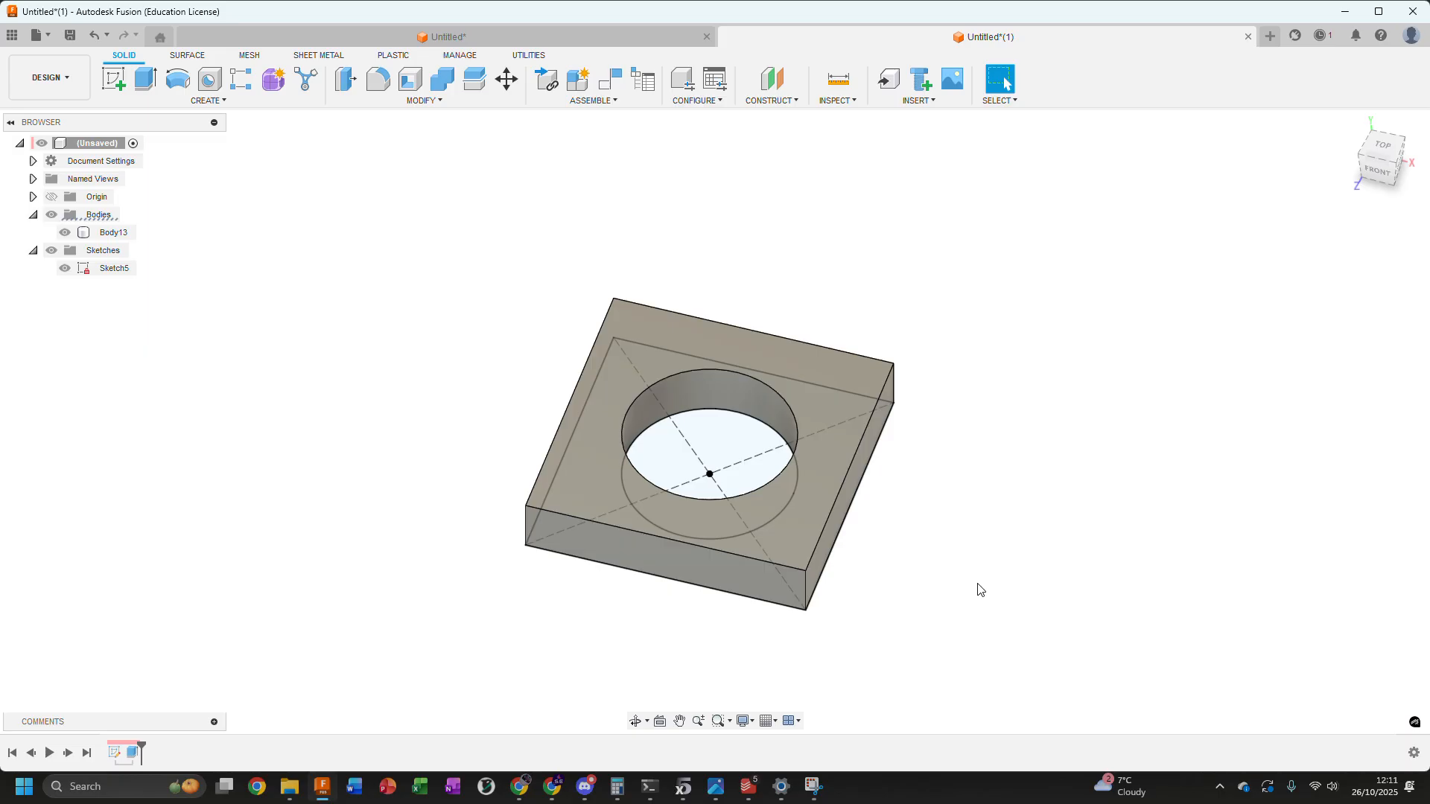
middle_click_drag(979, 590, 897, 497)
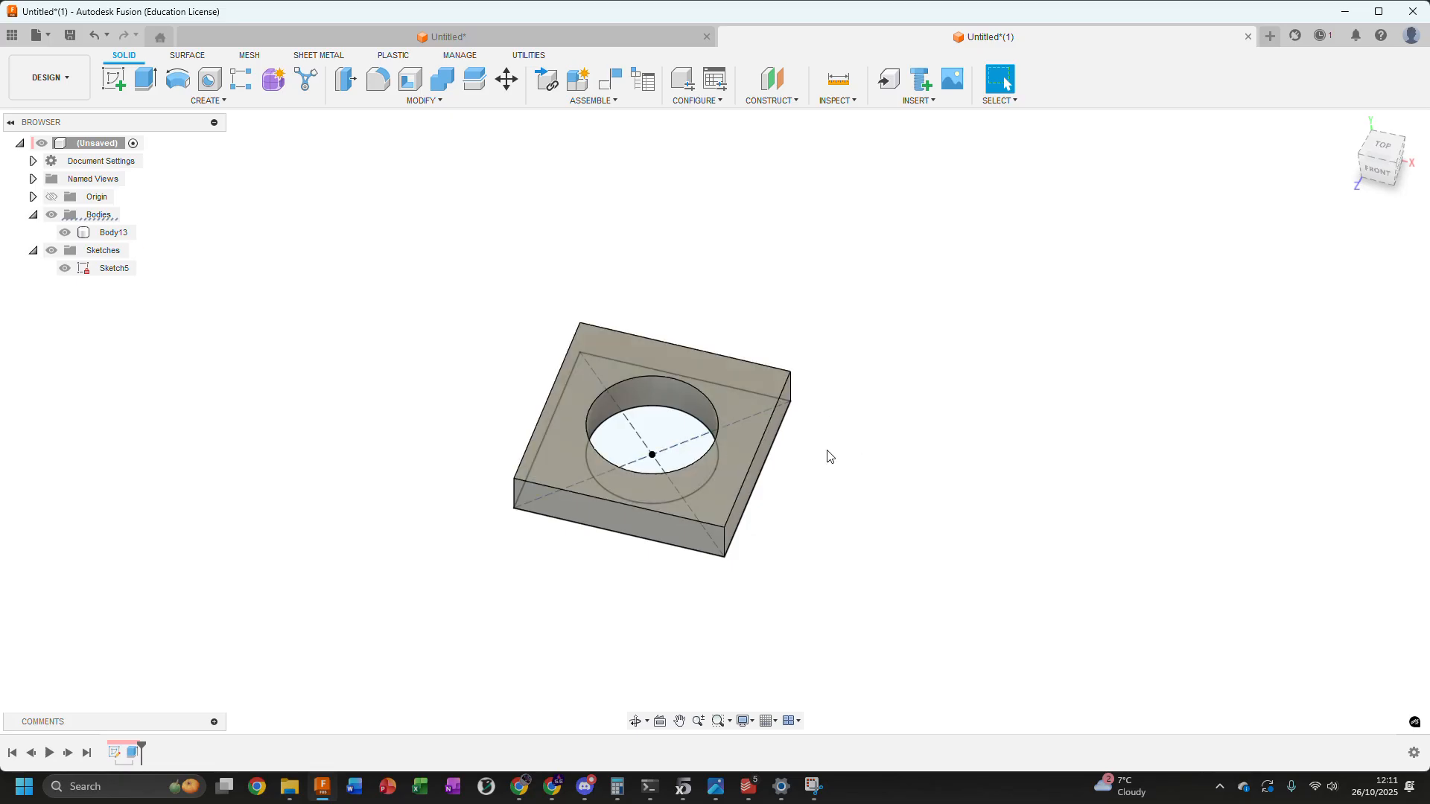
middle_click_drag(837, 488, 834, 368, "shift")
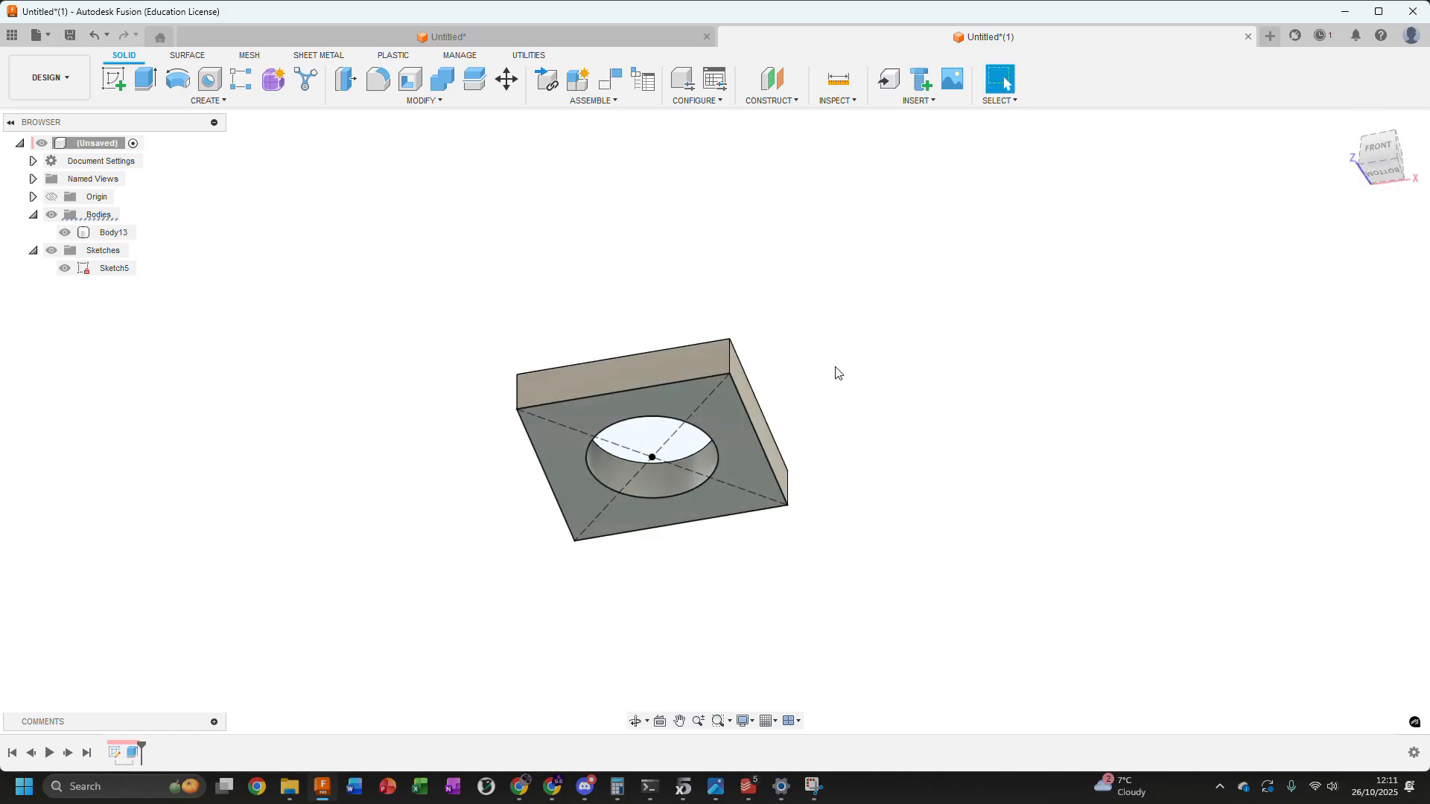
middle_click_drag(827, 306, 820, 335, "shift")
middle_click_drag(824, 418, 648, 438, "shift")
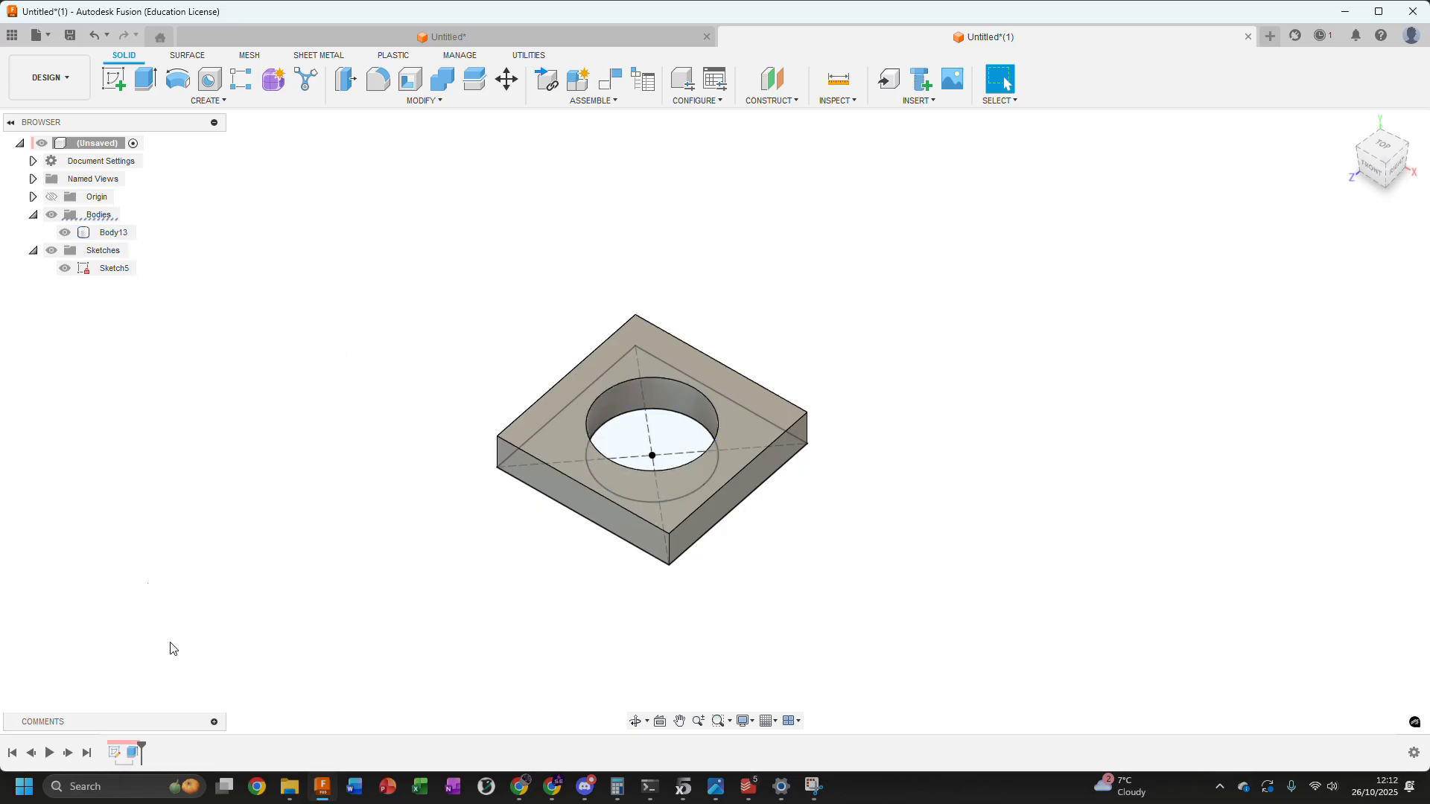
left_click(65, 268)
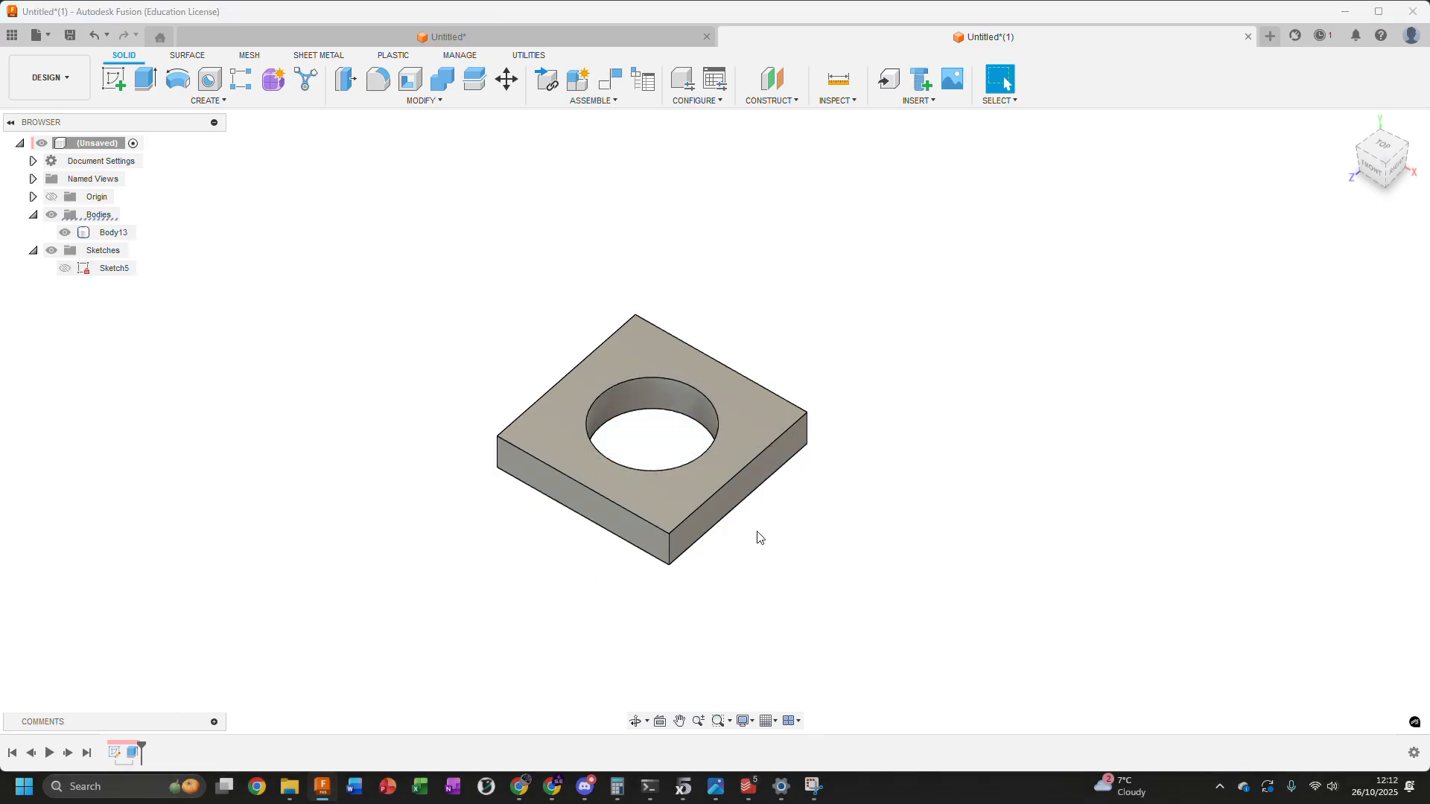
mouse_move(808, 439)
middle_mouse_down("shift")
mouse_move(798, 488)
mouse_move(805, 457)
middle_mouse_up("shift")
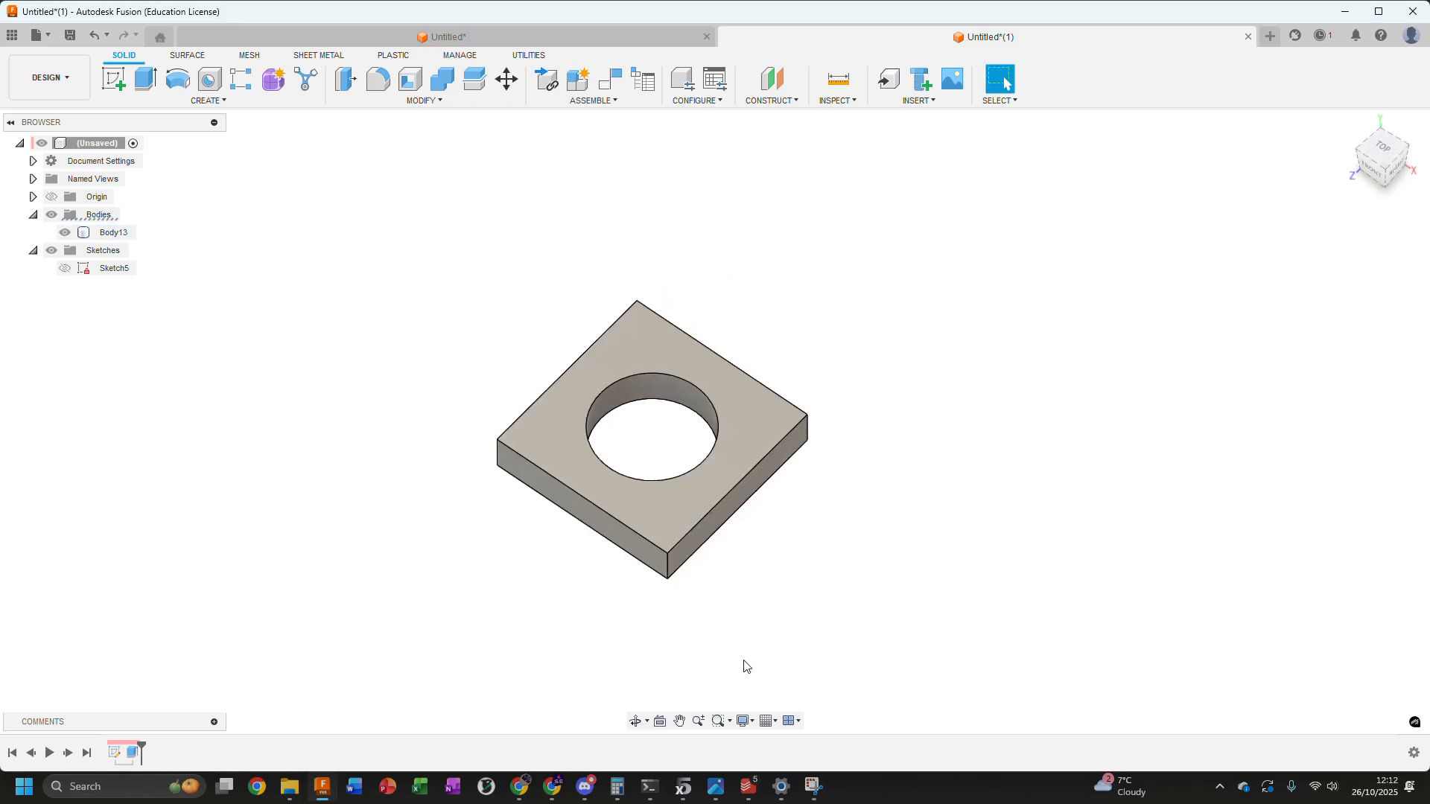
Set the visual style to Shaded and view the plate without edges
left_click(748, 724)
mouse_move(815, 597)
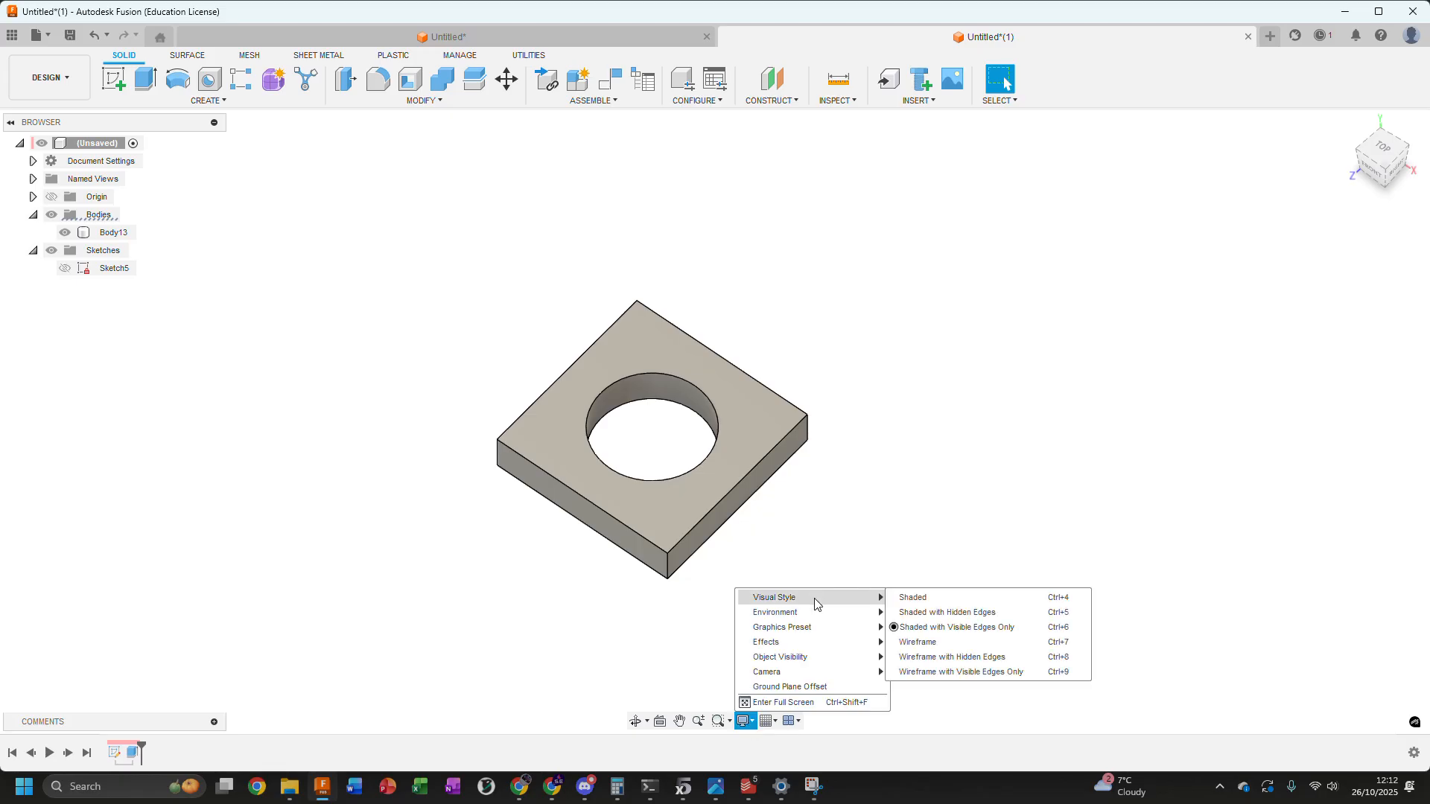
left_click(914, 598)
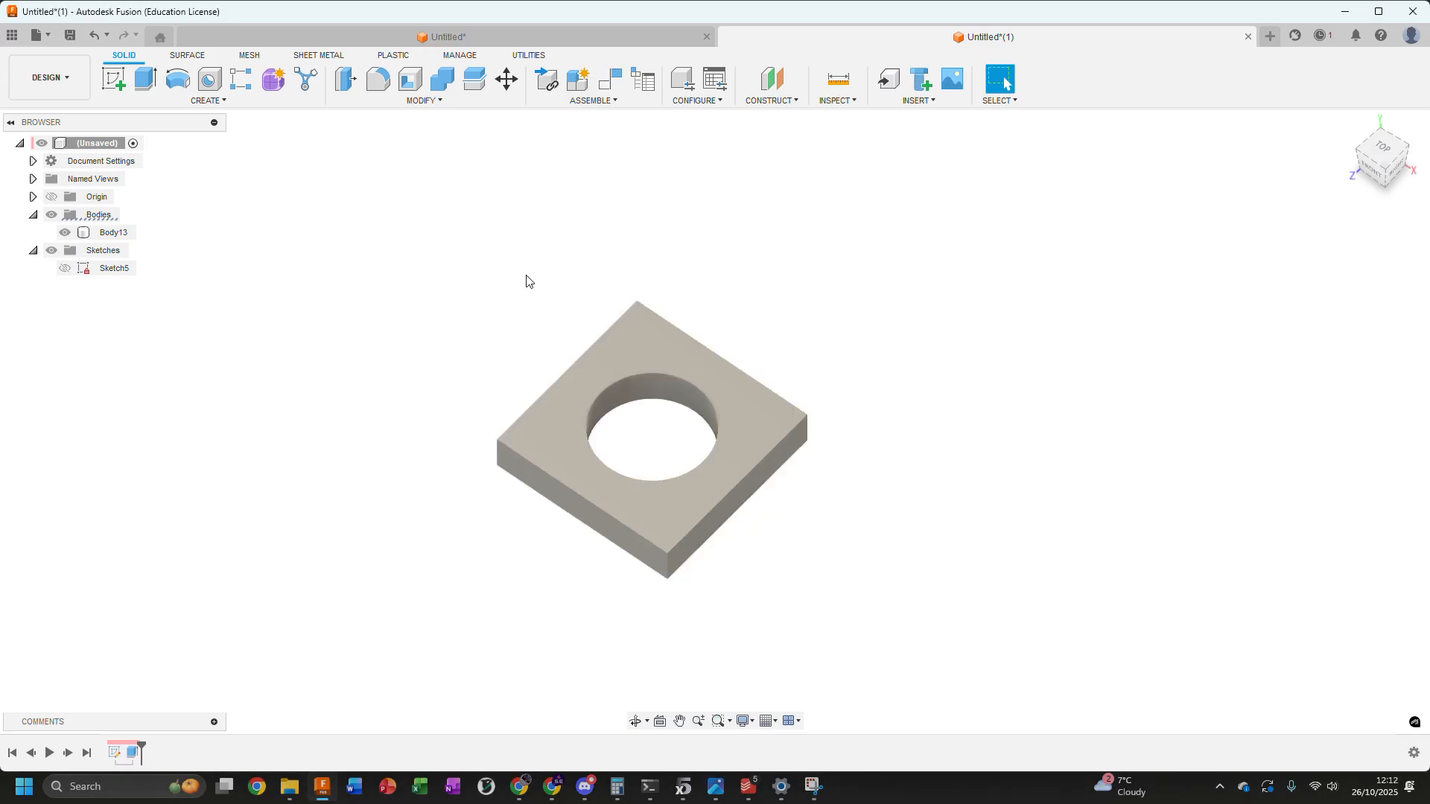
middle_click_drag(821, 373, 812, 449, "shift")
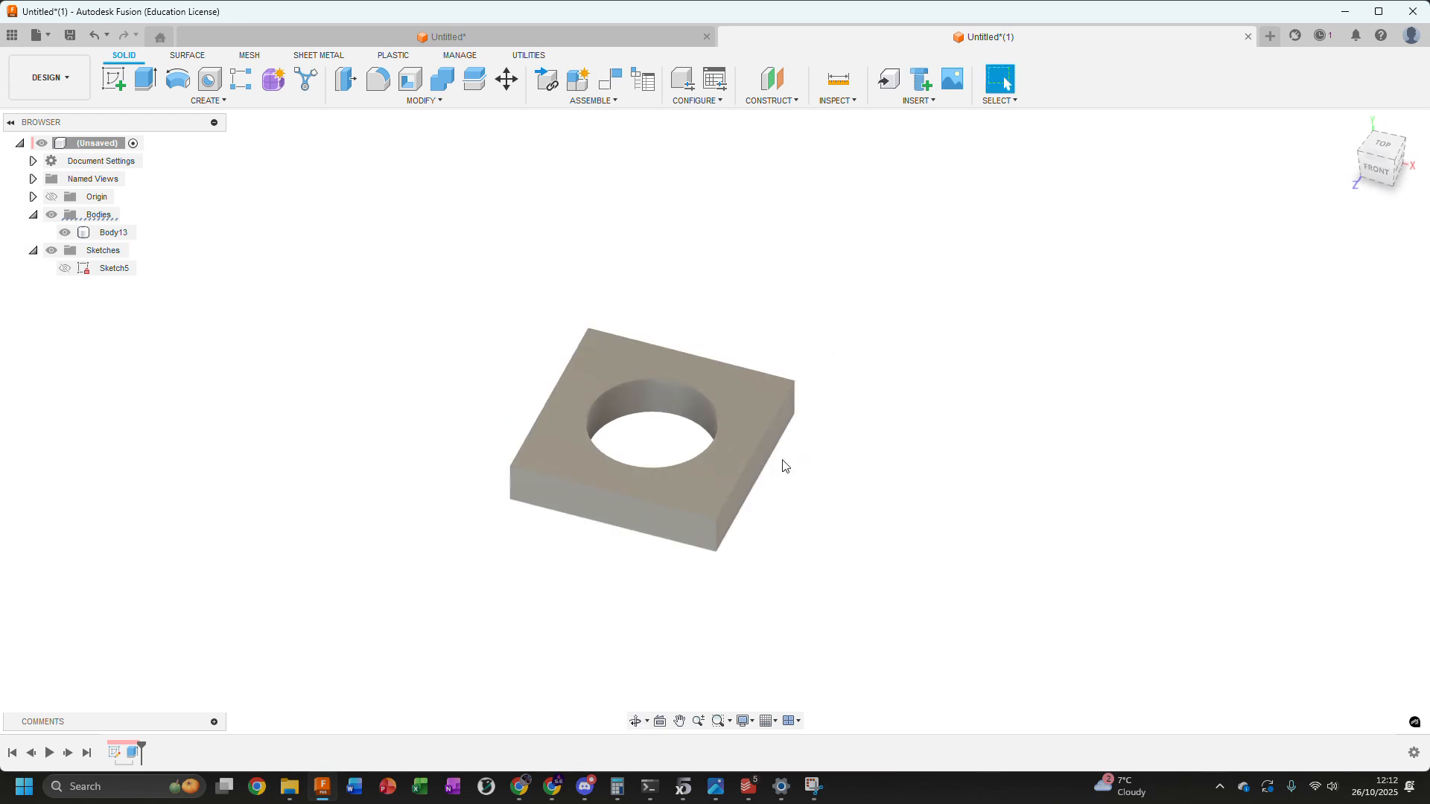
middle_click_drag(852, 303, 819, 293, "shift")
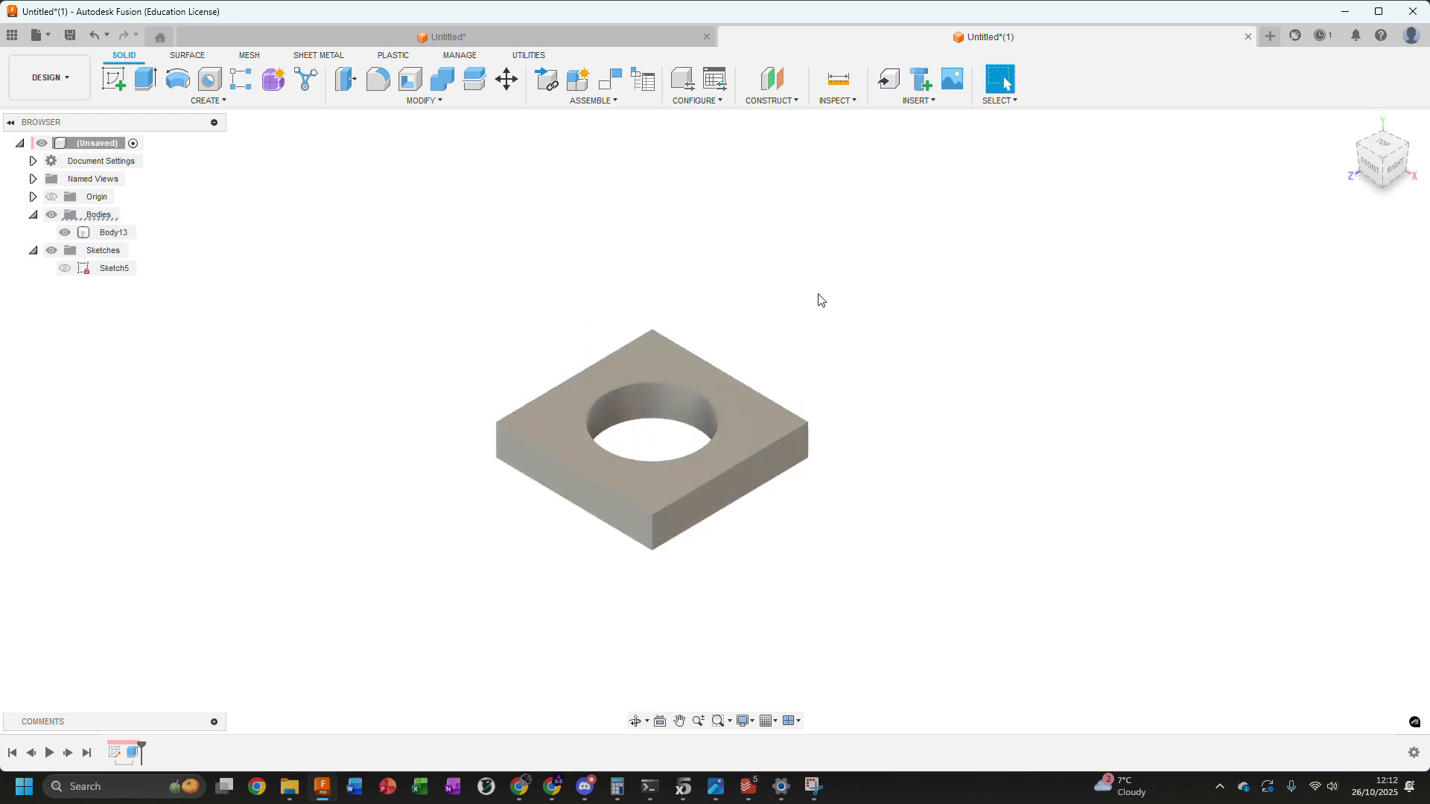
Change the visual style to Shaded with Hidden Edges
left_click(757, 726)
left_click(744, 723)
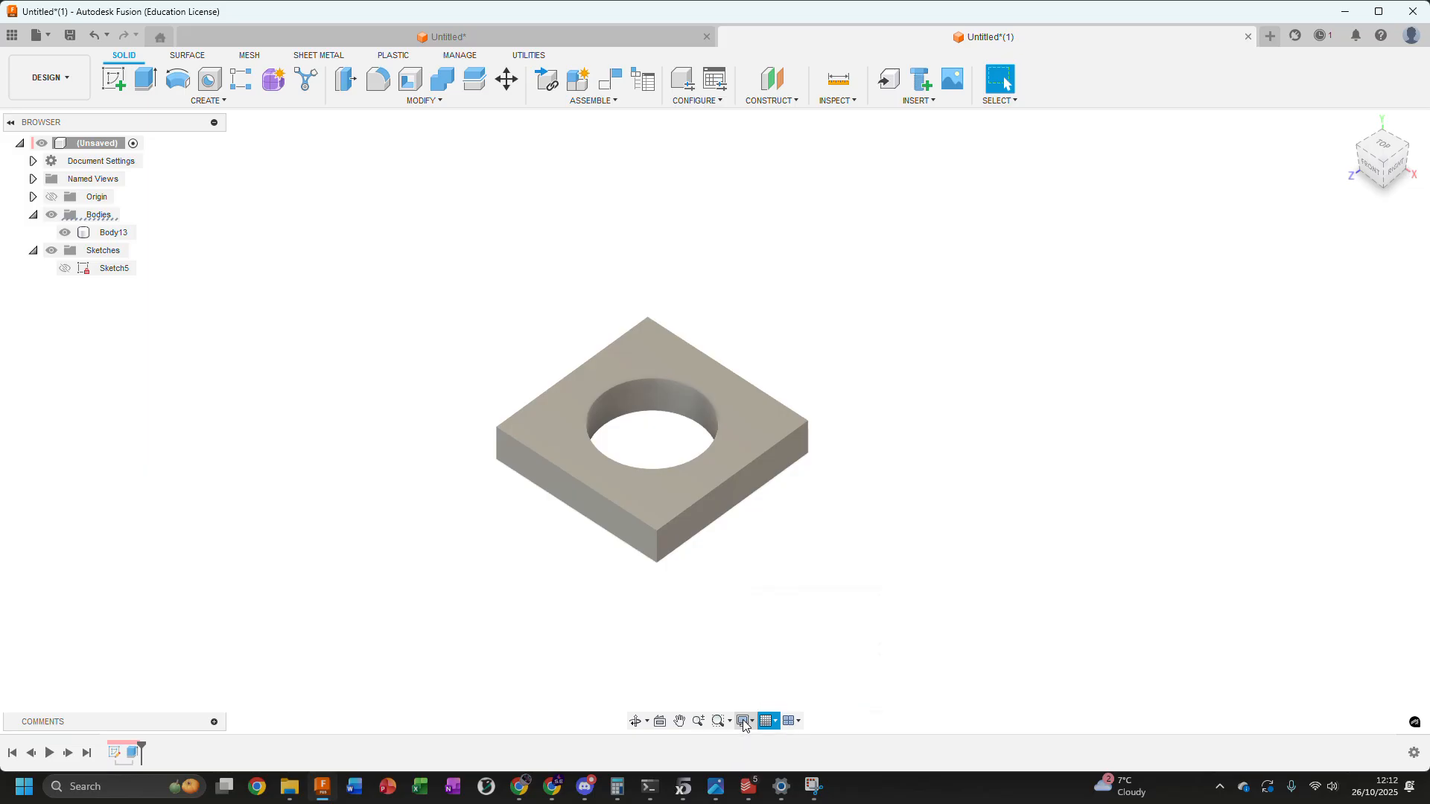
left_click(744, 722)
mouse_move(789, 598)
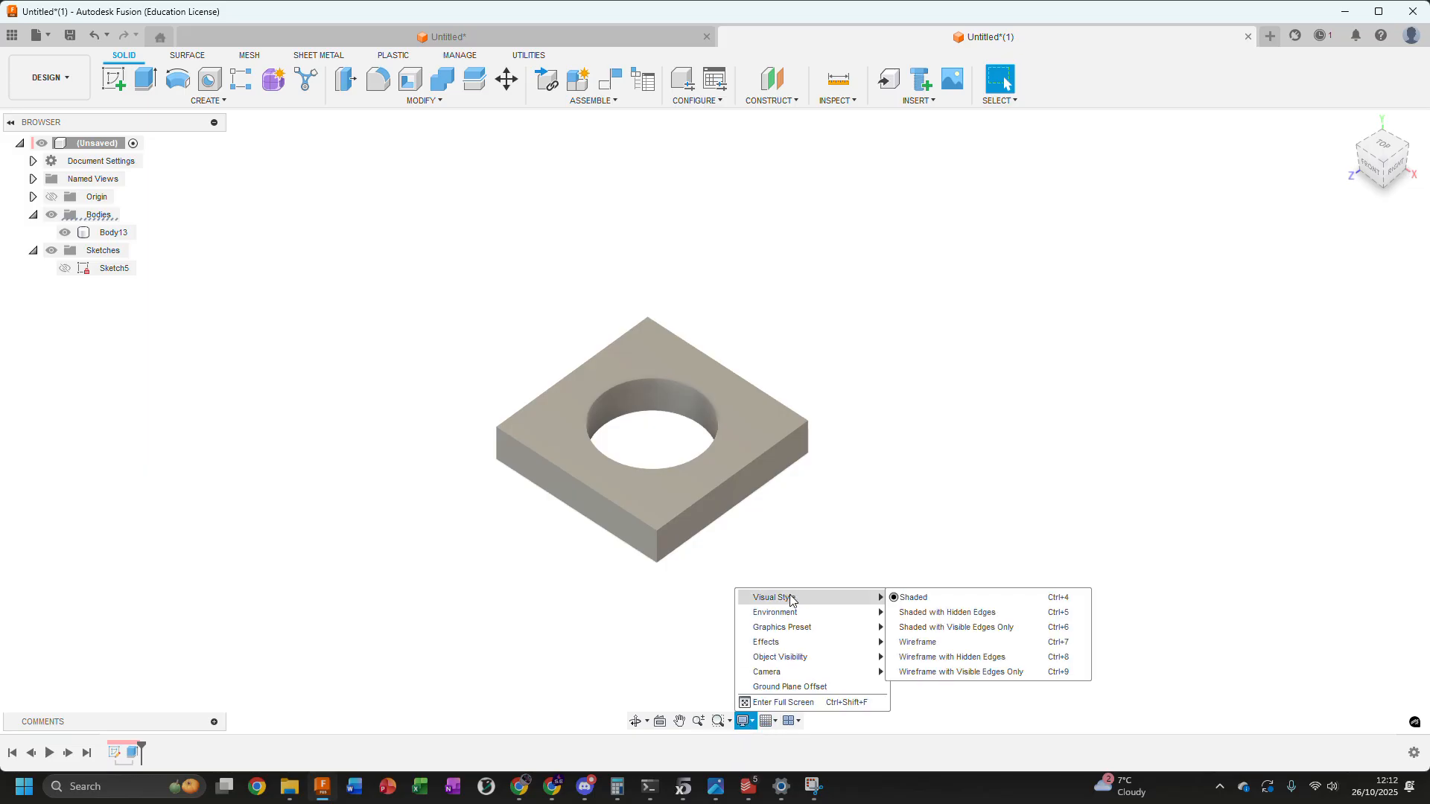
left_click(944, 613)
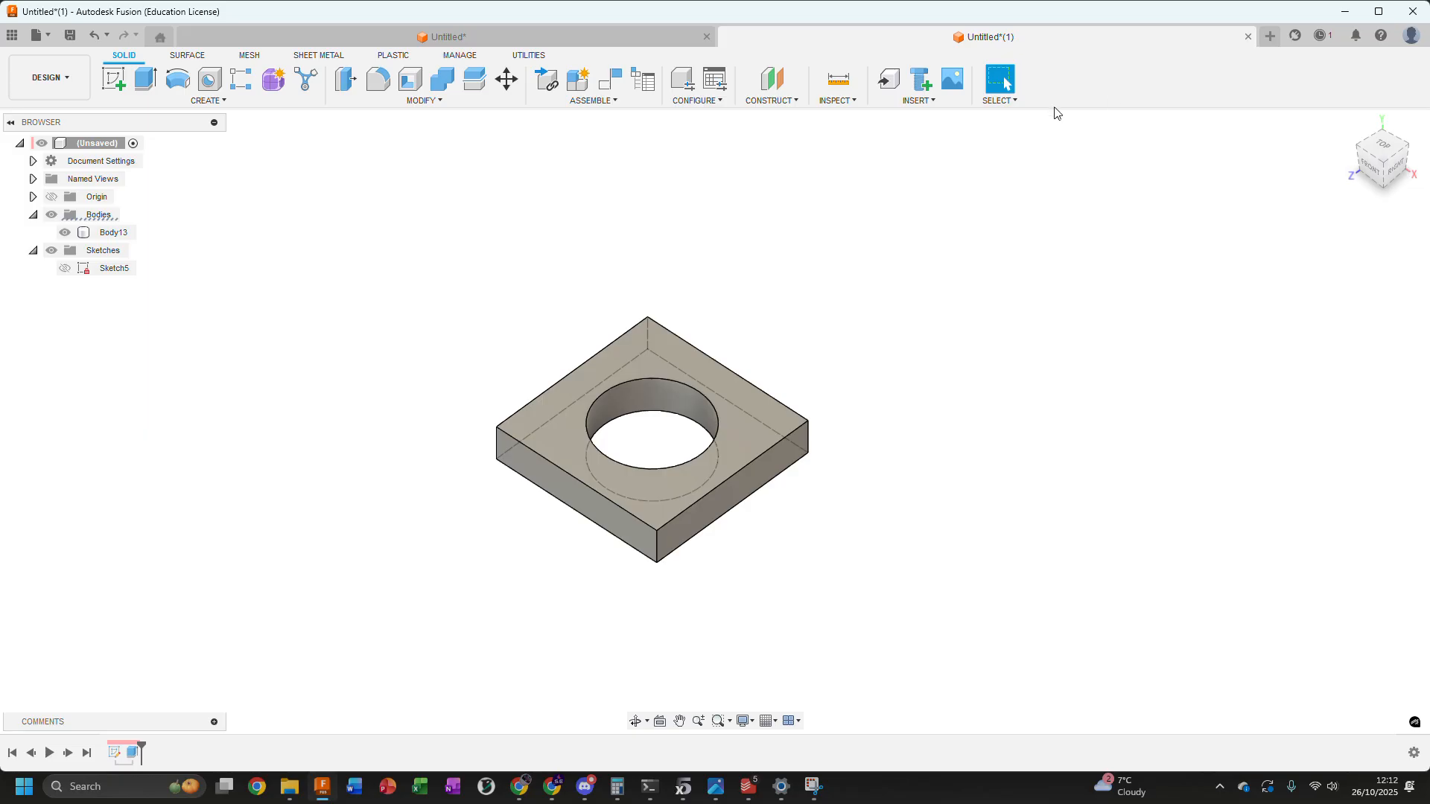
Set the visual style to Shaded with Visible Edges Only
left_click(743, 720)
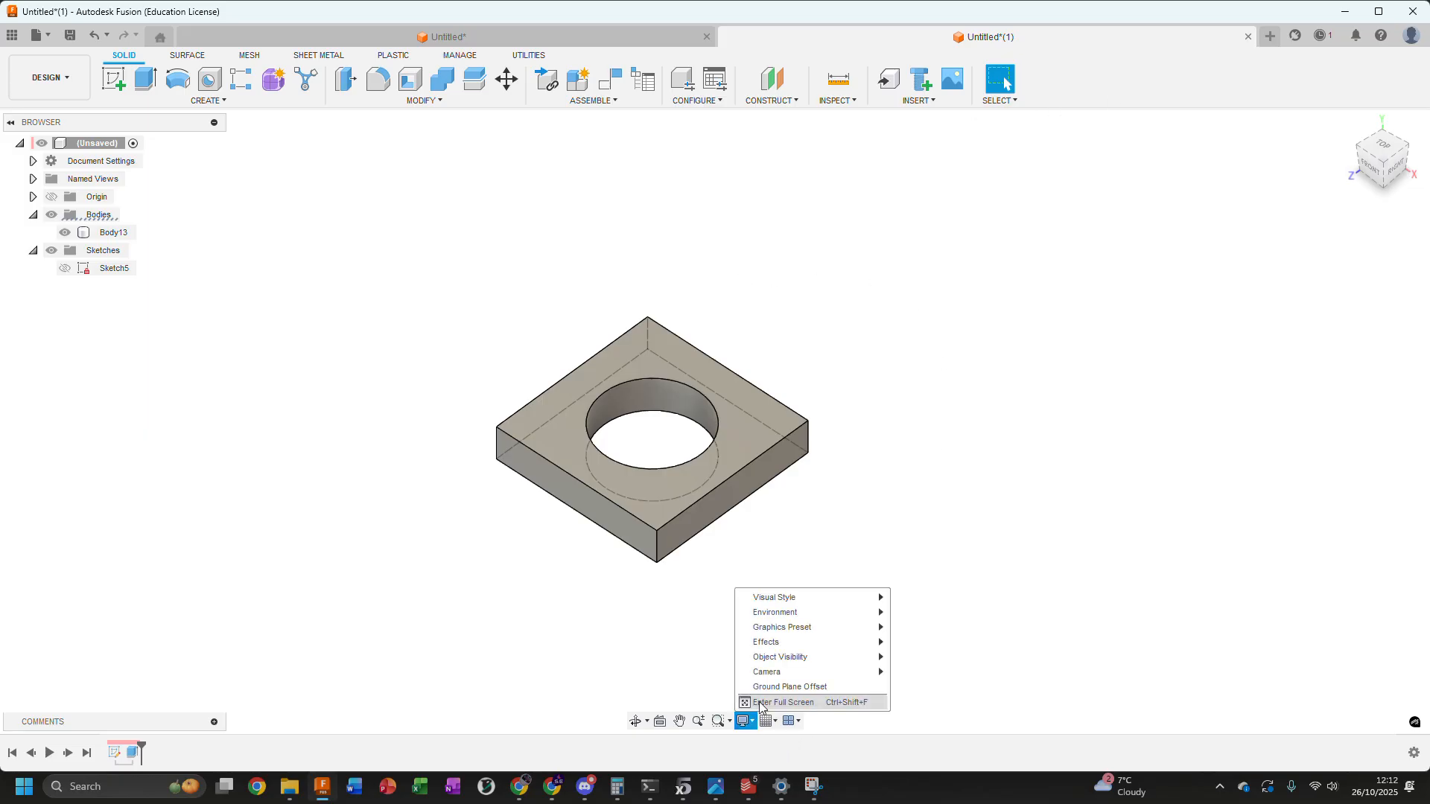
mouse_move(780, 600)
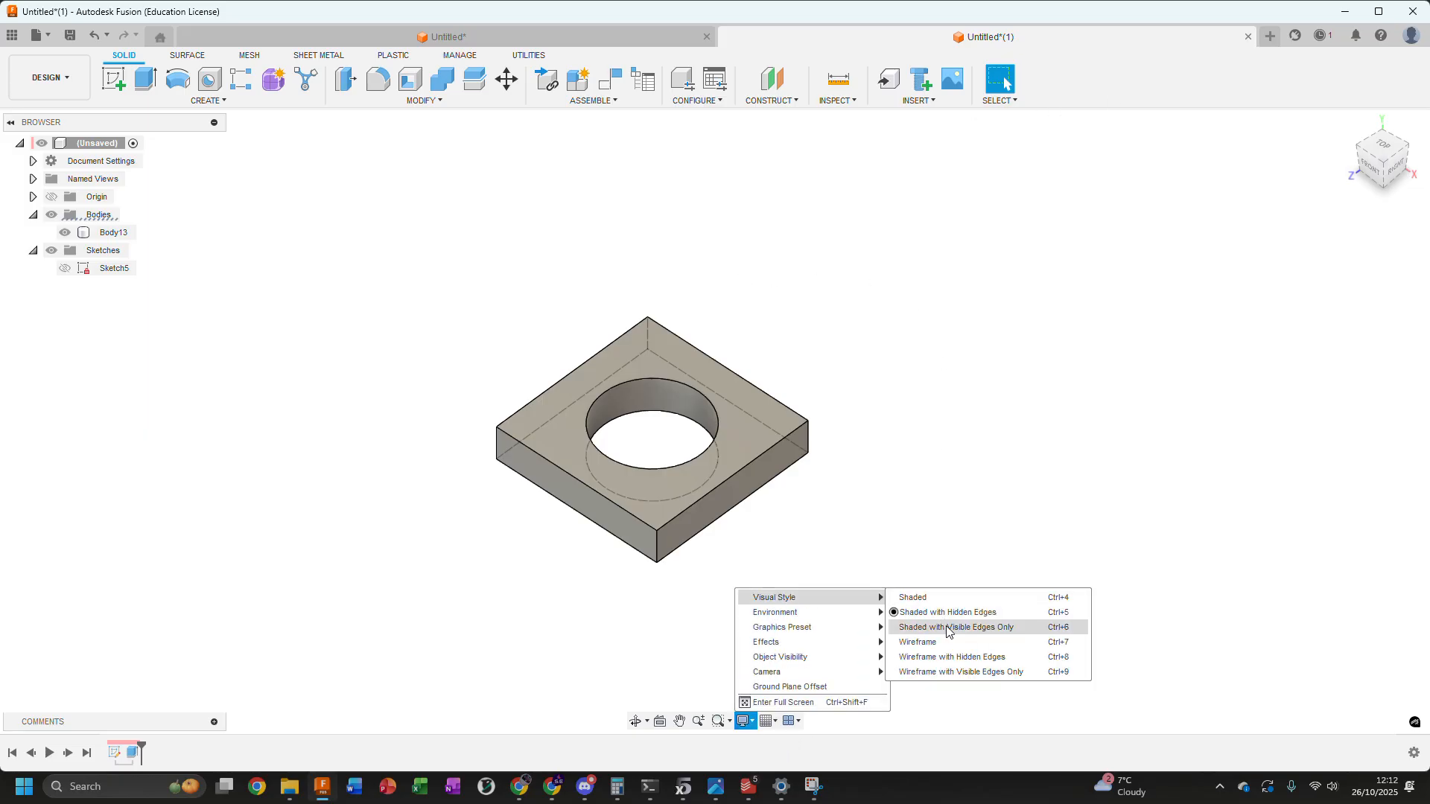
left_click(948, 627)
Switch the camera projection to Perspective
left_click(767, 721)
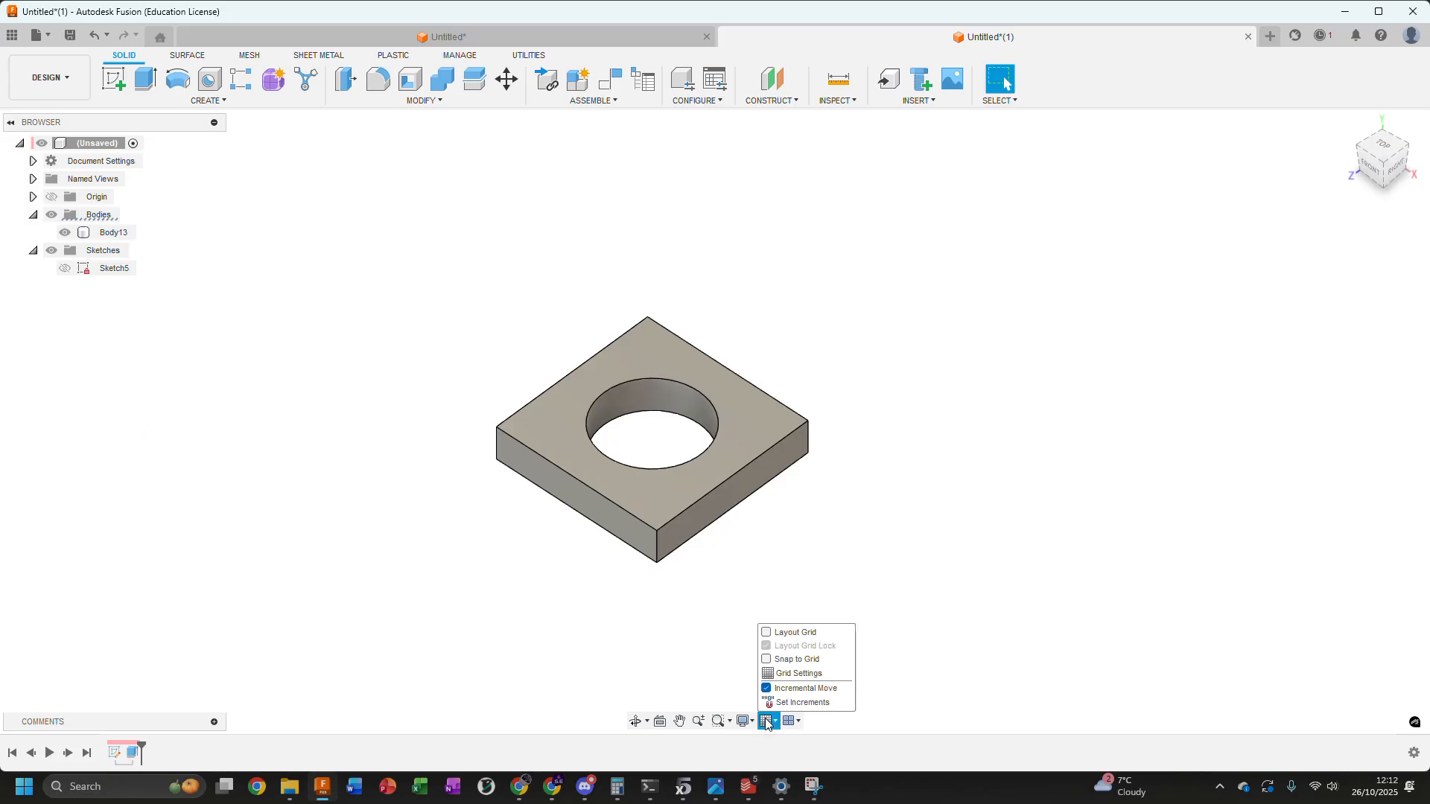
left_click(743, 721)
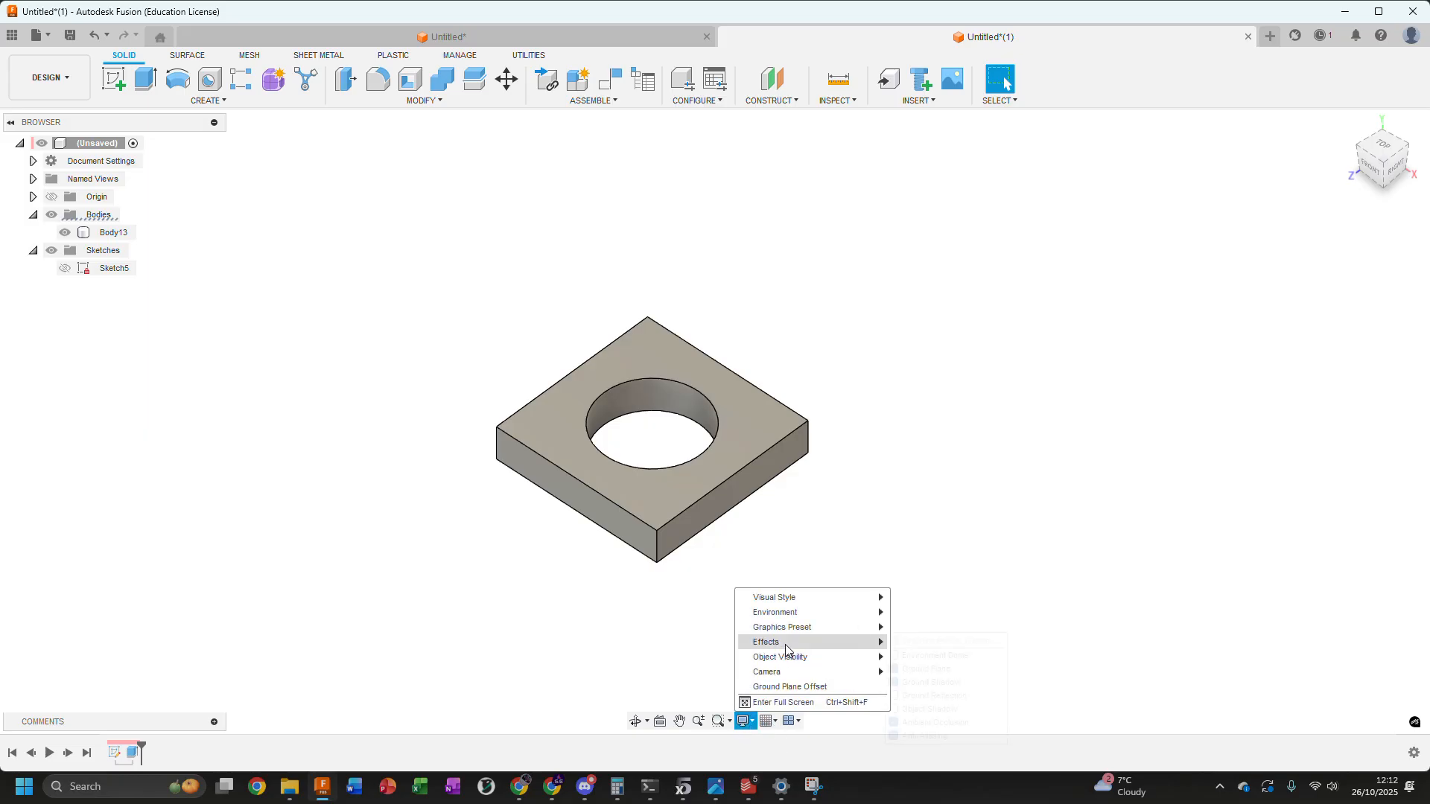
mouse_move(784, 678)
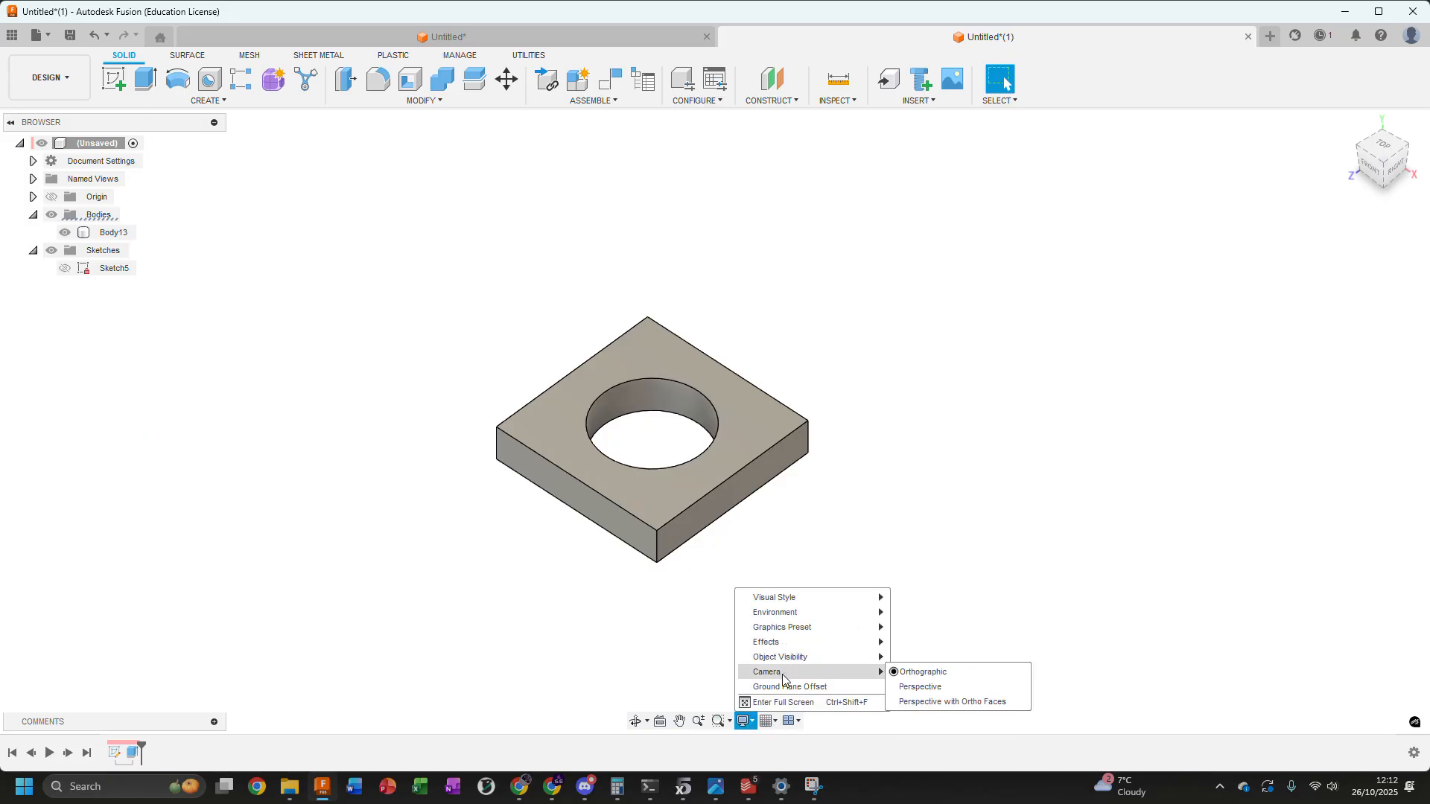
left_click(929, 687)
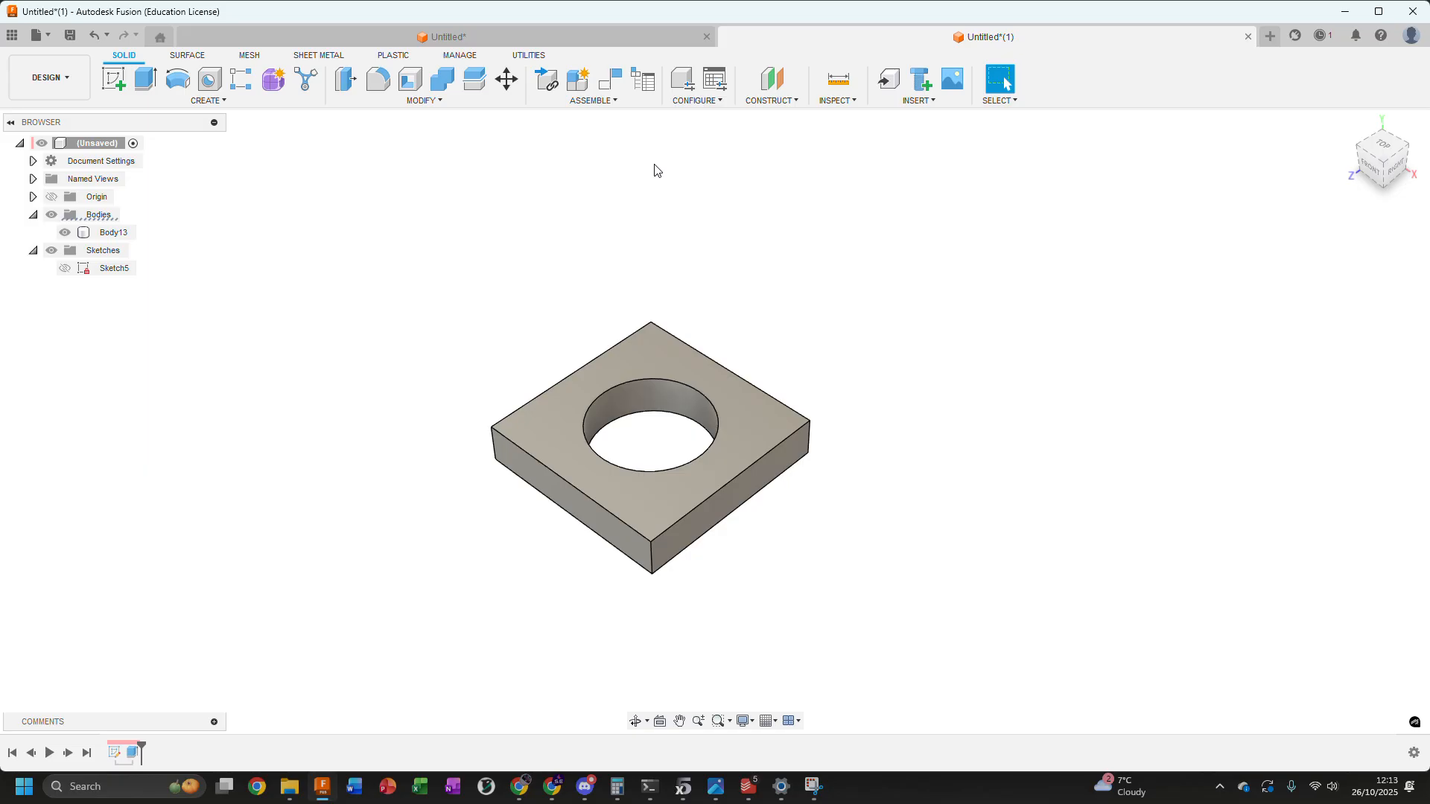
Set the camera projection back to Orthographic and inspect the plate from another angle
left_click(743, 721)
mouse_move(786, 598)
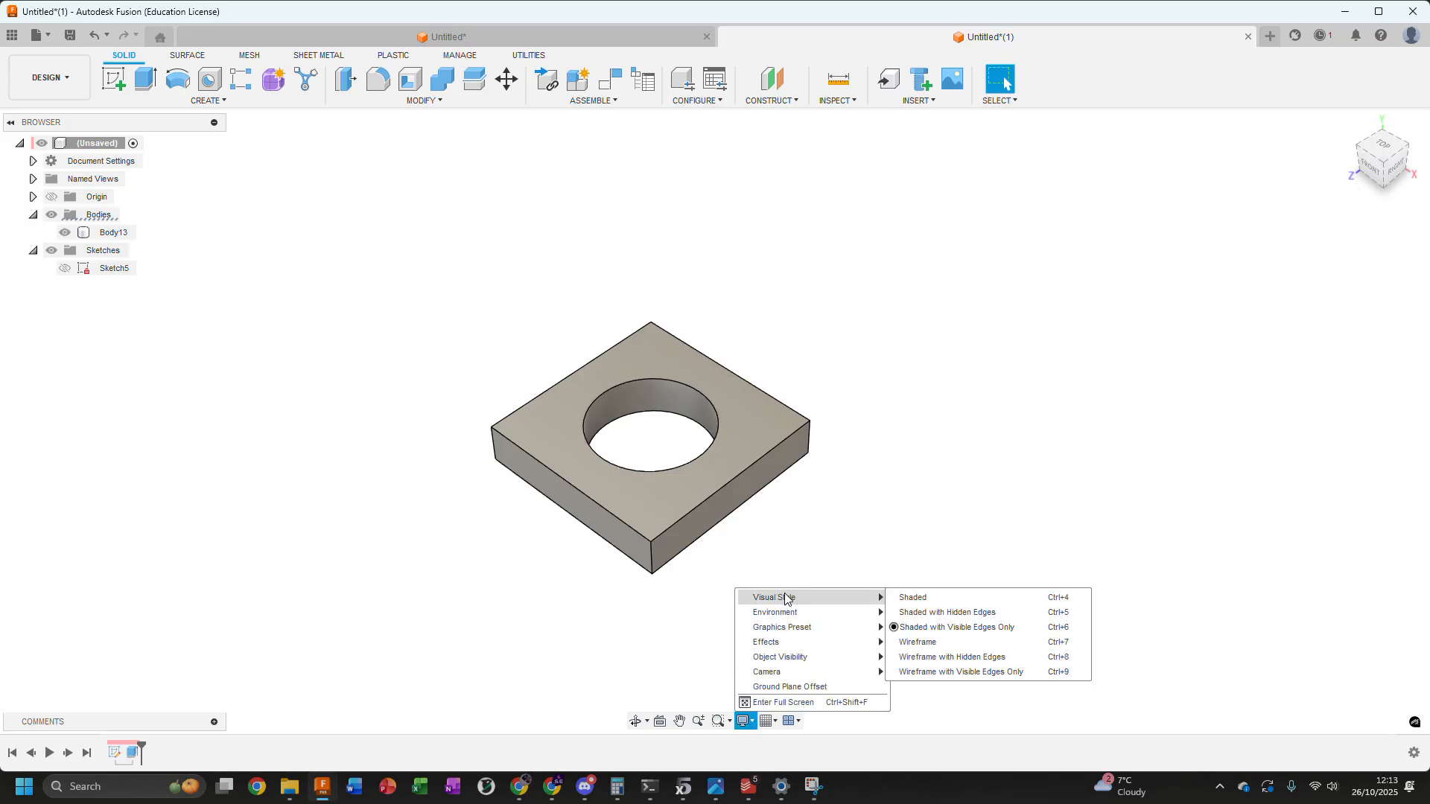
mouse_move(771, 671)
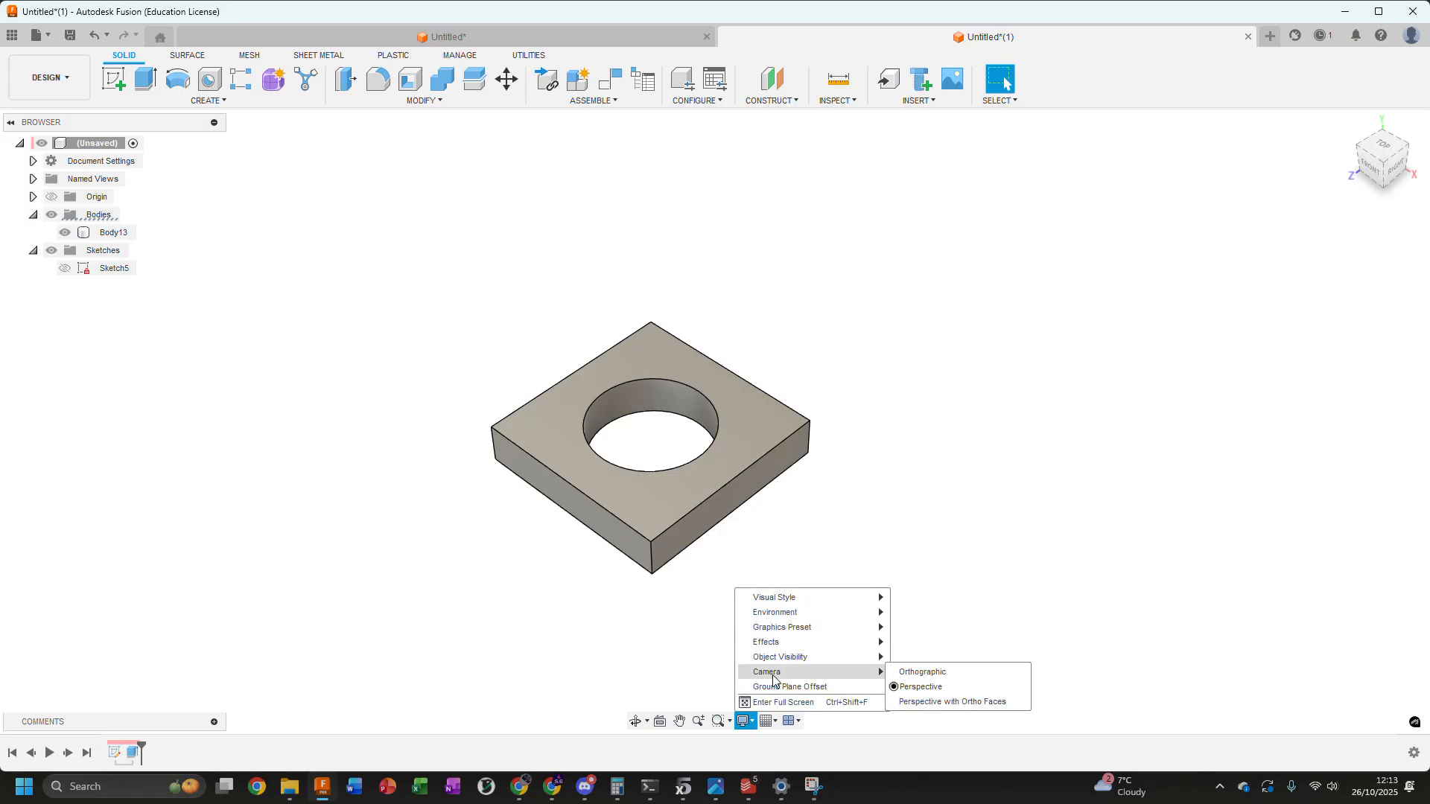
left_click(926, 674)
left_click(681, 455)
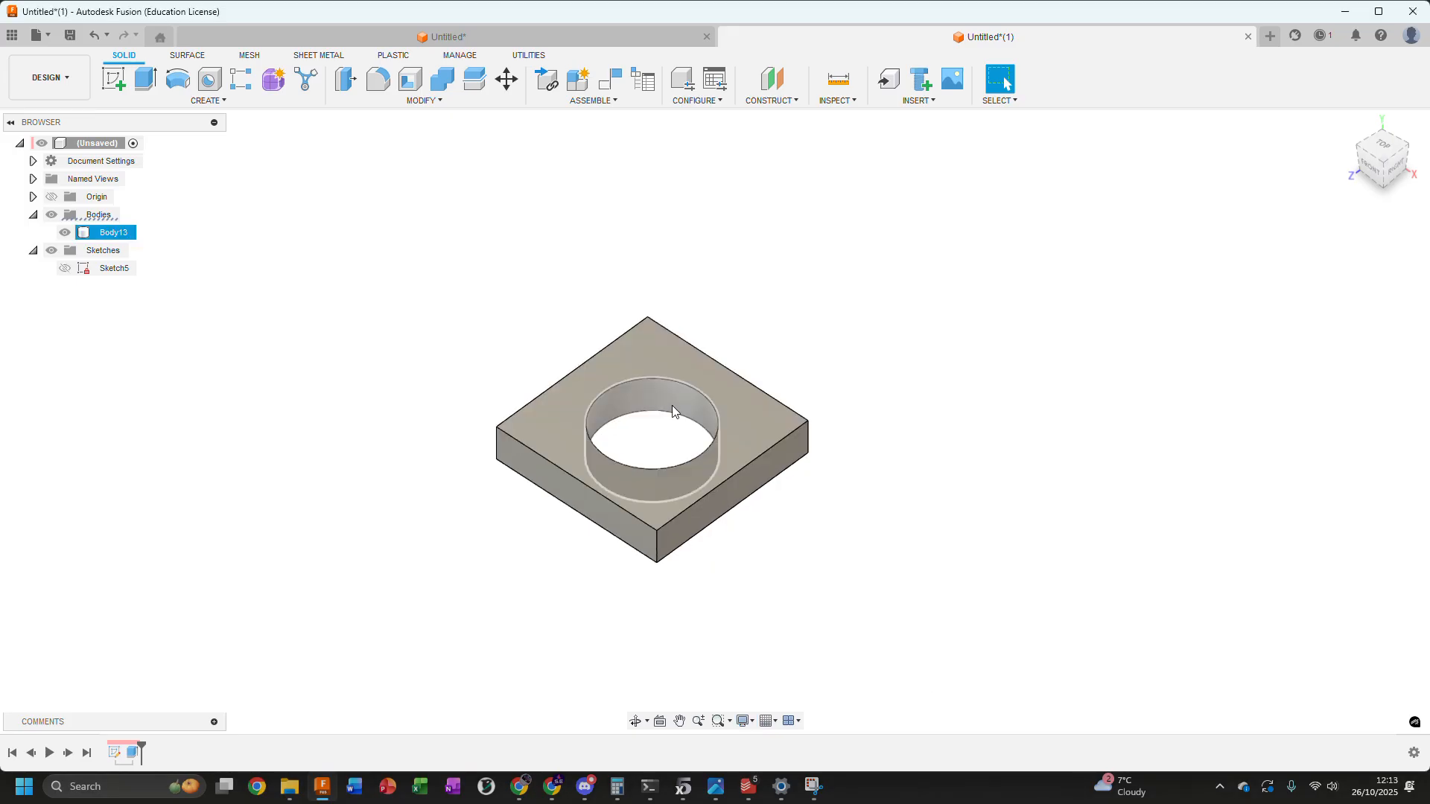
left_click(779, 395)
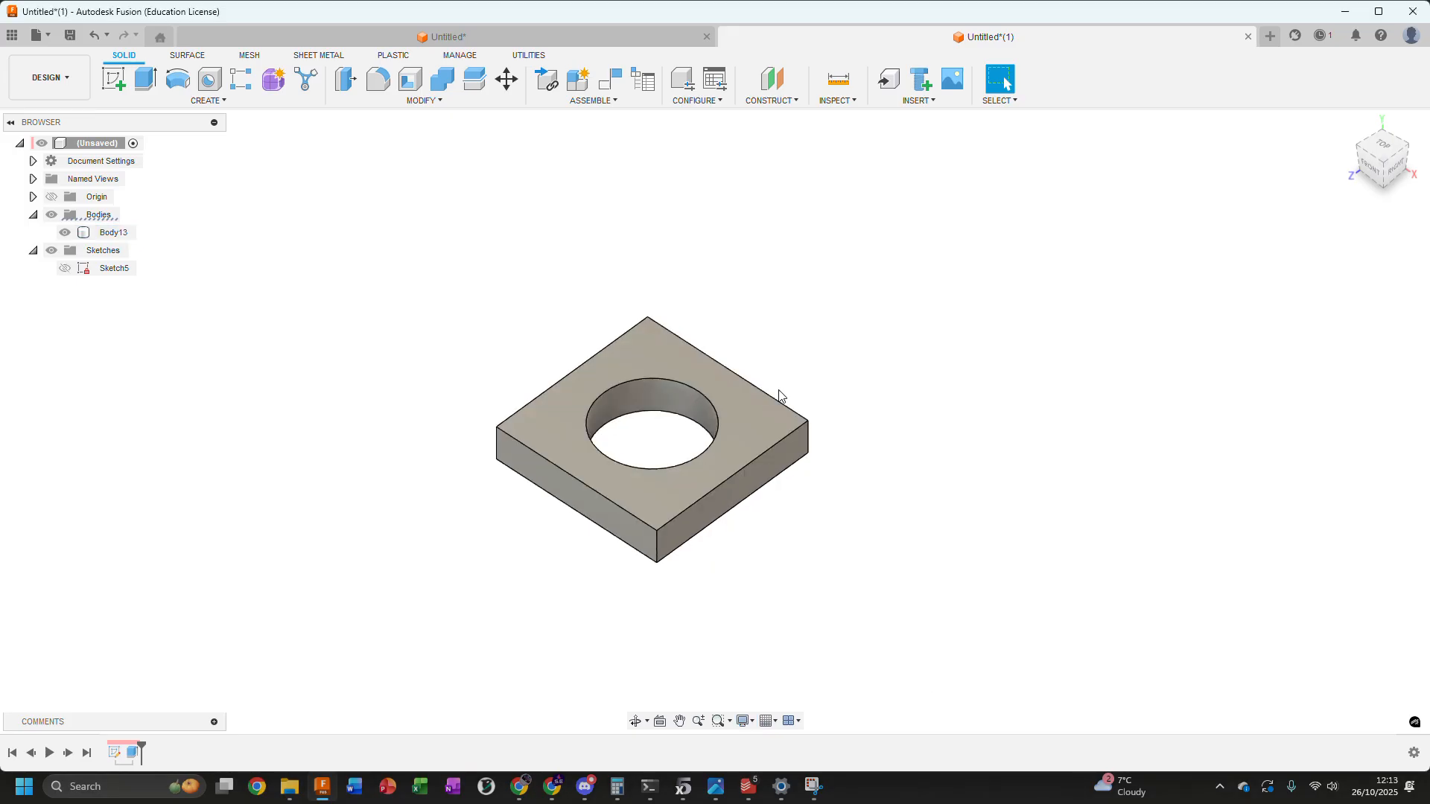
middle_click_drag(808, 355, 846, 364, "shift")
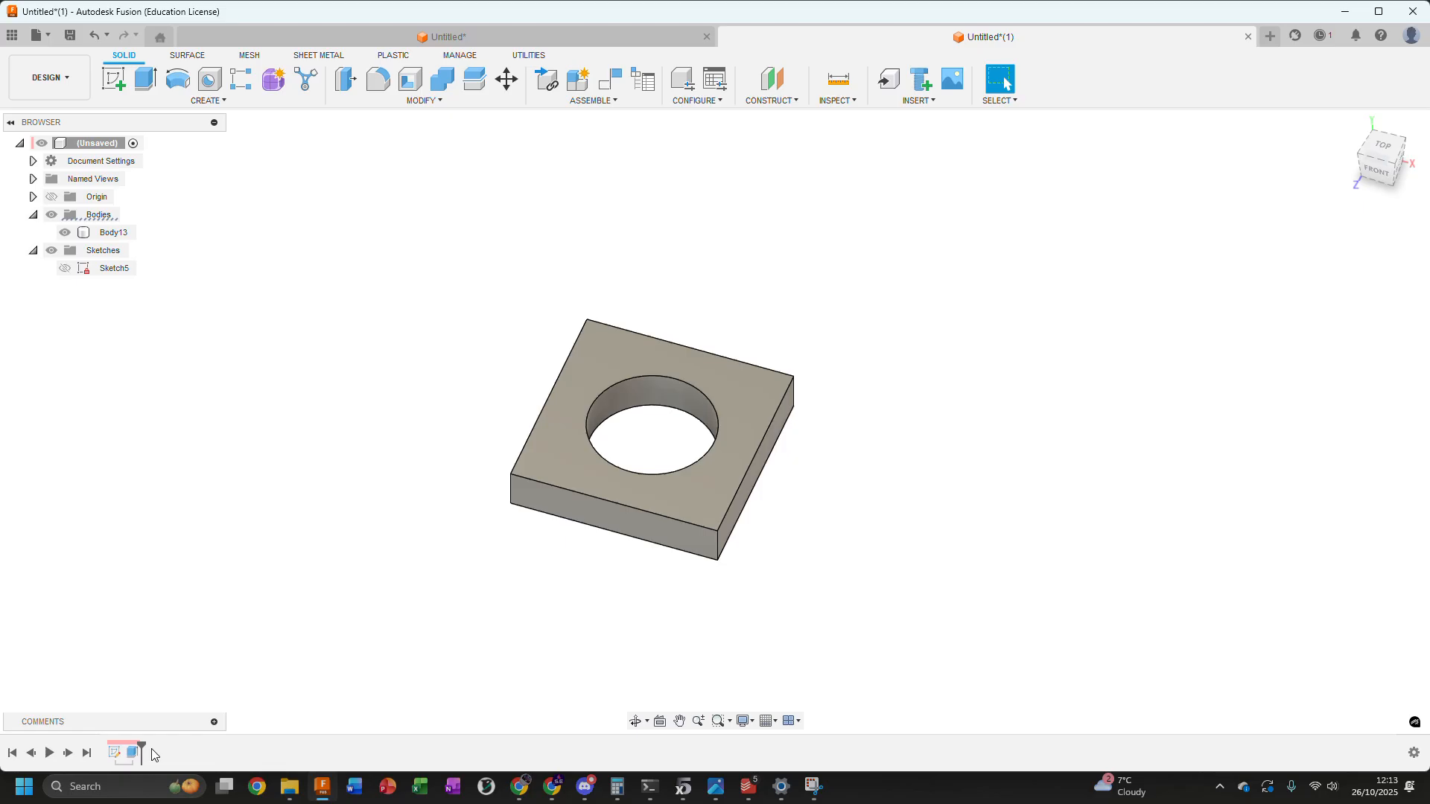
Delete the plate's sketch and extrusion features from the design history
left_click(129, 756)
left_click(118, 752, "shift")
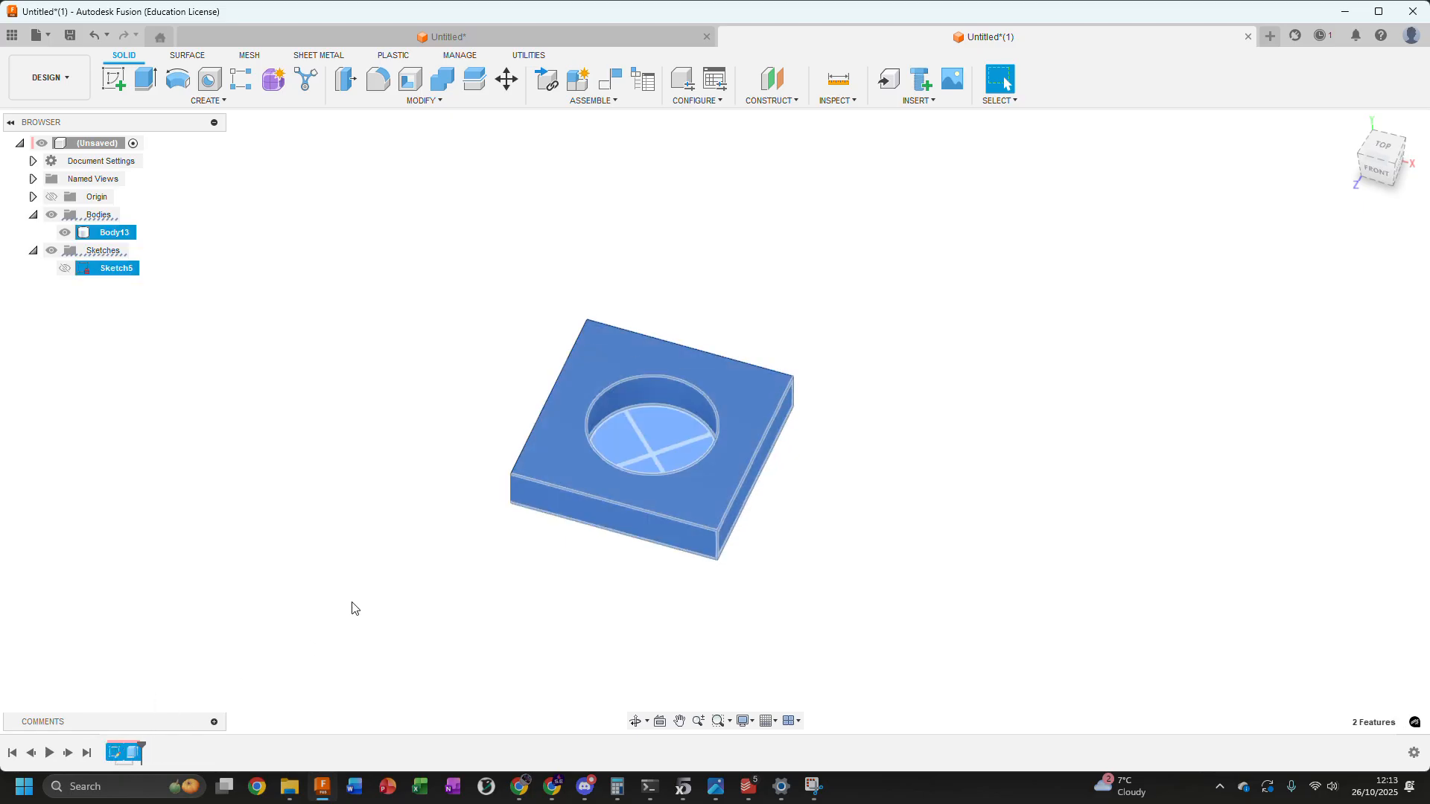
key("Delete")
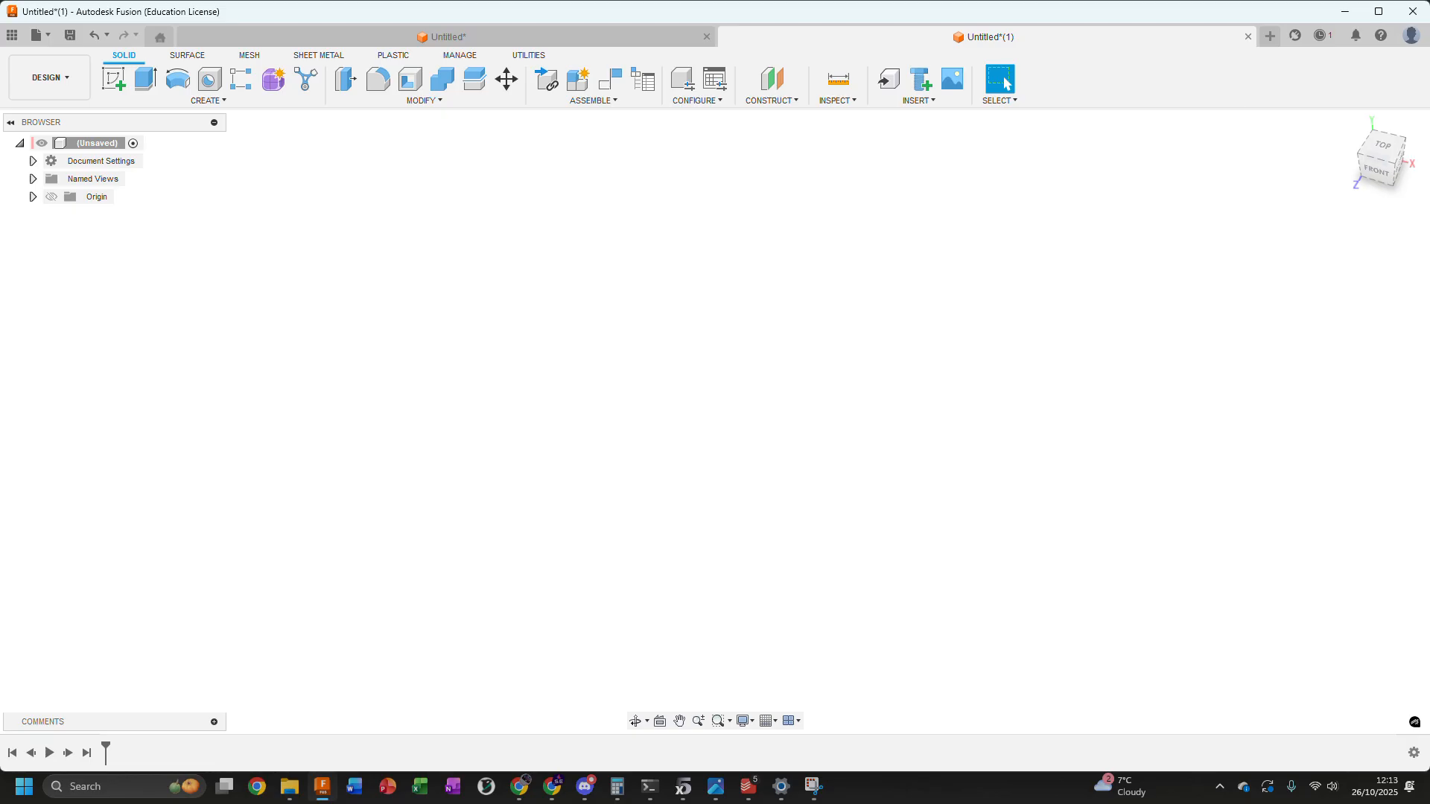
Create a new sketch on the vertical YZ origin plane
left_click(184, 99)
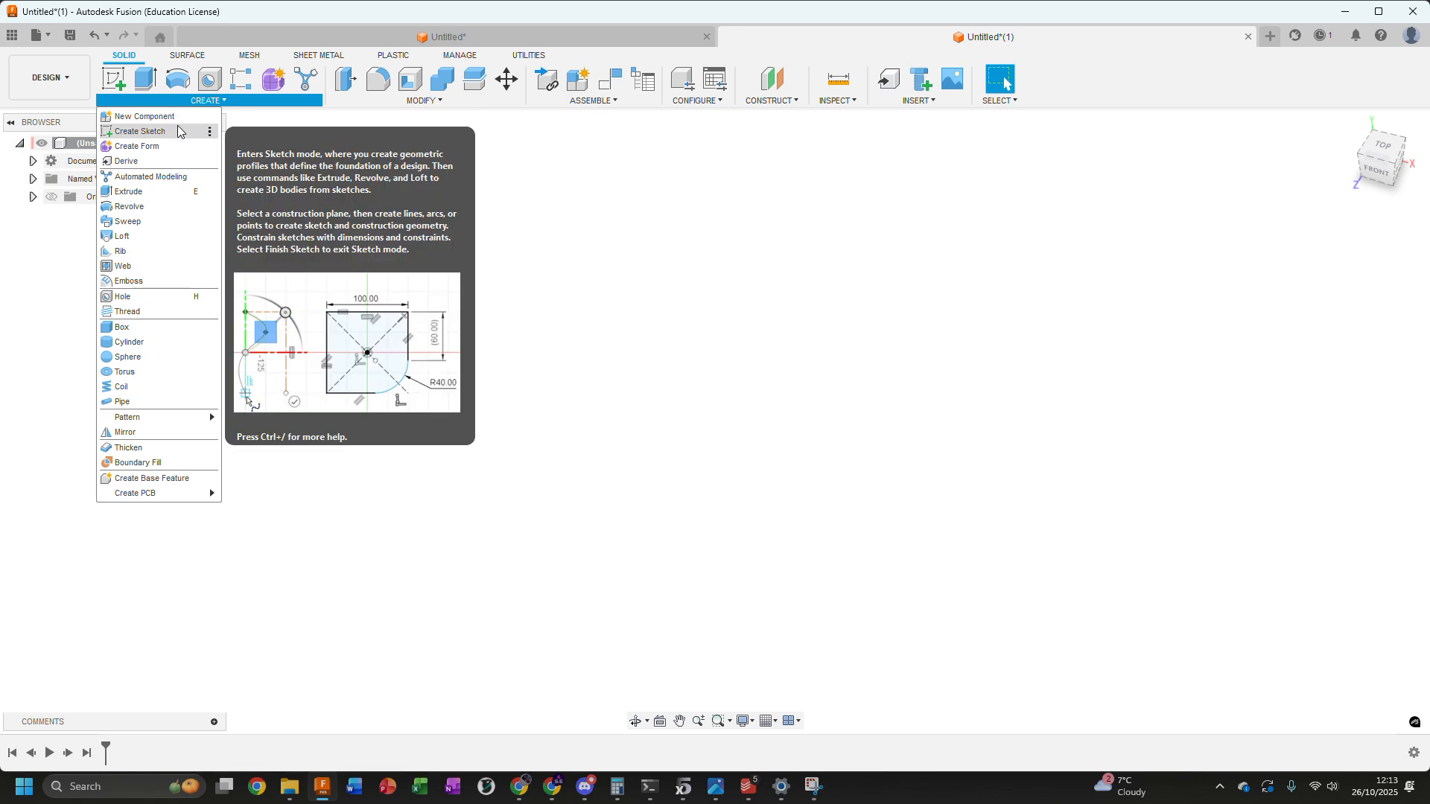
left_click(178, 132)
middle_click_drag(491, 298, 628, 293, "shift")
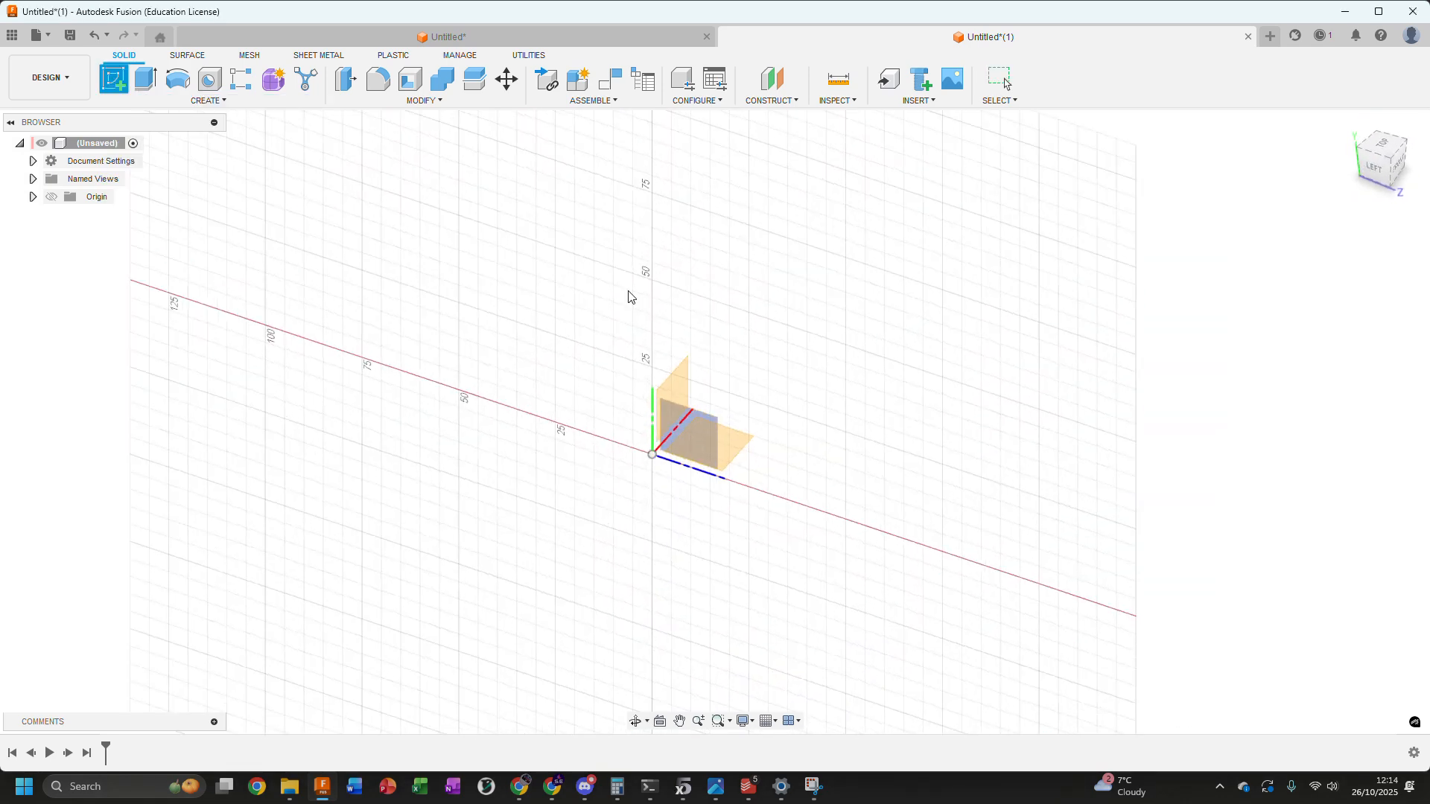
left_click(689, 435)
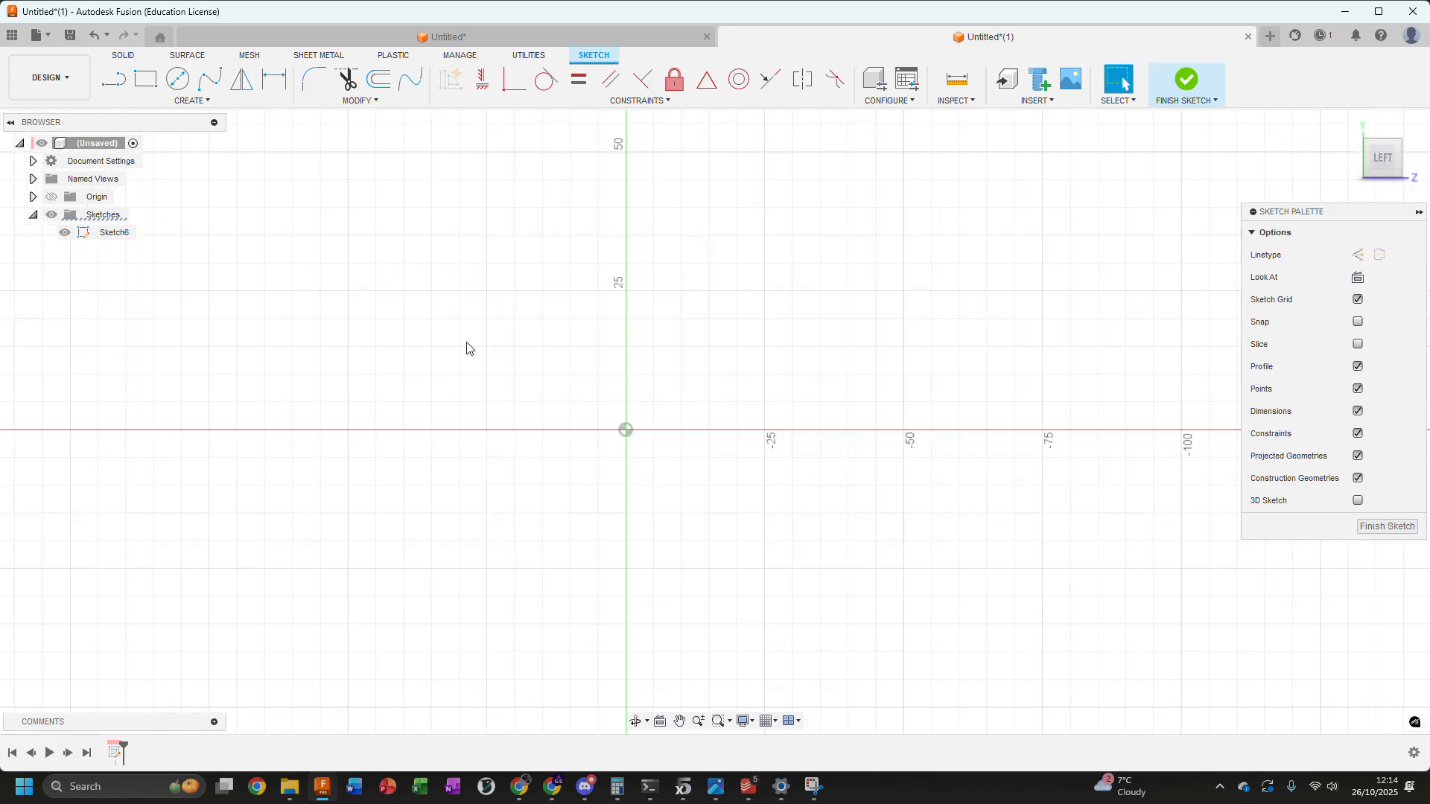
key("r")
scroll(616, 449, "up", 6)
scroll(478, 389, "down", 2)
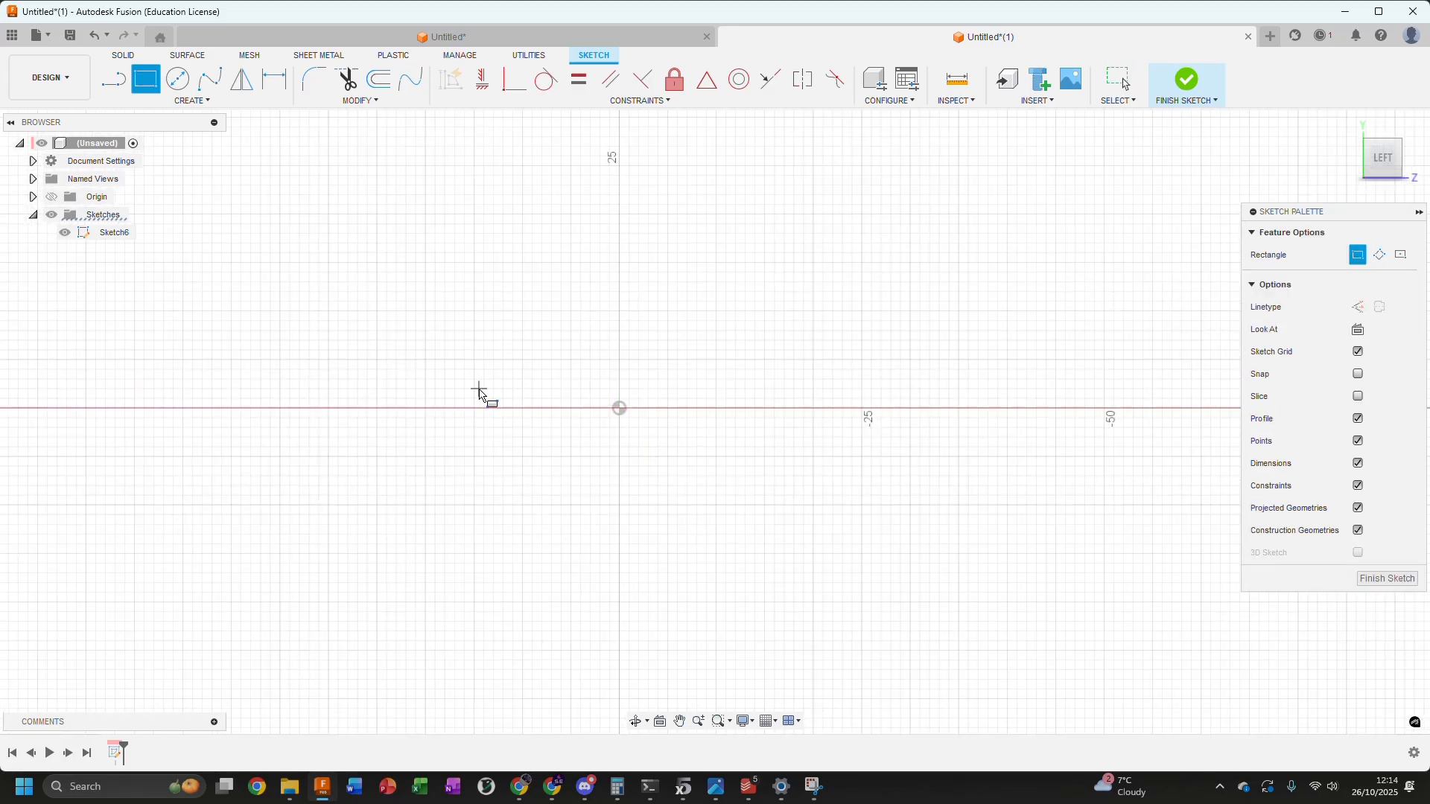
scroll(310, 329, "down", 1)
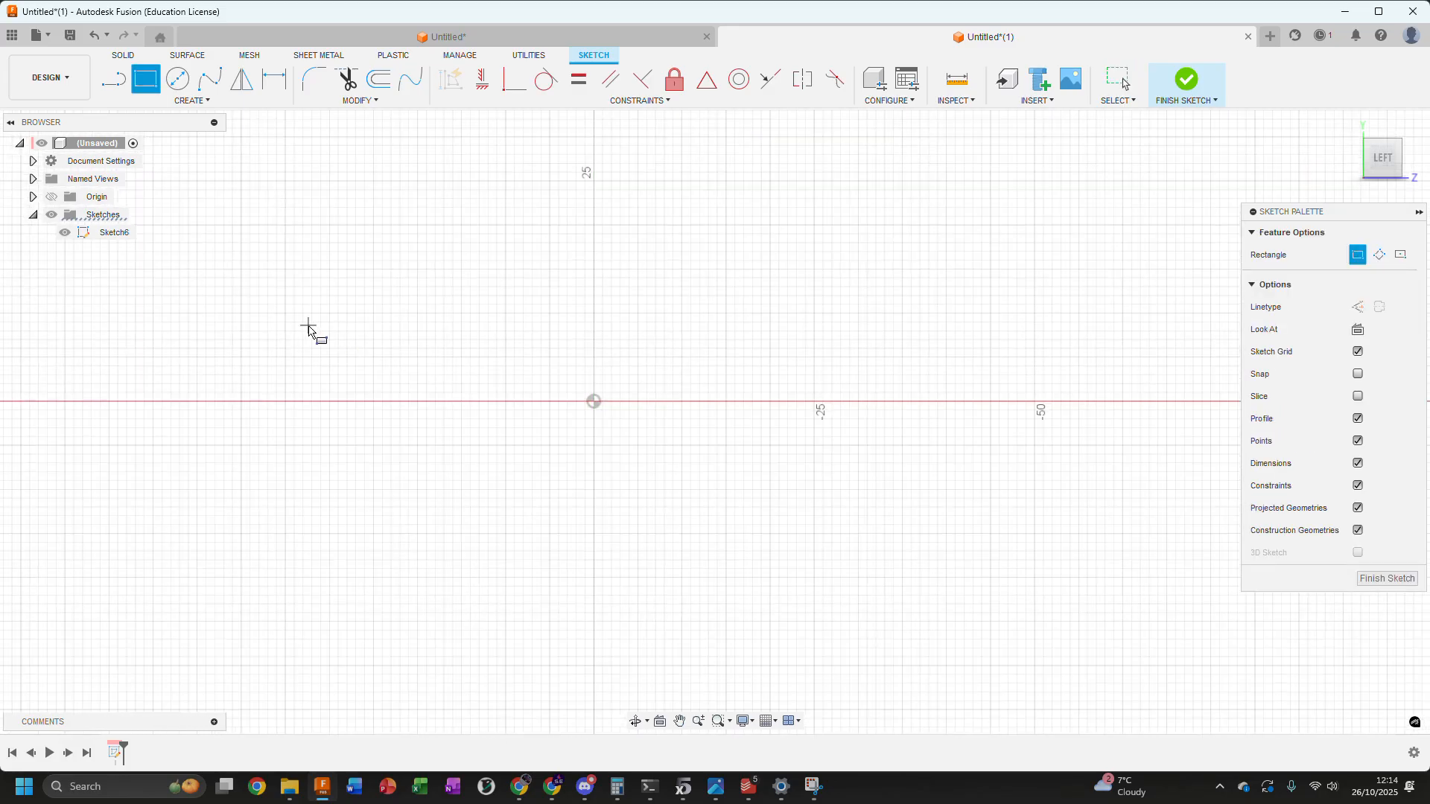
left_click(320, 320)
left_click(921, 532)
key("Escape")
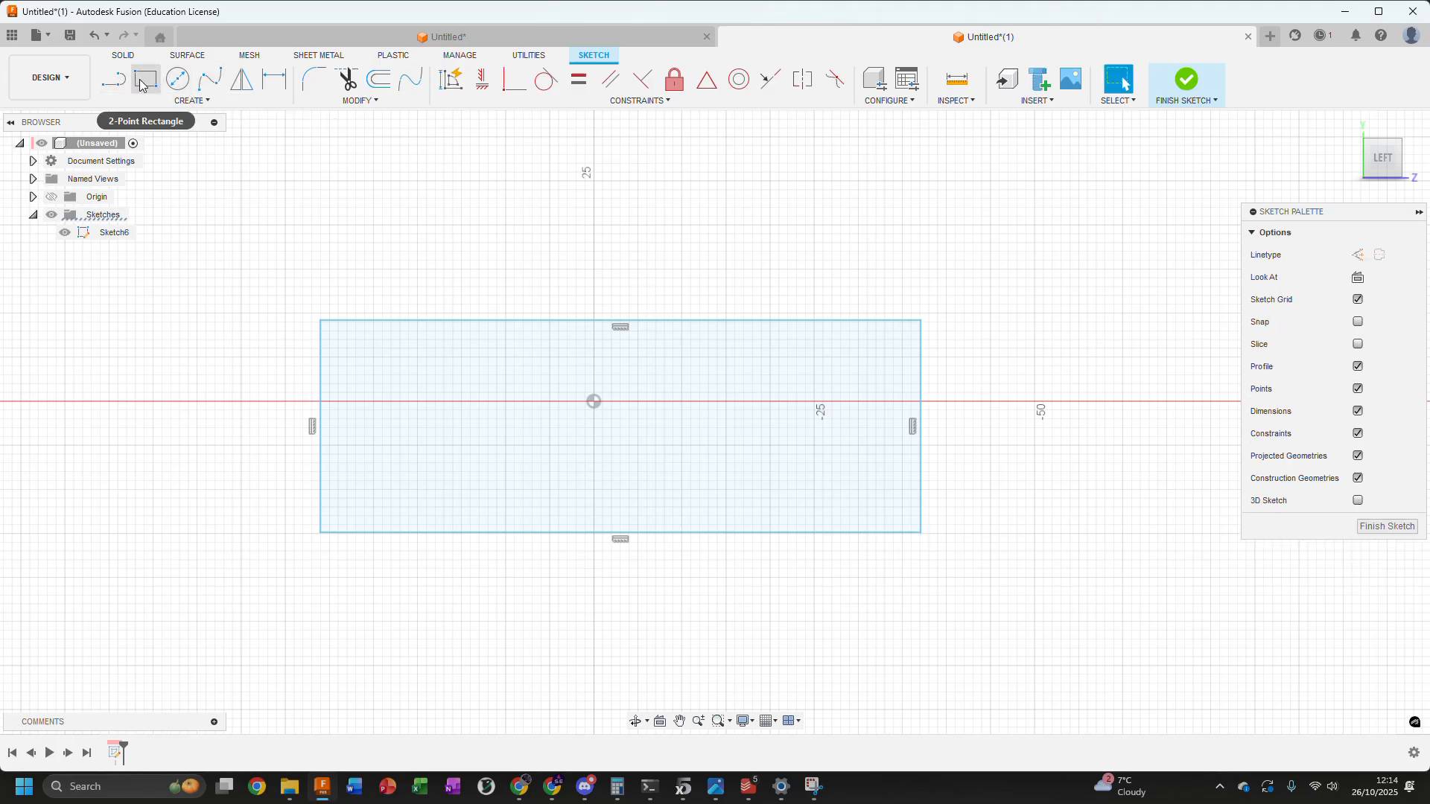
scroll(268, 255, "down", 2)
left_click_drag(268, 255, 793, 522)
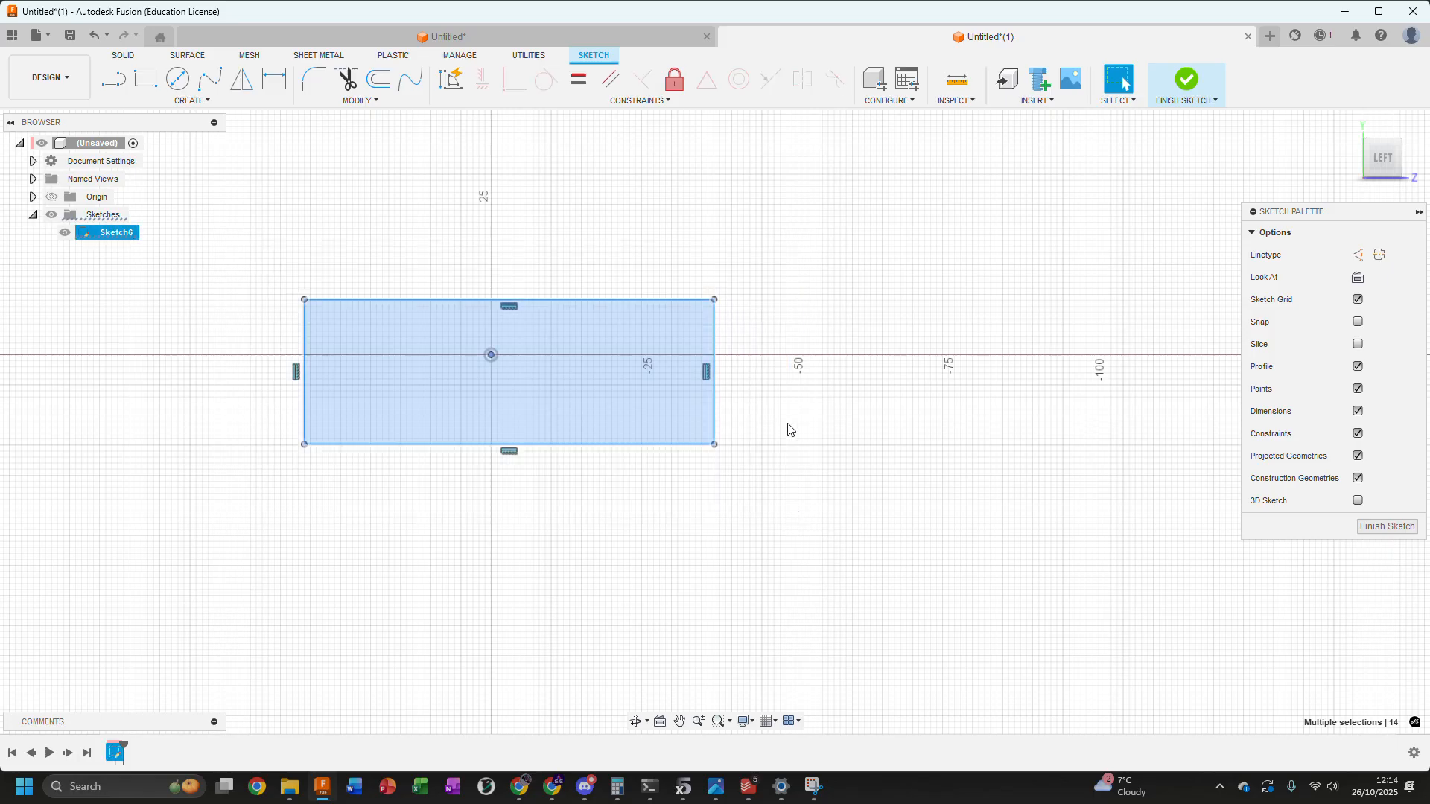
key("Delete")
Draw a wide two-point rectangle about 30.5 mm high enclosing the origin
middle_click_drag(332, 220, 434, 277)
scroll(434, 277, "down", 1)
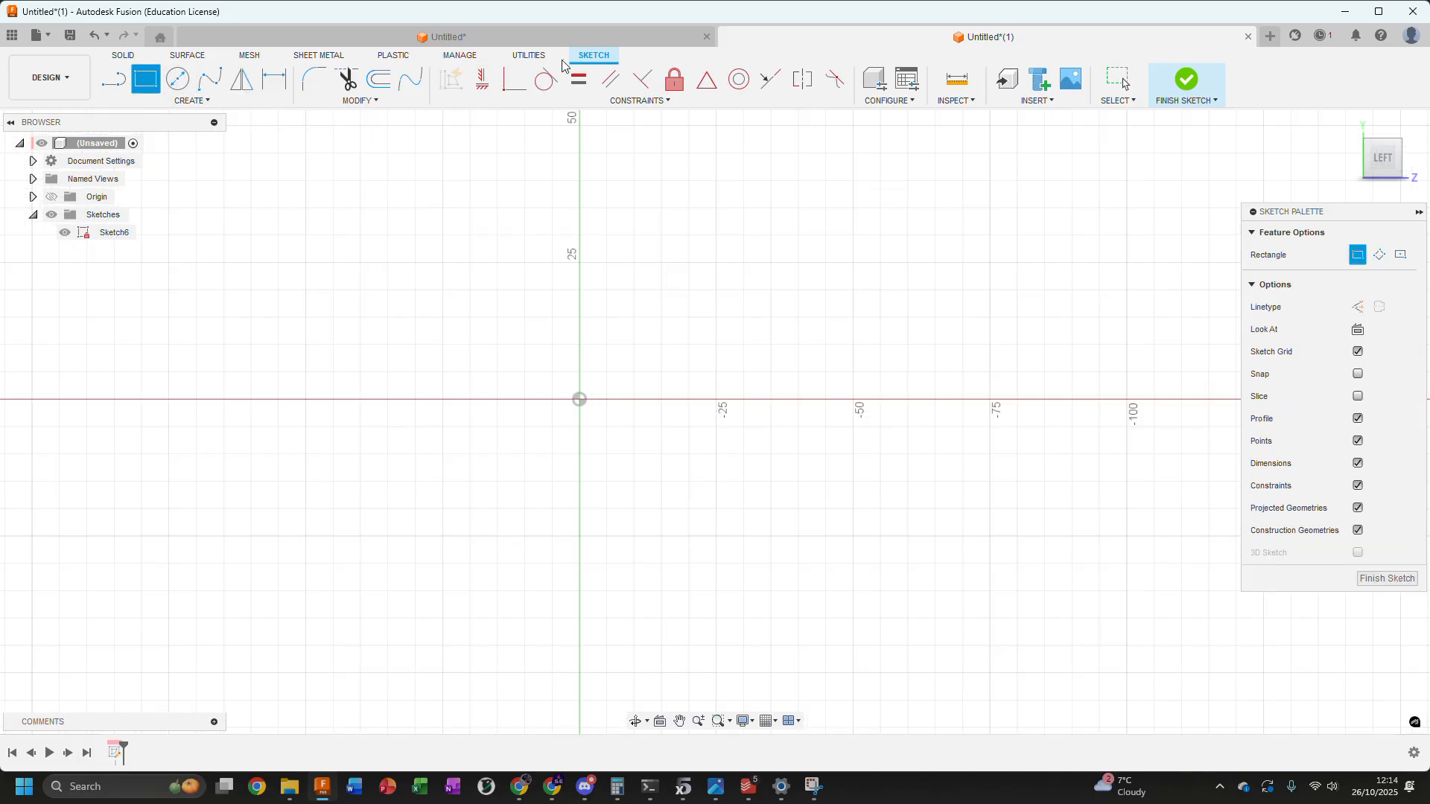
scroll(581, 391, "up", 3)
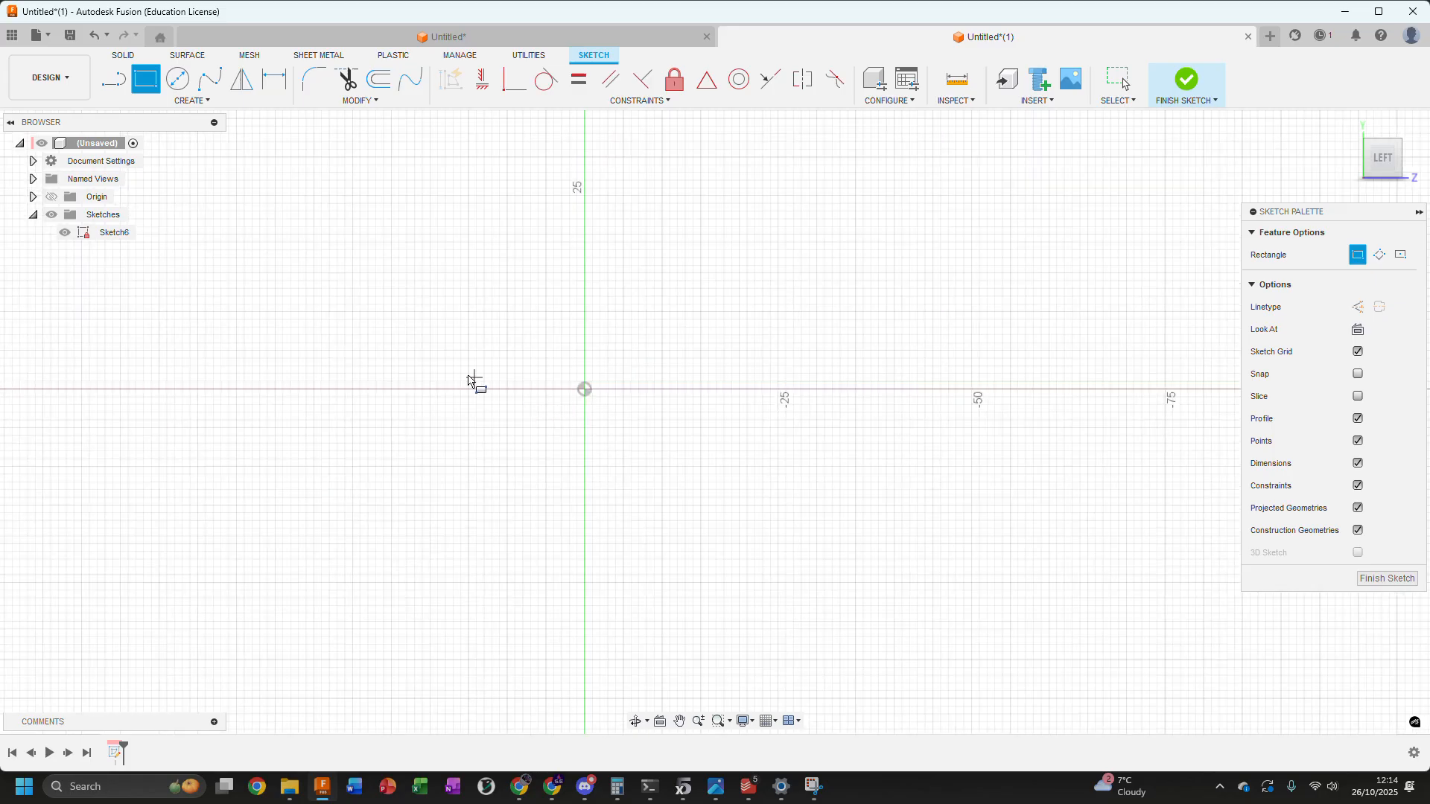
left_click(284, 309)
left_click(930, 546)
scroll(559, 277, "up", 2)
key("Escape")
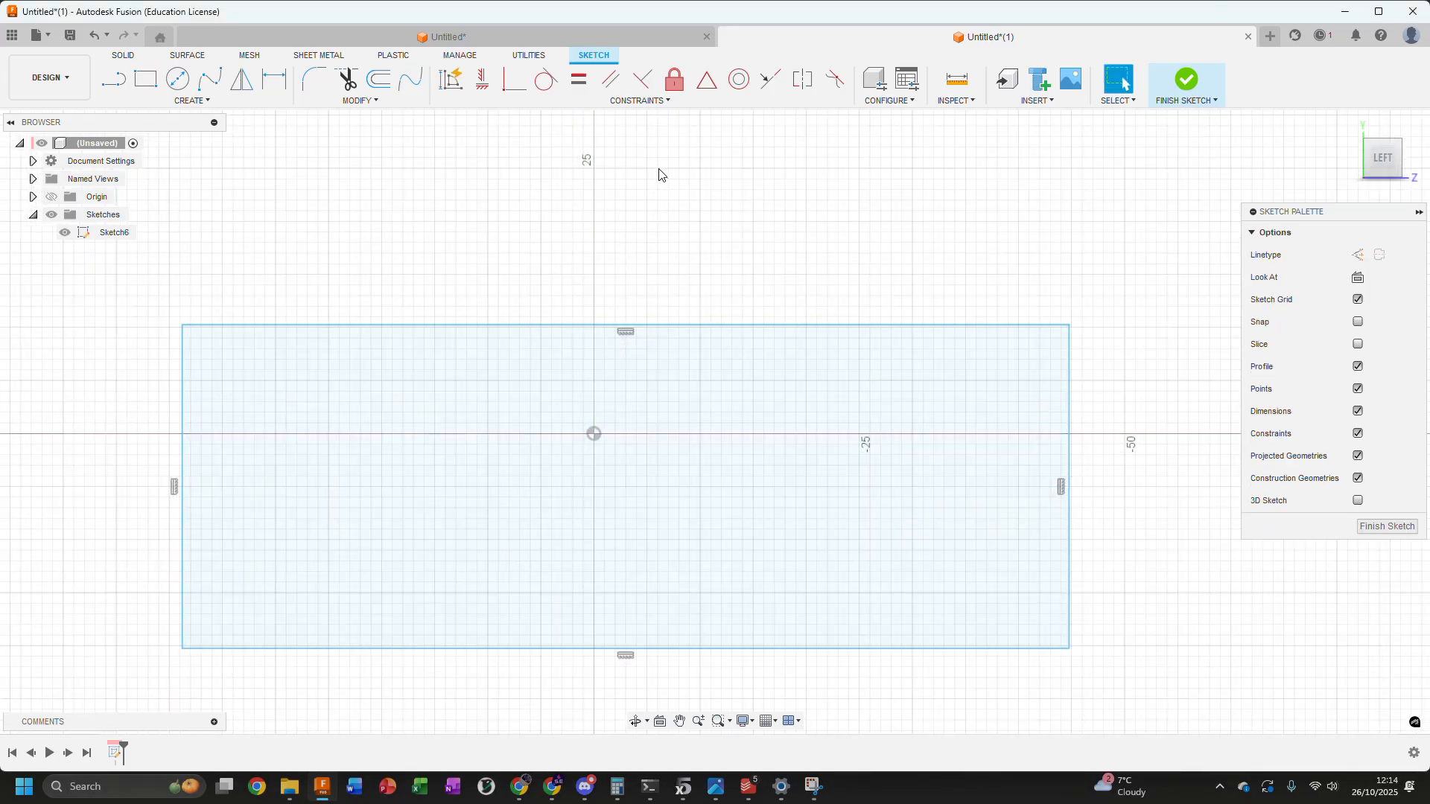
Draw two vertical lines across the rectangle's full height, about 43 mm apart, one on each side of the origin
left_click(114, 80)
scroll(386, 310, "down", 2)
left_click(387, 301)
left_click(388, 501)
left_click(672, 301)
left_click(672, 501)
scroll(560, 235, "down", 1)
key("Escape")
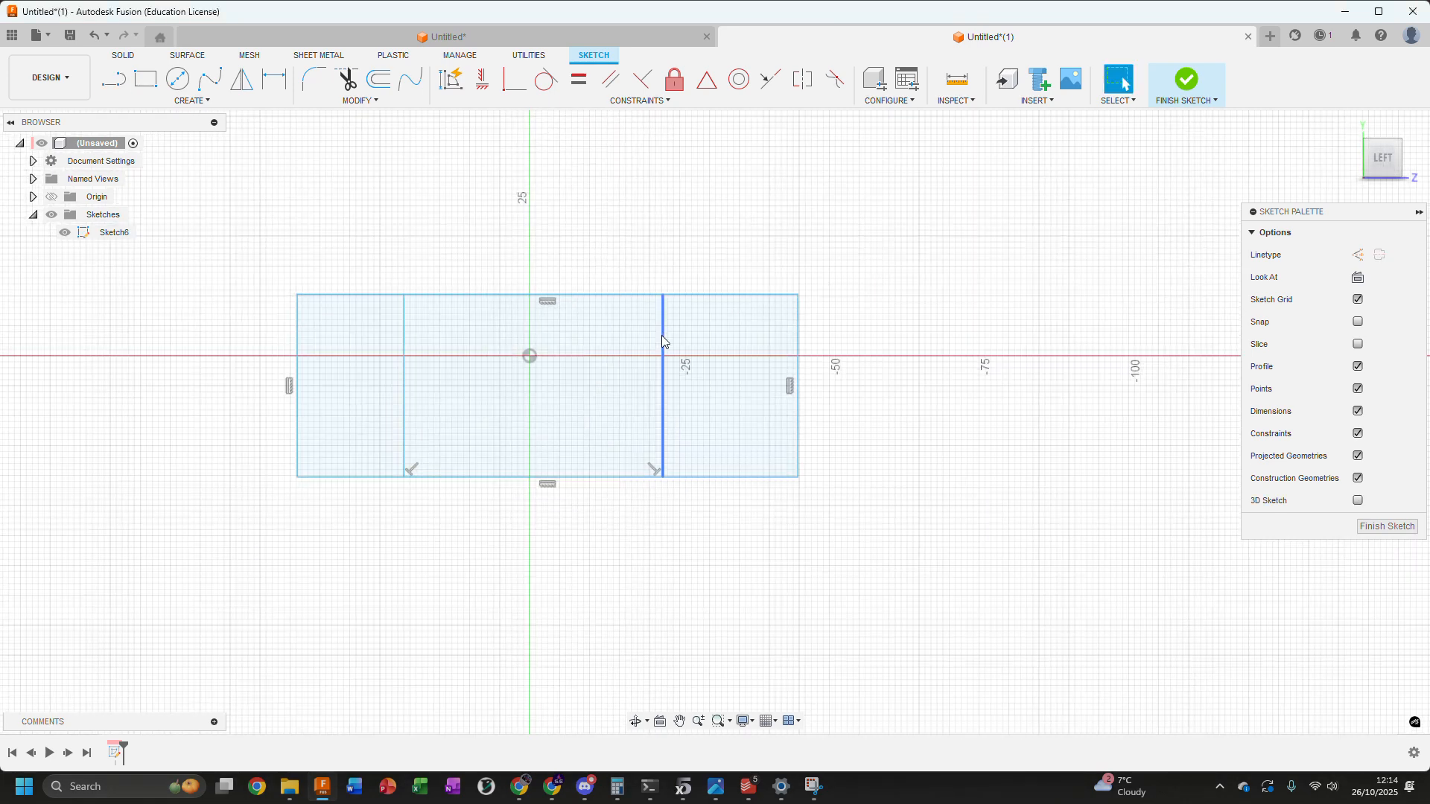
Dimension the distance between the two inner vertical lines at 40 mm
left_click(664, 342)
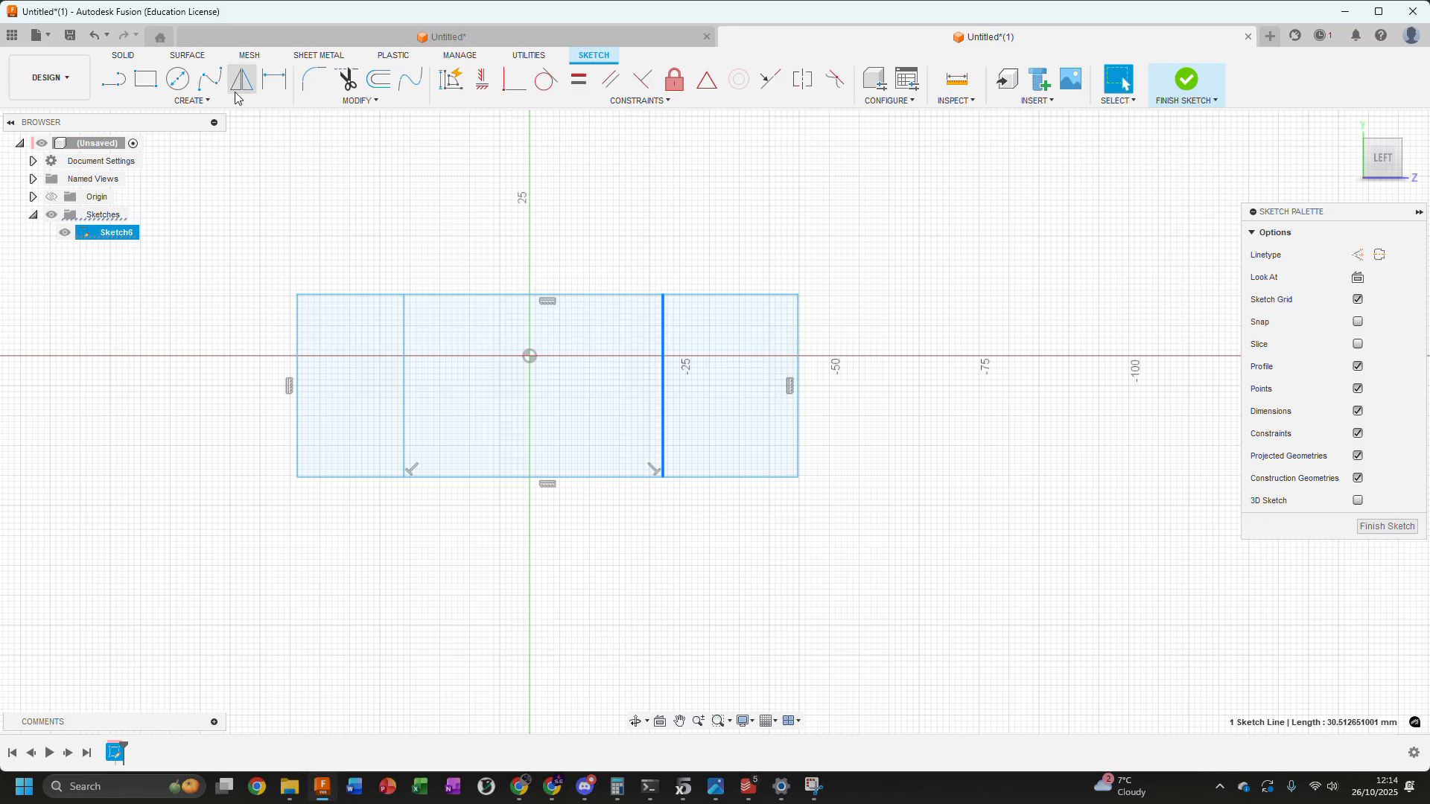
left_click(274, 78)
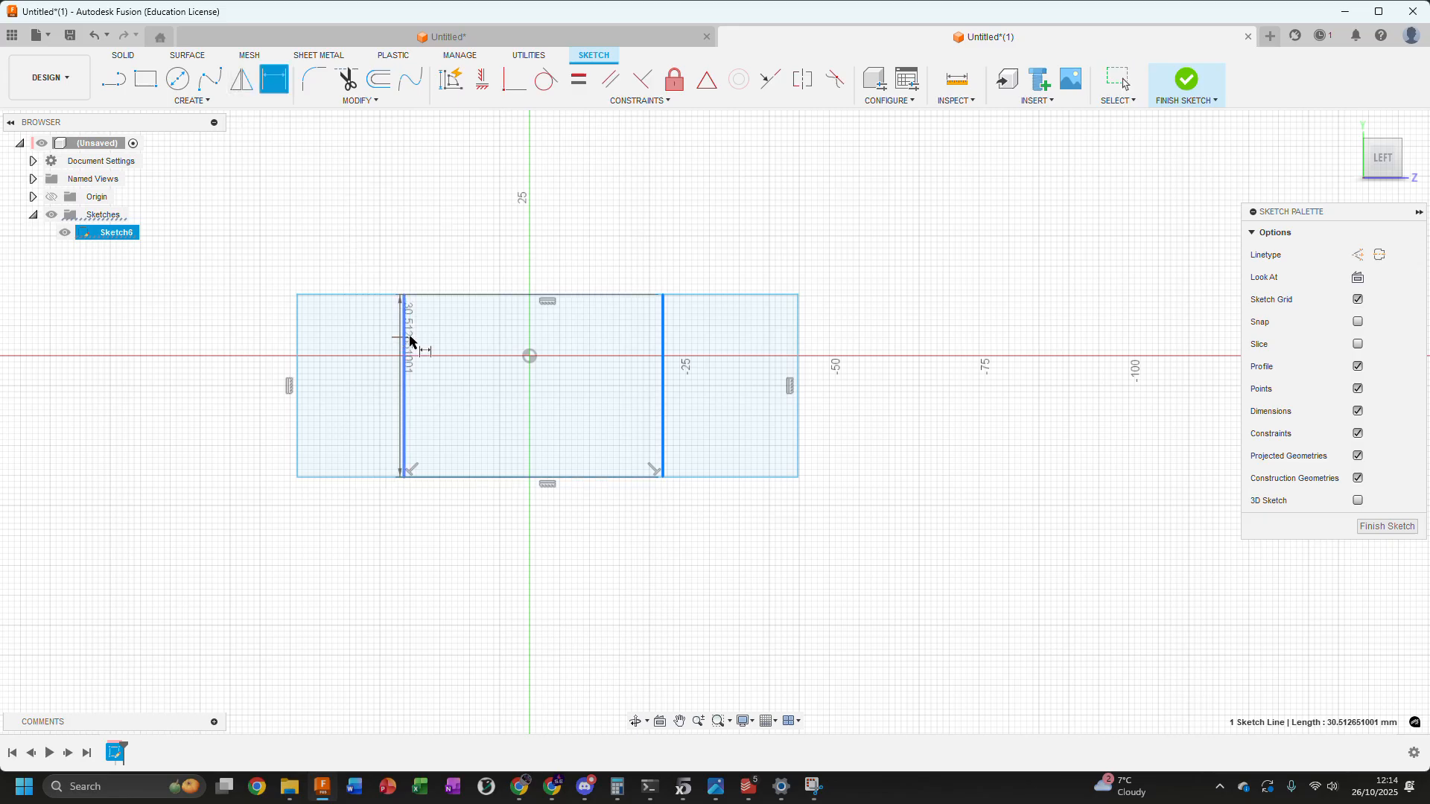
left_click(661, 310)
left_click(405, 321)
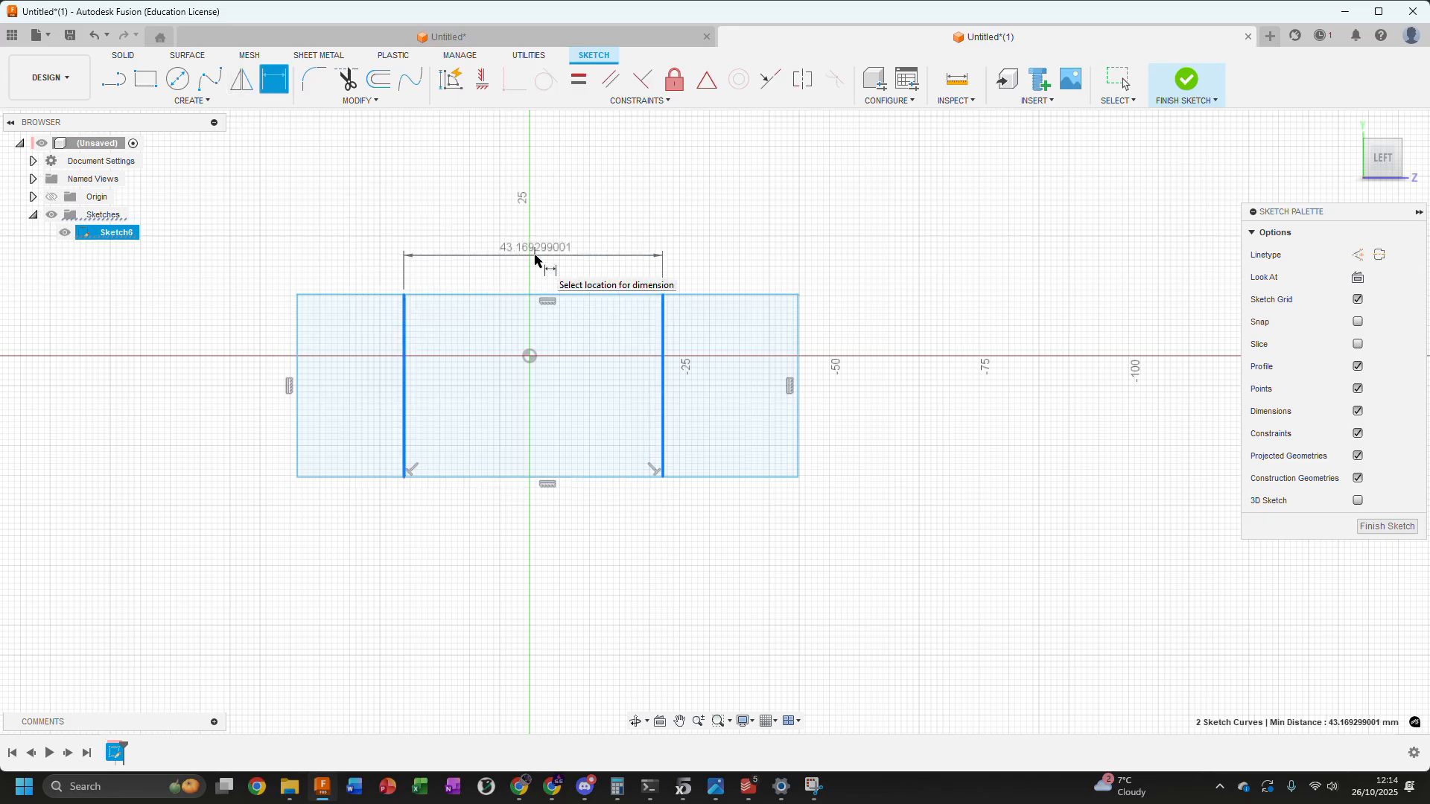
left_click(535, 259)
type("40")
key("Return")
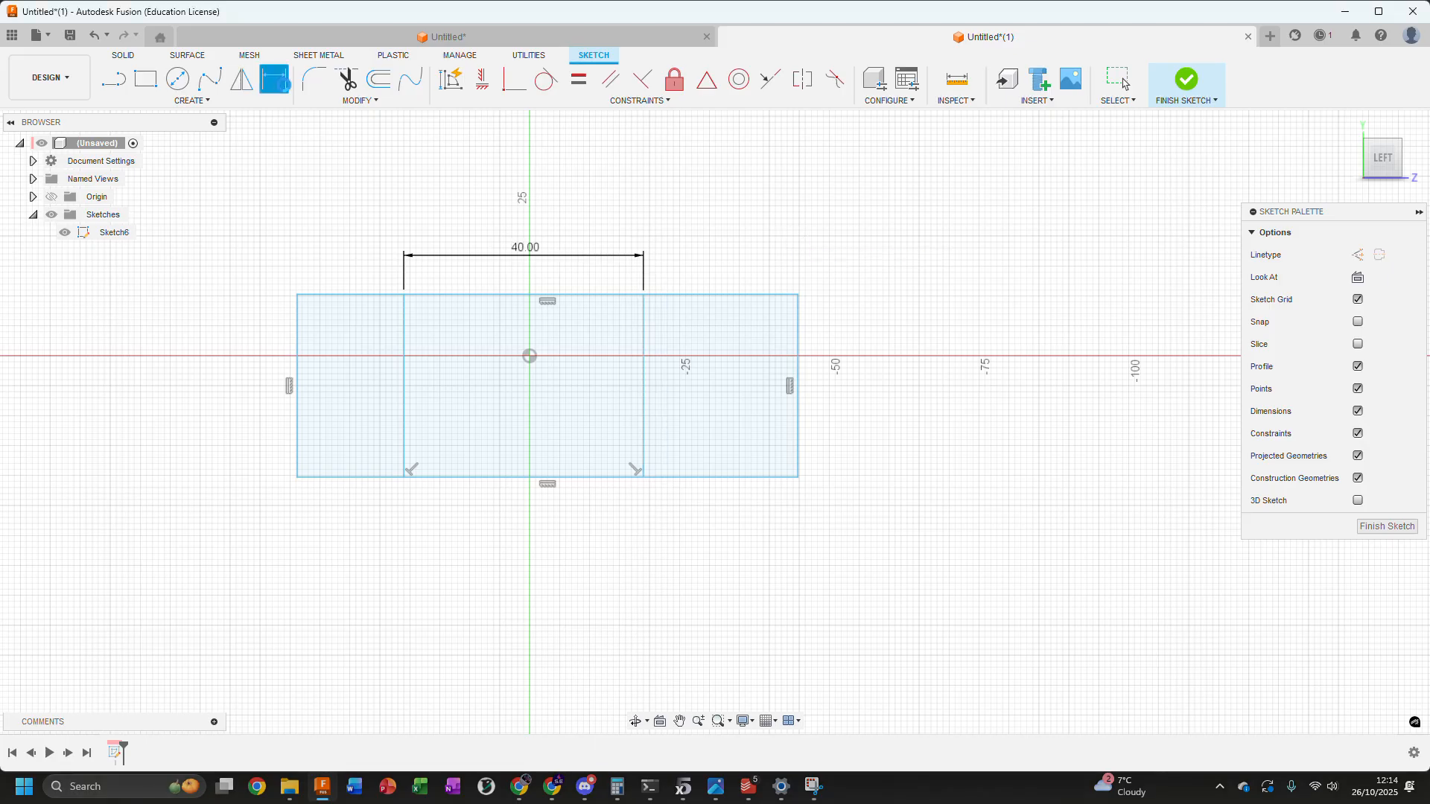
key("Escape")
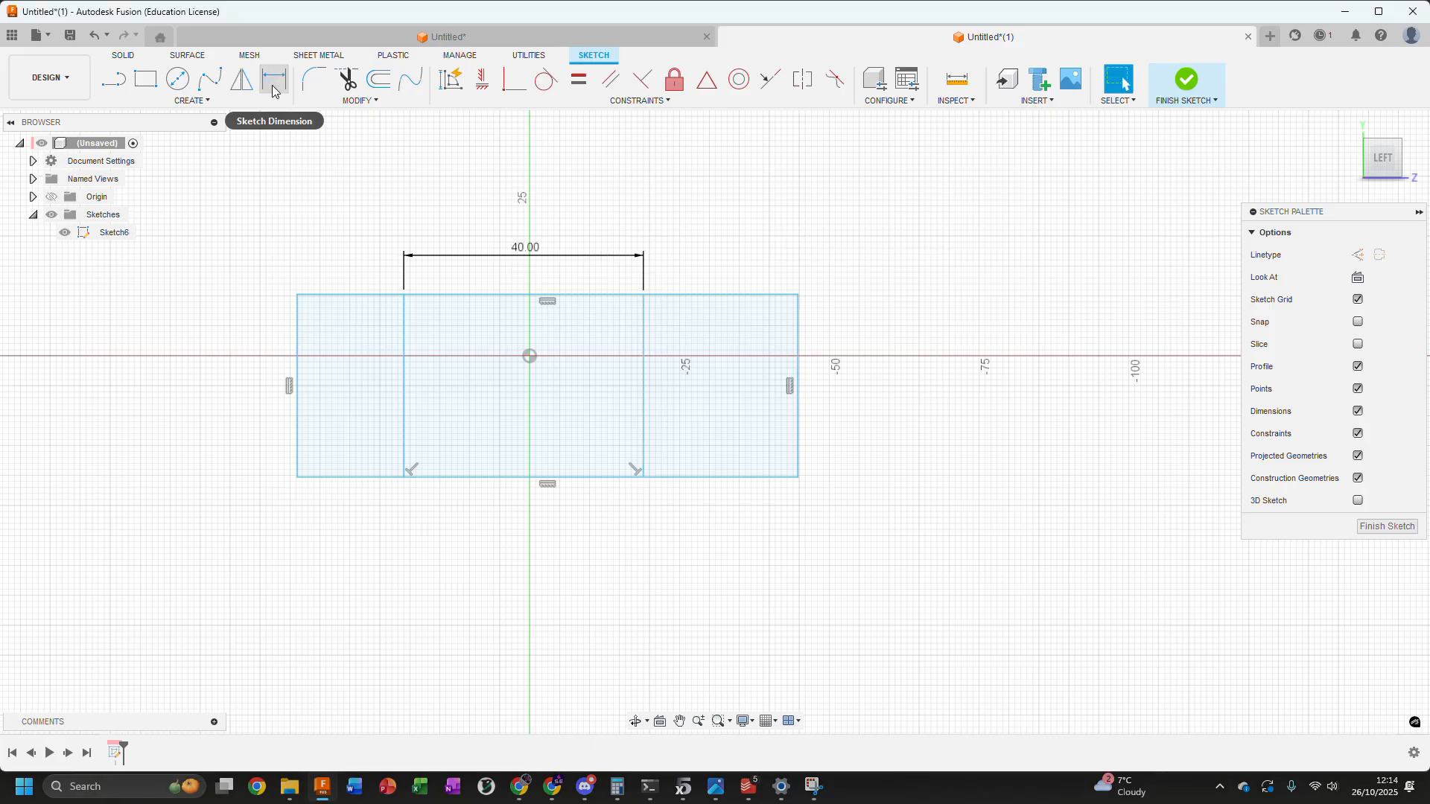
Dimension the left inner vertical line at 20 mm from the origin
middle_click_drag(529, 356, 513, 379)
key("d")
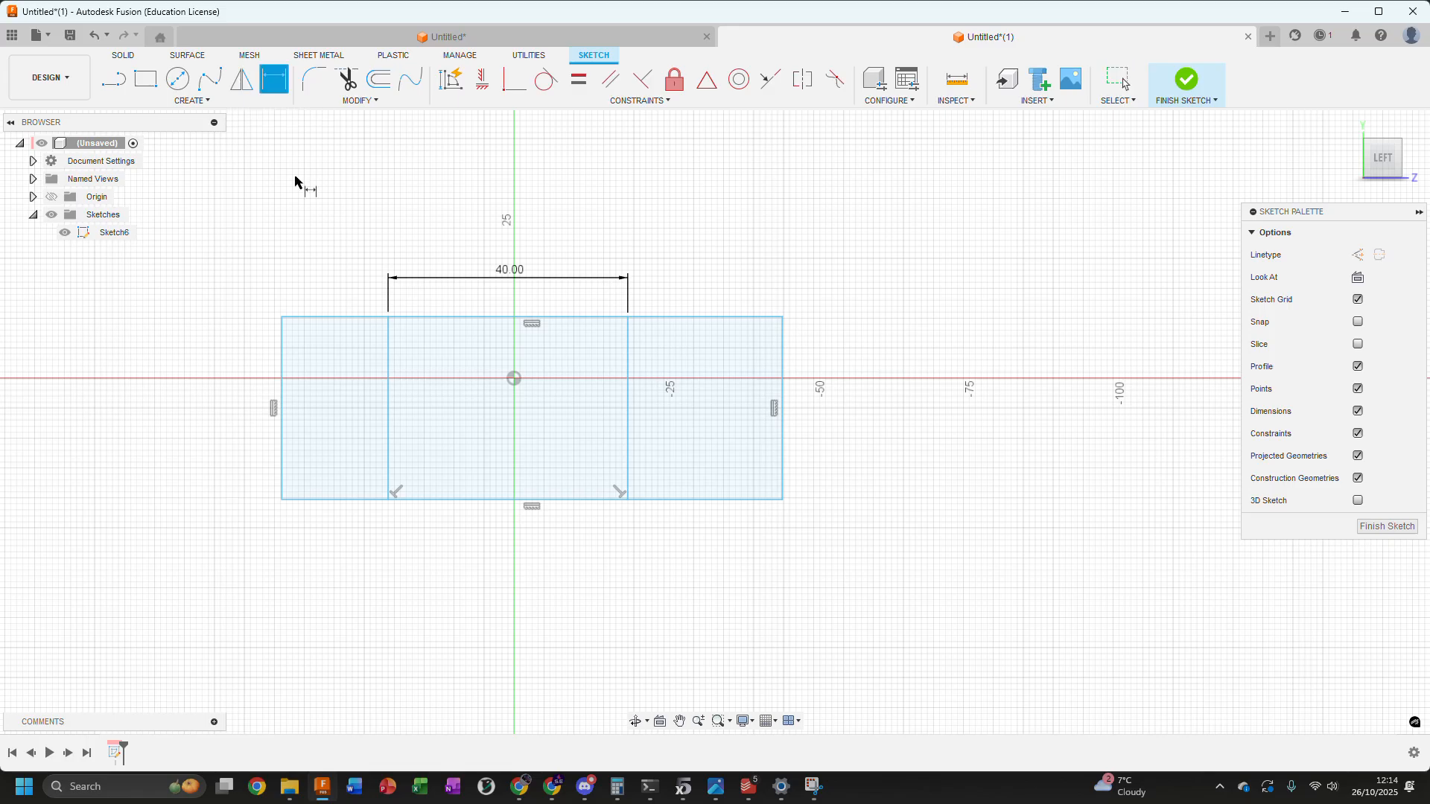
left_click(387, 380)
left_click(514, 378)
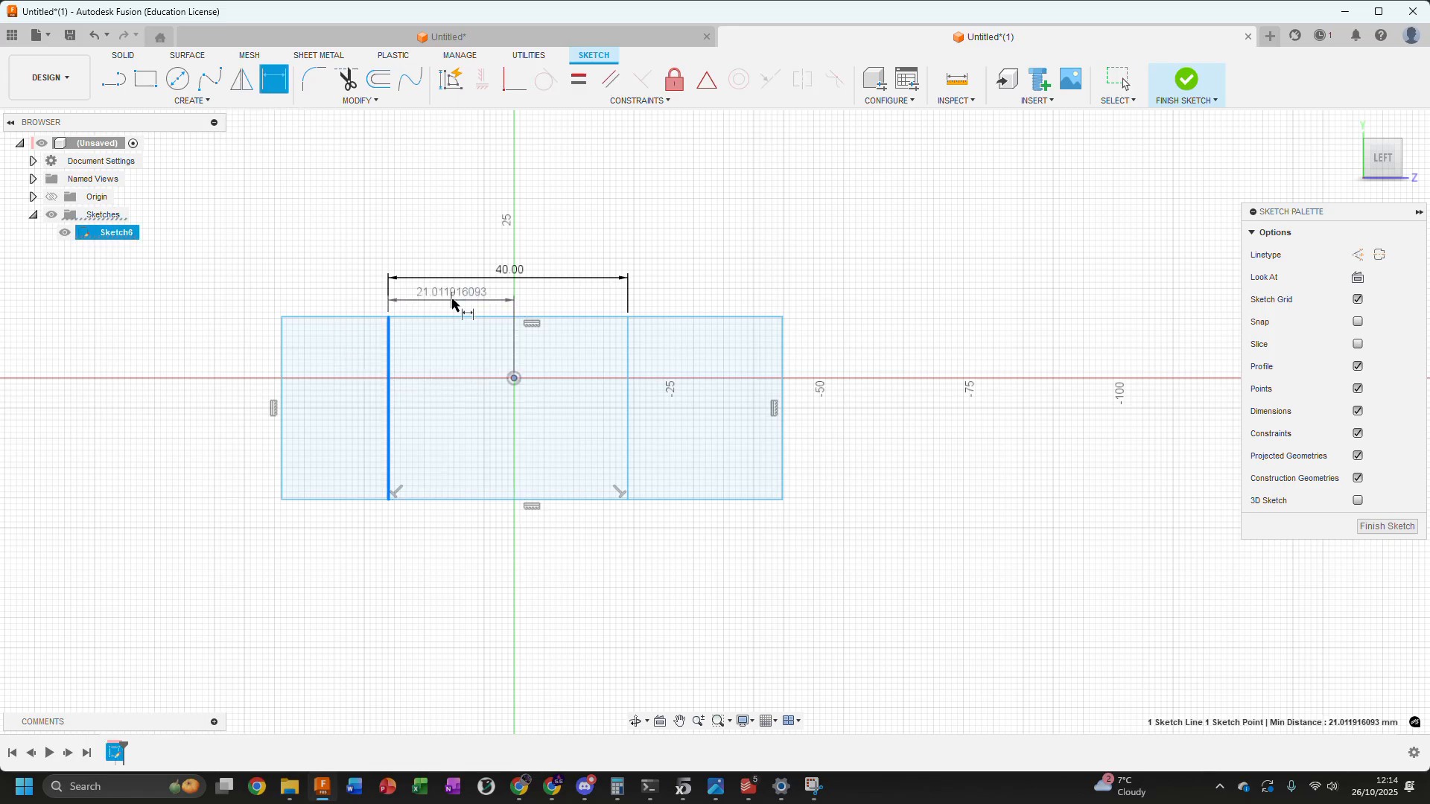
left_click(476, 299)
type("20")
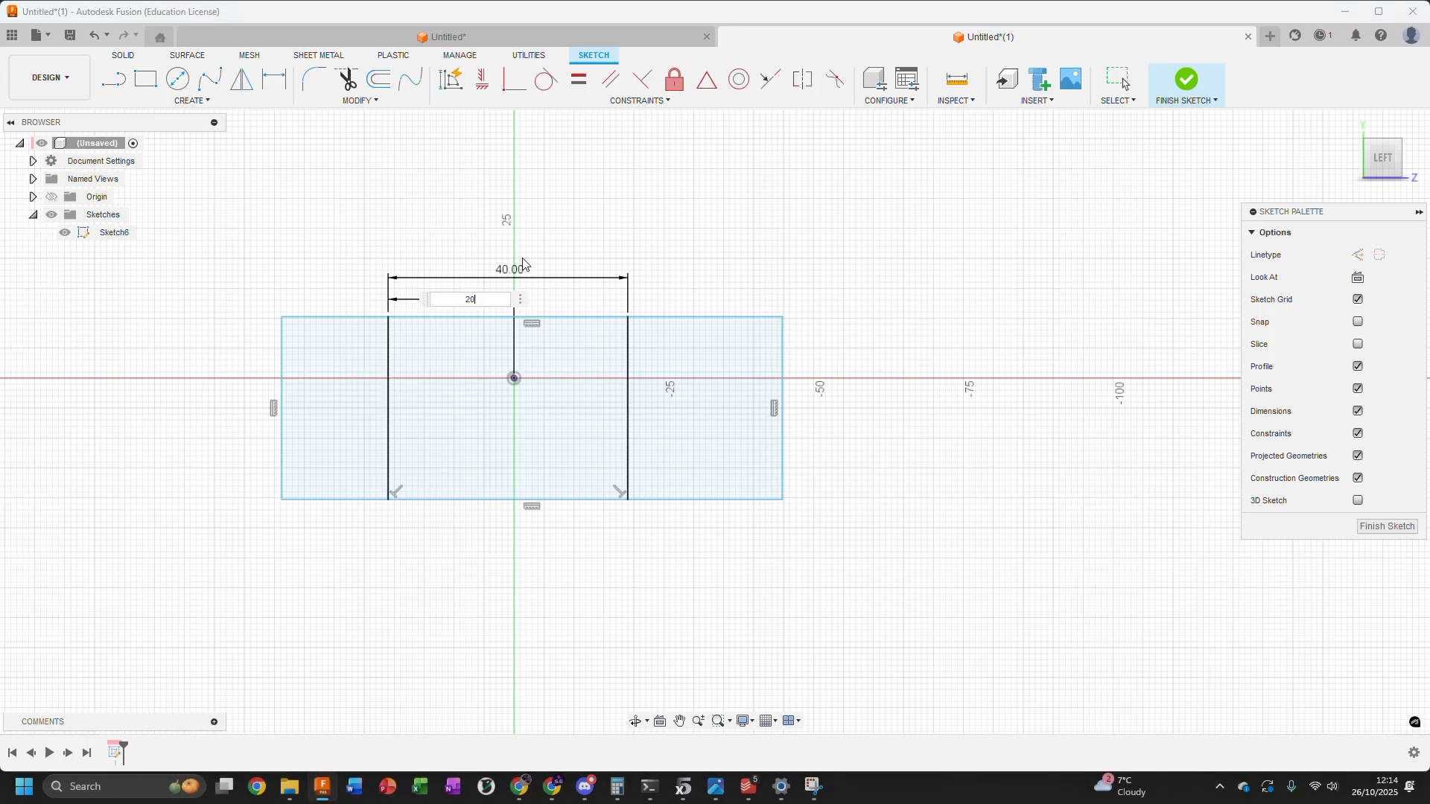
key("Return")
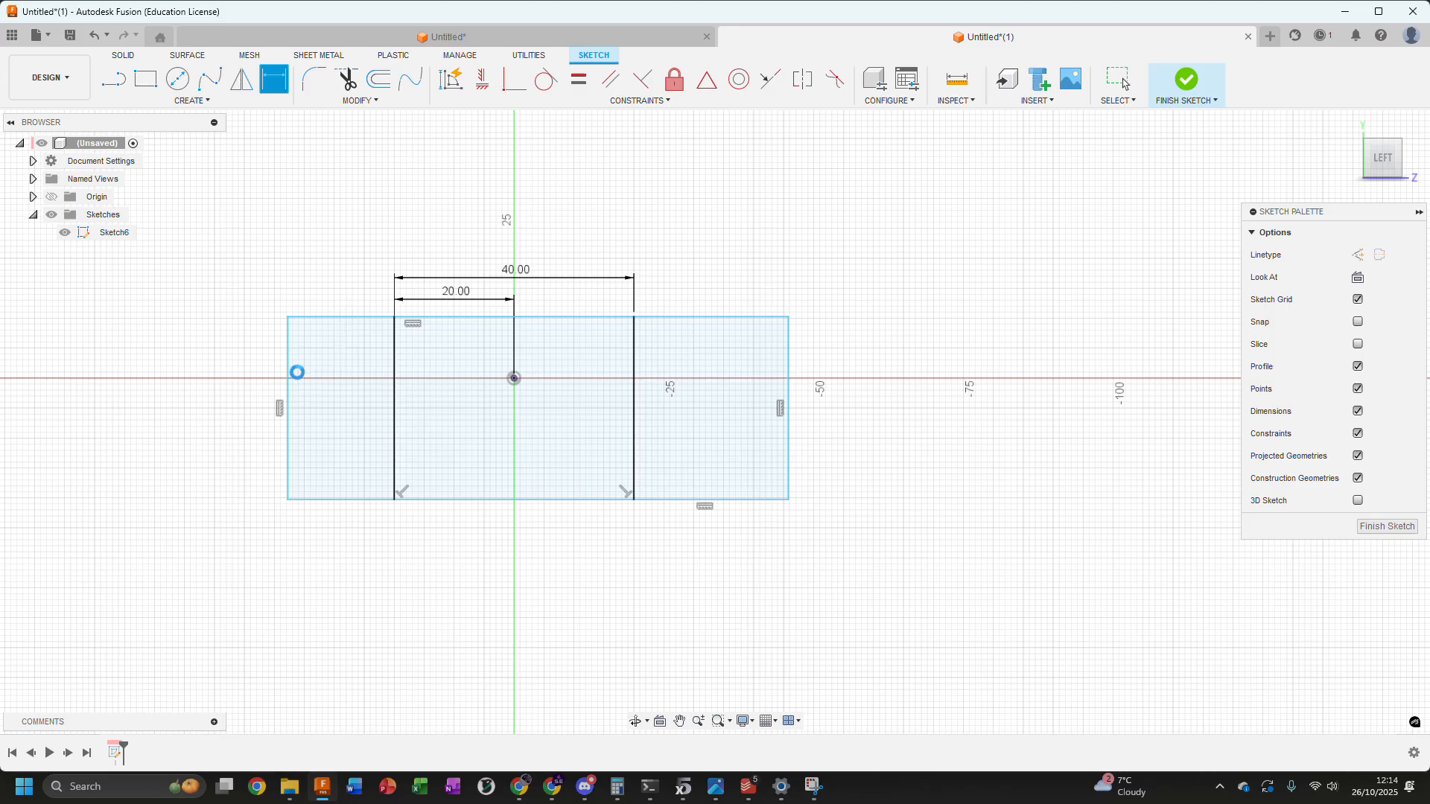
key("Escape")
Dimension the rectangle's left edge to set its height to 20 mm
left_click(289, 339)
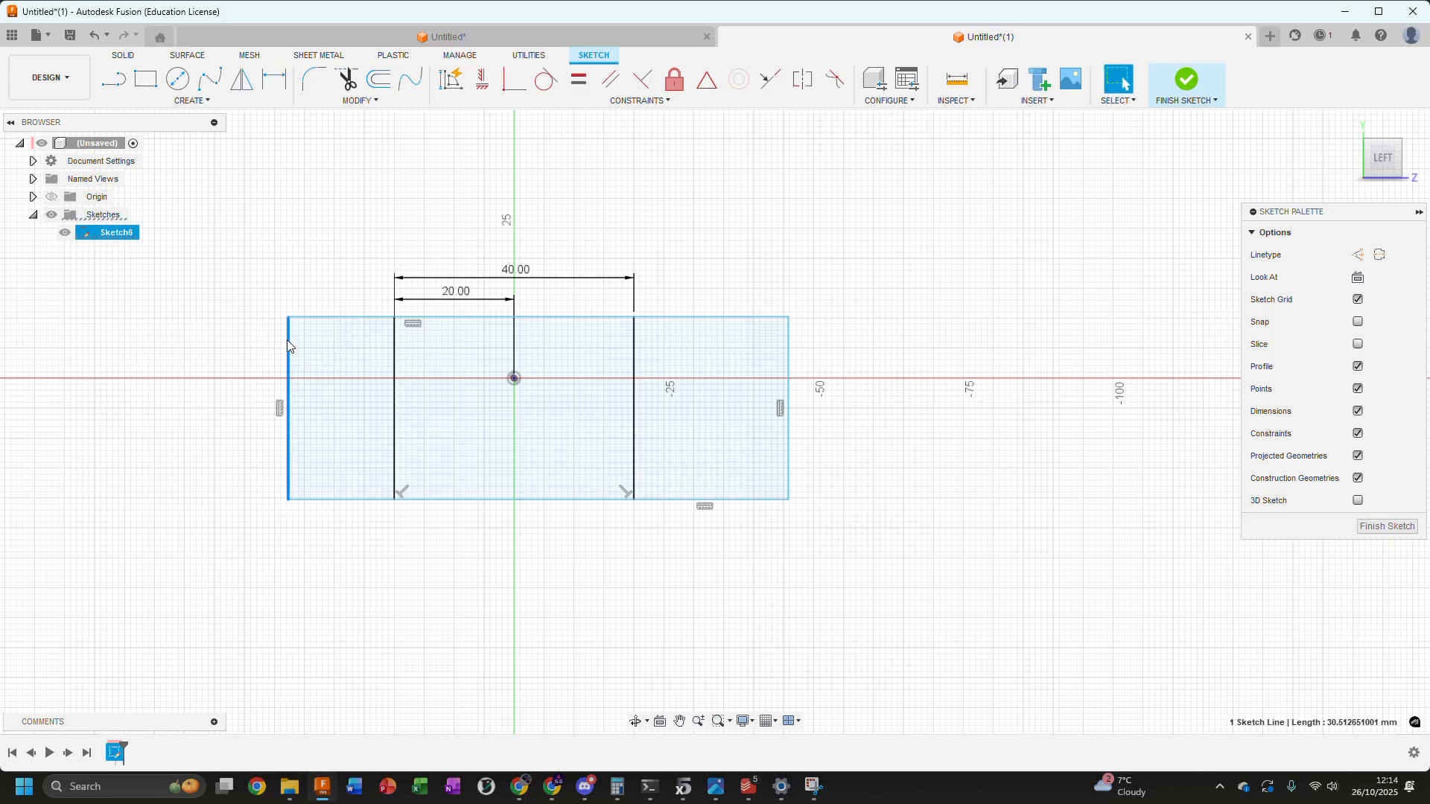
left_click(269, 87)
left_click(230, 405)
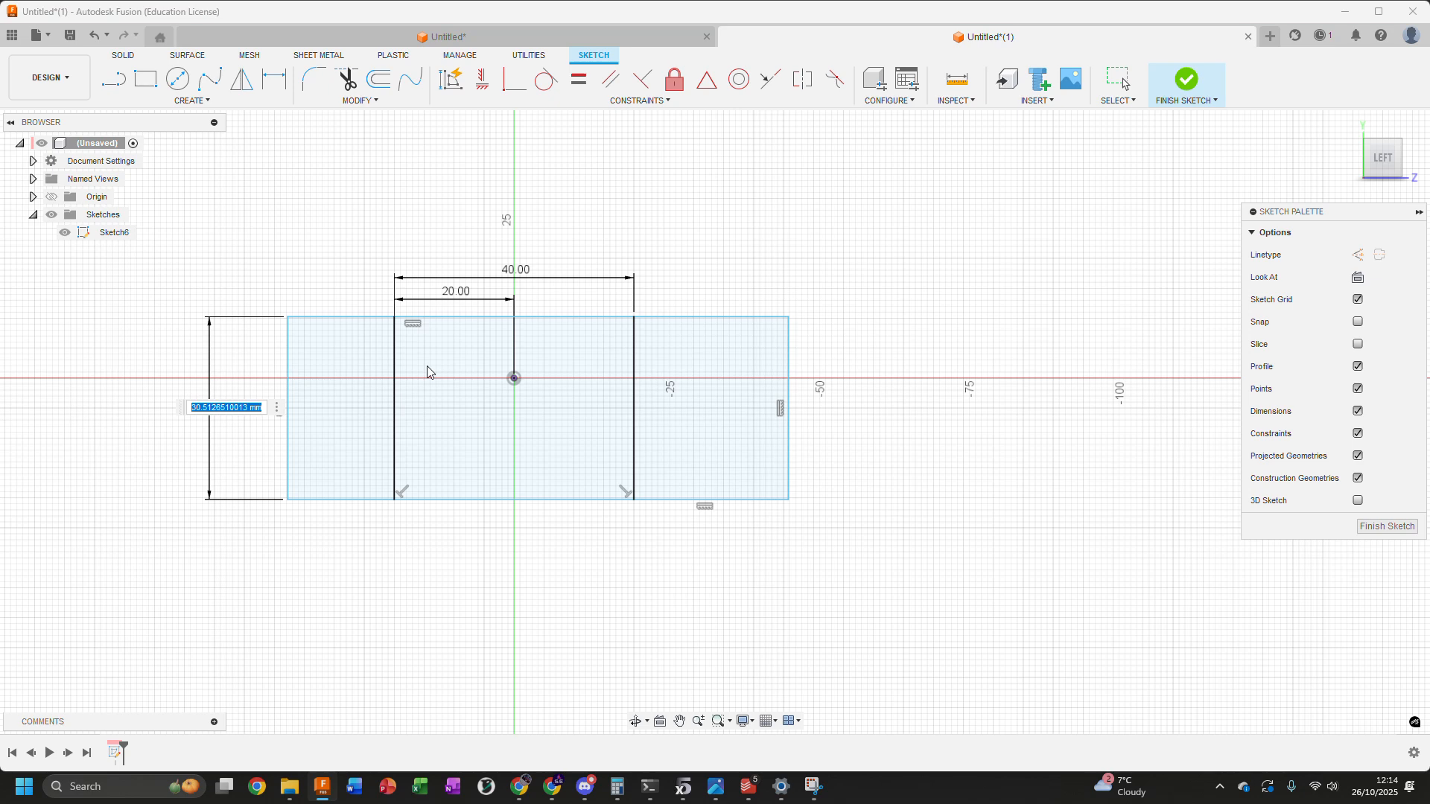
type("20")
key("Return")
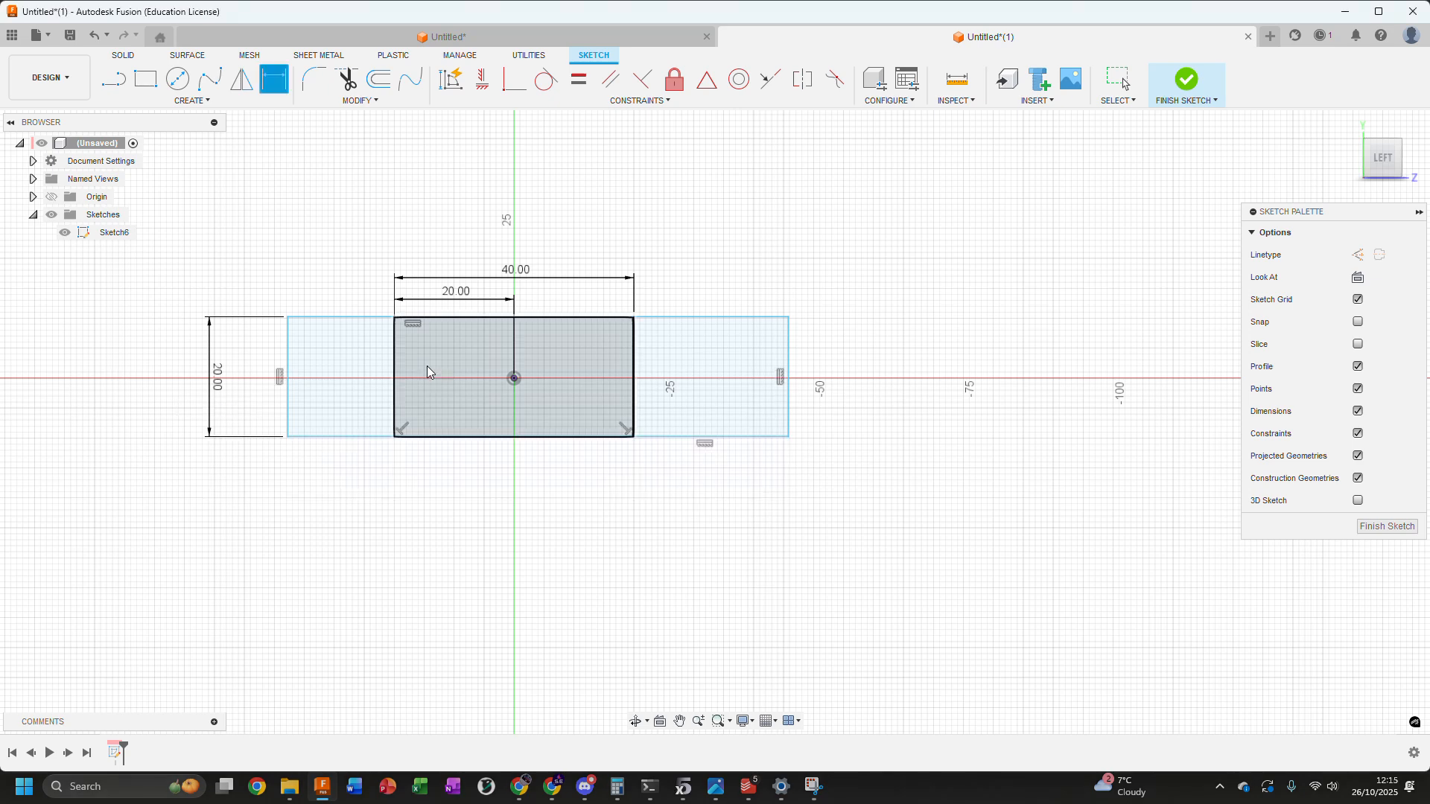
key("Escape")
middle_click_drag(629, 220, 562, 248)
middle_click_drag(786, 293, 1068, 345)
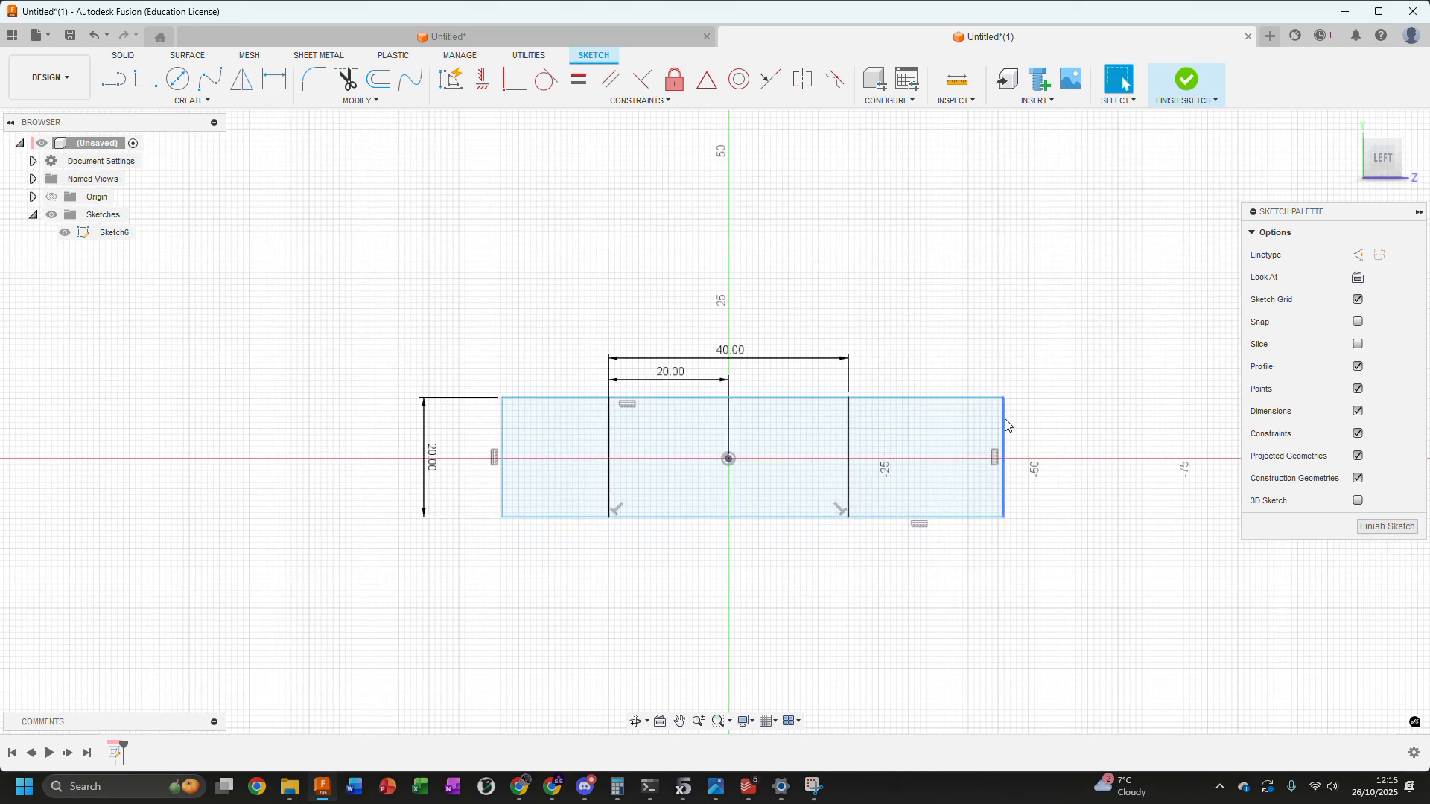
Draw two lines that form a right triangle against the rectangle's right edge, with its base continuing the rectangle's bottom edge outward
middle_click_drag(594, 269, 594, 259)
scroll(573, 238, "up", 1)
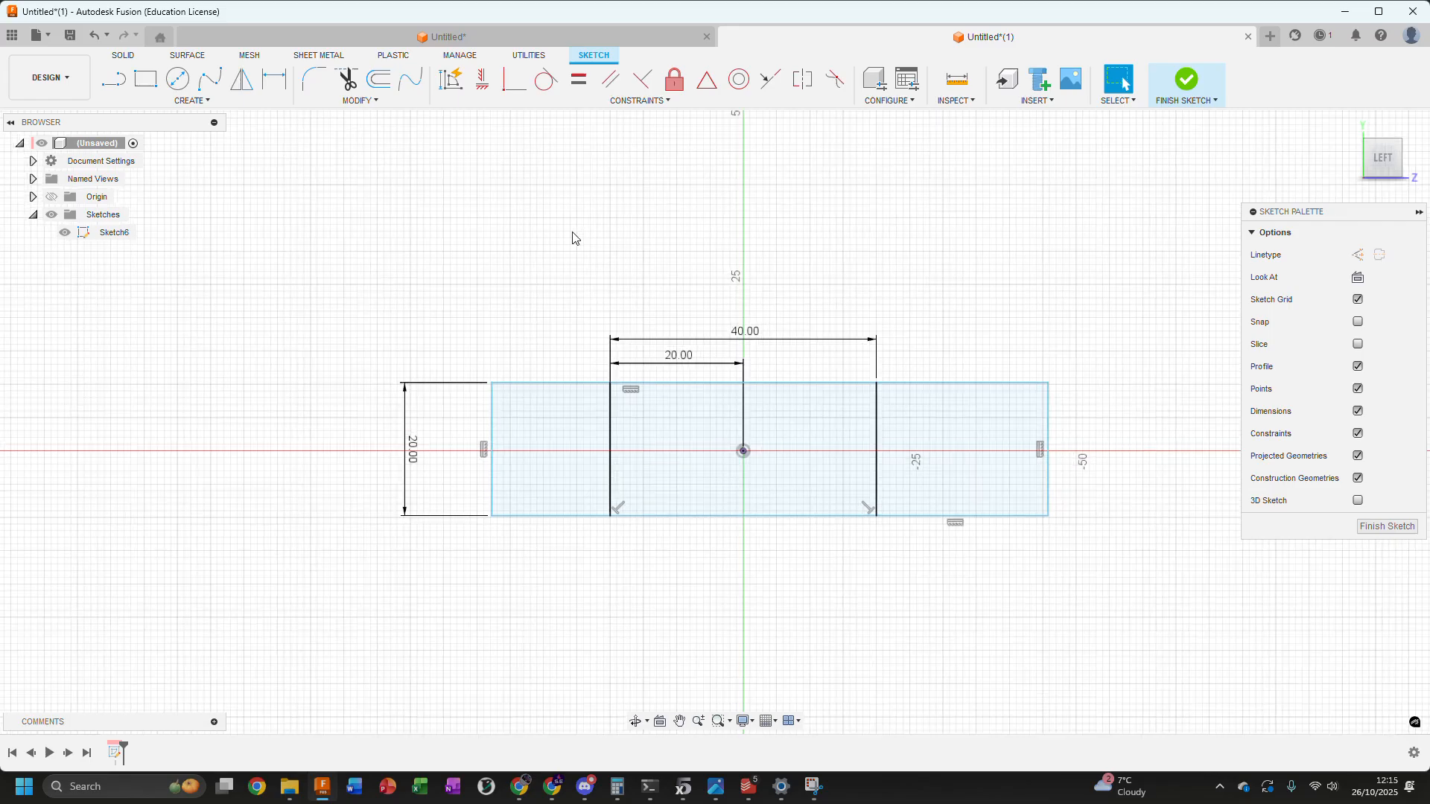
middle_click_drag(1139, 548, 996, 556)
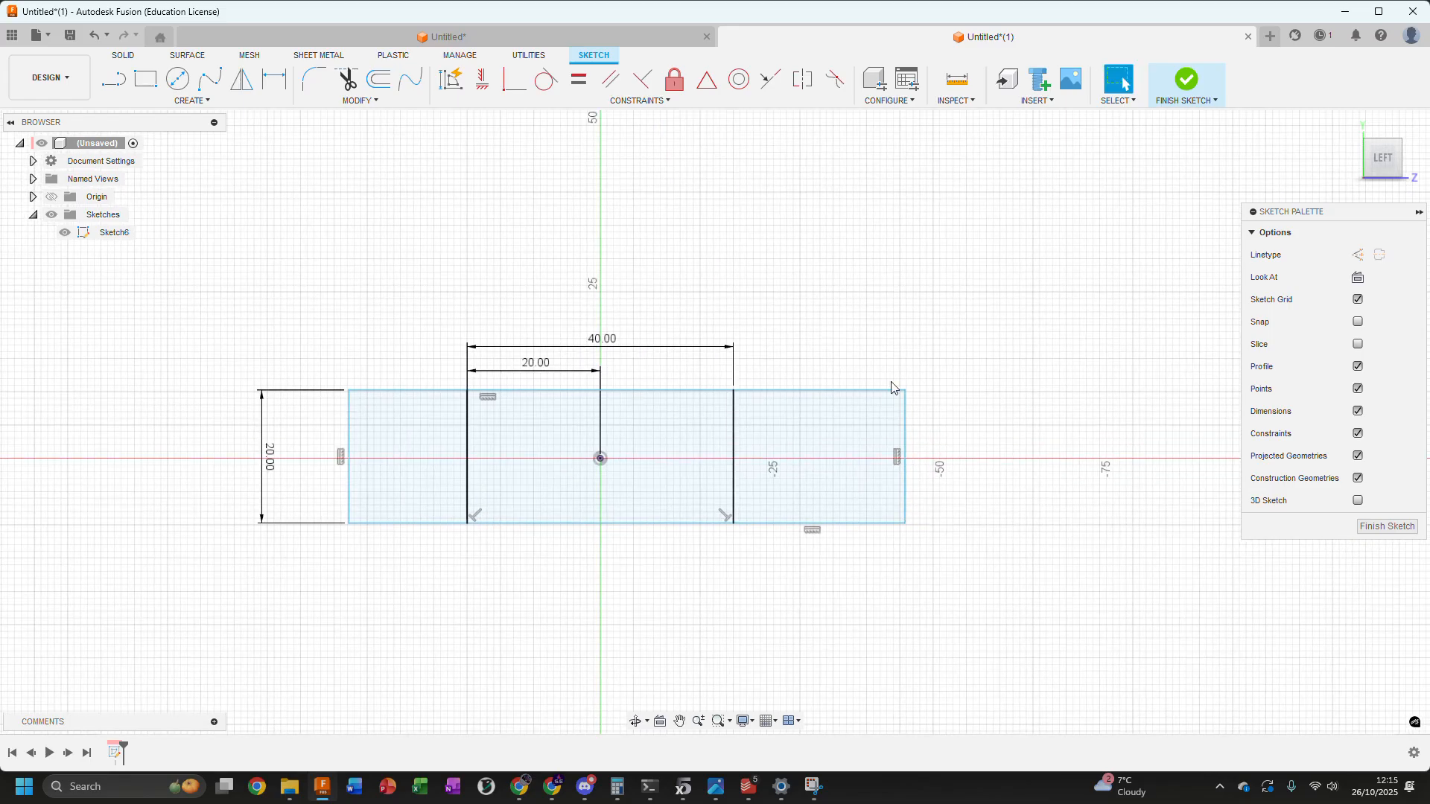
left_click(113, 78)
left_click(905, 523)
left_click(1050, 524)
left_click(905, 390)
key("Escape")
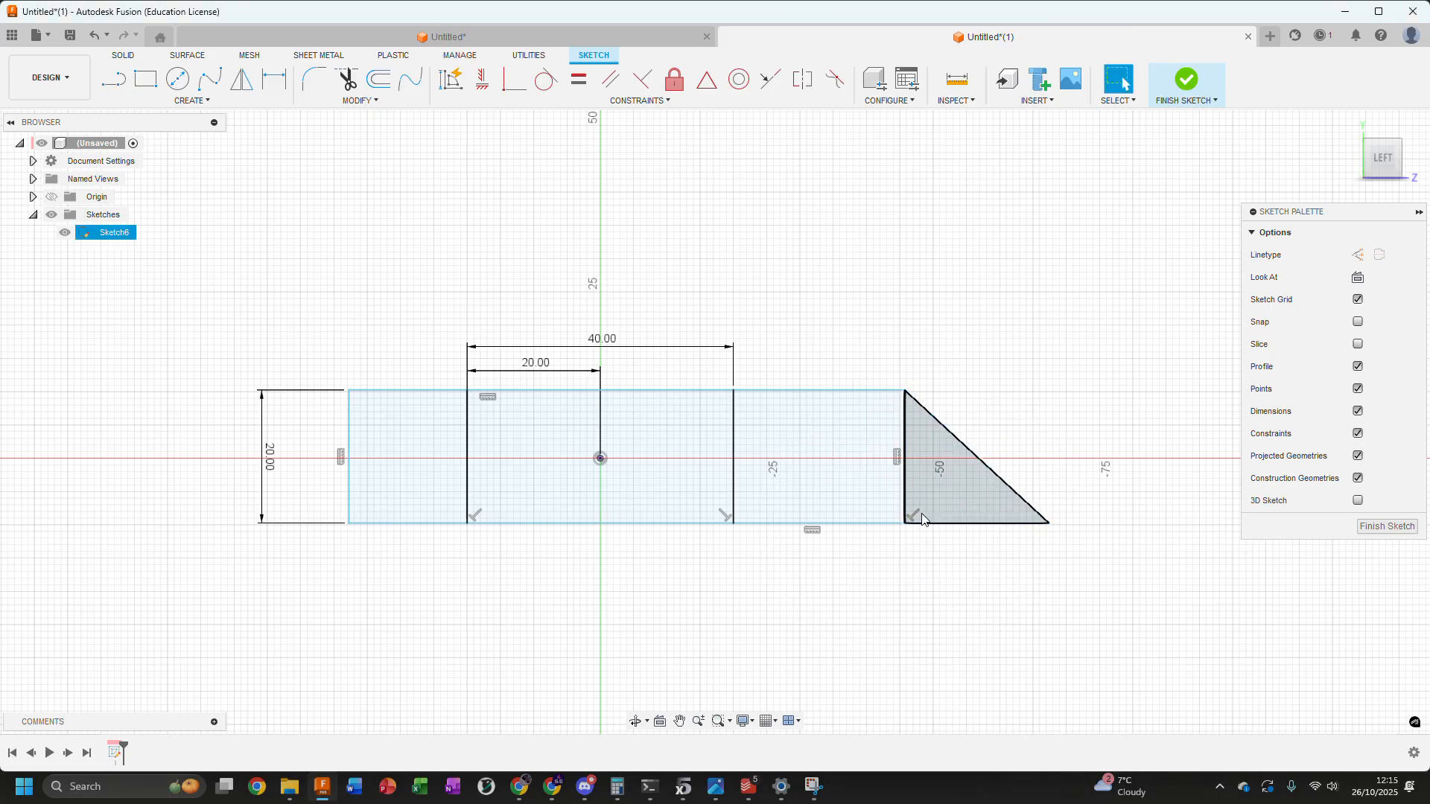
Remove the perpendicular constraint between the triangle's base and the rectangle's right edge, and pull the triangle's outer tip downward
scroll(917, 512, "up", 3)
left_click(914, 519)
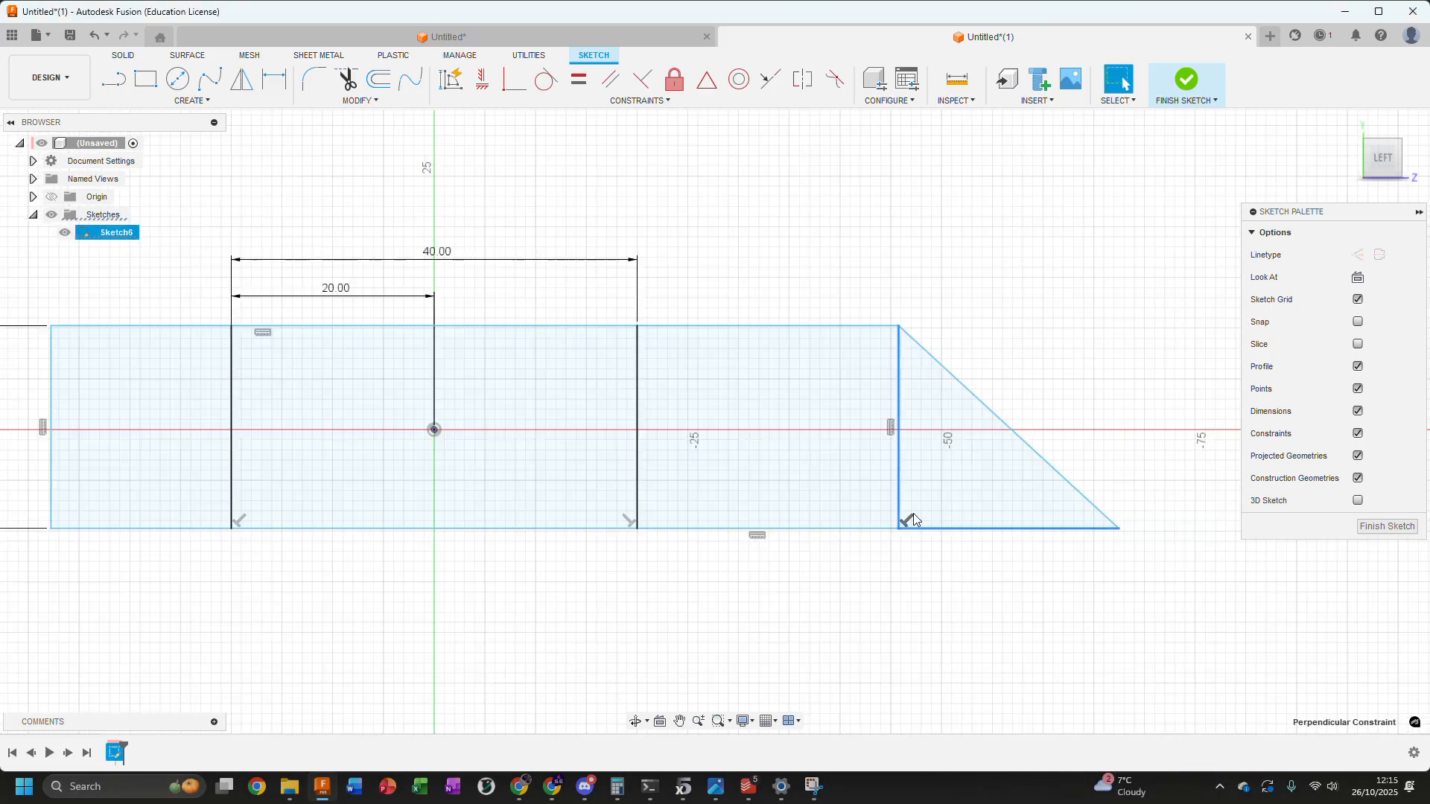
scroll(960, 544, "down", 3)
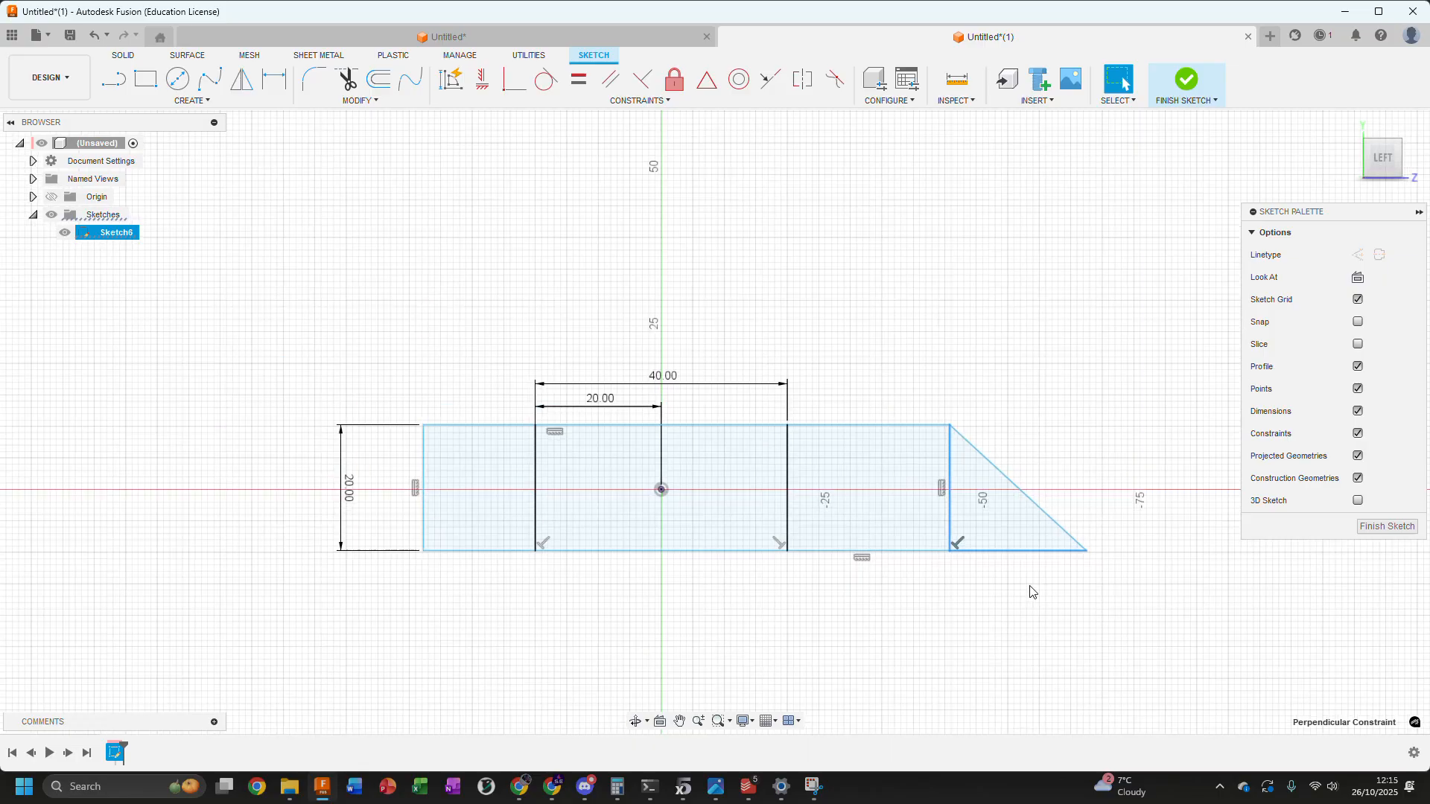
scroll(976, 552, "up", 3)
left_click(977, 552)
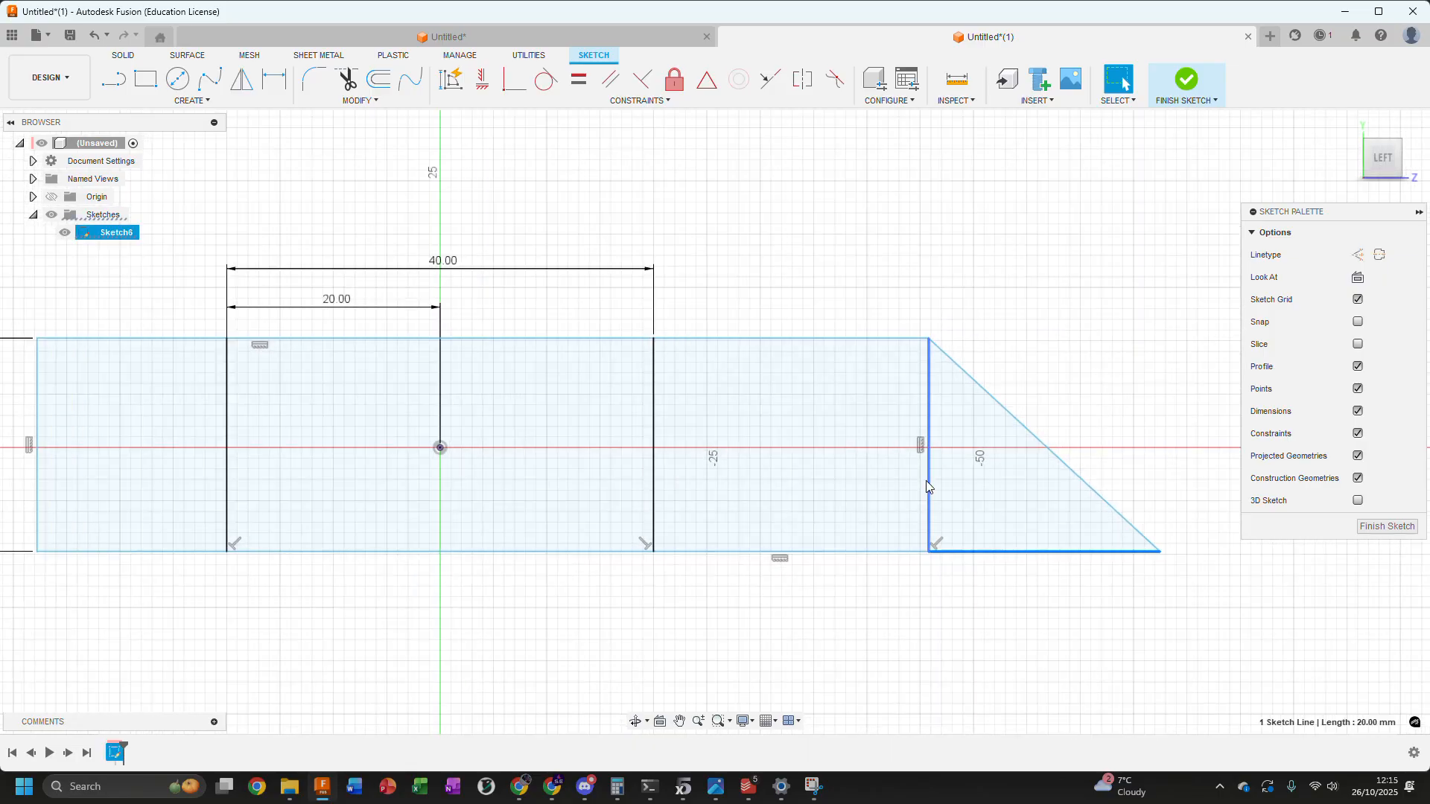
left_click(1028, 310)
left_click(939, 545)
scroll(980, 523, "down", 2)
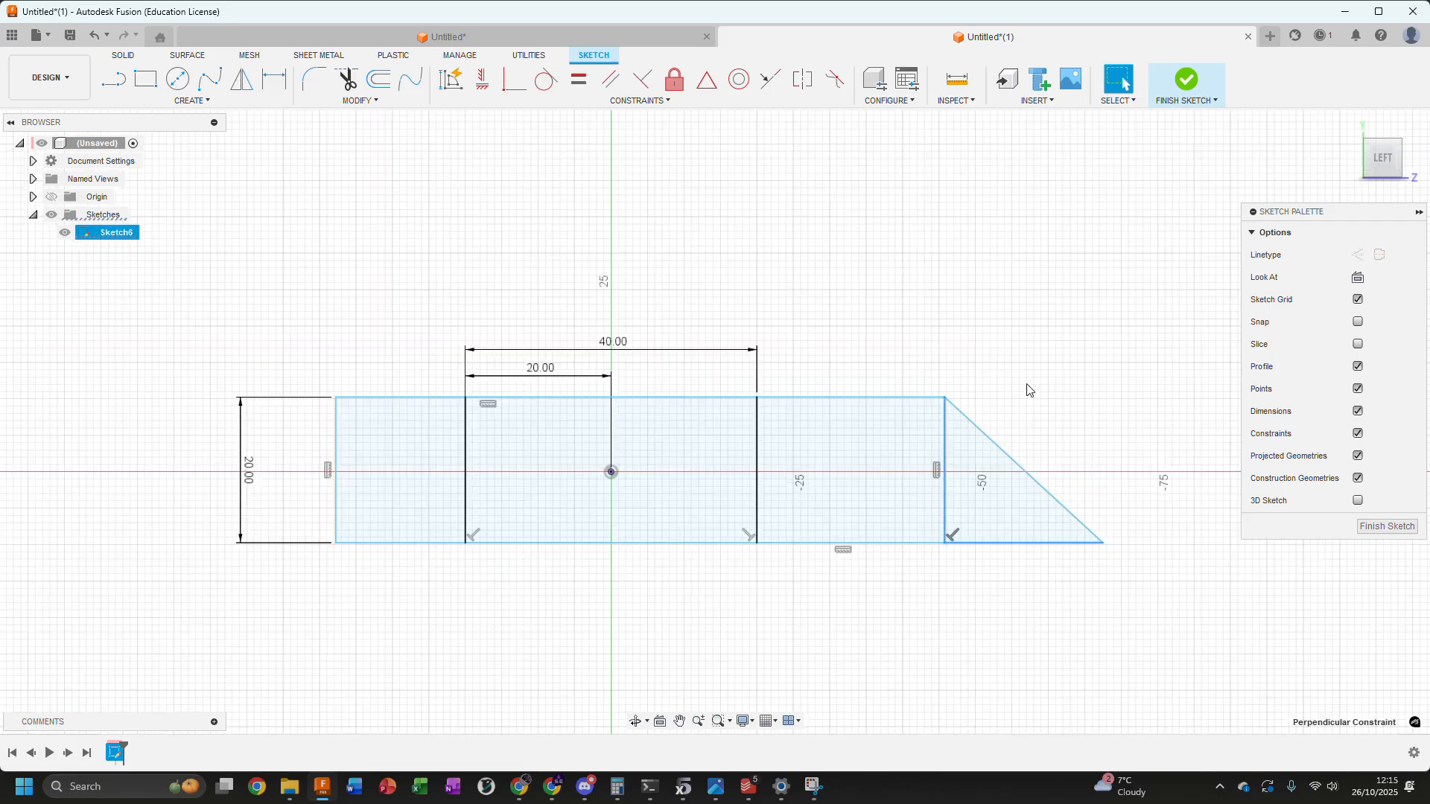
scroll(946, 533, "up", 3)
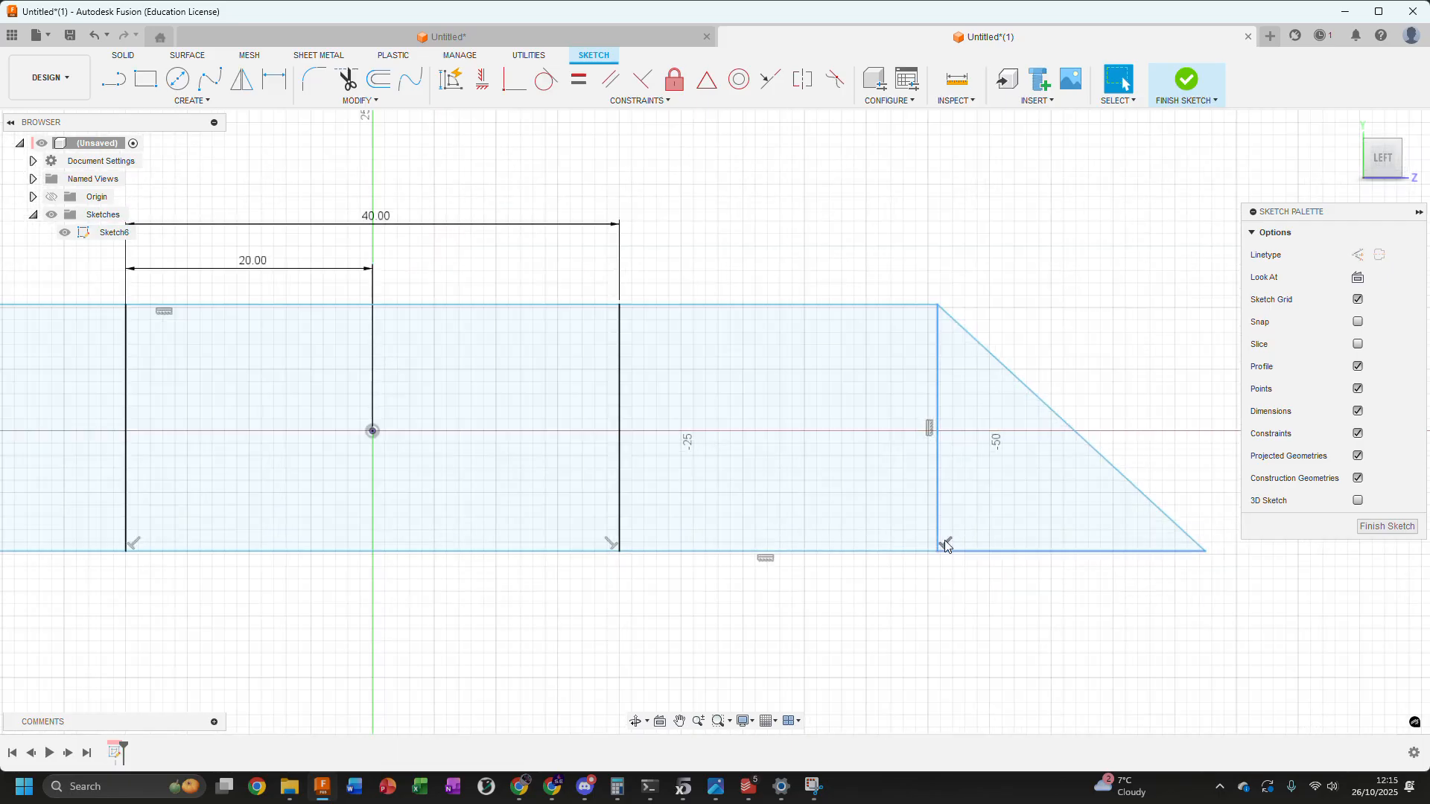
scroll(1073, 369, "down", 3)
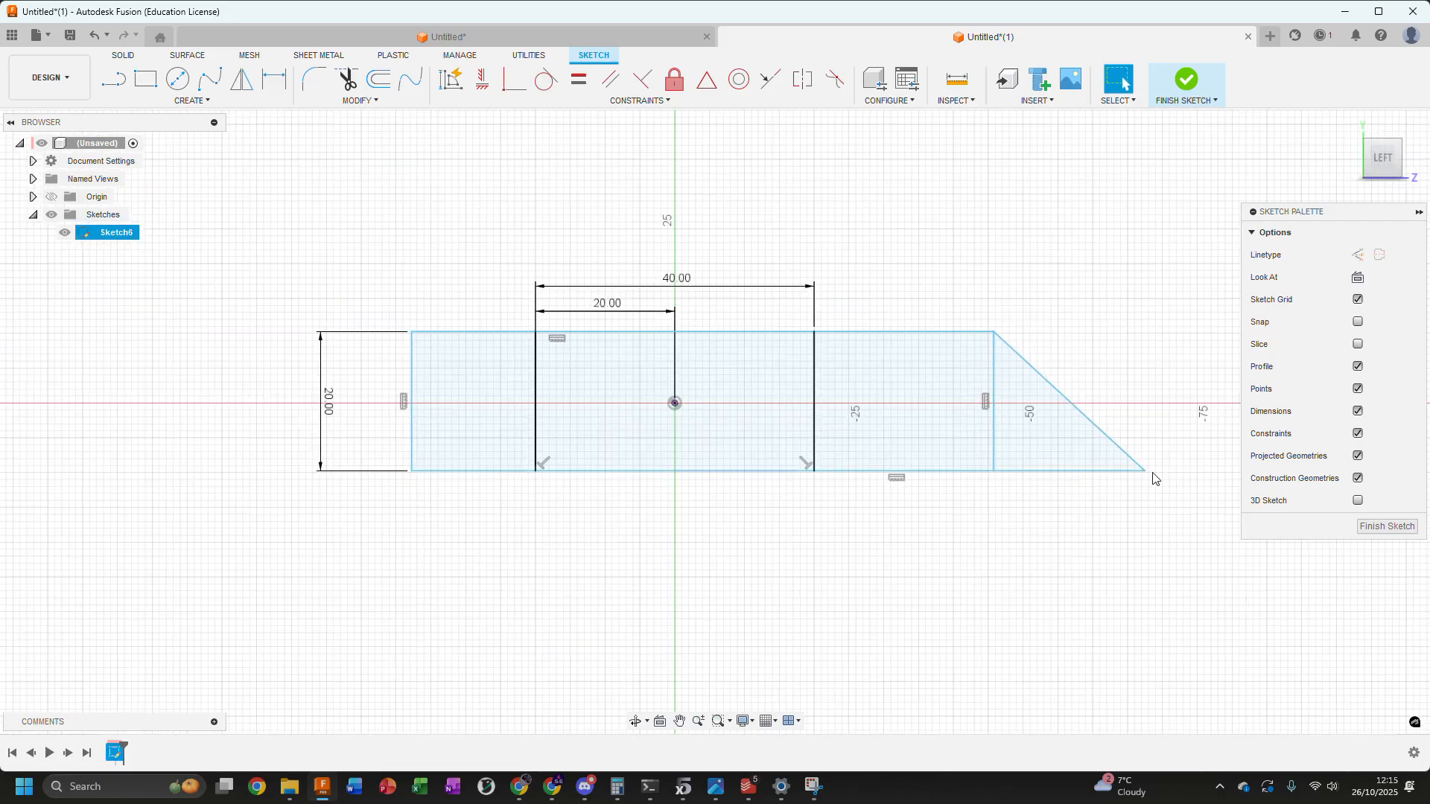
mouse_move(1146, 472)
left_mouse_down()
mouse_move(1149, 529)
mouse_move(1142, 390)
mouse_move(1147, 530)
left_mouse_up()
Apply a perpendicular constraint between the triangle's base line and the rectangle's right edge
left_click(1023, 485)
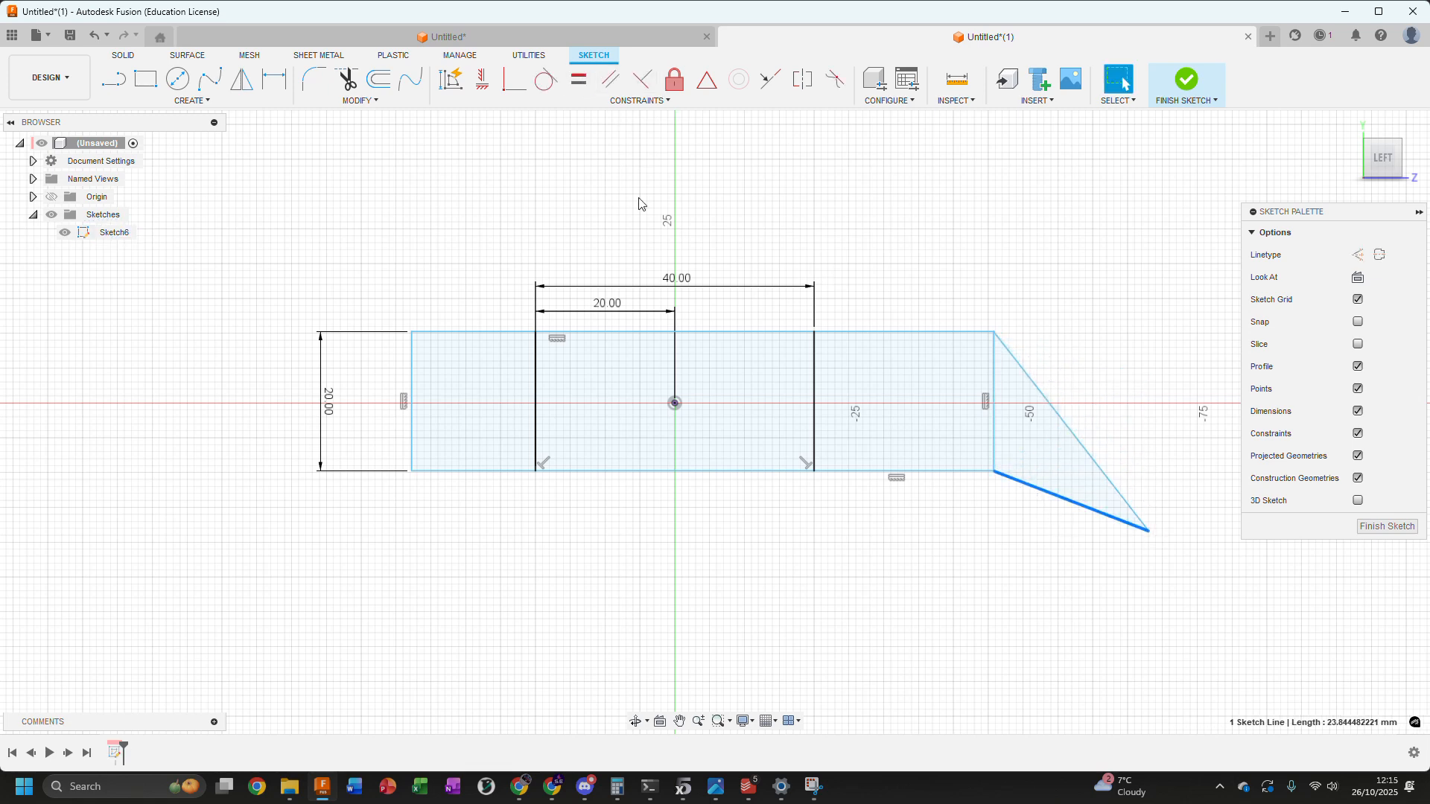
left_click(641, 85)
scroll(1021, 476, "up", 4)
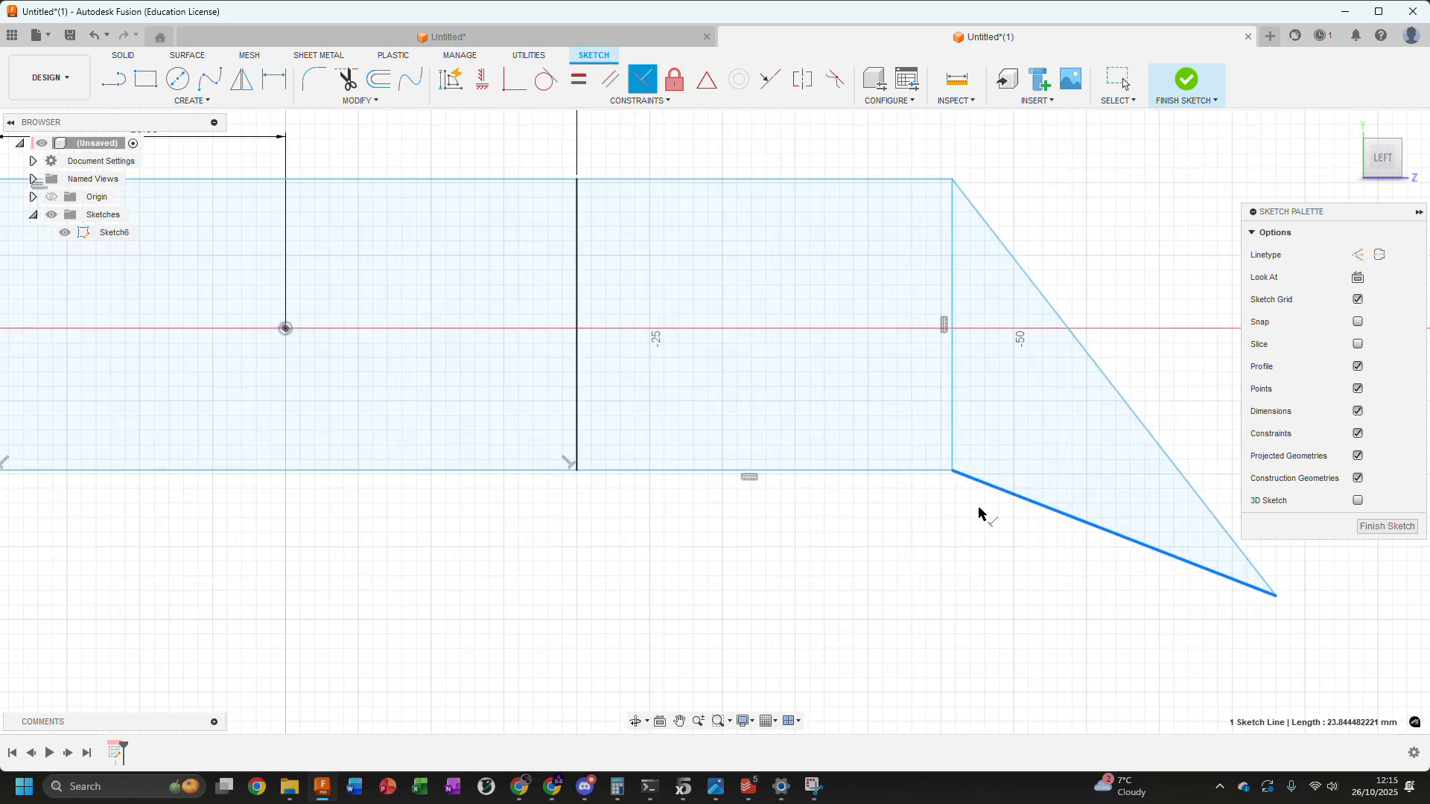
left_click(953, 430)
scroll(957, 465, "down", 2)
key("Escape")
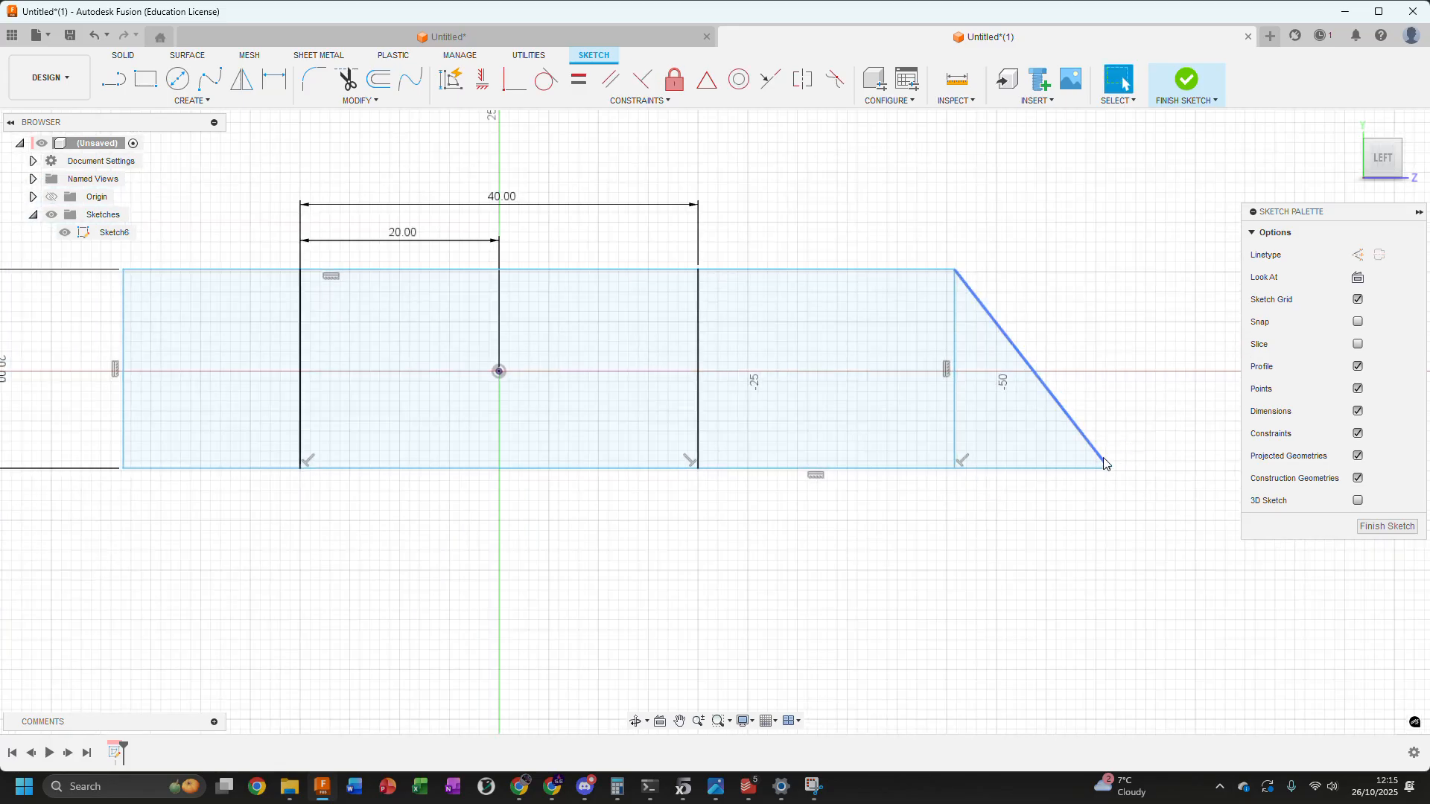
Move the triangle's outer tip farther outward, and shift the rectangle's right edge slightly toward the origin
left_click_drag(1108, 471, 1143, 469)
scroll(994, 291, "down", 2)
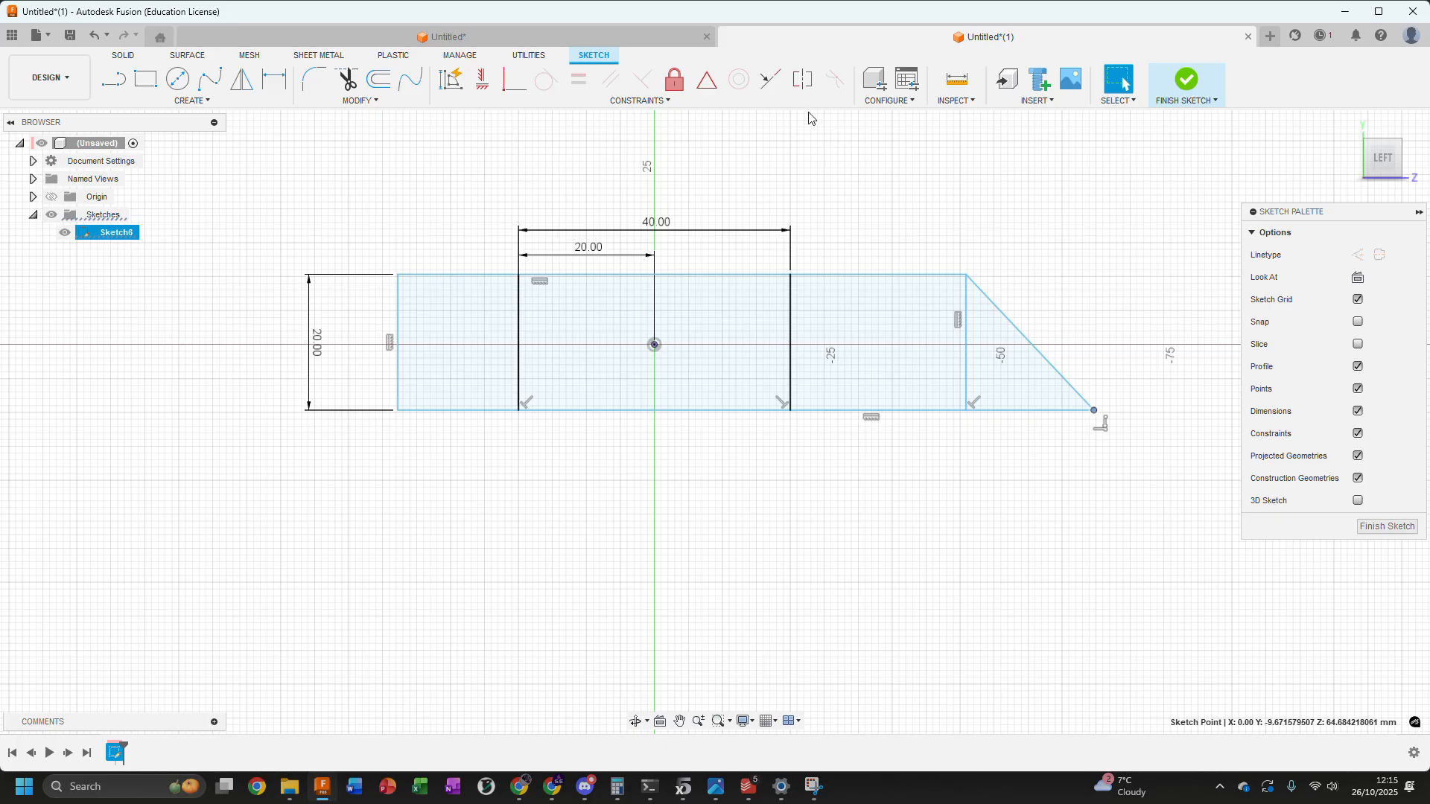
middle_click_drag(426, 228, 424, 251)
scroll(409, 179, "up", 2)
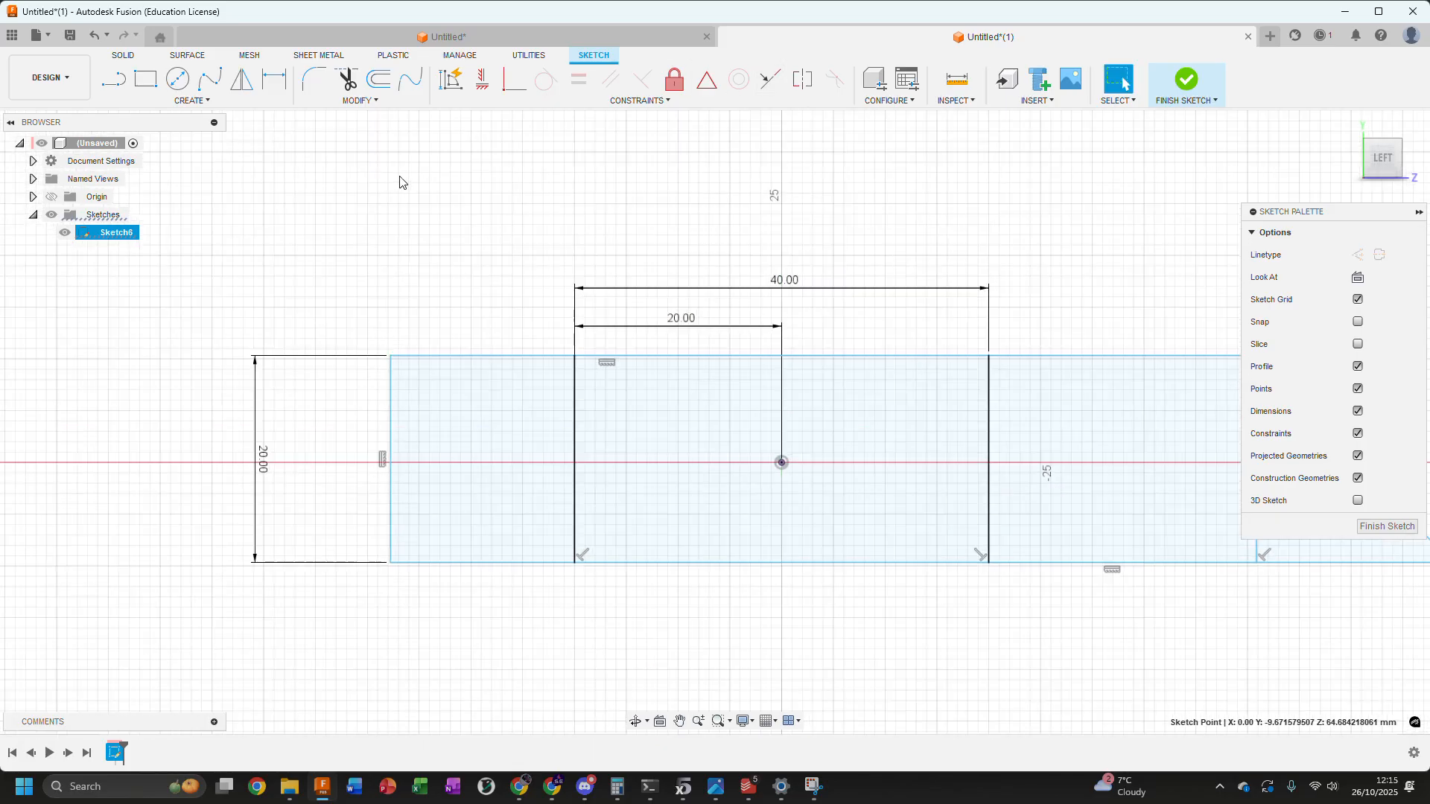
scroll(566, 138, "down", 1)
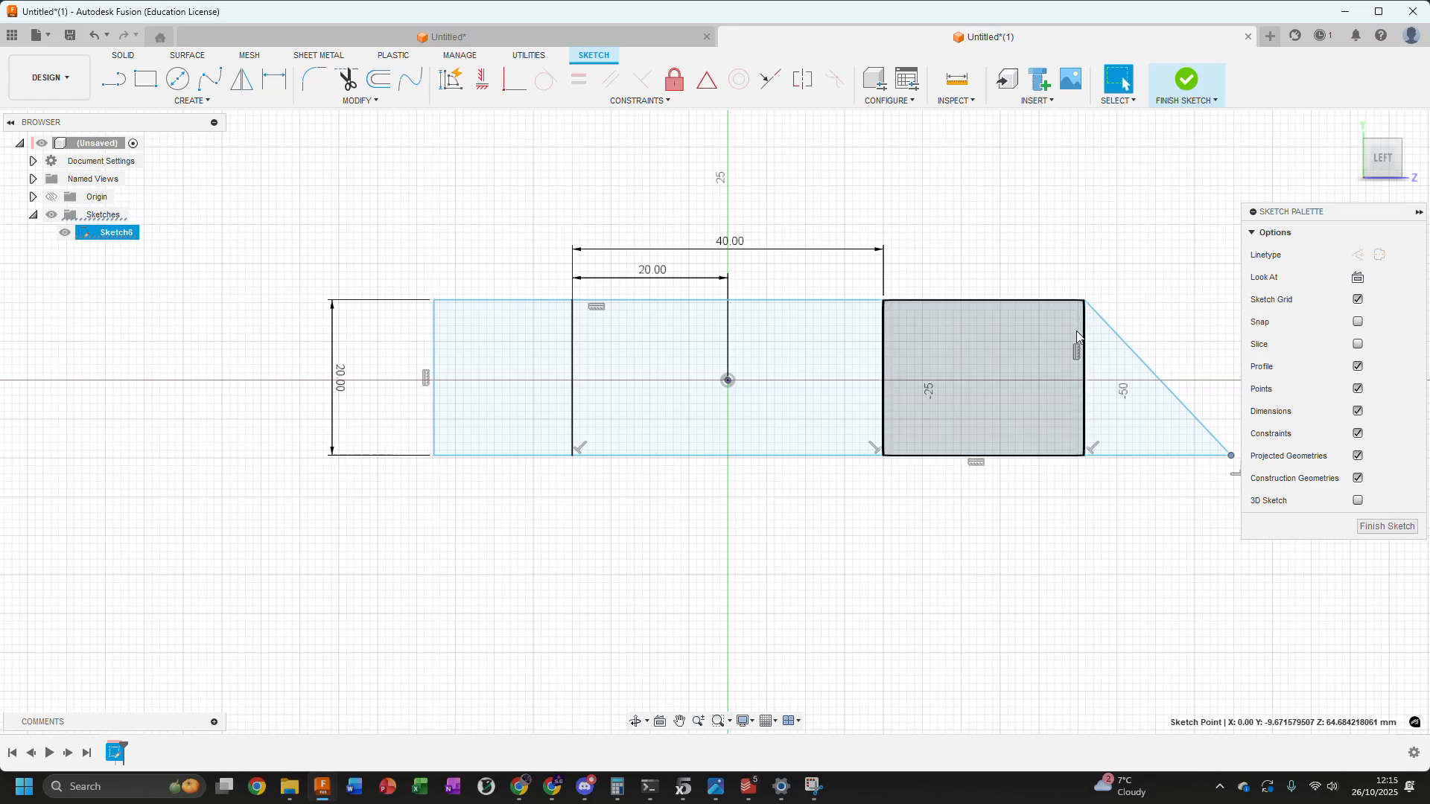
left_click_drag(1084, 387, 1051, 388)
left_click(492, 179)
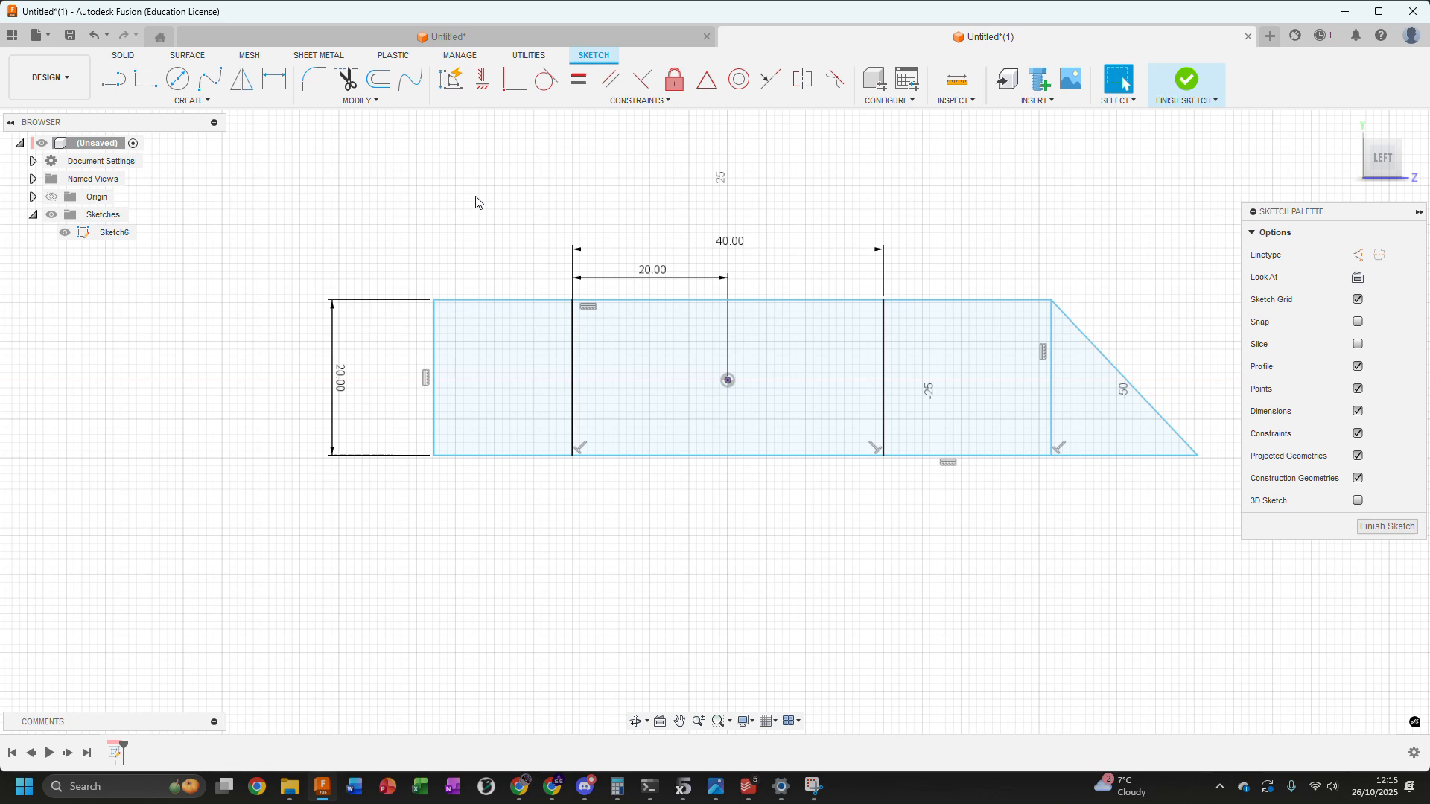
Draw a three-line box outline about 15 mm wide inside the left section, with its open side against the left inner vertical line
scroll(469, 207, "up", 3)
key("l")
left_click(569, 319)
left_click(412, 318)
left_click(413, 453)
left_click(570, 454)
key("Escape")
Reposition the left box's upper, lower and outer lines to make it about 14 mm wide and roughly centred in the section's height
left_click(413, 354)
left_click_drag(474, 322, 469, 349)
left_click_drag(469, 454, 468, 483)
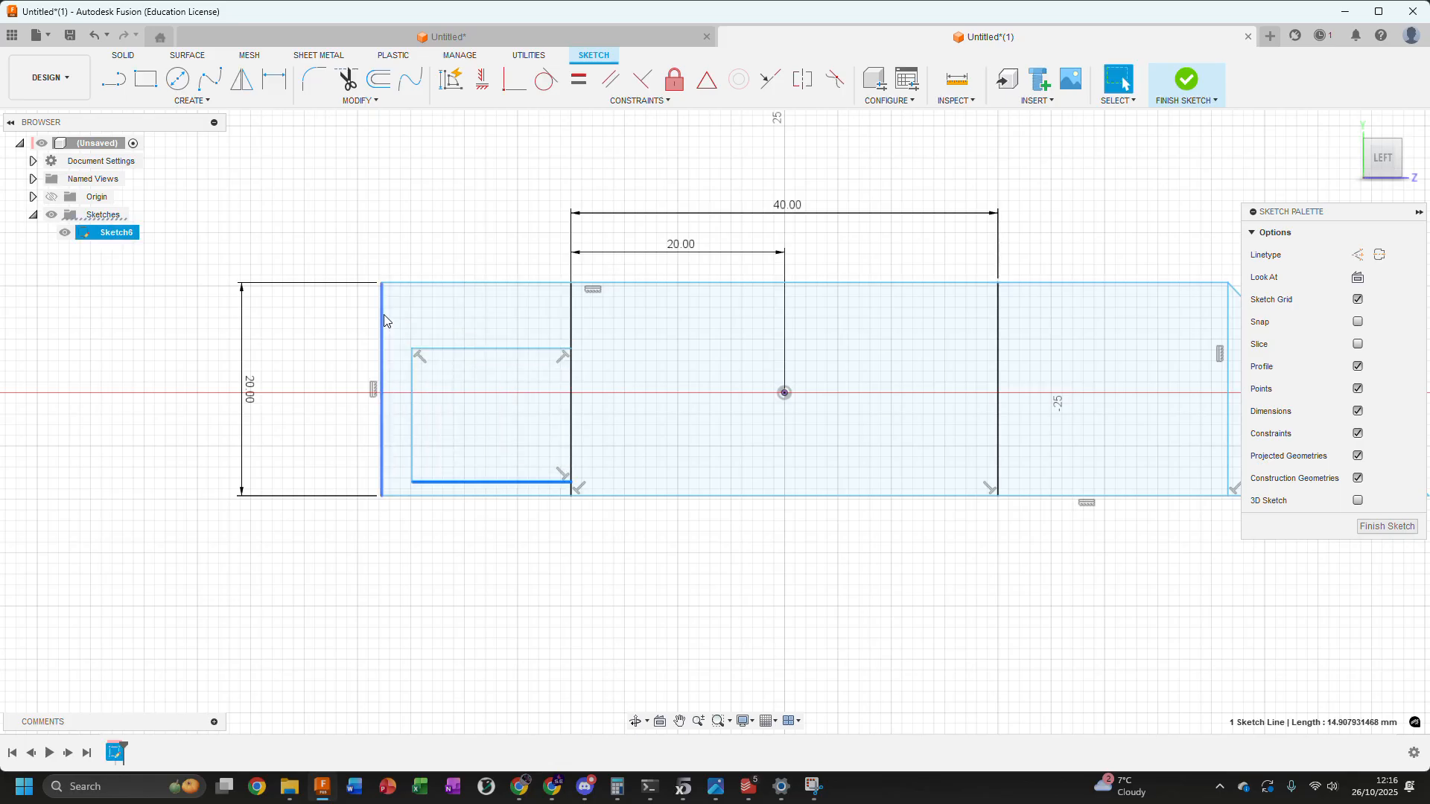
scroll(487, 402, "down", 3)
scroll(462, 399, "up", 2)
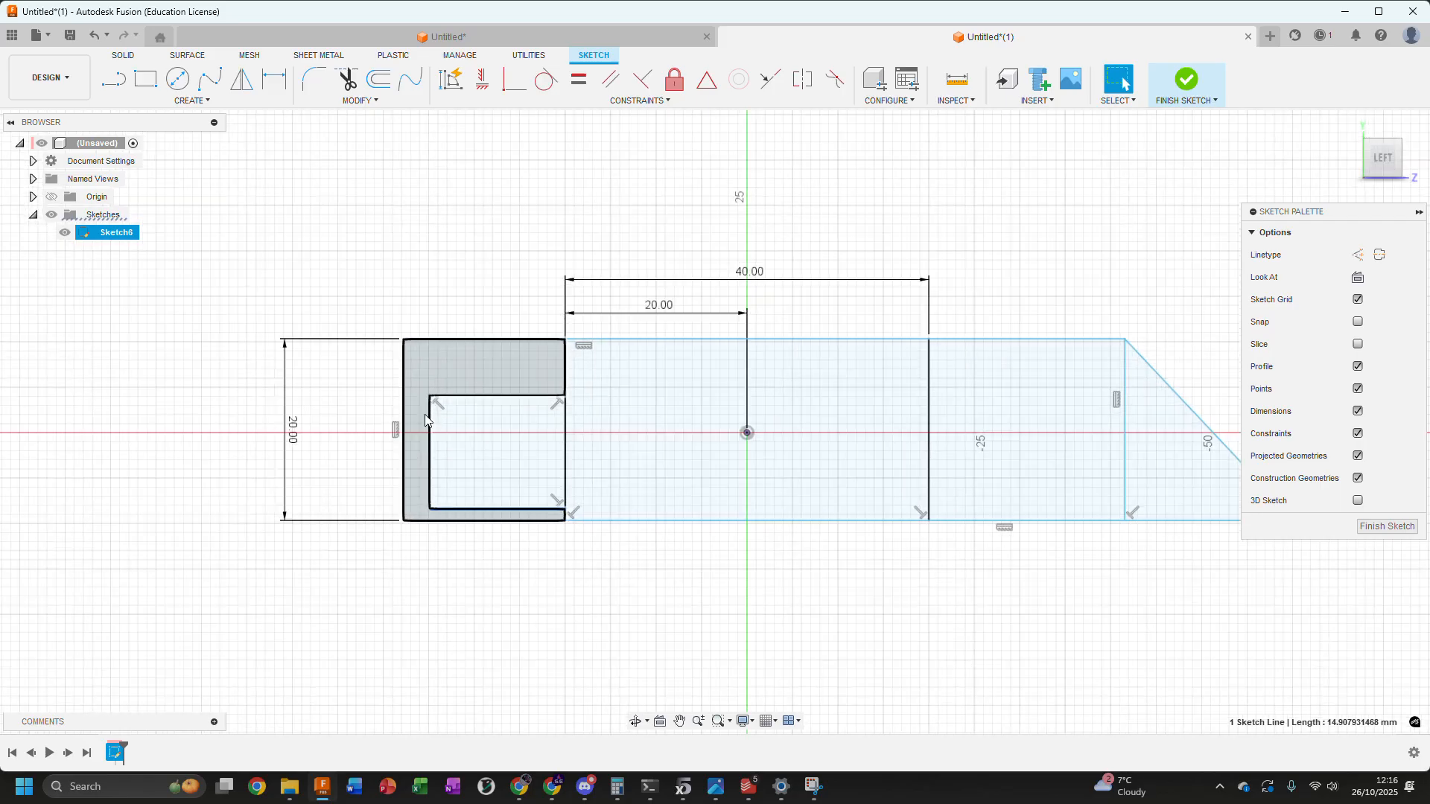
left_click(457, 396)
left_click_drag(457, 395, 461, 370)
left_click_drag(488, 505, 489, 481)
left_click_drag(499, 370, 501, 373)
left_click_drag(431, 417, 438, 417)
left_click(423, 251)
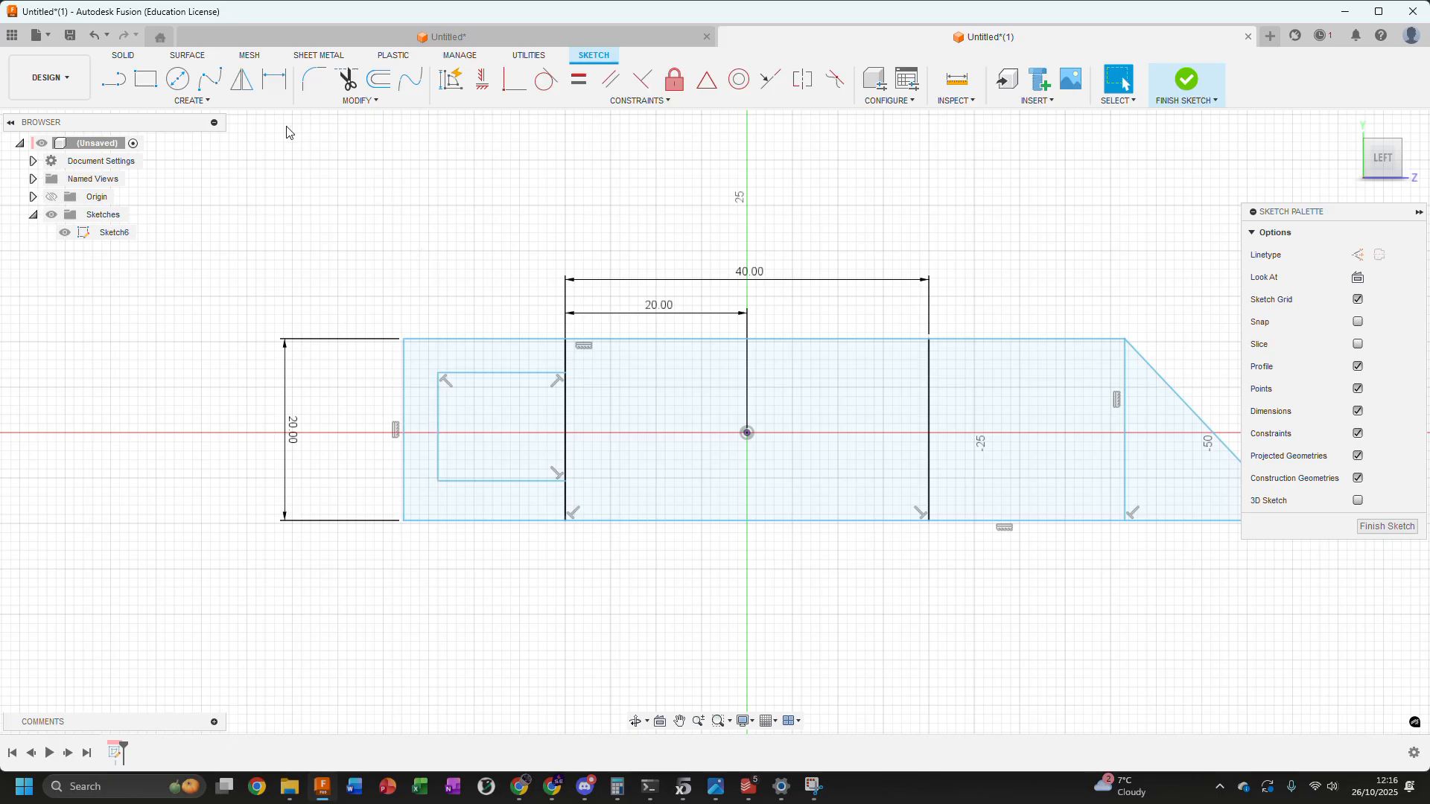
Place sketch points at the midpoints of the left box's outer line and the rectangle's left edge
left_click(172, 104)
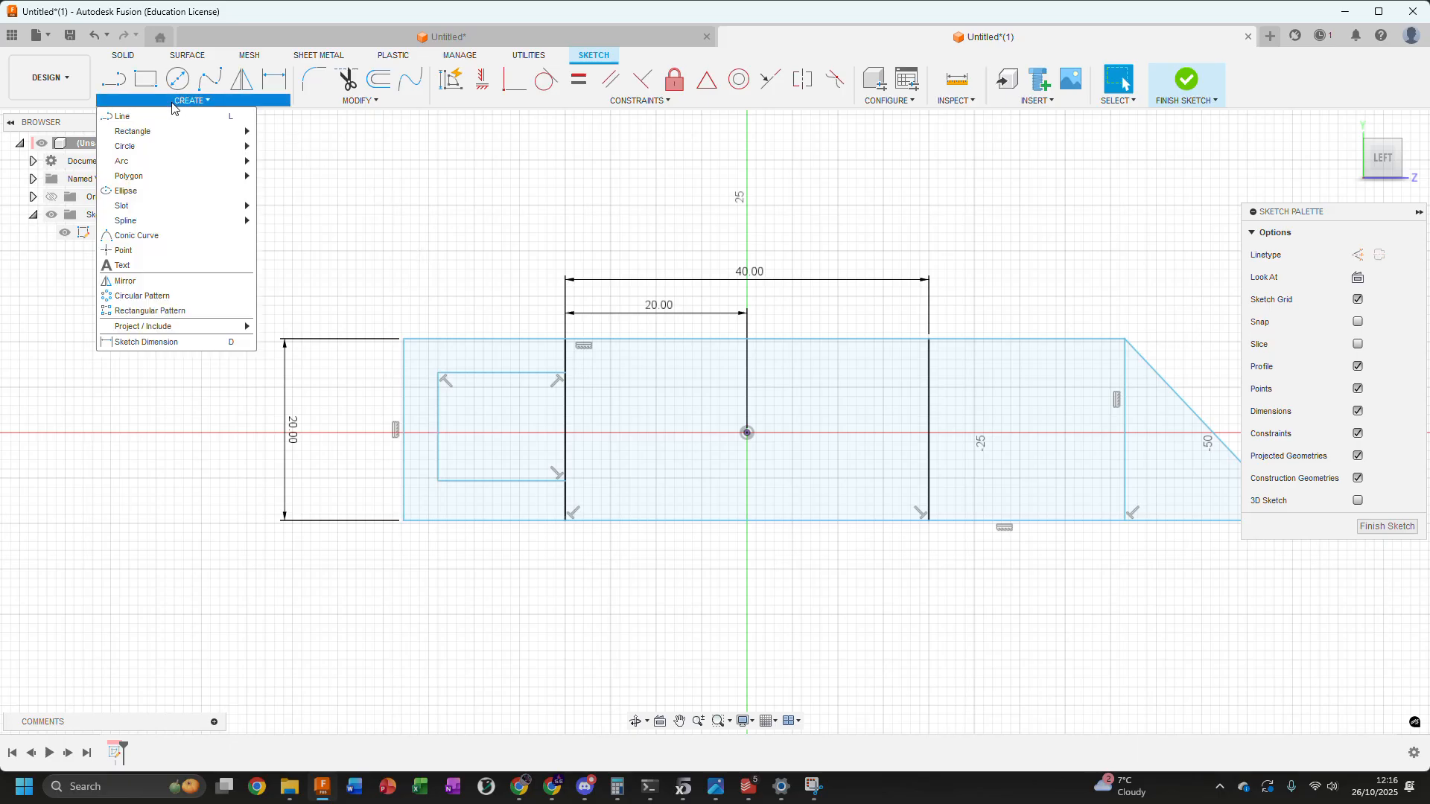
mouse_move(131, 147)
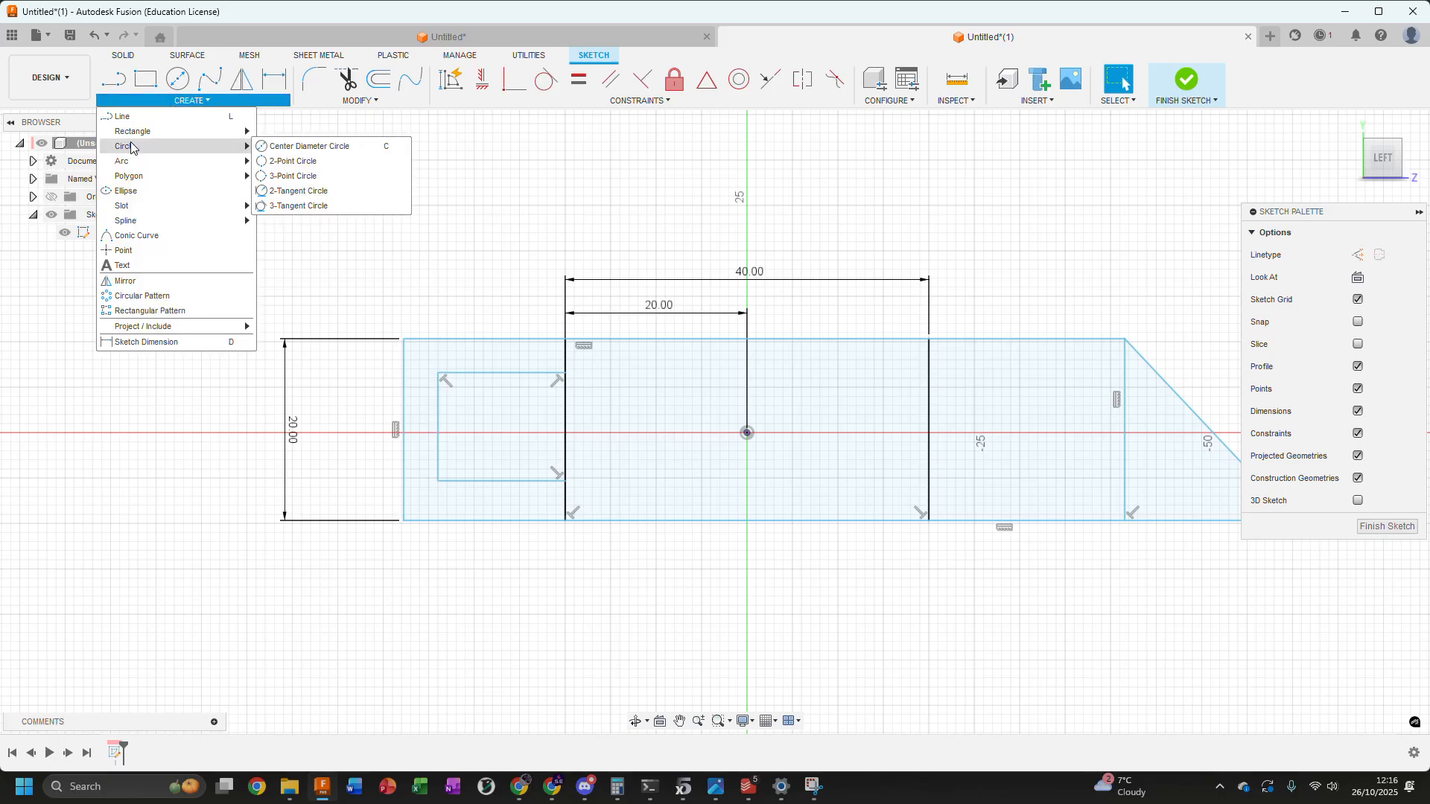
left_click(121, 251)
left_click(437, 427)
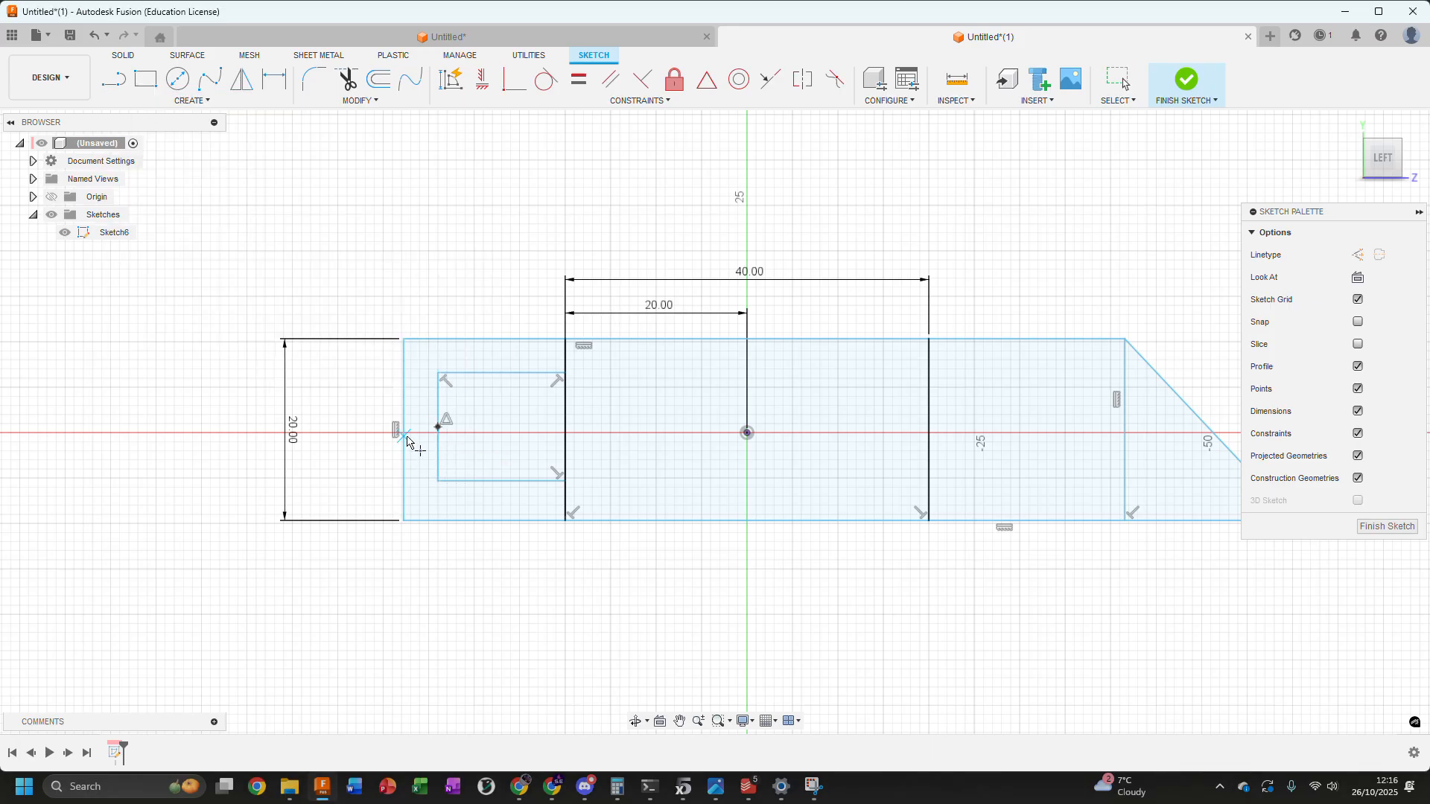
scroll(452, 373, "up", 2)
key("Escape")
Apply a horizontal constraint between the two midpoint sketch points to centre the left box vertically
left_click(432, 448)
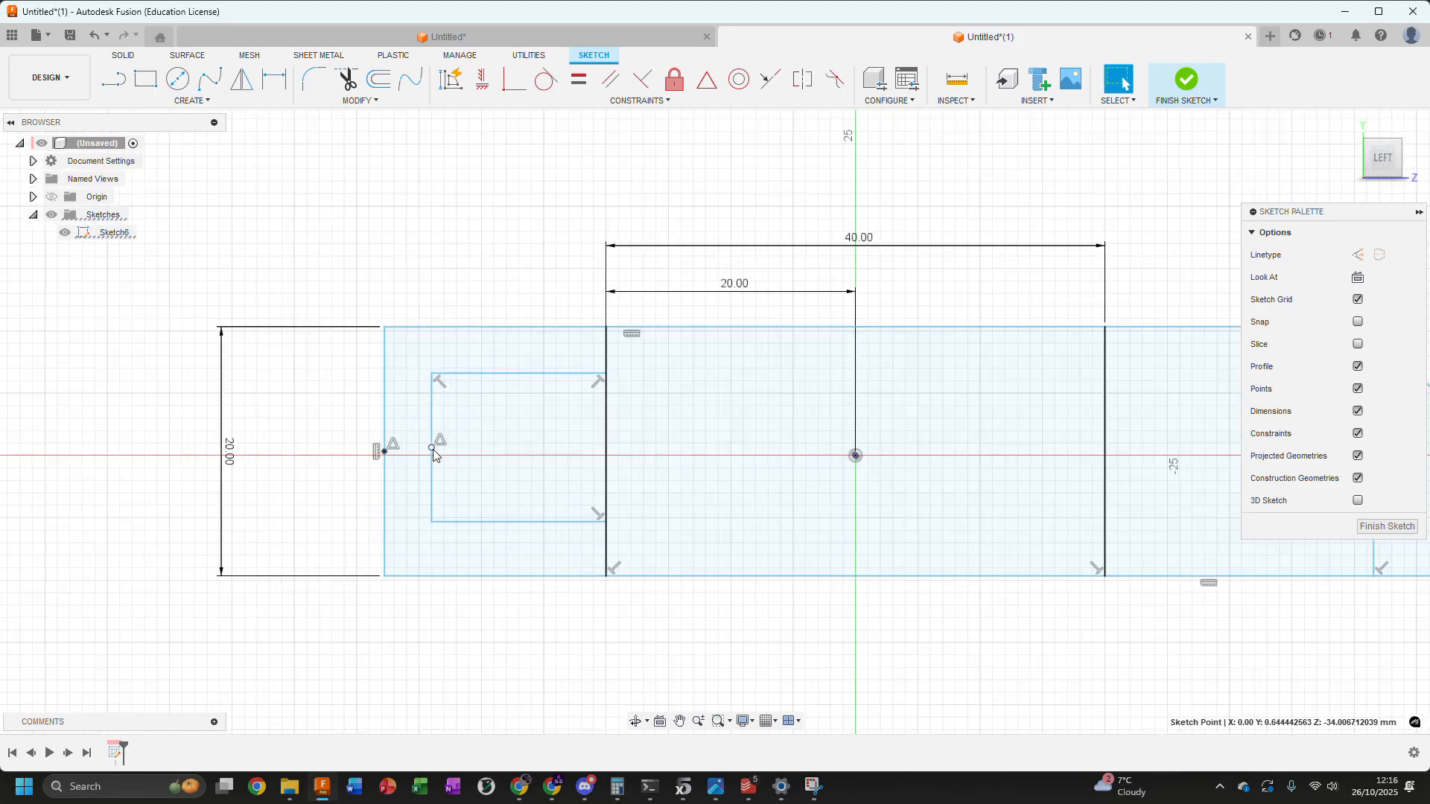
left_click(480, 80)
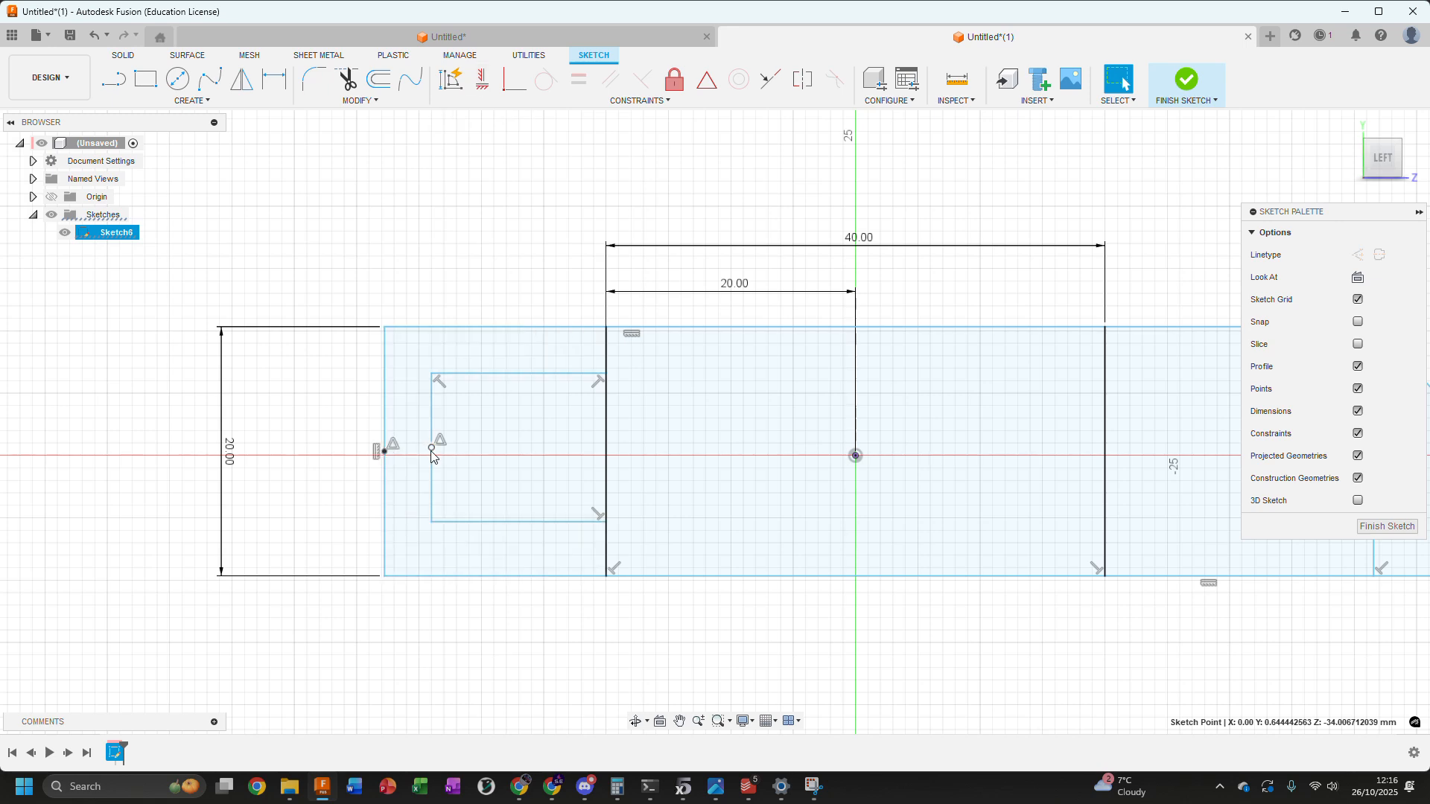
left_click(482, 82)
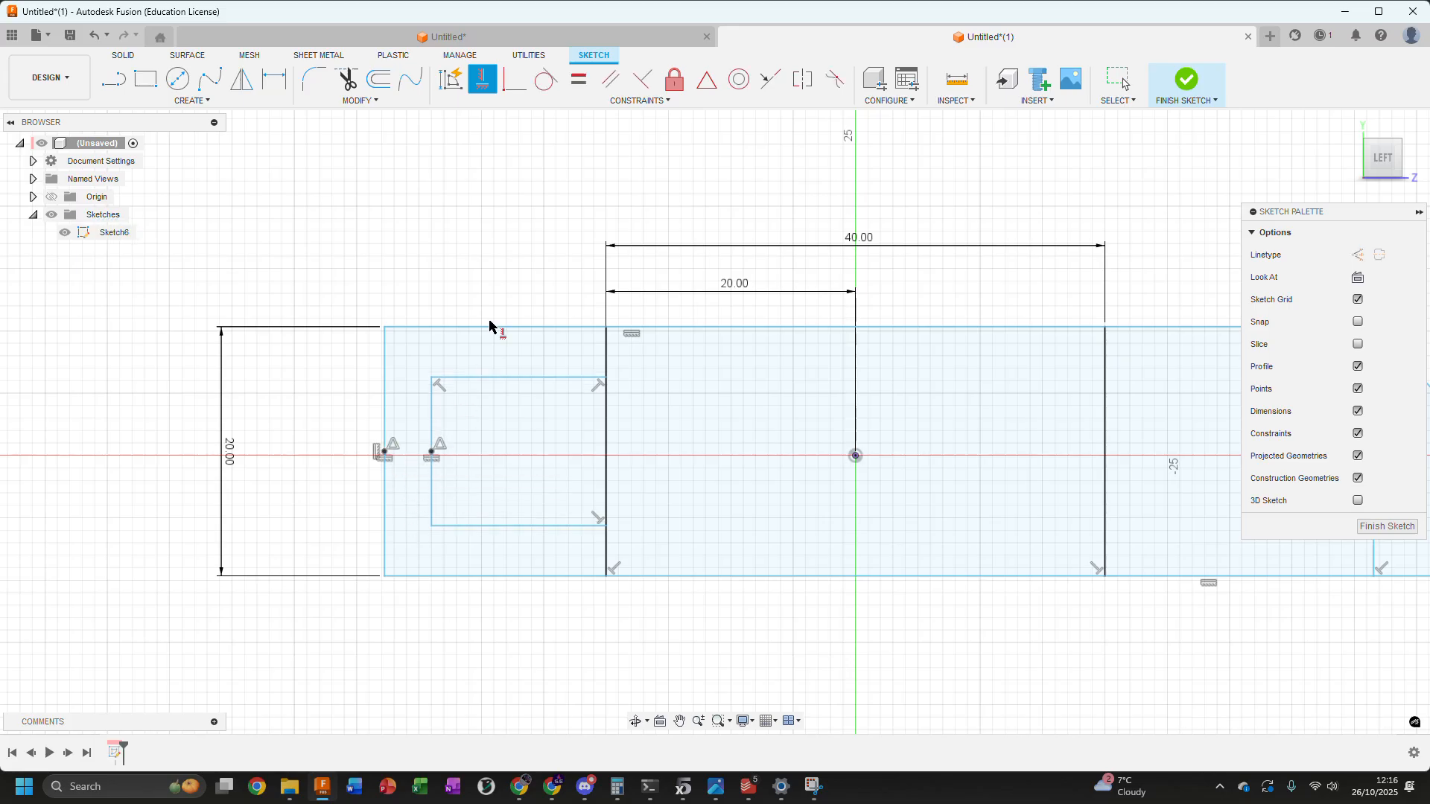
scroll(490, 311, "down", 2)
key("Escape")
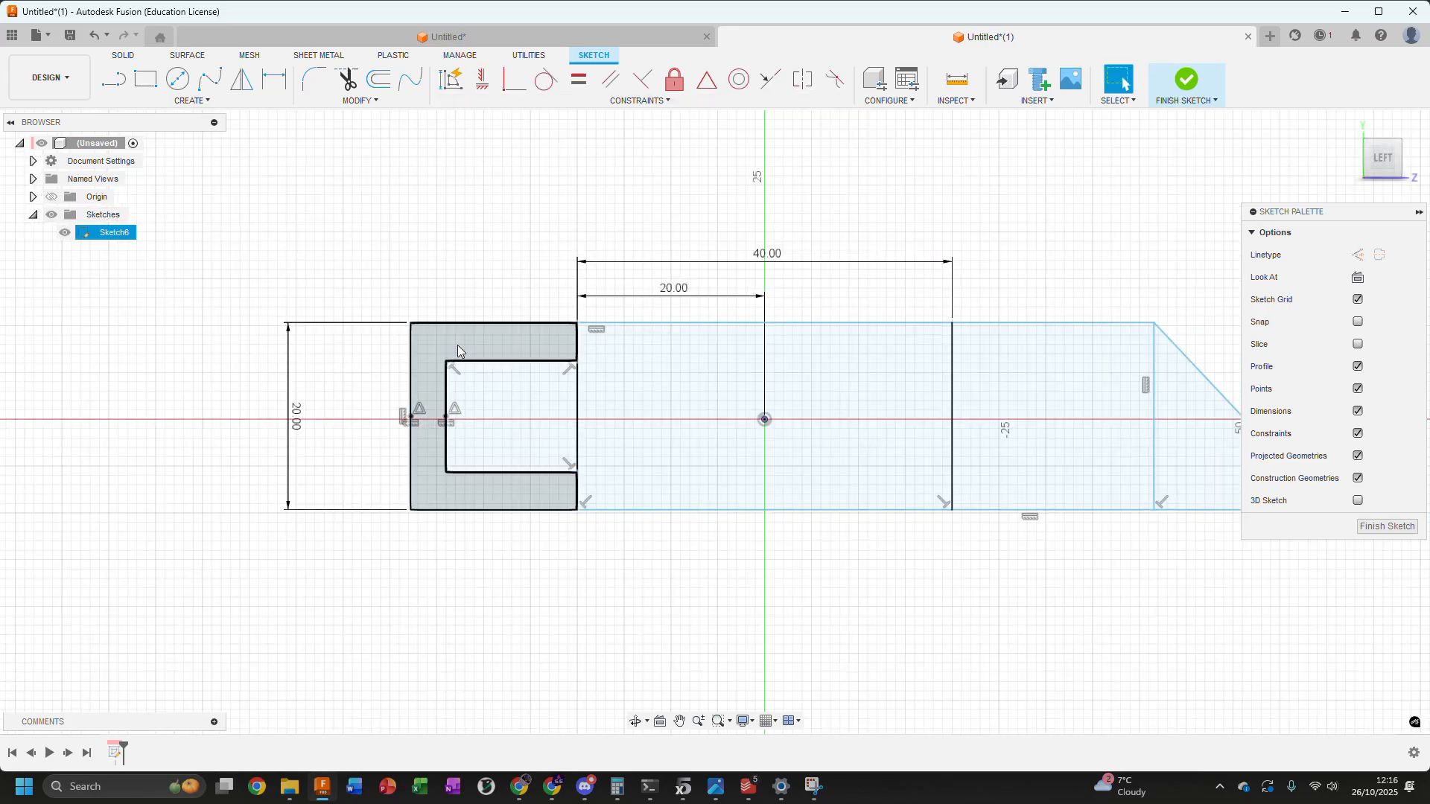
Dimension the left box's upper line at 10 mm
left_click(476, 361)
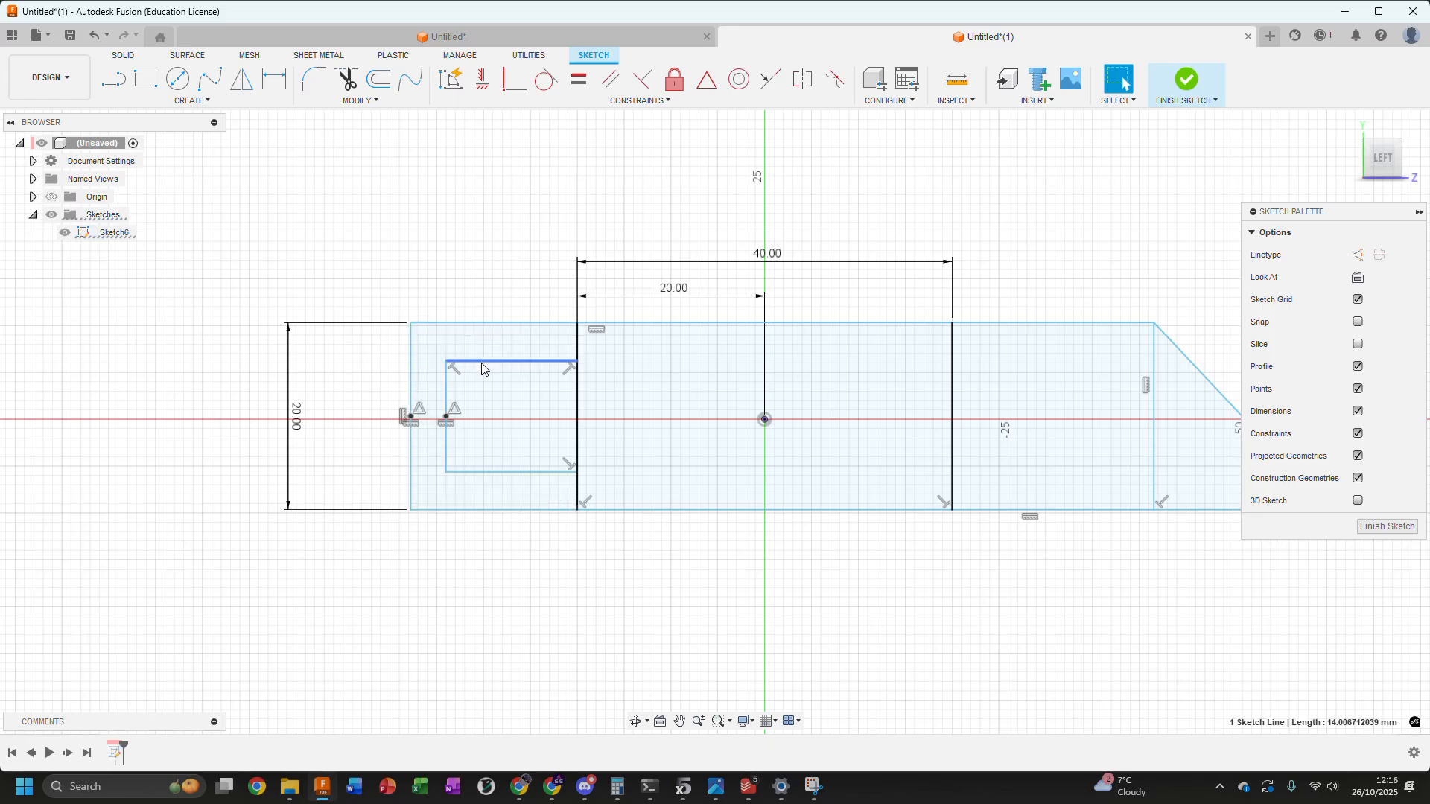
left_click(272, 81)
left_click(665, 281)
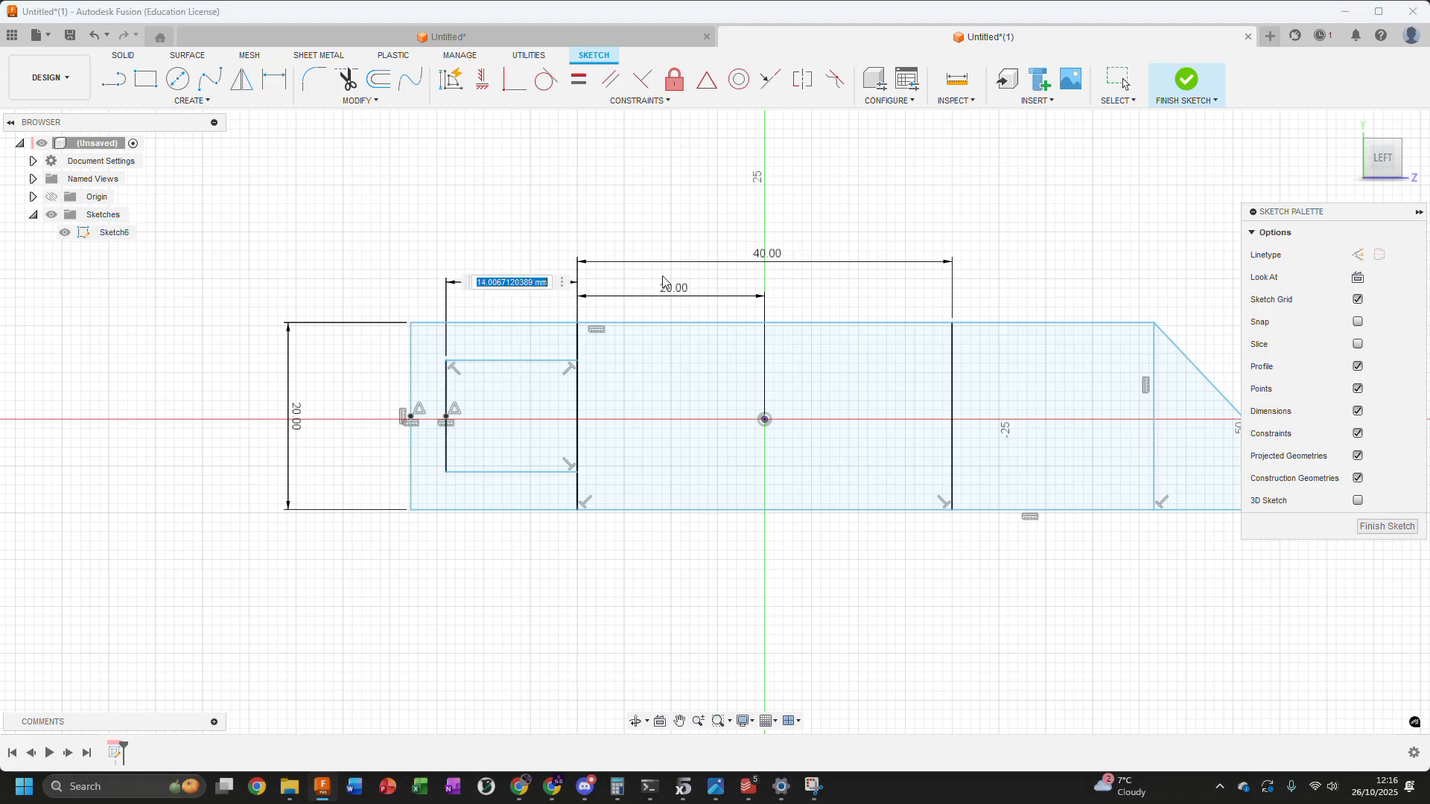
type("1")
key("Return")
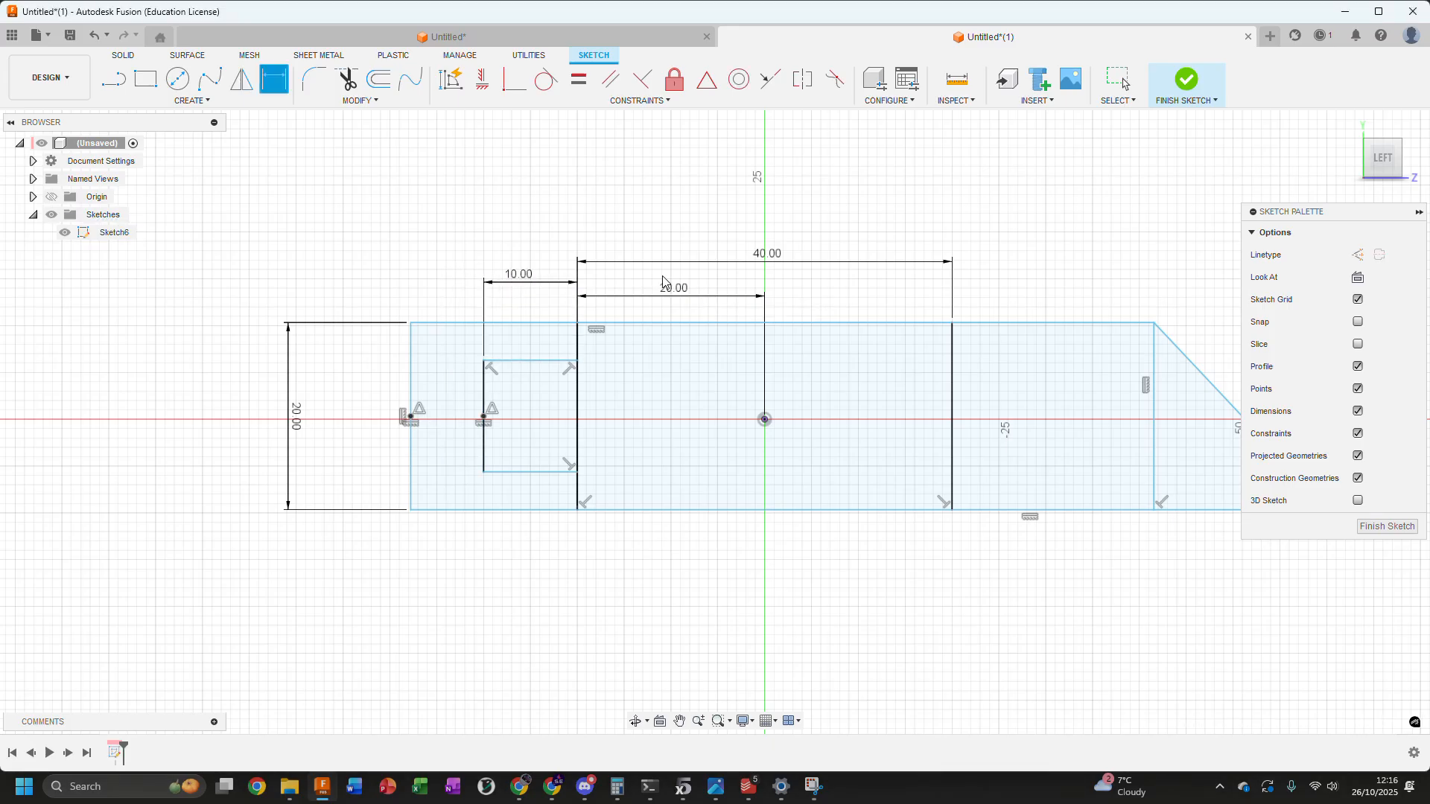
key("Escape")
Dimension the gap between the left box's outer line and the rectangle's left edge at 2.4 mm
left_click(485, 390)
key("d")
left_click(411, 377)
left_click(358, 285)
type("2.4")
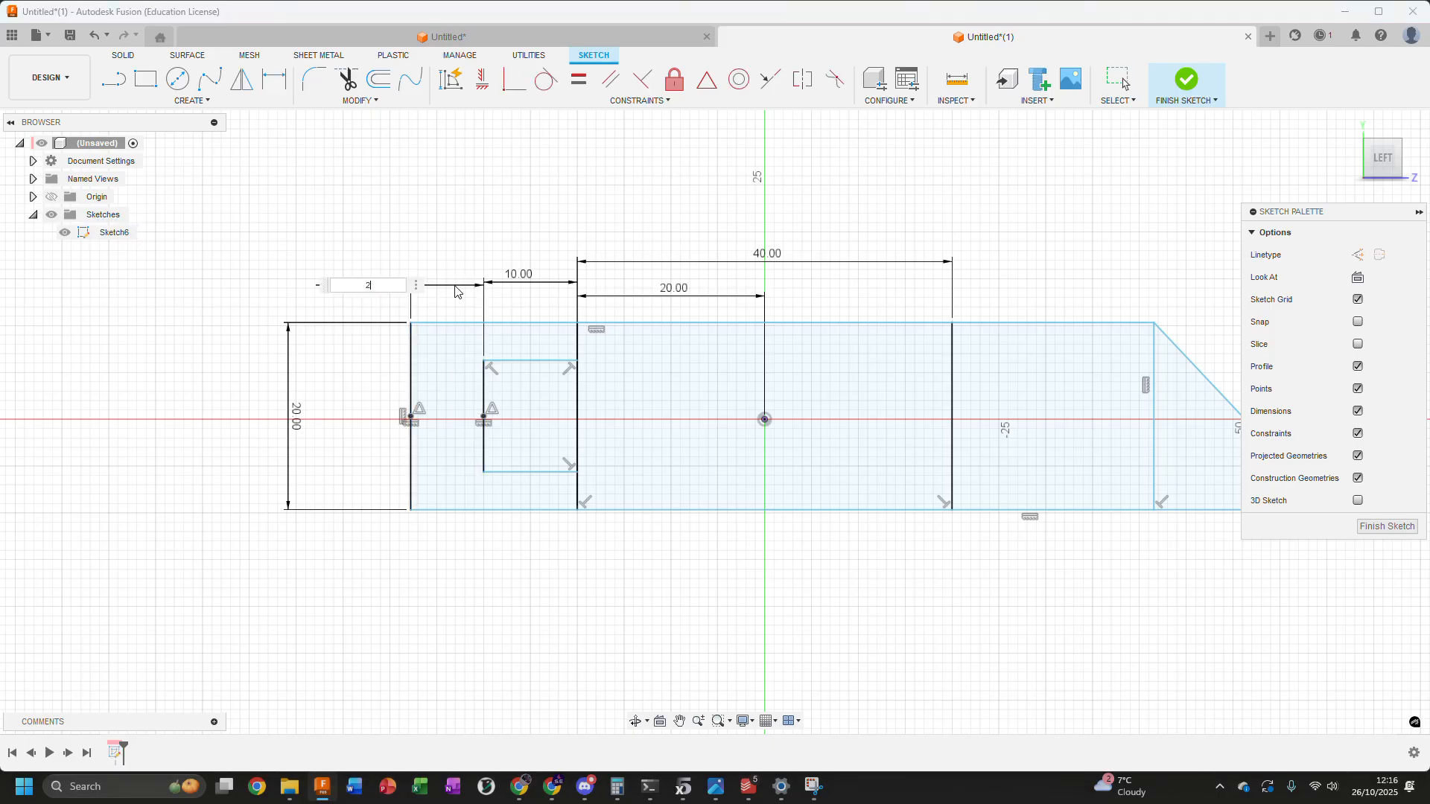
key("Return")
middle_click_drag(885, 233, 747, 247)
key("Escape")
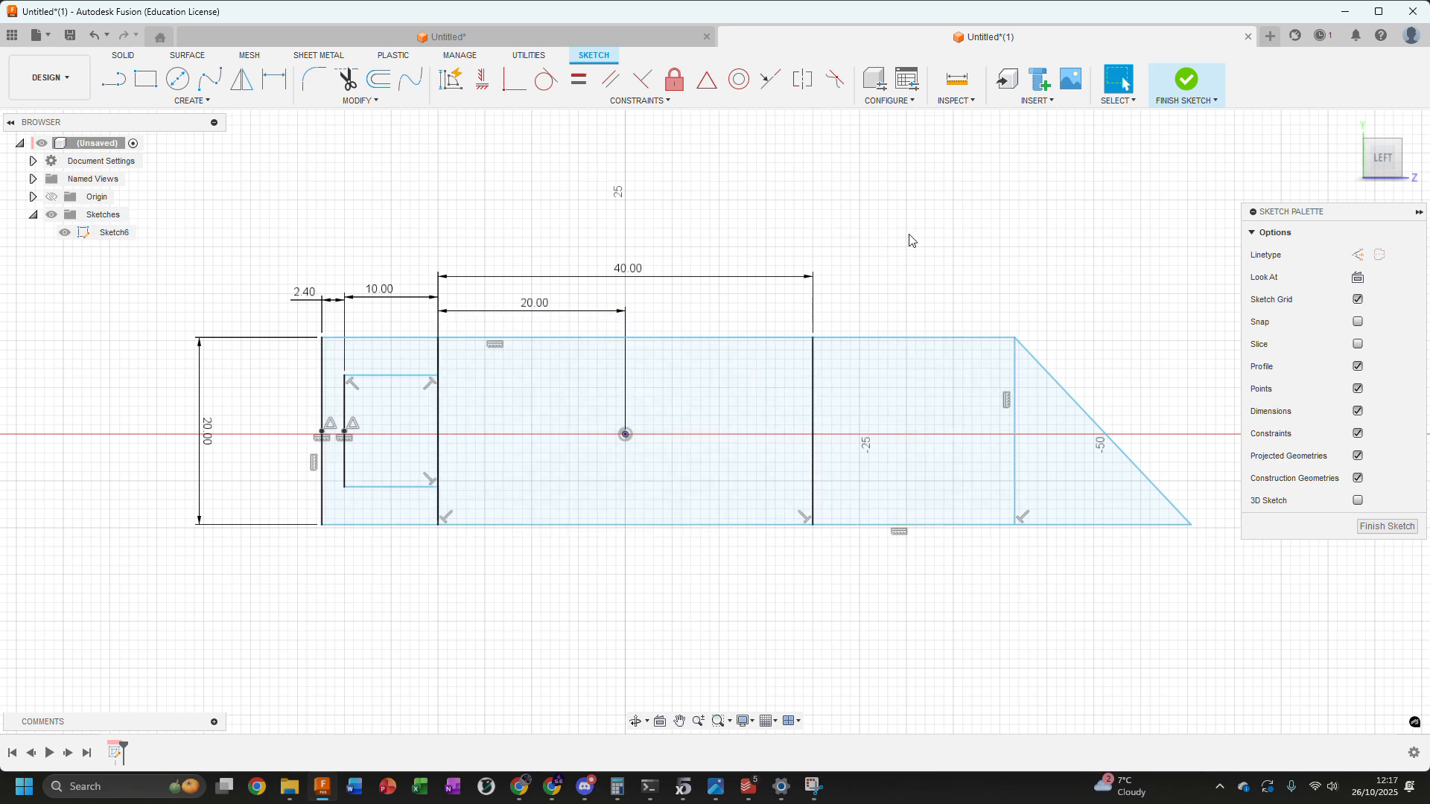
Draw a three-line box outline about 16 mm wide inside the right section, with its open side against the right inner vertical line
left_click(113, 79)
left_click(814, 365)
left_click(965, 365)
left_click(965, 490)
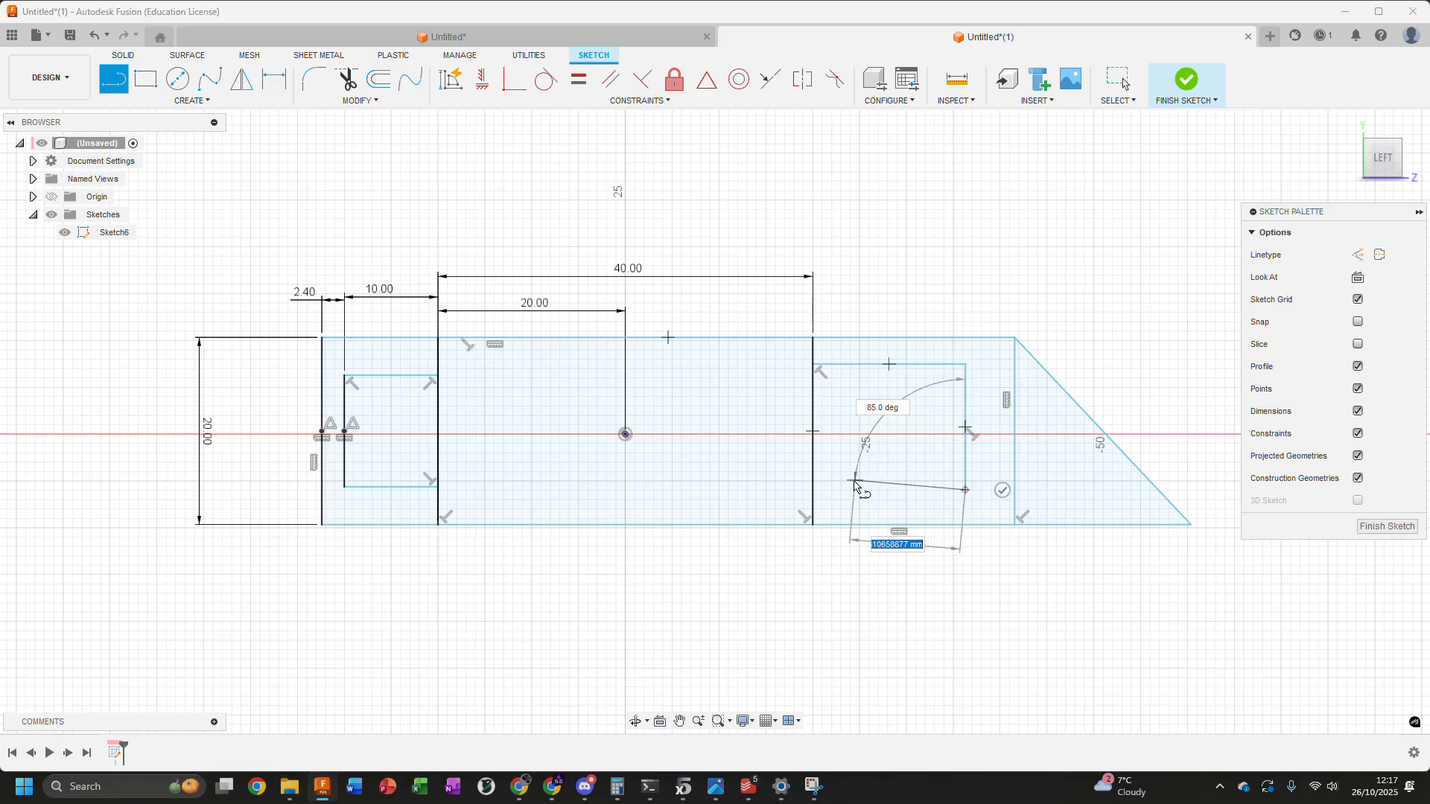
left_click(817, 493)
key("Escape")
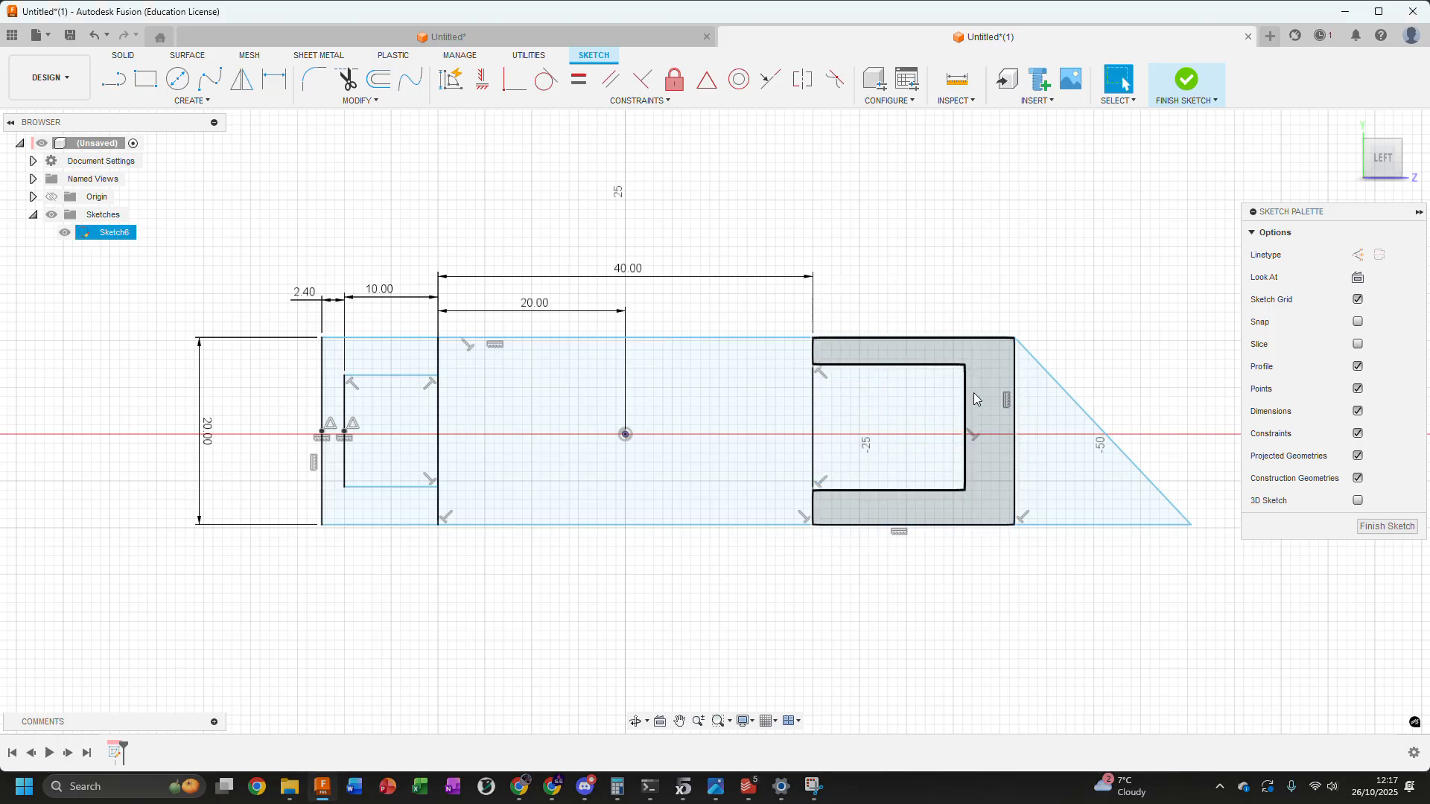
Apply an equal constraint between the upper lines of the right and left boxes
left_click(901, 365)
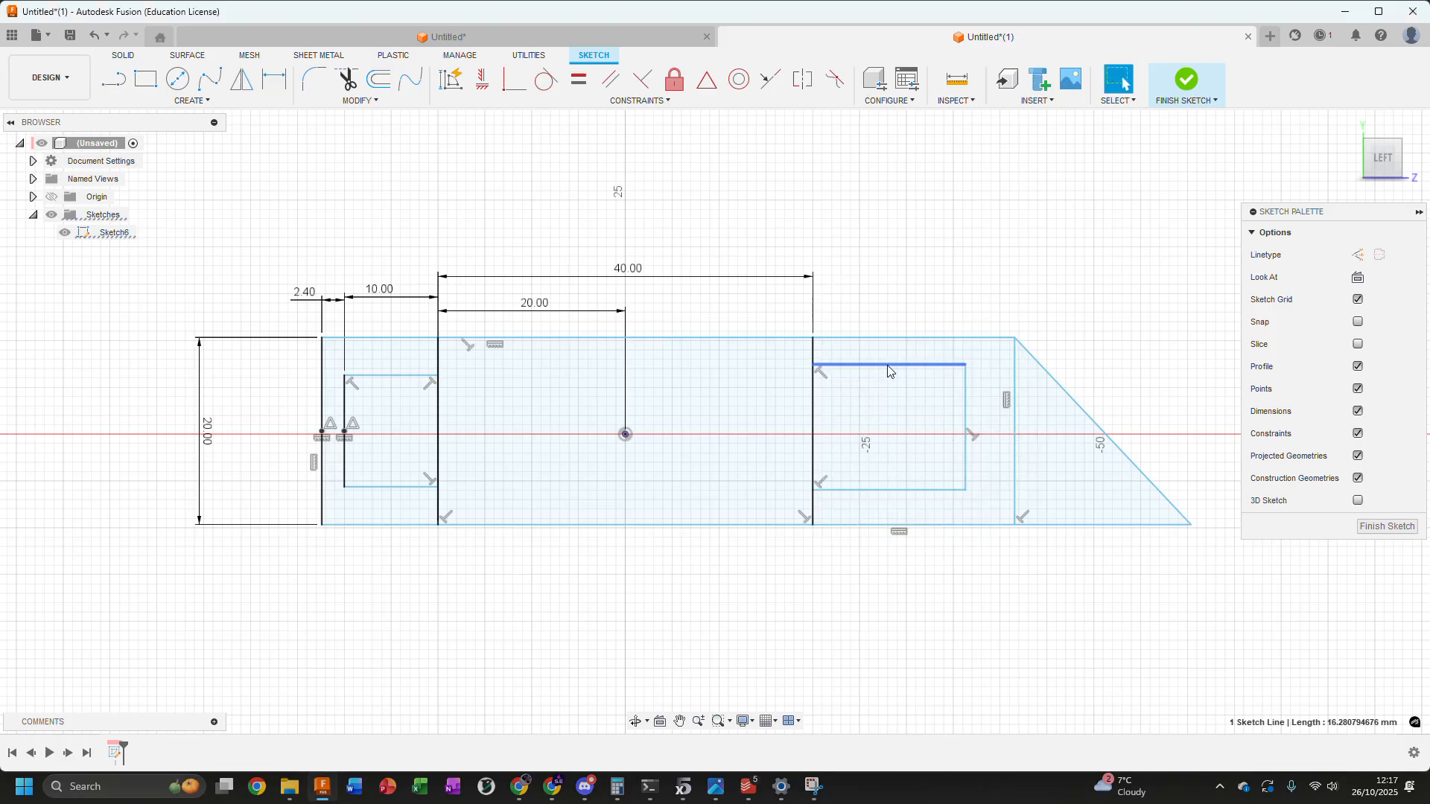
left_click(574, 82)
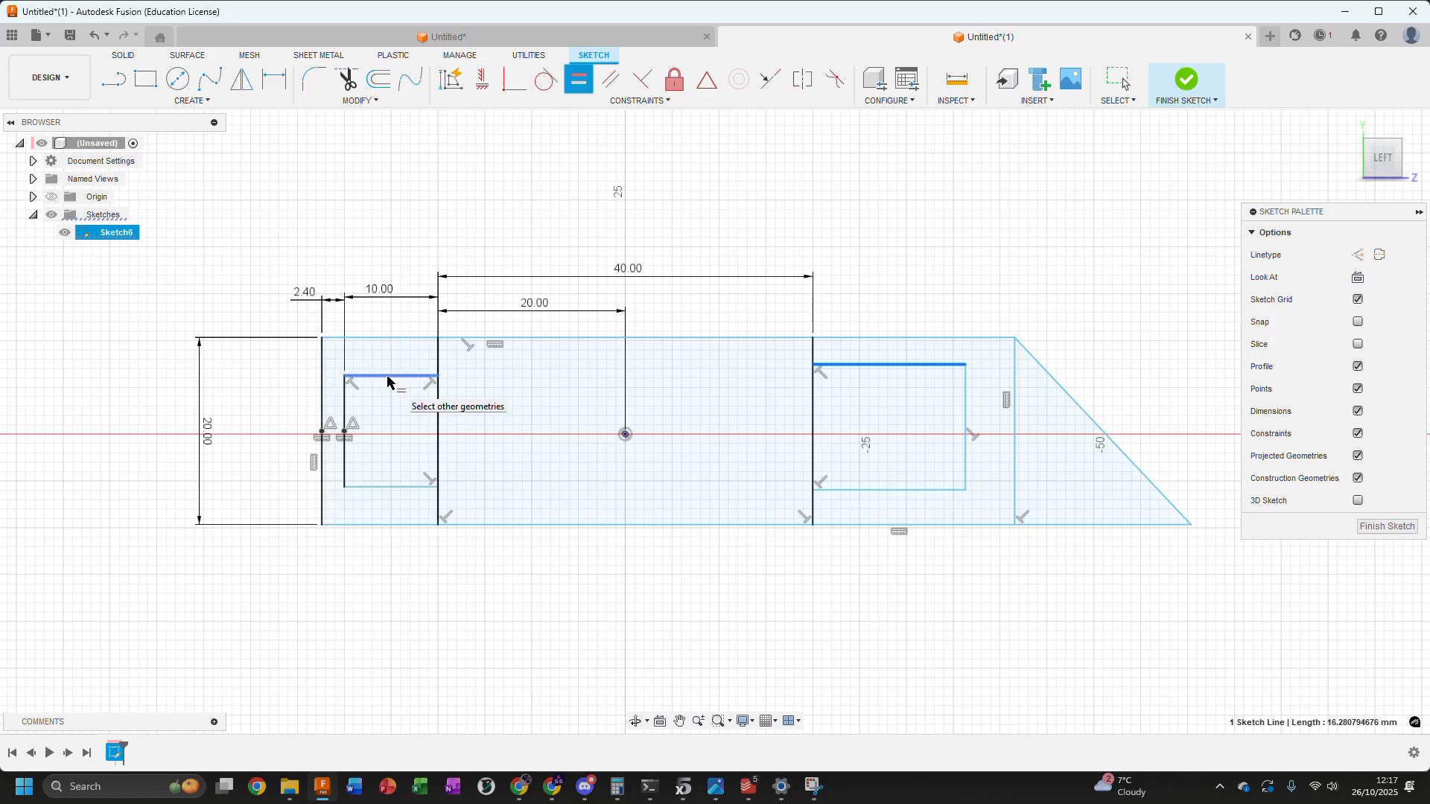
left_click(388, 377)
key("Escape")
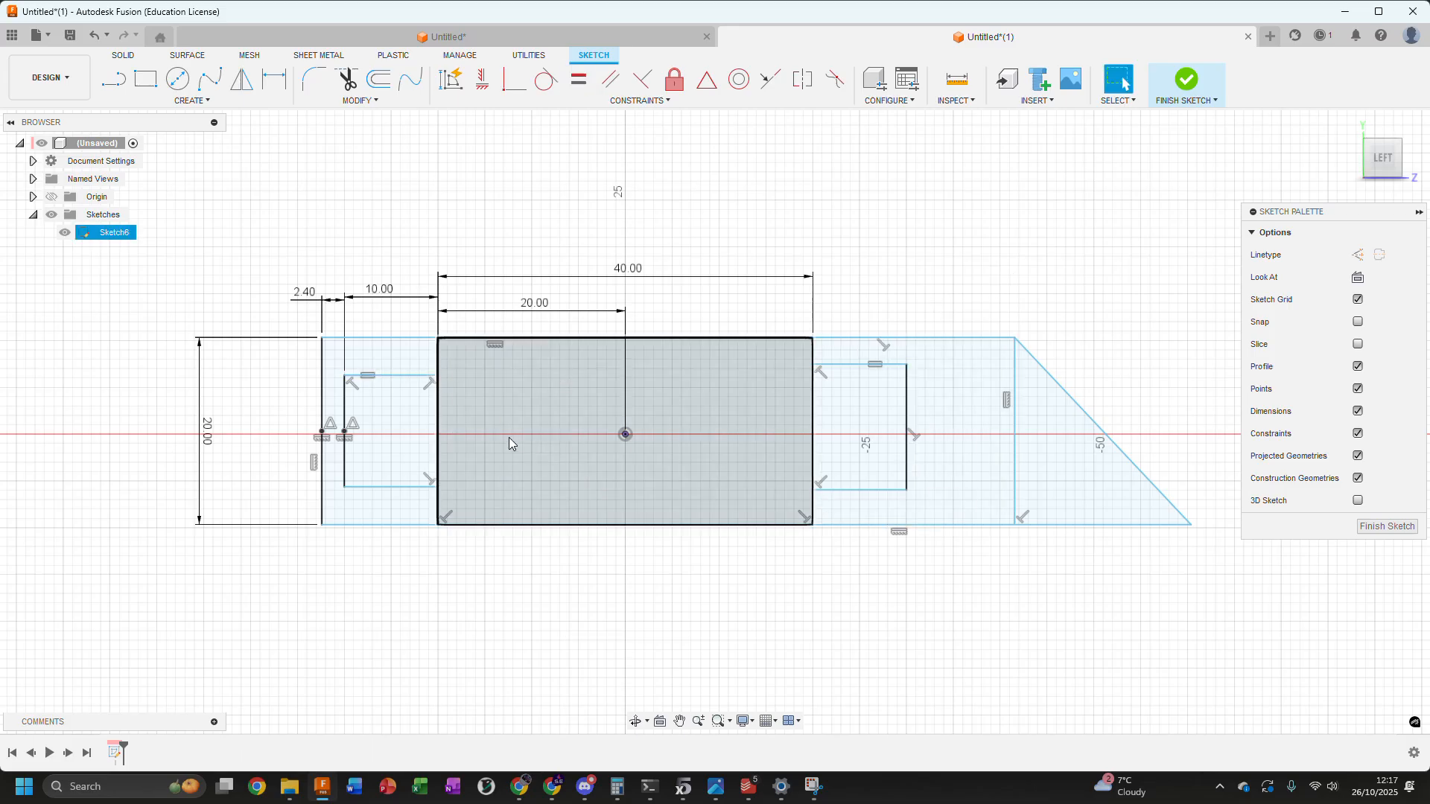
left_click(906, 417)
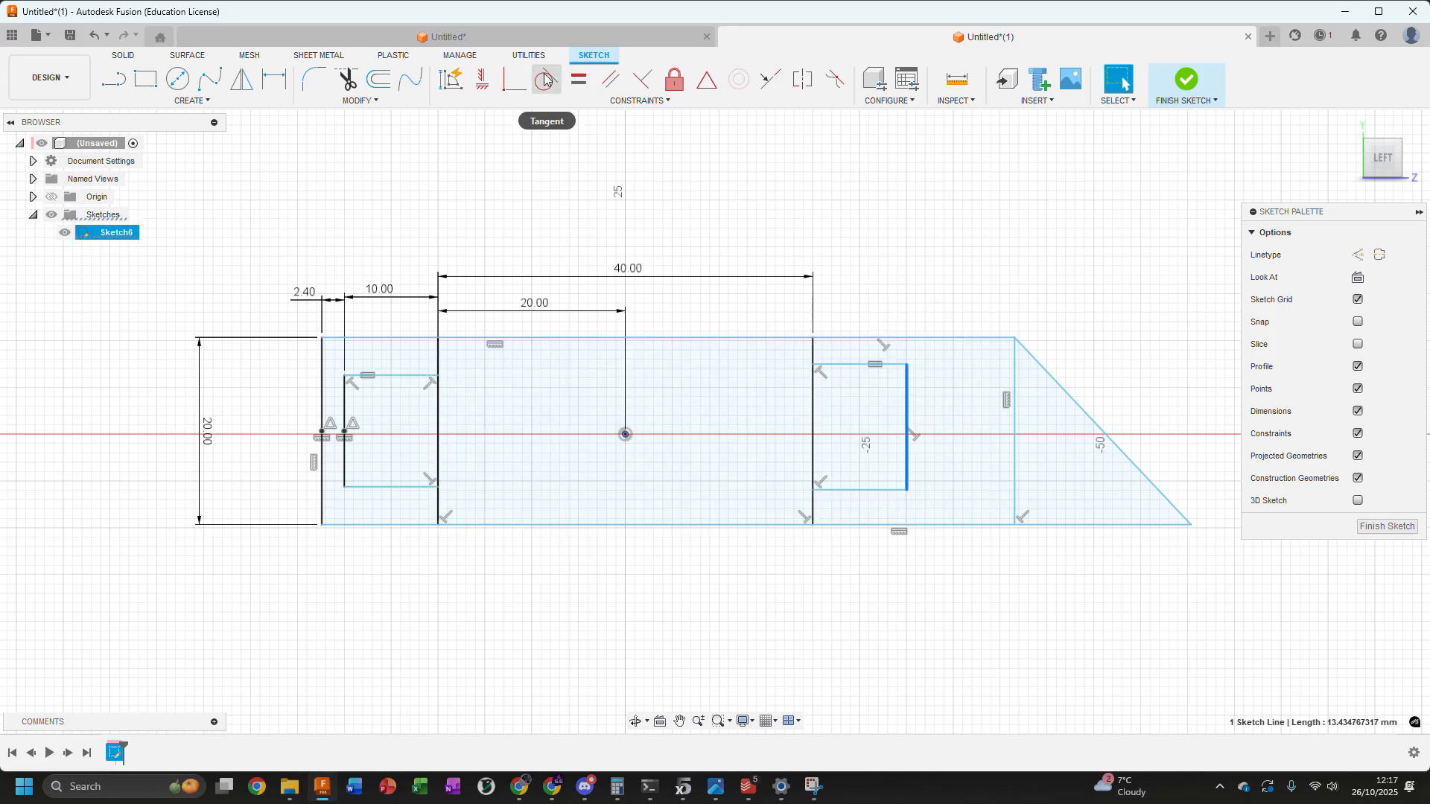
left_click(578, 80)
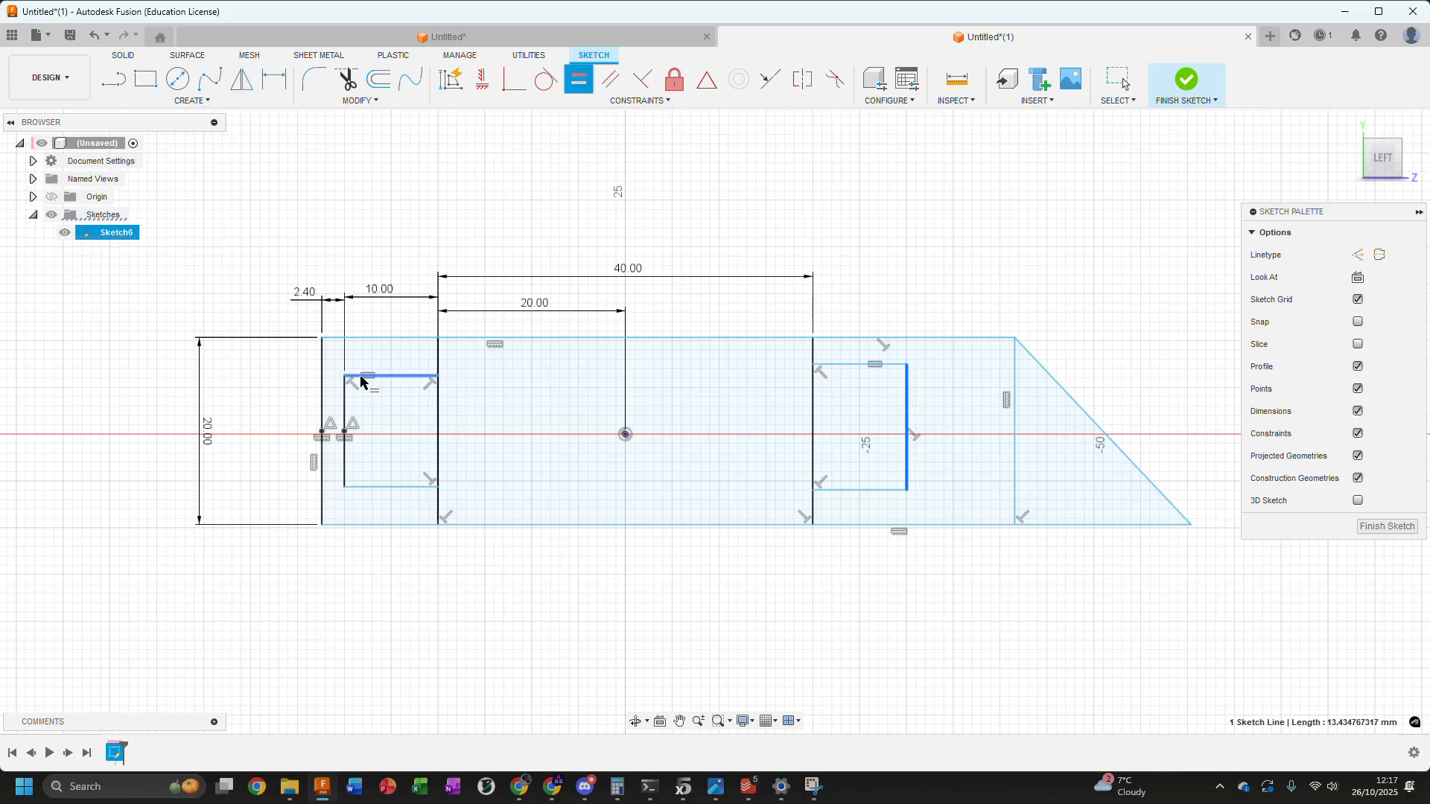
key("Escape")
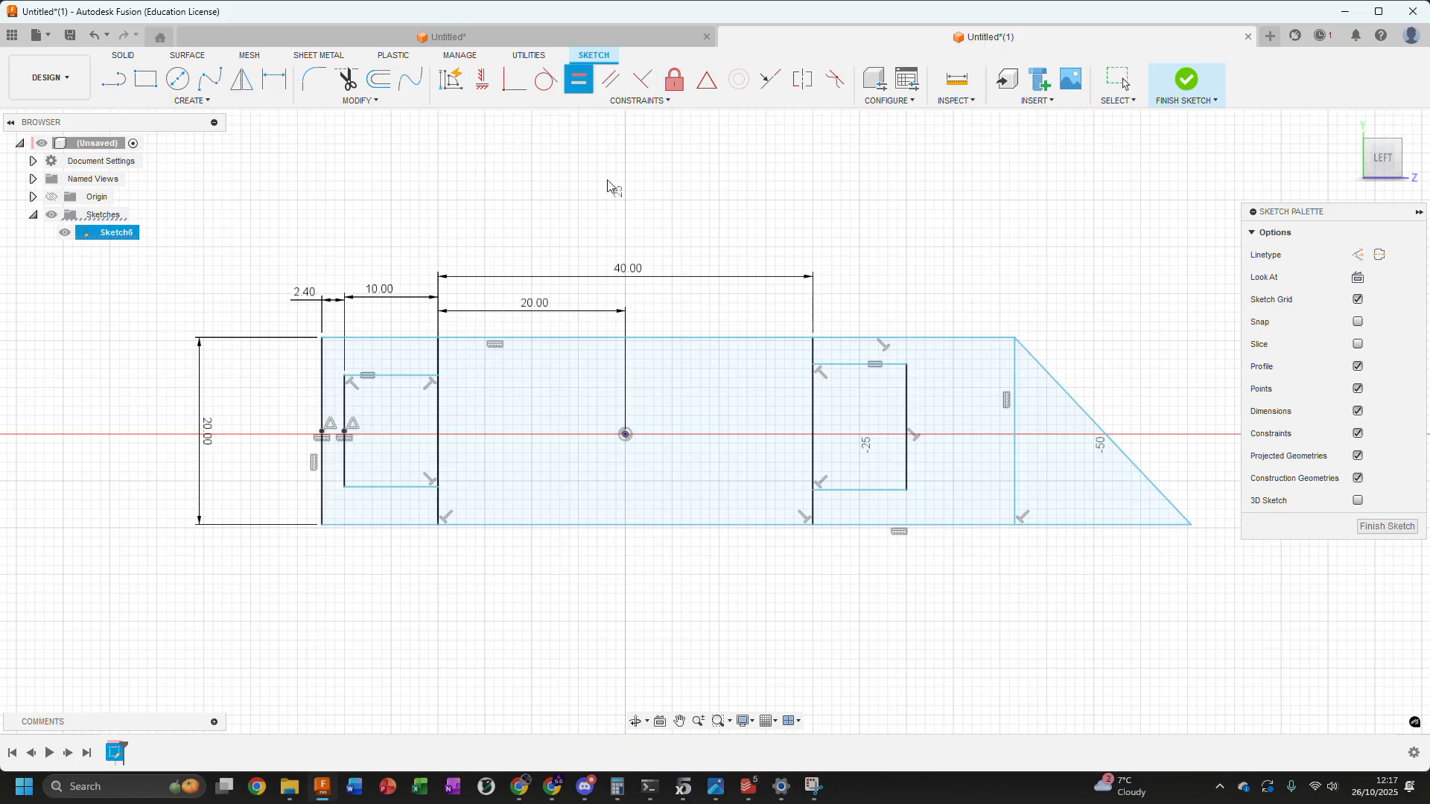
Dimension the left box's outer vertical line at 12 mm
mouse_move(387, 376)
left_mouse_down()
mouse_move(387, 347)
mouse_move(387, 367)
left_mouse_up()
left_click(908, 257)
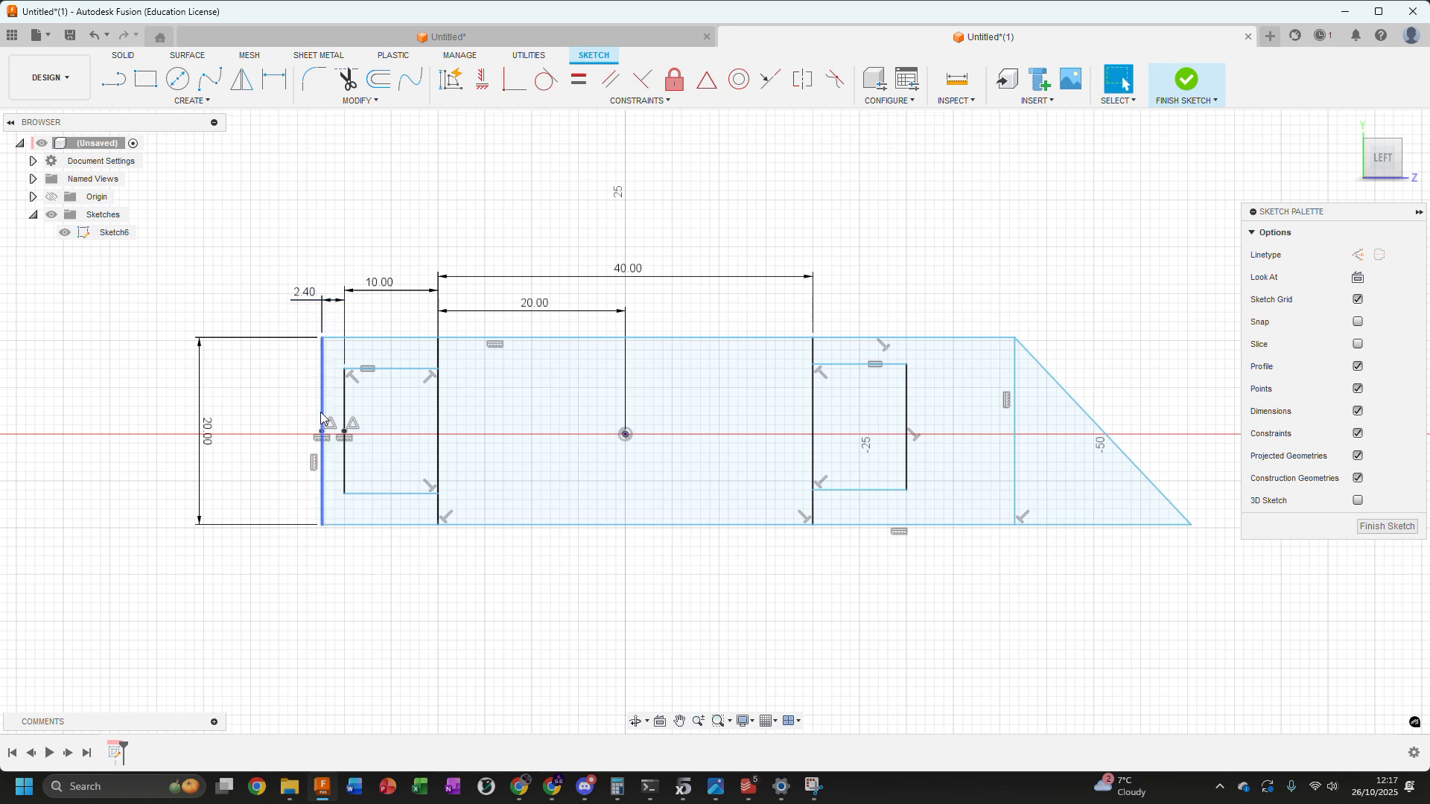
left_click(346, 405)
key("d")
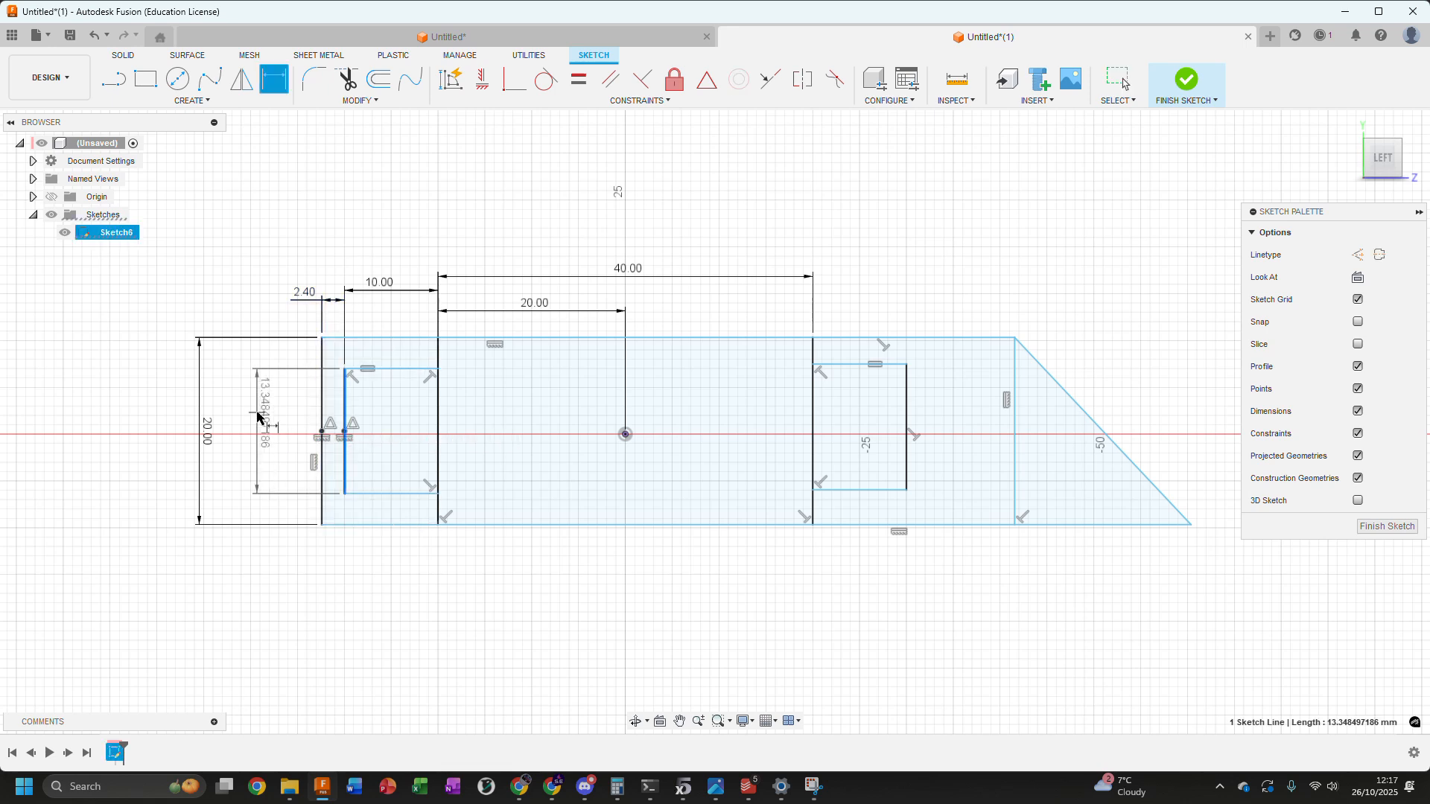
left_click(257, 415)
type("12")
key("Return")
key("Escape")
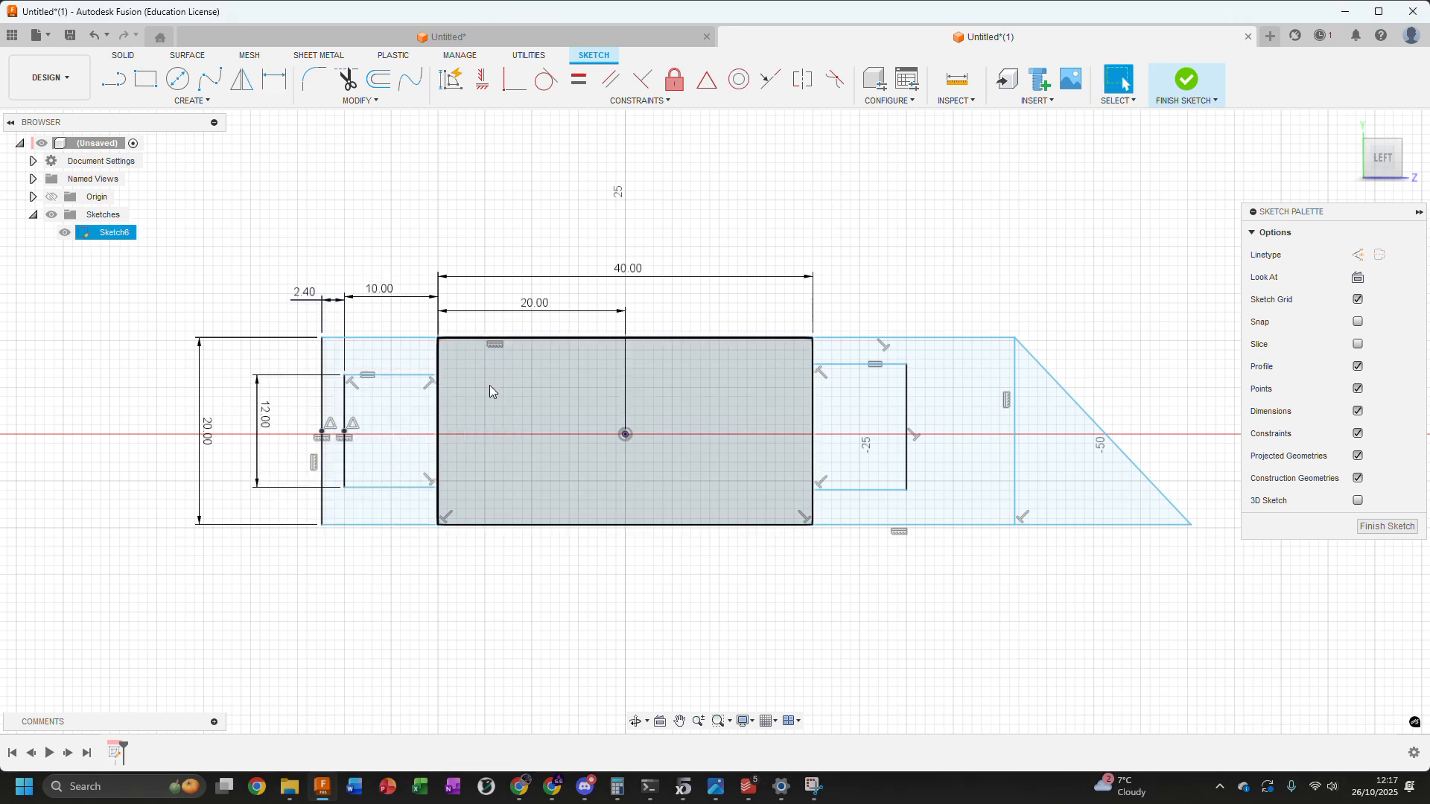
Try to dimension the gap between the left box's lower line and the rectangle's lower edge
left_click(353, 489)
key("d")
left_click(339, 524)
left_click(270, 574)
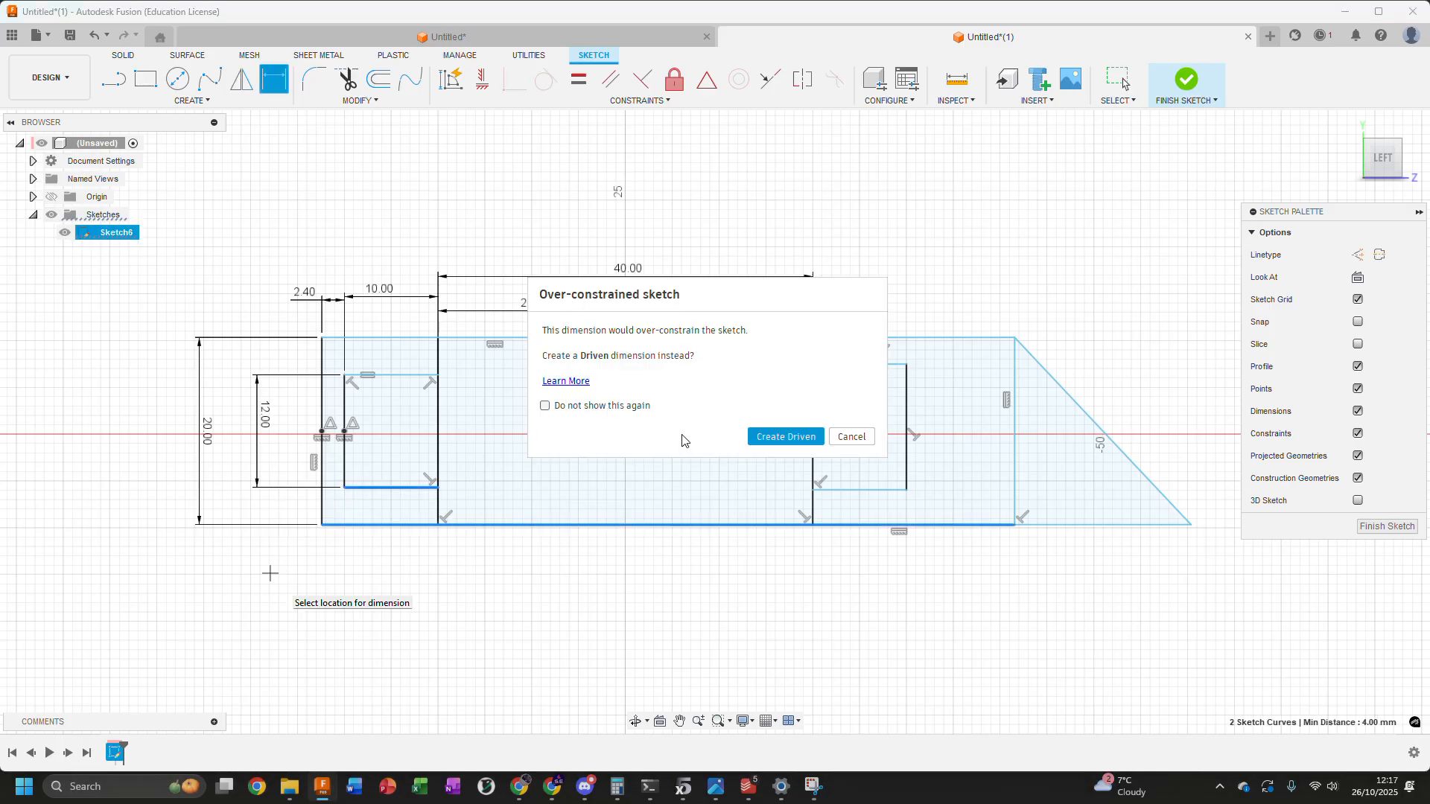
left_click(851, 437)
key("Escape")
Apply a horizontal constraint between the midpoint on the rectangle's left edge and the sketch origin
left_click_drag(369, 376, 389, 334)
mouse_move(378, 370)
left_mouse_down()
mouse_move(377, 320)
mouse_move(355, 383)
mouse_move(359, 437)
mouse_move(377, 405)
mouse_move(377, 383)
mouse_move(372, 423)
mouse_move(373, 289)
mouse_move(372, 408)
left_mouse_up()
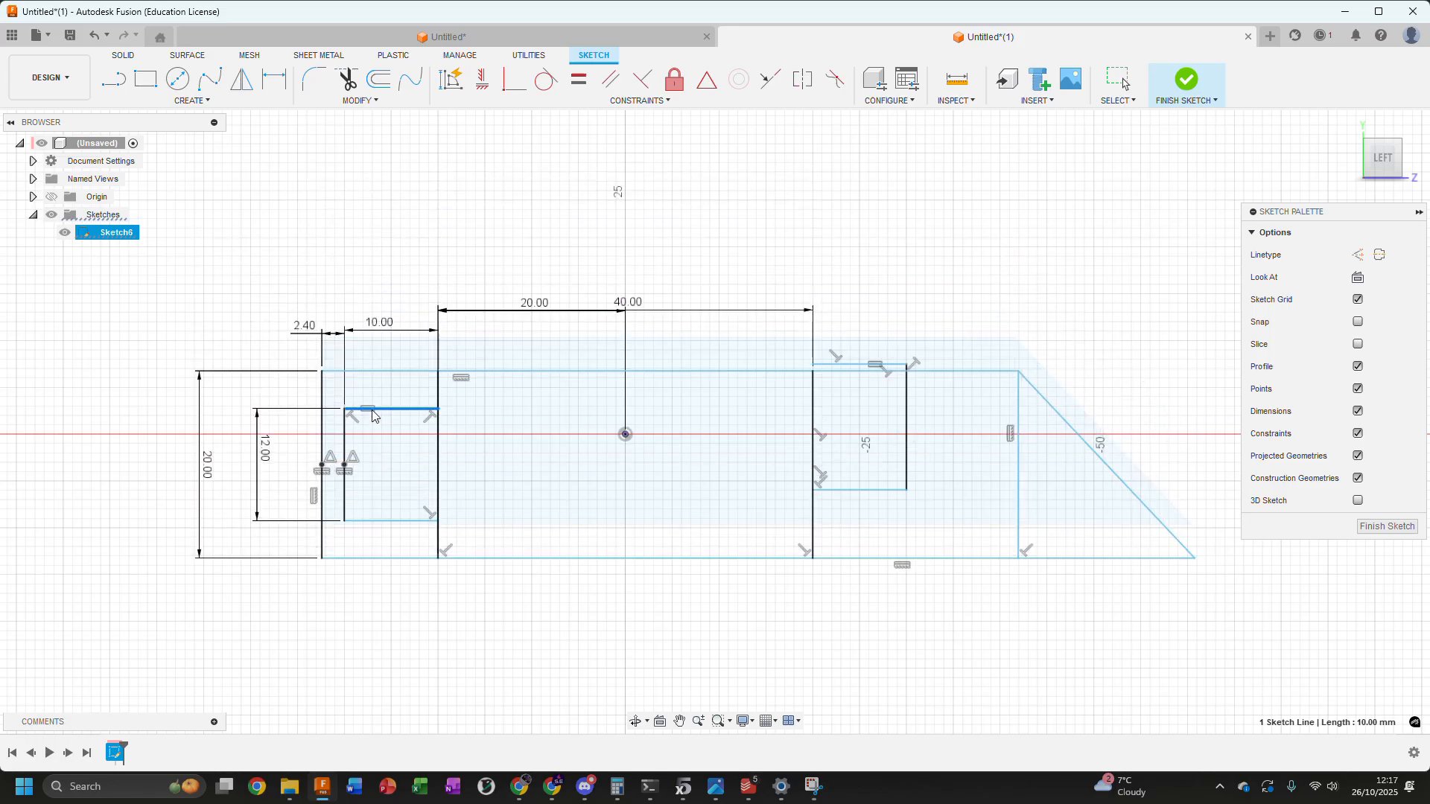
left_click(319, 473)
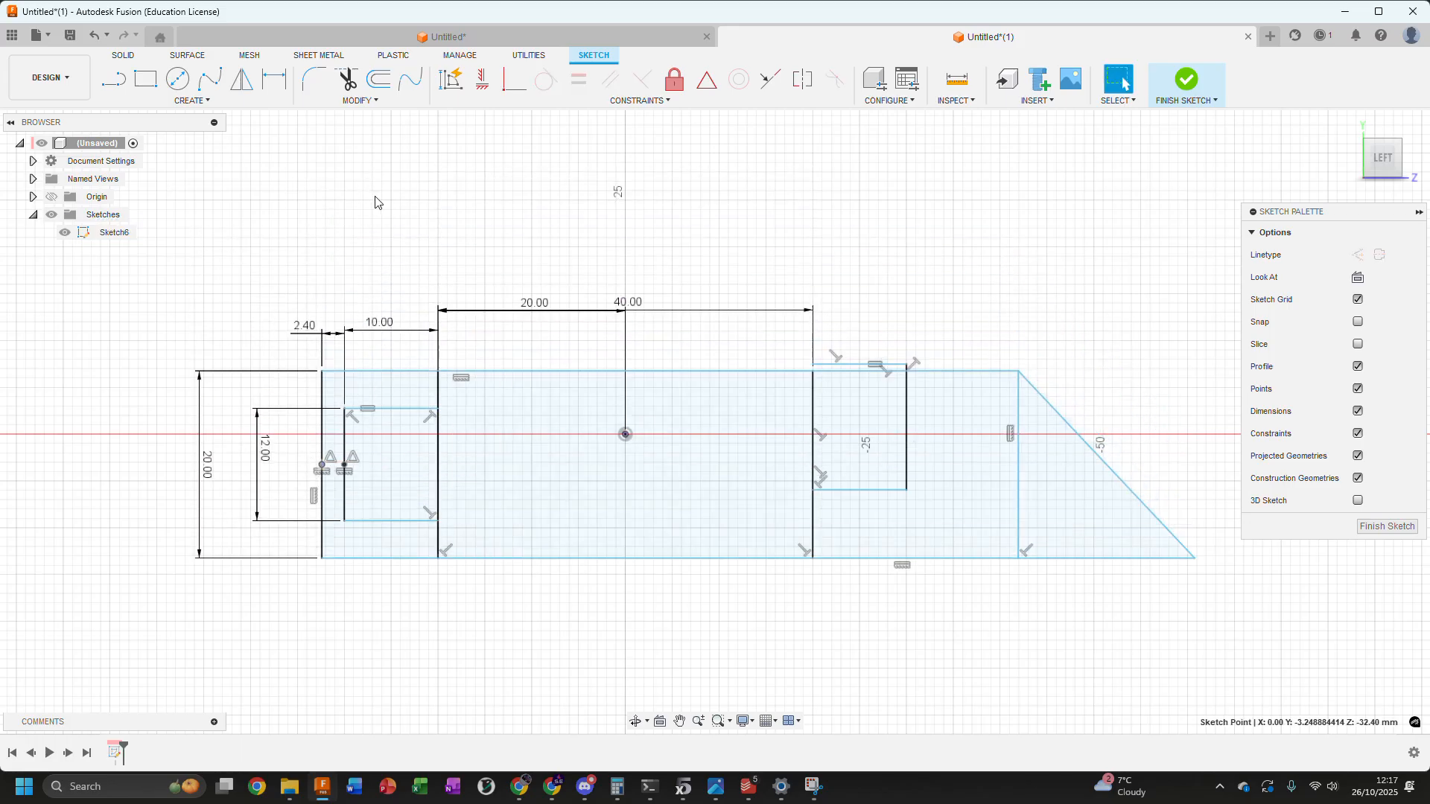
left_click(480, 80)
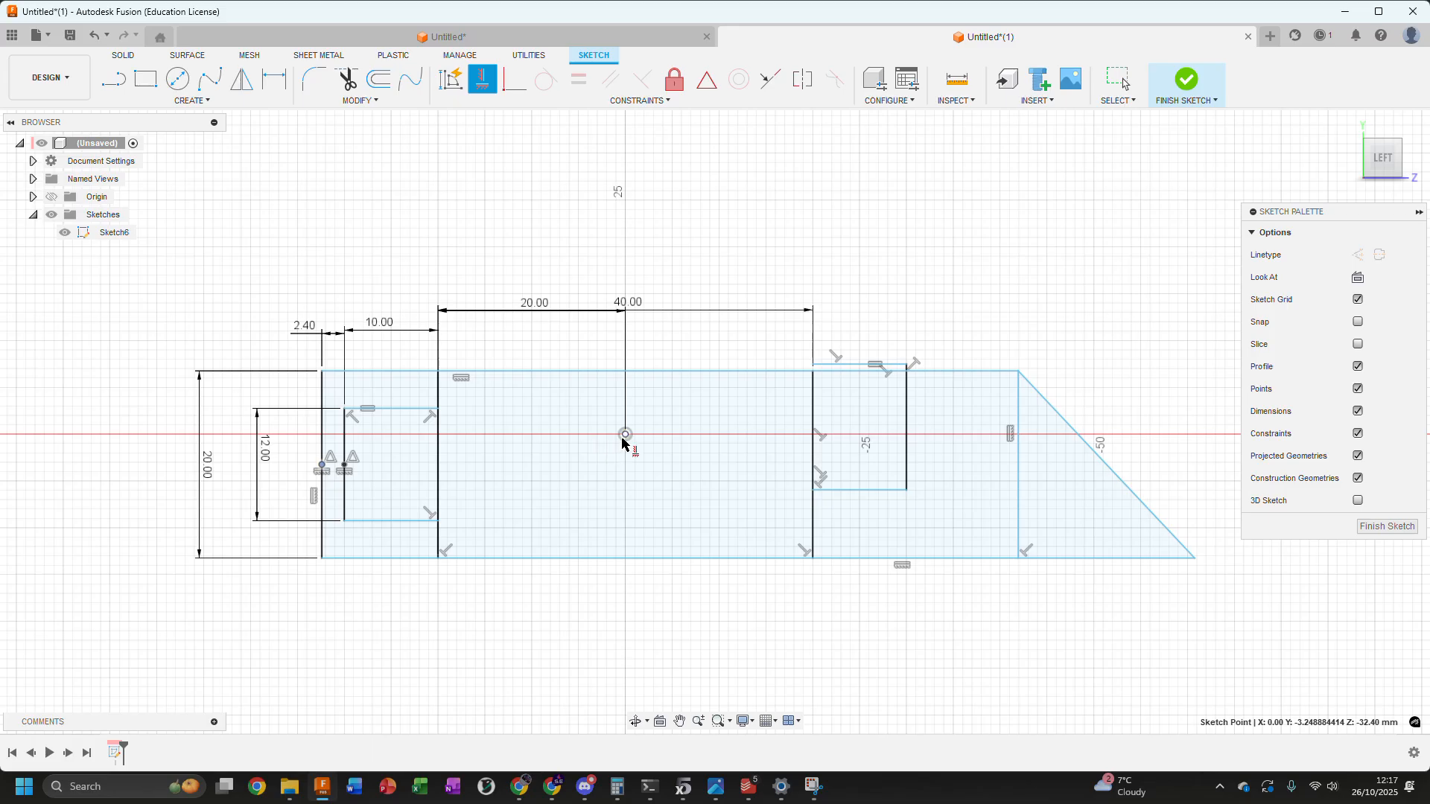
left_click(622, 439)
middle_click_drag(918, 209, 775, 243)
key("Escape")
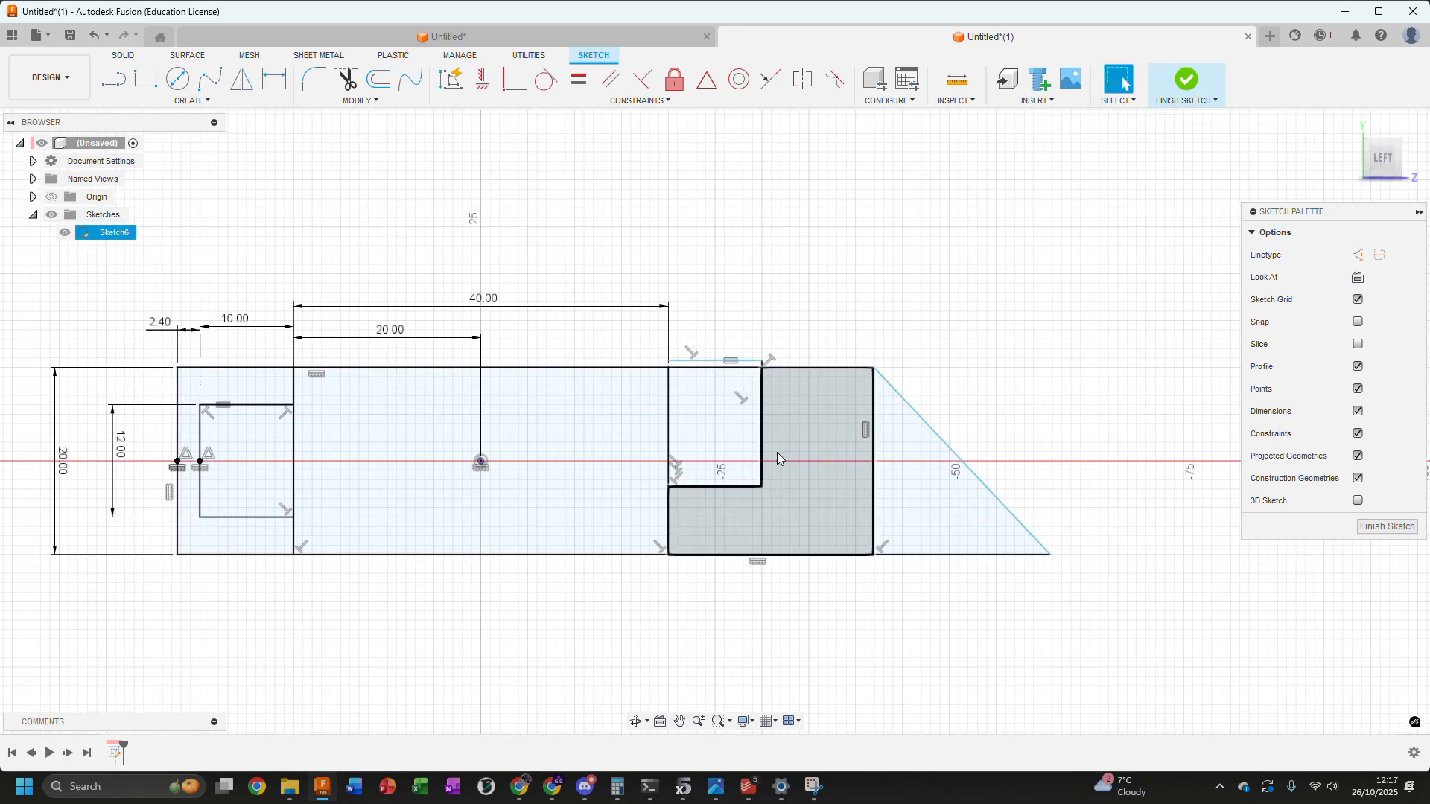
Reposition the right box's upper and lower lines within the right section and move the rectangle's right edge closer to the box
left_click(761, 432)
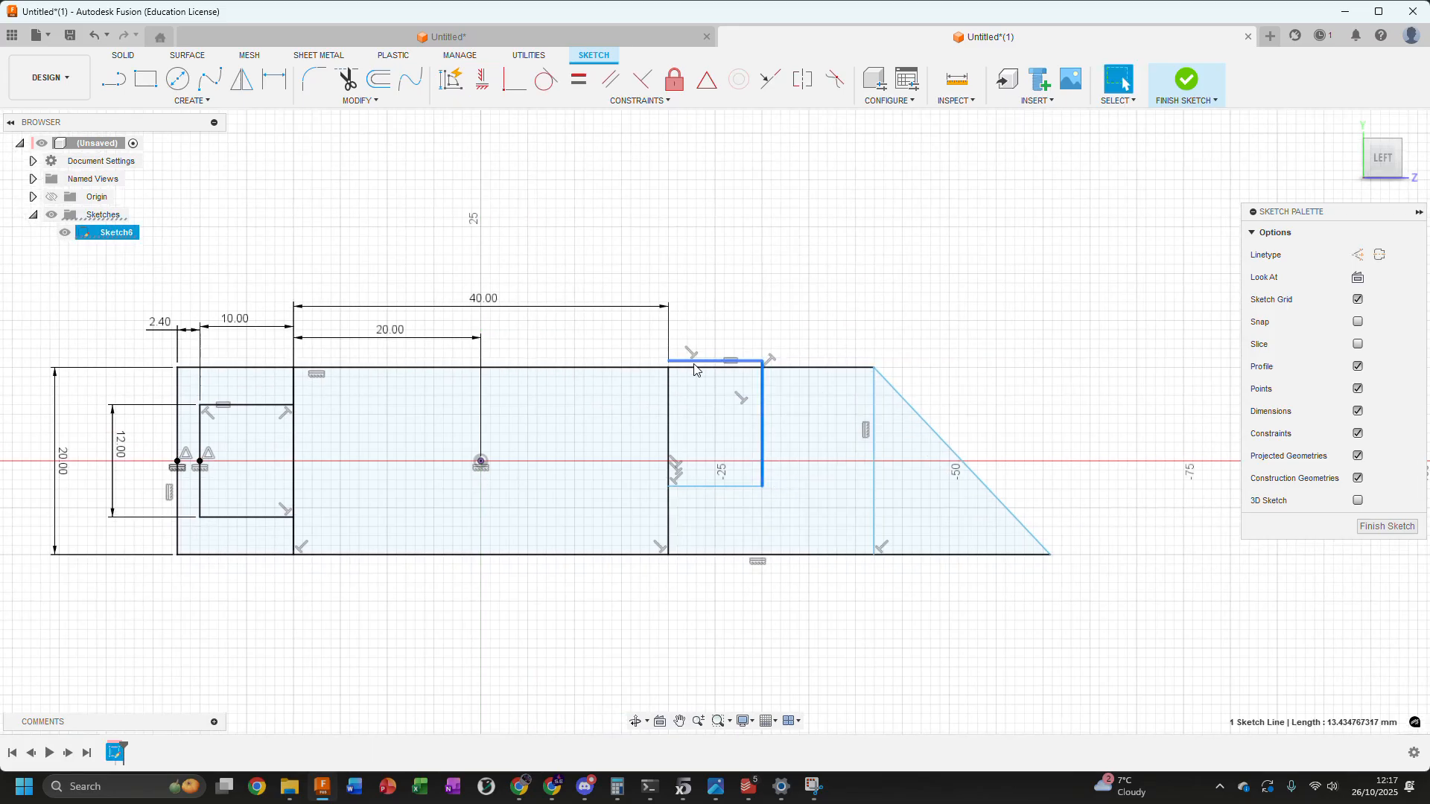
left_click_drag(694, 364, 694, 409)
left_click_drag(696, 487, 697, 520)
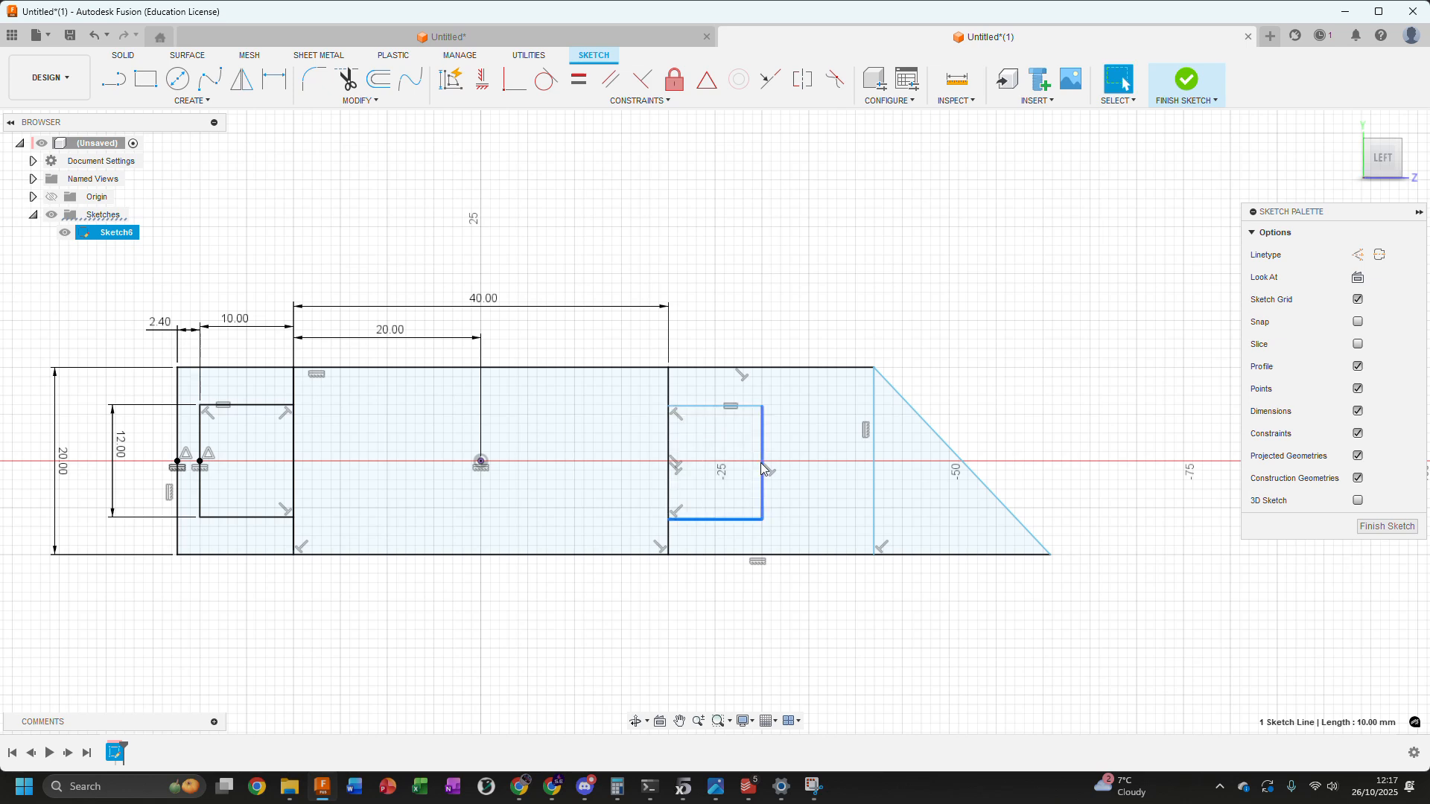
left_click(787, 463)
left_click_drag(873, 463, 784, 464)
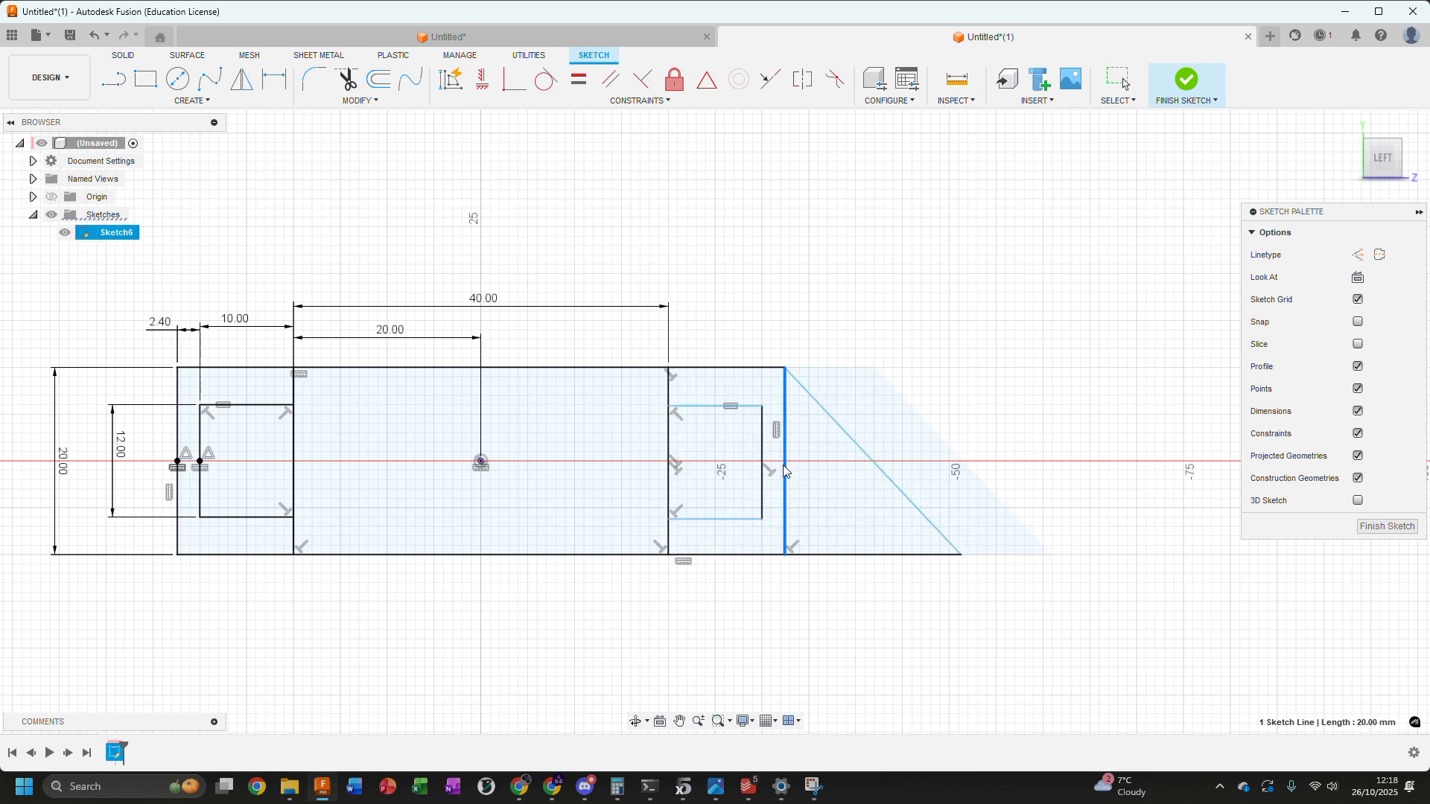
middle_click_drag(715, 265, 858, 213)
left_click_drag(945, 360, 949, 360)
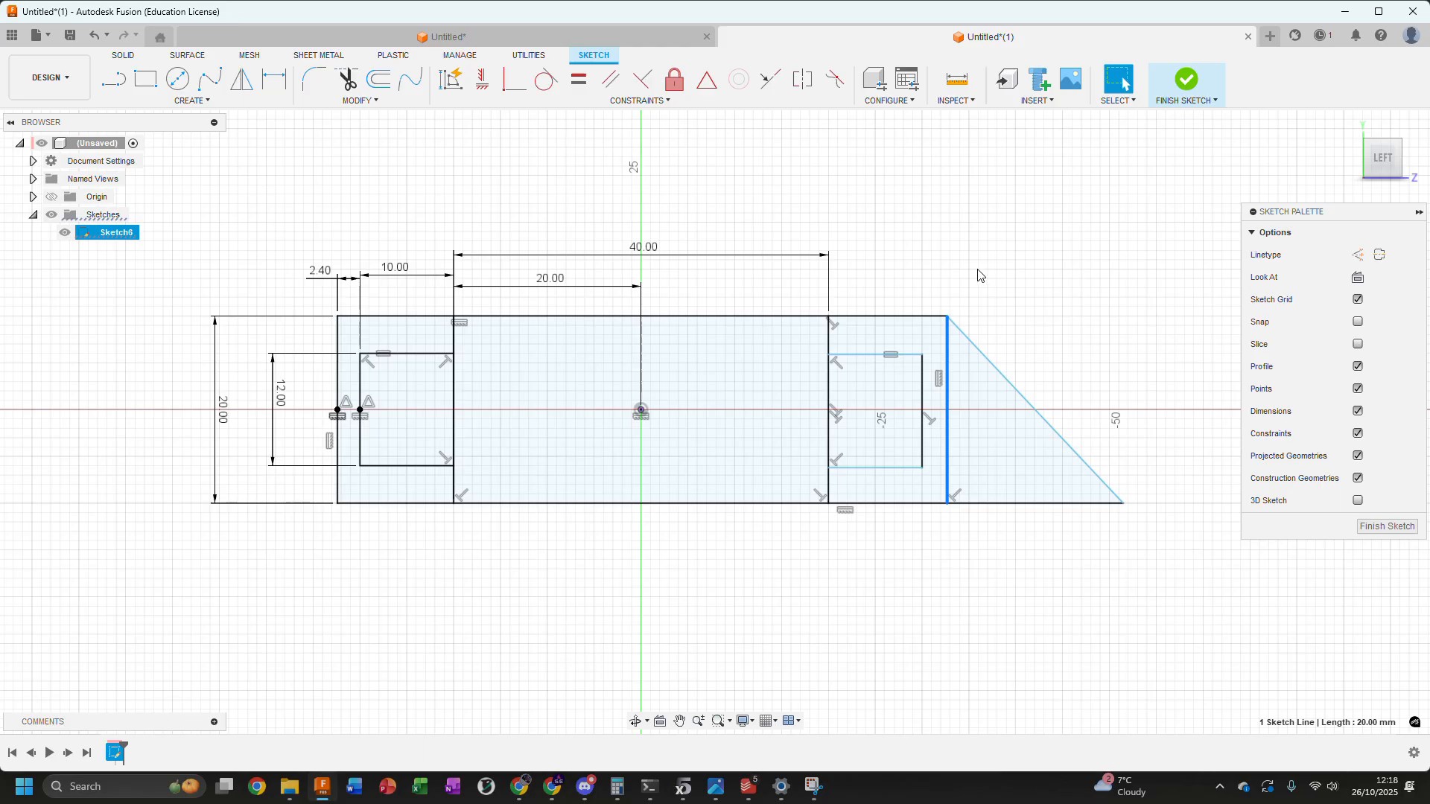
left_click(855, 270)
Apply an equal constraint between the outer vertical lines of the right and left boxes
left_click(922, 373)
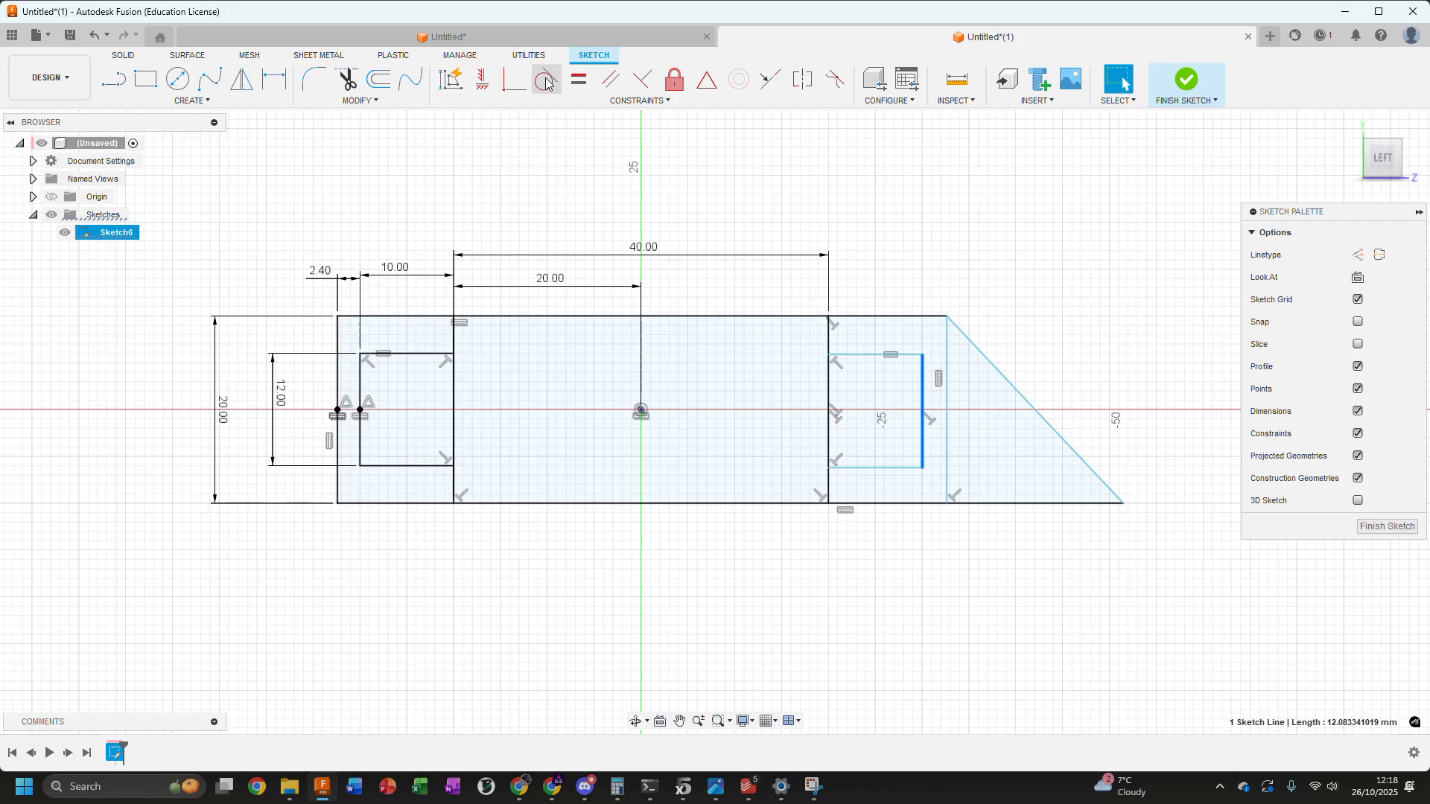
left_click(574, 80)
left_click(362, 382)
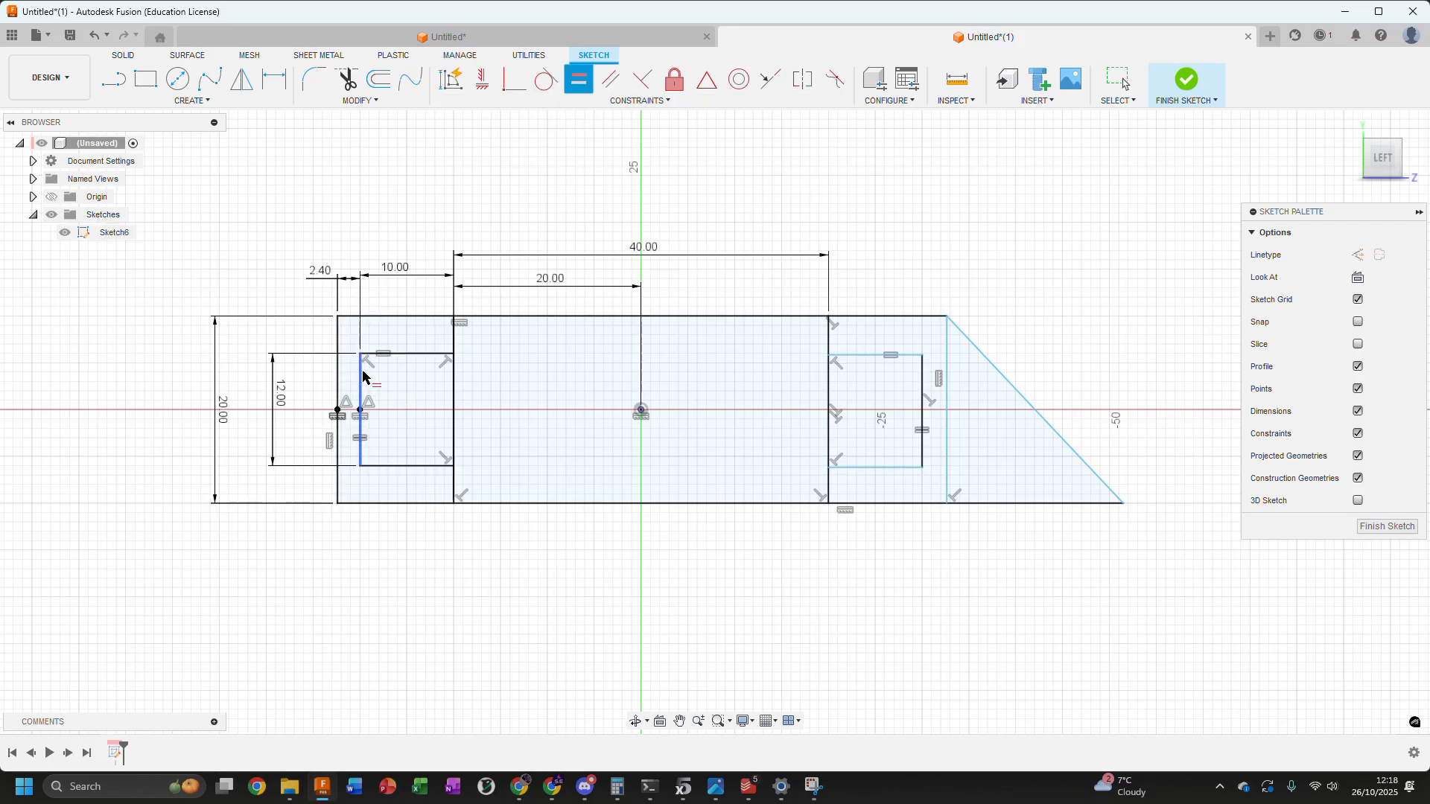
key("Escape")
Place a sketch point at the midpoint of the right box's outer vertical line
left_click_drag(947, 417, 959, 417)
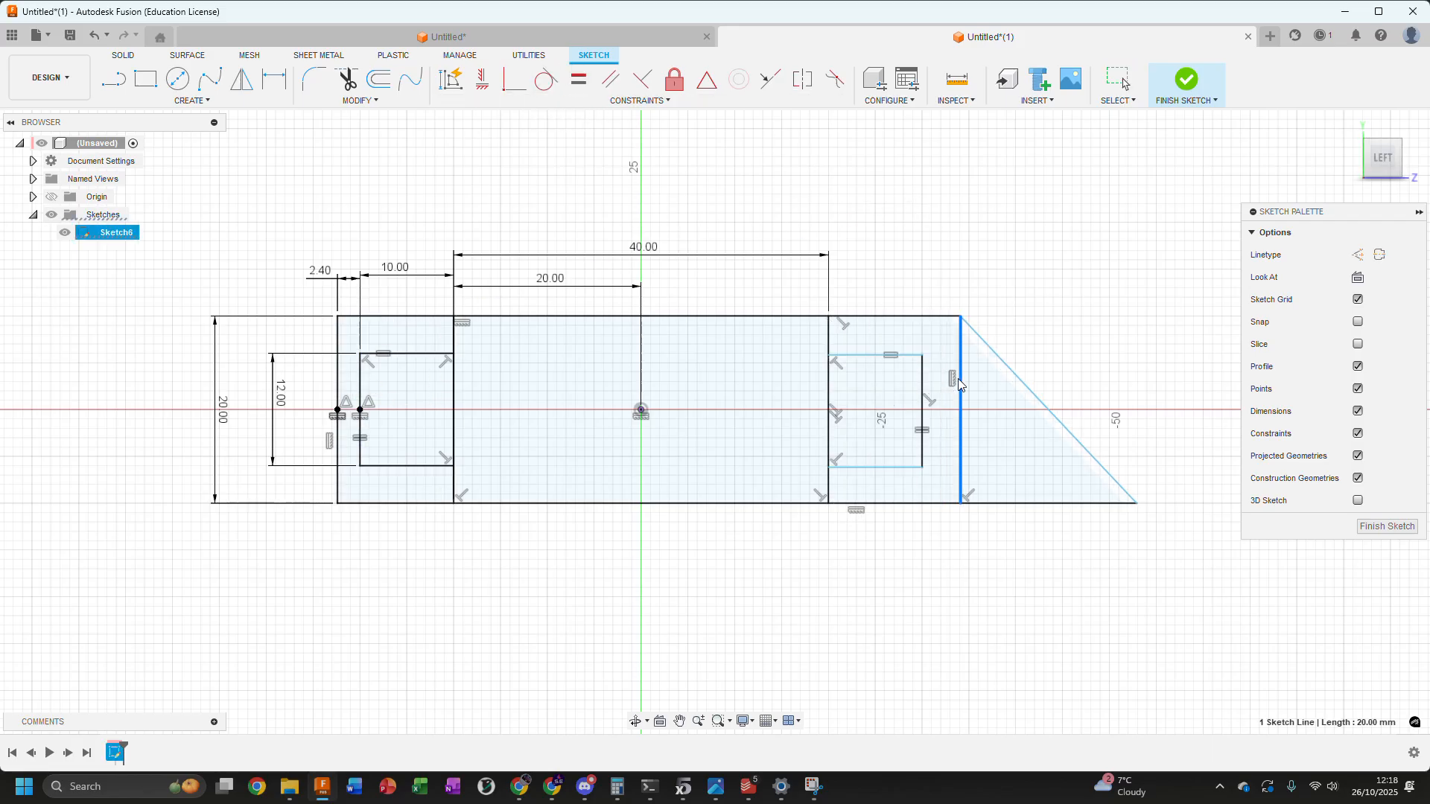
left_click_drag(868, 356, 870, 361)
left_click(943, 225)
left_click(201, 103)
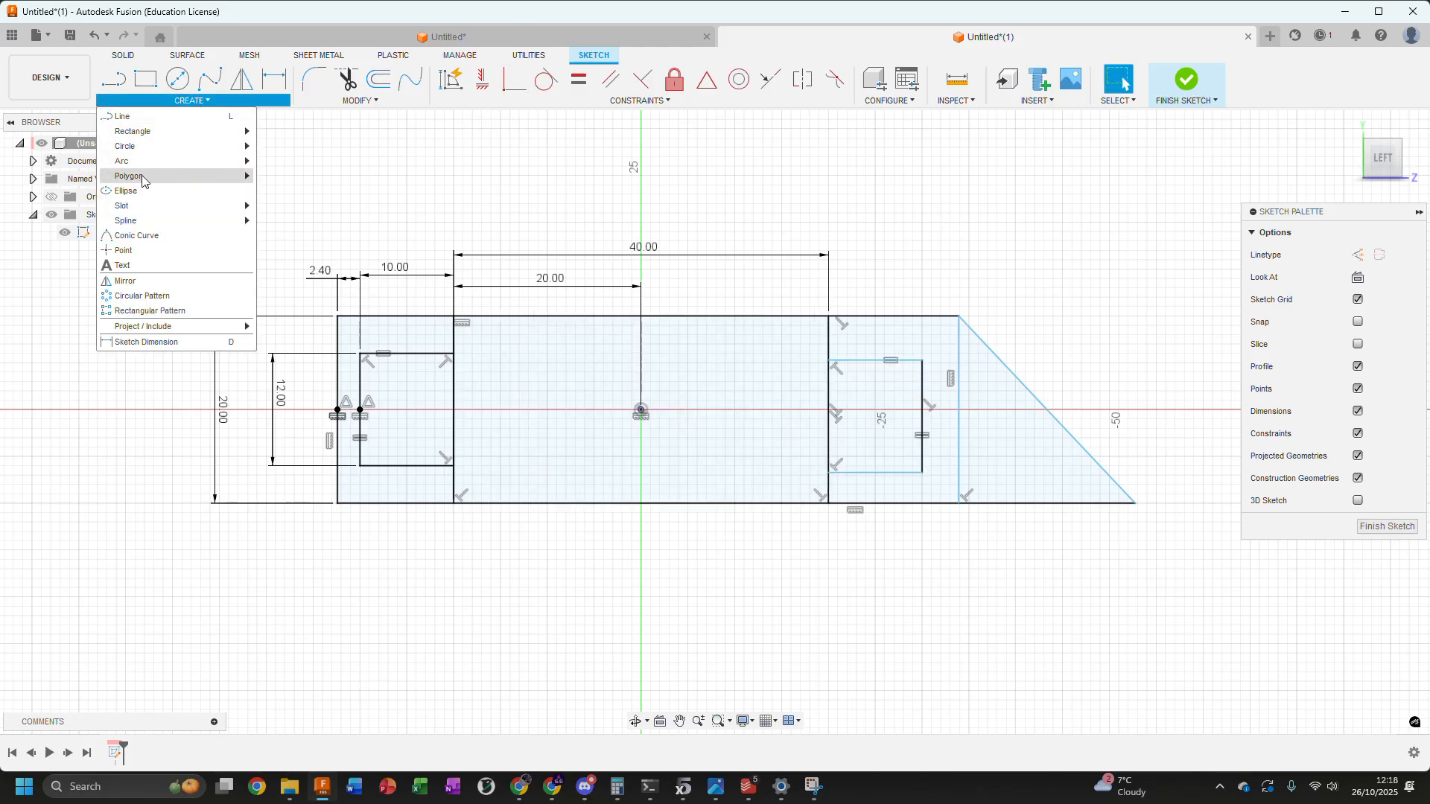
left_click(131, 251)
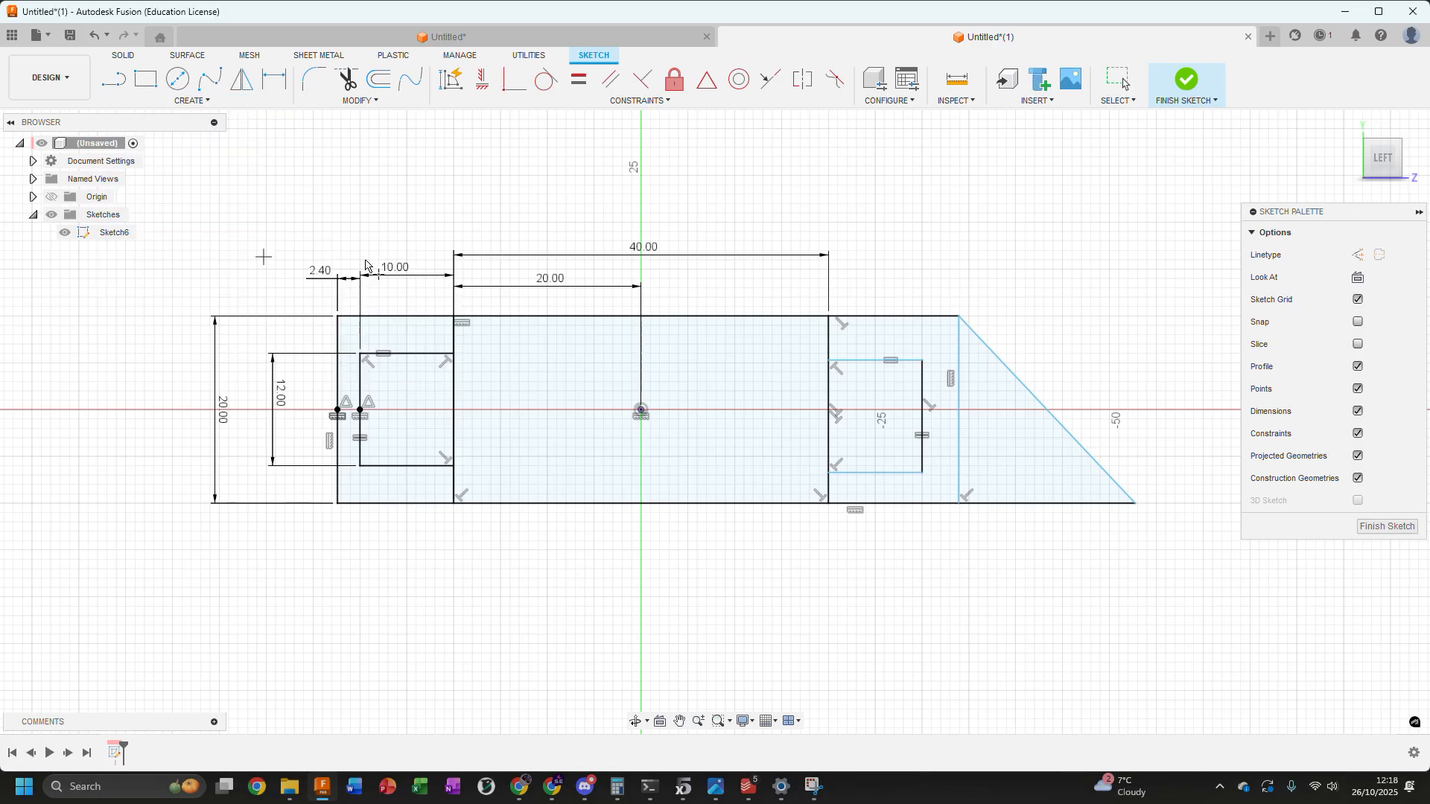
left_click(922, 417)
key("Escape")
Apply a horizontal constraint between the right box's midpoint and the sketch origin
left_click(922, 418)
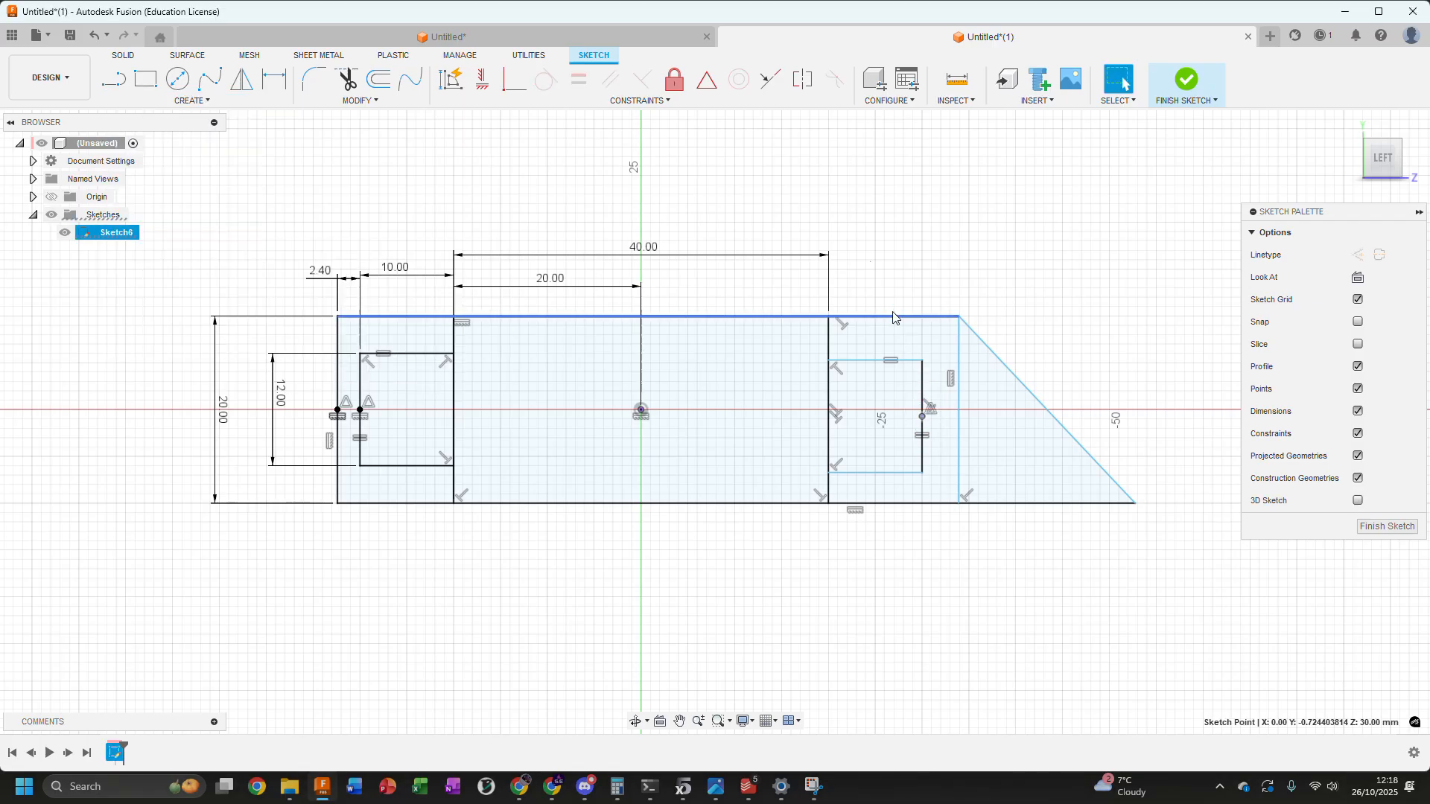
left_click(482, 79)
left_click(639, 409)
key("Escape")
Dimension the gap between the right box's outer line and the rectangle's right edge, linking its value to the left 2.40 mm gap dimension
left_click_drag(966, 417, 977, 423)
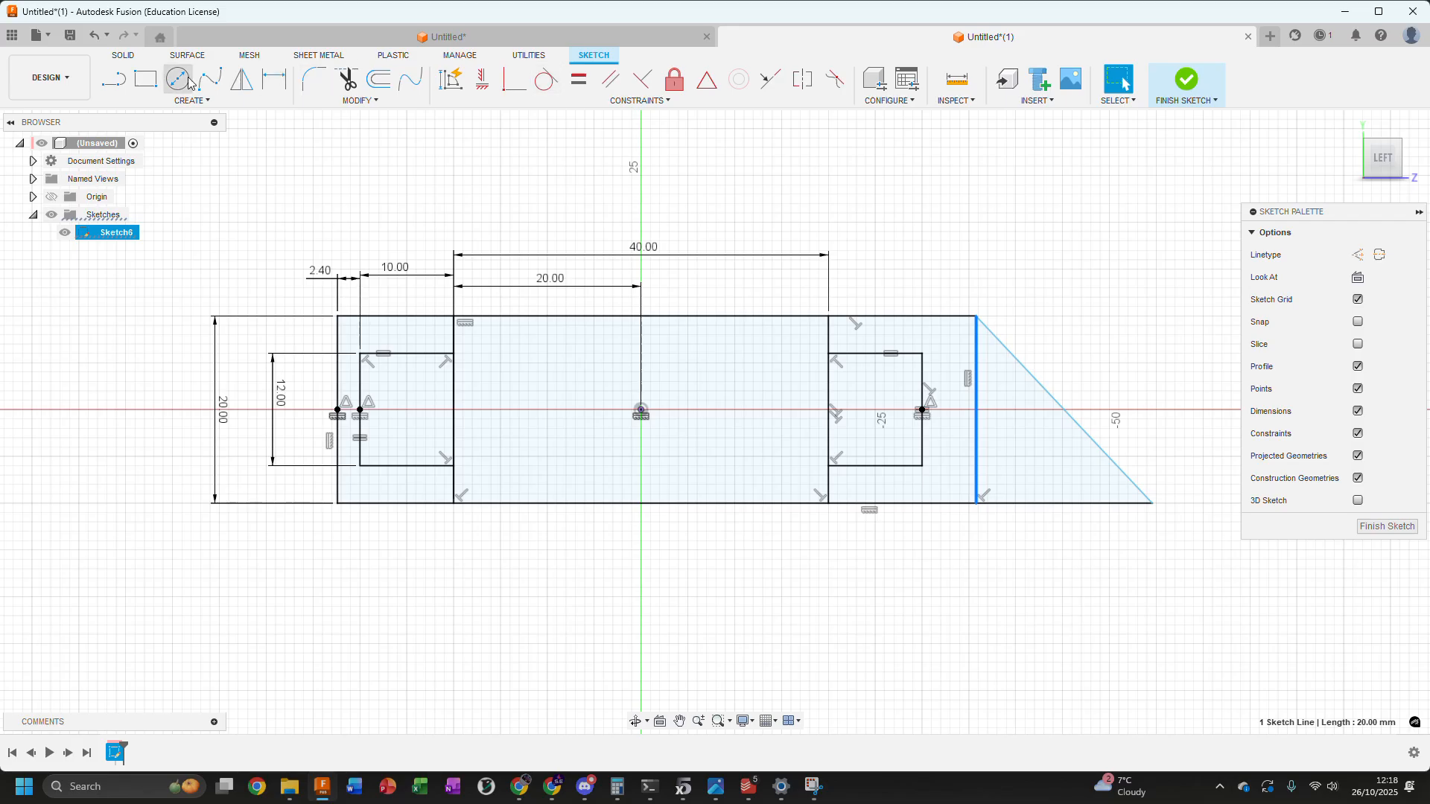
left_click(278, 90)
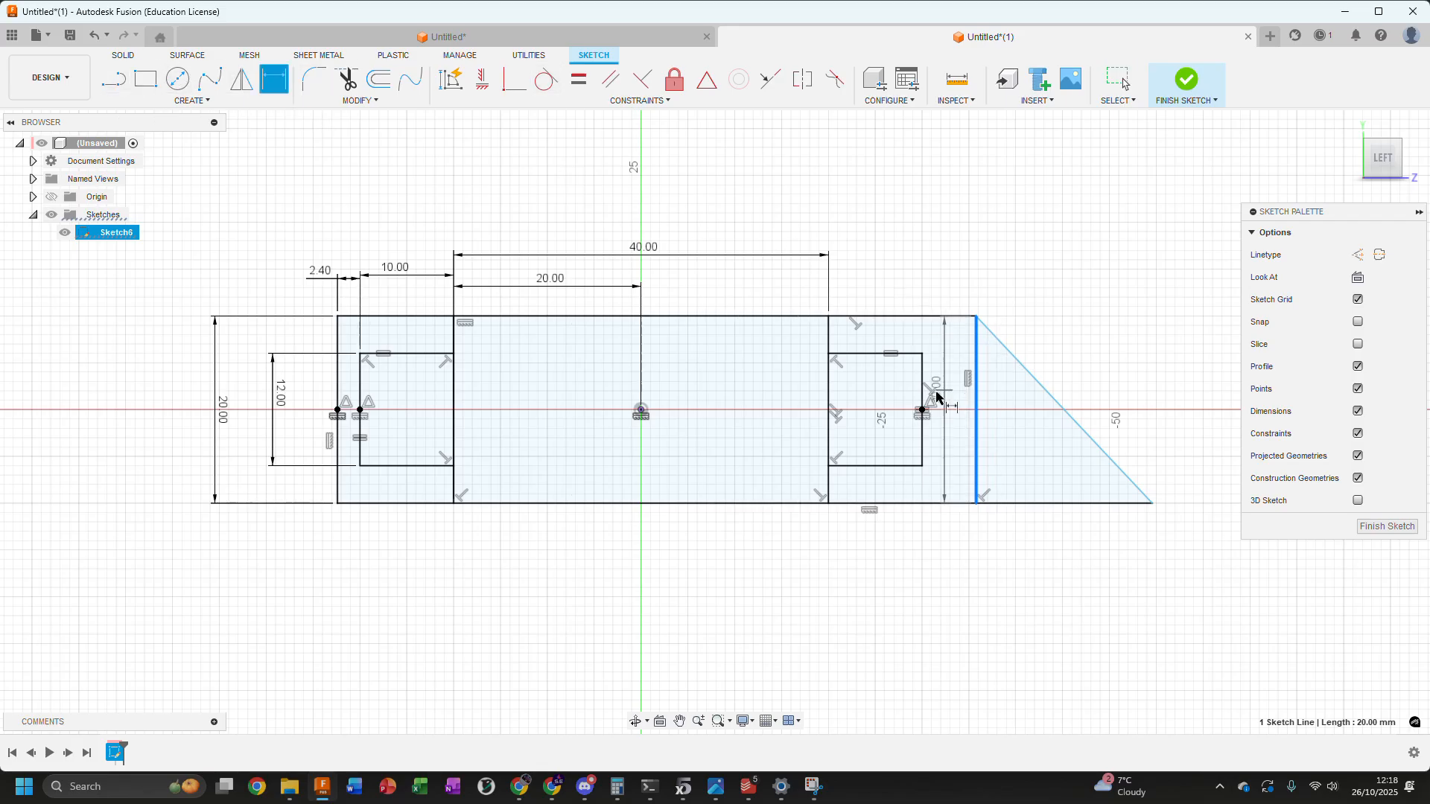
left_click(923, 393)
left_click(1048, 578)
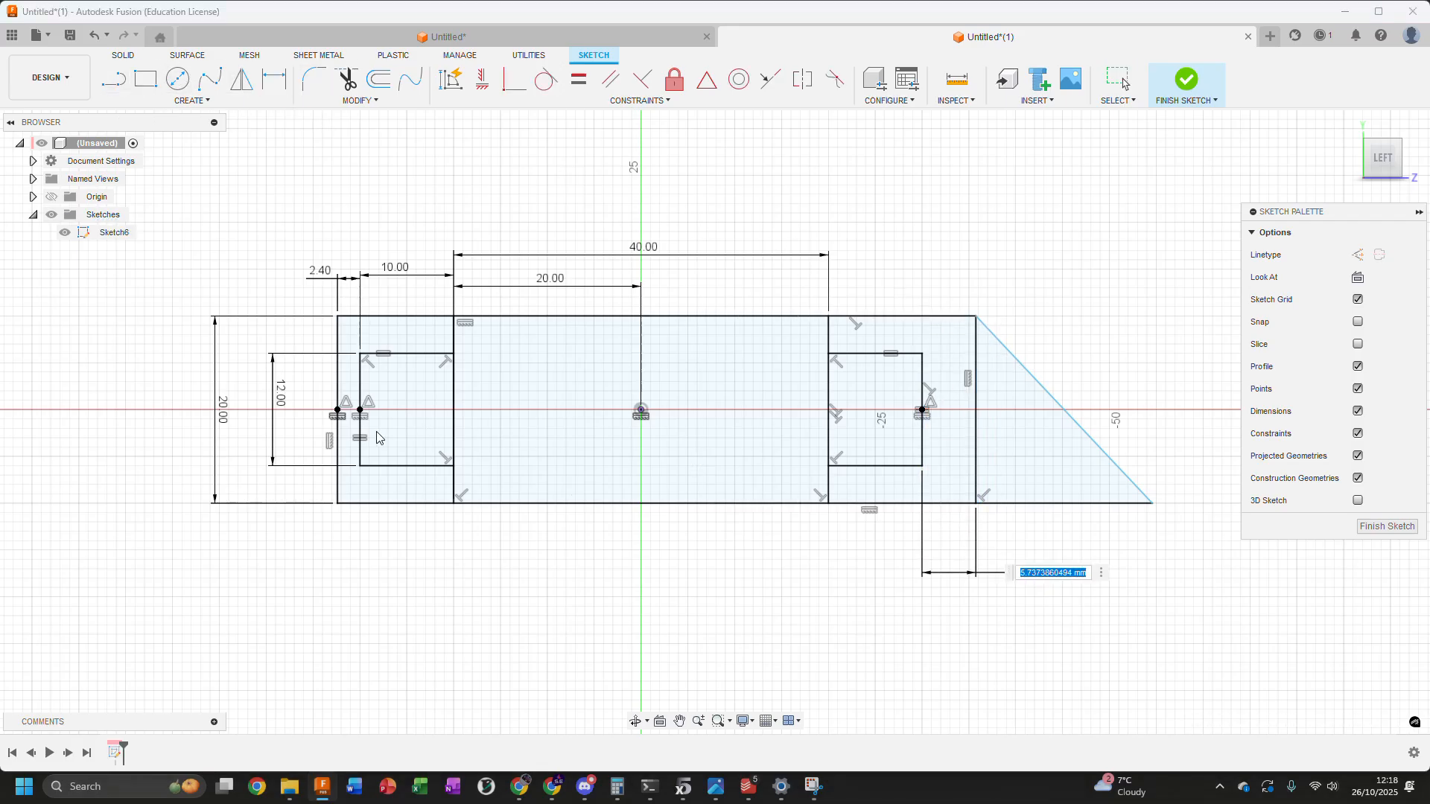
left_click(323, 281)
key("Return")
key("Escape")
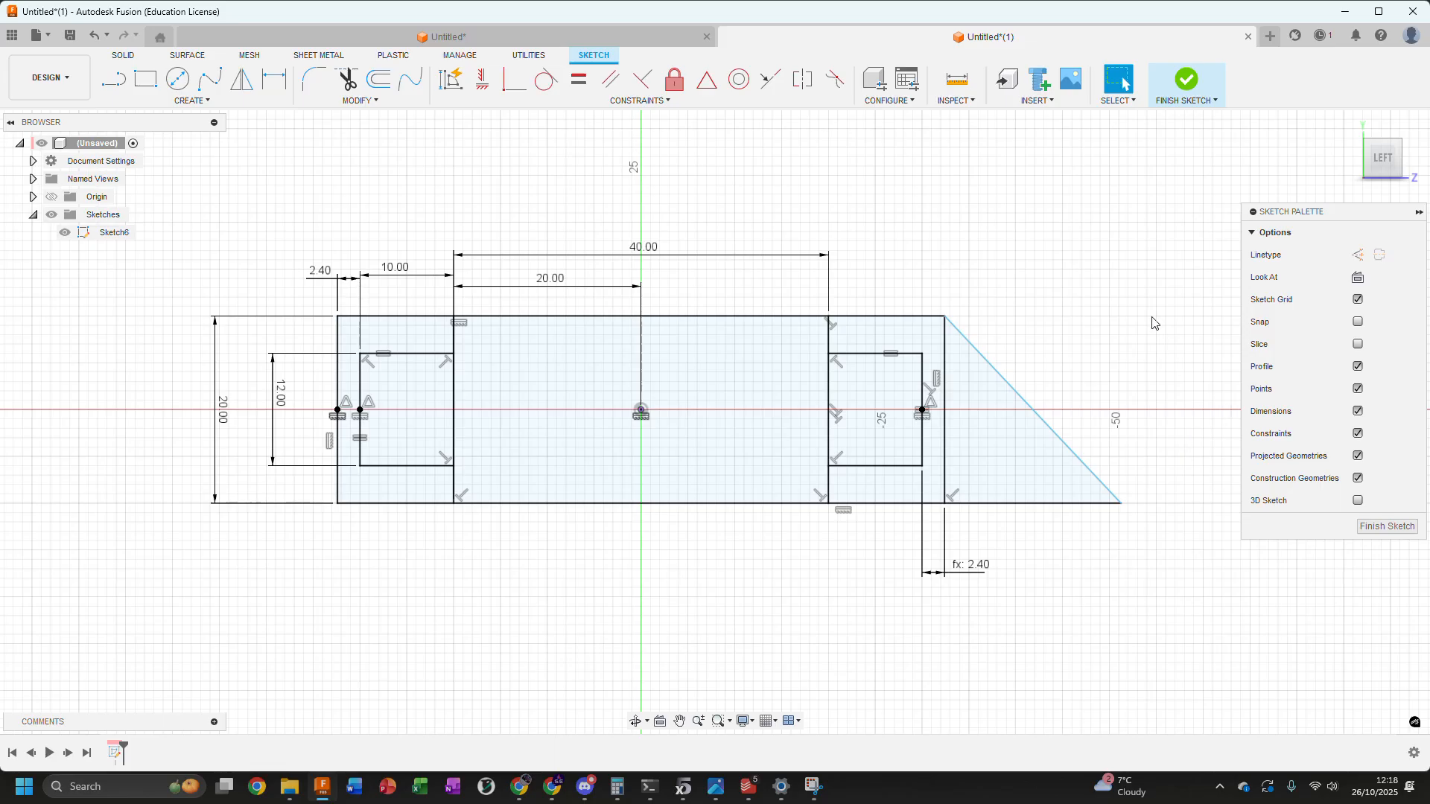
middle_click_drag(1151, 317, 1106, 300)
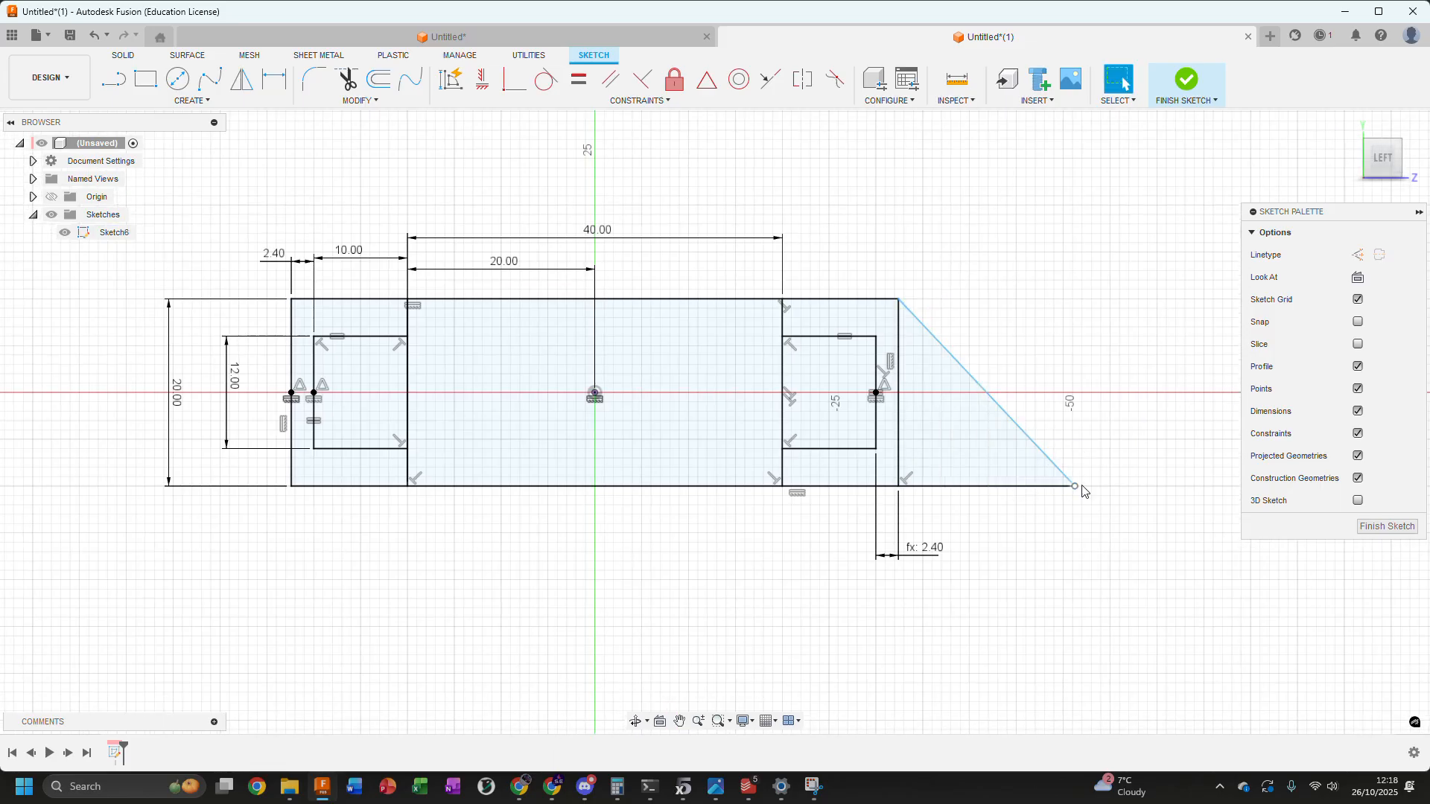
left_click_drag(1076, 486, 1219, 486)
left_click(1114, 487)
key("d")
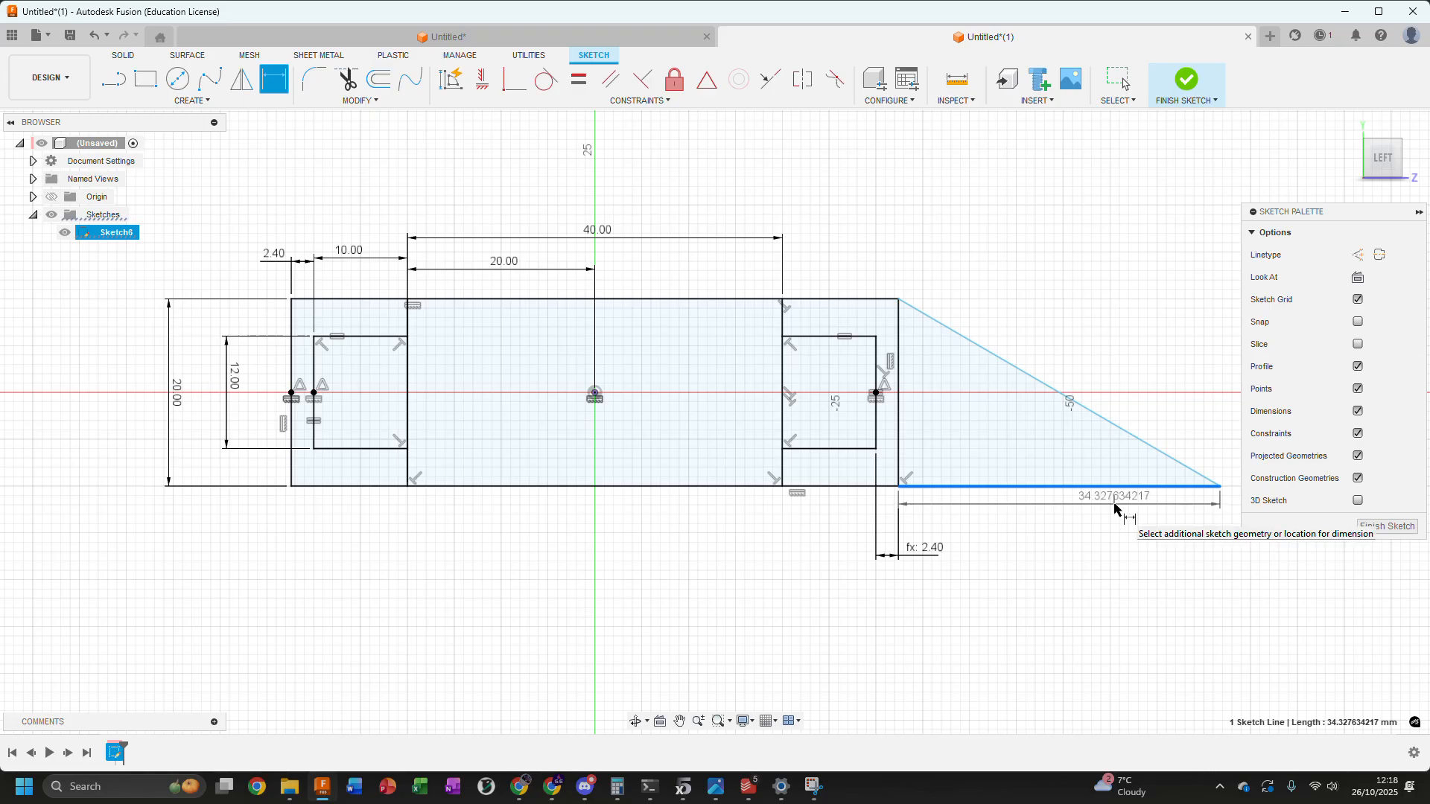
key("Escape")
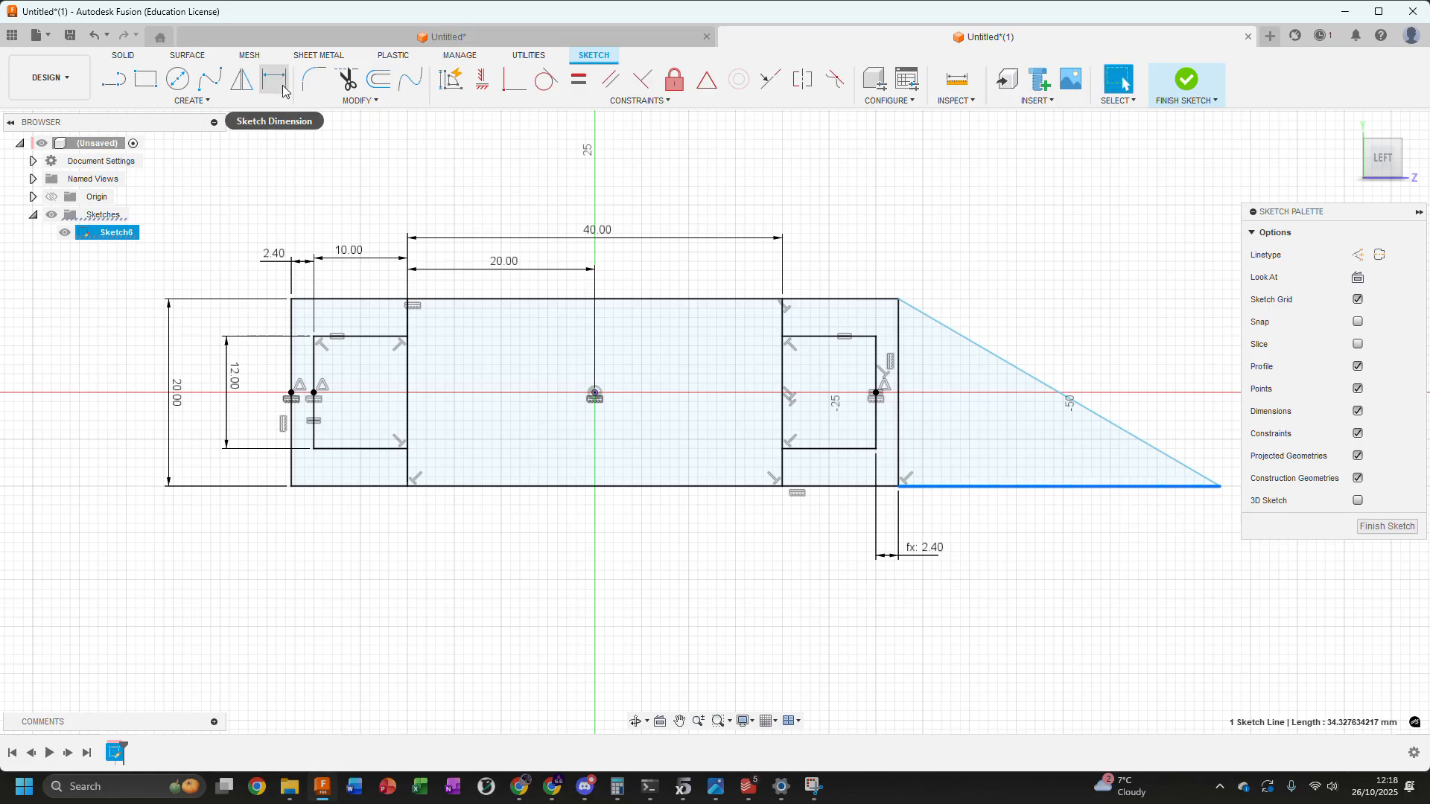
Dimension the triangle's base line at 20 mm
left_click(1094, 503)
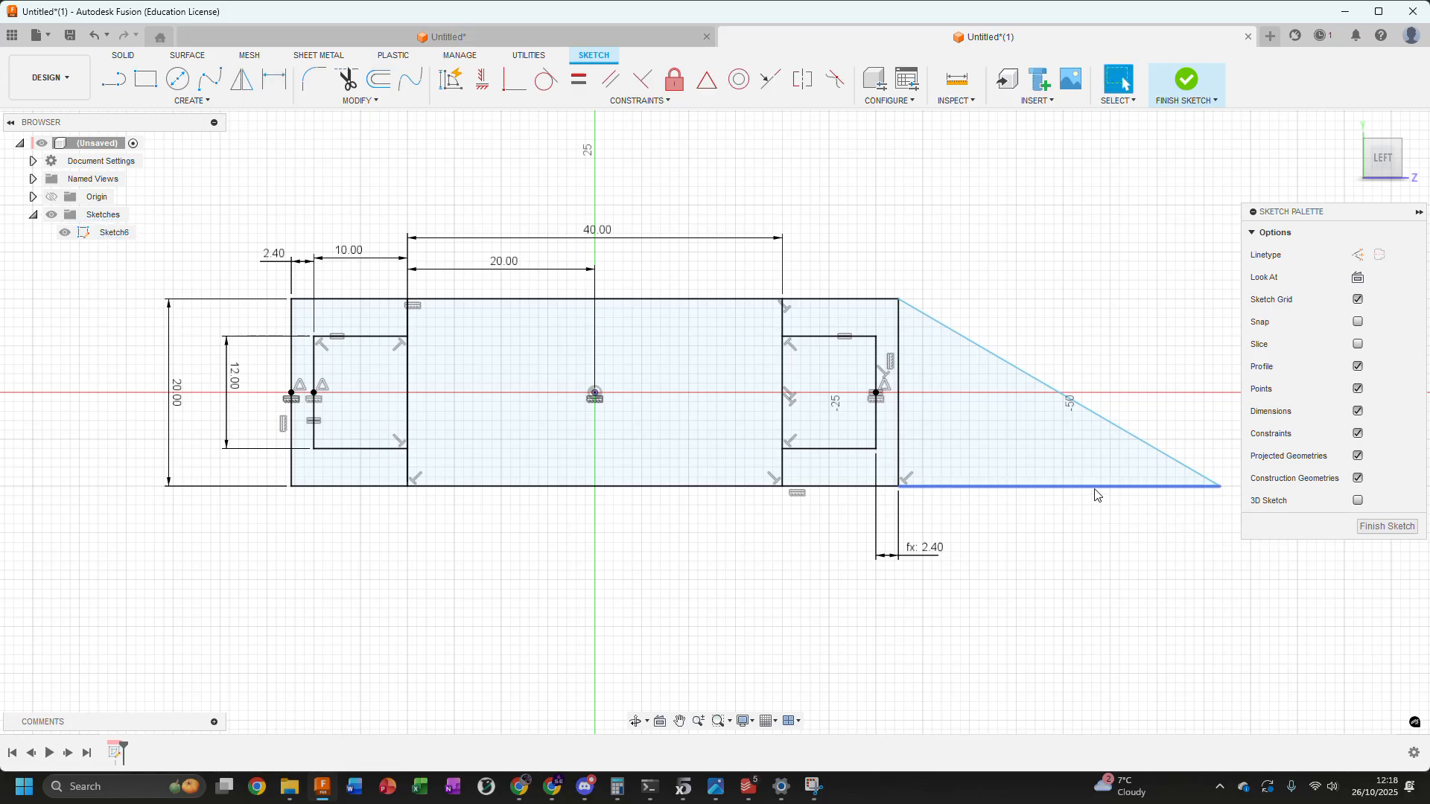
key("d")
left_click(1129, 522)
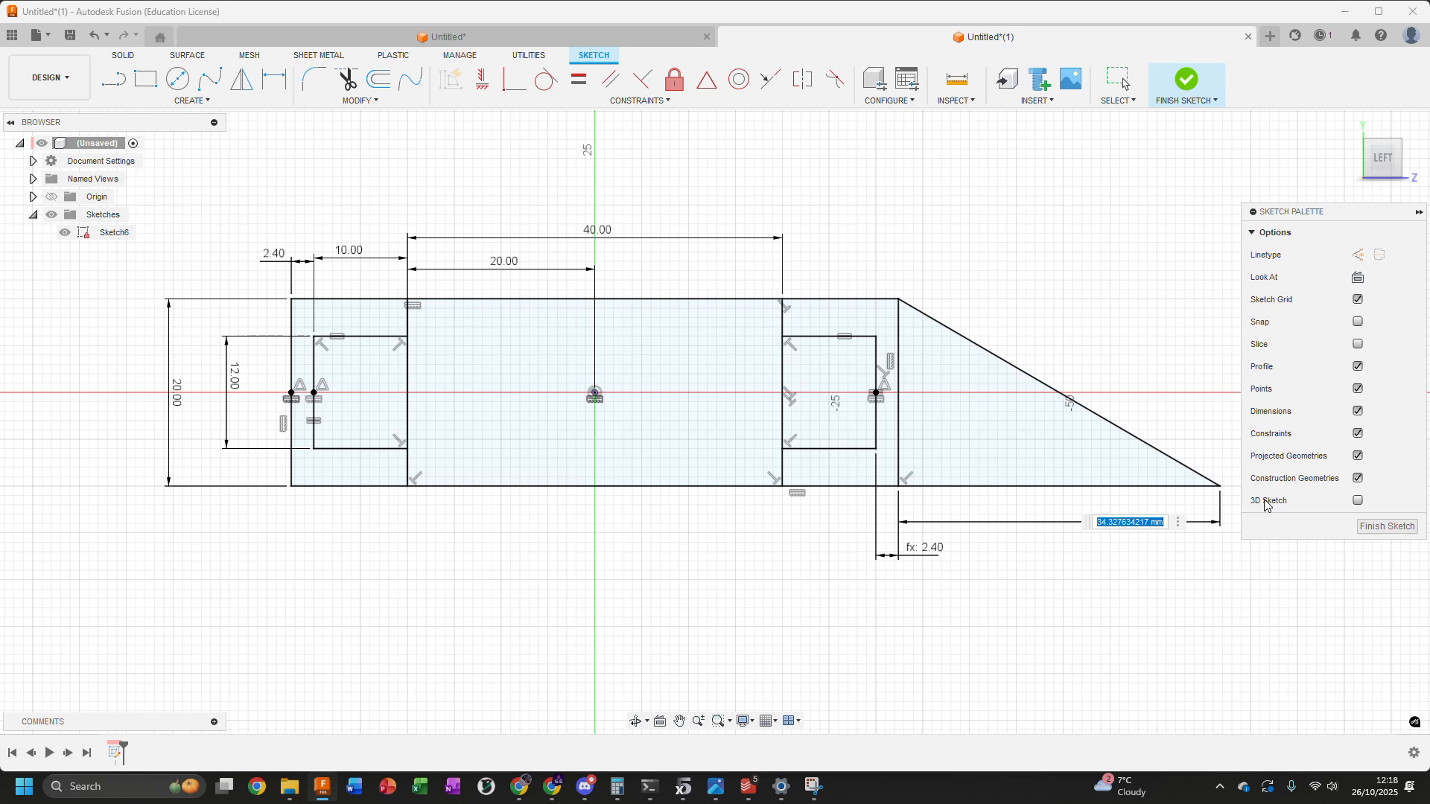
type("20")
key("Return")
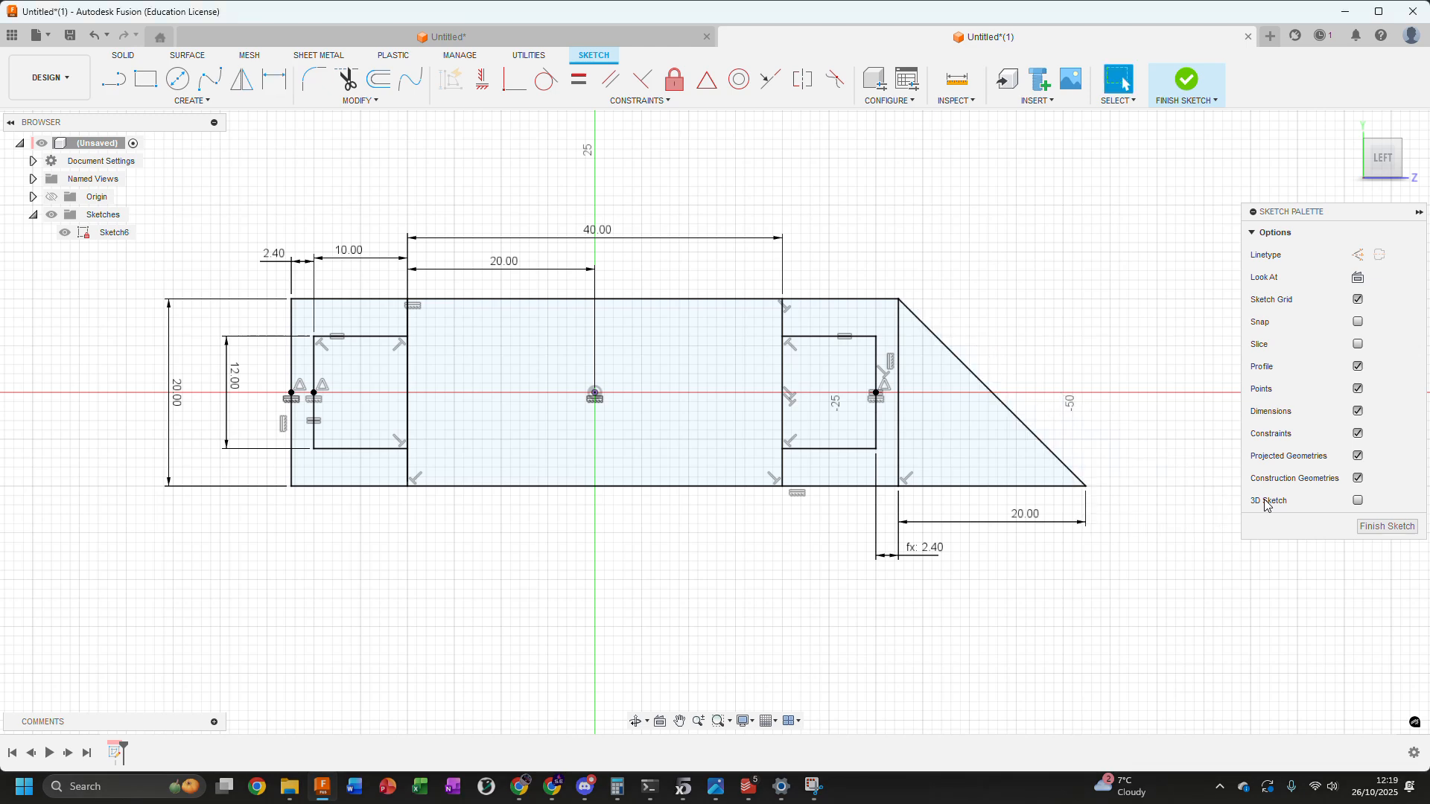
Draw diagonal construction lines across the left and right inner boxes, from lower-left corner to upper-right corner
middle_click_drag(444, 575, 568, 595)
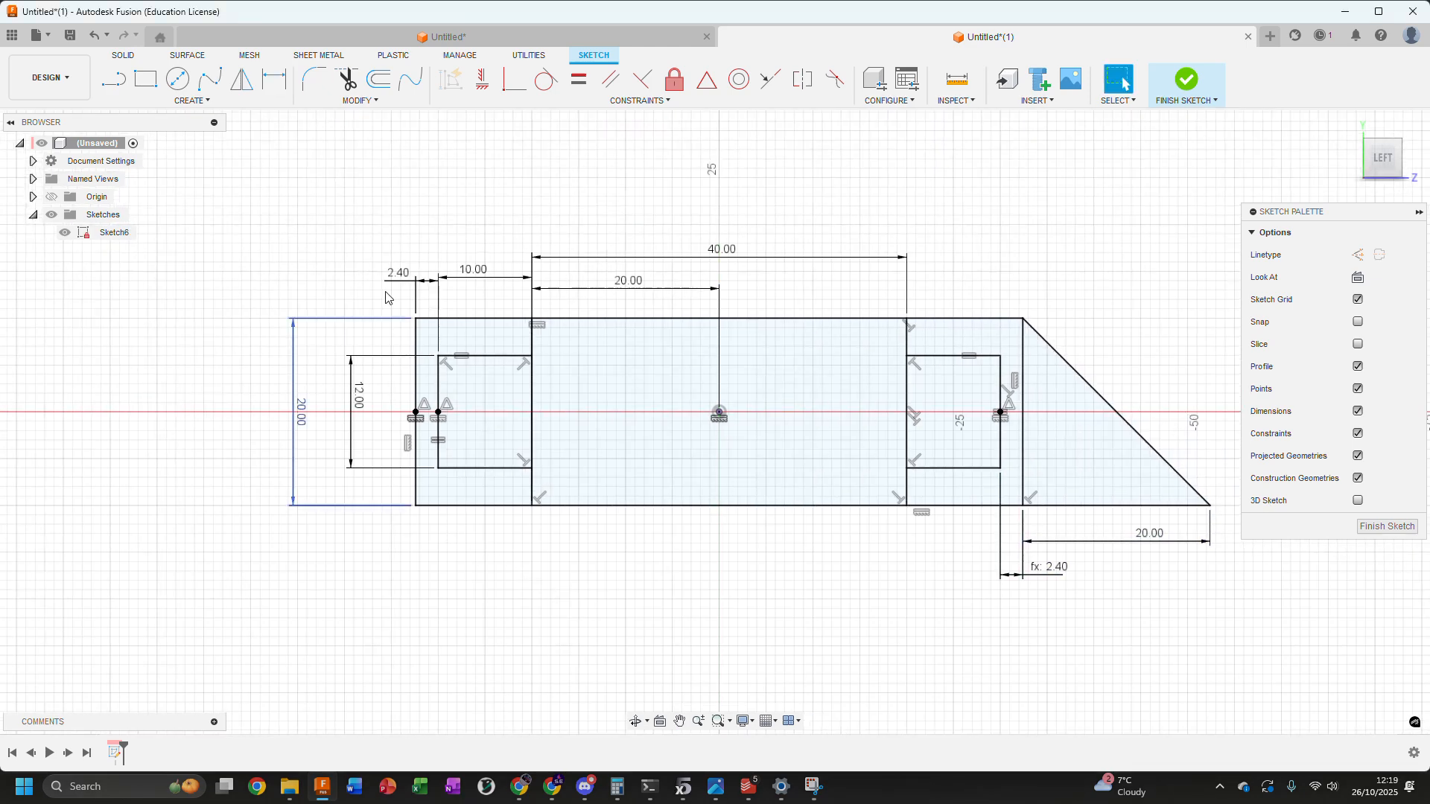
left_click(118, 86)
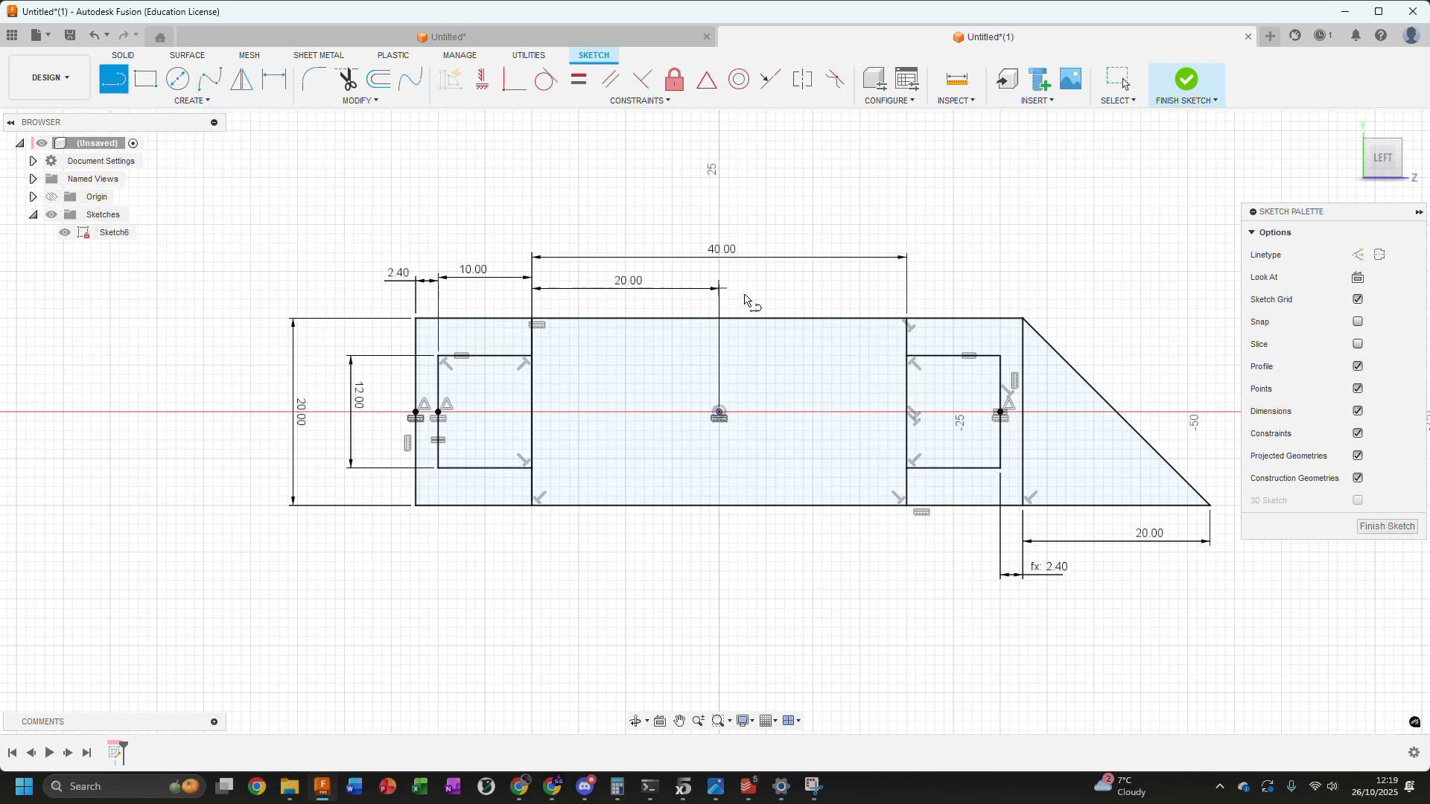
scroll(442, 423, "up", 2)
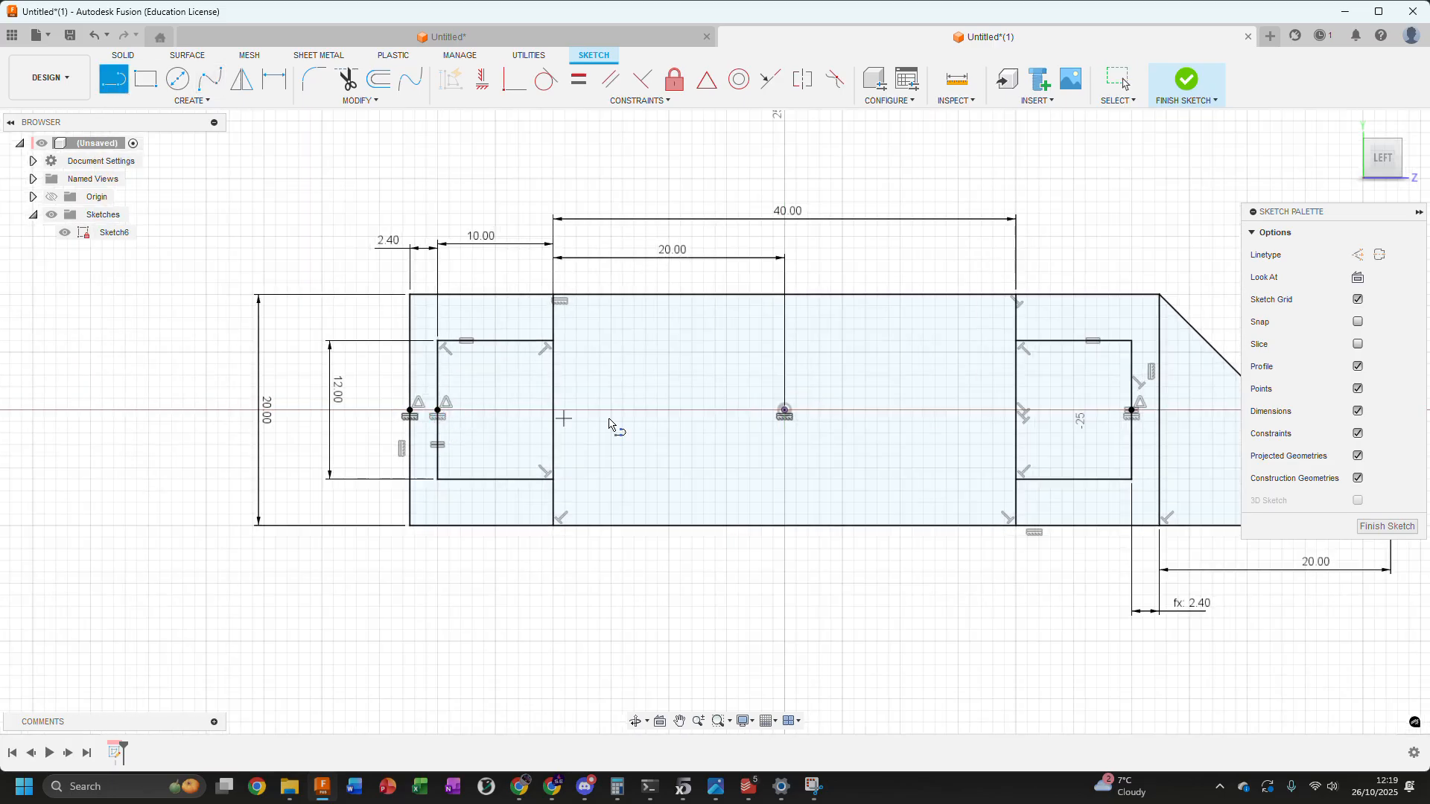
left_click(1358, 255)
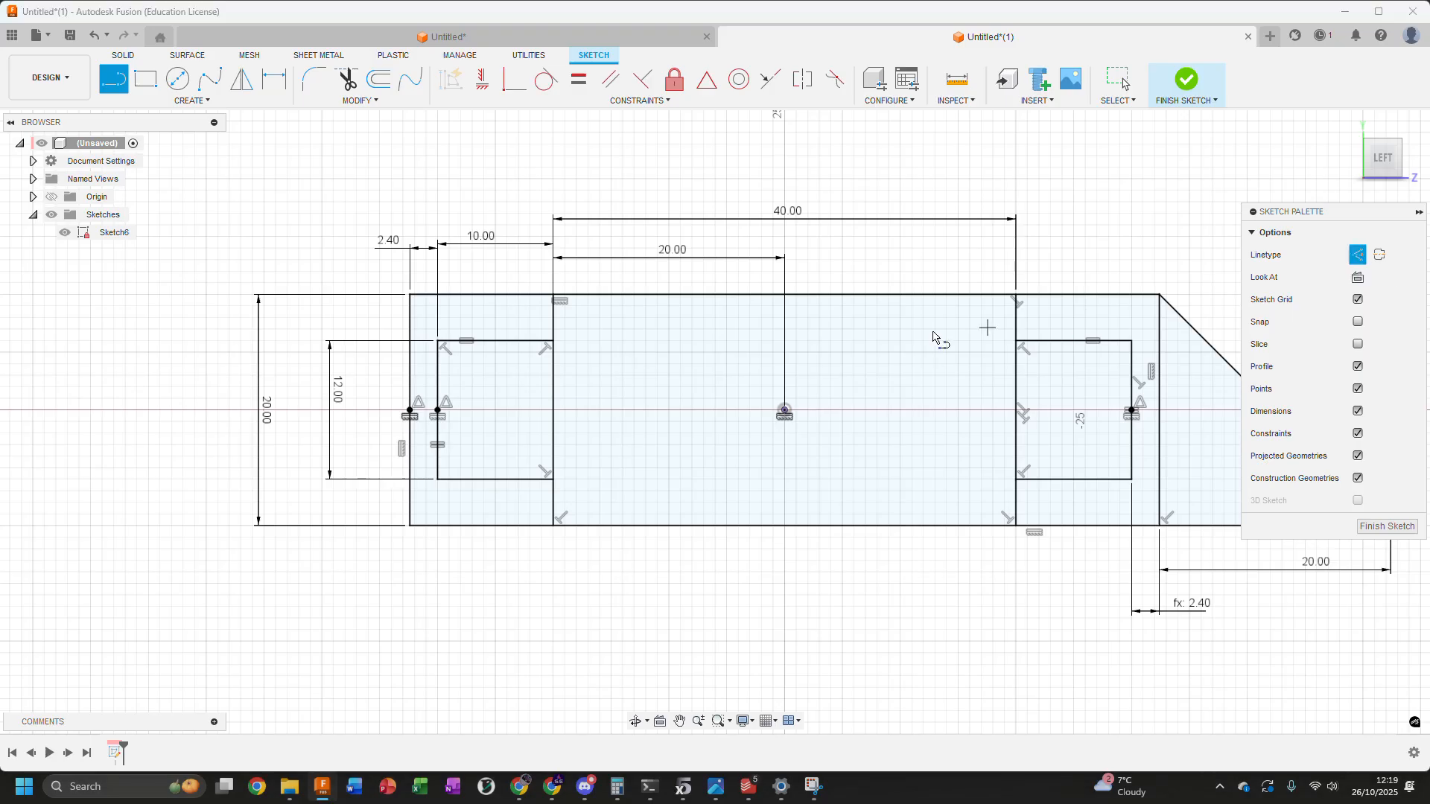
left_click(438, 479)
double_click(550, 344)
left_click(1016, 479)
double_click(1131, 340)
key("Escape")
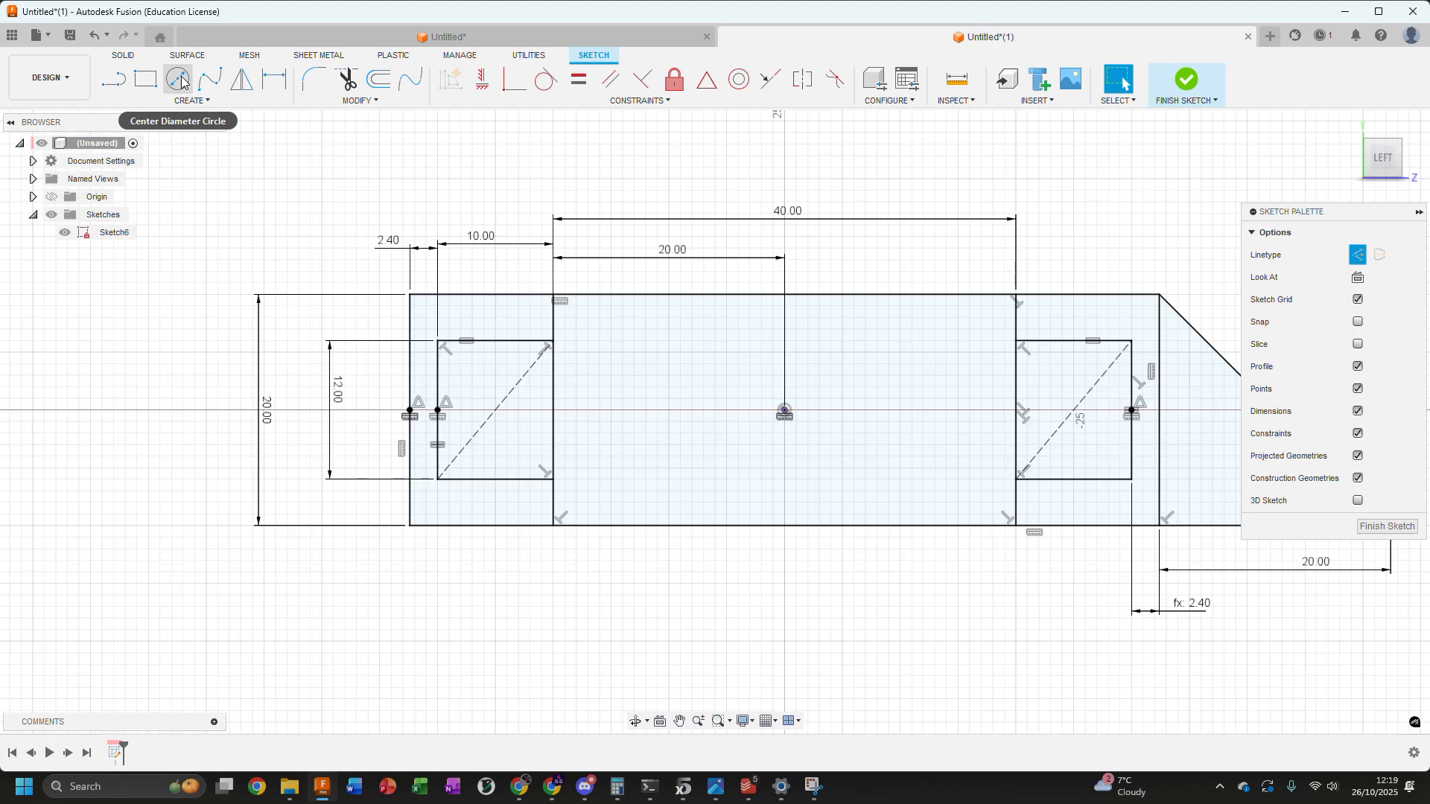
Draw a circle about 4.74 mm in diameter at the midpoint of the left box's diagonal and convert it from construction to normal geometry
left_click(178, 79)
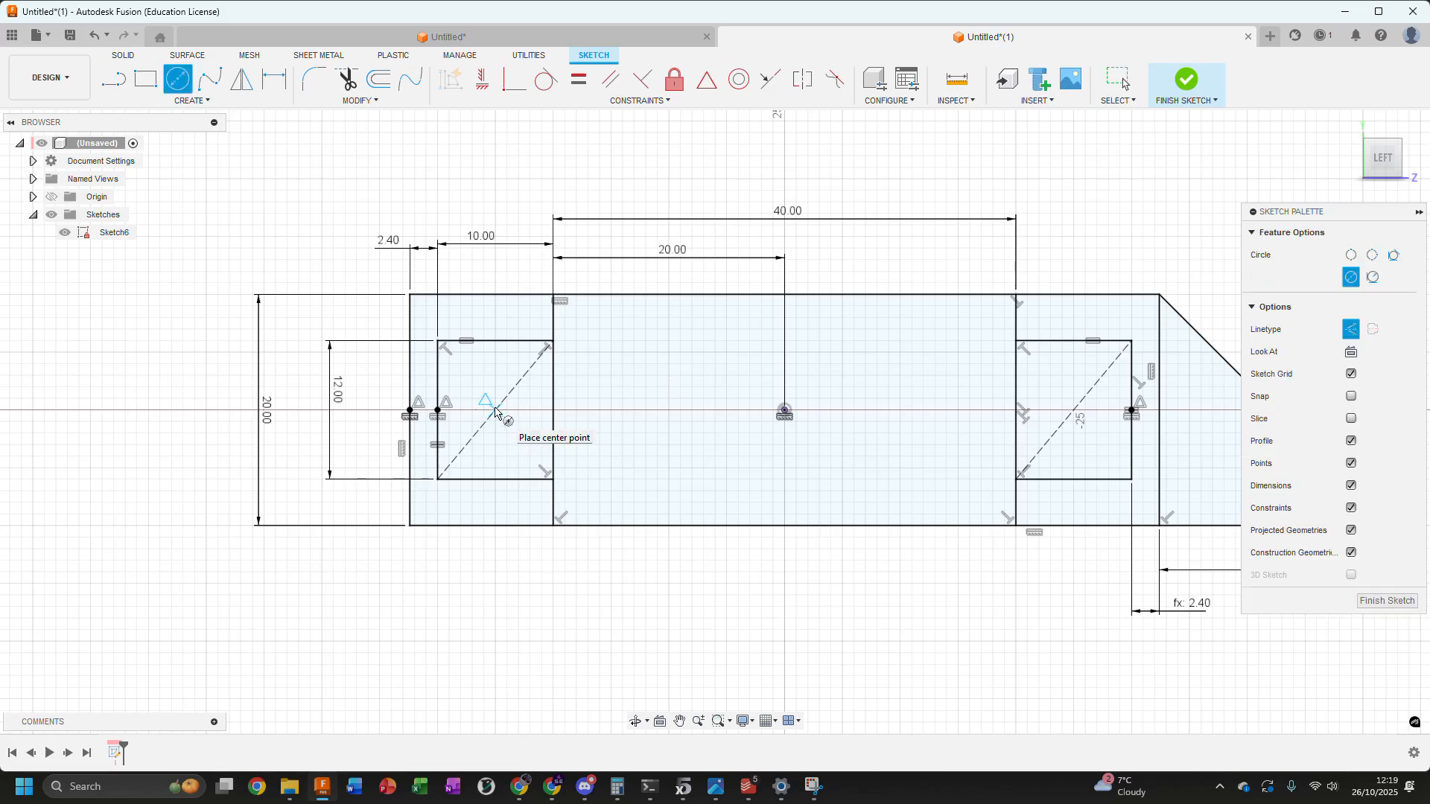
left_click(495, 410)
left_click(502, 436)
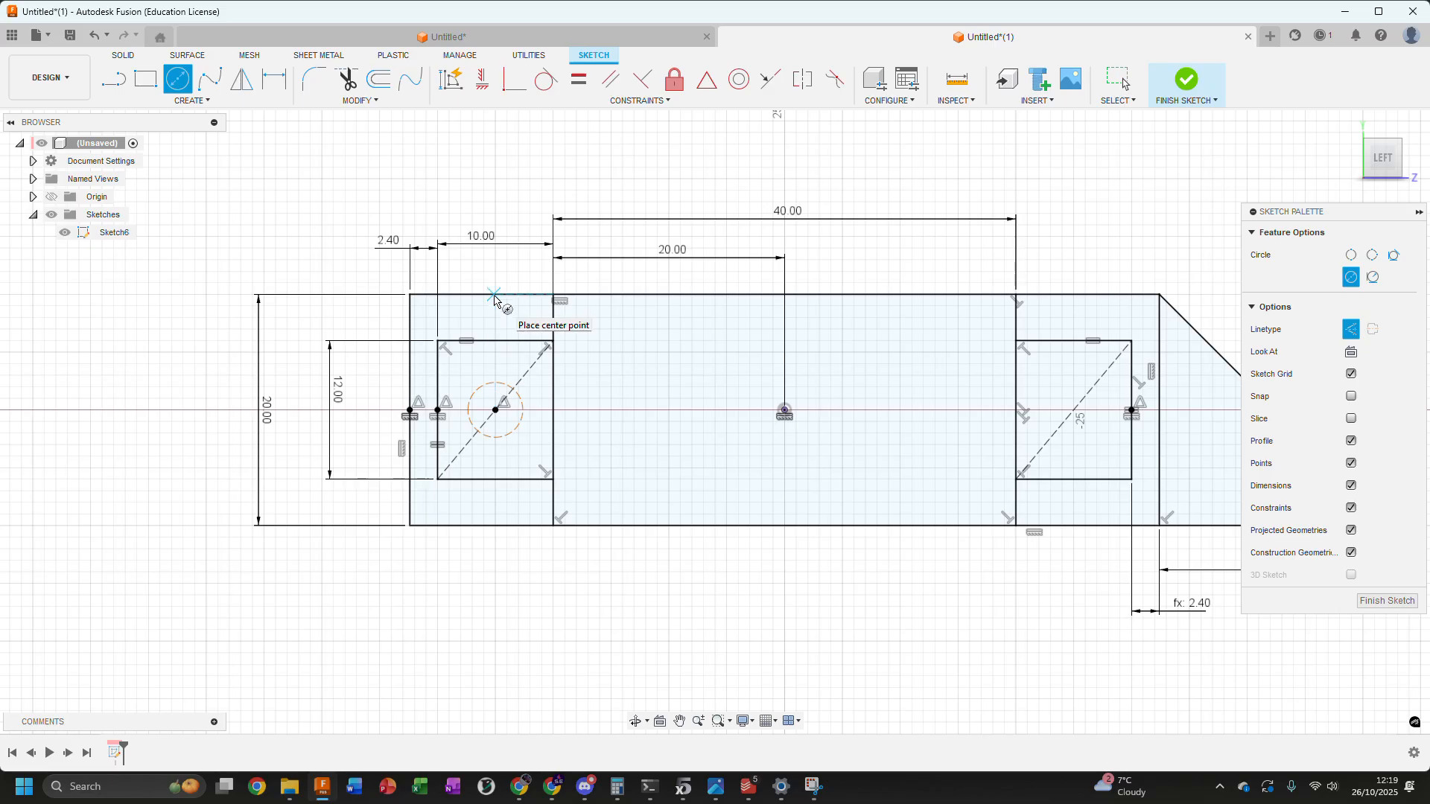
key("Escape")
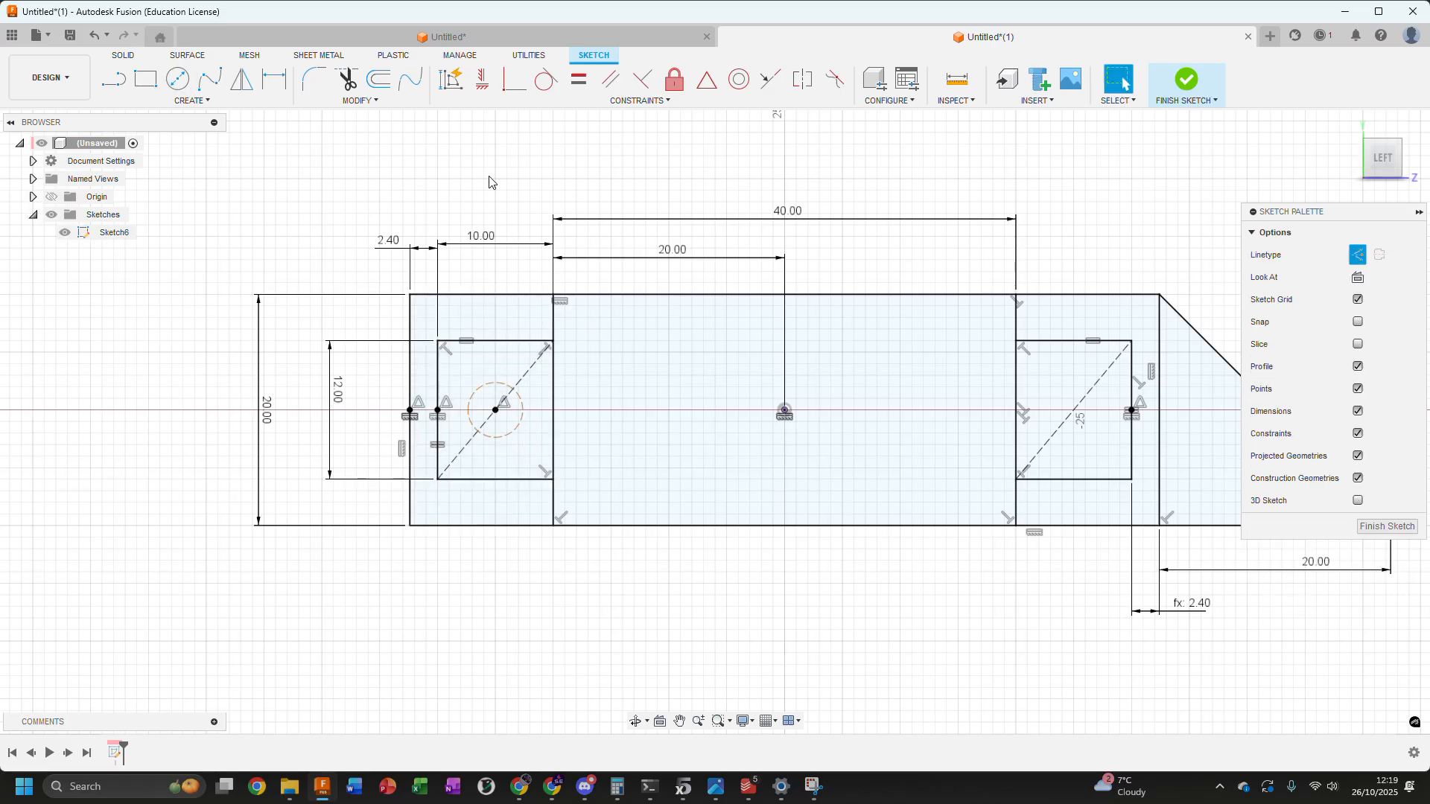
left_click(486, 388)
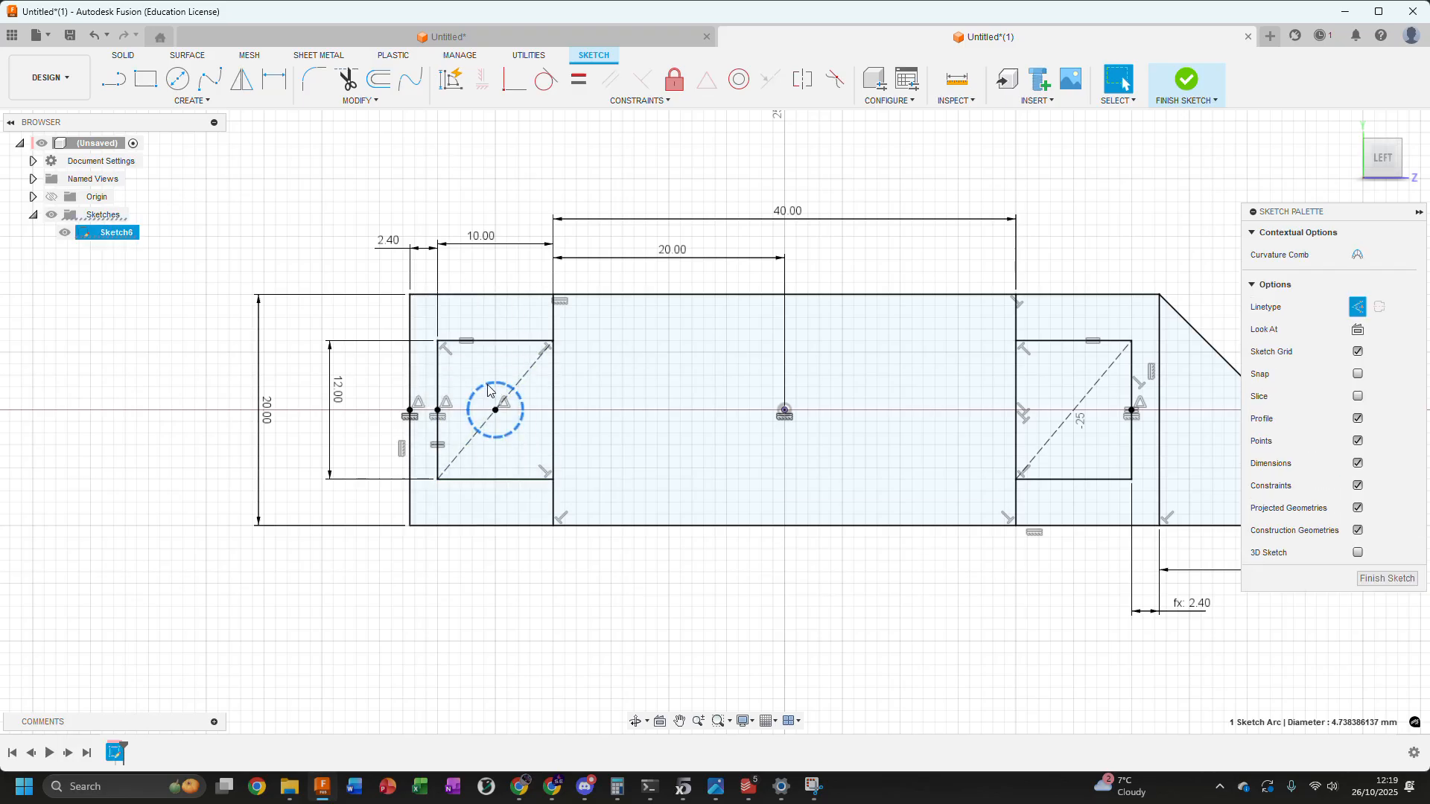
left_click(1356, 306)
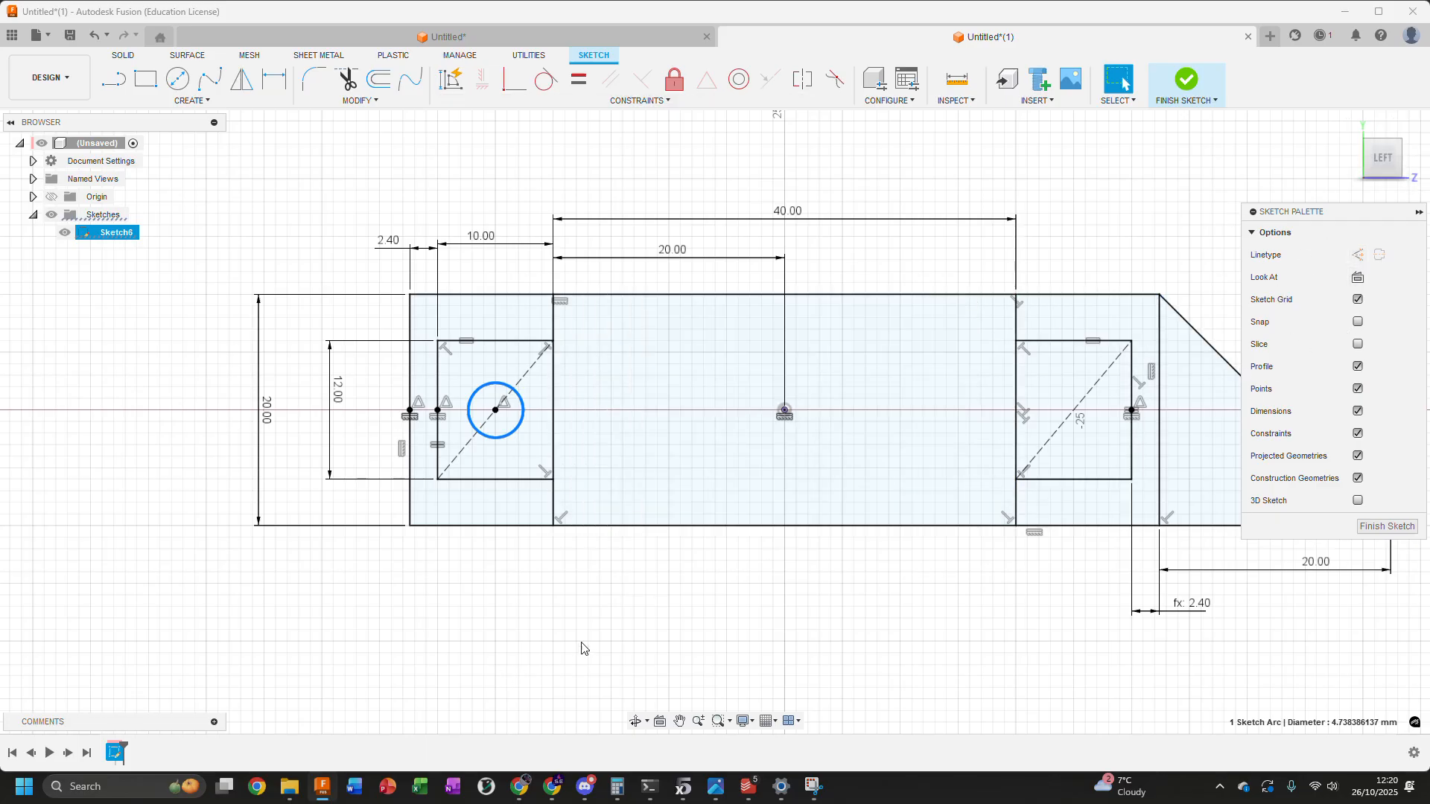
Dimension the left circle's diameter at 4.4 mm
left_click(186, 79)
key("Escape")
left_click(506, 433)
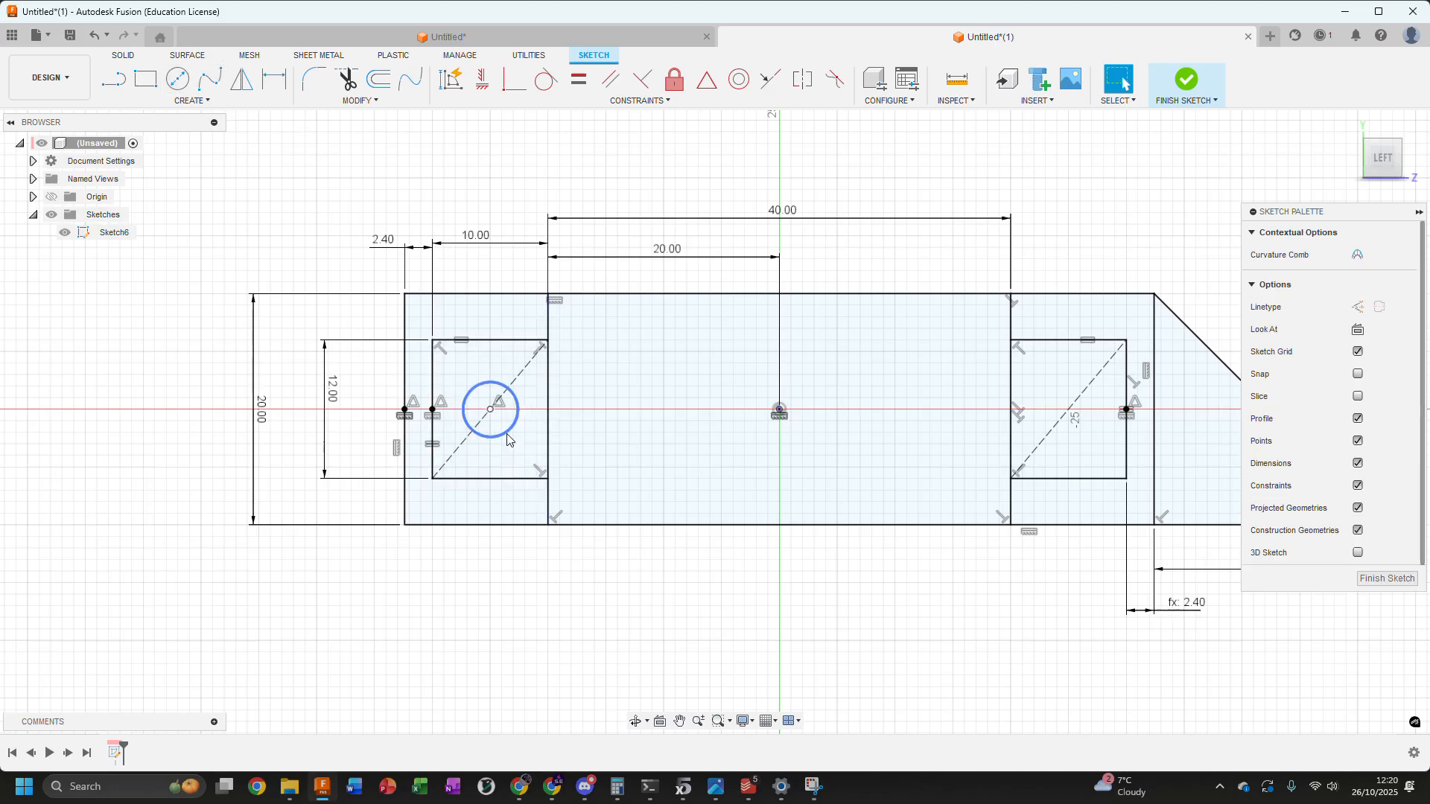
key("d")
left_click(572, 607)
type("4")
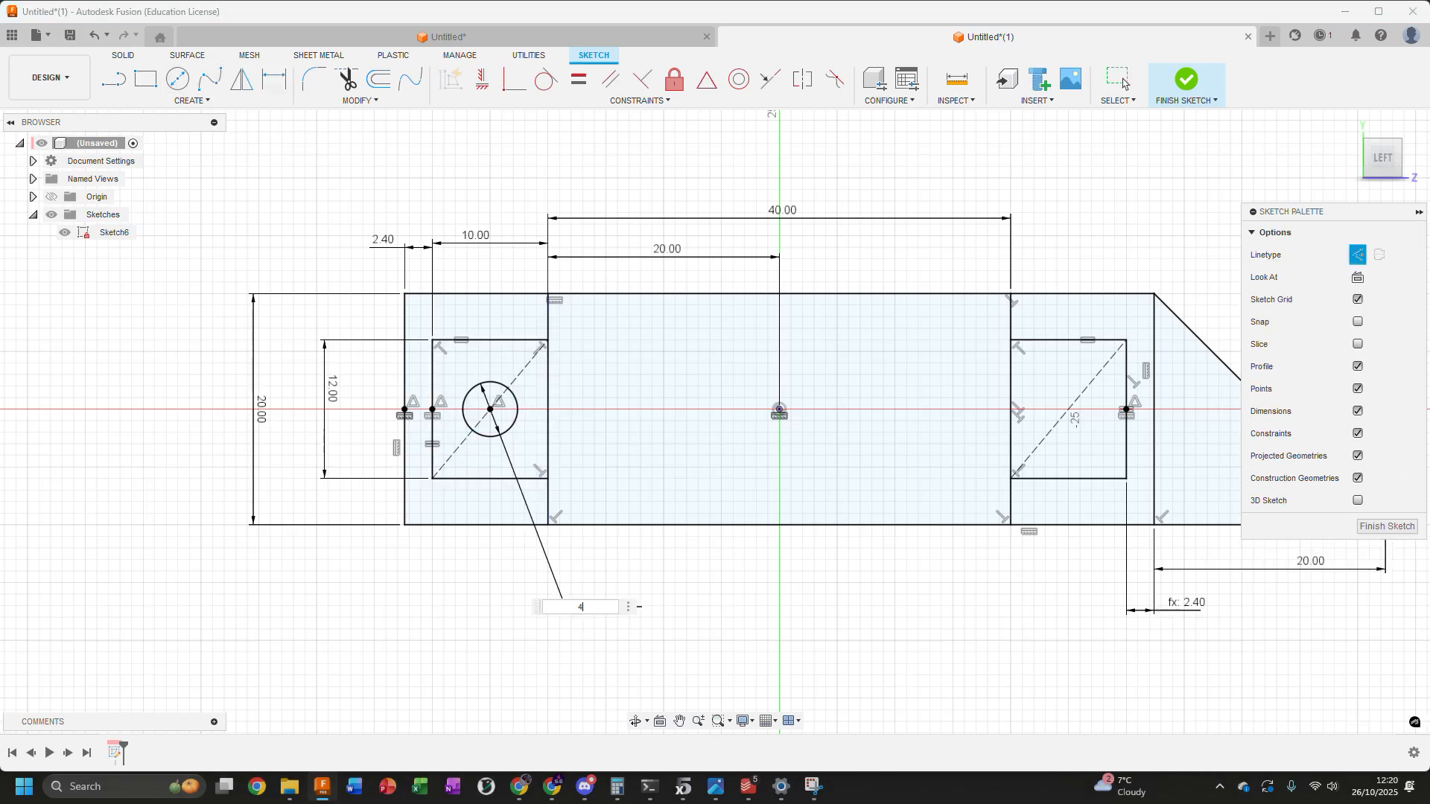
type(".4")
key("Return")
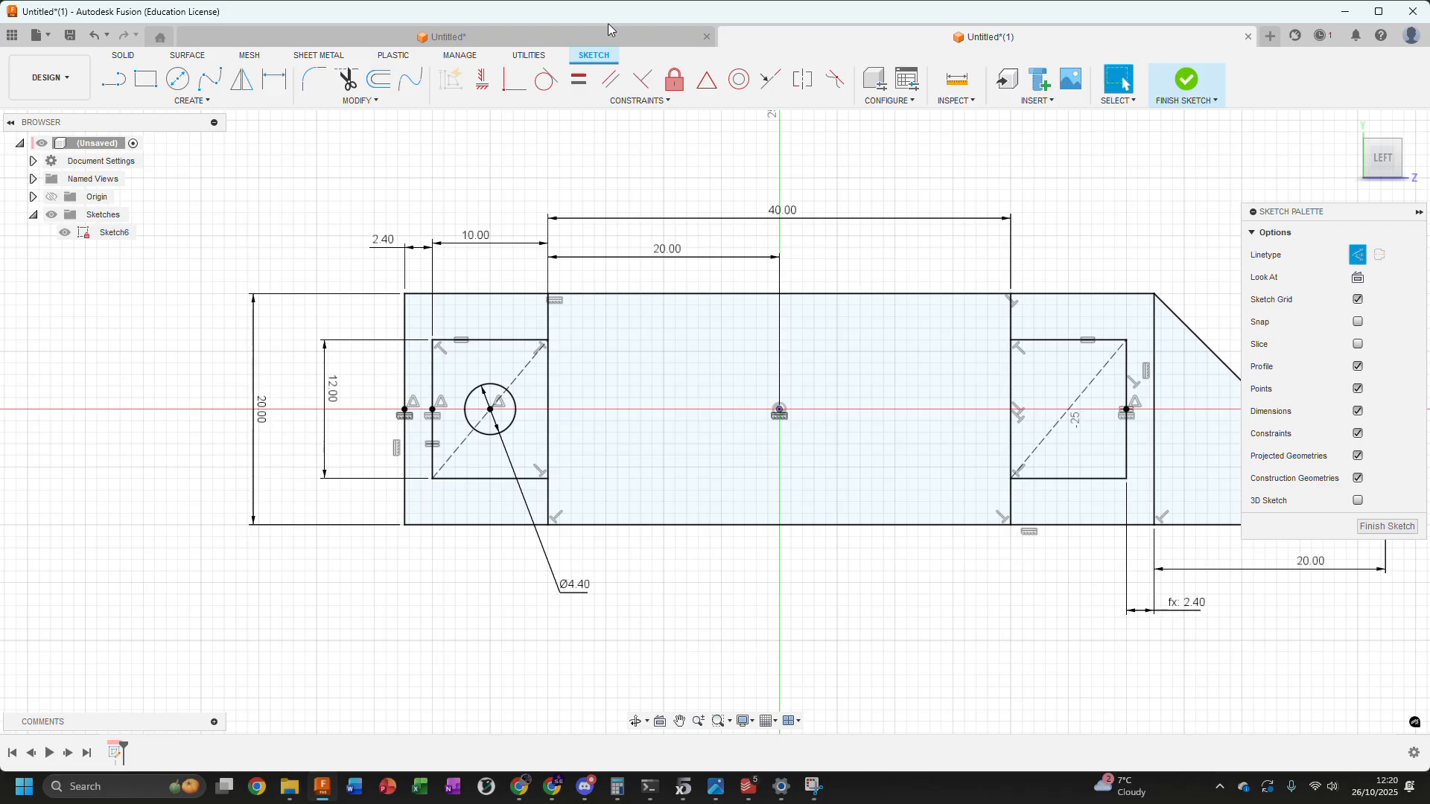
Draw a circle about 4.69 mm in diameter at the midpoint of the right box's diagonal and convert it to normal geometry
left_click(177, 78)
left_click(1068, 409)
left_click(1089, 426)
key("Escape")
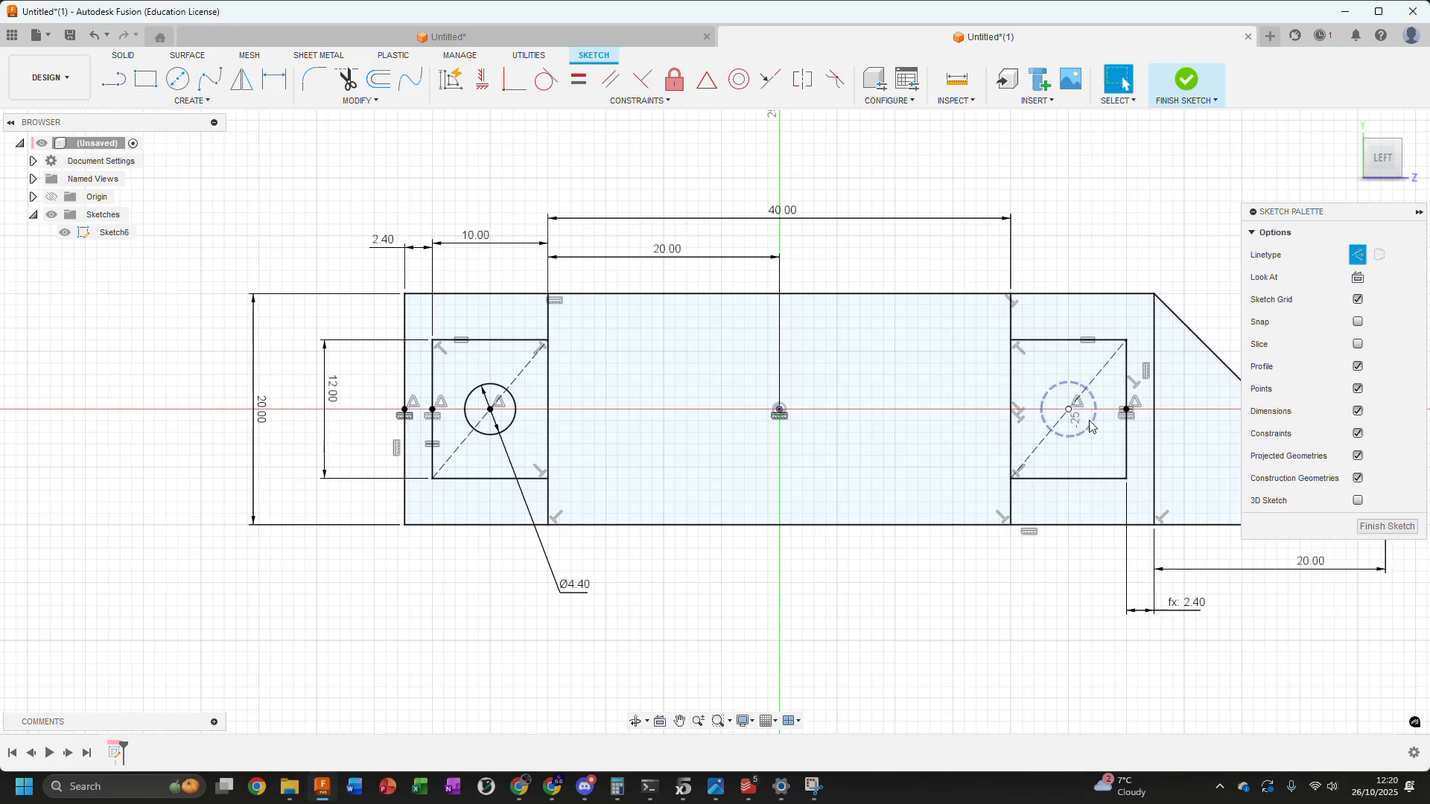
left_click(1090, 422)
left_click(1356, 310)
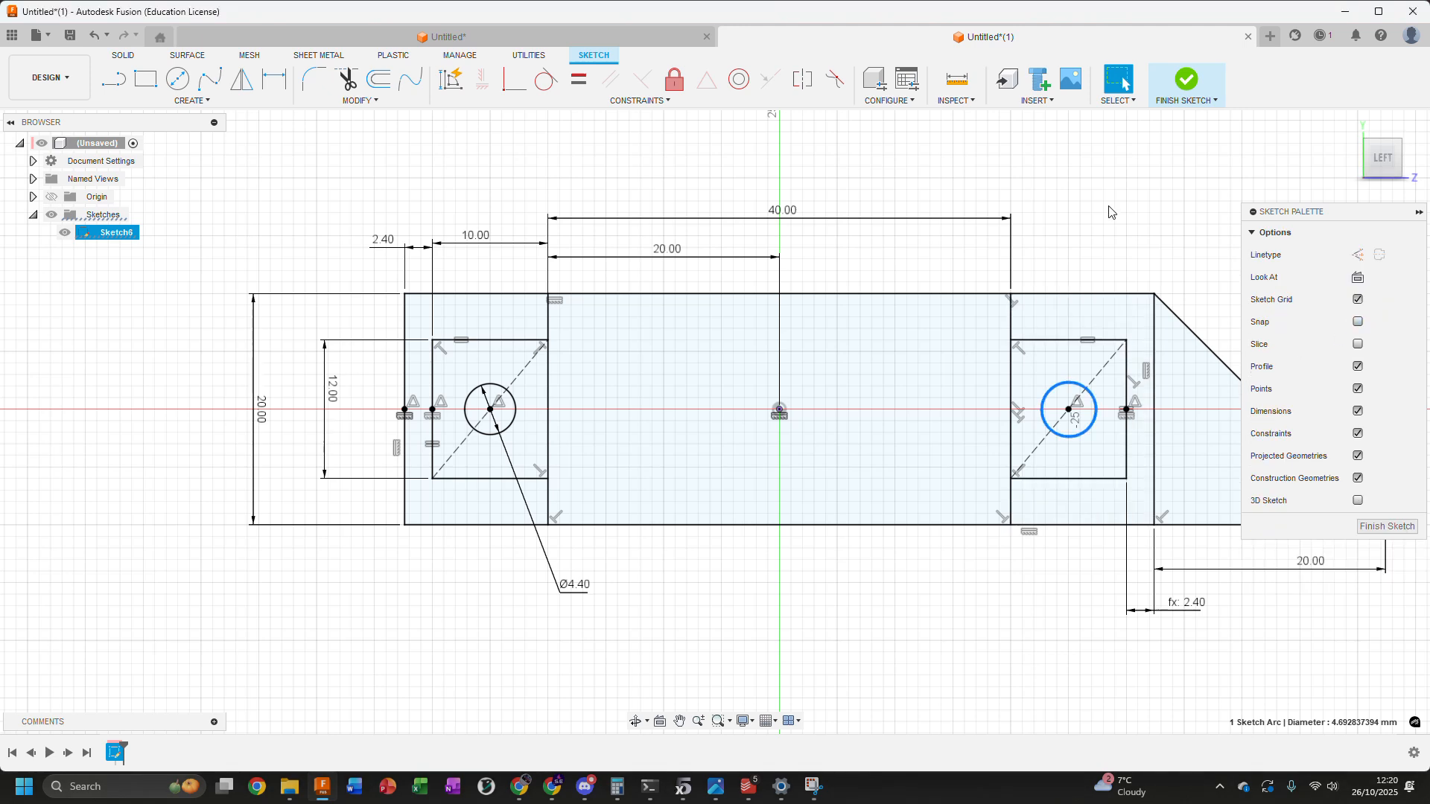
left_click(1109, 207)
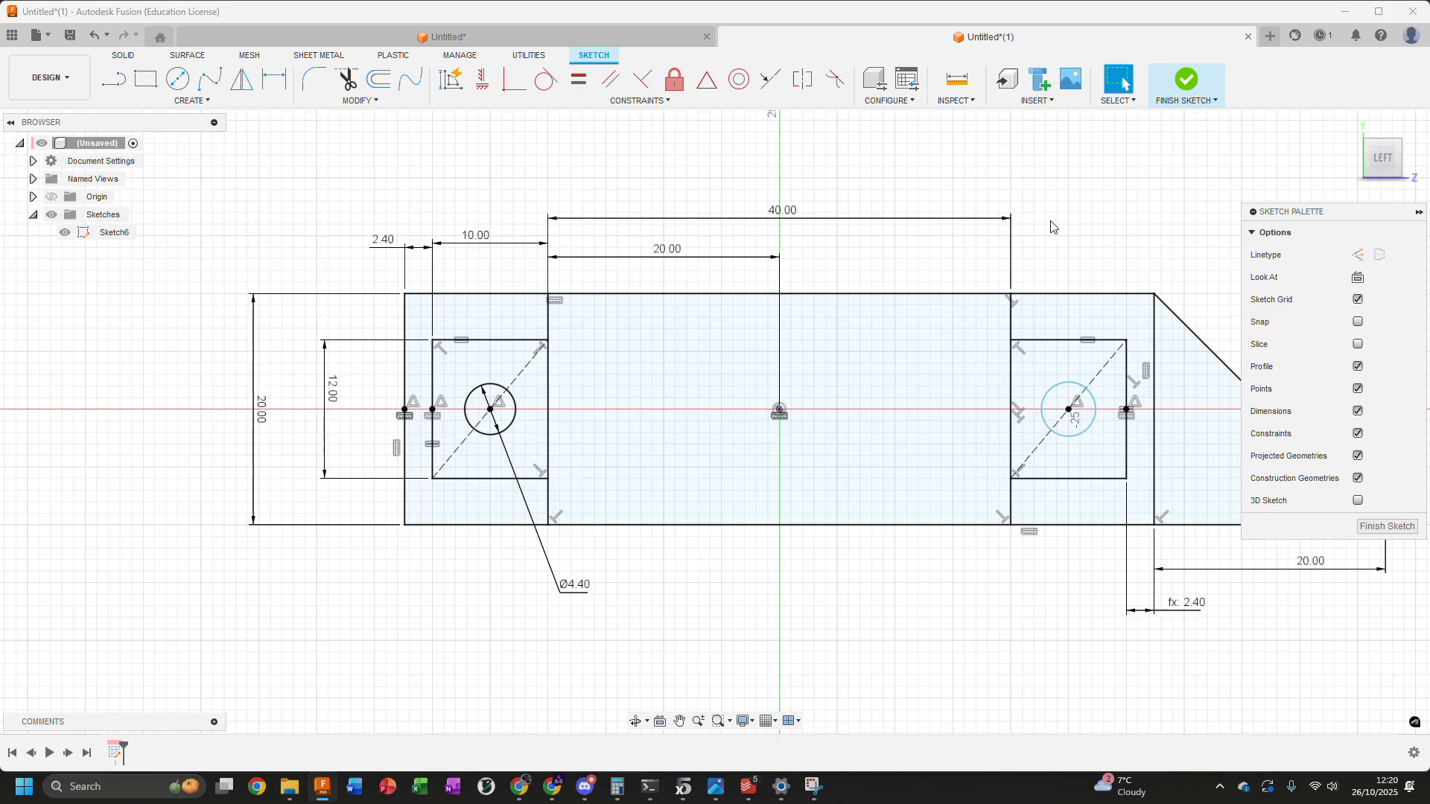
Apply an equal constraint between the right circle and the left circle
left_click(1086, 387)
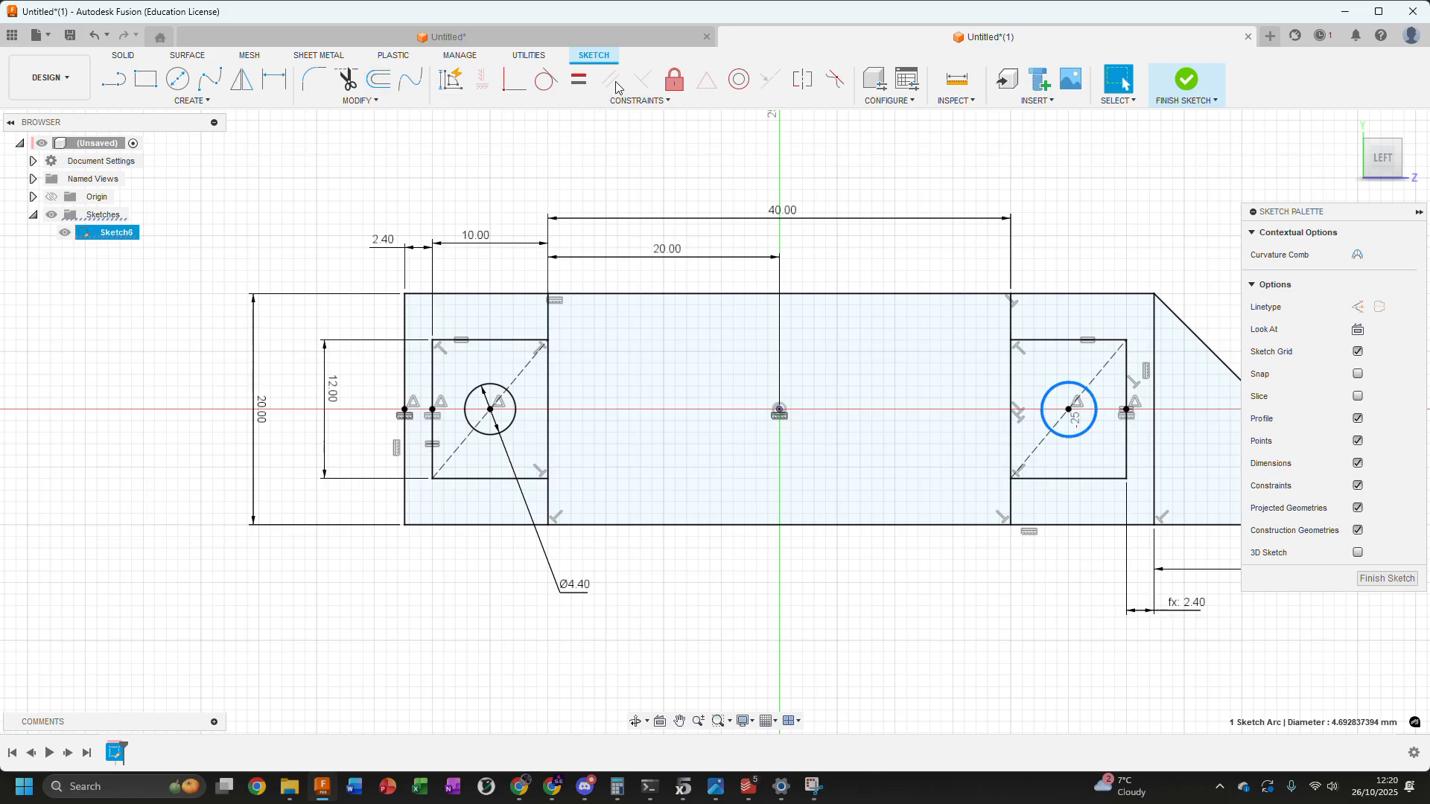
left_click(579, 78)
left_click(508, 391)
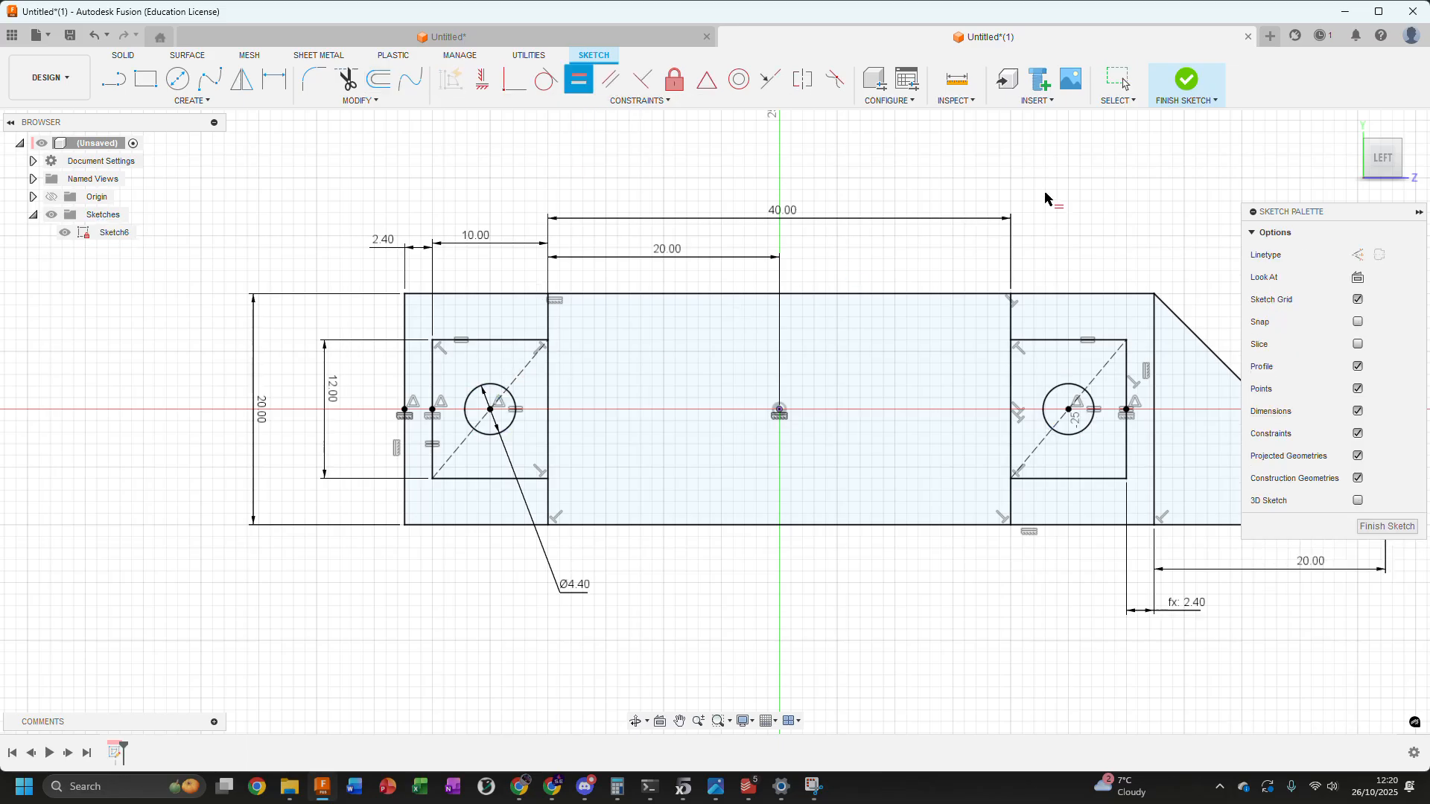
key("Escape")
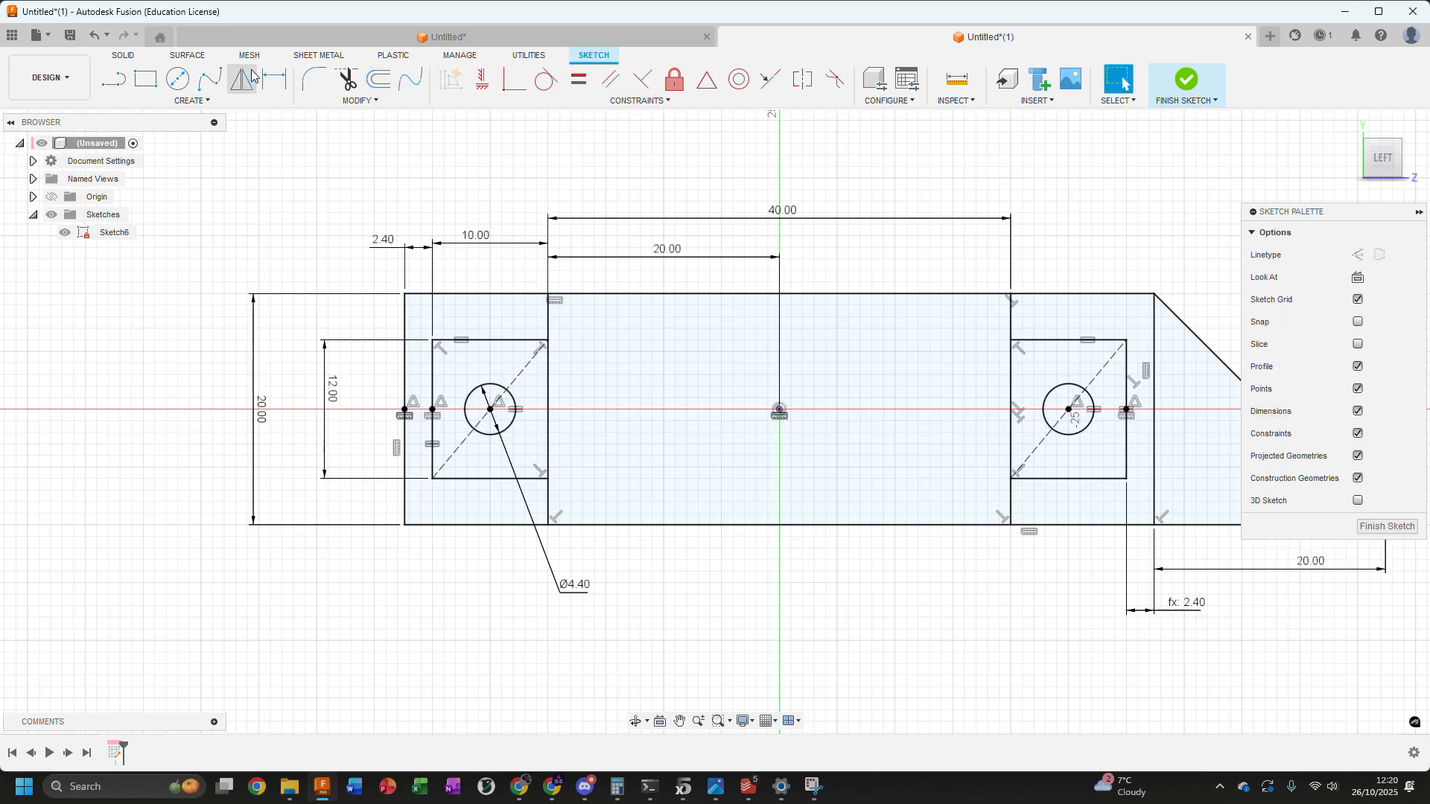
Draw two lines from the left box's outer vertical line to the circle's upper and lower edges, the lower one about 5.3 mm long
left_click(113, 78)
scroll(487, 384, "up", 3)
left_click(405, 372)
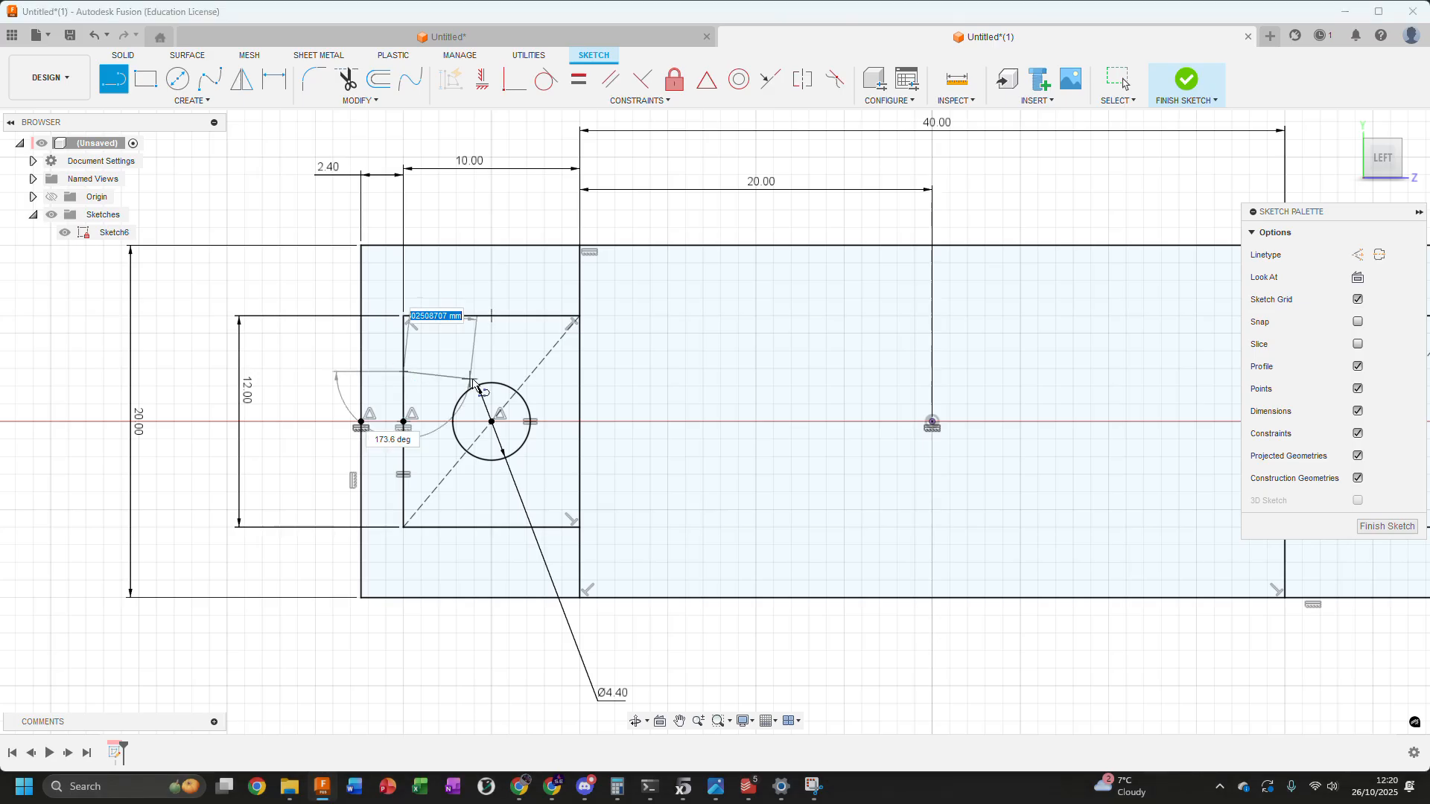
left_click(492, 383)
left_click(403, 490)
left_click(489, 461)
key("Escape")
Apply horizontal constraints to both lines joining the left box's outer line to the circle
left_click(440, 479)
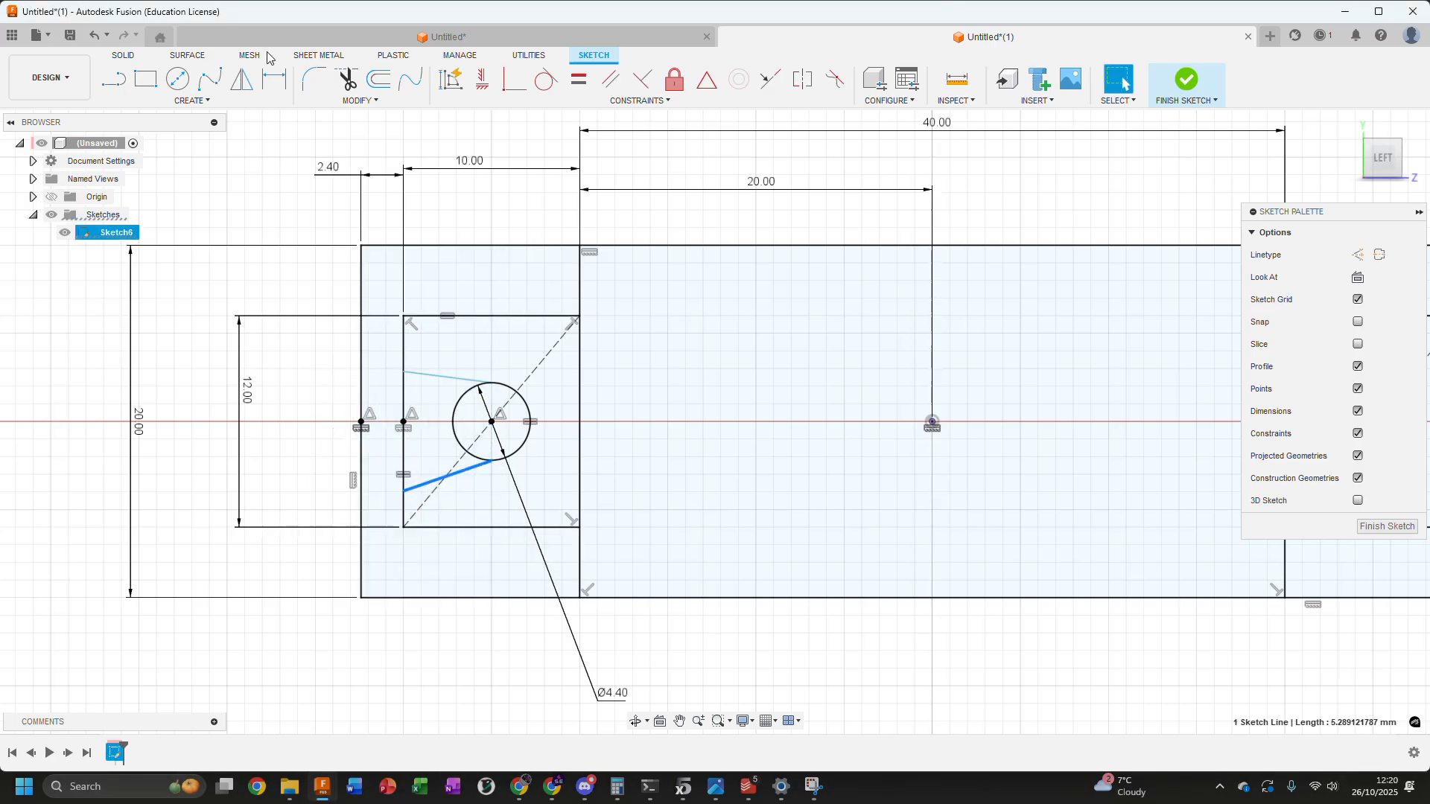
left_click(432, 377, "ctrl")
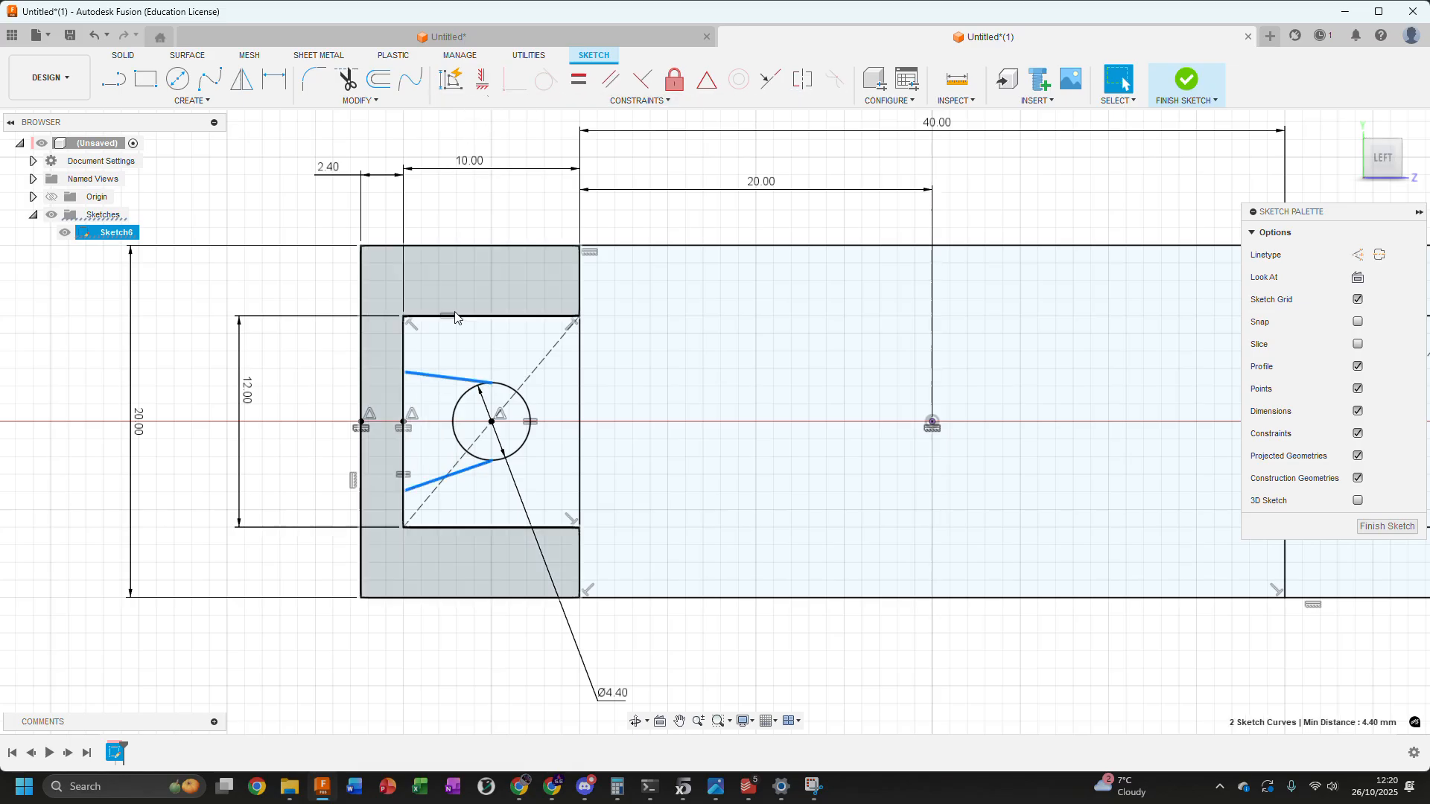
key("Escape")
left_click(475, 466)
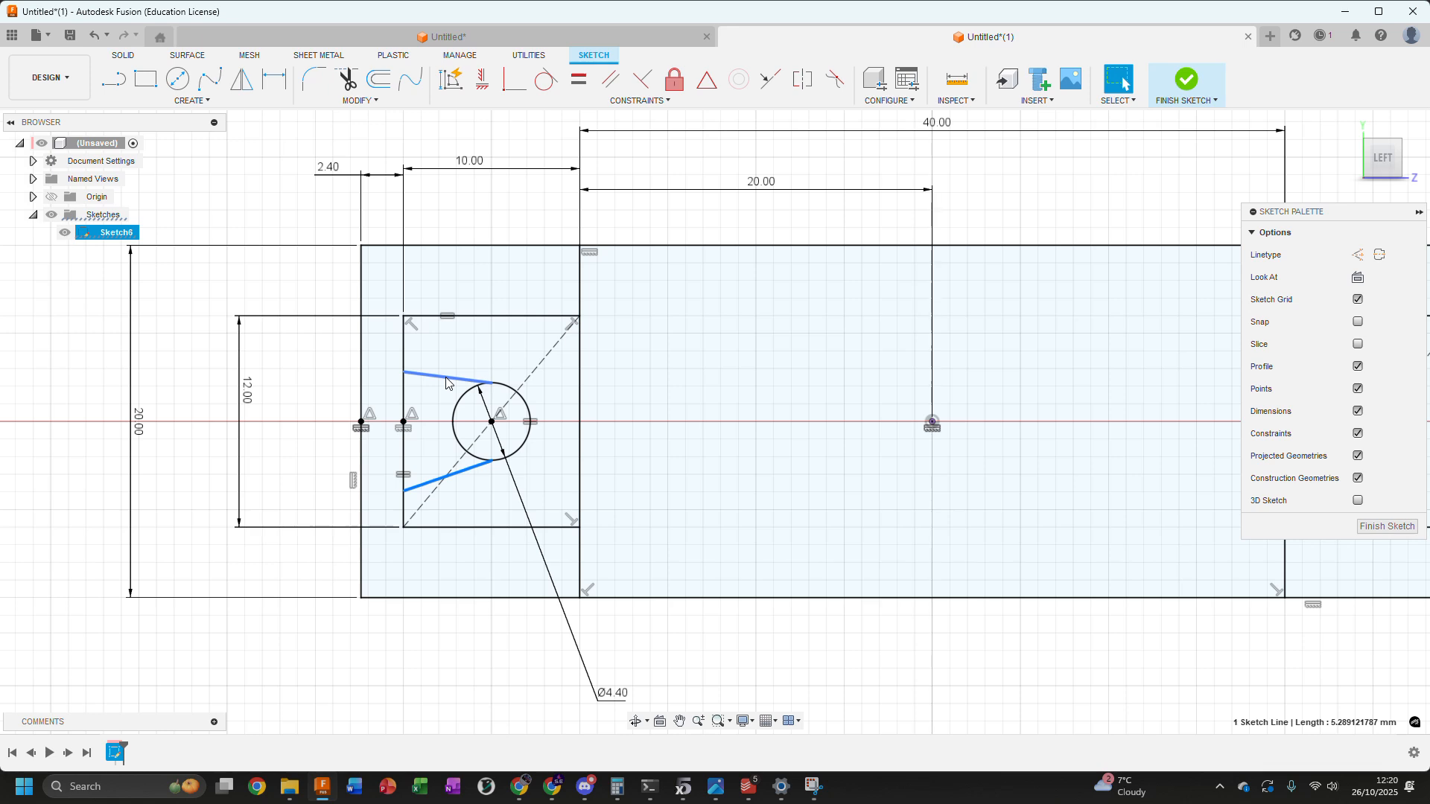
left_click(447, 384)
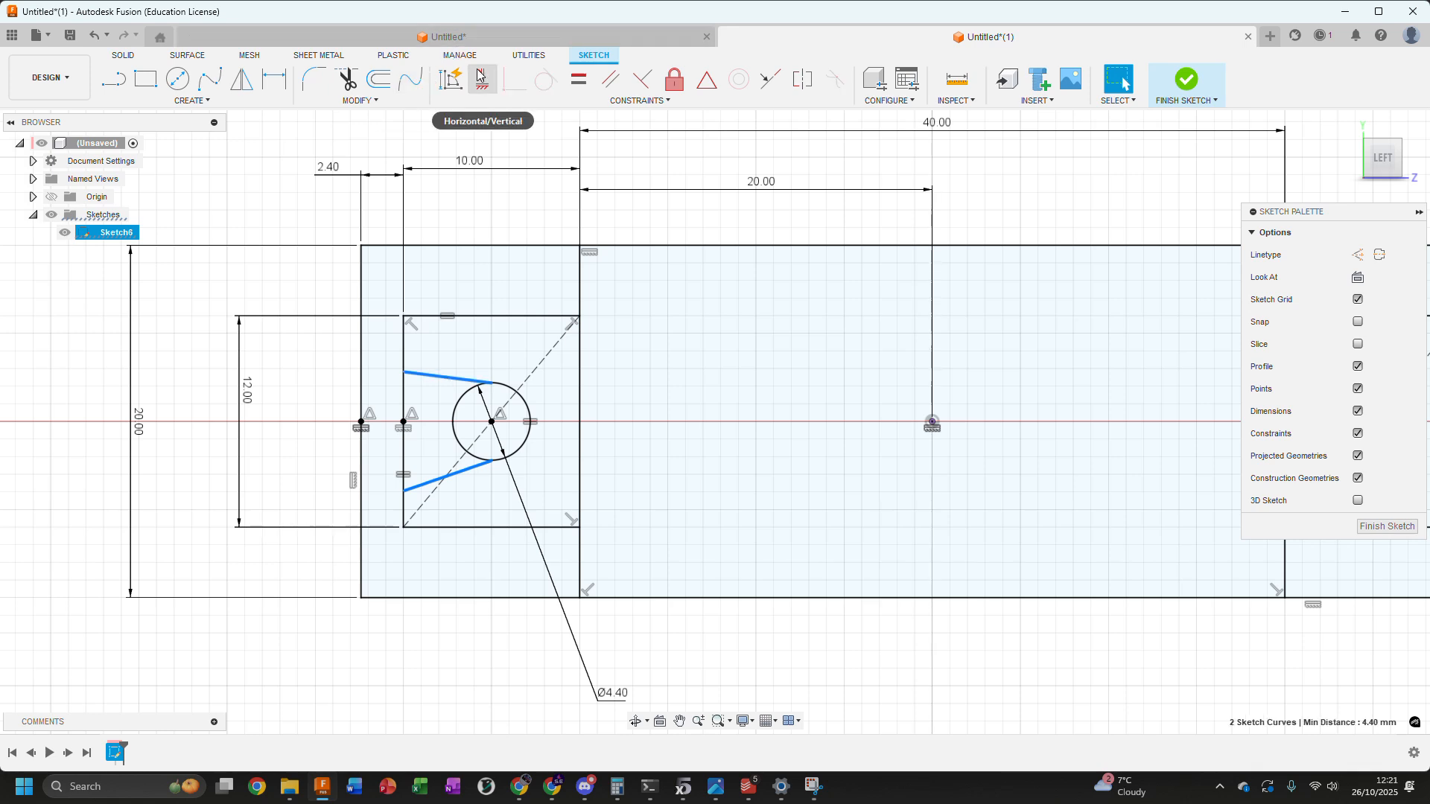
left_click(481, 75)
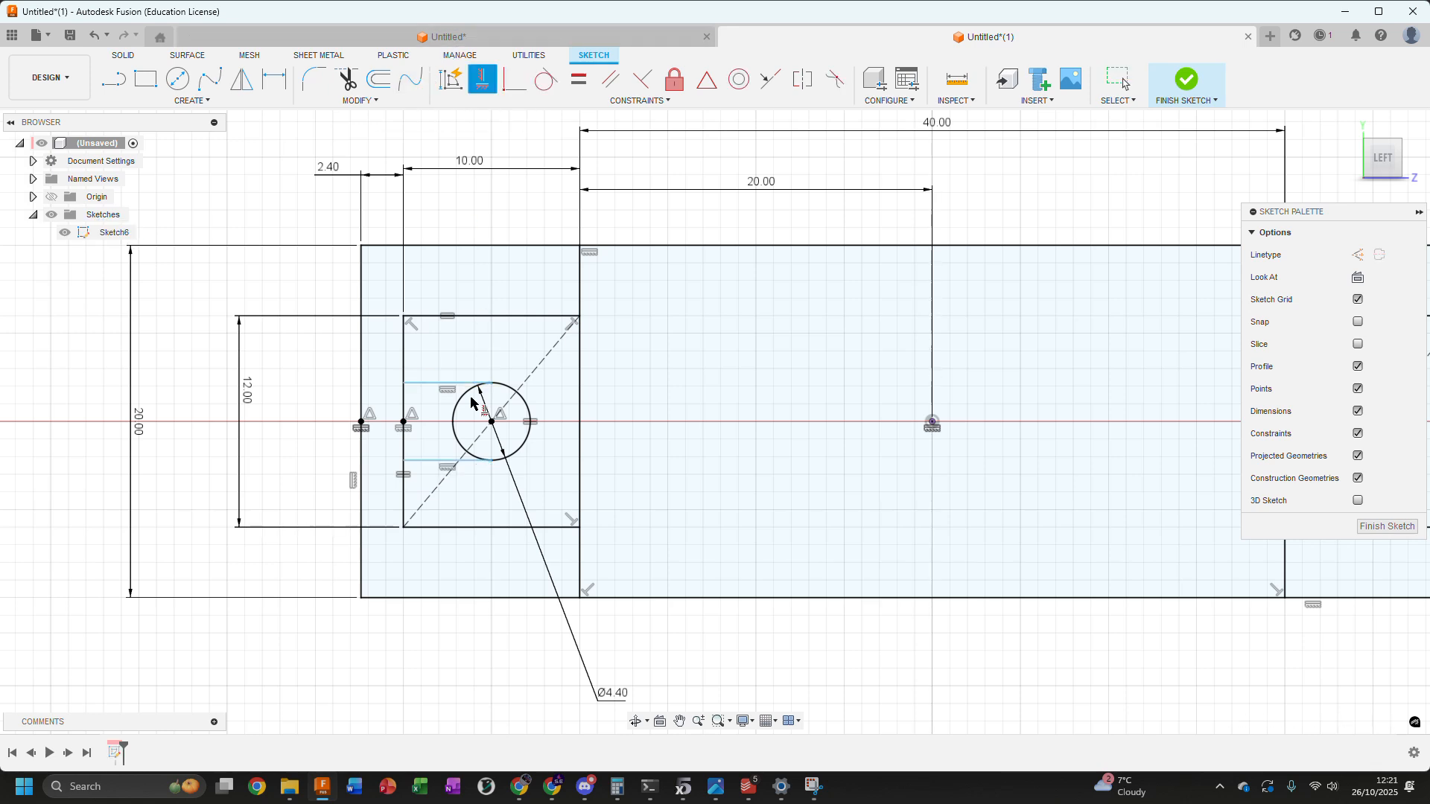
Shift the two horizontal lines up and down at the left circle to test their remaining freedom of movement
mouse_move(468, 384)
left_mouse_down()
mouse_move(469, 401)
mouse_move(464, 384)
left_mouse_up()
left_click_drag(435, 460, 432, 450)
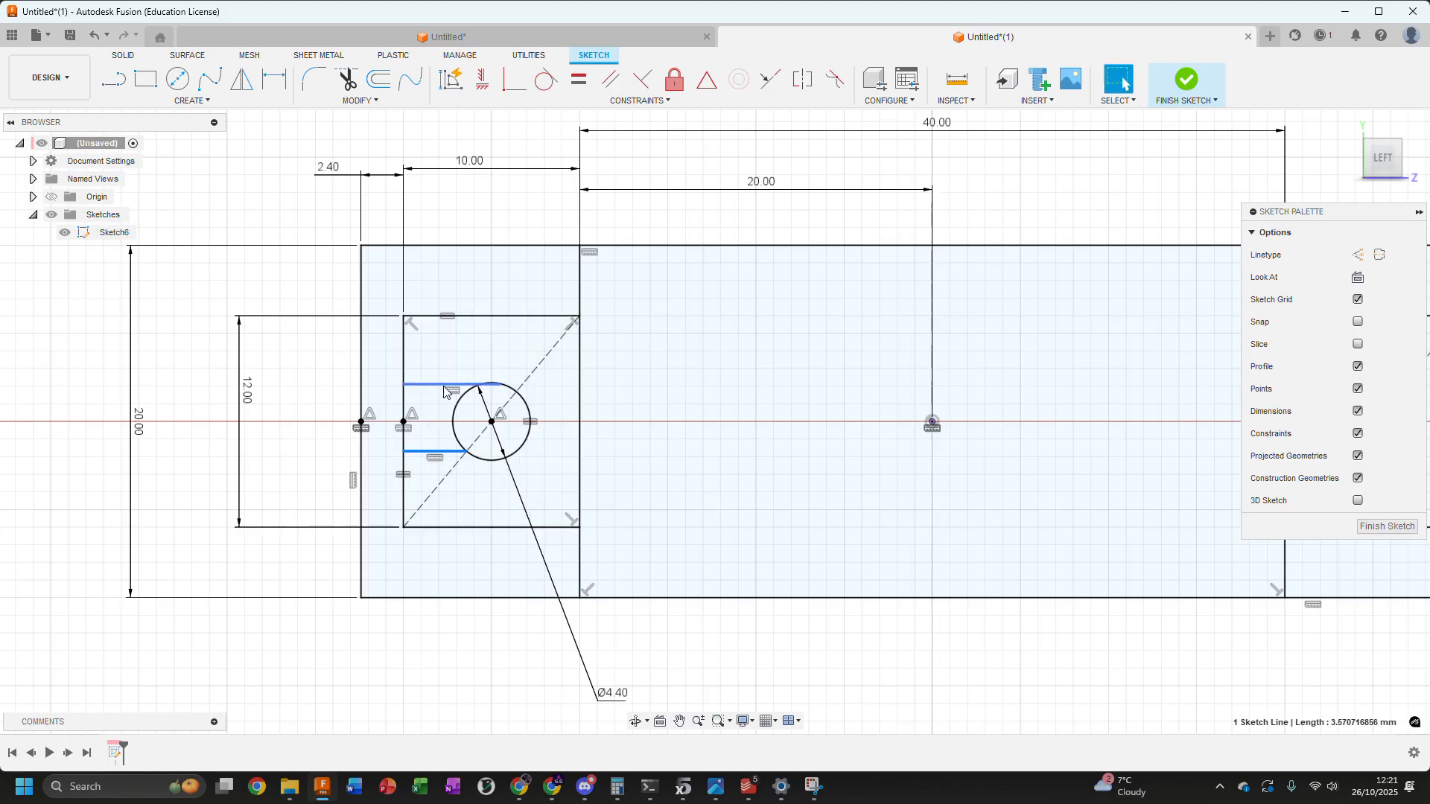
left_click_drag(444, 384, 445, 393)
left_click_drag(438, 452, 440, 464)
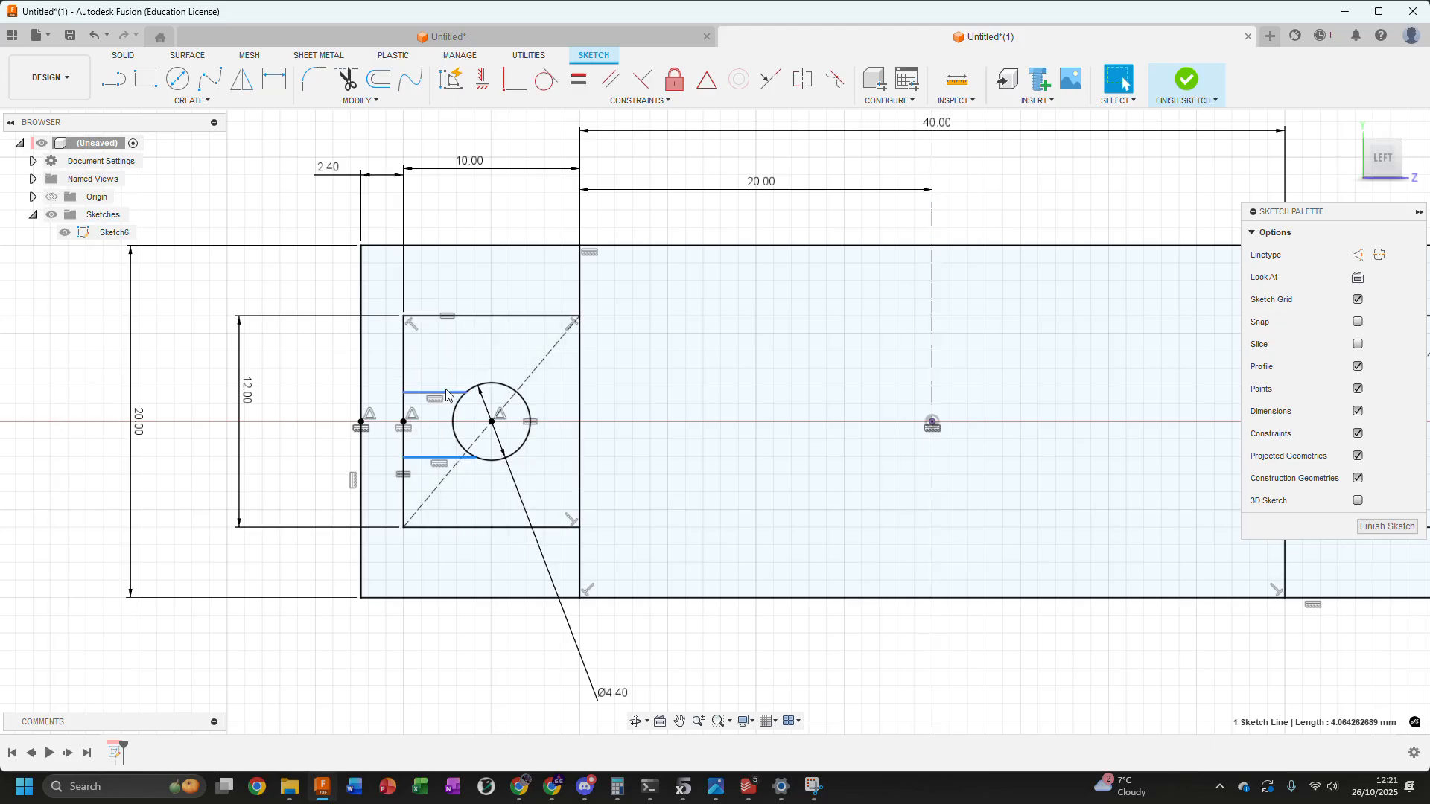
left_click(442, 393)
left_click(429, 457, "shift")
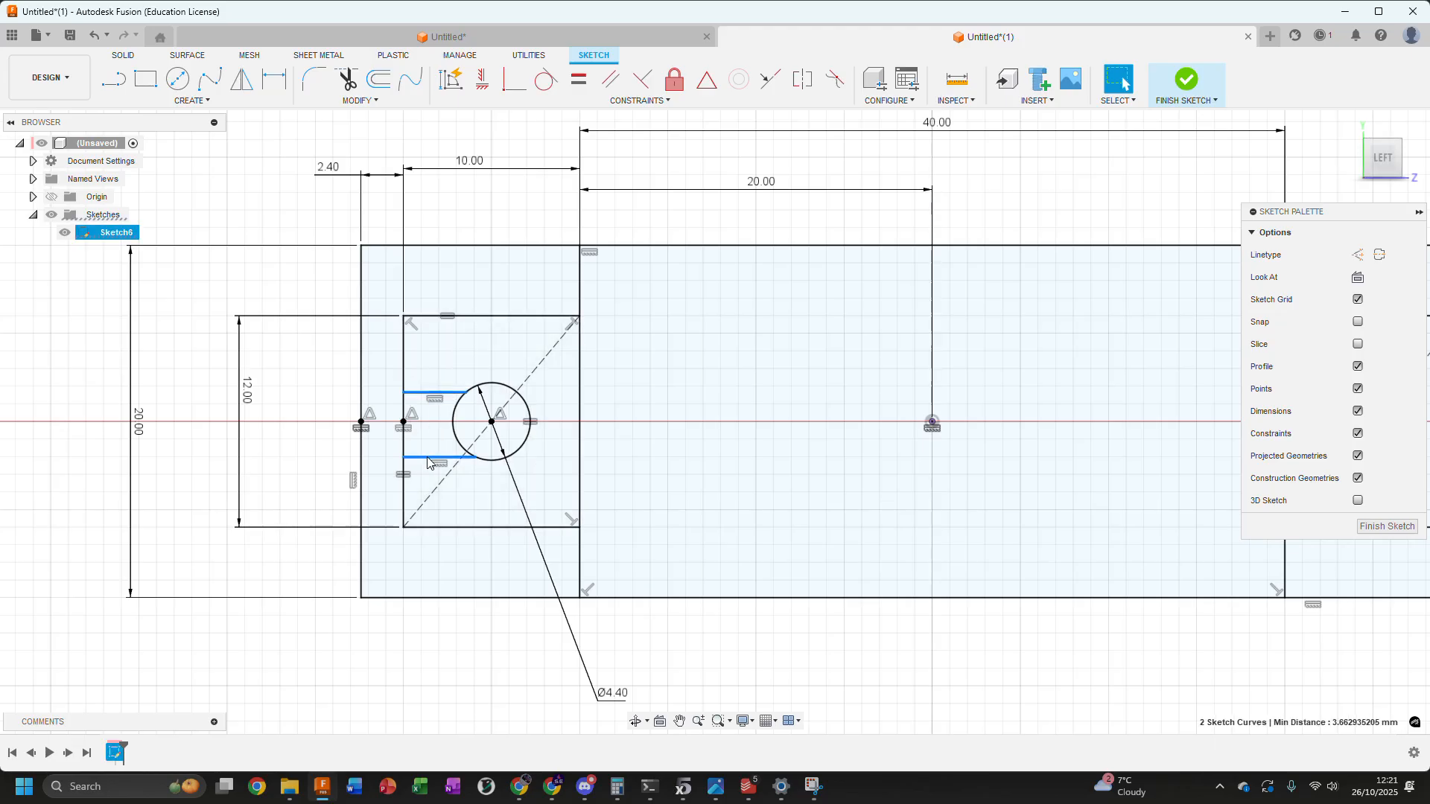
left_click(437, 216)
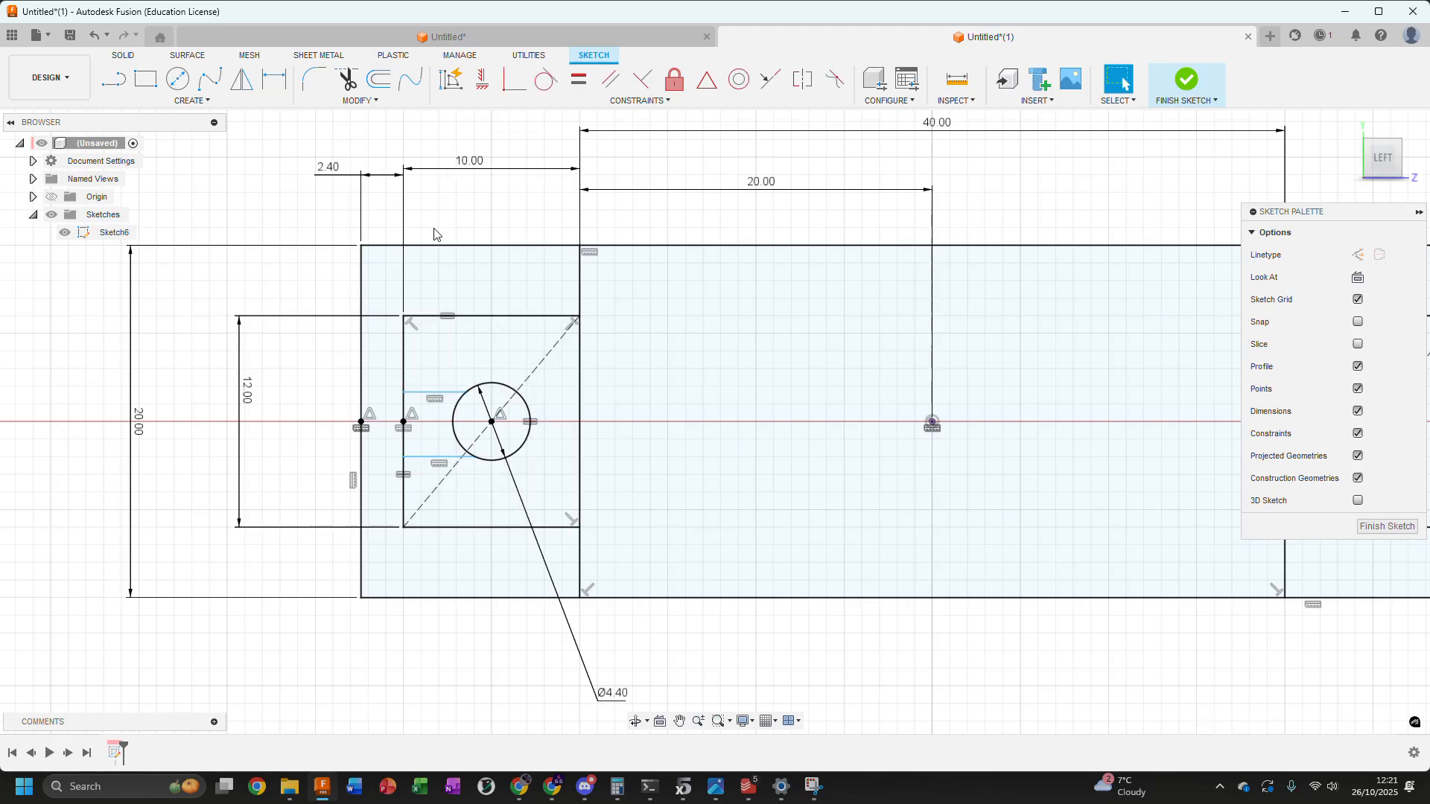
Apply tangent constraints between the left circle and both the upper and lower horizontal lines
left_click(447, 392)
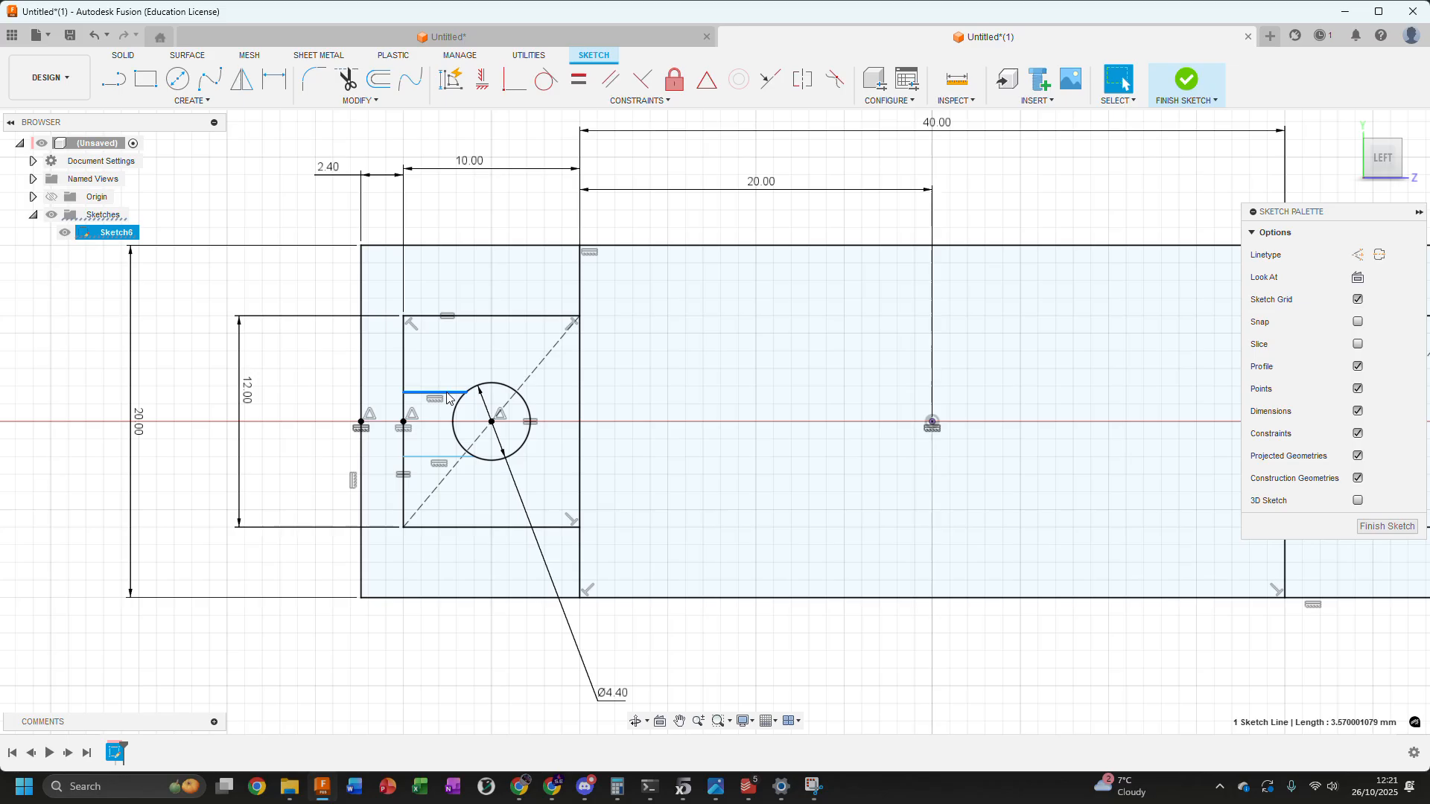
left_click(540, 87)
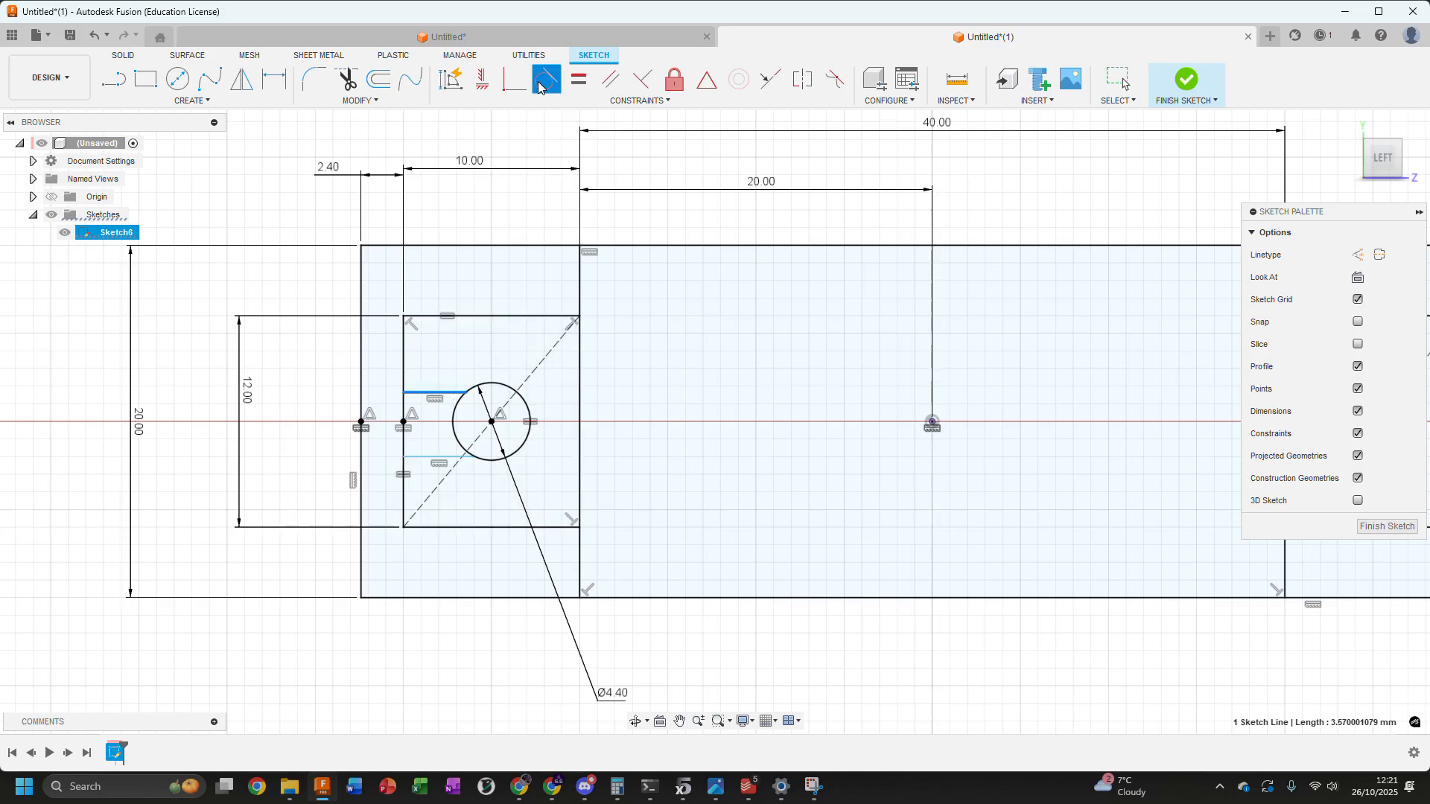
left_click(512, 390)
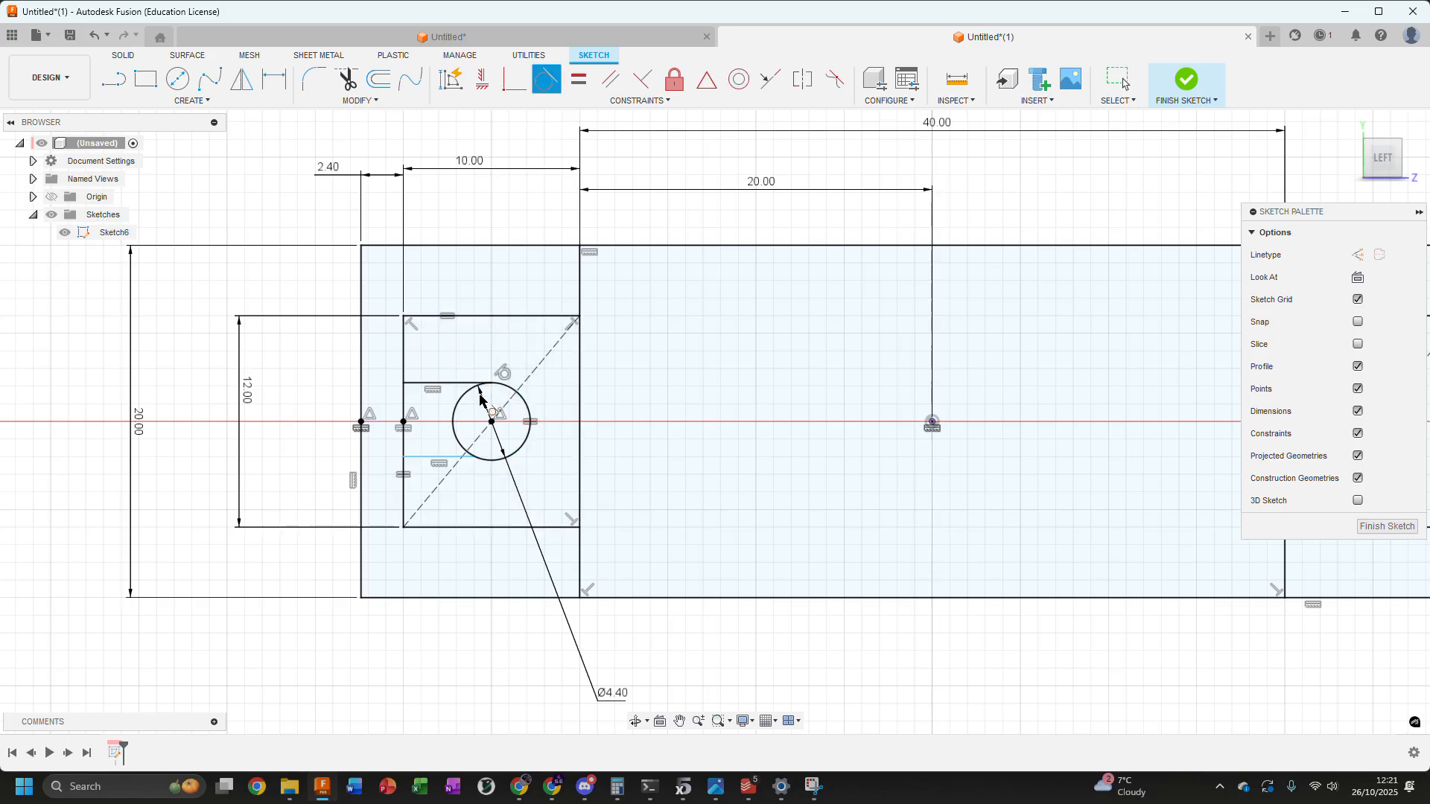
left_click(431, 458)
left_click(492, 461)
scroll(601, 498, "down", 3)
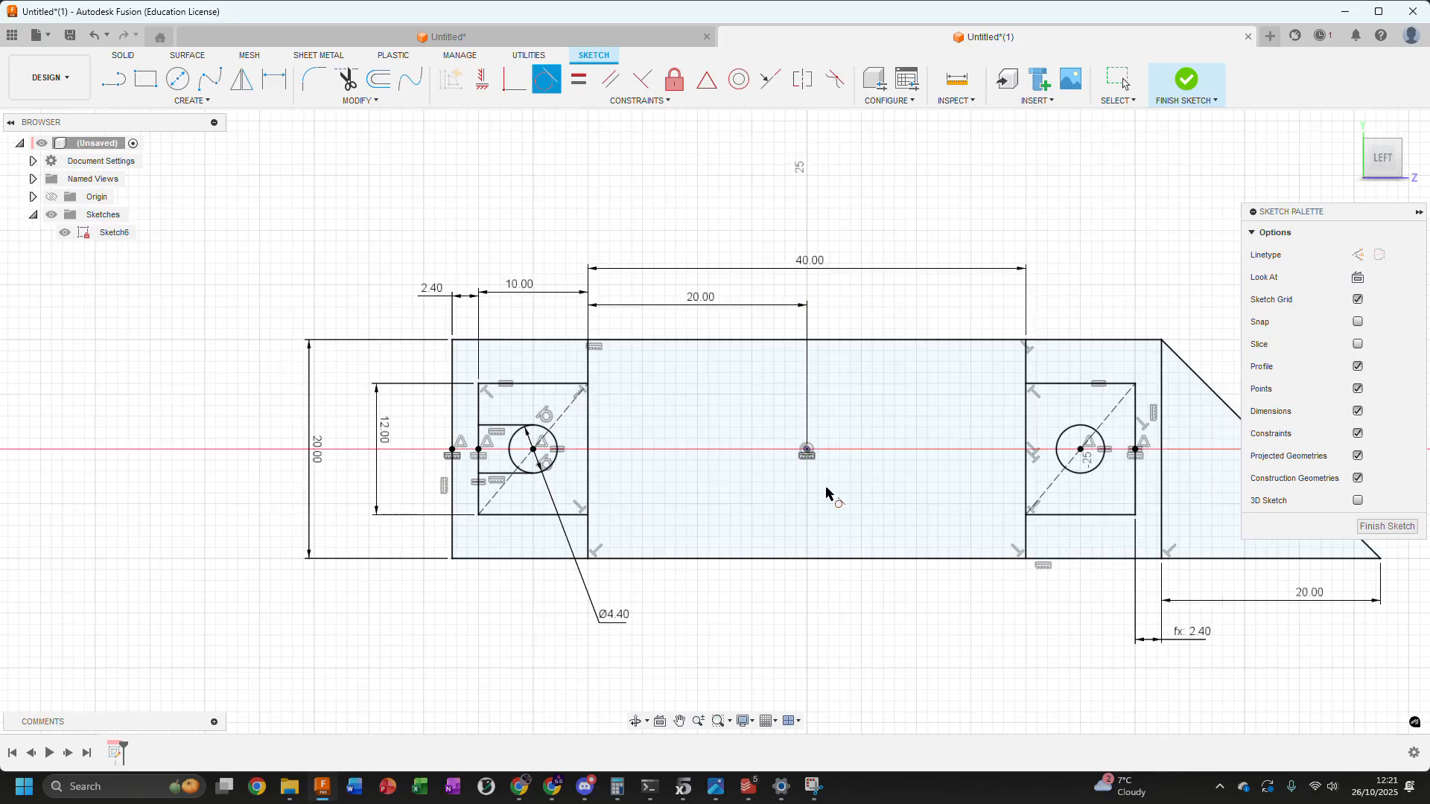
middle_click_drag(769, 494, 607, 476)
key("Escape")
Draw two lines from the right box's outer vertical line to the circle's upper and lower edges, the lower one about 5.2 mm long
key("l")
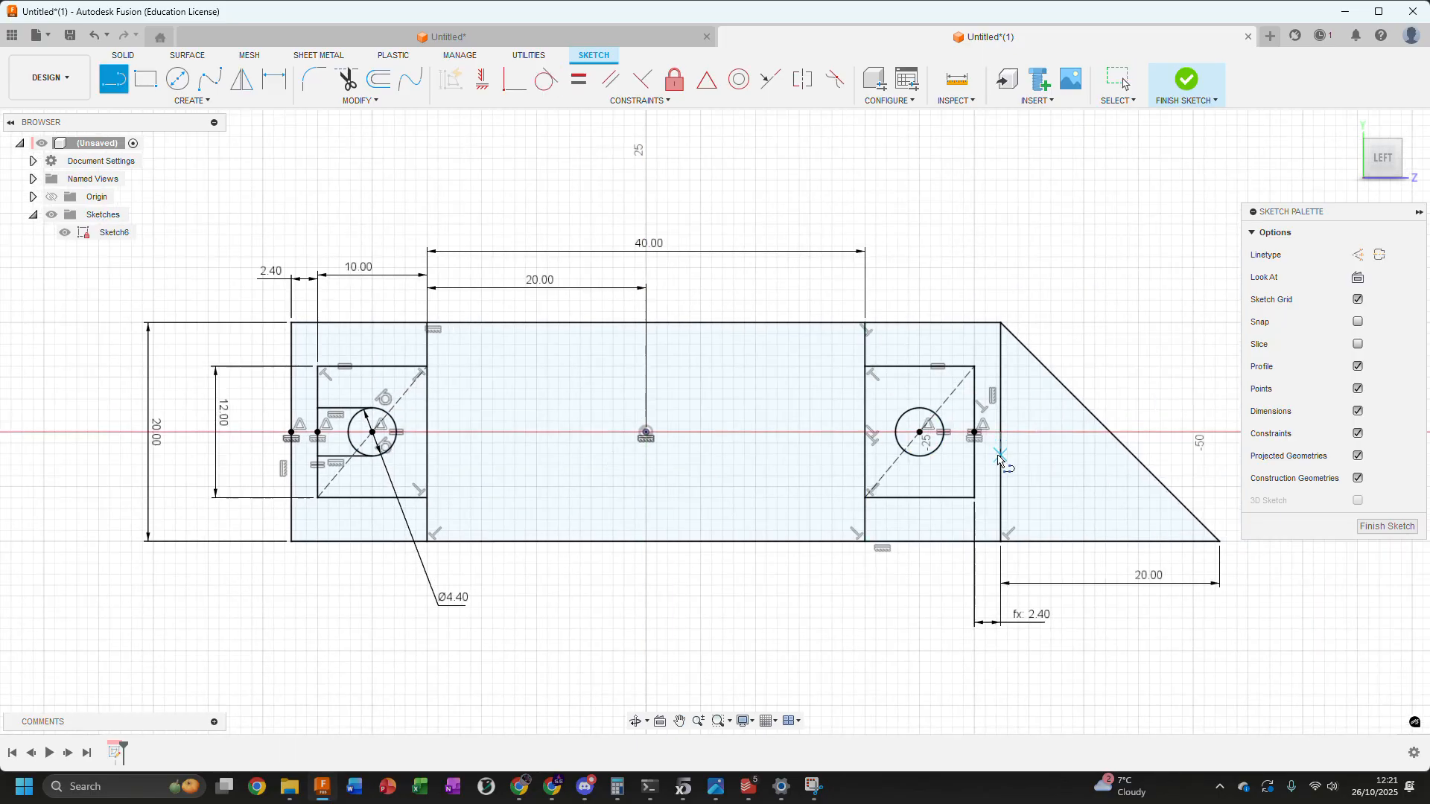
scroll(1013, 461, "up", 3)
scroll(611, 362, "down", 1)
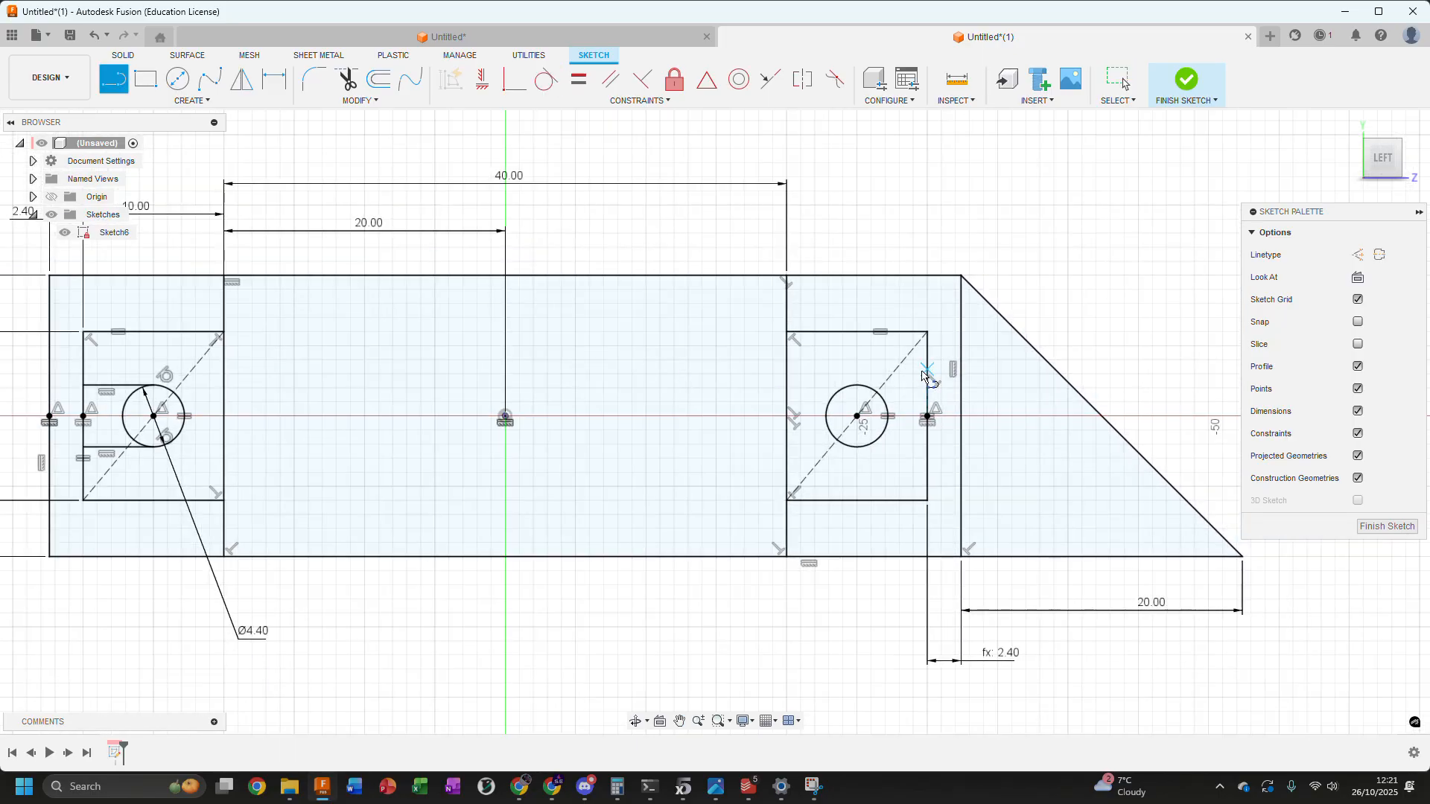
left_click(931, 371)
left_click(851, 384)
left_click(928, 452)
left_click(854, 448)
key("Escape")
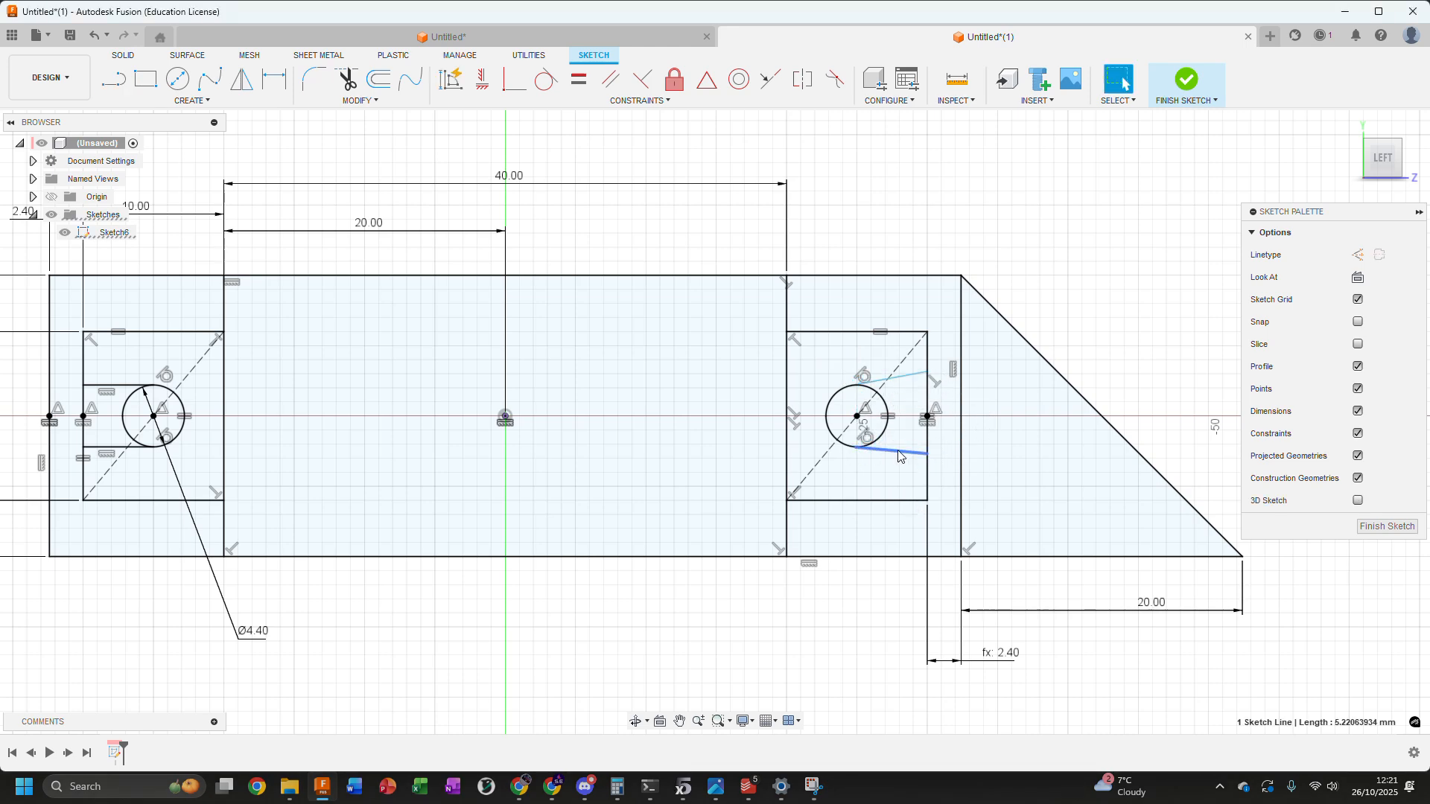
Apply horizontal constraints to both lines joining the right box's outer line to the circle, and finish the sketch
left_click(905, 374)
left_click(900, 451, "ctrl")
left_click(484, 79)
scroll(686, 204, "down", 2)
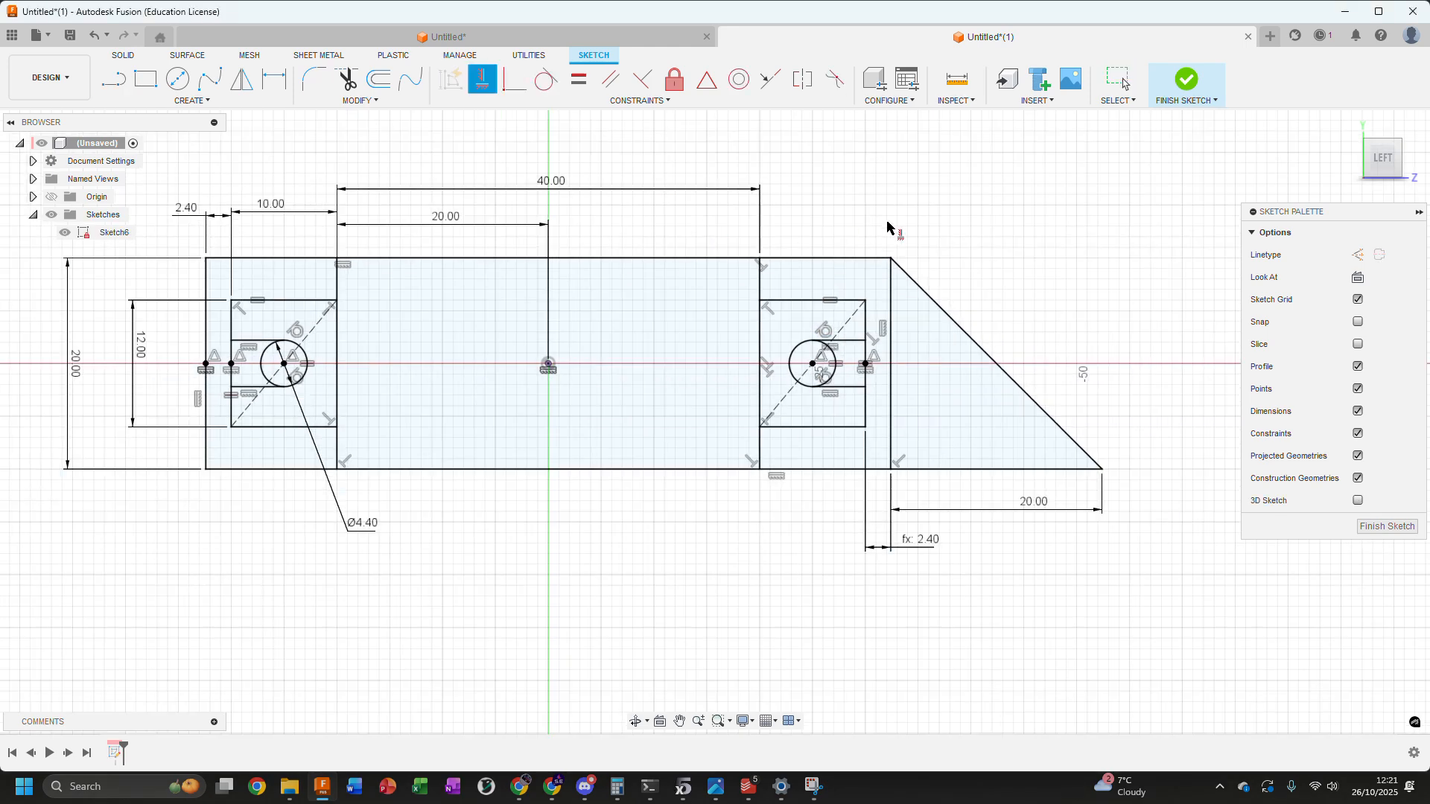
middle_click_drag(912, 223, 1047, 280)
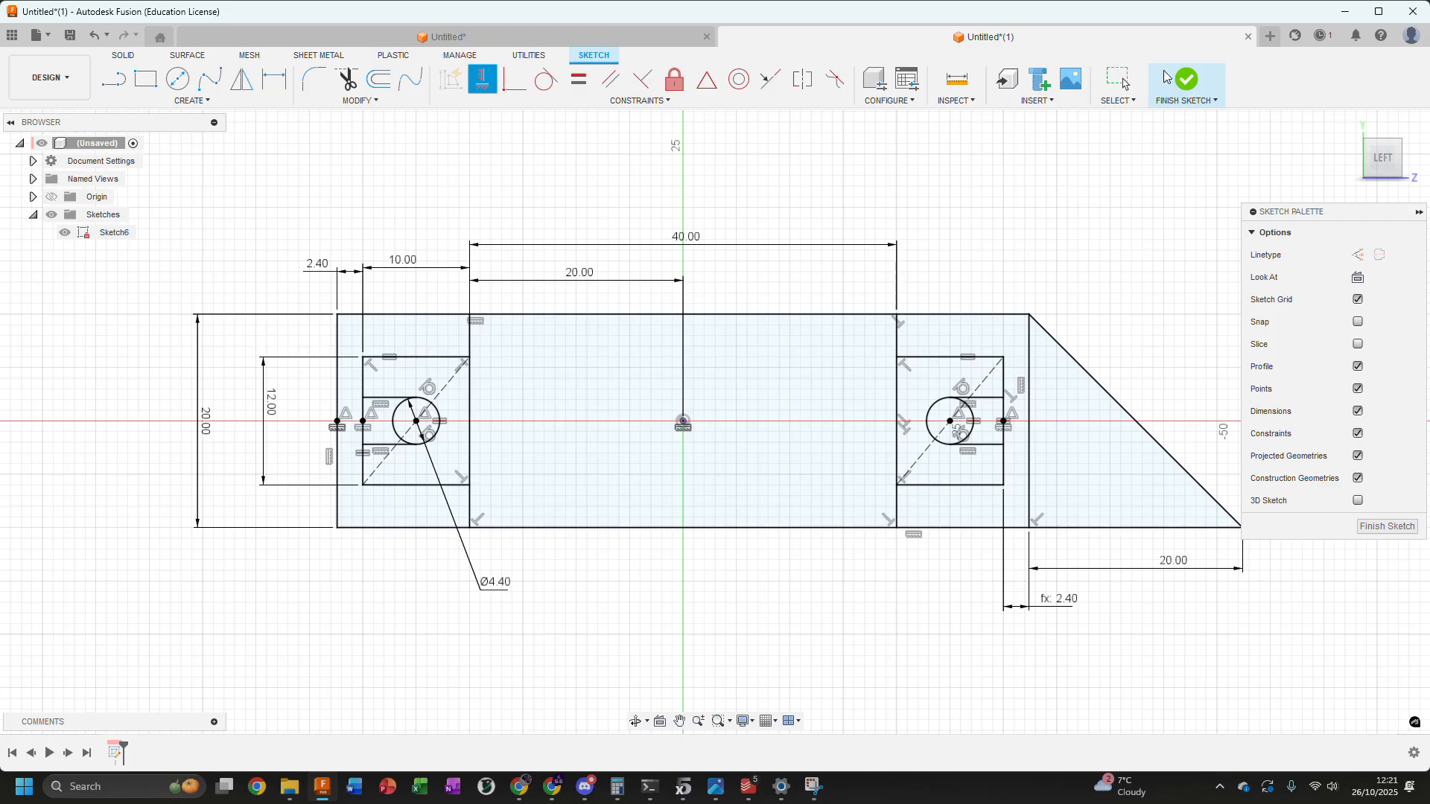
left_click(1186, 79)
Start a new sketch on the horizontal origin plane, seen from the top and perpendicular to the finished profile
middle_click_drag(857, 246, 619, 258, "shift")
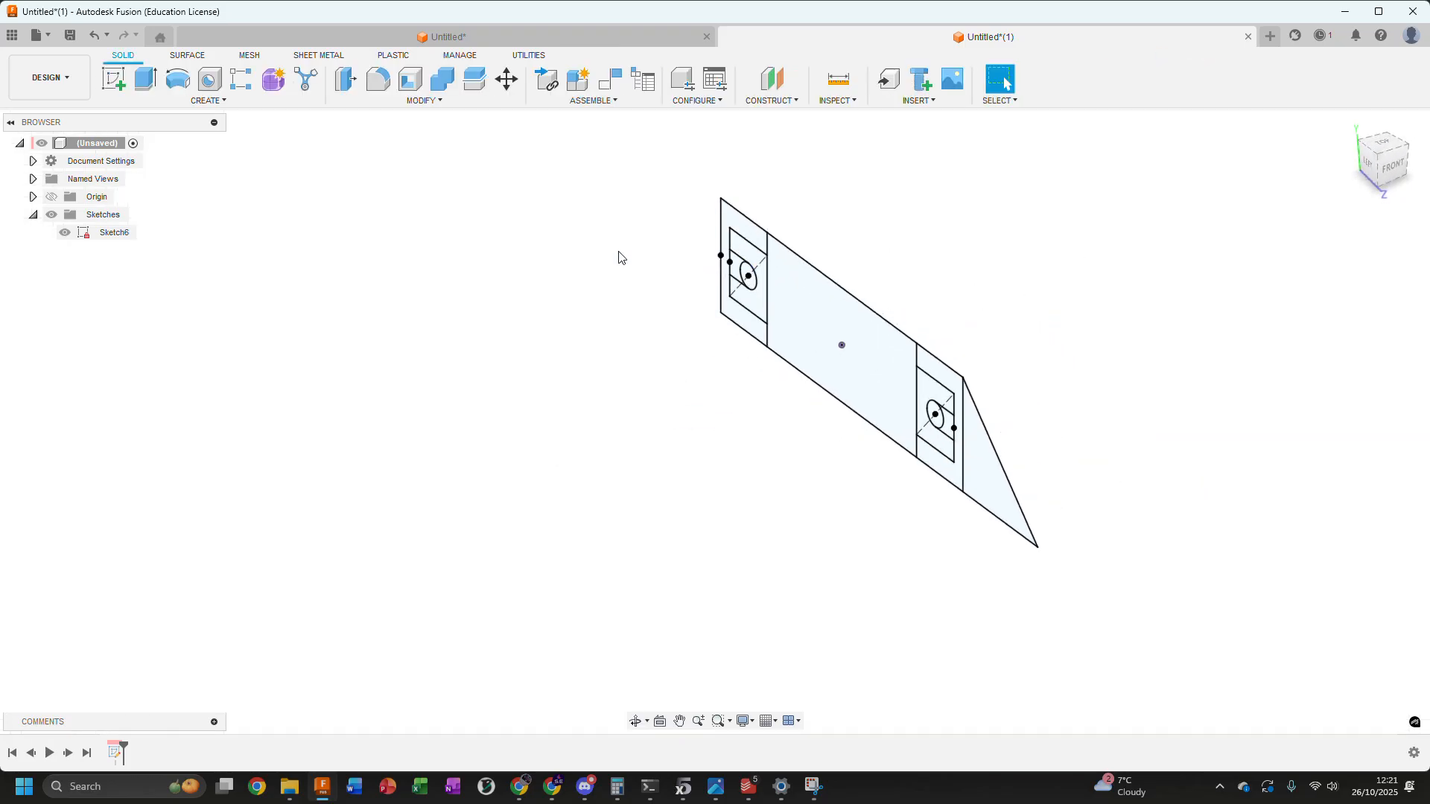
left_click(207, 100)
left_click(186, 129)
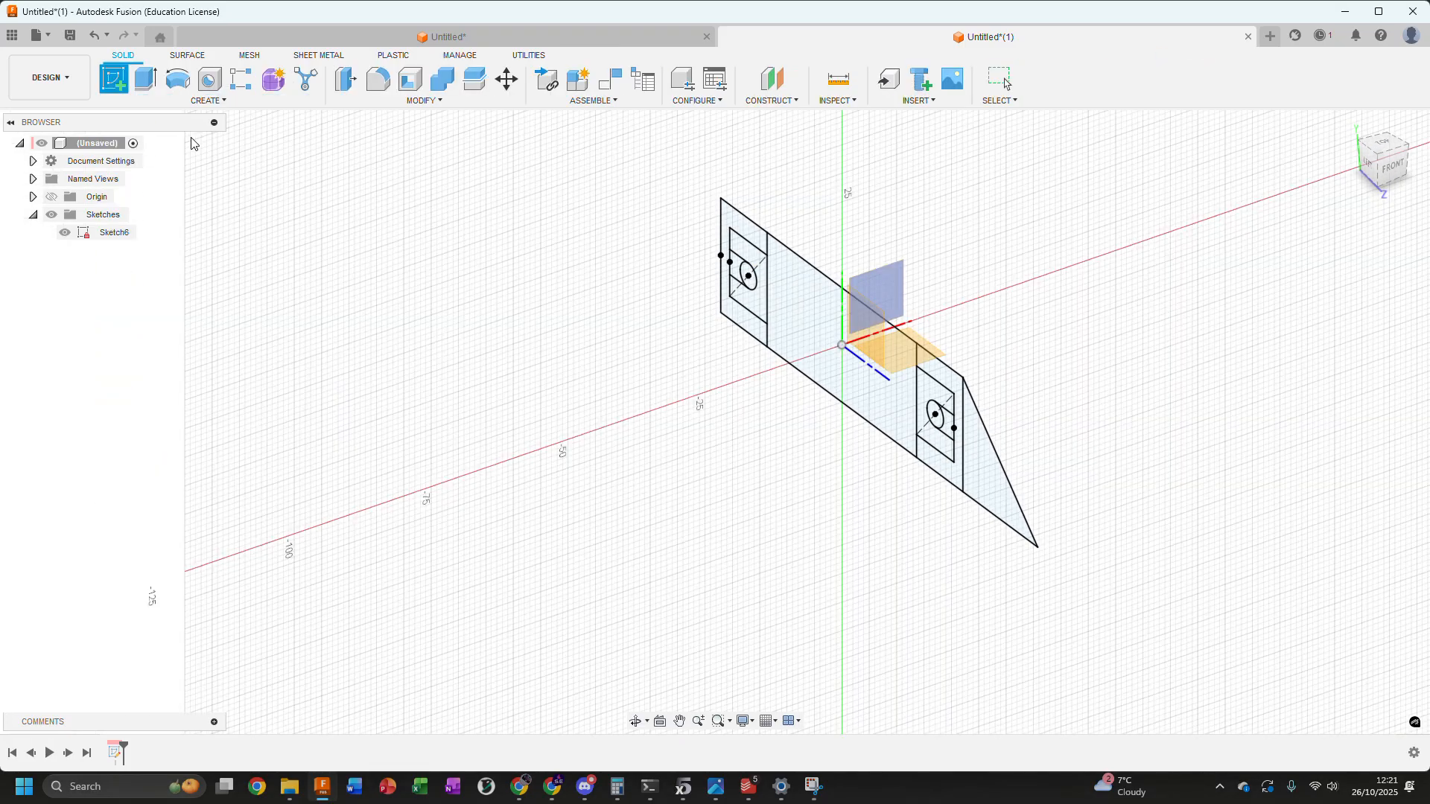
middle_click_drag(1025, 293, 1018, 306, "shift")
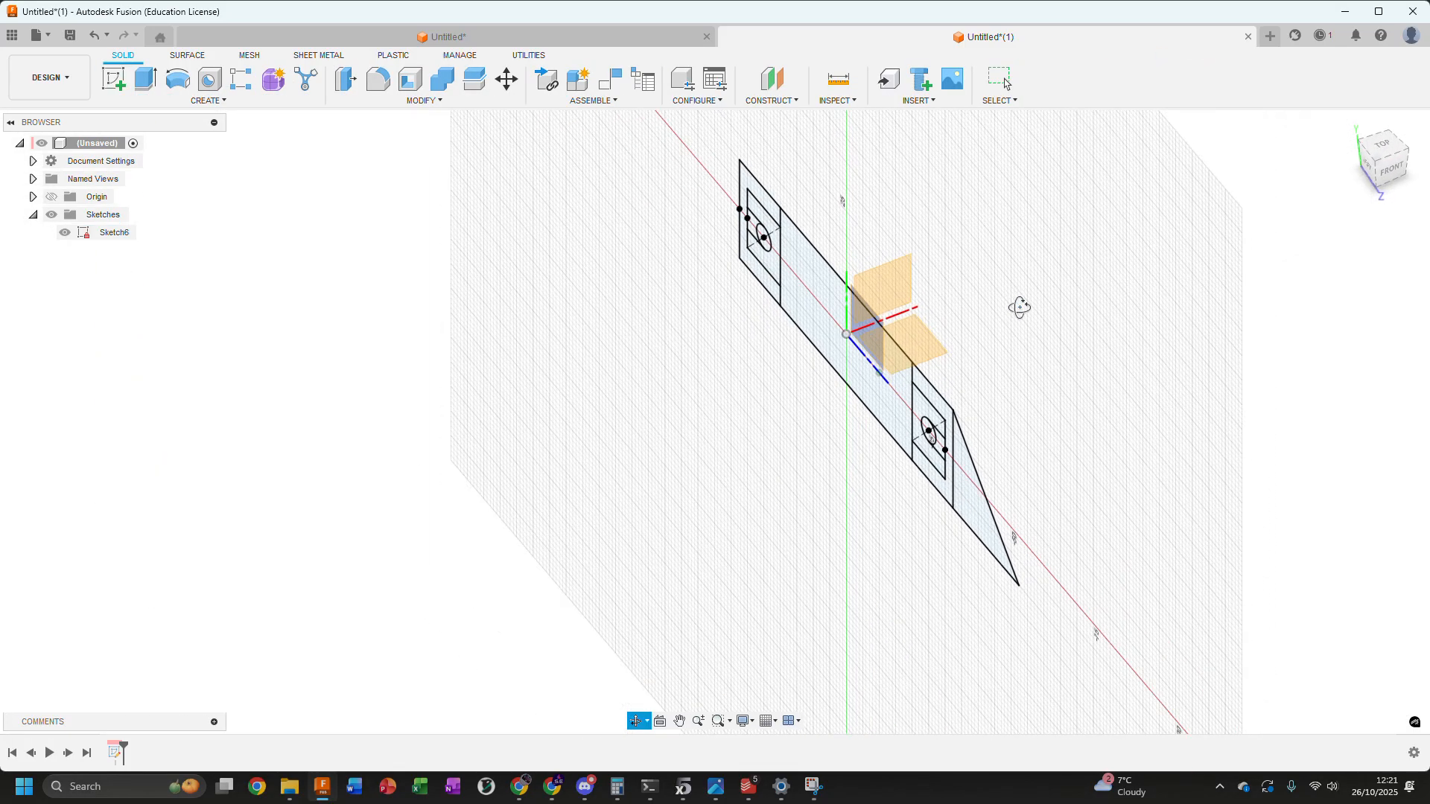
left_click(919, 349)
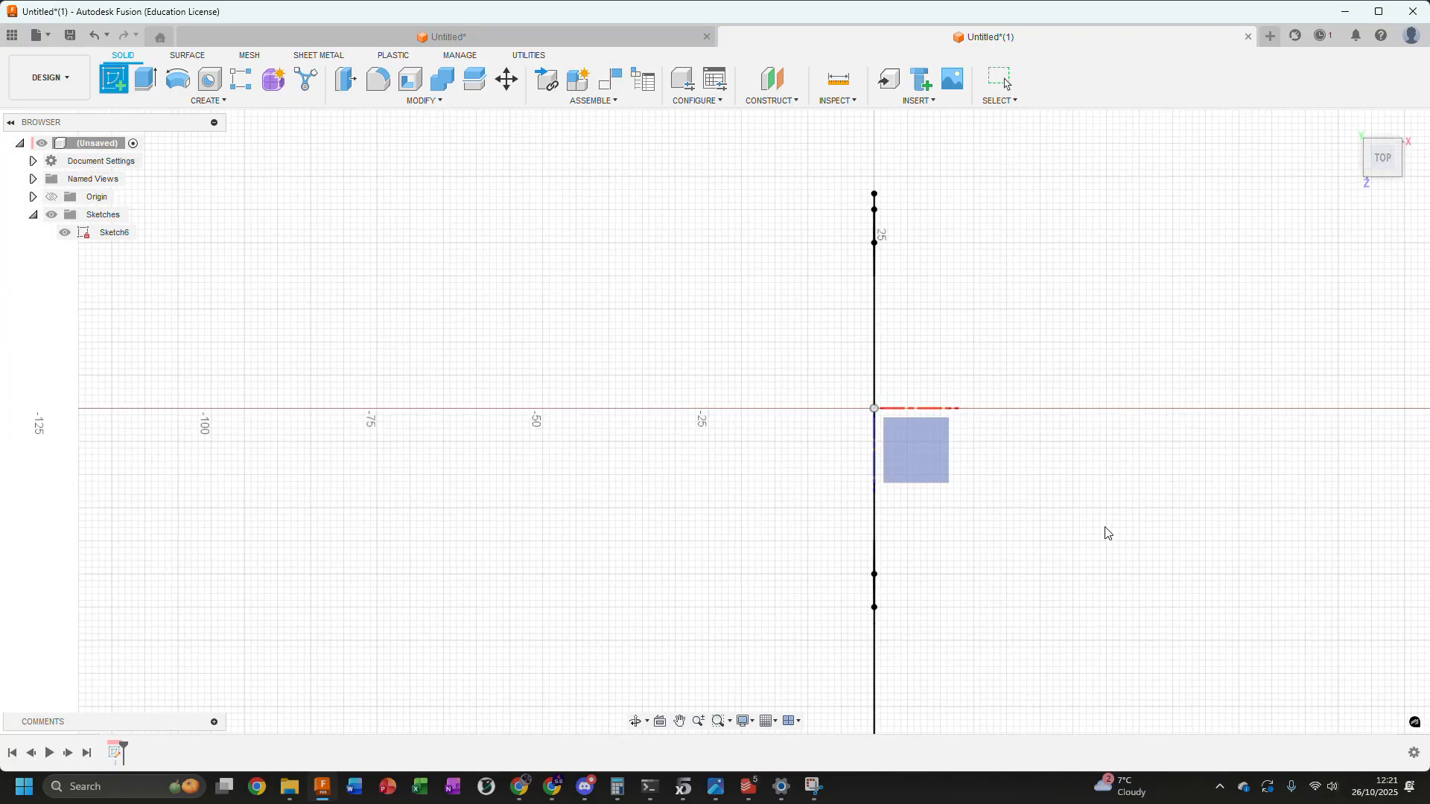
left_click(922, 457)
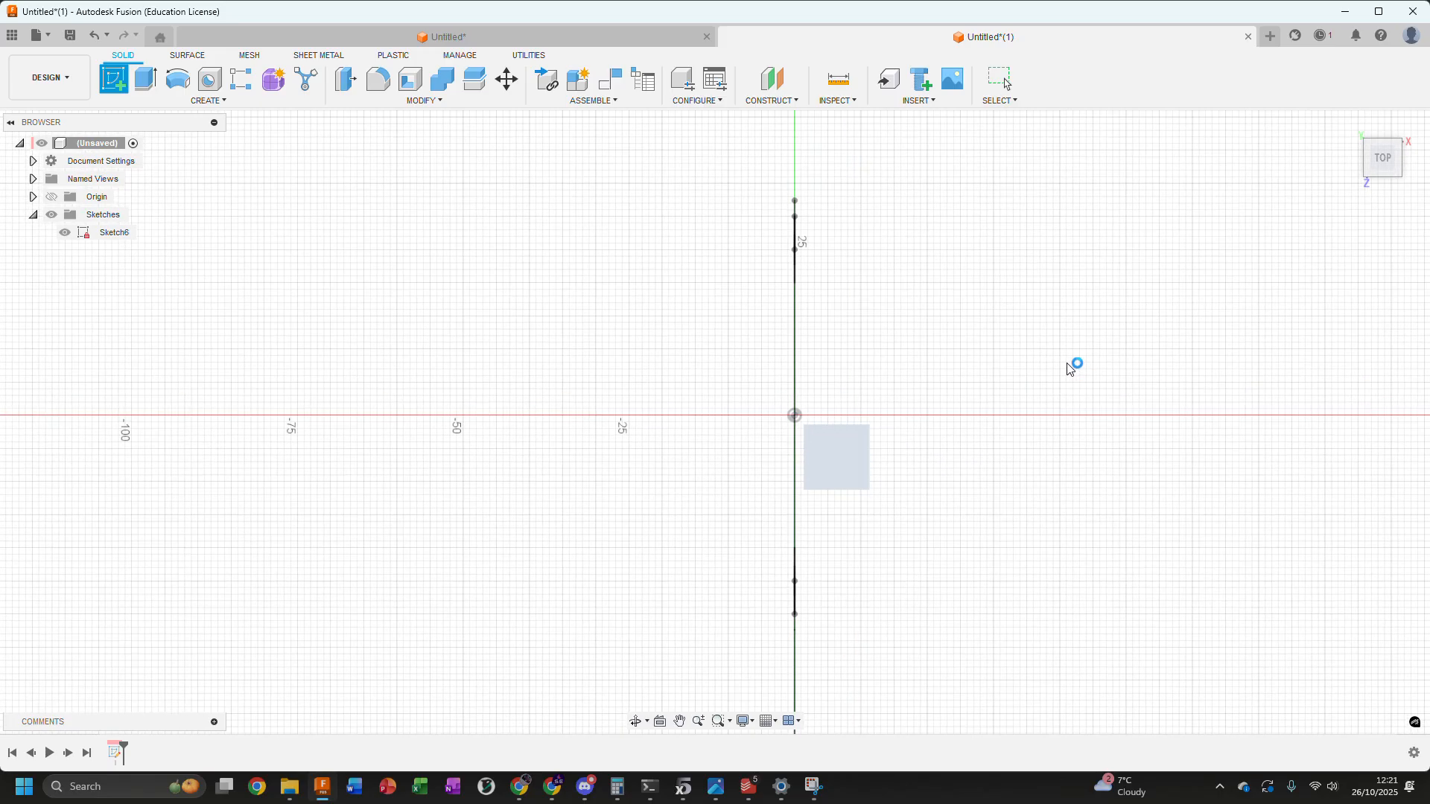
Project the profile's outer left vertical line and the vertical line at the triangle's base into the new sketch, keeping the projection linked
mouse_move(763, 507)
middle_mouse_down("shift")
mouse_move(864, 355)
mouse_move(912, 201)
middle_mouse_up("shift")
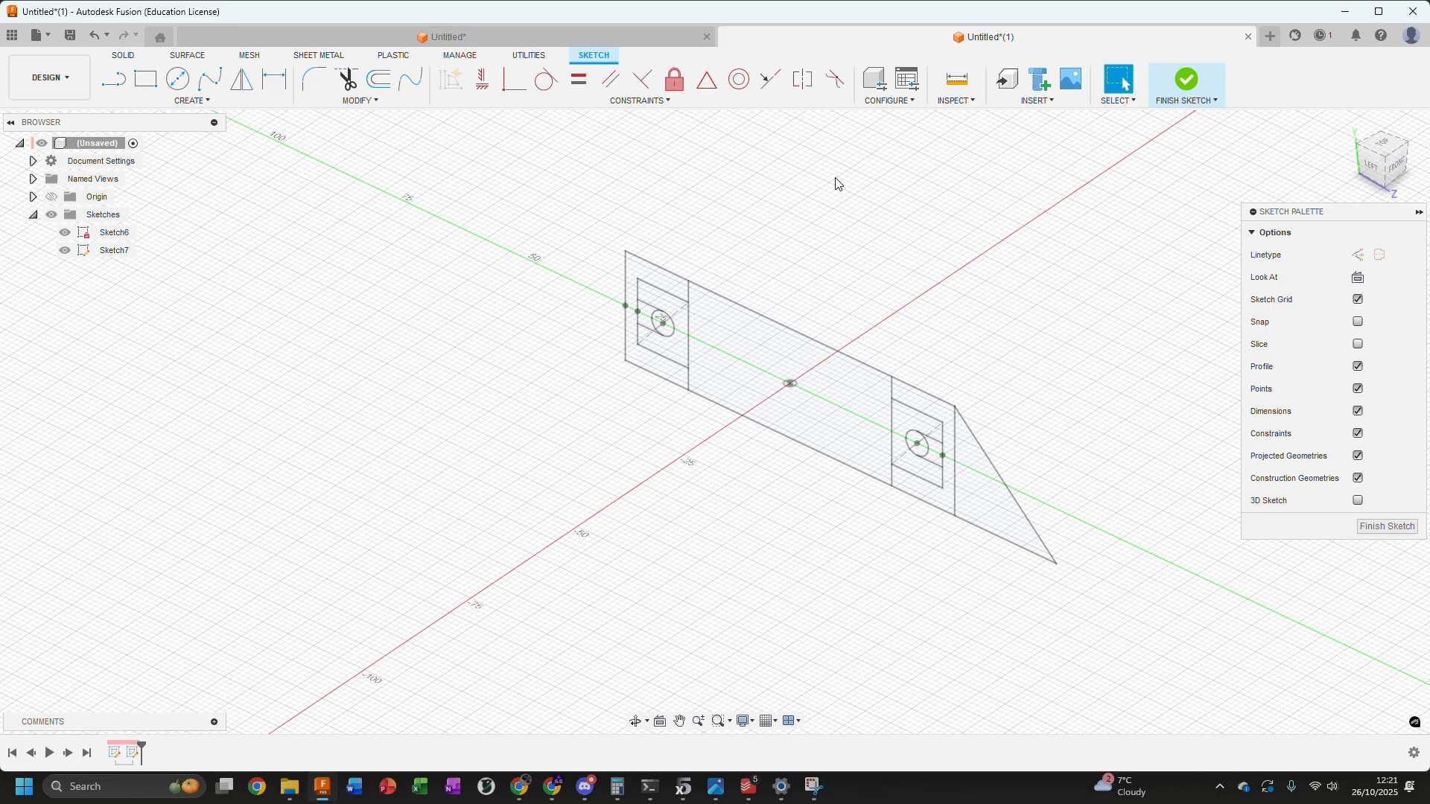
key("s")
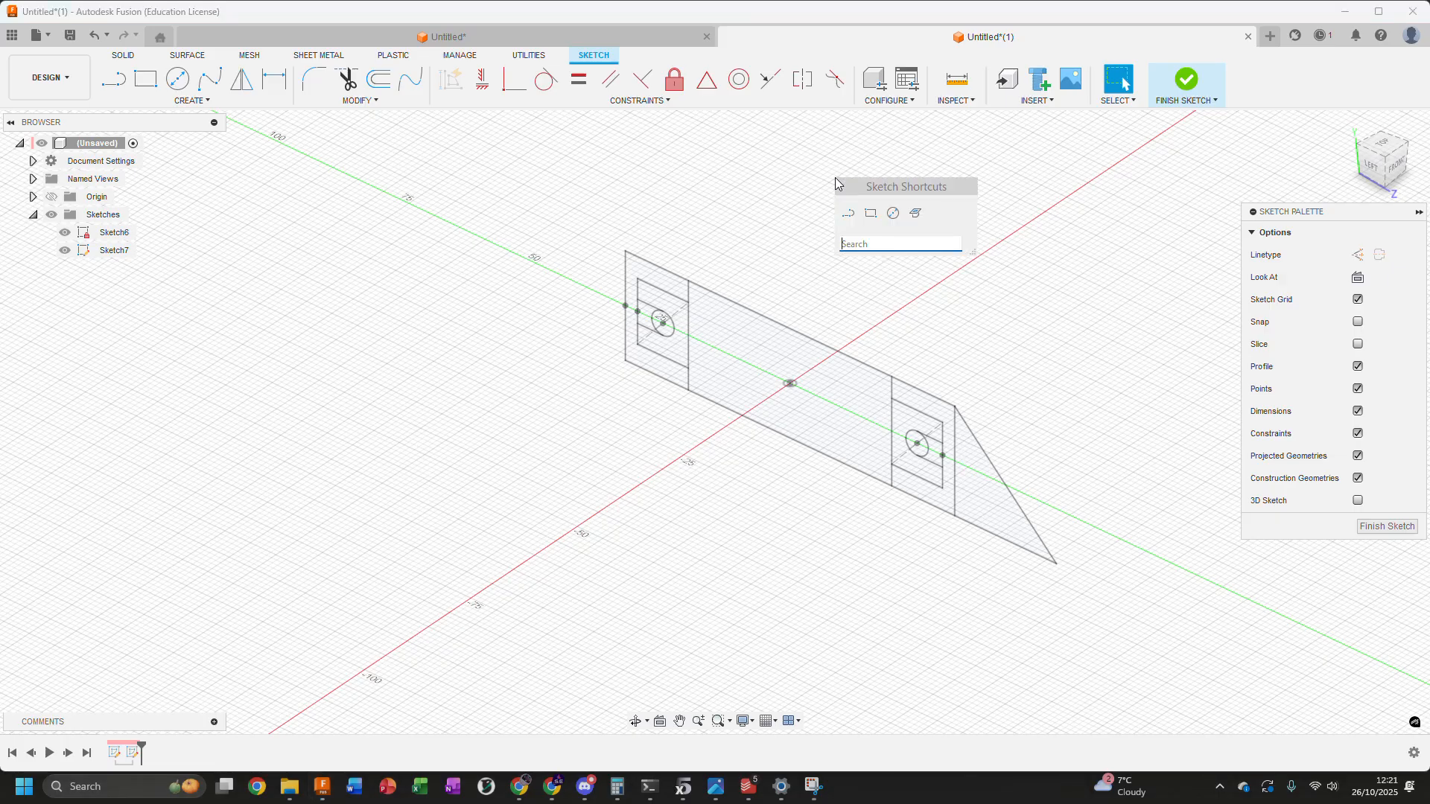
type("project")
key("Return")
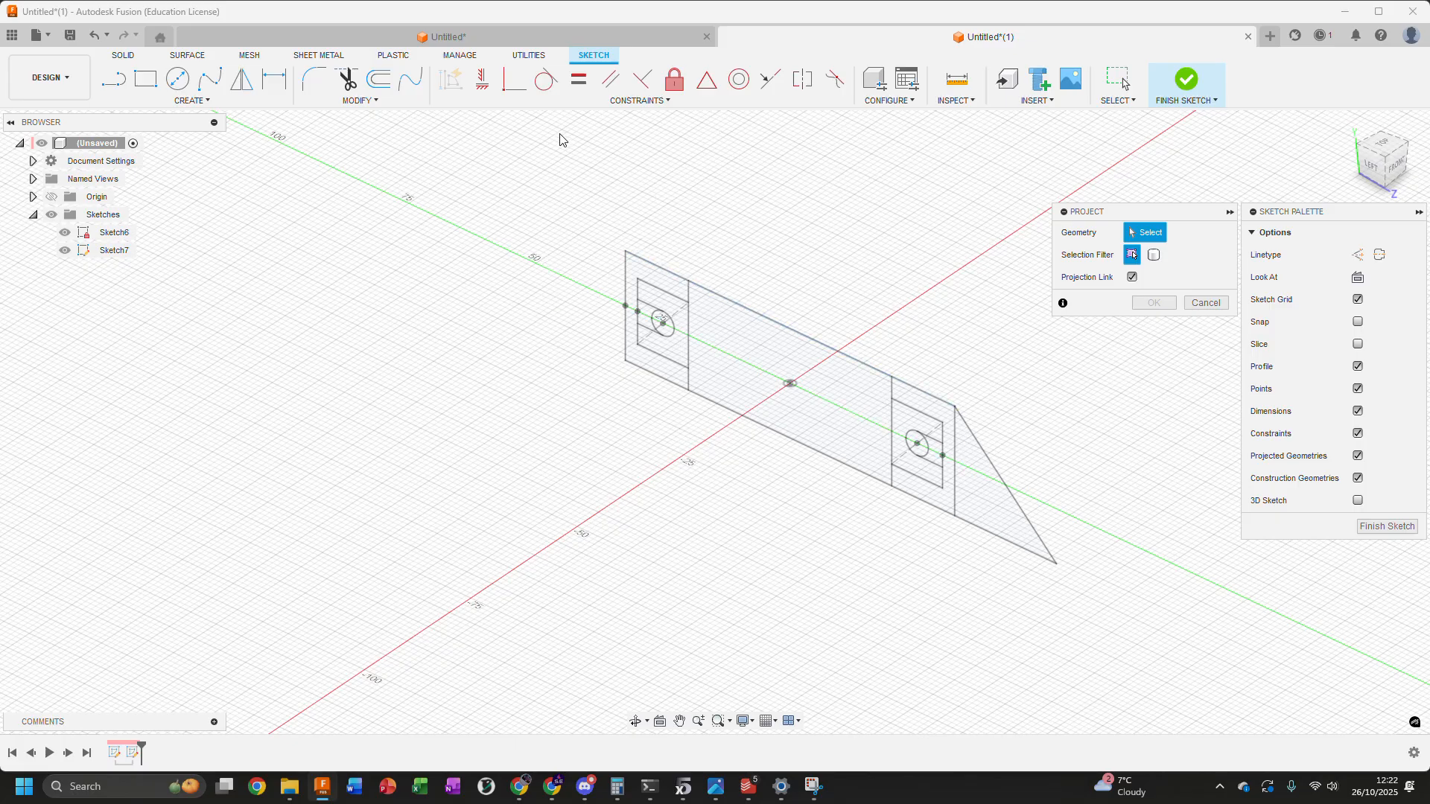
left_click(625, 294)
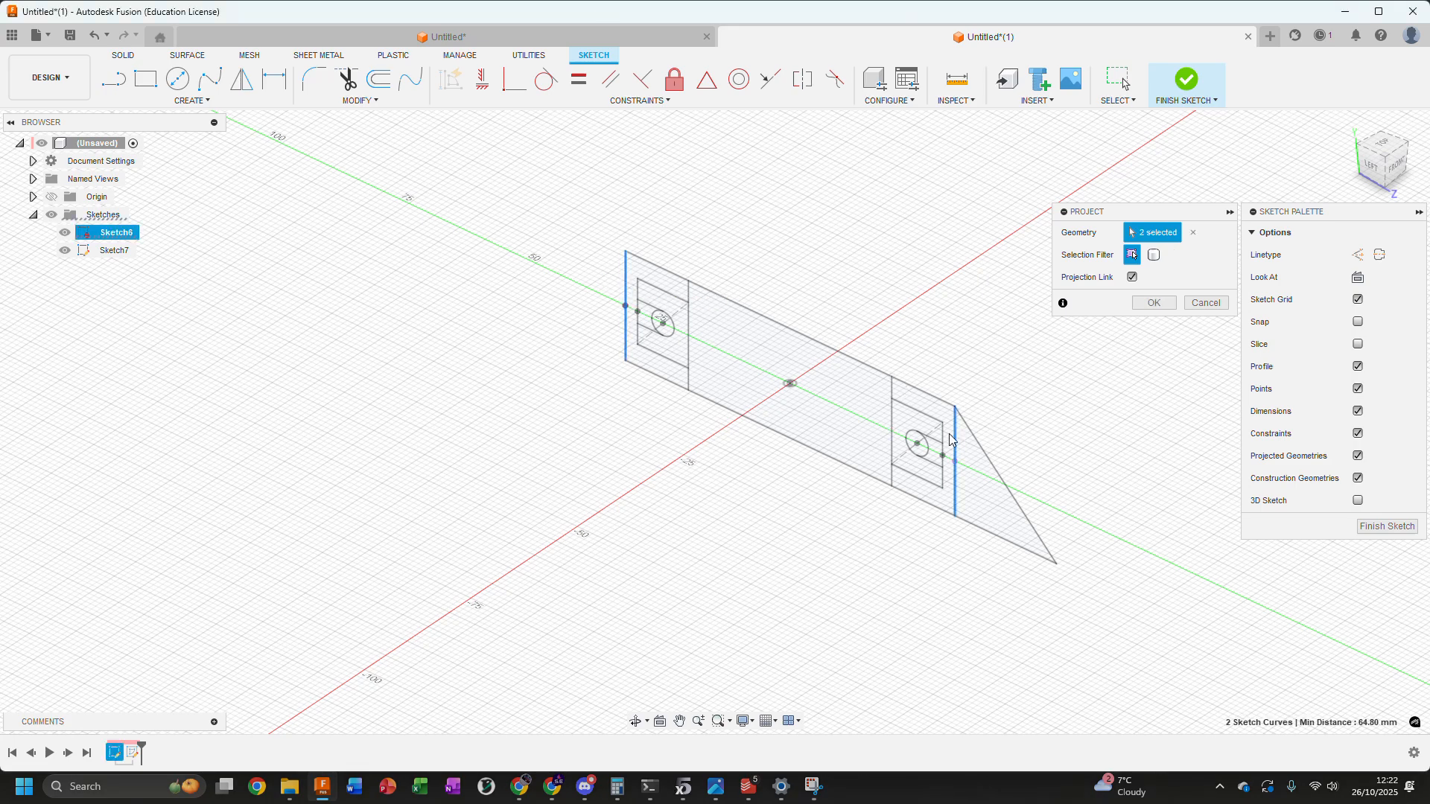
left_click(1149, 306)
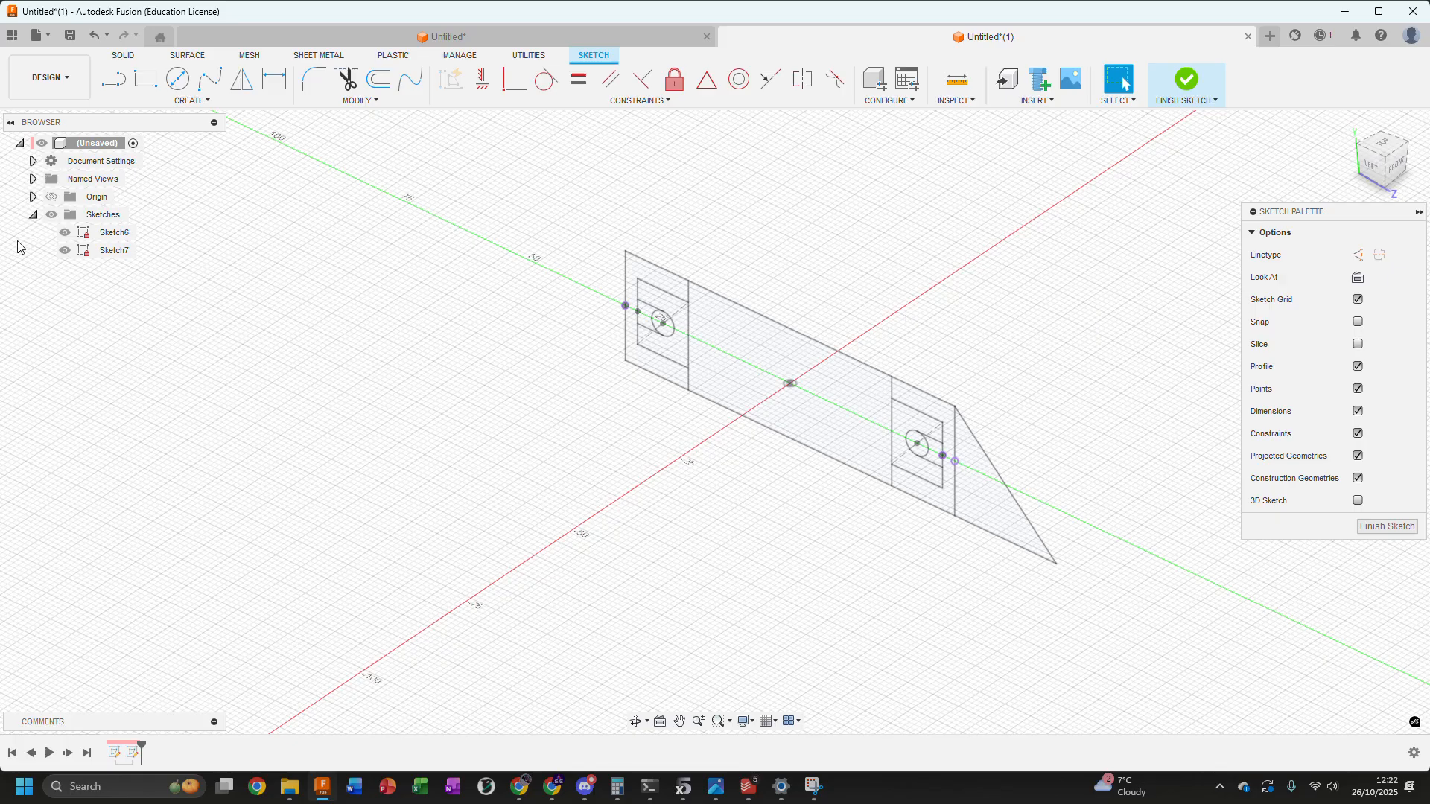
Hide the earlier profile sketch, Sketch6, while working on the new sketch in the top view
mouse_move(928, 296)
middle_mouse_down("shift")
mouse_move(882, 313)
mouse_move(689, 281)
middle_mouse_up("shift")
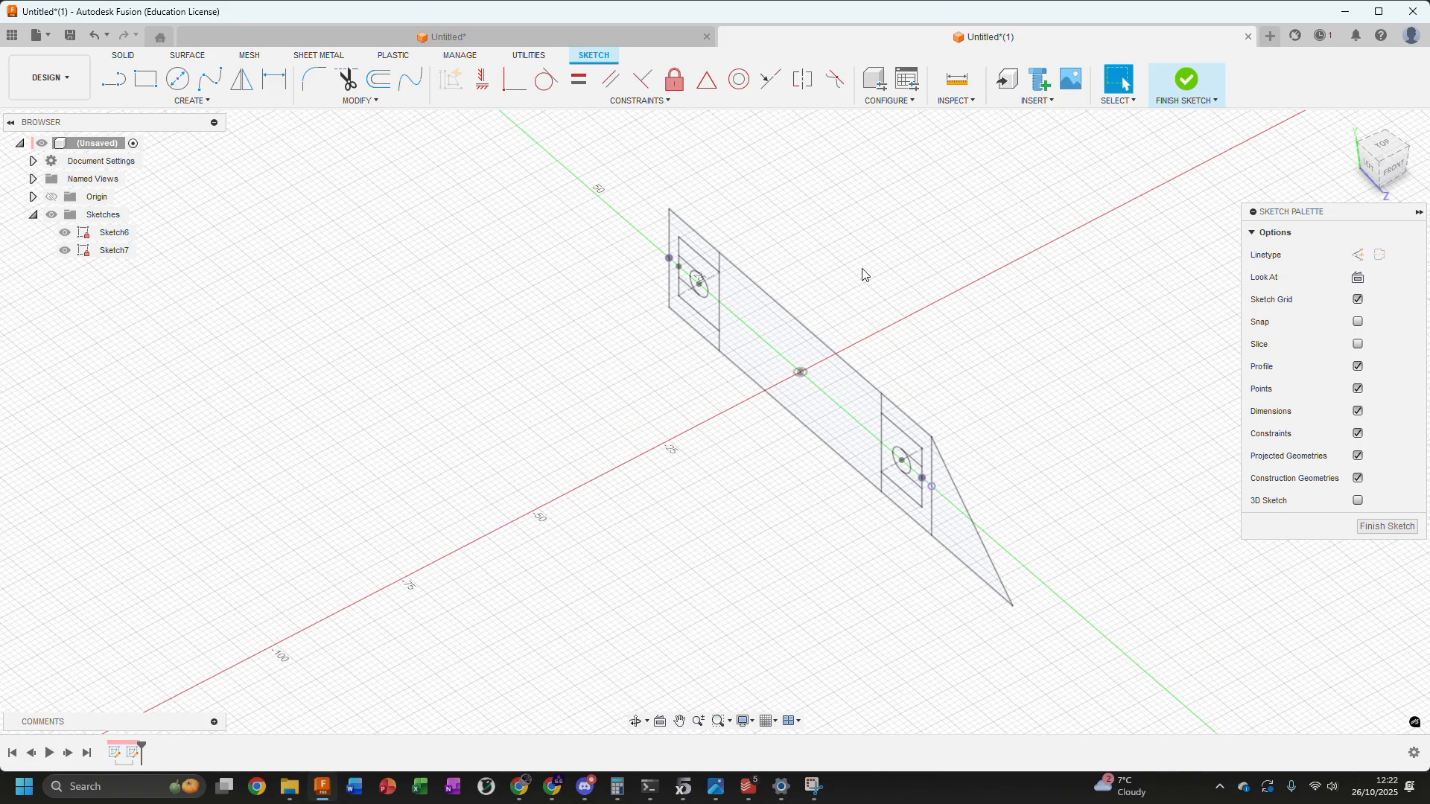
middle_click_drag(862, 275, 758, 276, "shift")
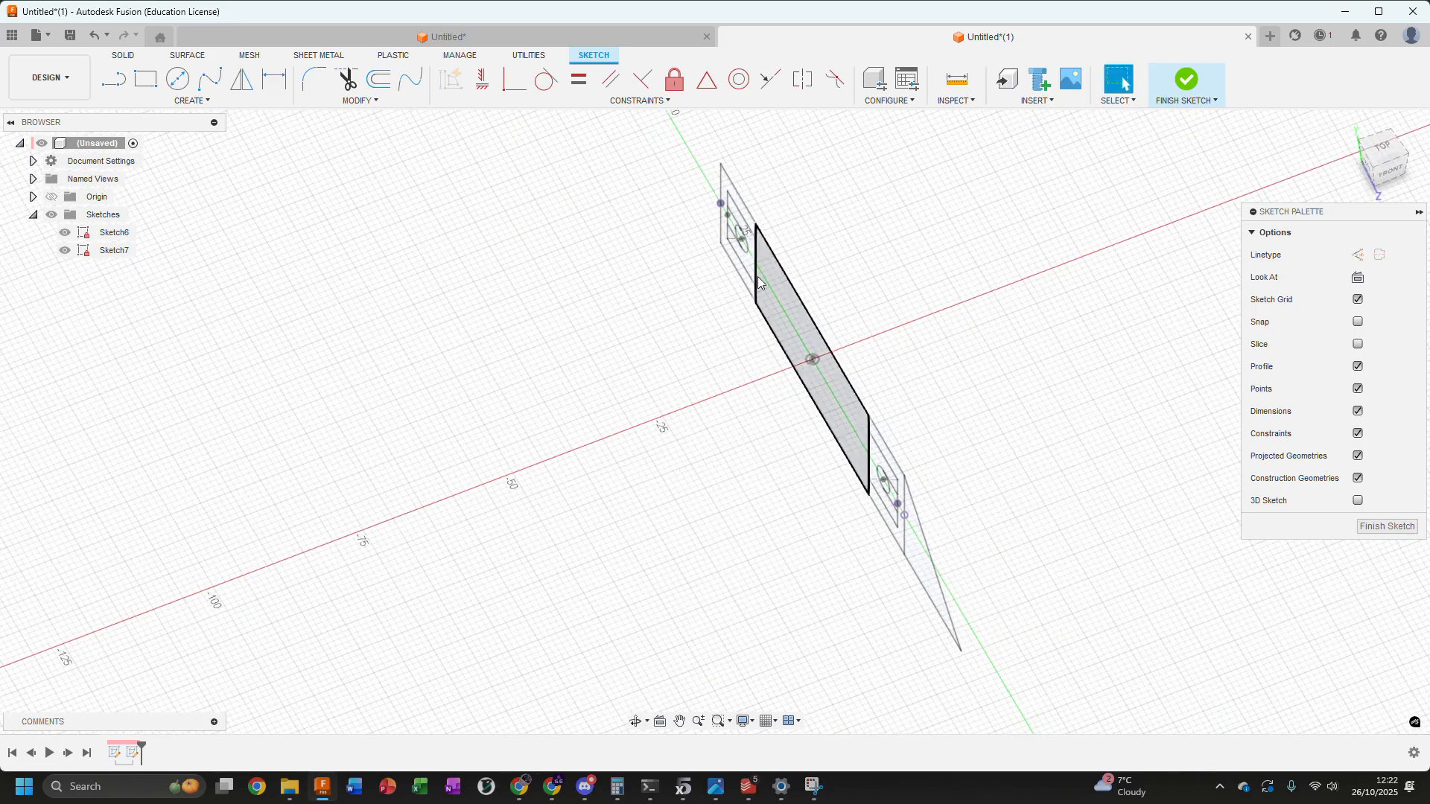
left_click(1385, 153)
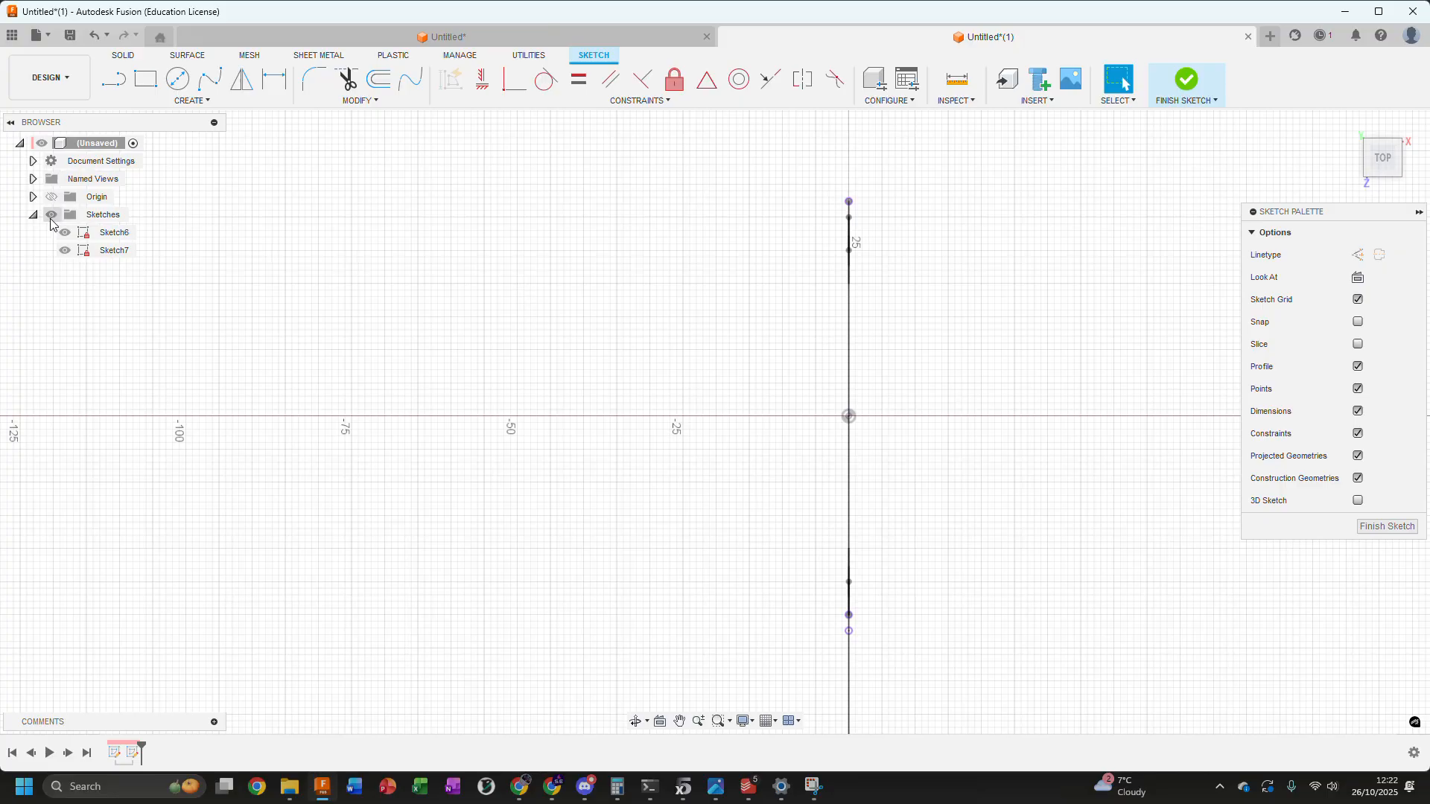
left_click(64, 232)
scroll(719, 405, "down", 3)
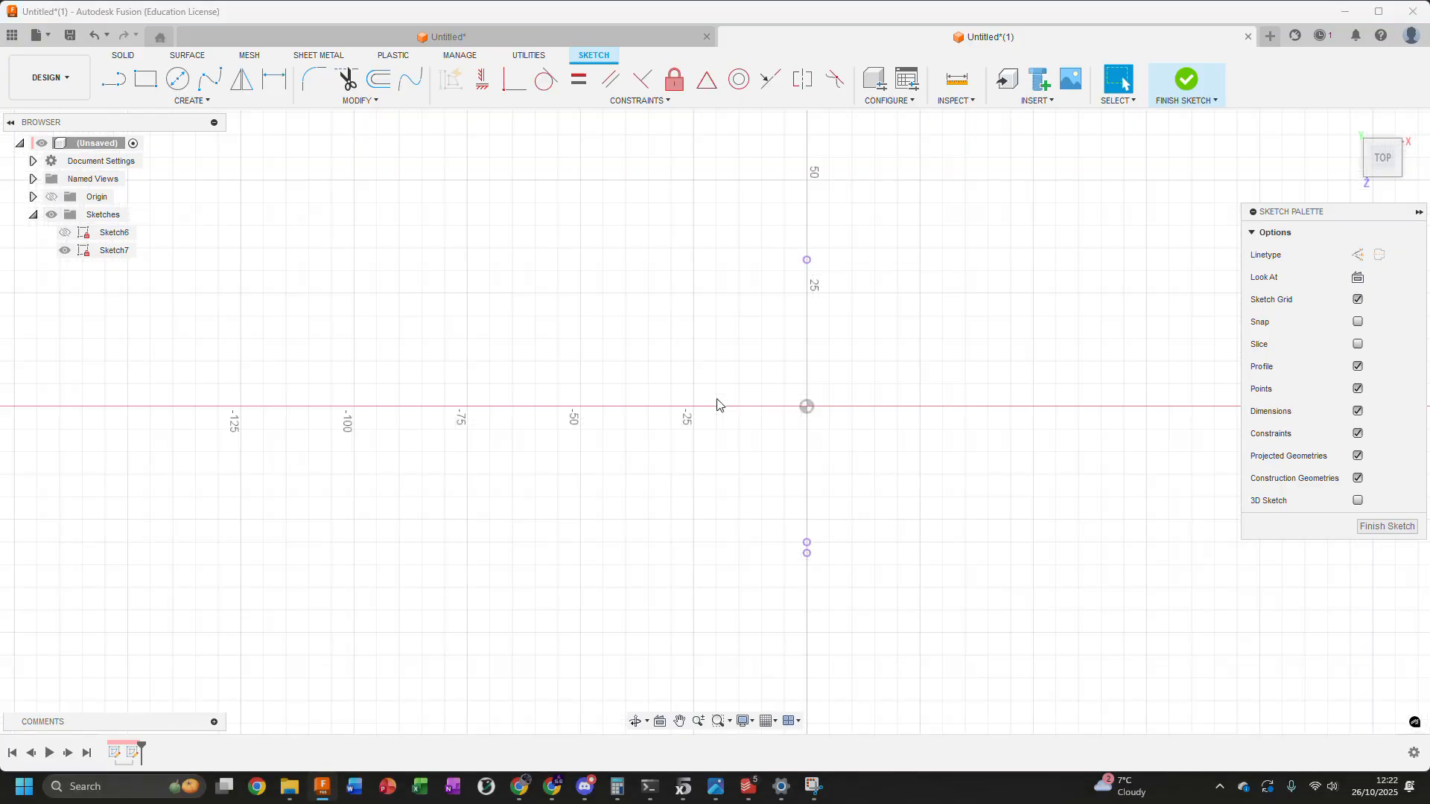
Draw a two-point rectangle to the left of the origin across the horizontal axis, its upper edge about 42 mm above the origin
scroll(612, 342, "down", 2)
middle_click_drag(613, 345, 699, 332)
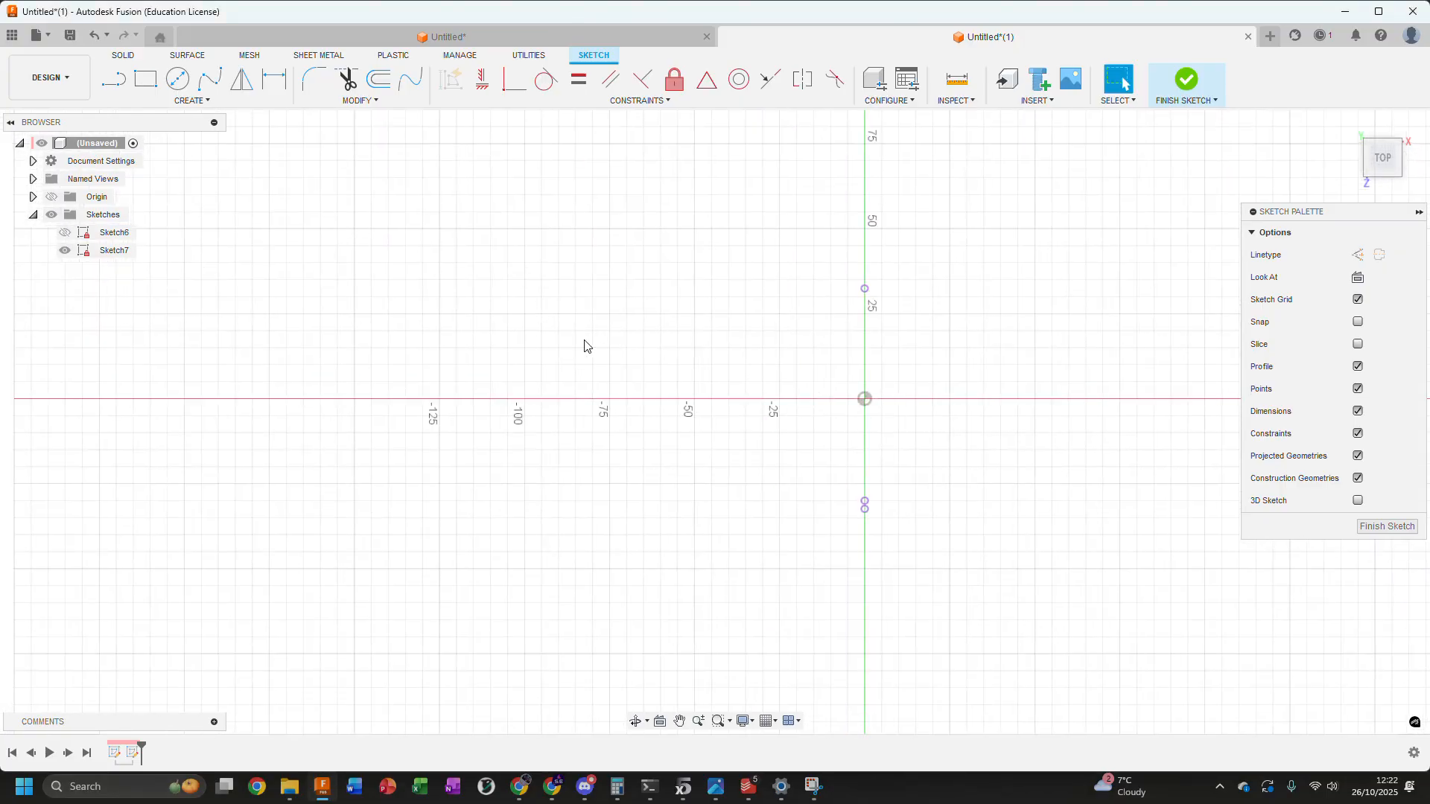
key("r")
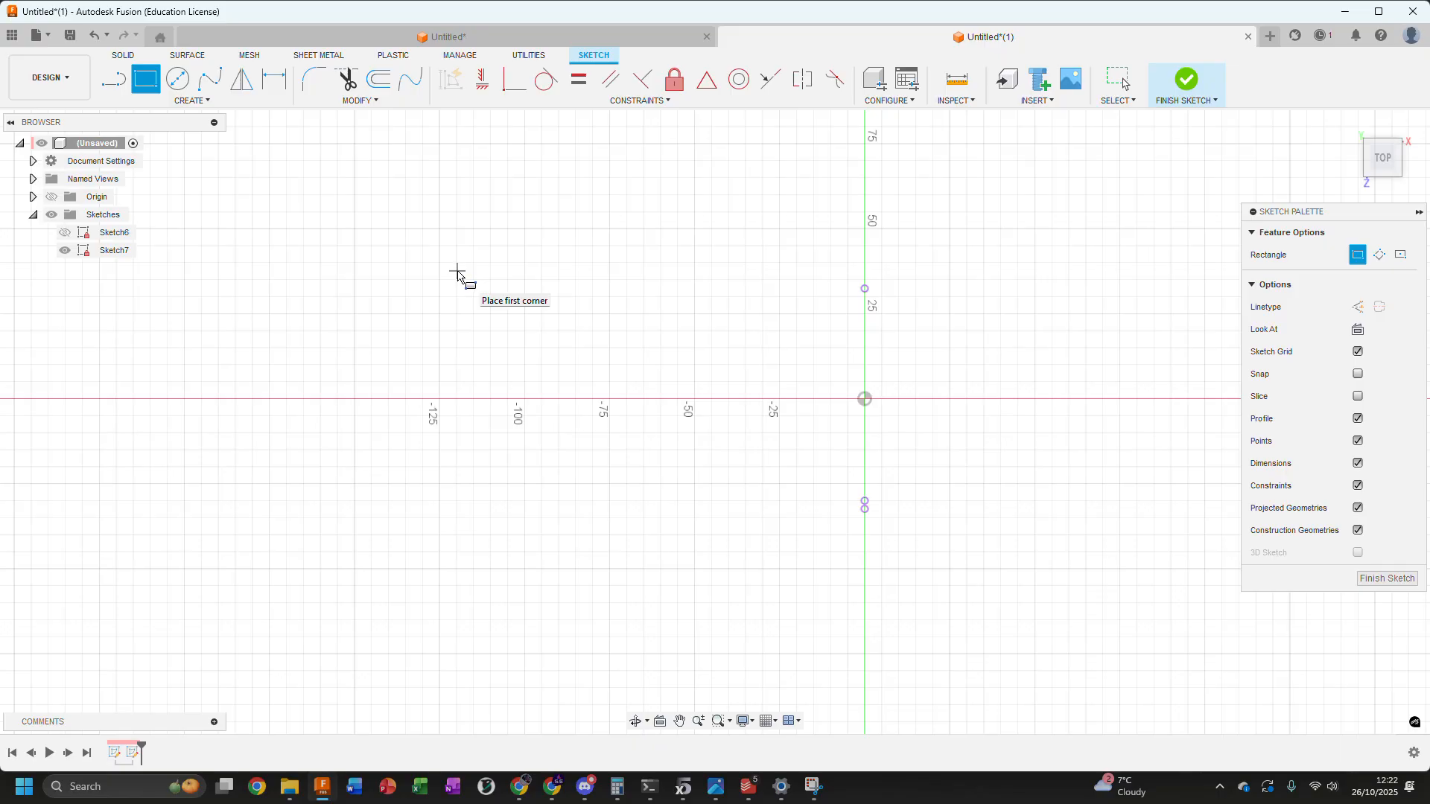
key("Escape")
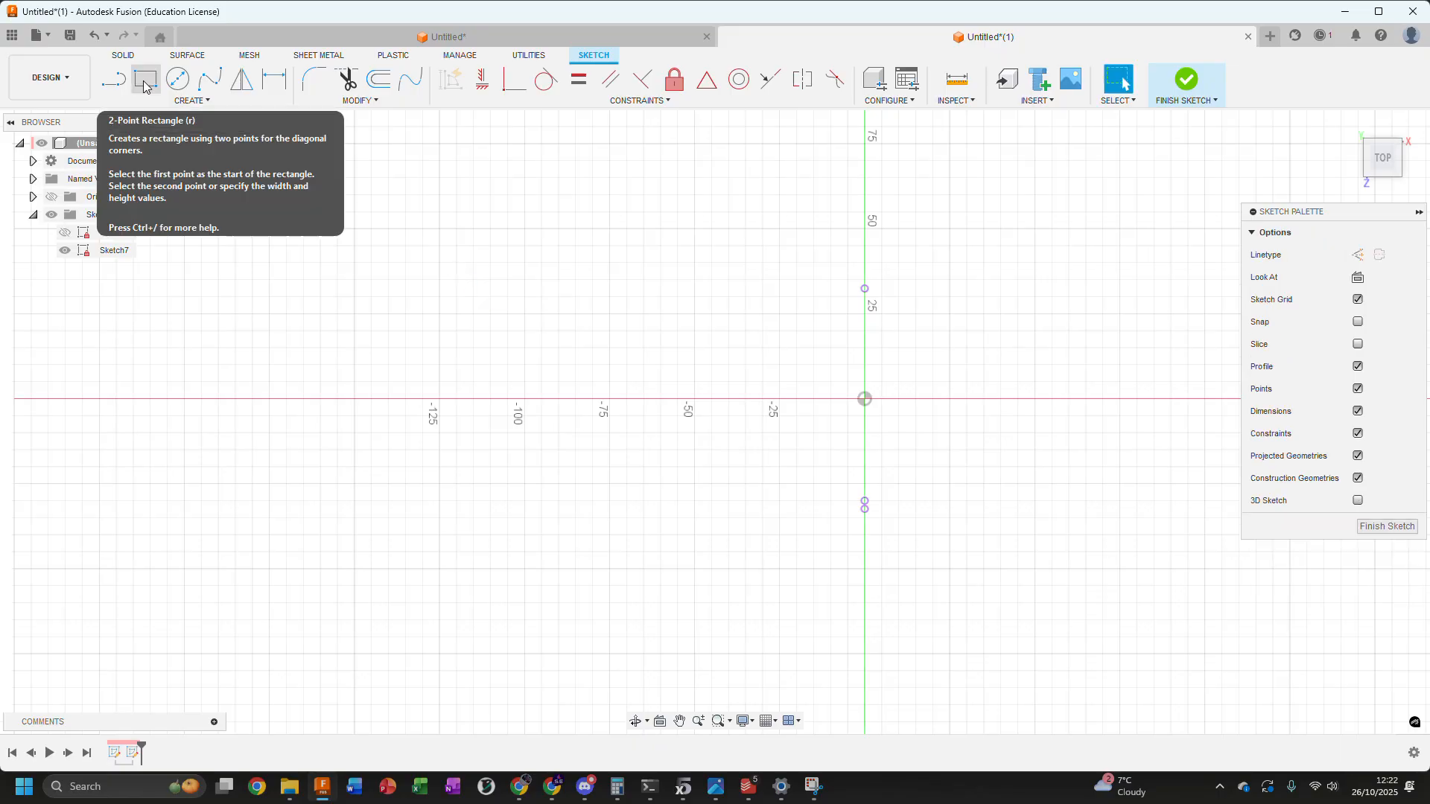
left_click(145, 80)
left_click(406, 257)
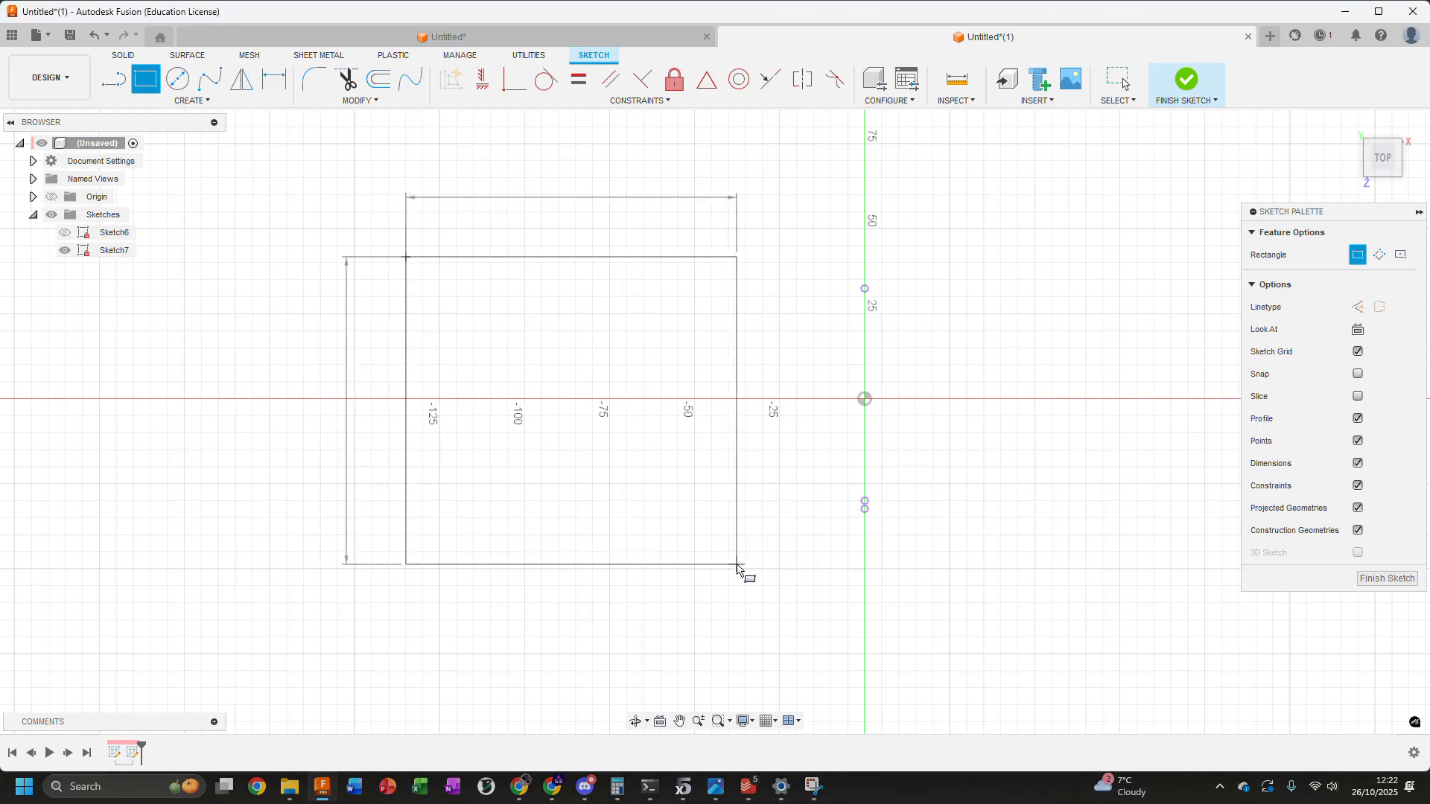
left_click(737, 564)
key("Escape")
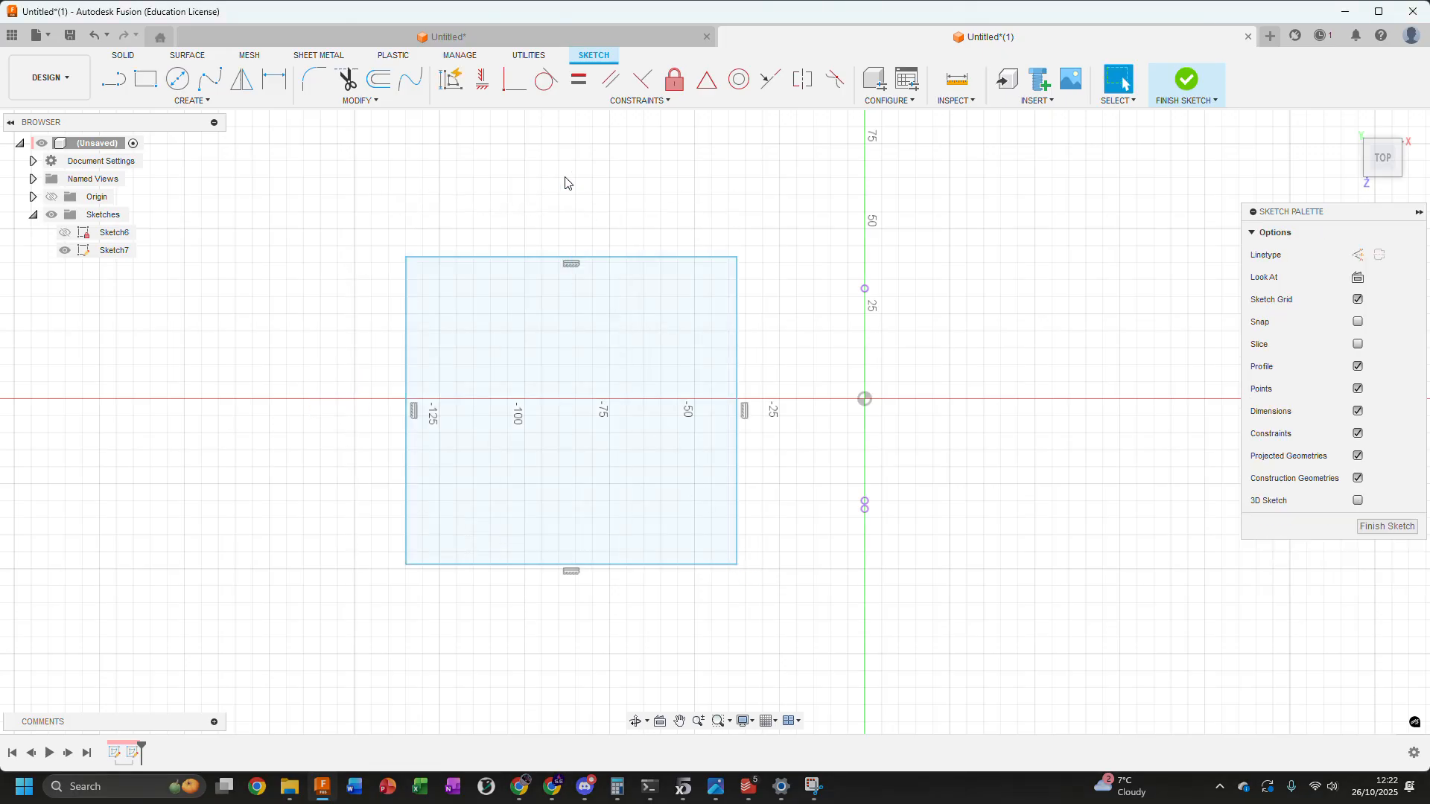
Place sketch points at the midpoints of the rectangle's upper and lower edges
left_click(188, 99)
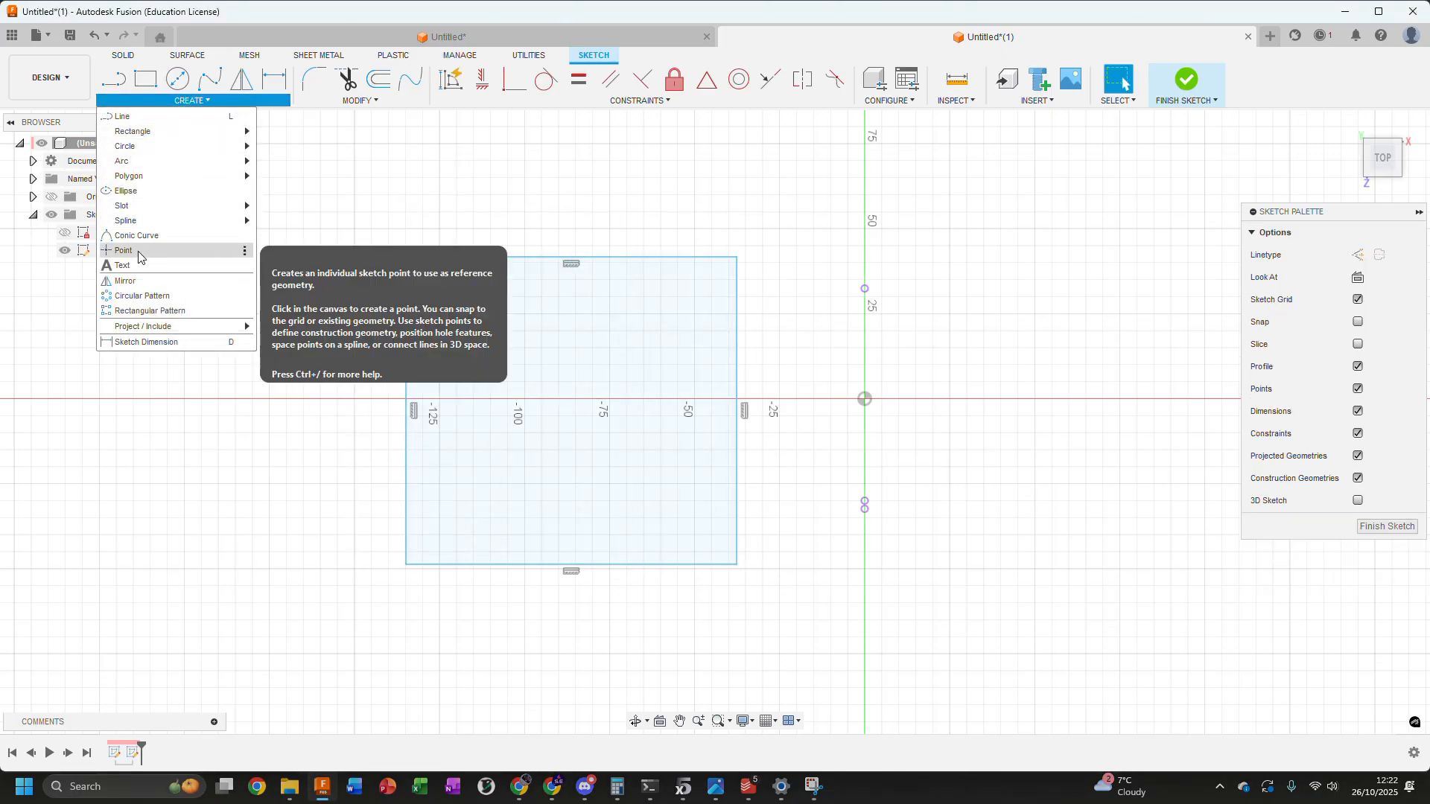
left_click(199, 250)
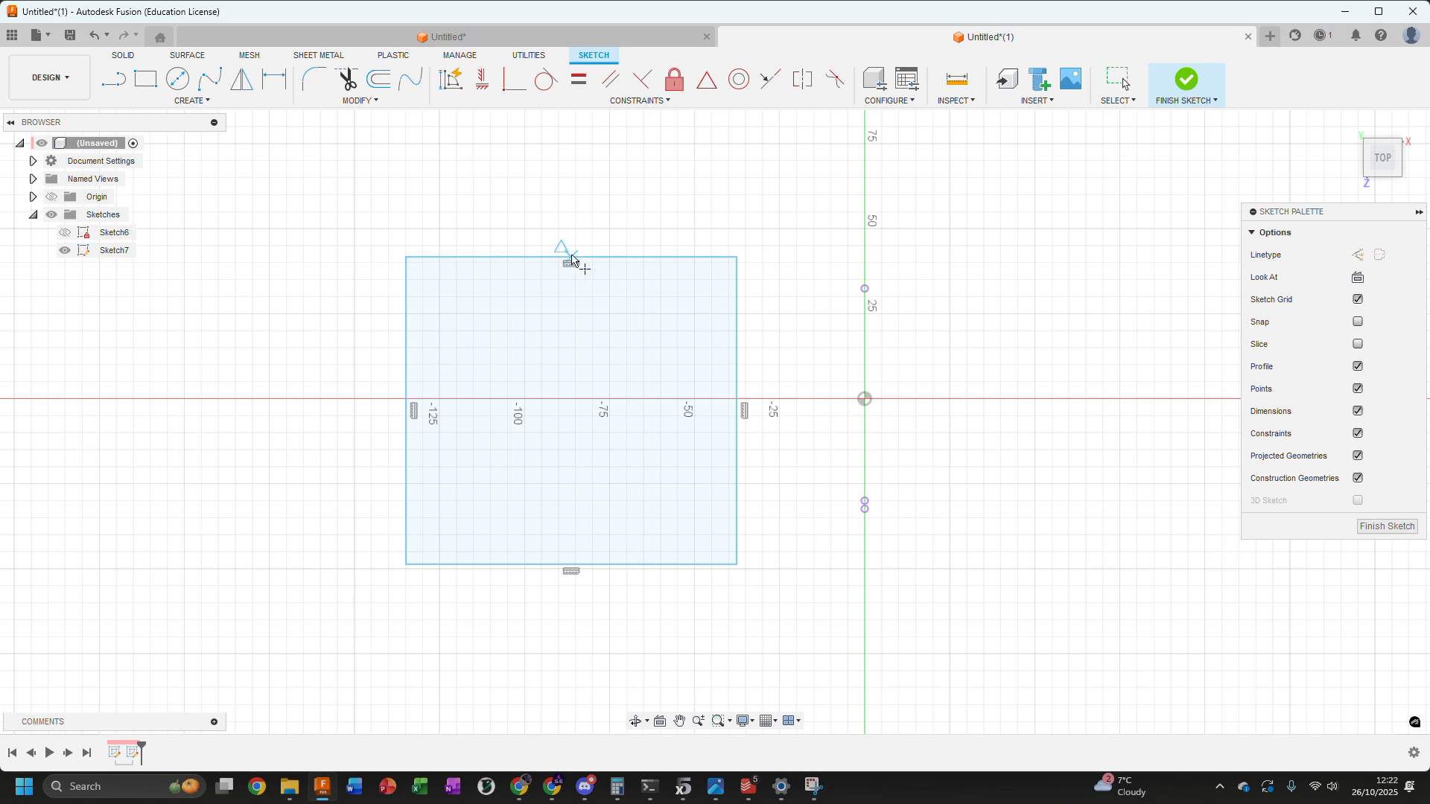
scroll(574, 257, "up", 3)
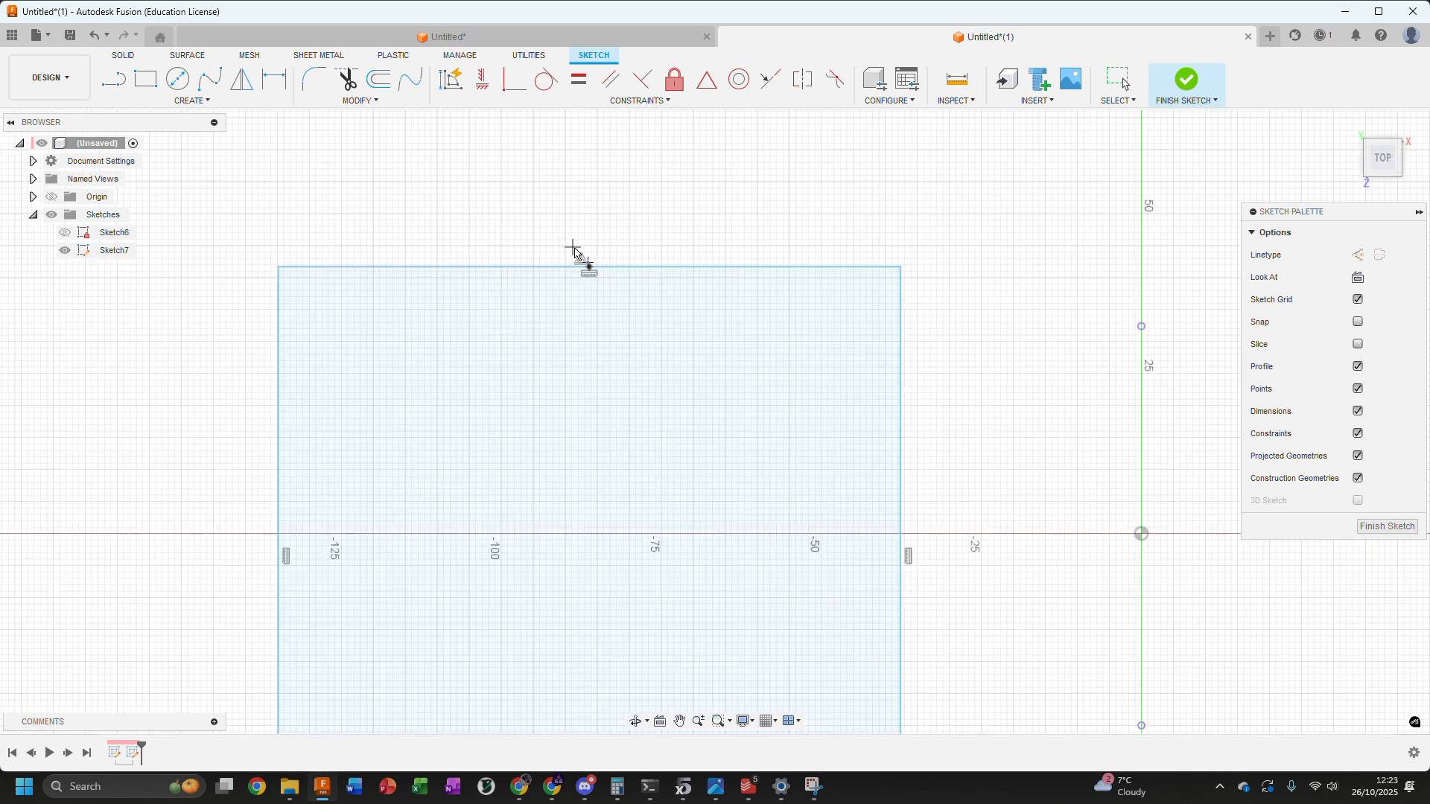
left_click(580, 251)
scroll(592, 350, "down", 2)
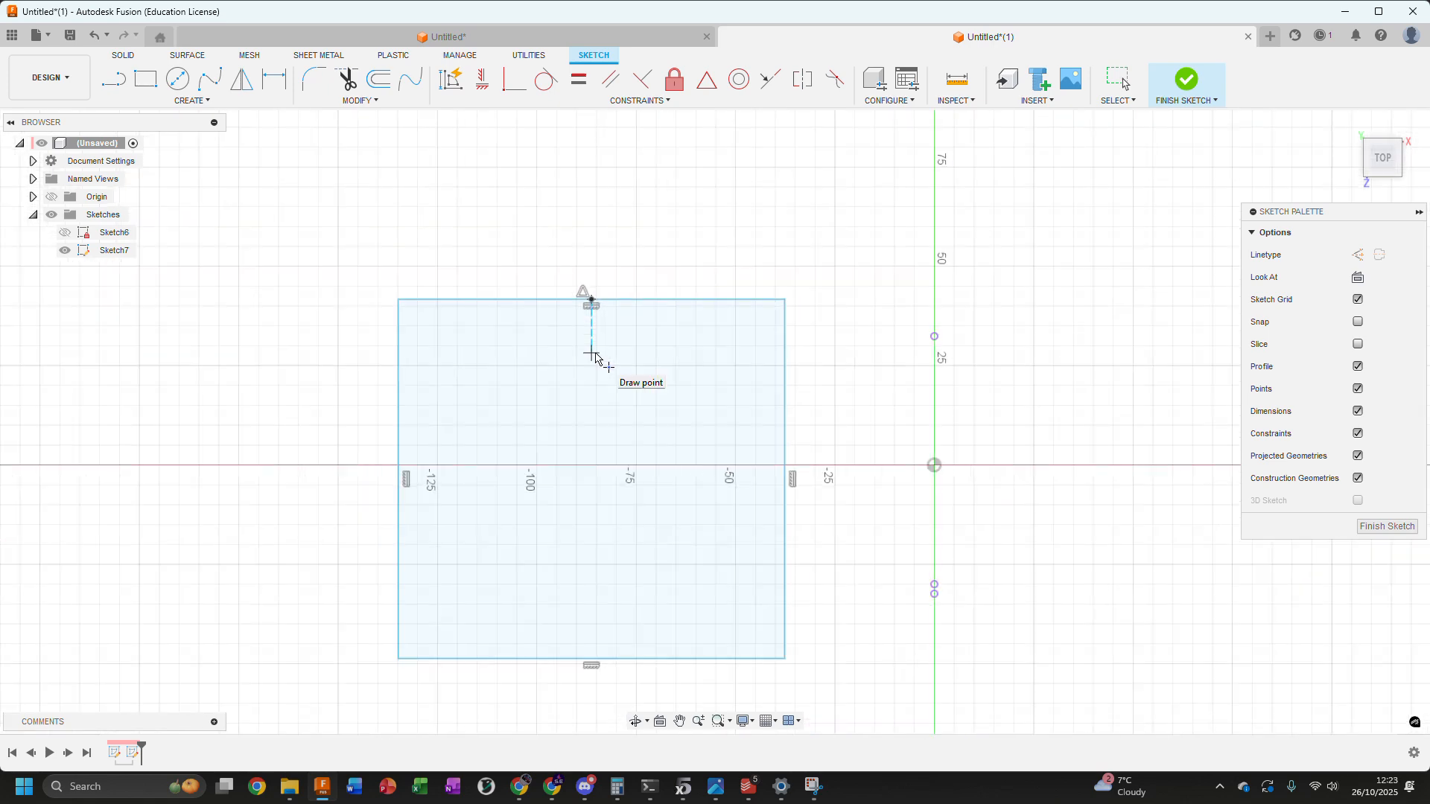
scroll(555, 336, "up", 2)
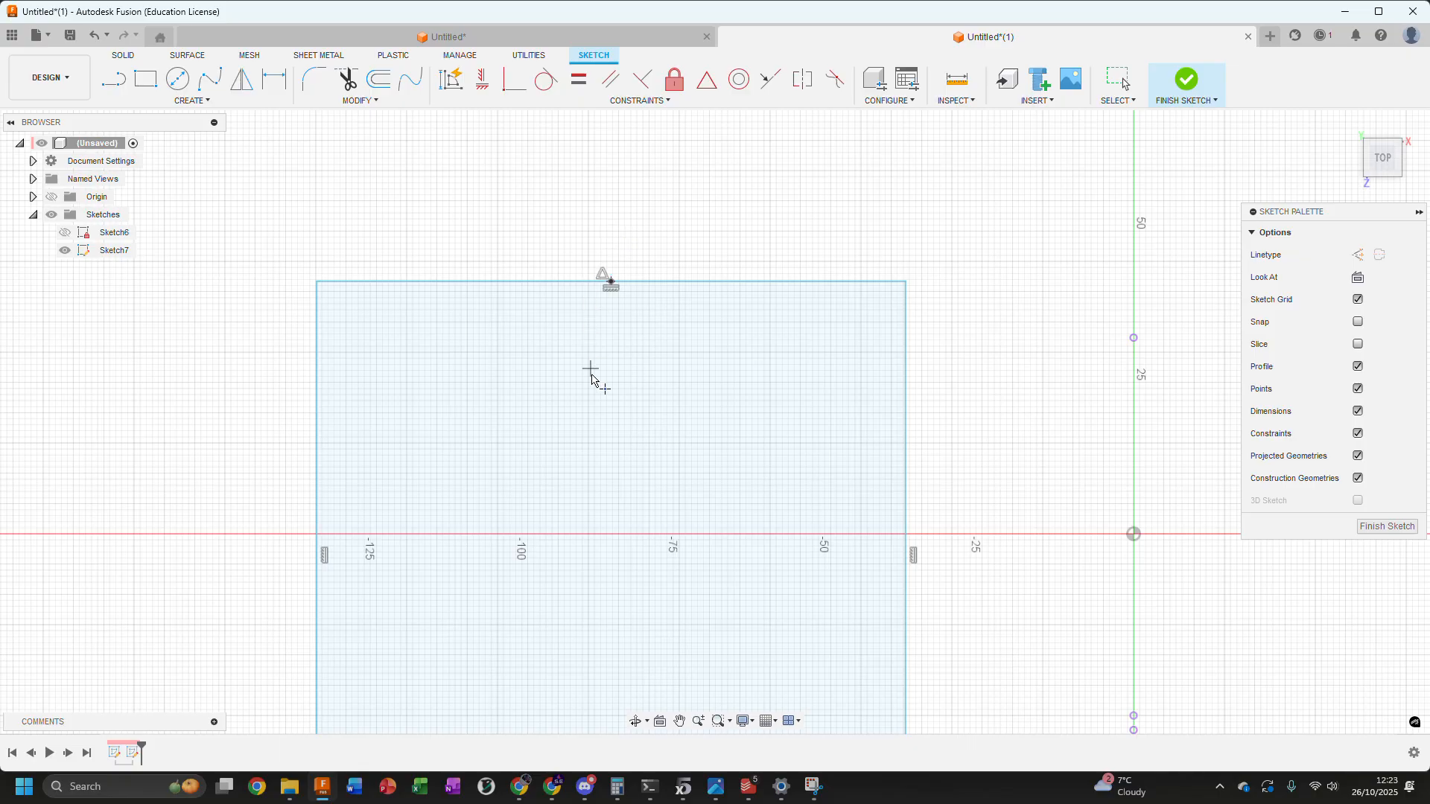
mouse_move(589, 468)
middle_mouse_down()
mouse_move(613, 306)
mouse_move(585, 389)
middle_mouse_up()
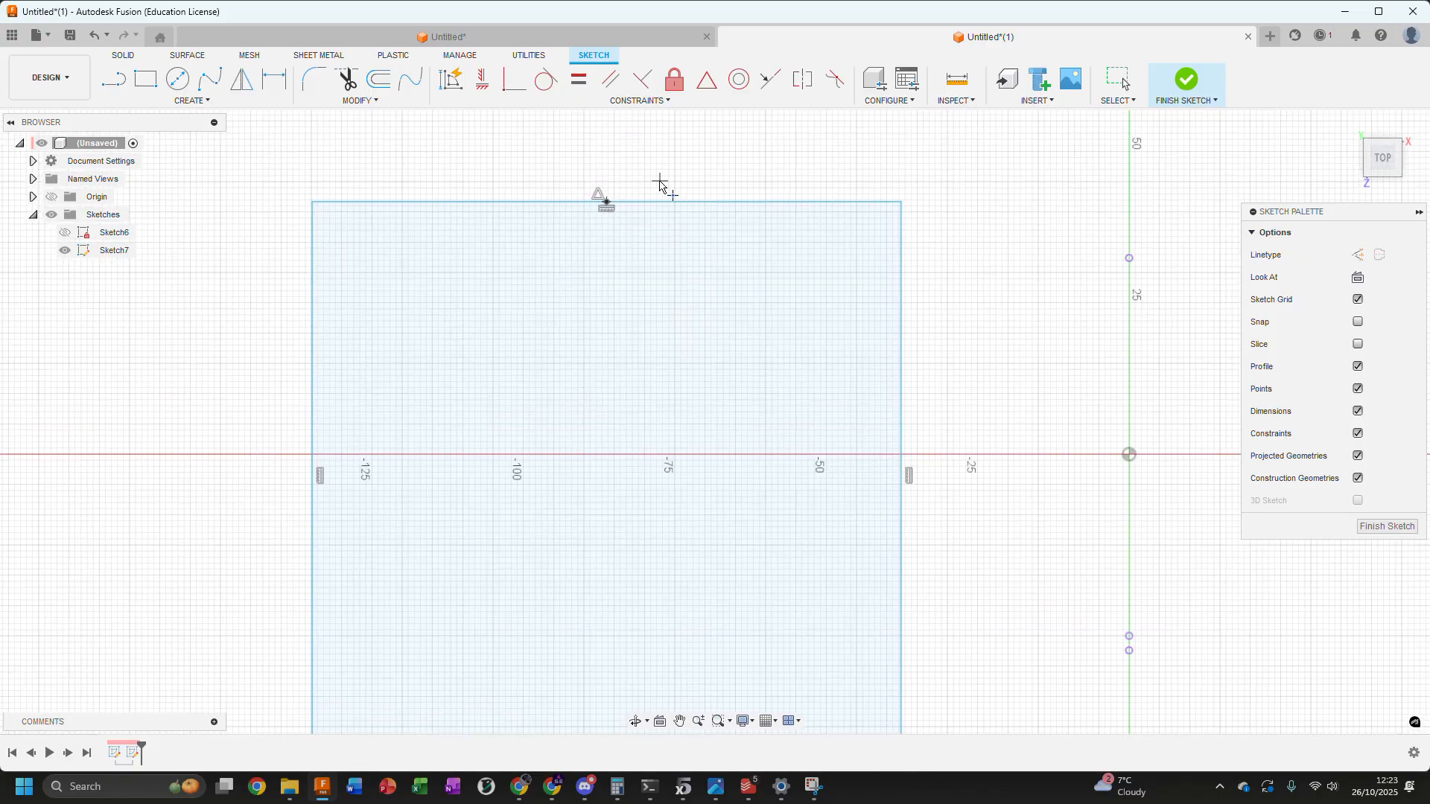
left_click(606, 201)
scroll(531, 449, "down", 2)
middle_click_drag(531, 448, 576, 313)
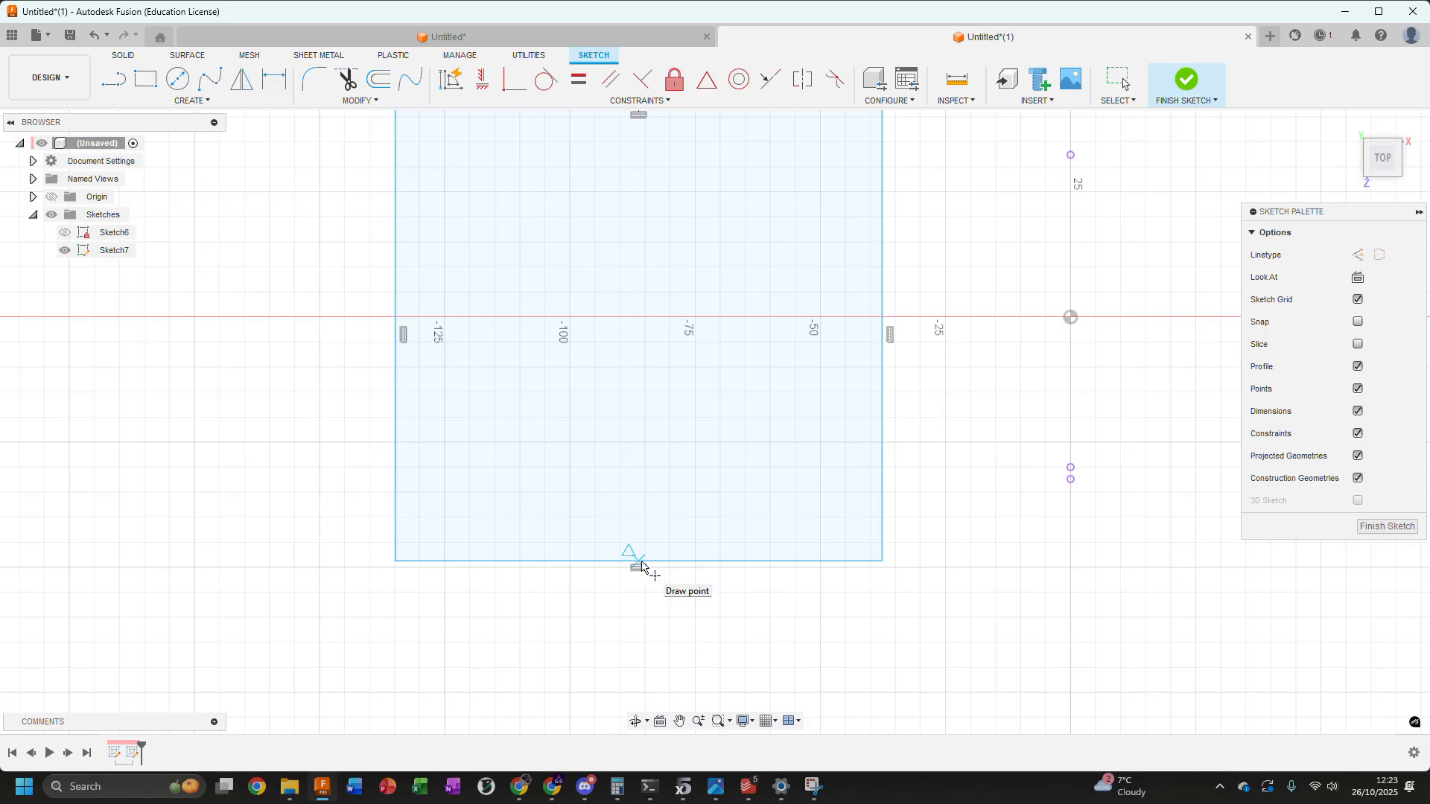
left_click(640, 561)
scroll(756, 475, "down", 2)
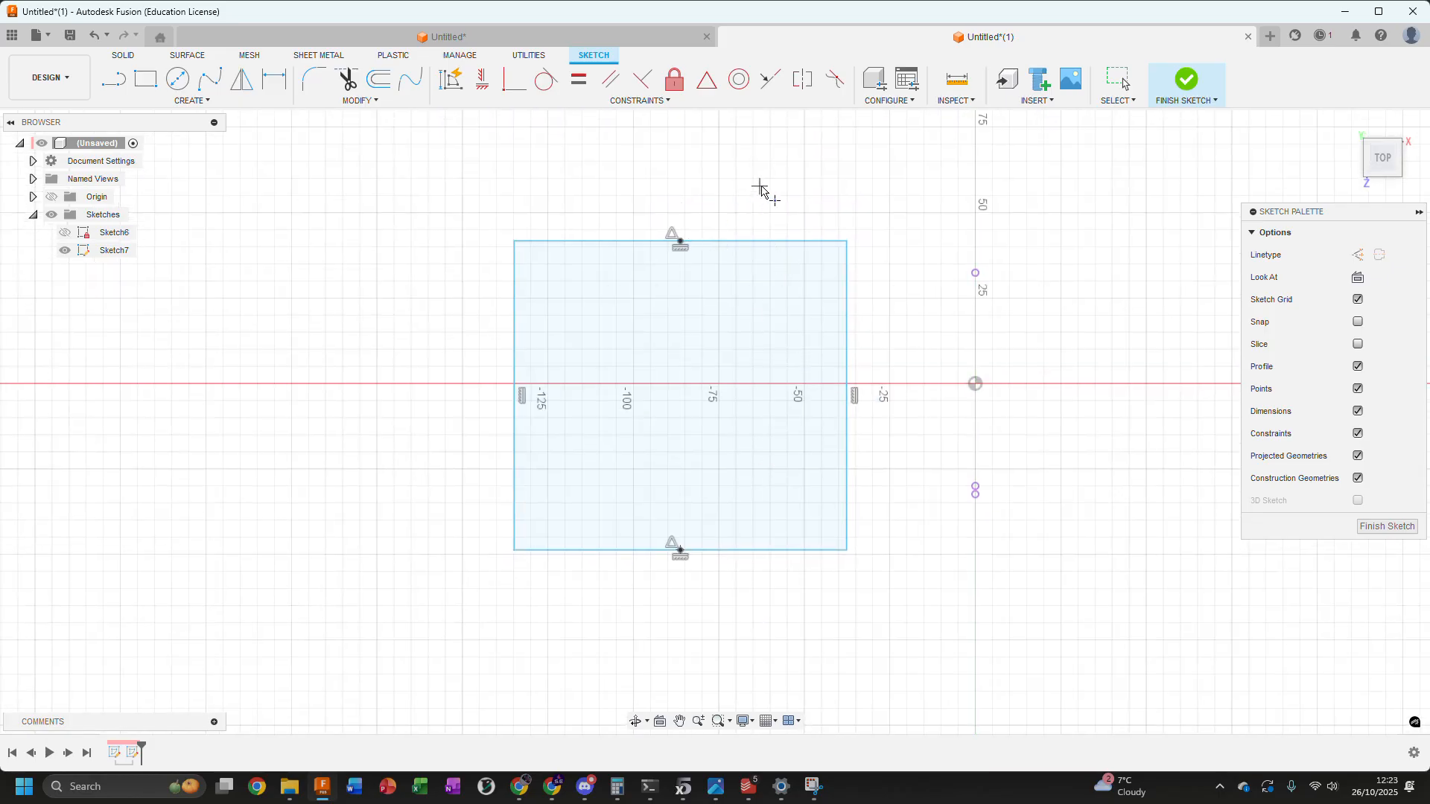
key("Escape")
Inspect the sketch point on the rectangle's upper edge, leaving it deselected
middle_click_drag(804, 175, 734, 260)
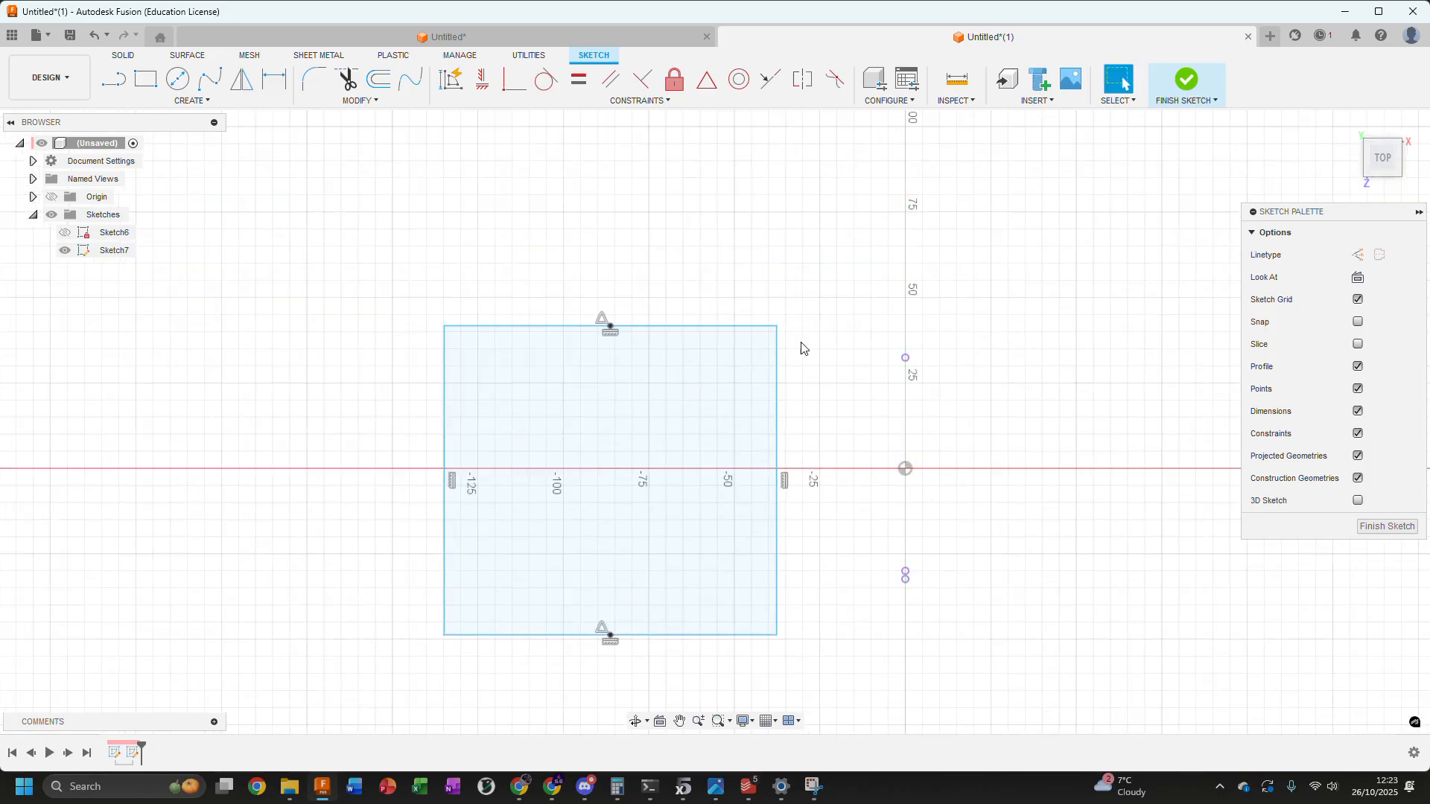
left_click(611, 330)
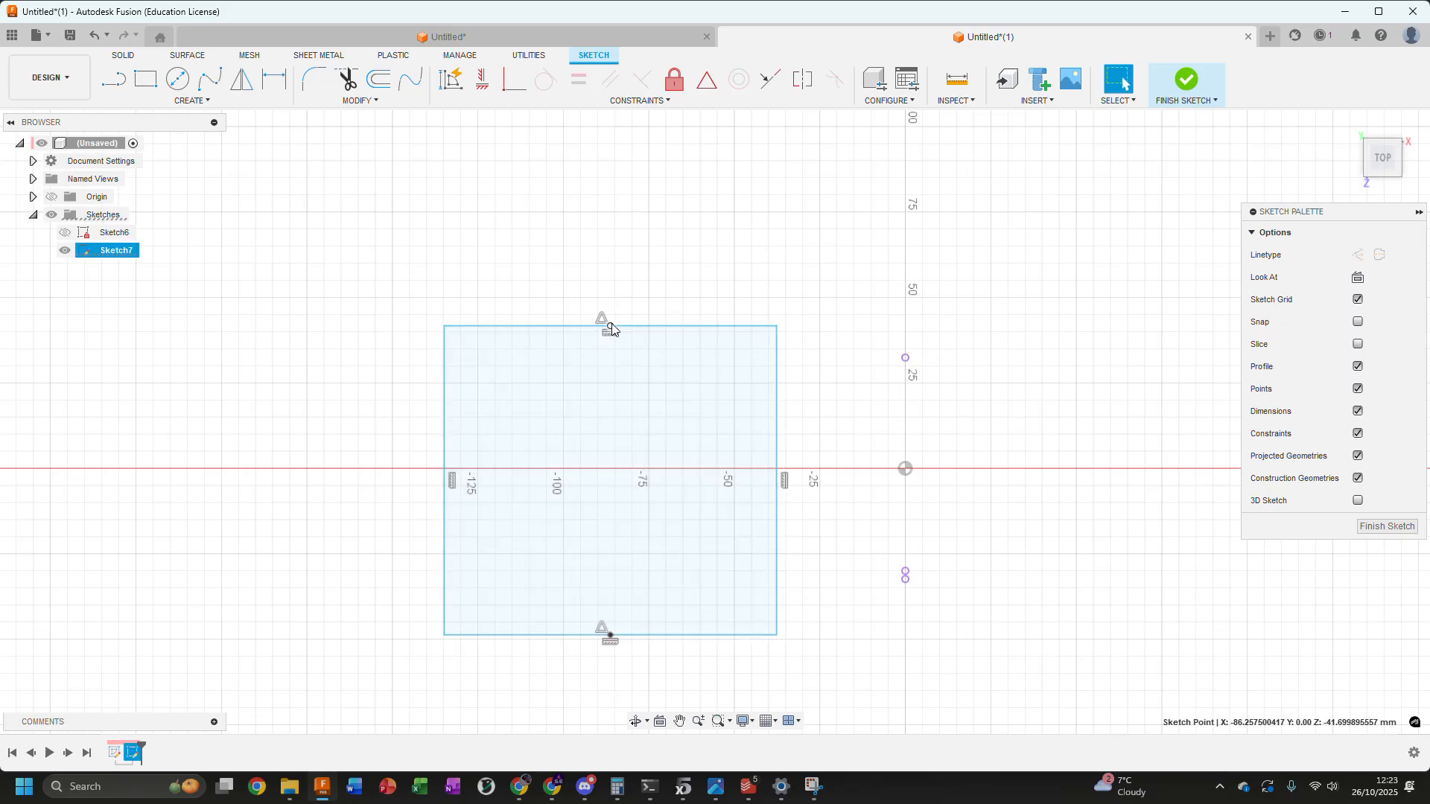
left_click(665, 304)
scroll(607, 345, "up", 2)
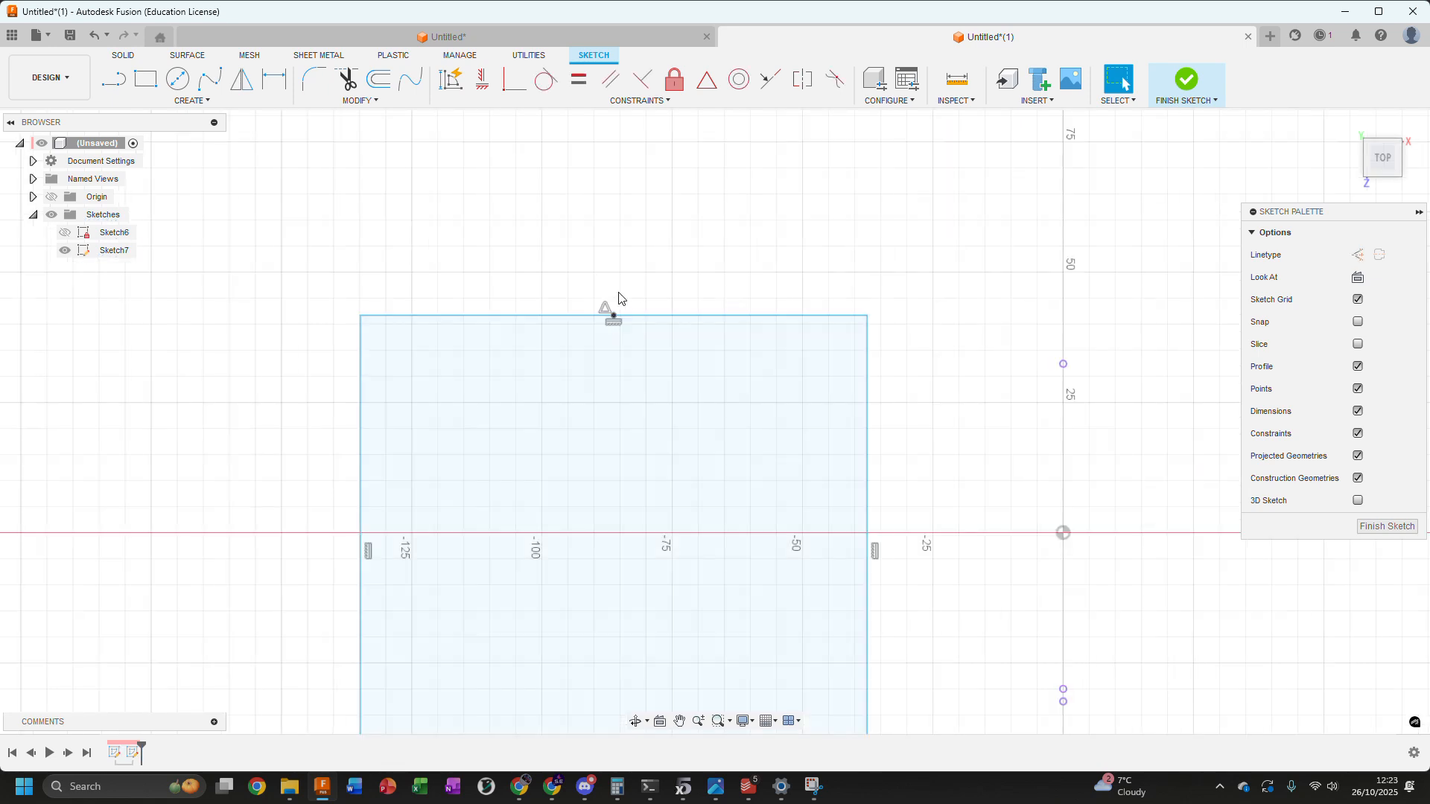
Move the rectangle's upper-edge midpoint onto the projected reference point above the origin, leaving the geometry deselected
scroll(623, 322, "down", 2)
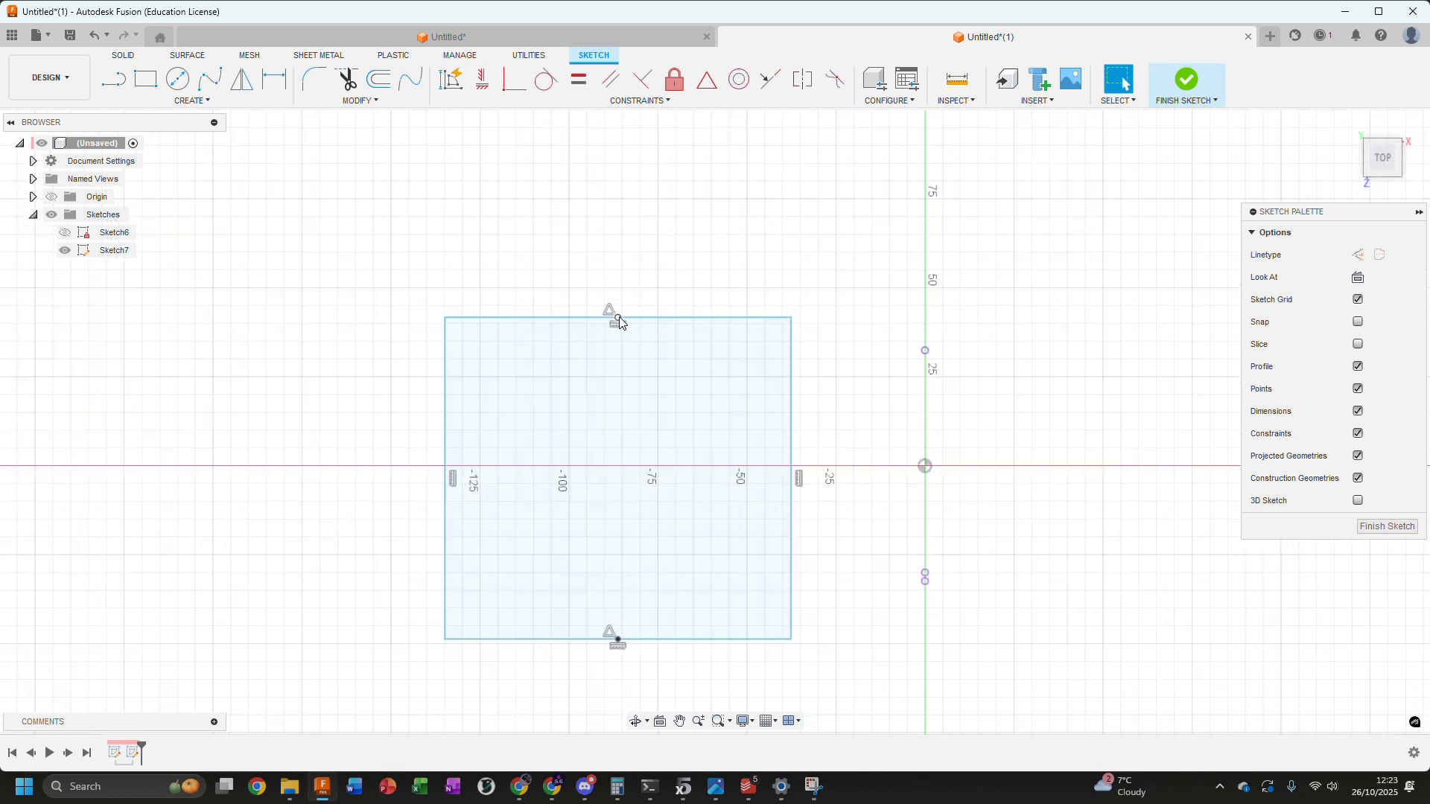
mouse_move(618, 319)
left_mouse_down()
mouse_move(756, 350)
mouse_move(925, 351)
left_mouse_up()
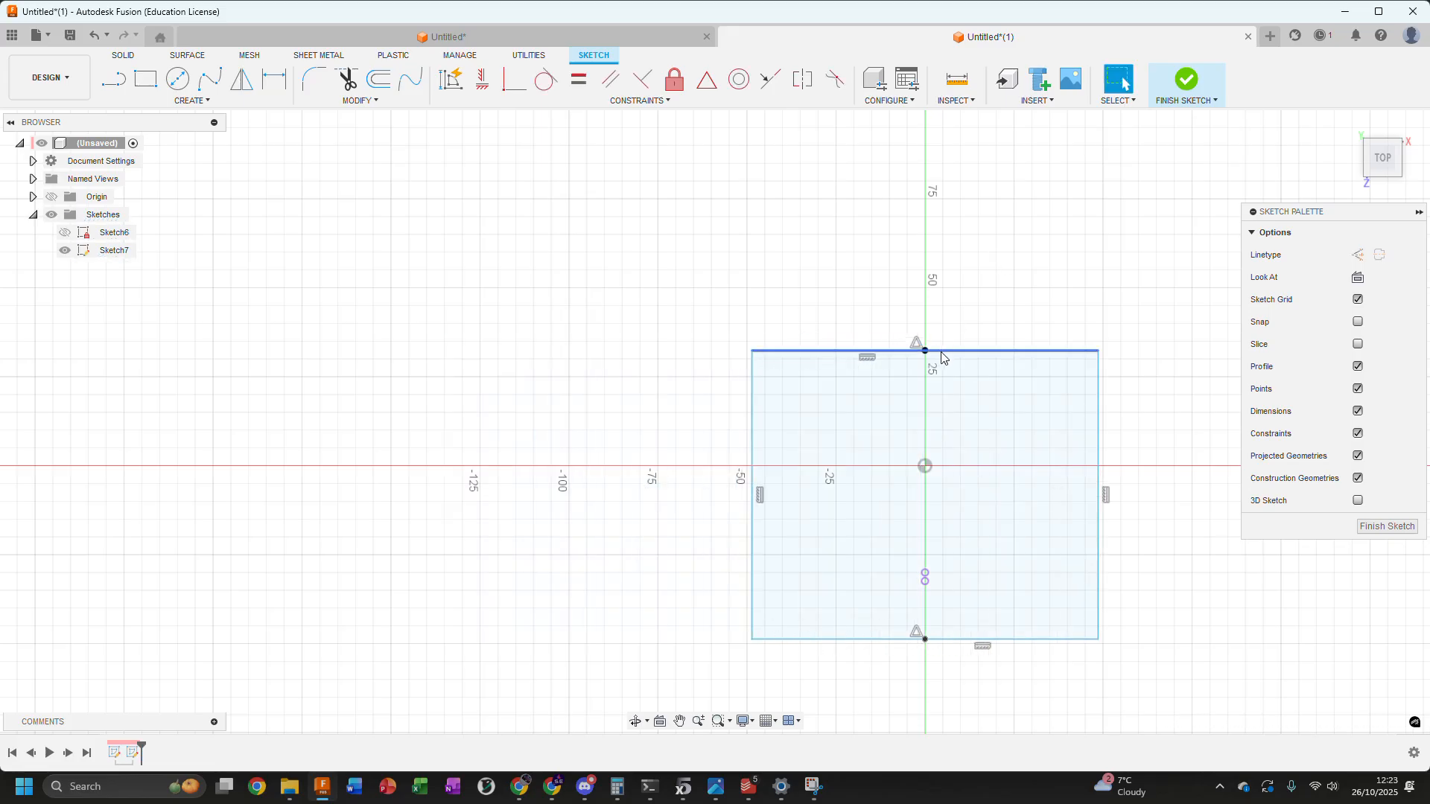
left_click(941, 351)
left_click(686, 270)
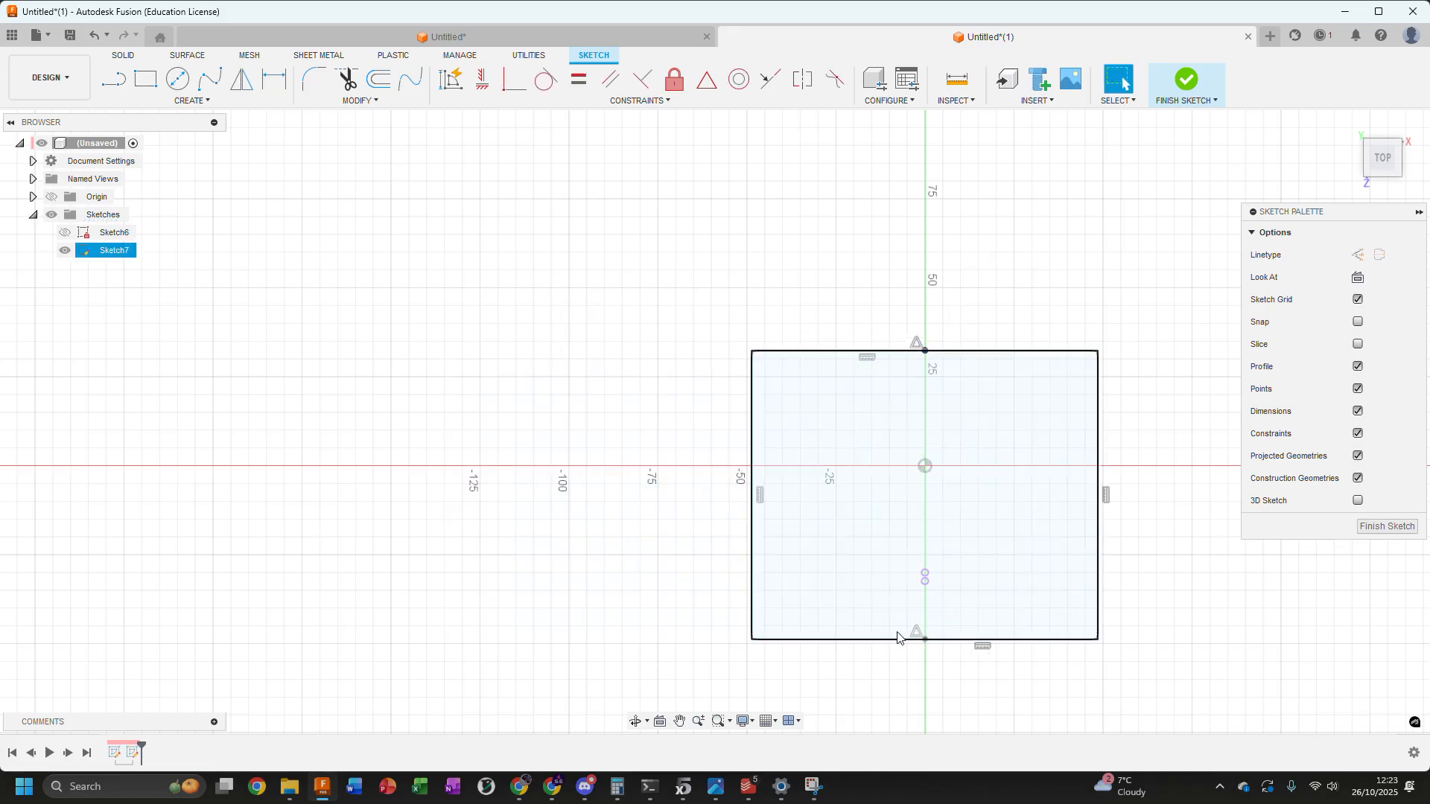
Make the midpoint of the rectangle's lower edge coincident with the lowest projected reference point below the origin
left_click(882, 632)
left_click(899, 647)
left_click(926, 640)
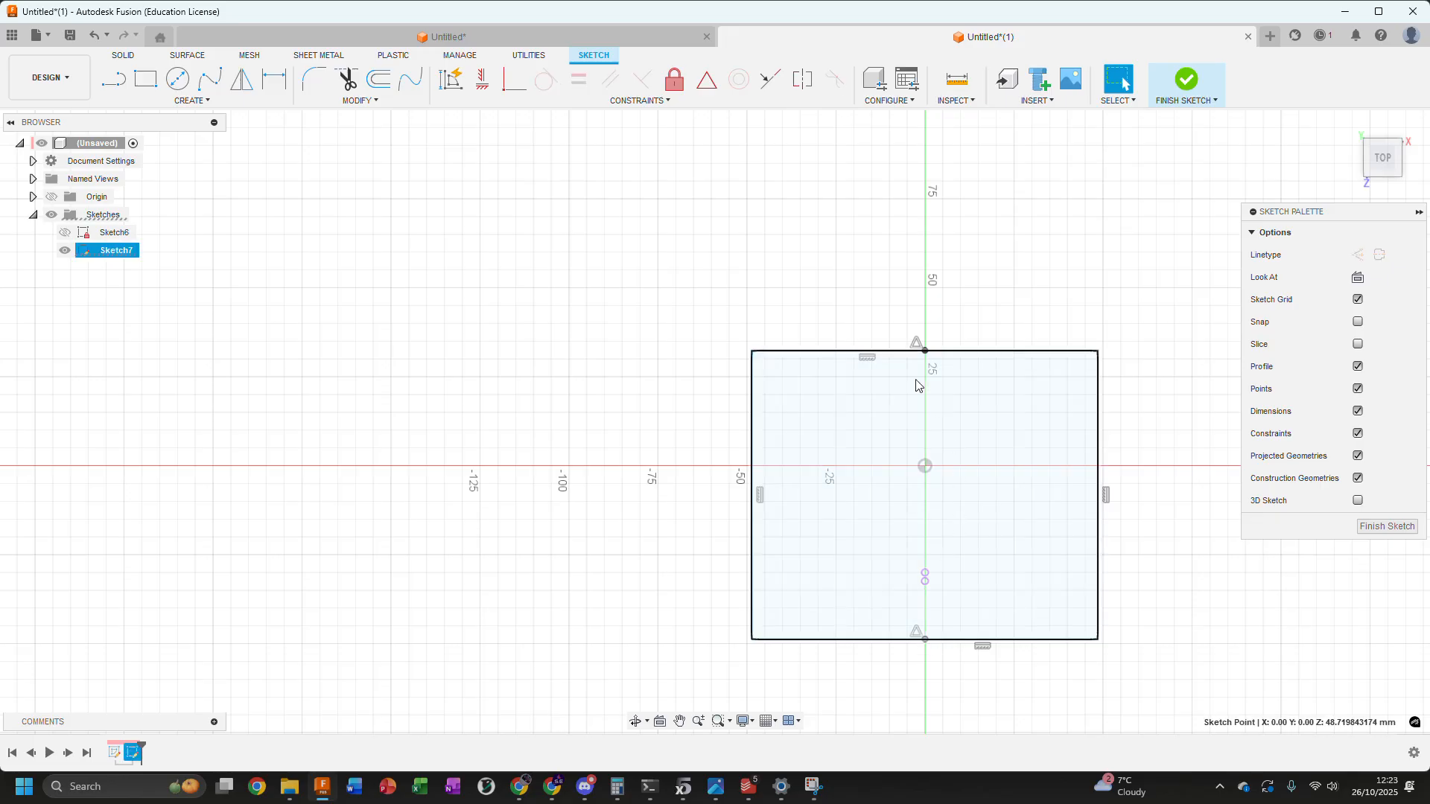
left_click(514, 78)
scroll(894, 636, "up", 3)
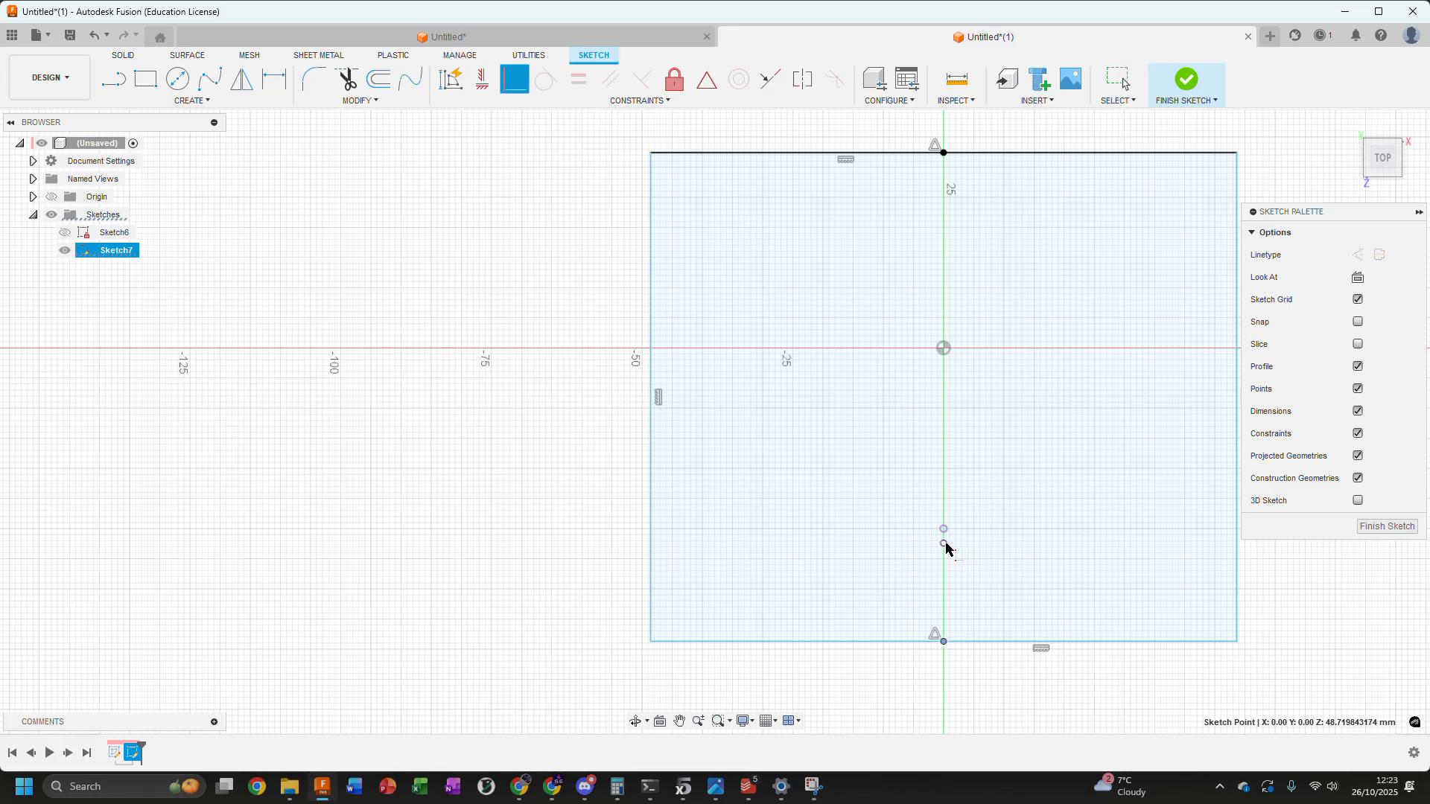
left_click(945, 545)
scroll(559, 460, "down", 3)
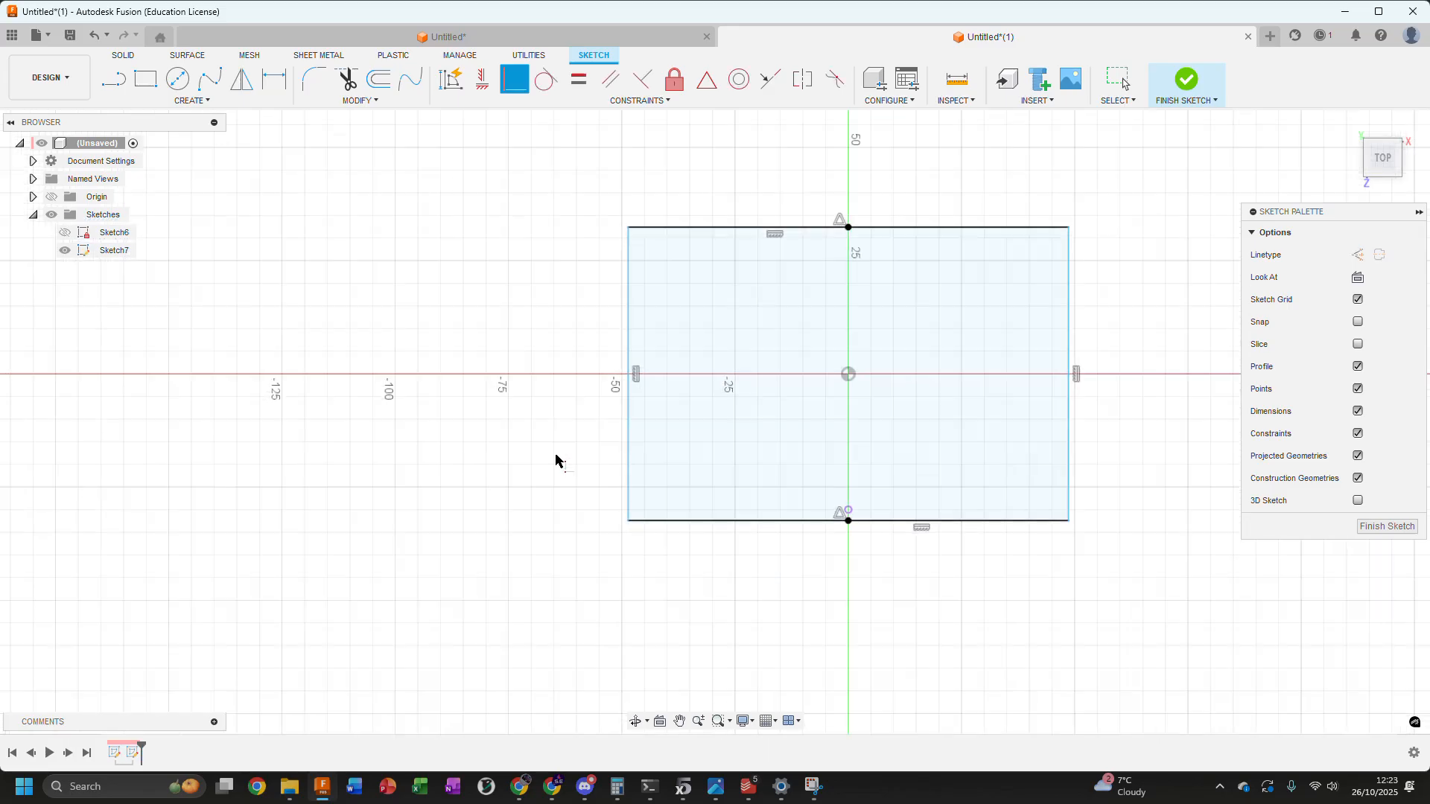
key("Escape")
Temporarily show Sketch6 and examine from several angles how the rectangle lines up with the profile, then hide it again
left_click(64, 233)
middle_click_drag(380, 309, 470, 247, "shift")
mouse_move(942, 365)
middle_mouse_down("shift")
mouse_move(974, 310)
mouse_move(760, 533)
middle_mouse_up("shift")
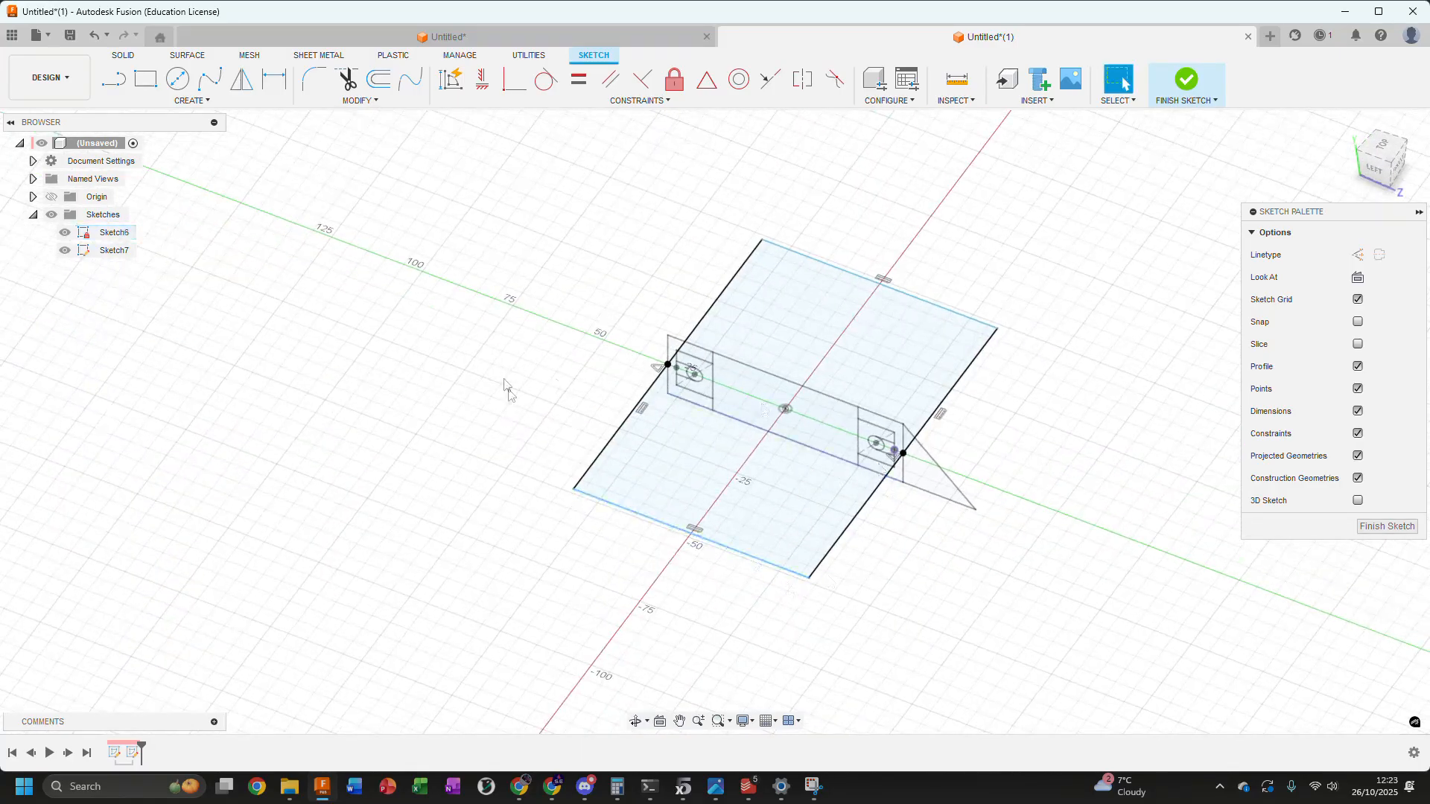
middle_click_drag(504, 385, 501, 412, "shift")
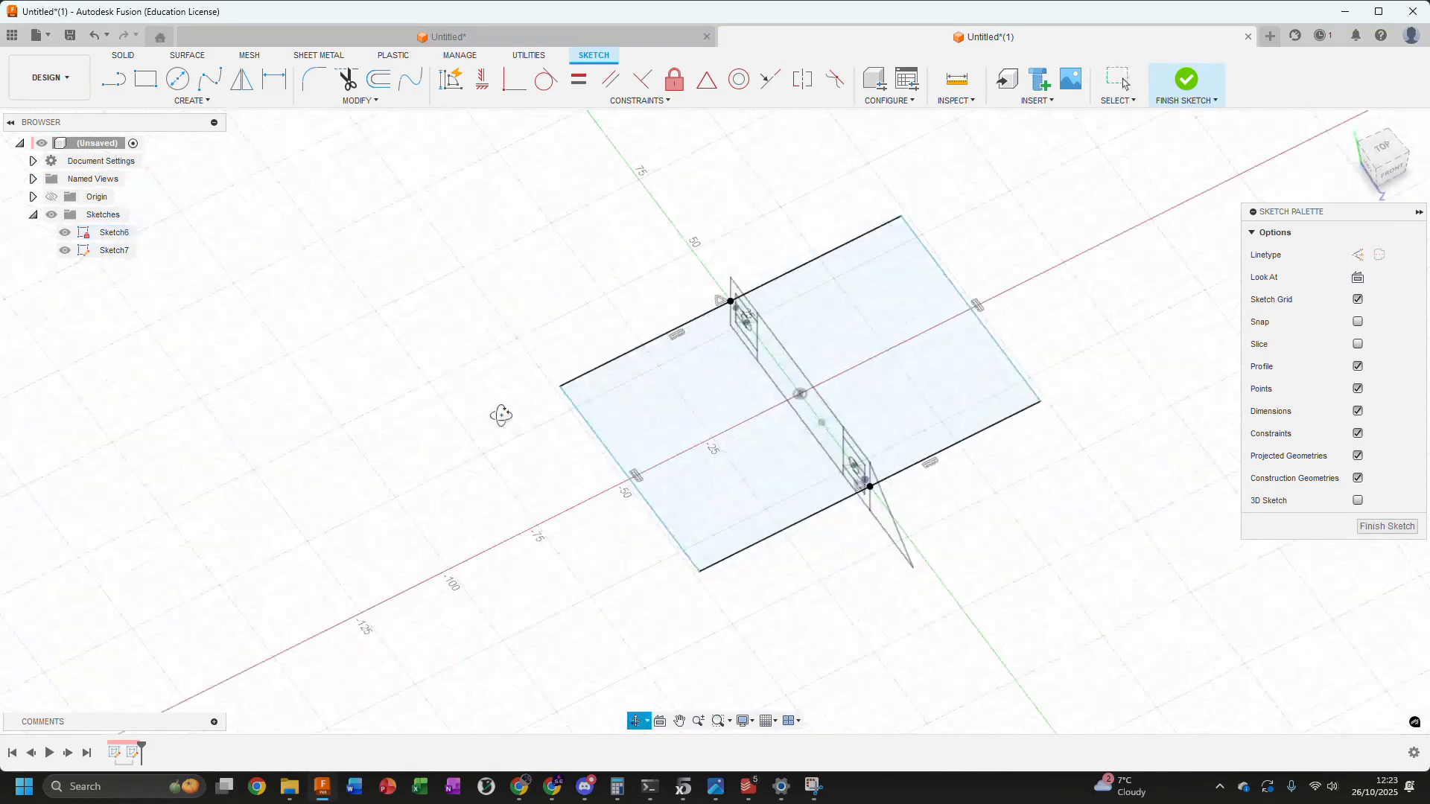
left_click(67, 233)
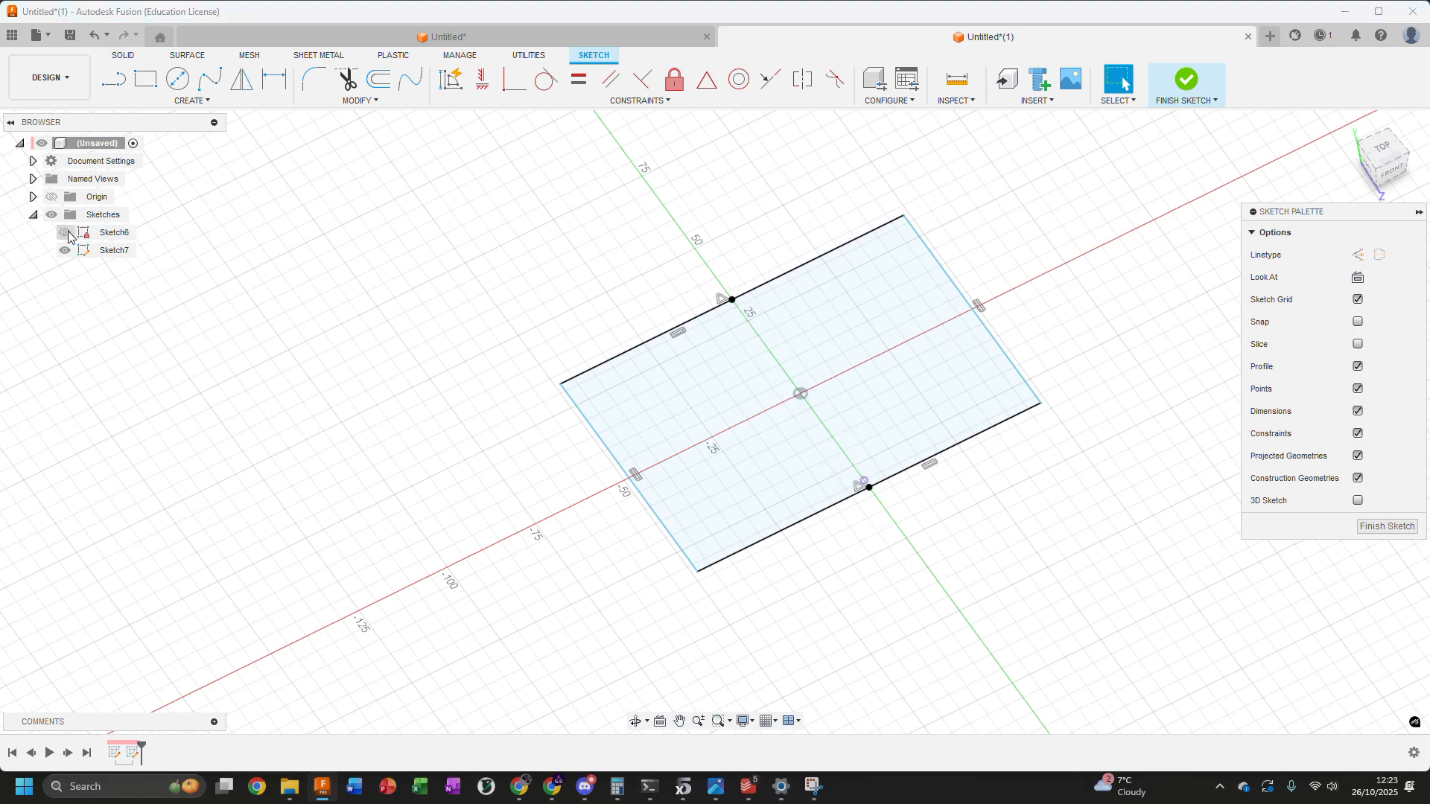
Dimension the rectangle's upper edge to 66 mm and return to the top view
middle_click_drag(504, 258, 749, 269, "shift")
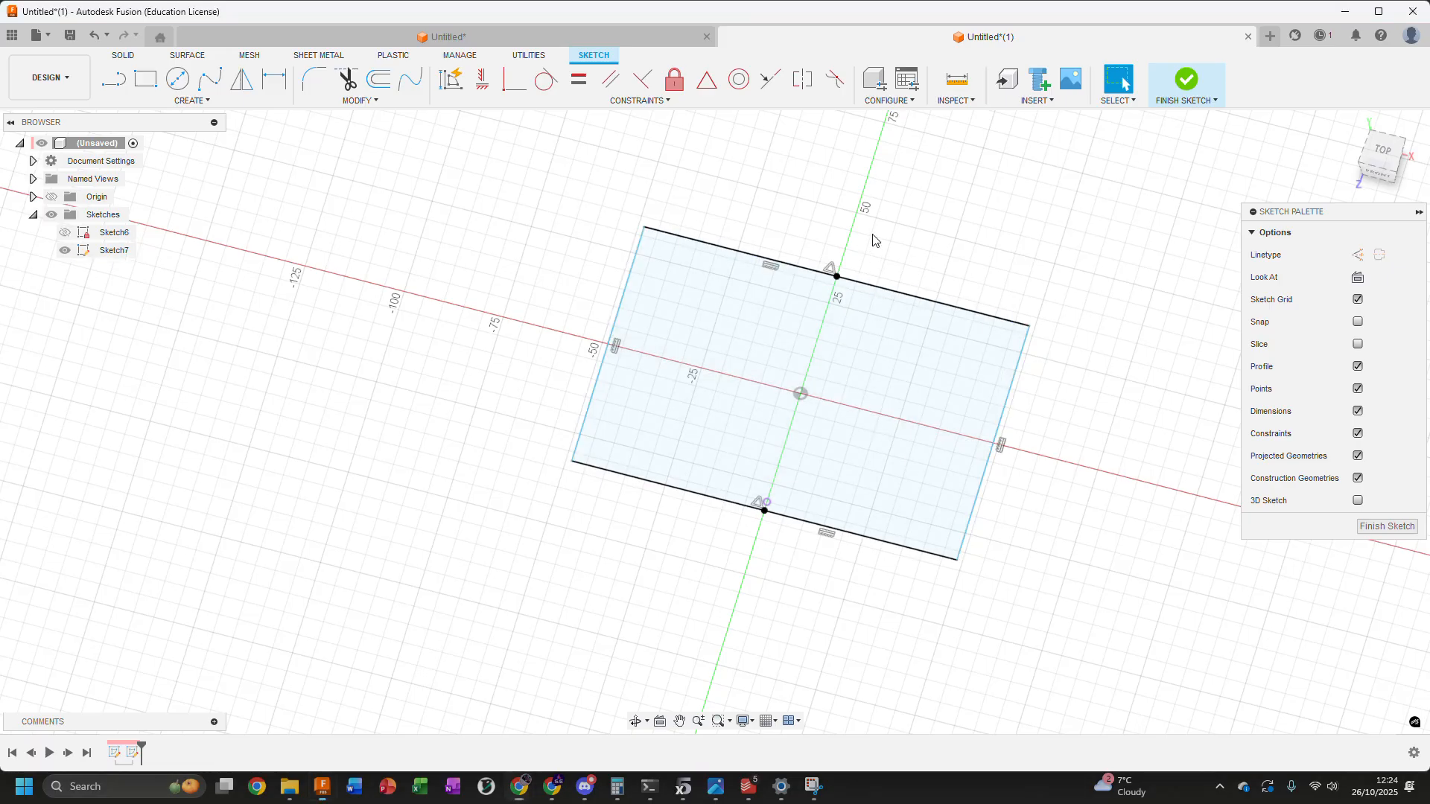
left_click(931, 300)
key("d")
left_click(1039, 253)
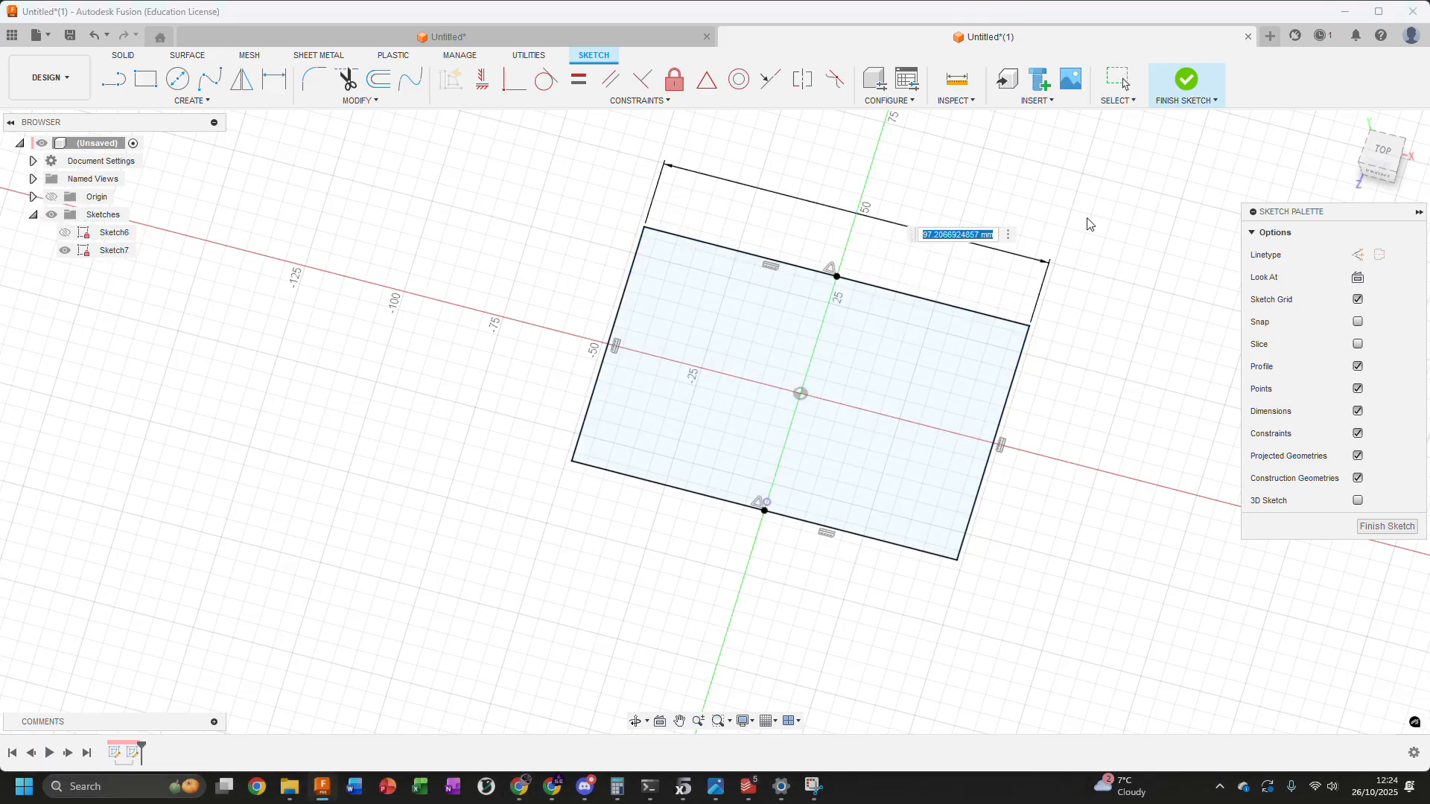
type("66")
key("Return")
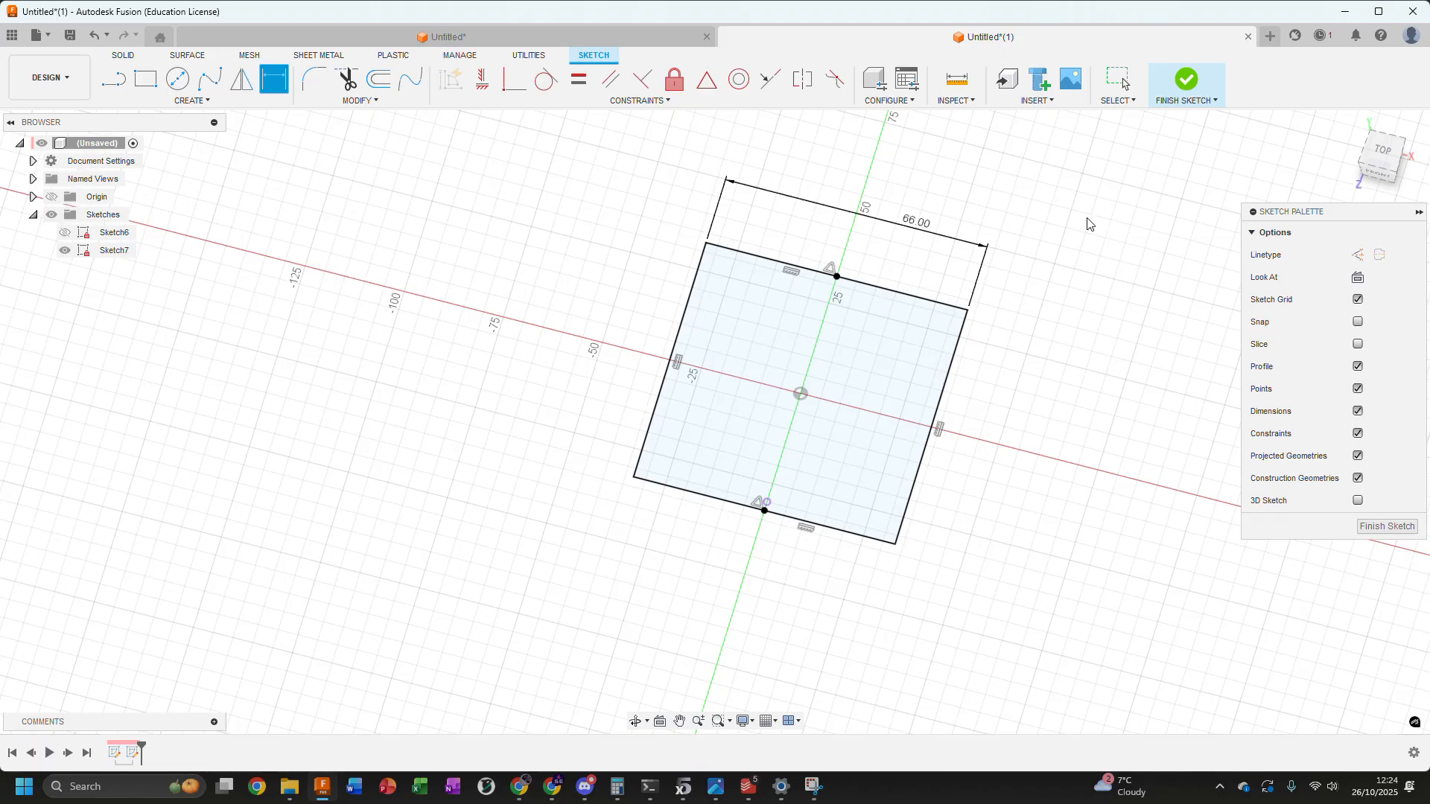
key("Escape")
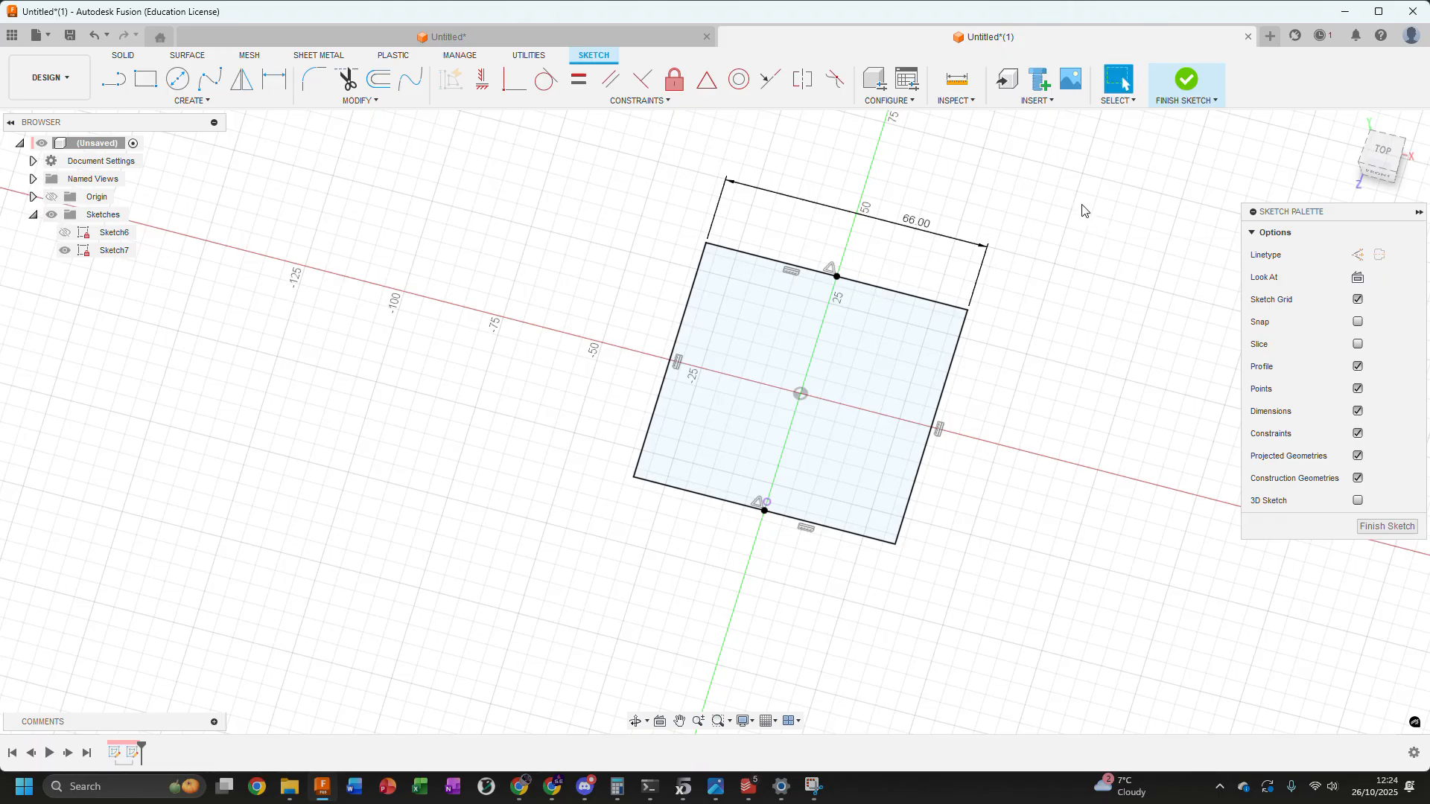
left_click(1383, 153)
scroll(692, 446, "up", 4)
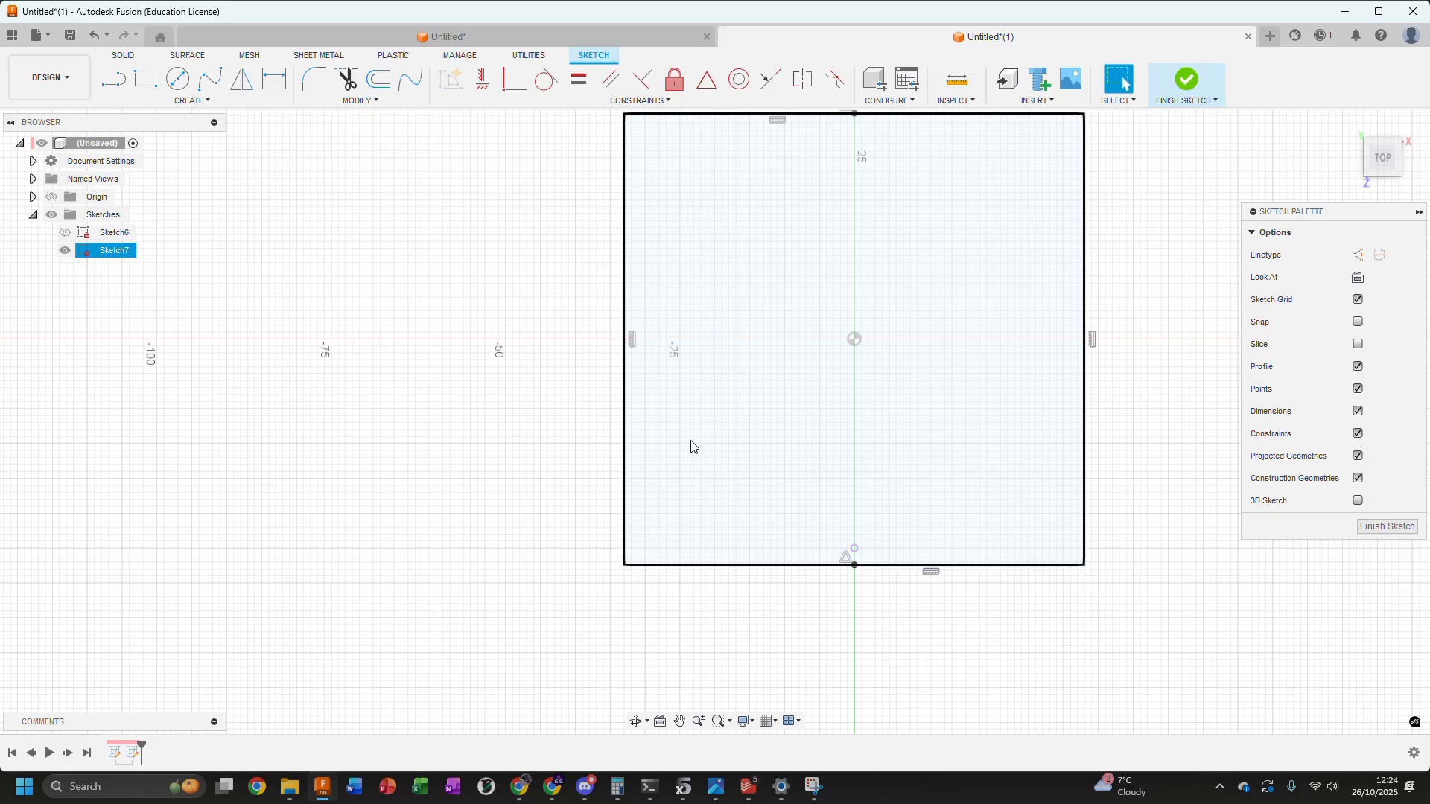
Draw a two-point rectangle about 18.5 mm wide inside the large rectangle, near its lower-left corner
left_click(145, 81)
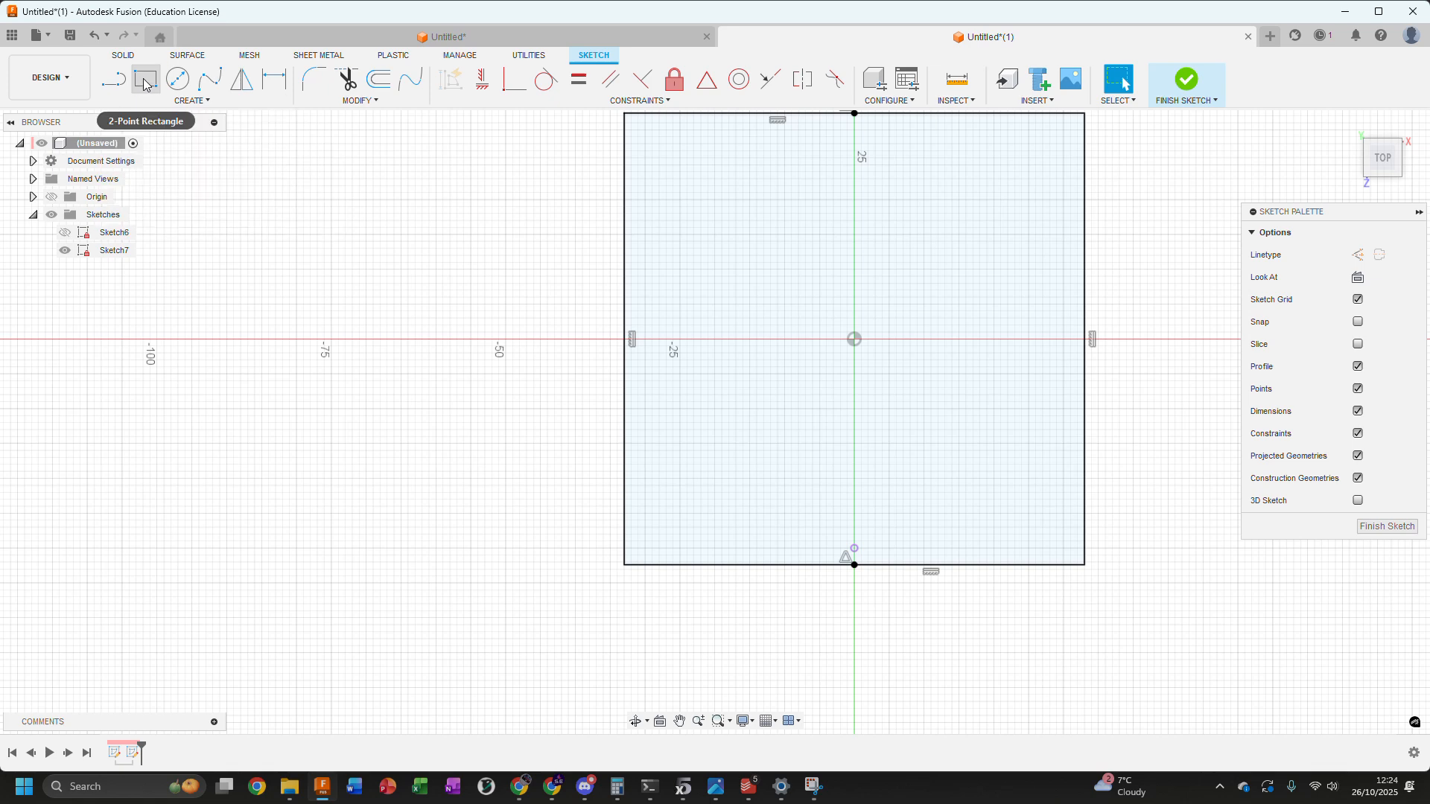
scroll(654, 501, "up", 3)
left_click(628, 475)
left_click(805, 566)
left_click(1119, 81)
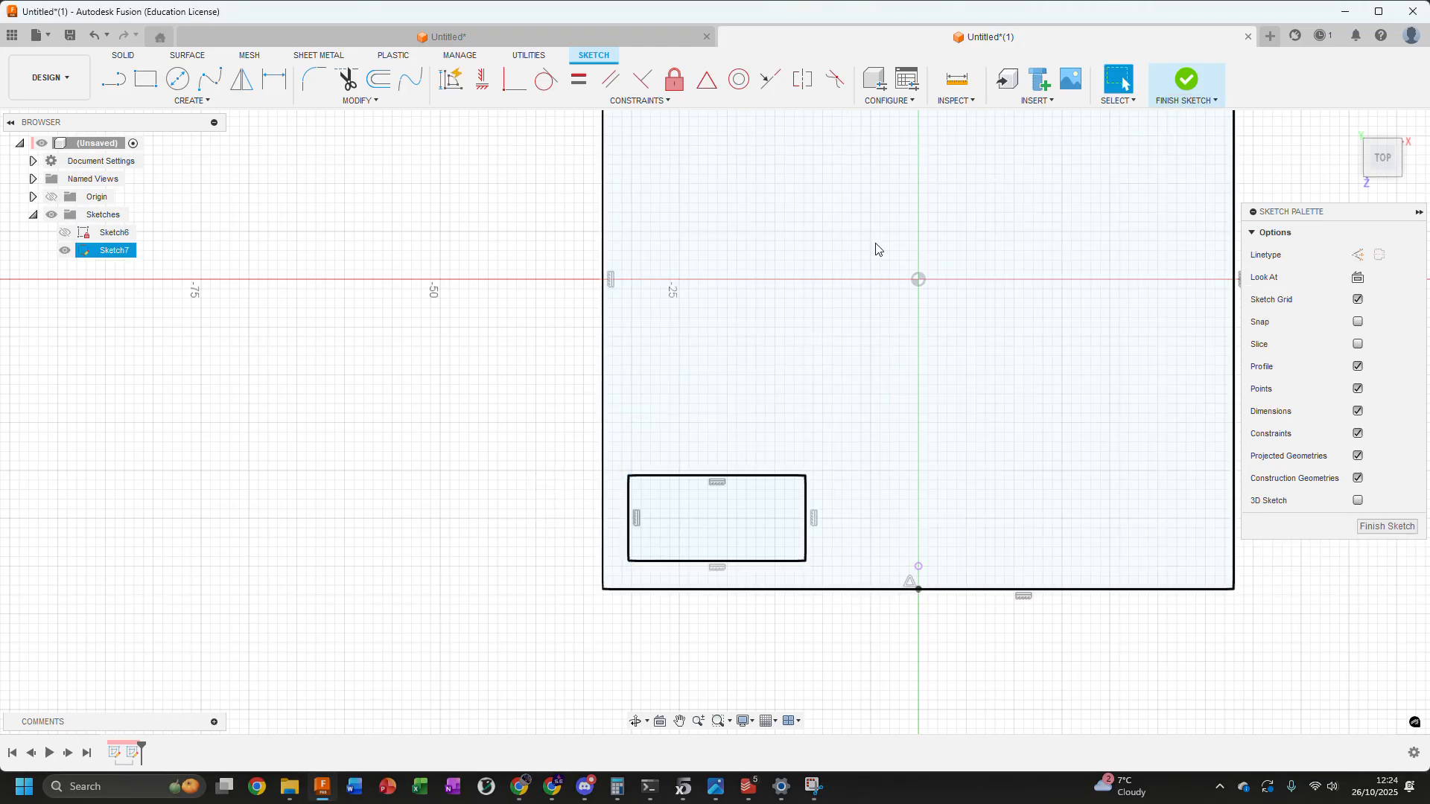
Window-select the whole small rectangle and convert its lines to construction geometry
left_click(1115, 101)
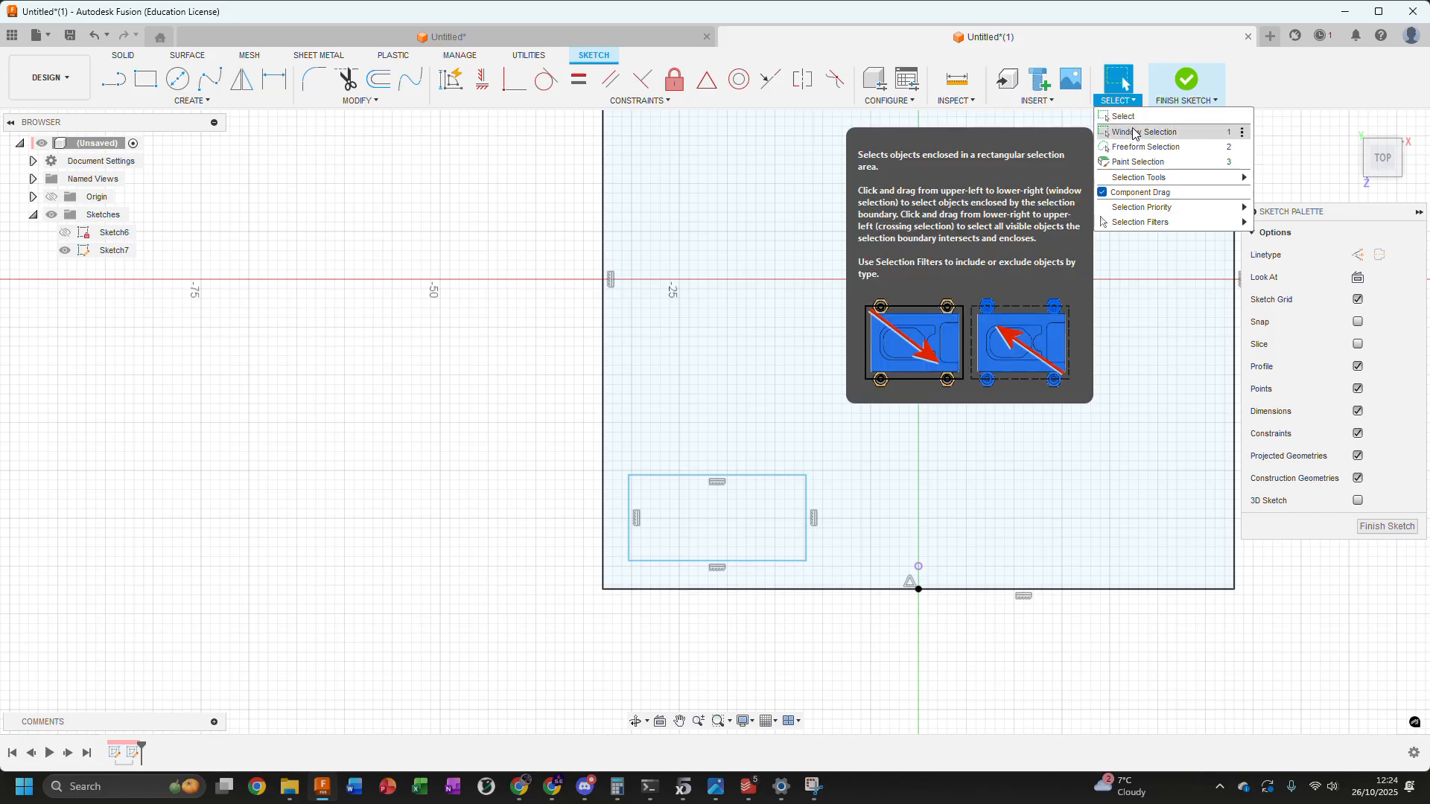
left_click(1132, 136)
mouse_move(615, 462)
left_mouse_down()
mouse_move(703, 568)
mouse_move(822, 588)
left_mouse_up()
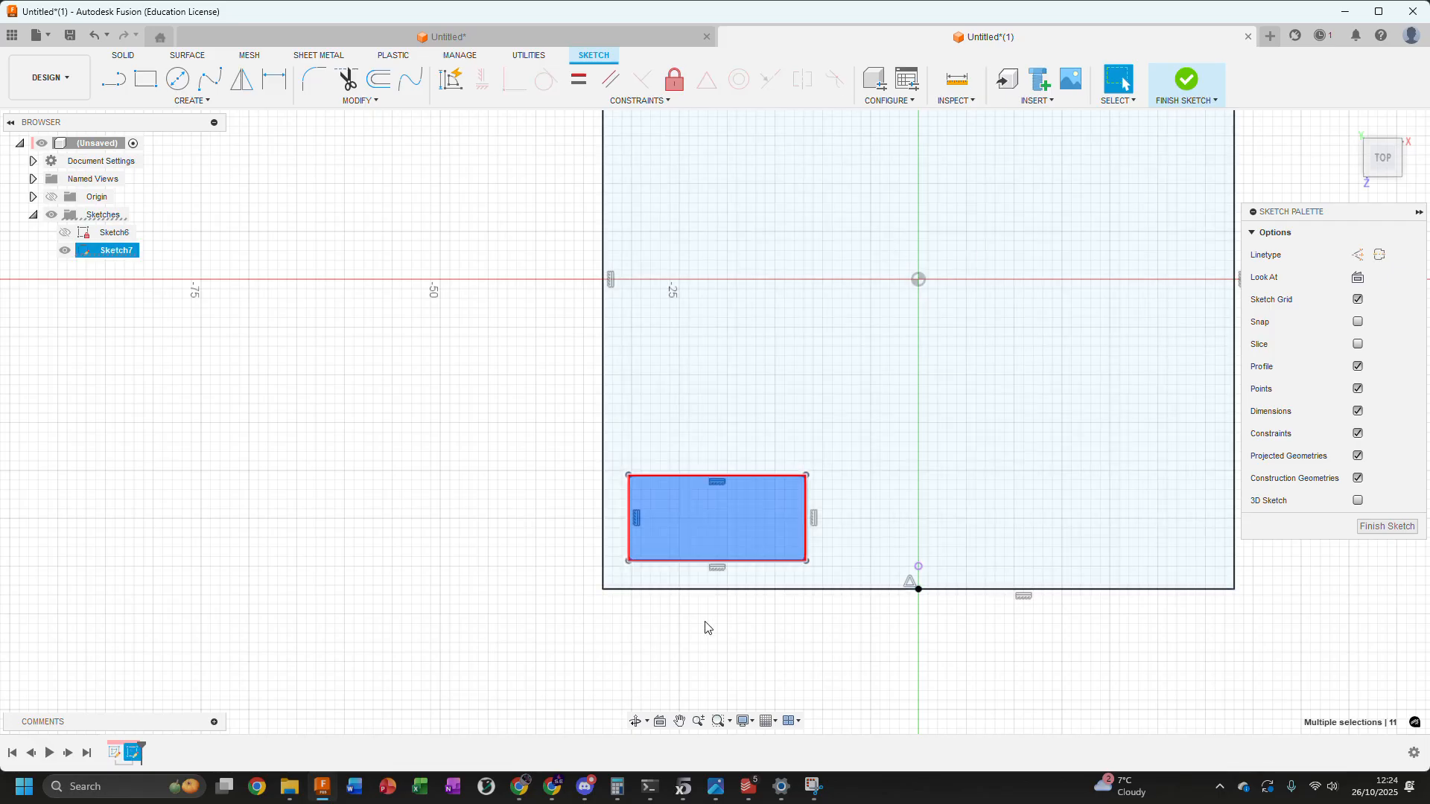
left_click(1358, 255)
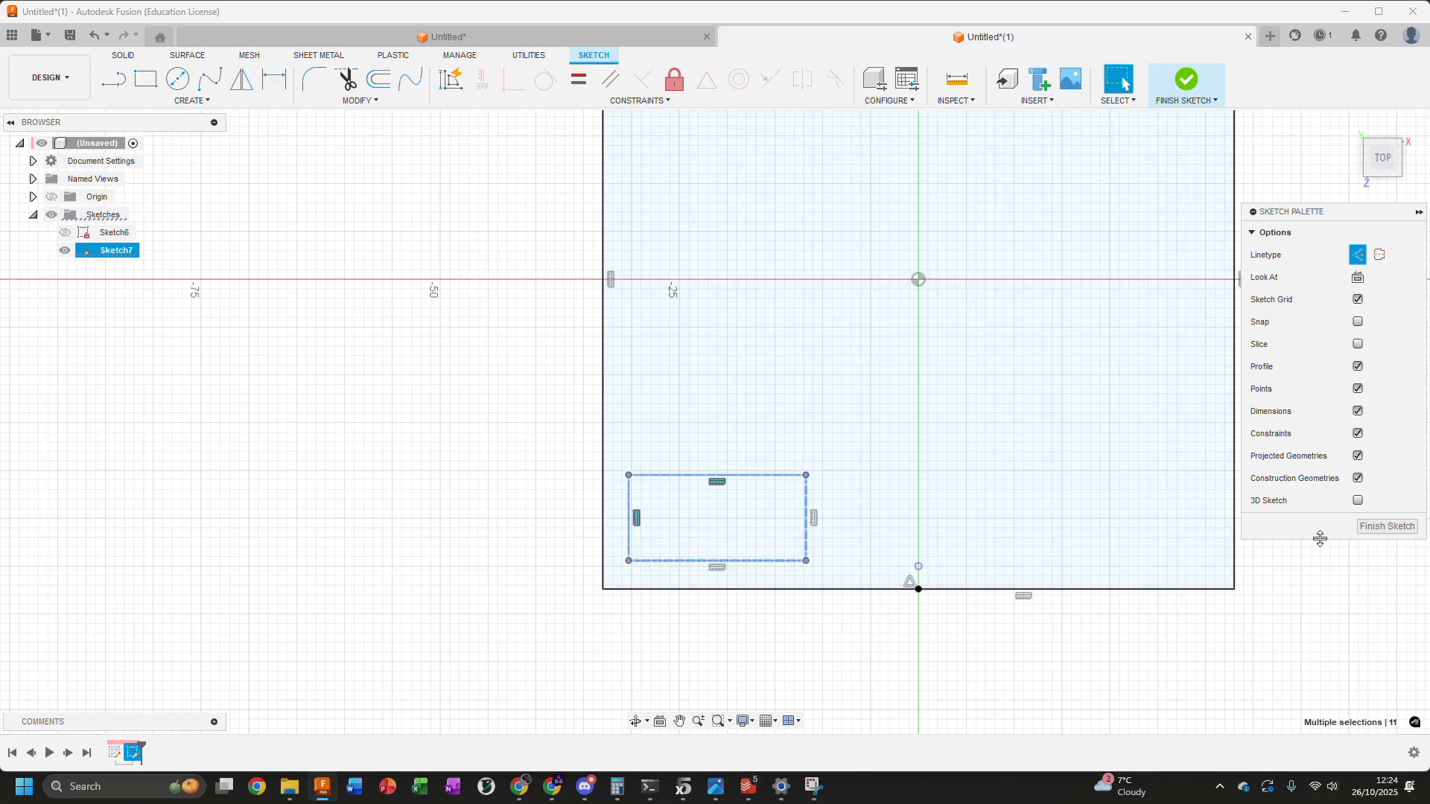
Finish the sketch and reopen Sketch7 for editing
left_click(1381, 528)
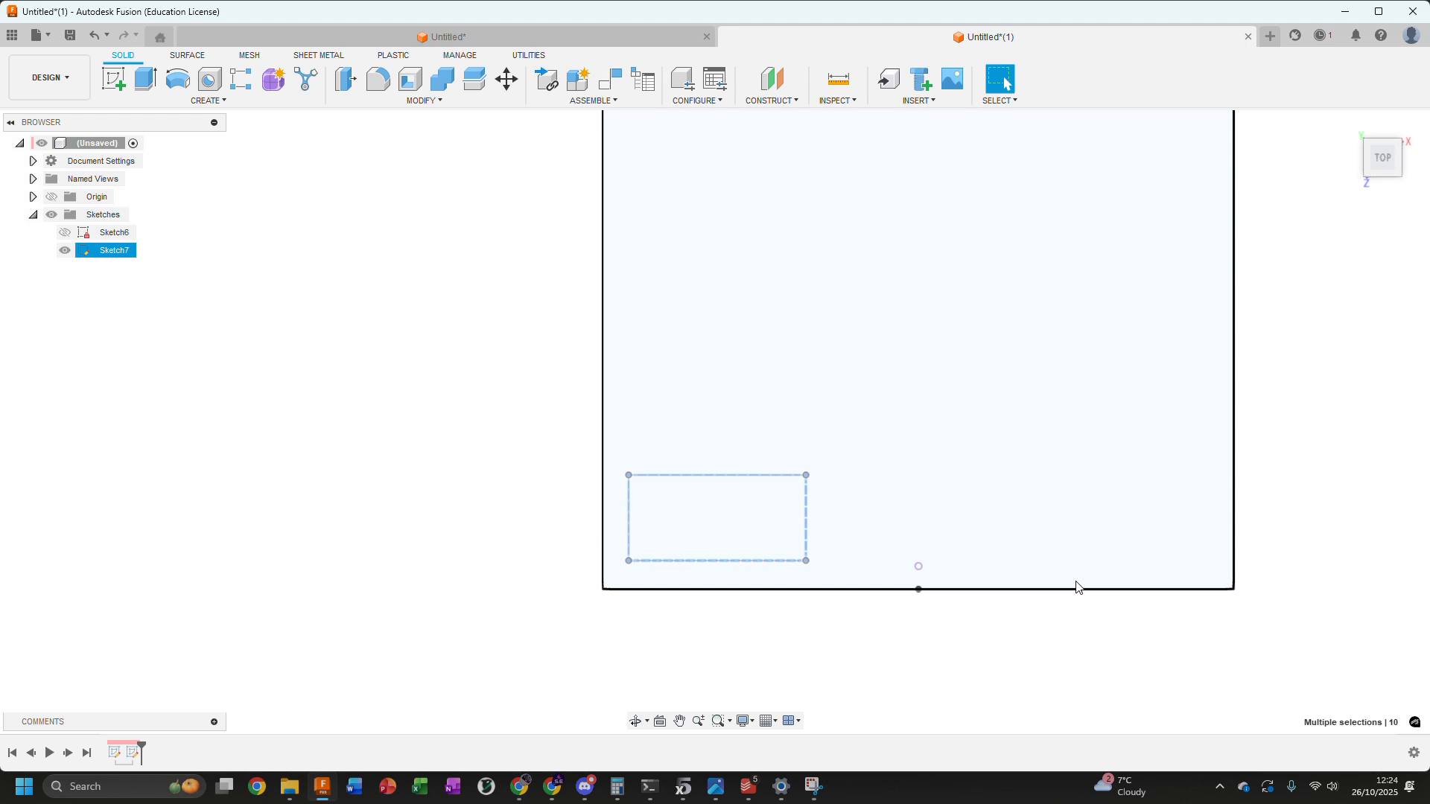
left_click(134, 753)
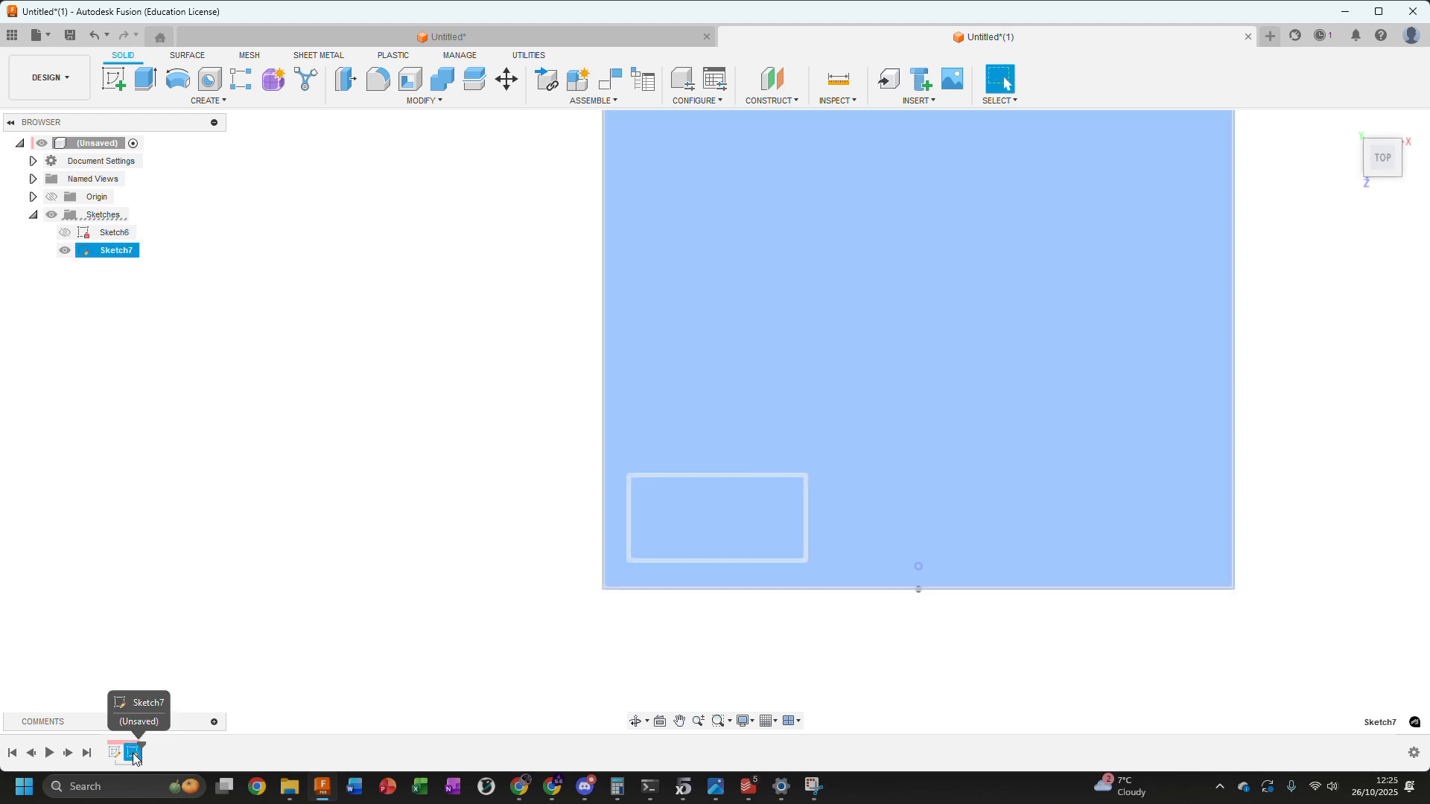
right_click(134, 753)
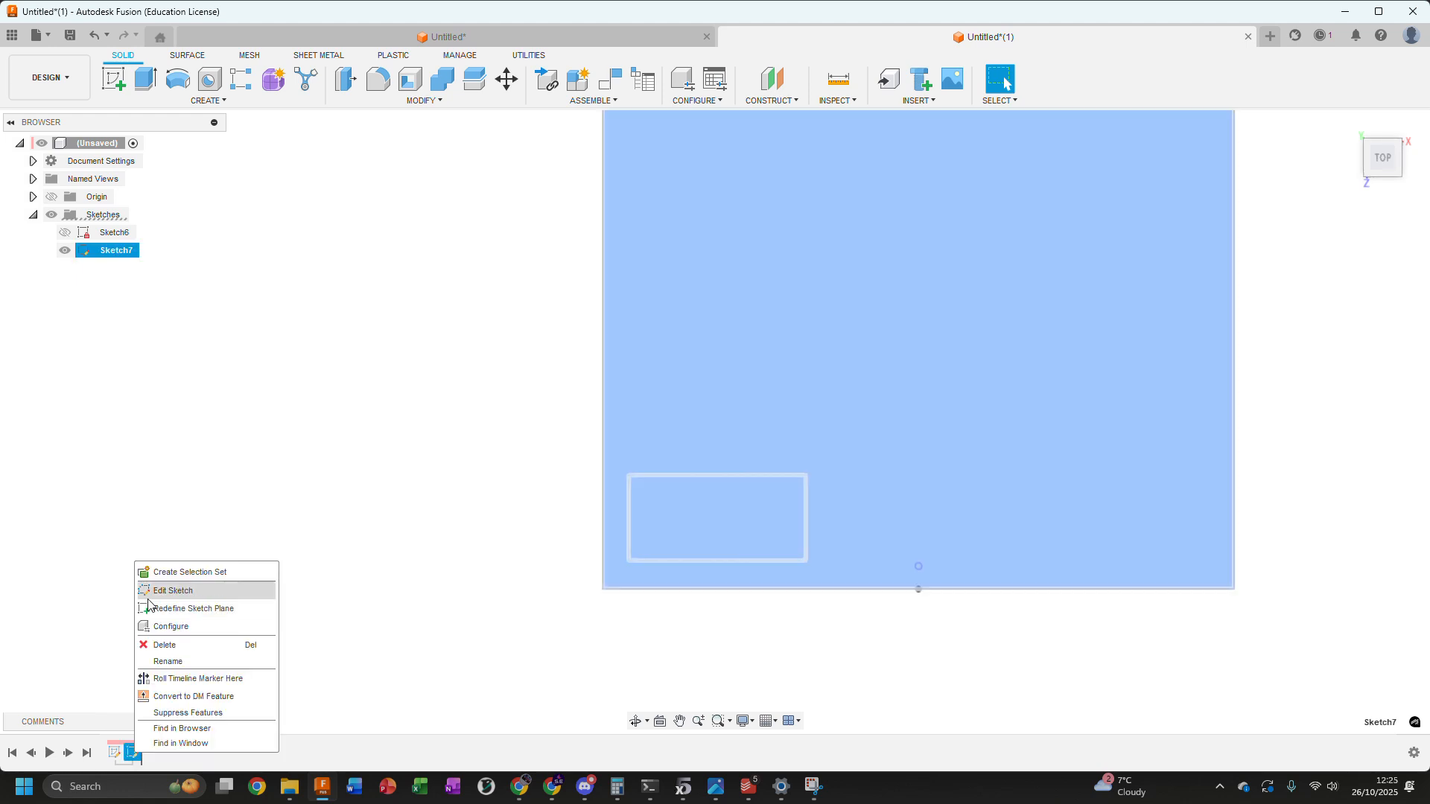
left_click(261, 591)
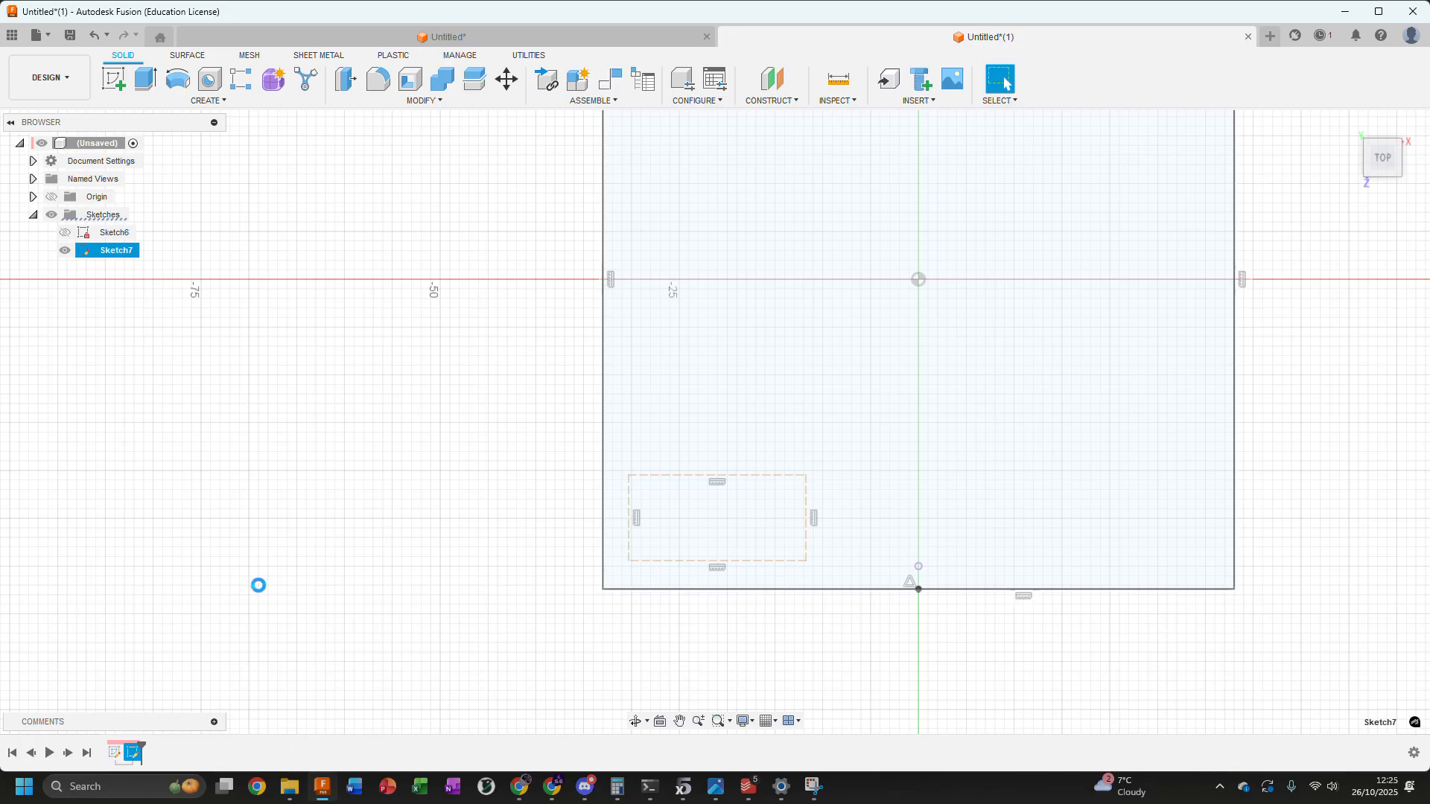
Dimension the left edge of the construction rectangle to 10 mm
left_click(632, 501)
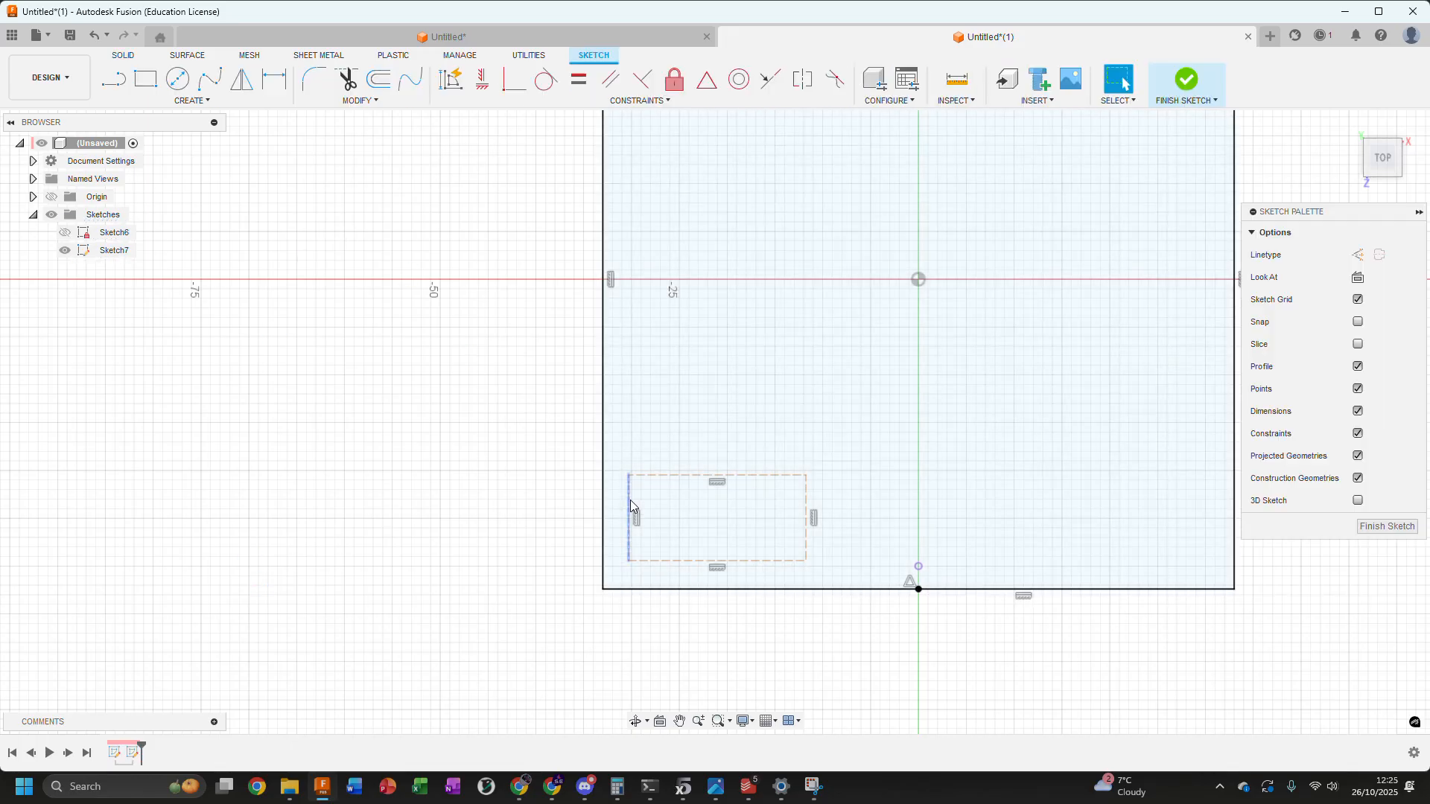
key("d")
left_click(477, 523)
type("10")
key("Return")
Make the construction rectangle's lower edge coincident with the projected reference point just above the large rectangle's lower edge
left_click(778, 570)
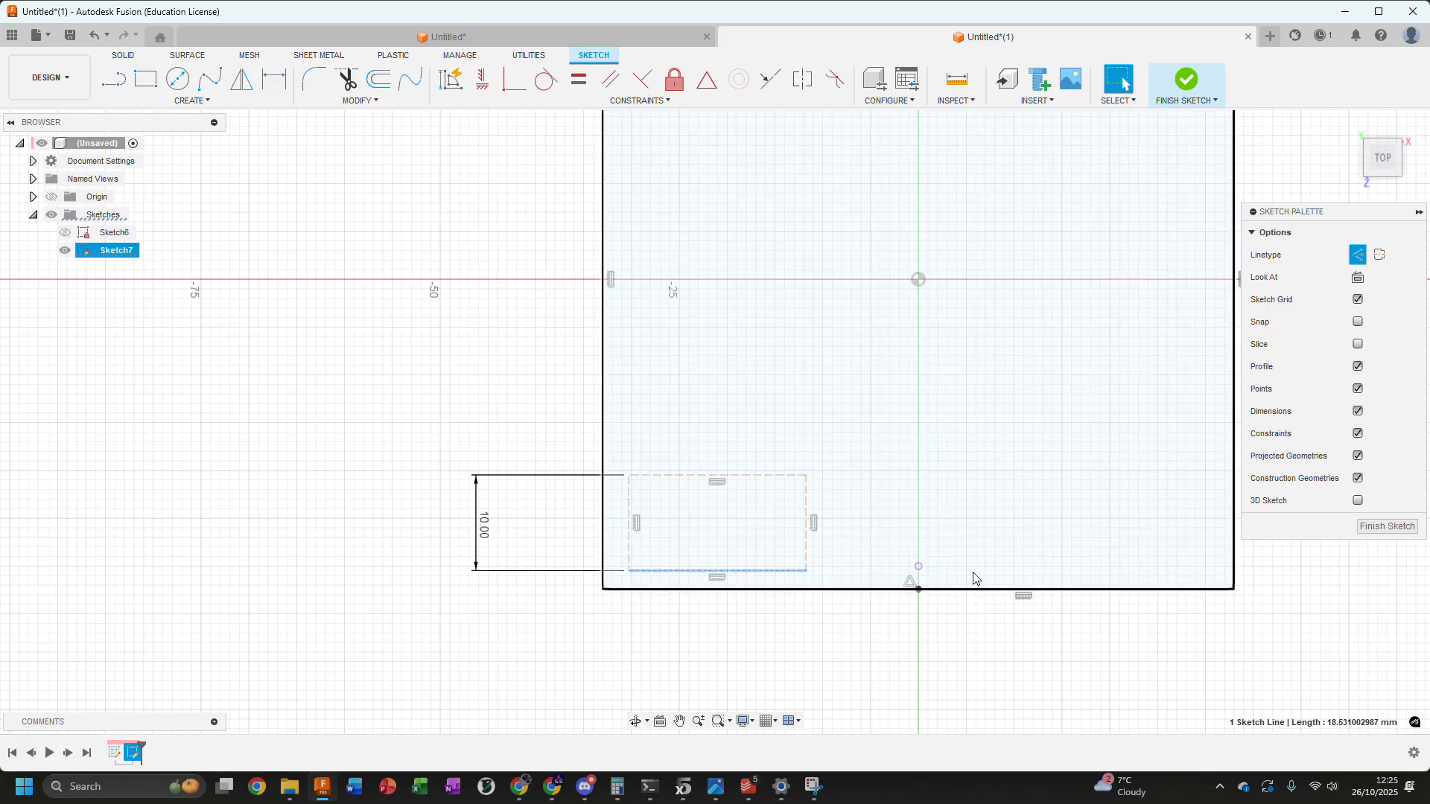
left_click(513, 82)
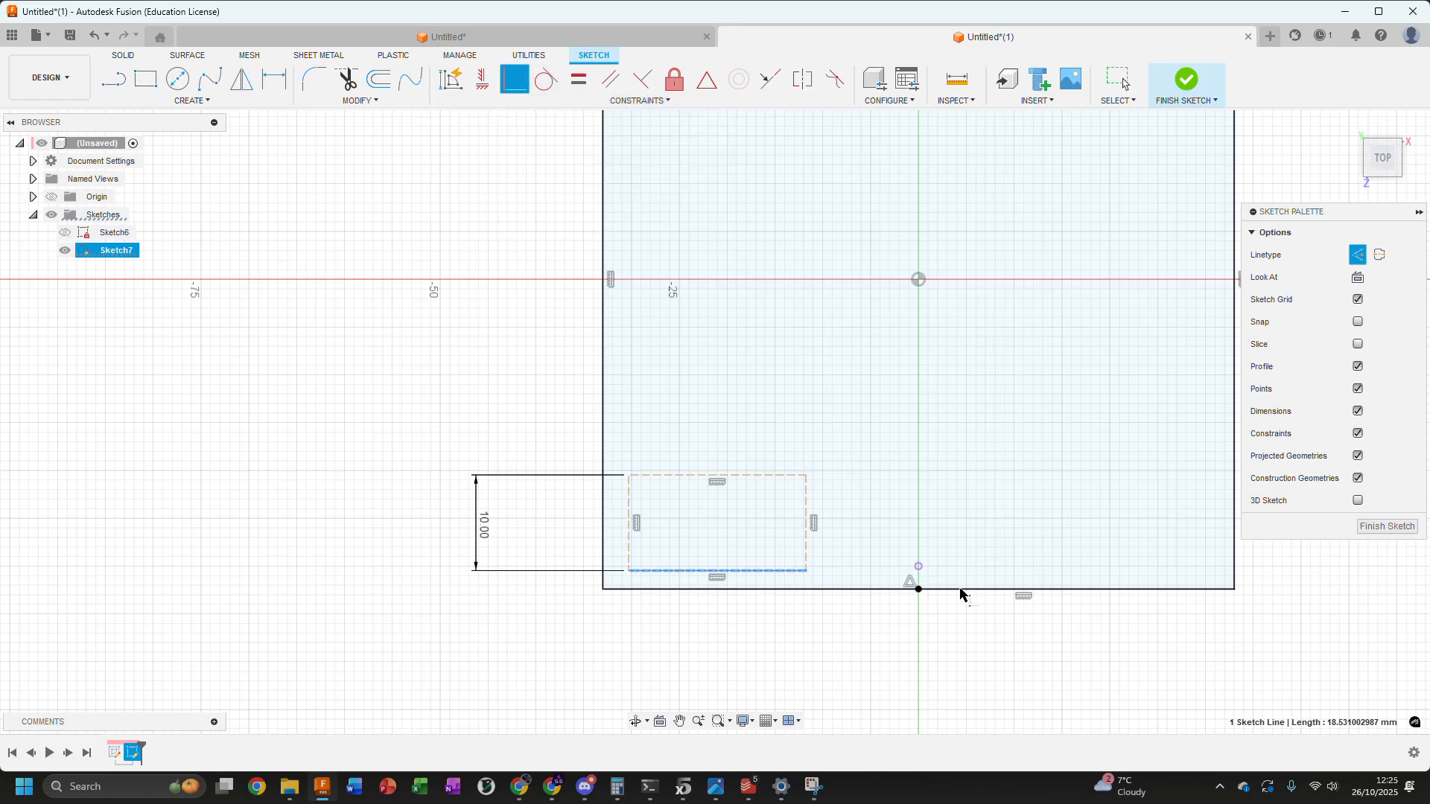
middle_click_drag(779, 640, 817, 559)
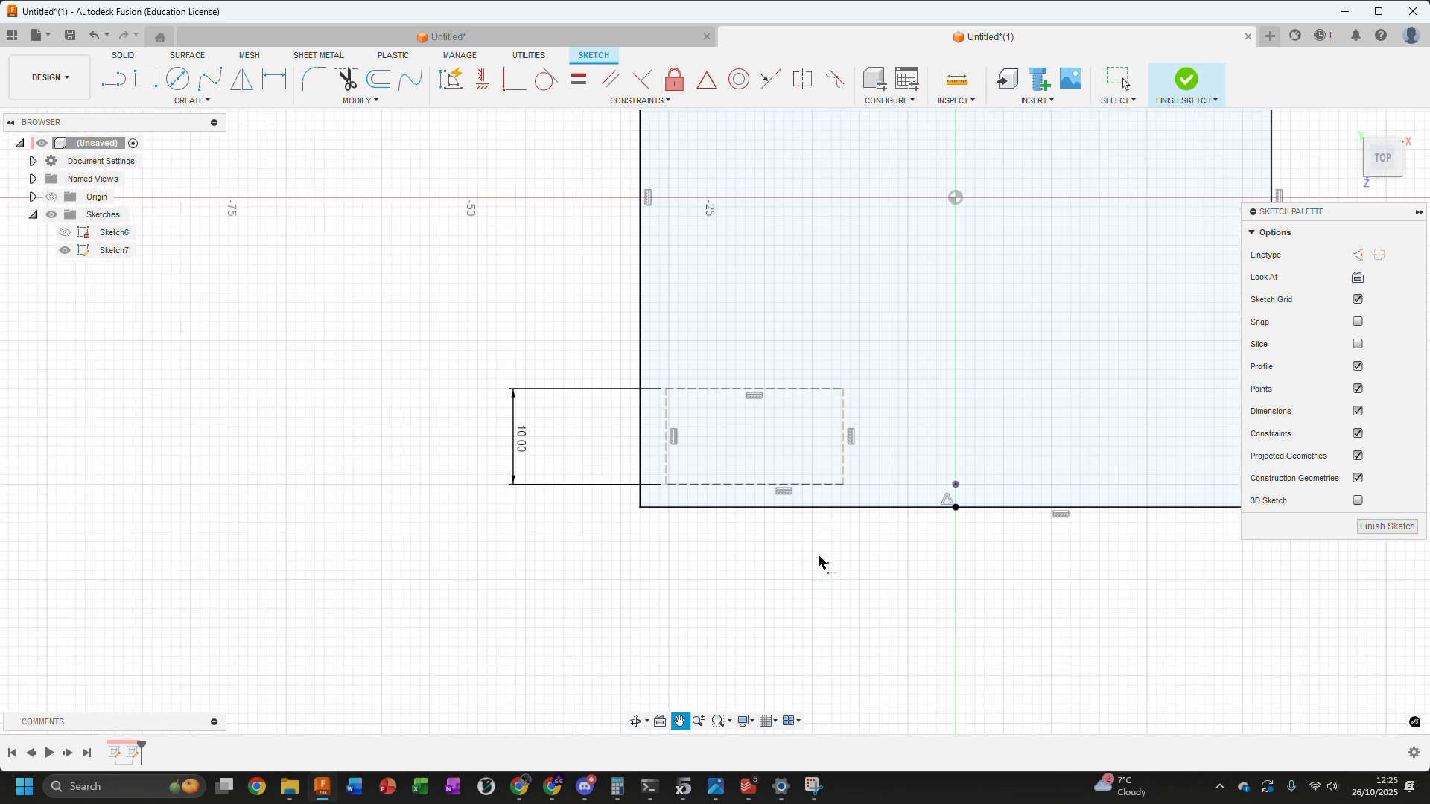
key("Escape")
Set the distance between the left edges of the large rectangle and the construction rectangle to 1.6 mm
left_click_drag(670, 414, 696, 424)
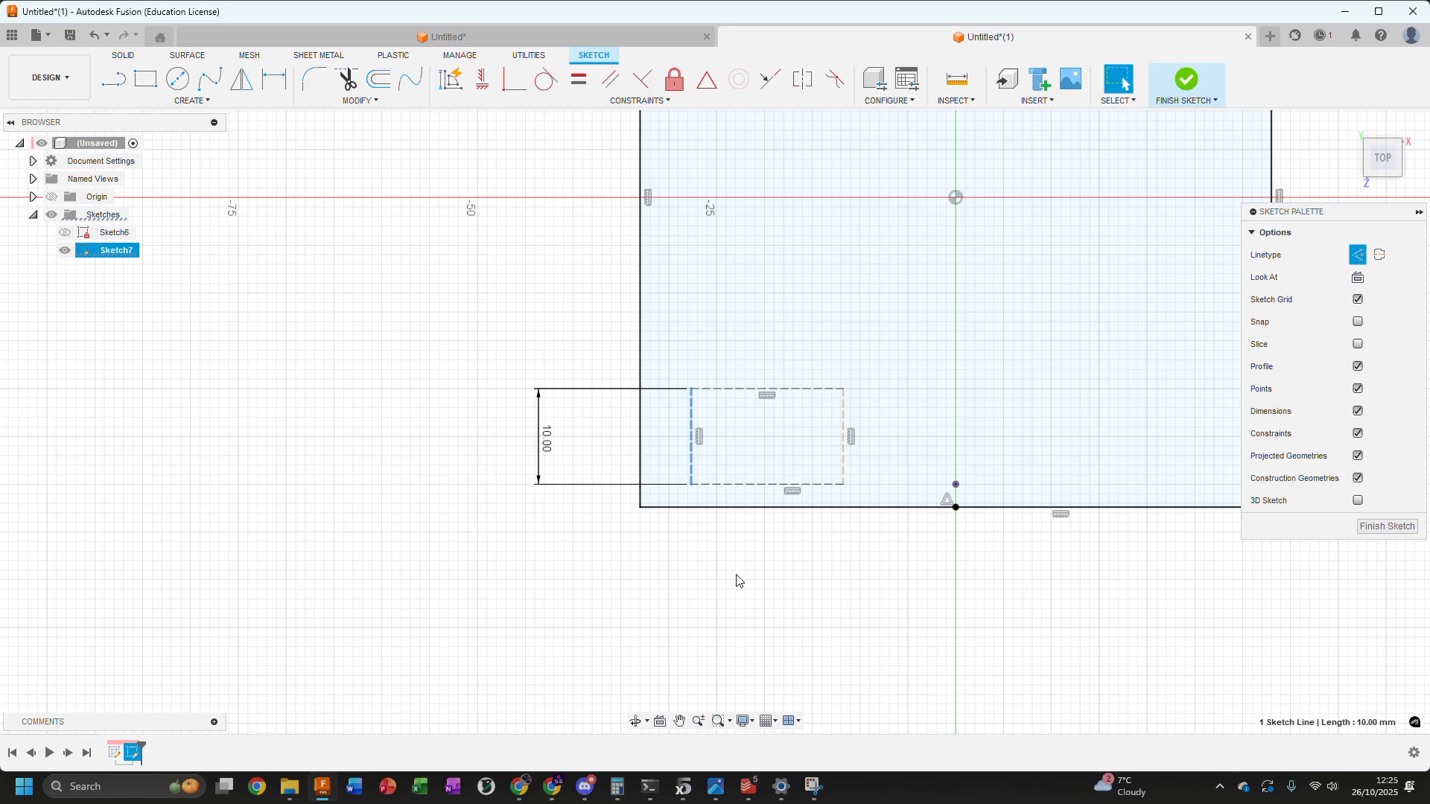
left_click(274, 78)
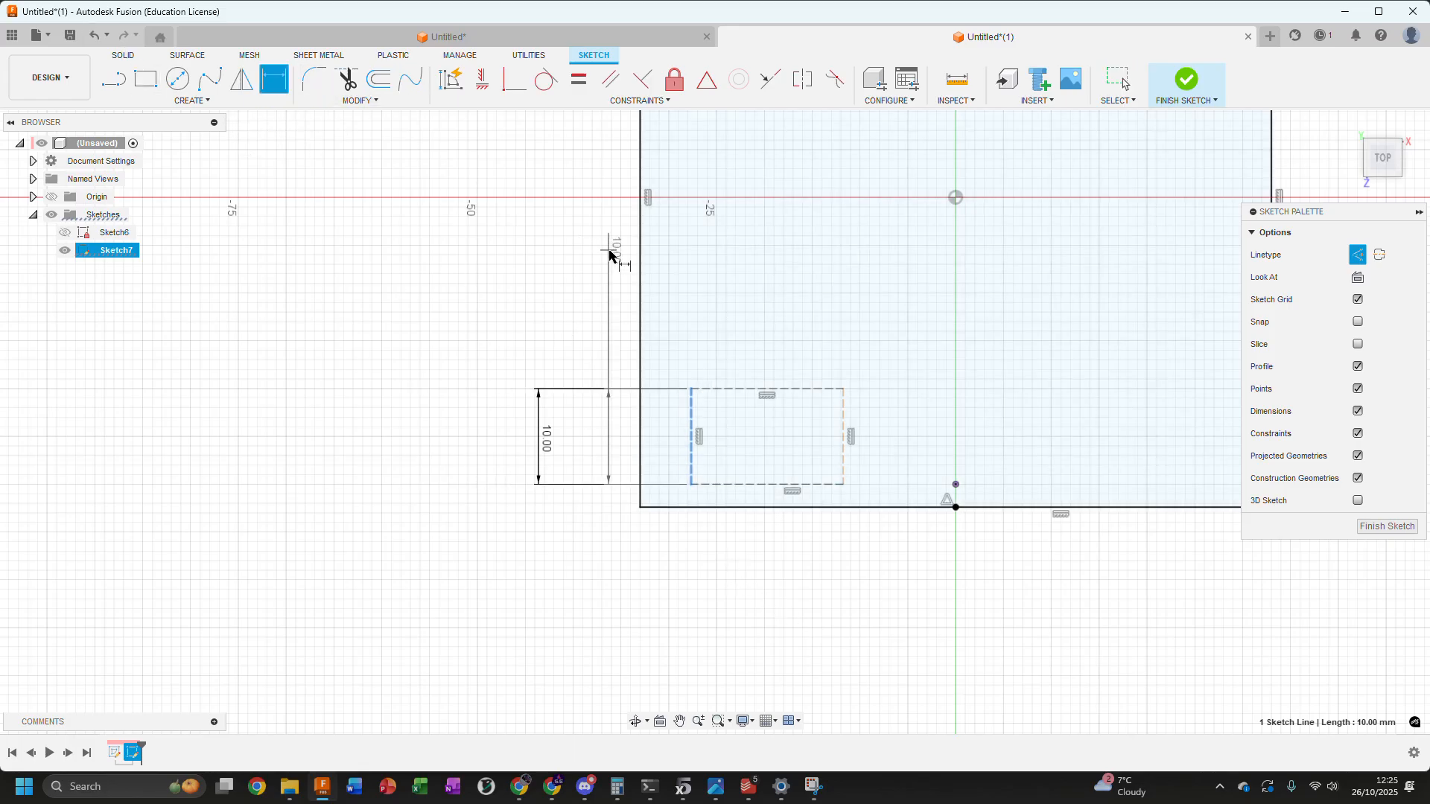
left_click(642, 276)
left_click(669, 598)
type("1")
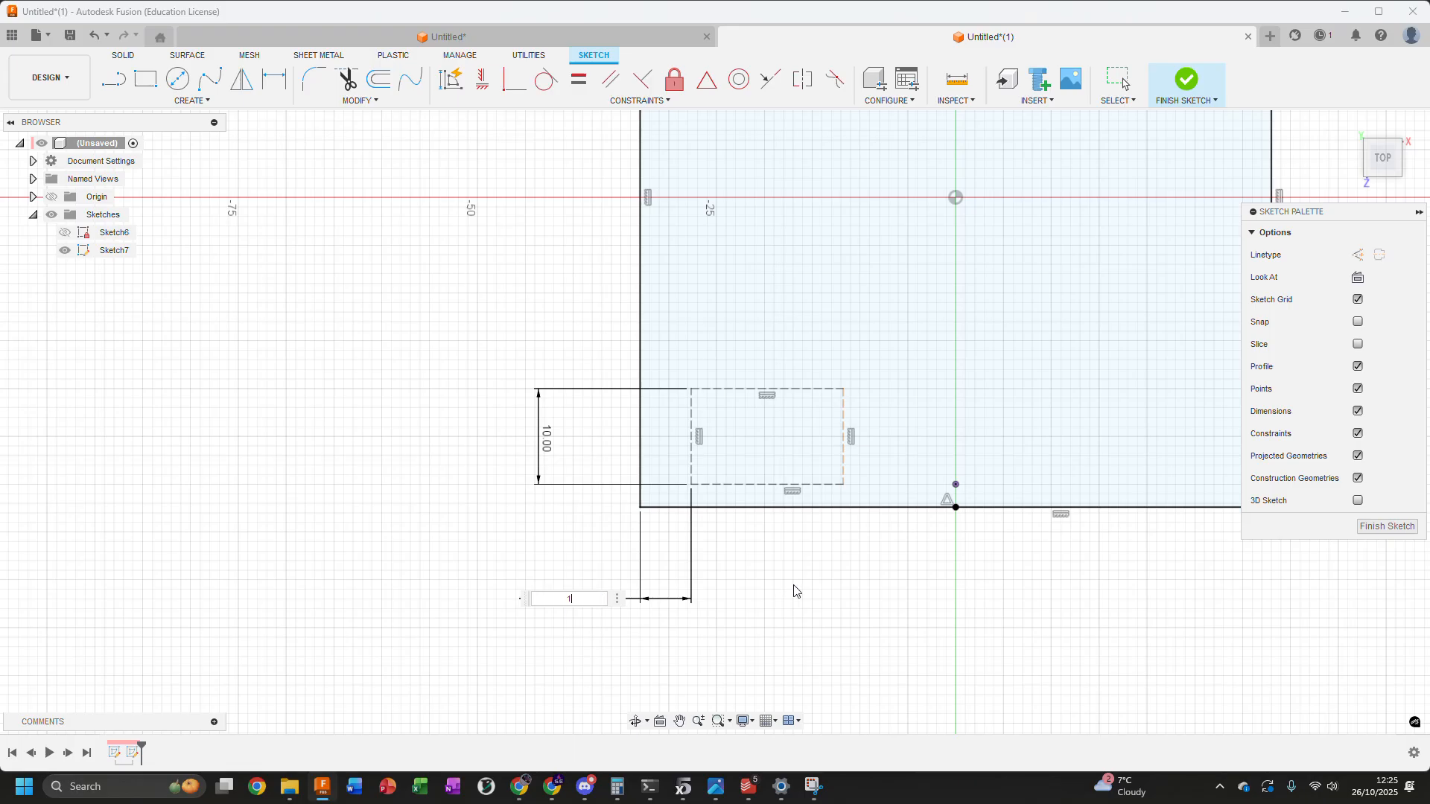
type(".6")
key("Return")
key("Escape")
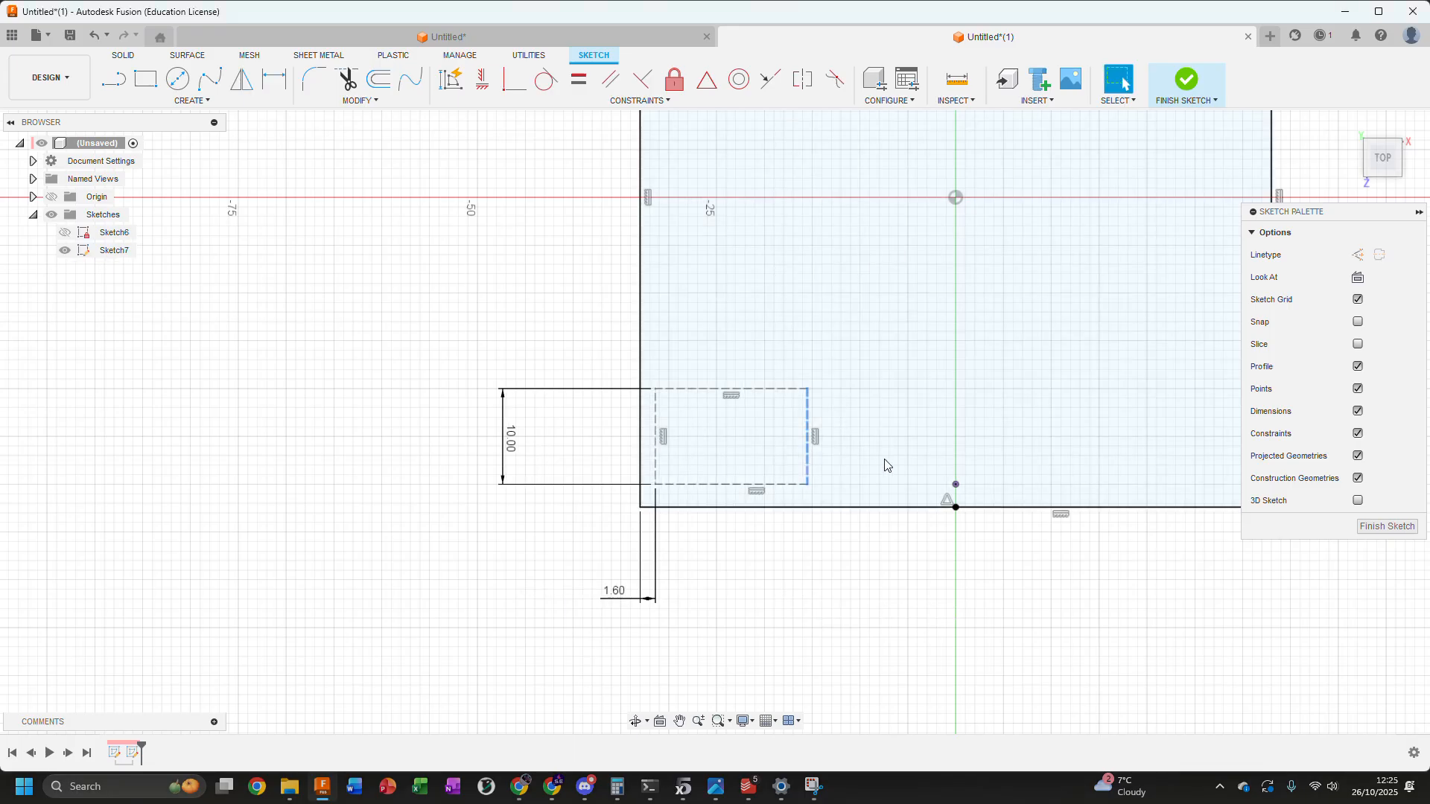
Widen the construction rectangle by moving its right edge outward, and dimension its lower edge to 24 mm
left_click_drag(868, 458, 894, 461)
left_click(800, 482)
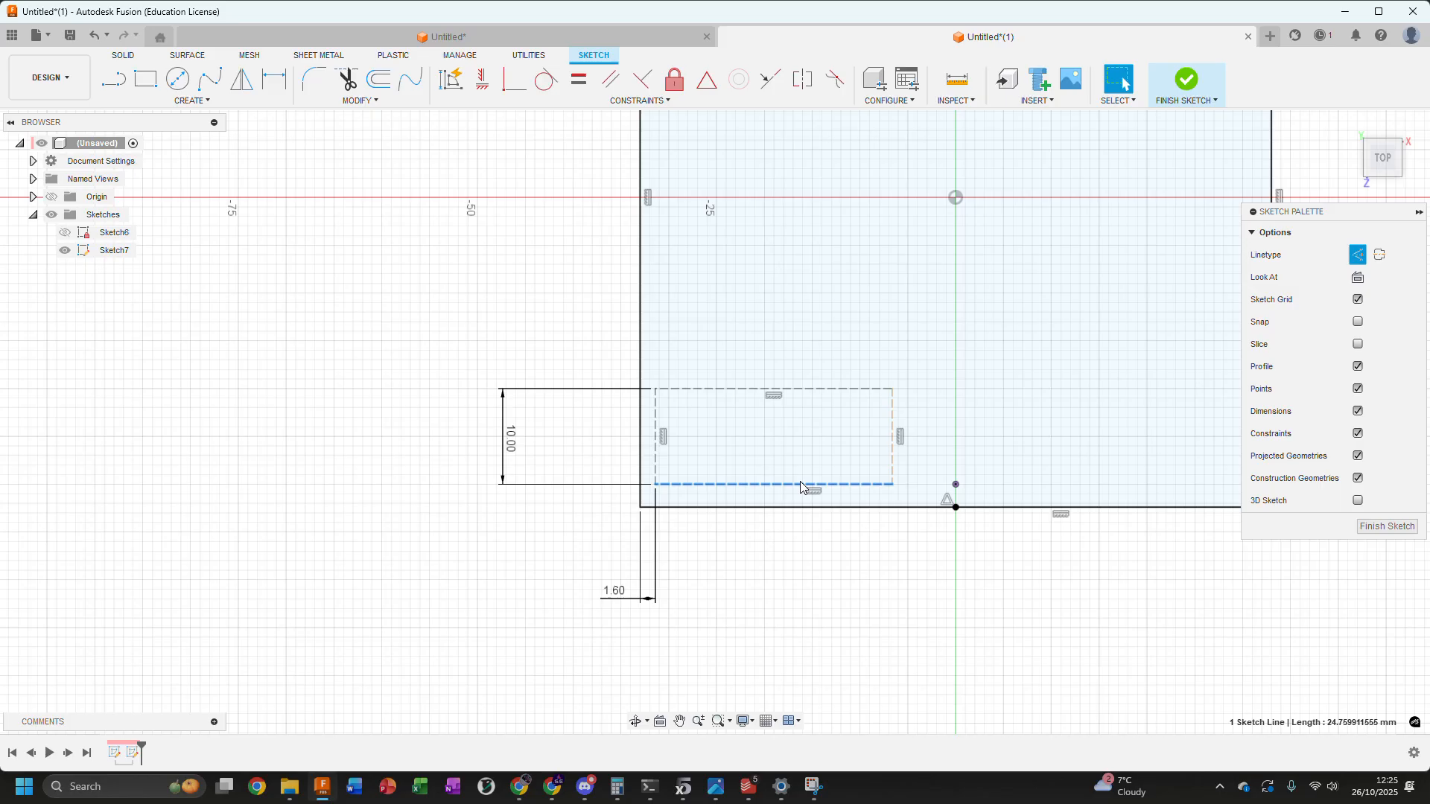
key("d")
left_click(800, 484)
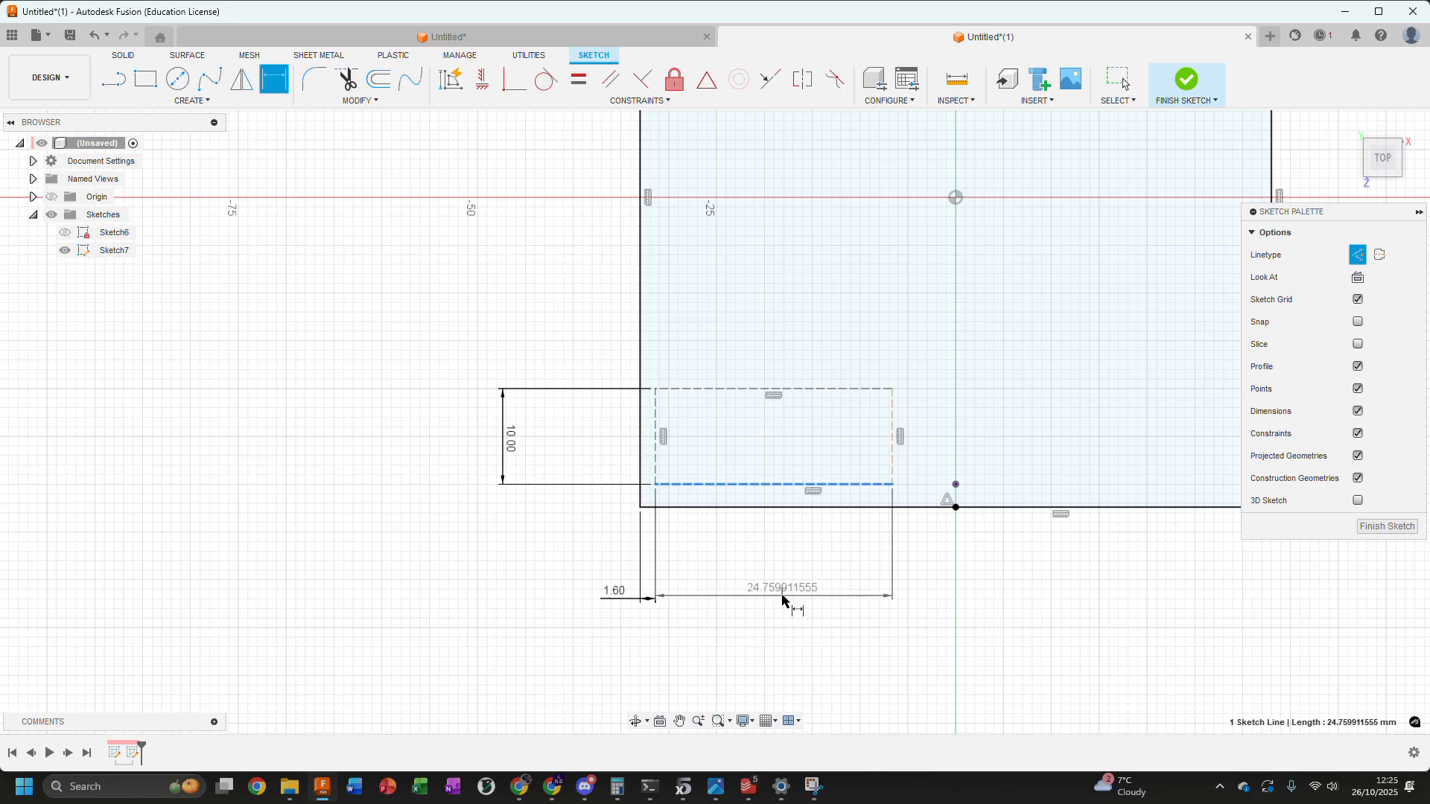
left_click(782, 599)
type("24")
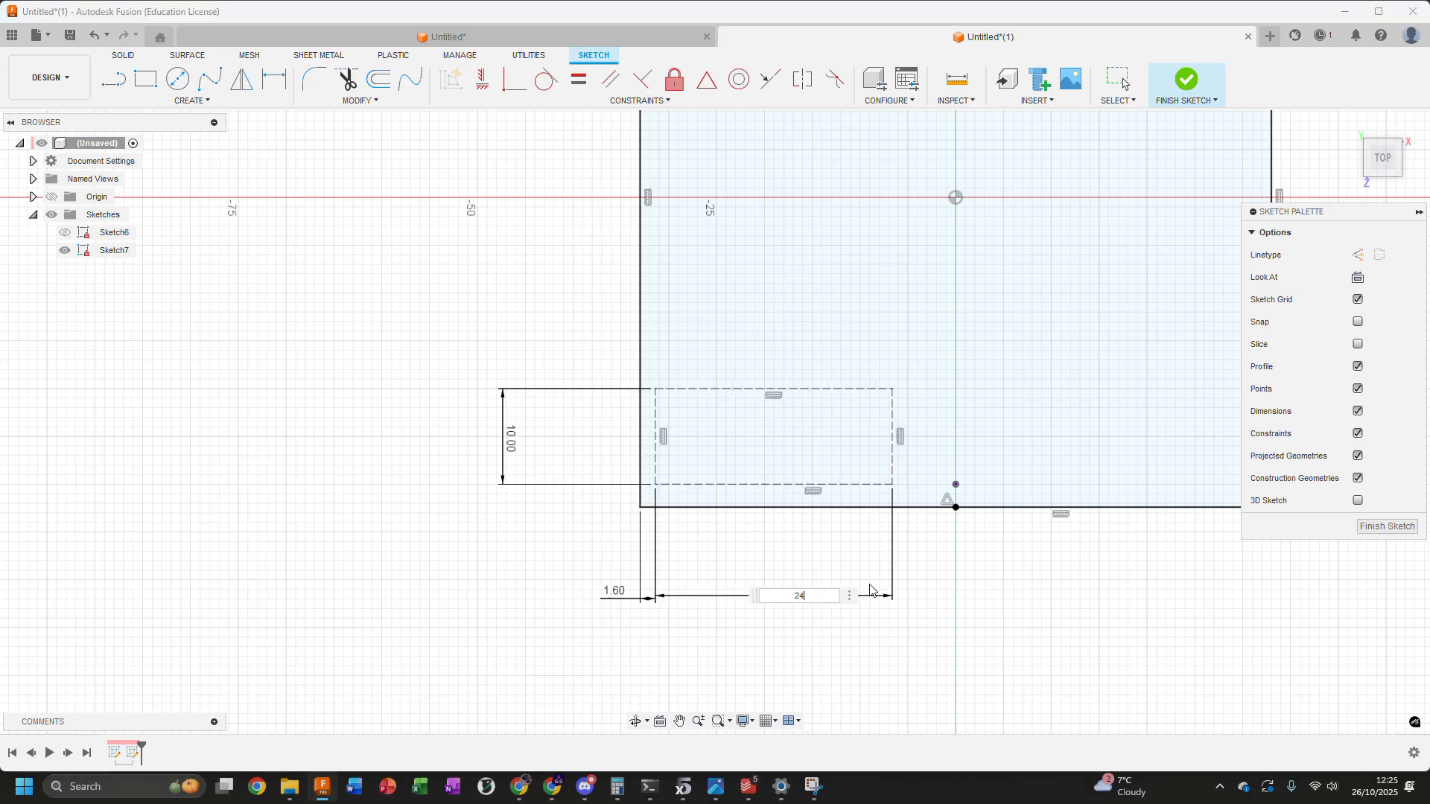
key("Return")
key("Escape")
Draw two concentric circles, about 5 mm and 2.8 mm in diameter, inside the large rectangle's left edge near the horizontal axis
scroll(531, 443, "down", 1)
scroll(531, 443, "down", 1)
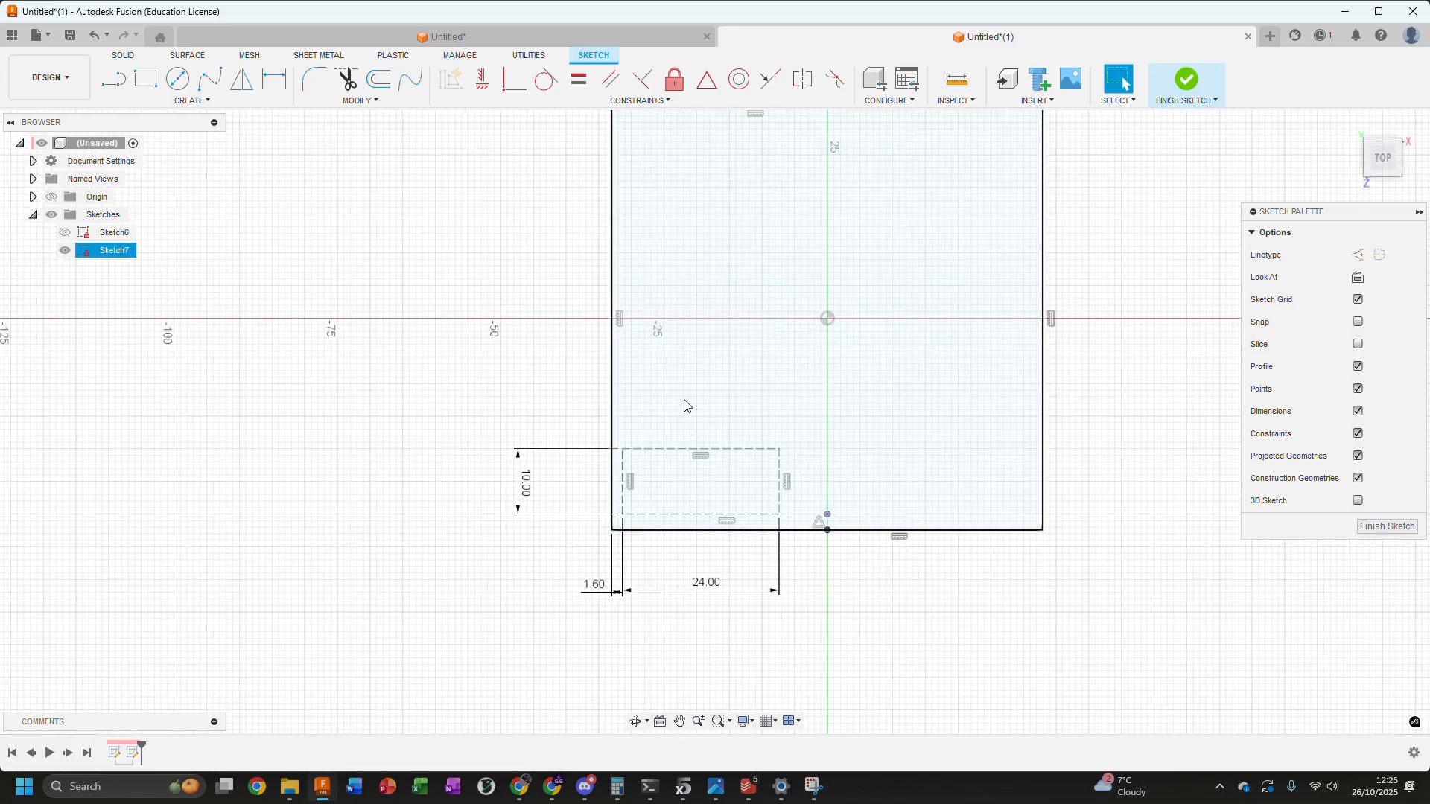
scroll(684, 394, "up", 2)
middle_click_drag(548, 300, 528, 412)
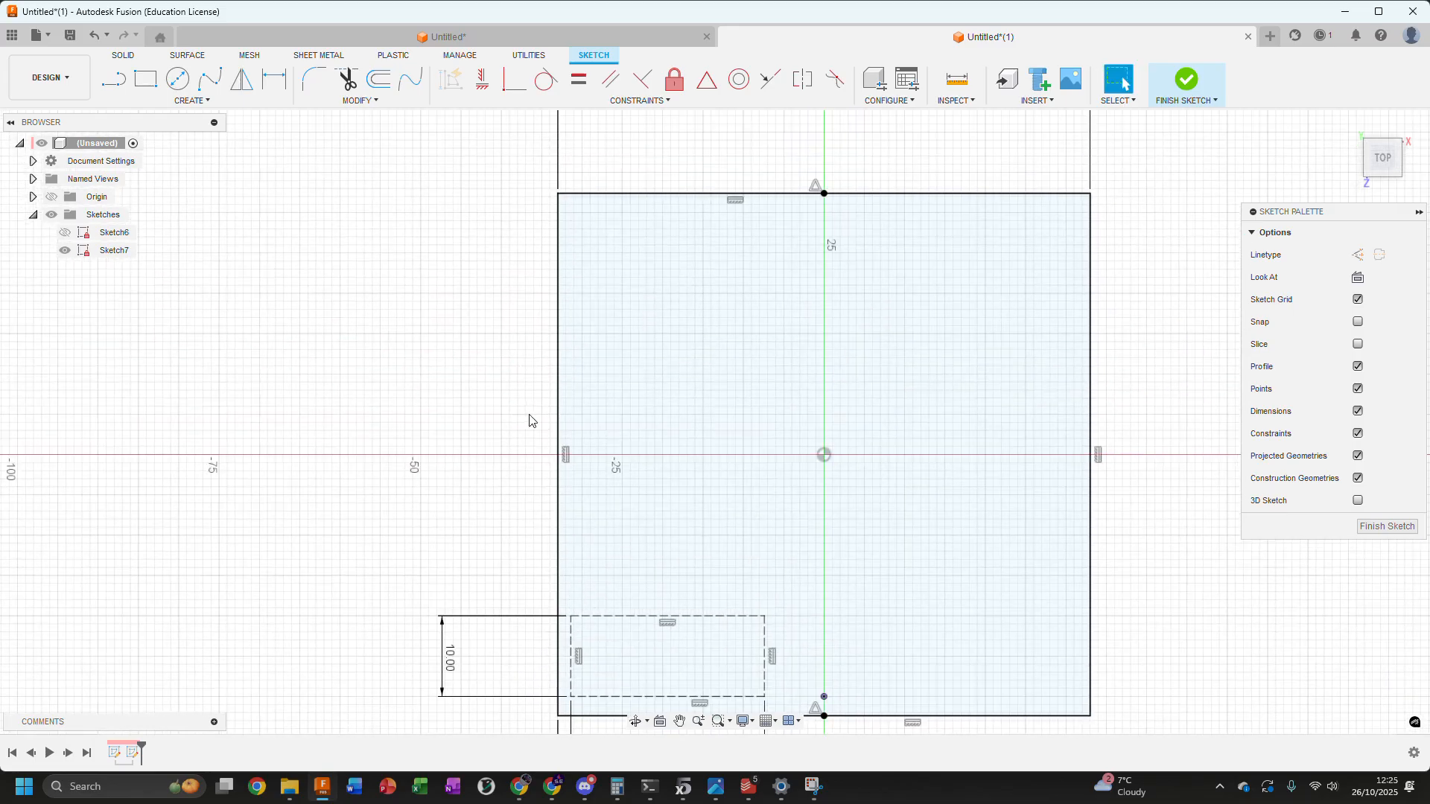
scroll(594, 459, "up", 2)
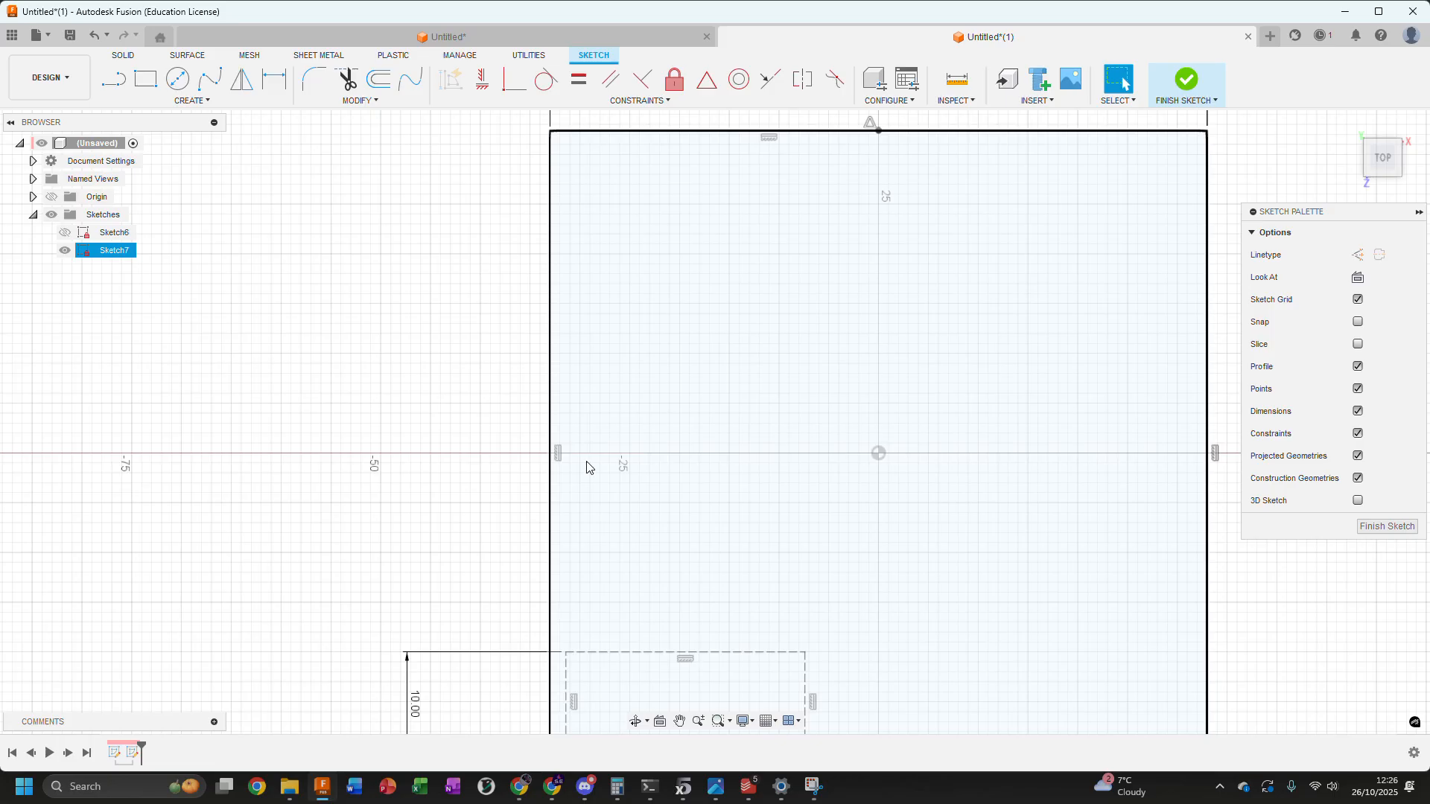
scroll(610, 447, "up", 1)
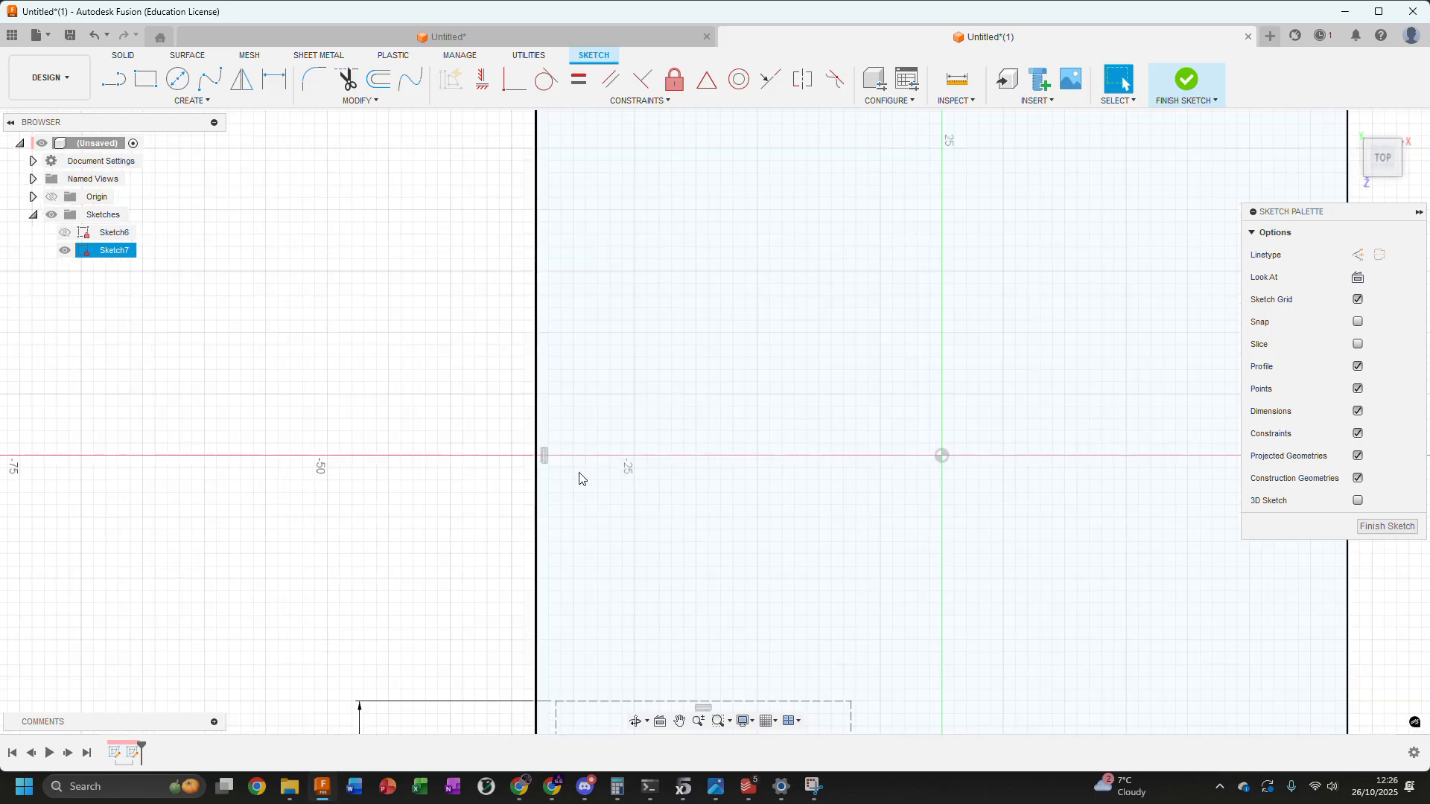
key("c")
left_click(611, 452)
left_click(612, 482)
left_click(610, 451)
left_click(612, 468)
key("Escape")
Dimension the inner circle's diameter to 2 mm
left_click(624, 453)
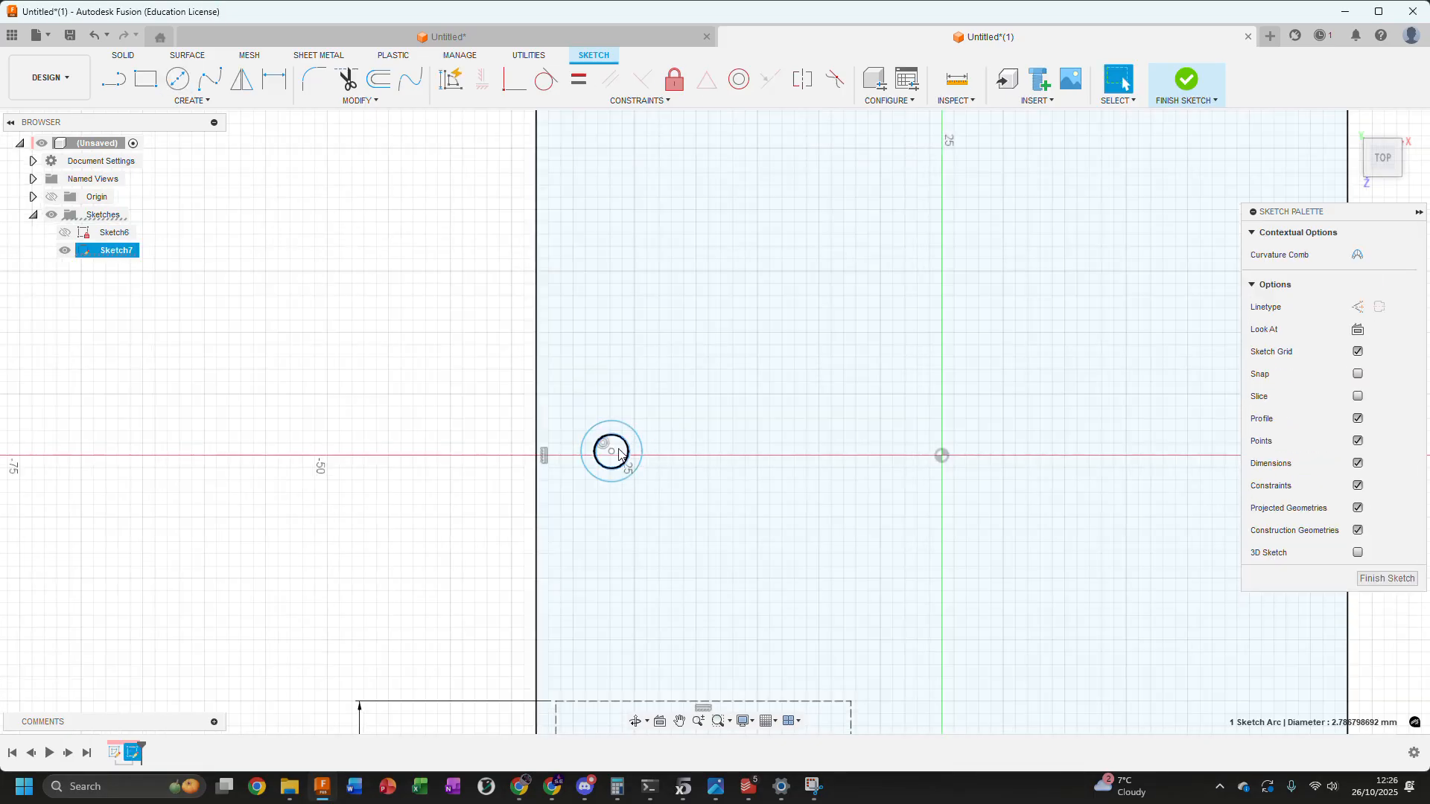
key("d")
left_click(719, 388)
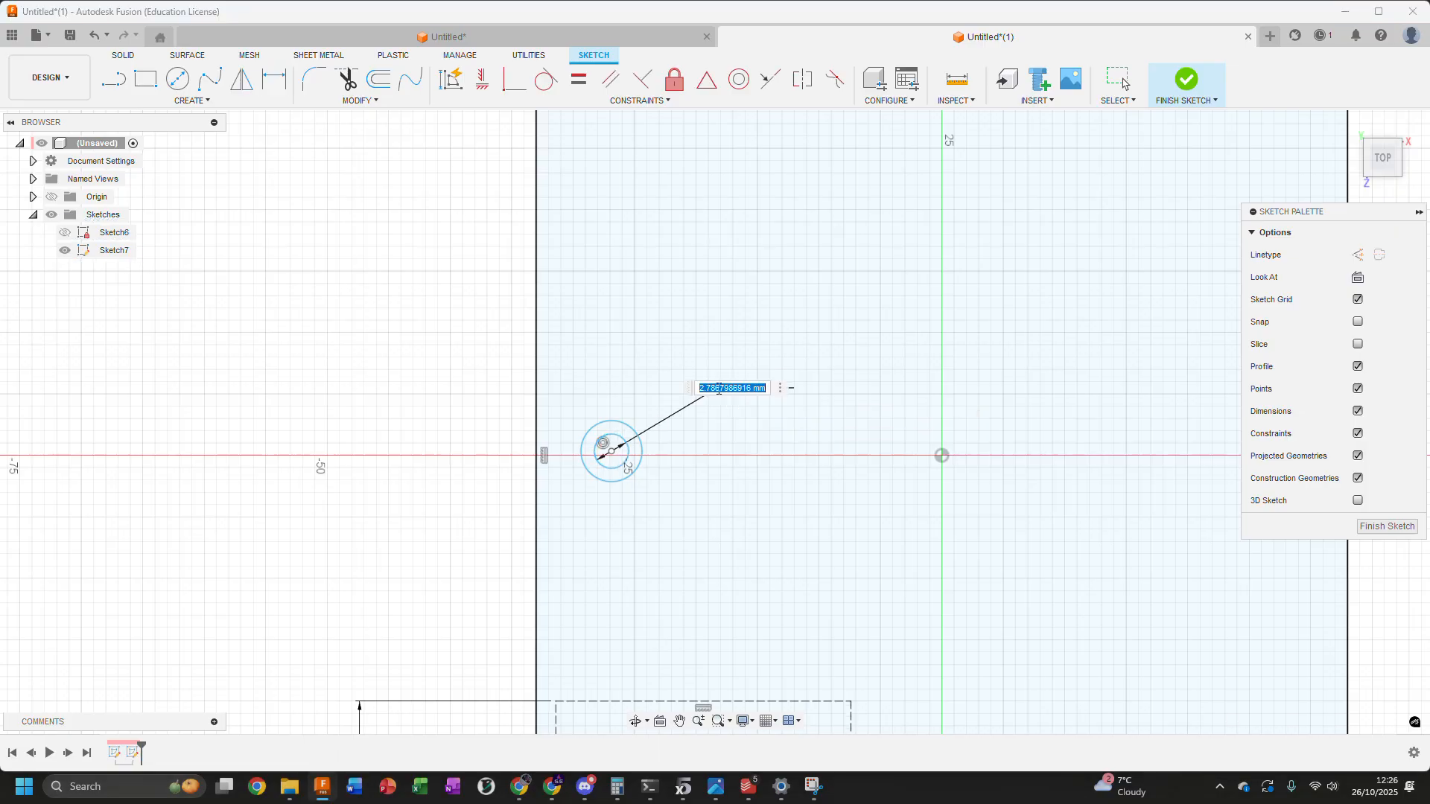
key("Return")
scroll(645, 461, "up", 3)
Set the gap between the inner and outer circles to 1.6 mm
left_click(642, 460)
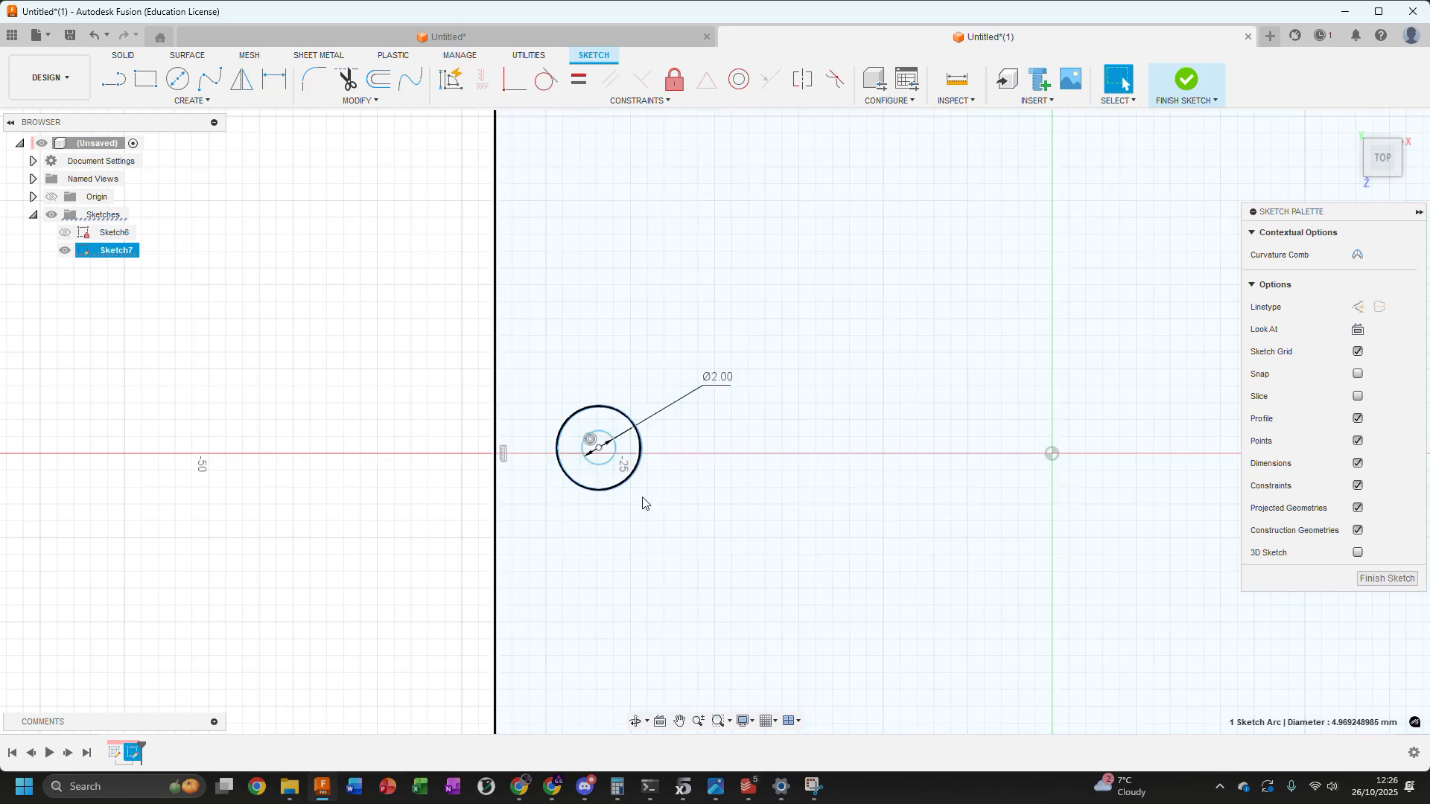
key("d")
left_click(616, 450)
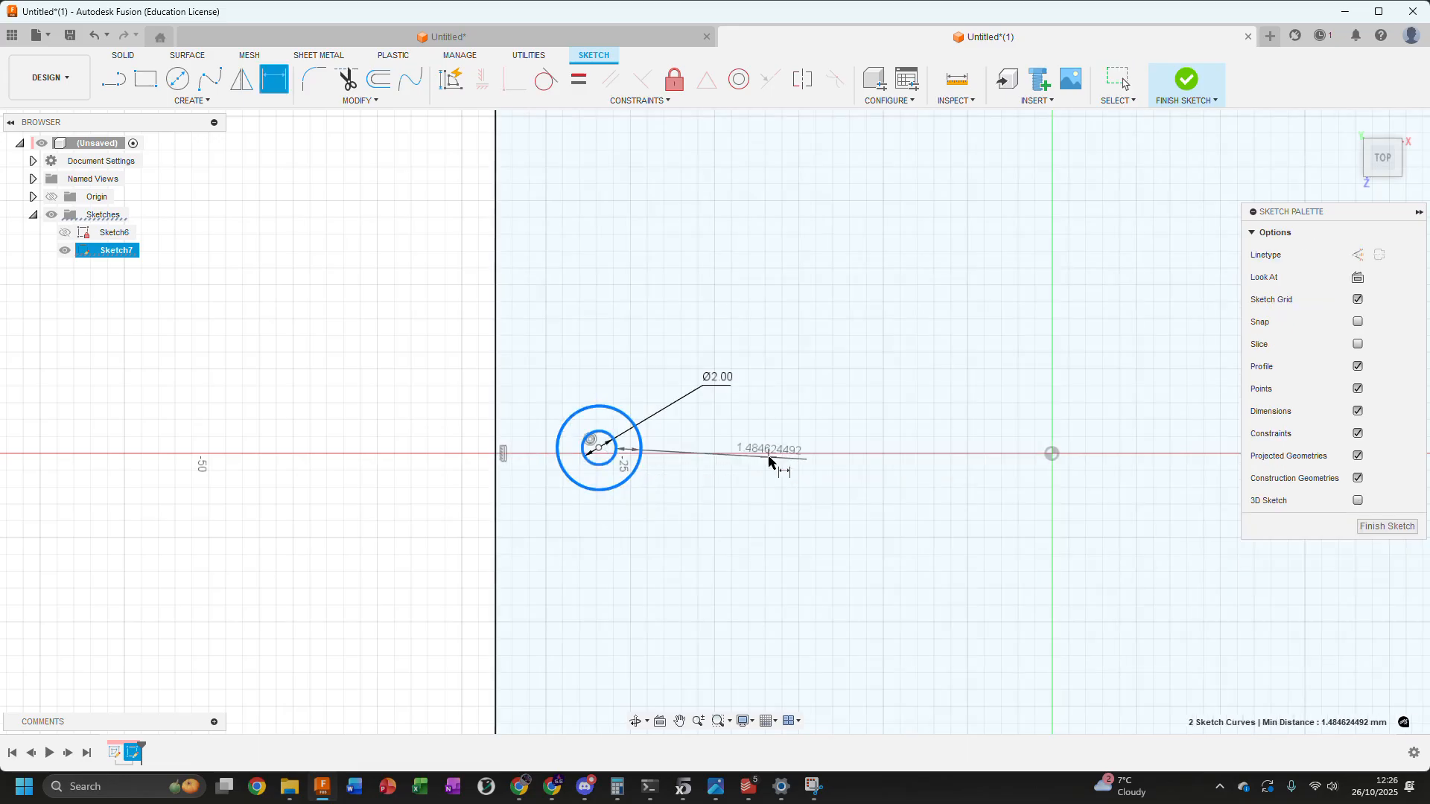
left_click(771, 462)
type("1.6")
key("Return")
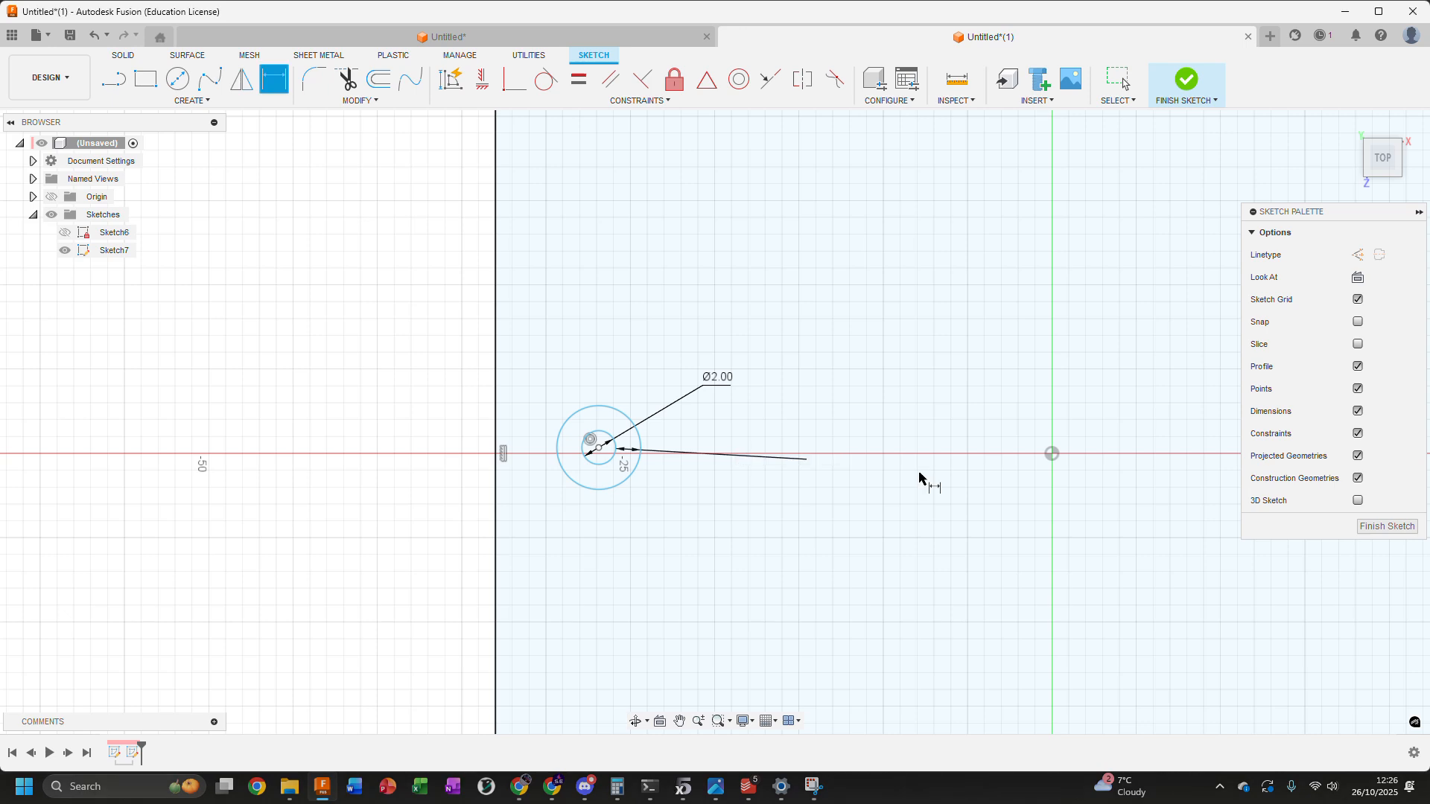
key("Escape")
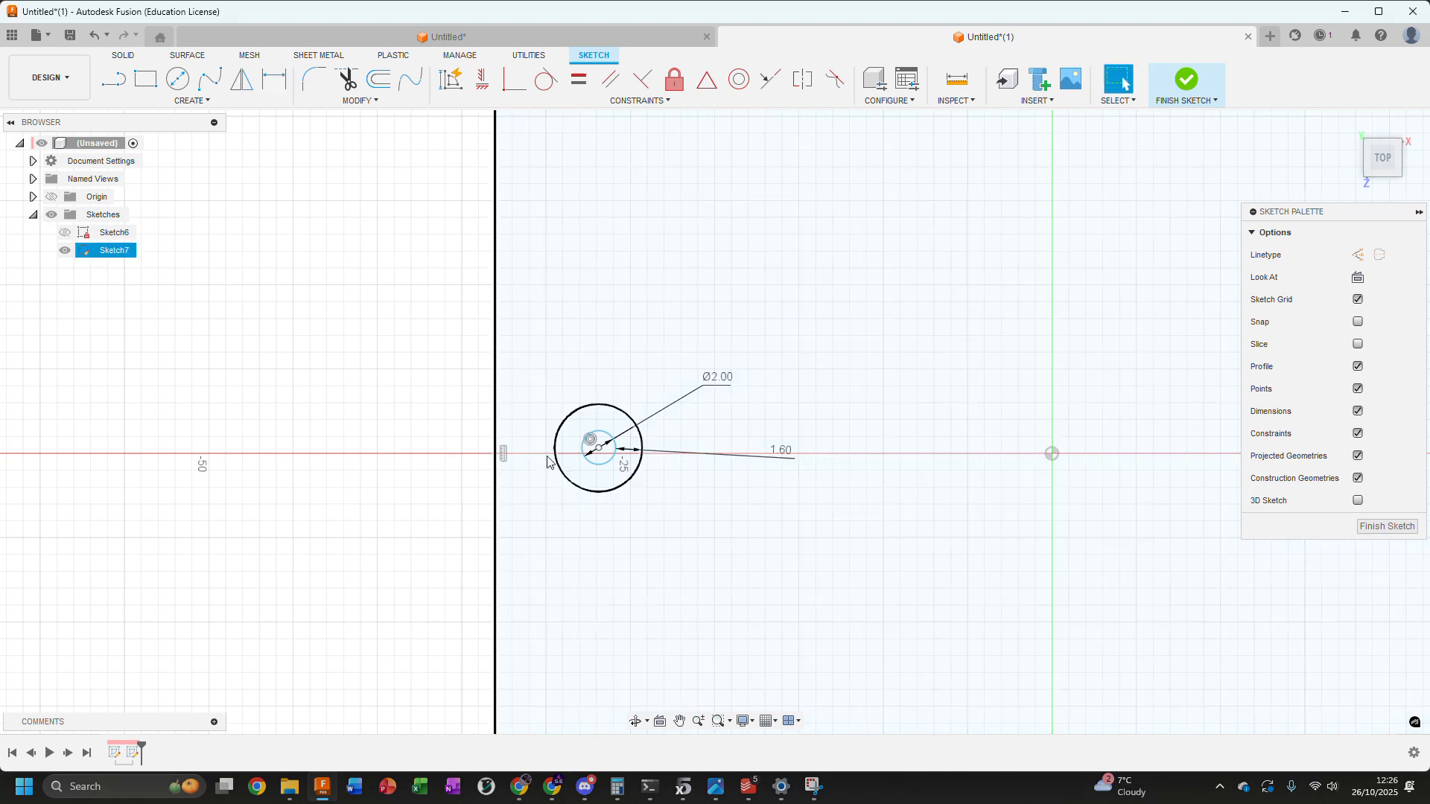
Draw two lines from the large rectangle's left edge, tangent to the top and bottom of the outer circle
key("l")
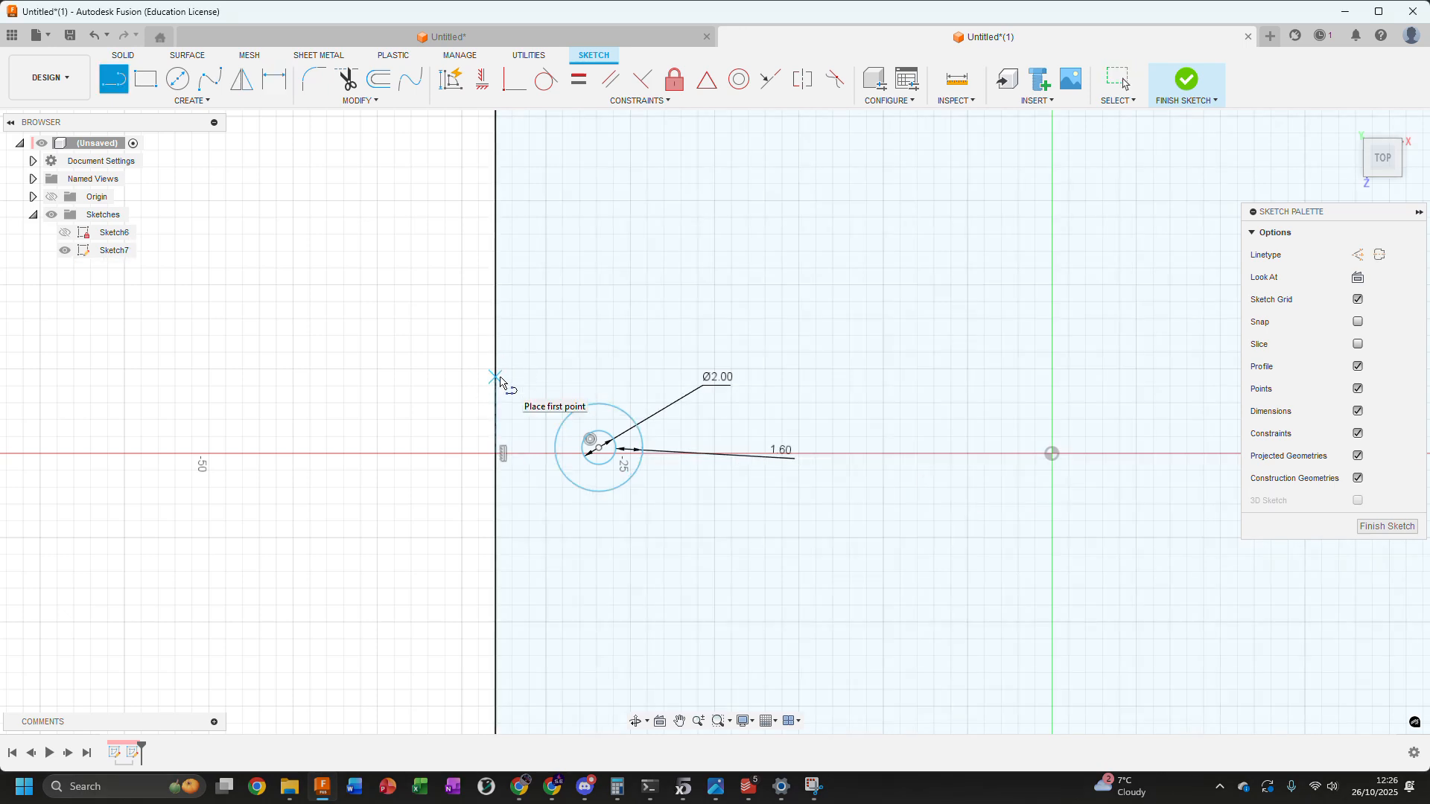
left_click(495, 377)
left_click(610, 407)
left_click(496, 520)
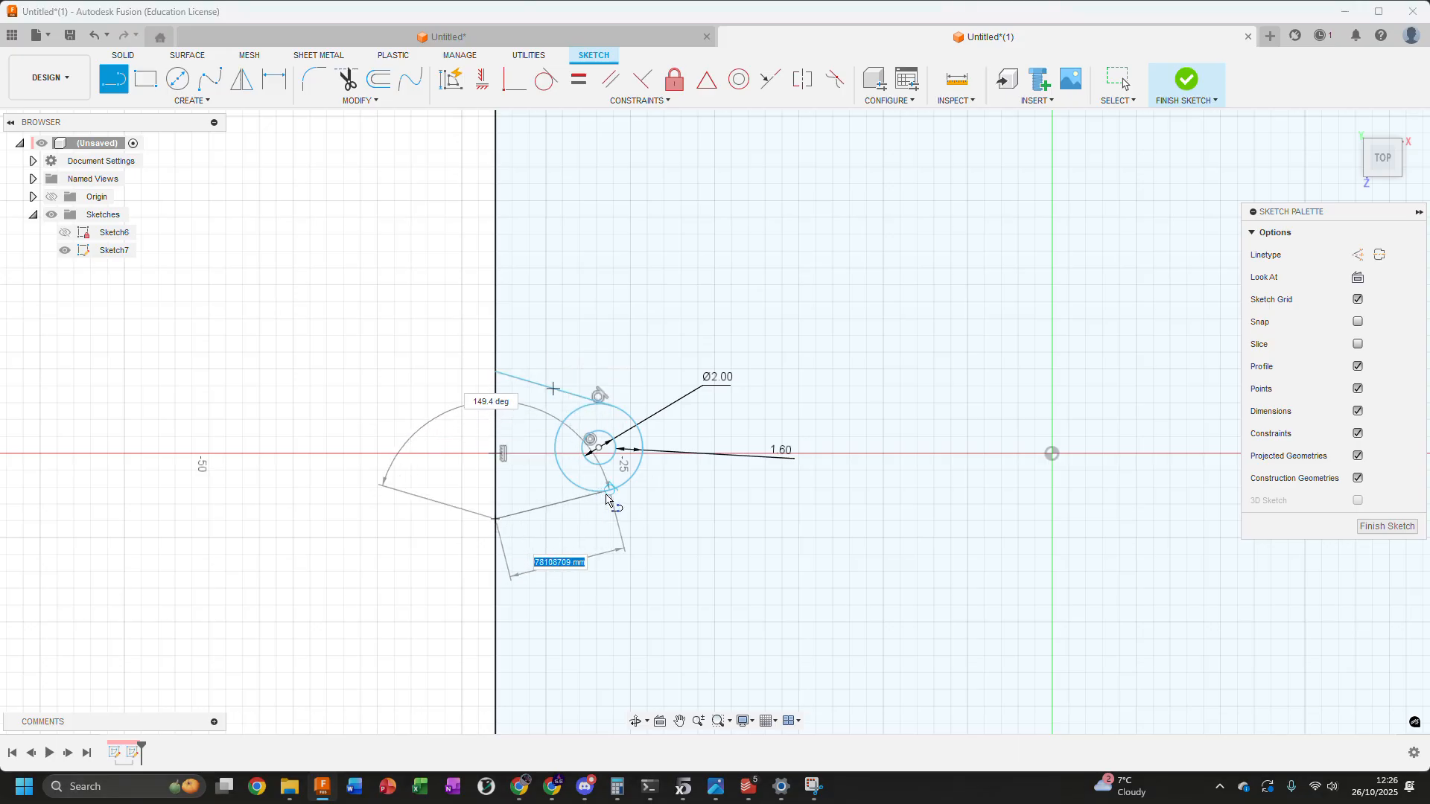
left_click(606, 491)
scroll(596, 394, "up", 3)
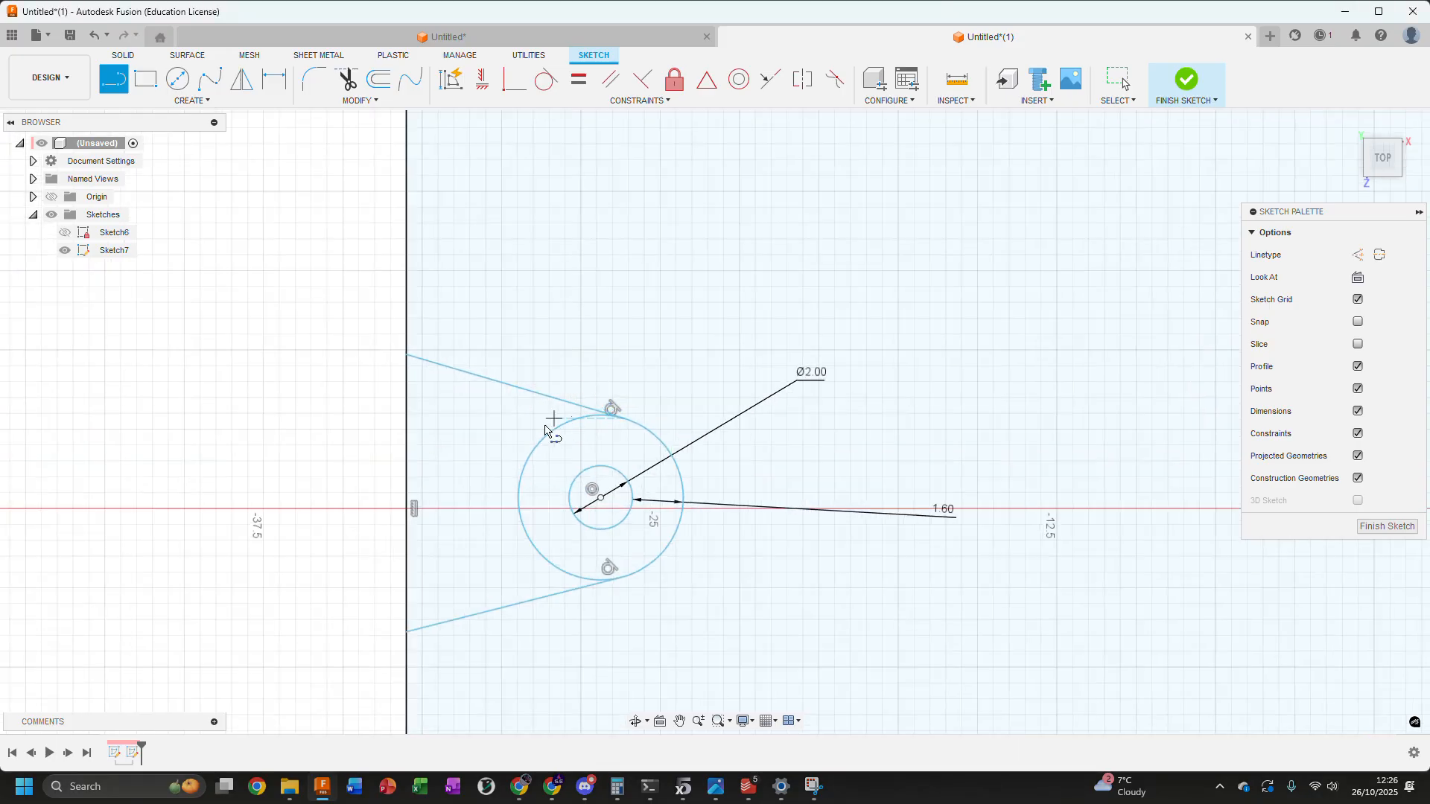
scroll(604, 440, "down", 2)
key("Escape")
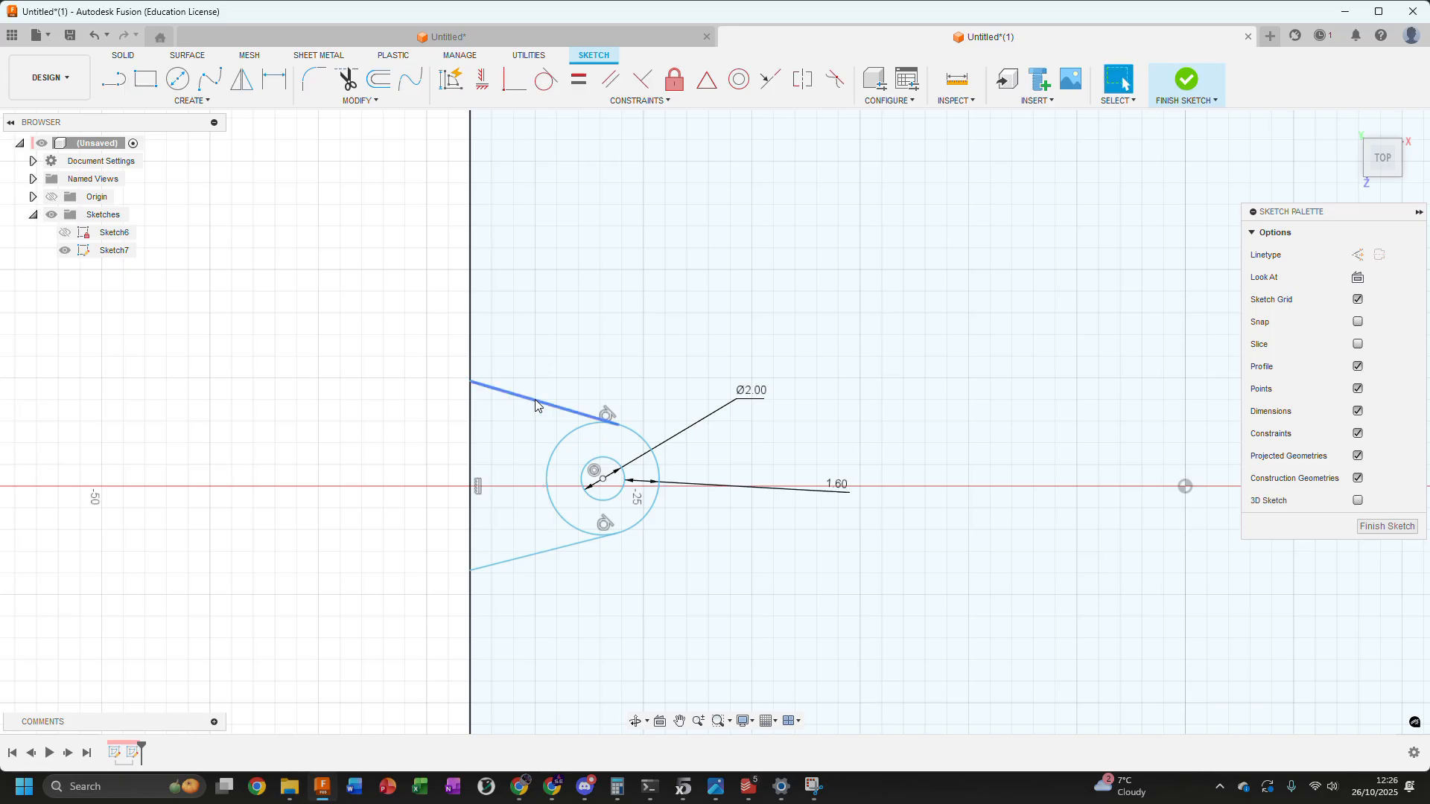
Constrain the two lines tangent to the outer circle to be horizontal
left_click(582, 412)
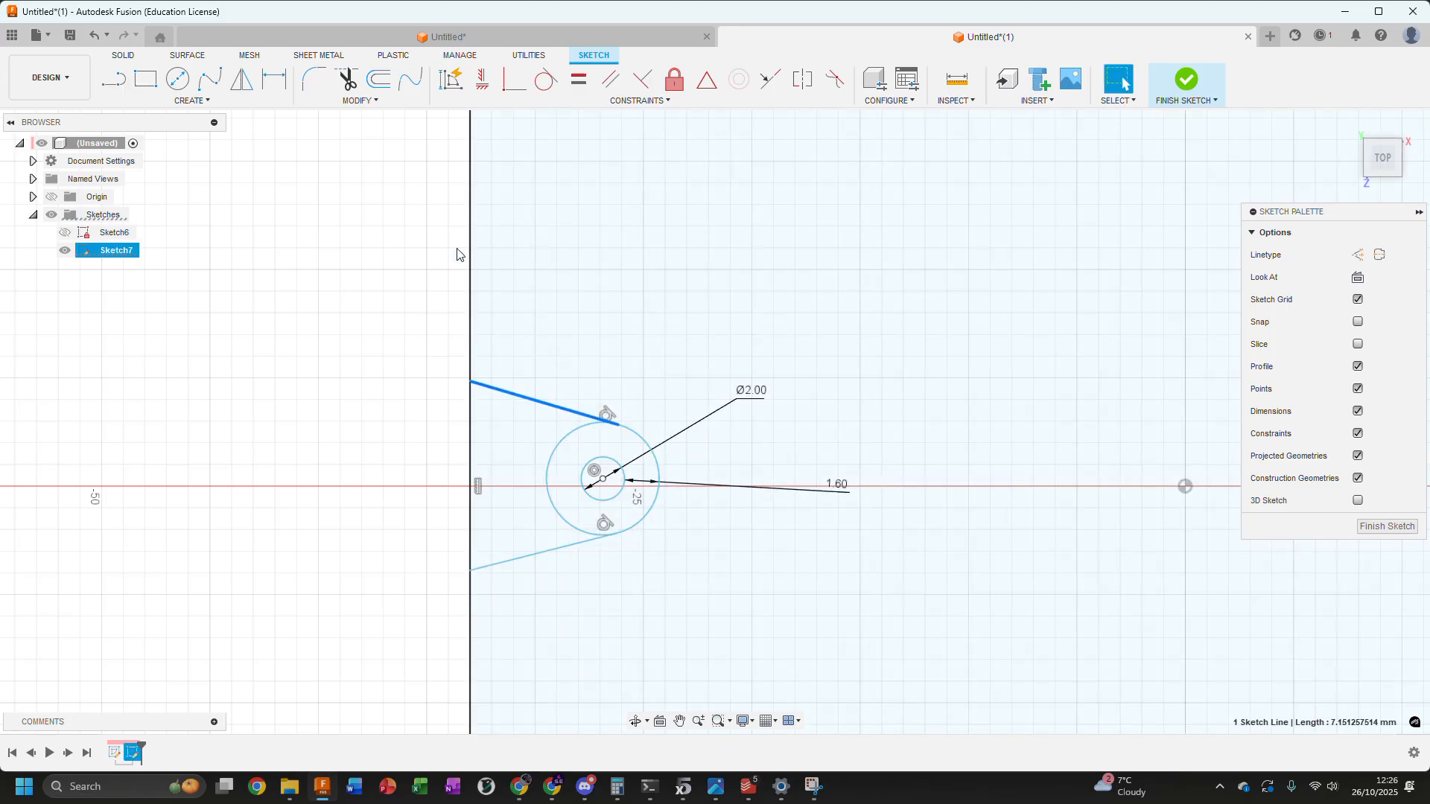
scroll(521, 376, "down", 2)
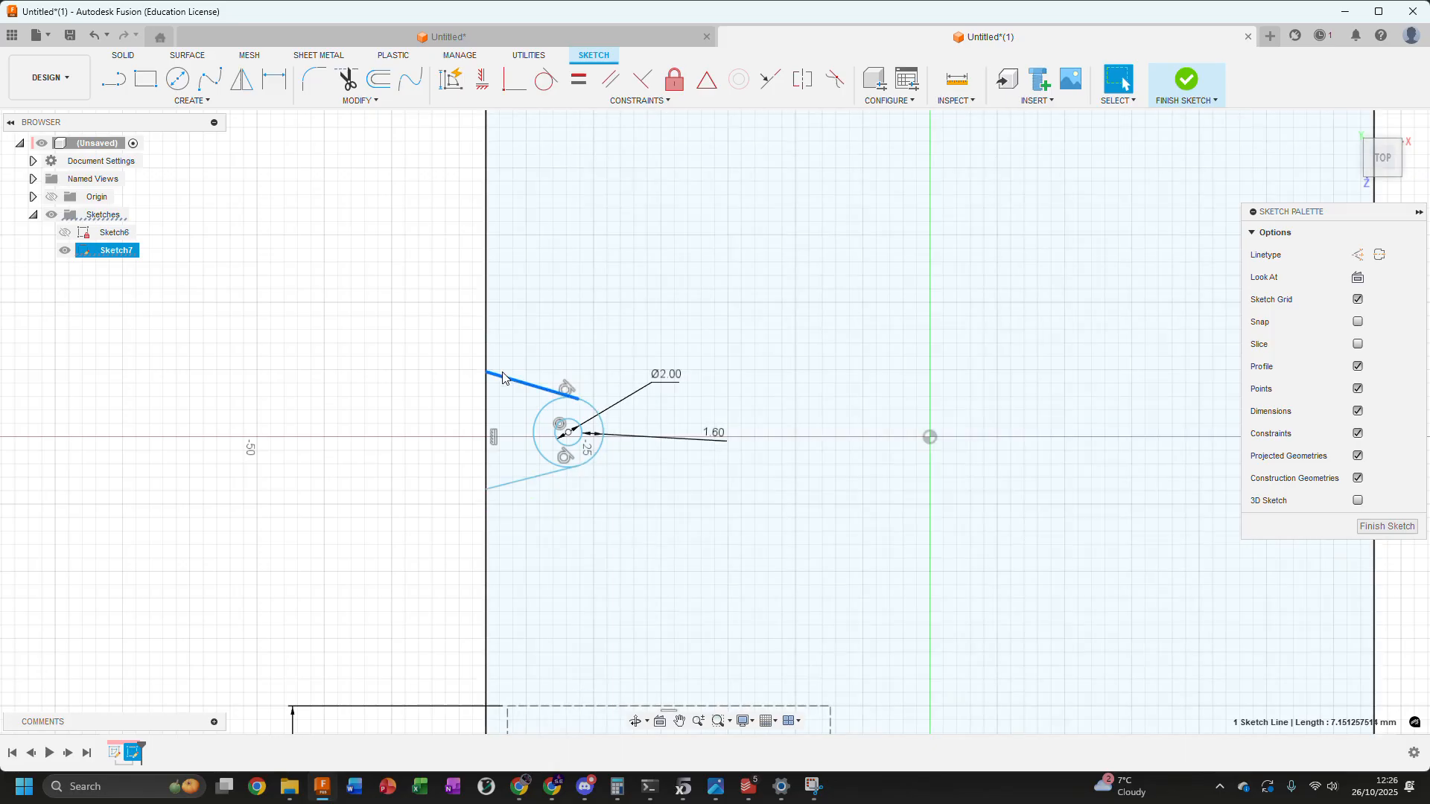
left_click(519, 487, "shift")
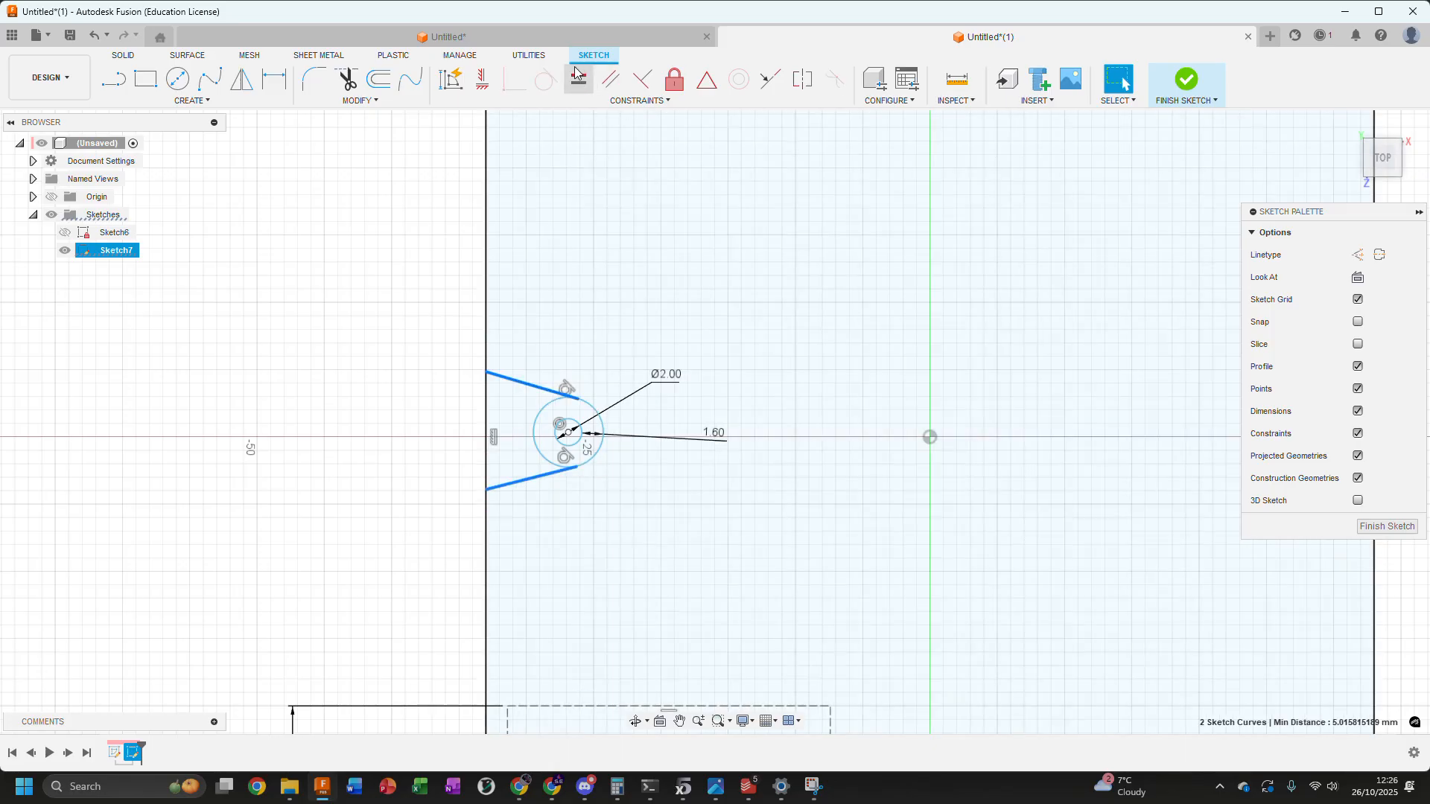
left_click(483, 81)
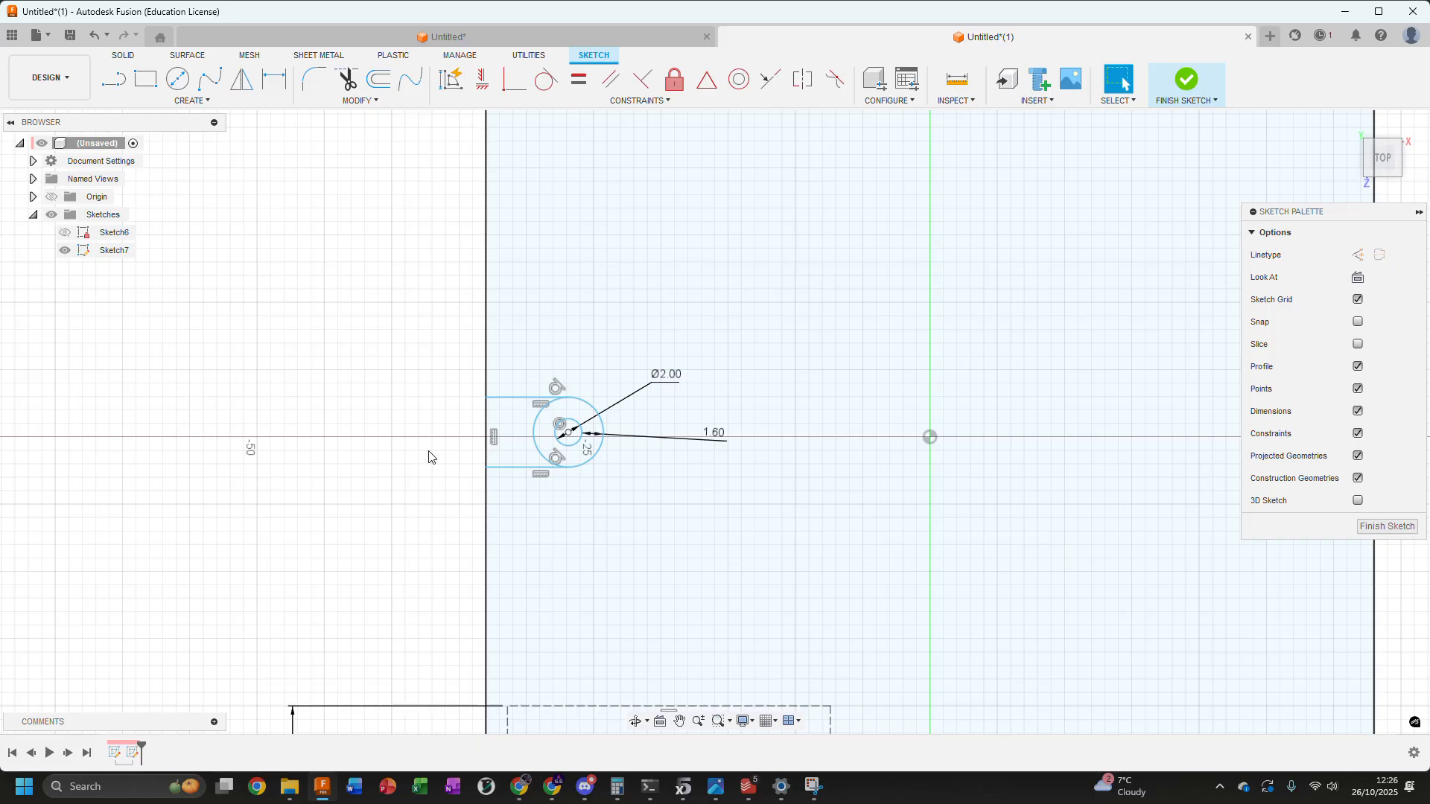
Move the boss around inside the large rectangle to test its freedom of movement
scroll(512, 447, "down", 2)
left_click(544, 477)
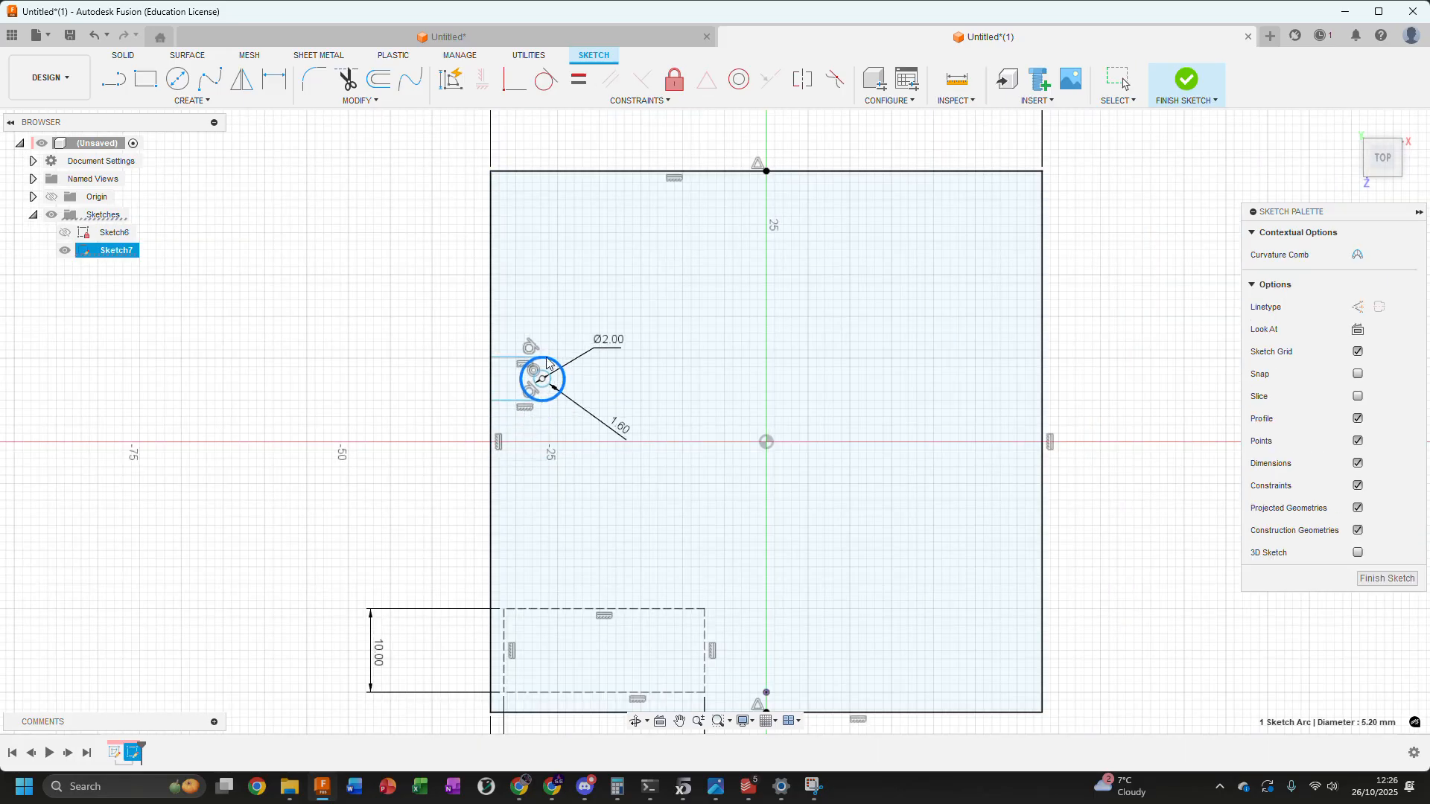
mouse_move(544, 477)
left_mouse_down()
mouse_move(555, 340)
mouse_move(558, 461)
mouse_move(571, 318)
mouse_move(606, 452)
mouse_move(596, 461)
mouse_move(580, 436)
mouse_move(605, 285)
left_mouse_up()
left_click(490, 200)
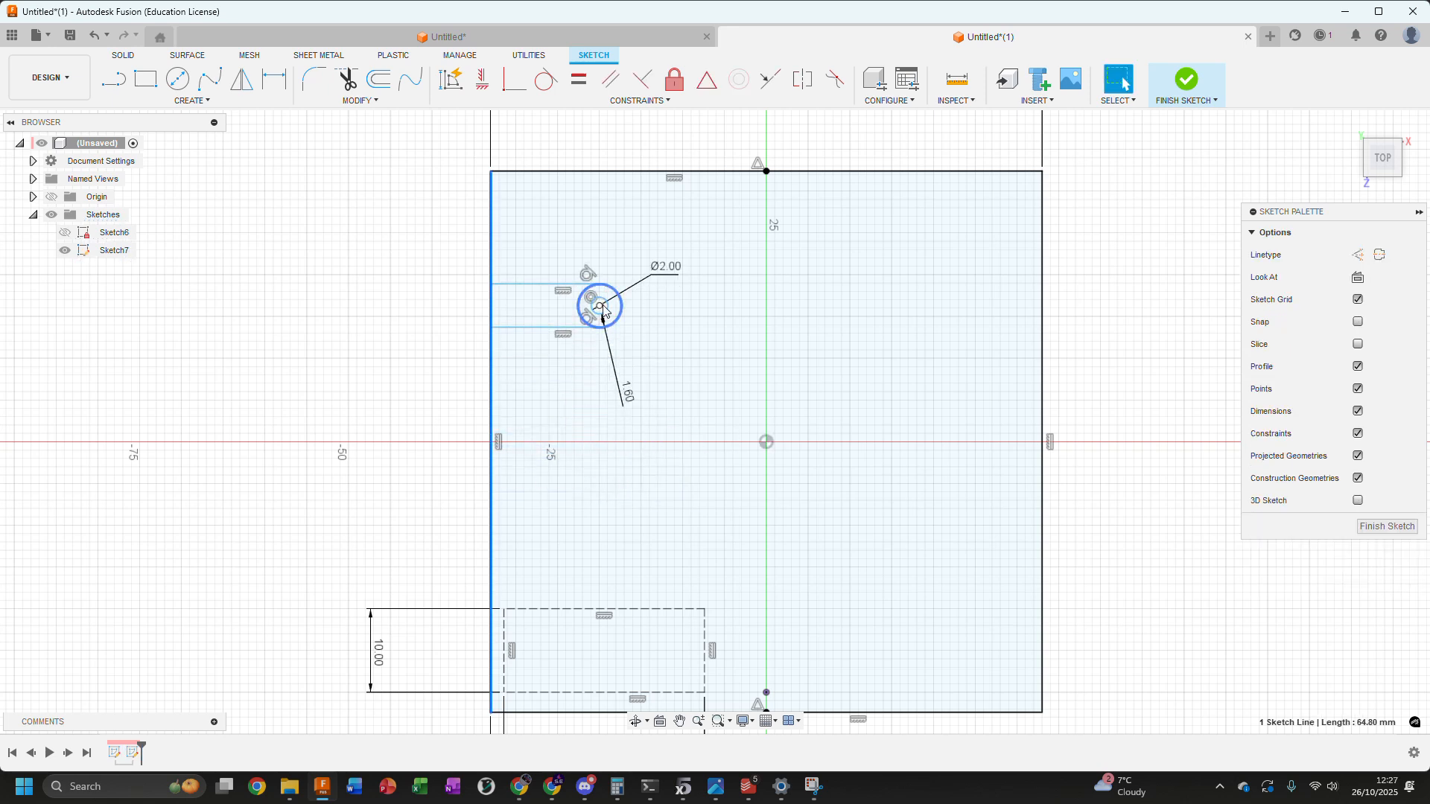
mouse_move(603, 317)
left_mouse_down()
mouse_move(817, 351)
mouse_move(607, 439)
mouse_move(602, 480)
mouse_move(633, 423)
left_mouse_up()
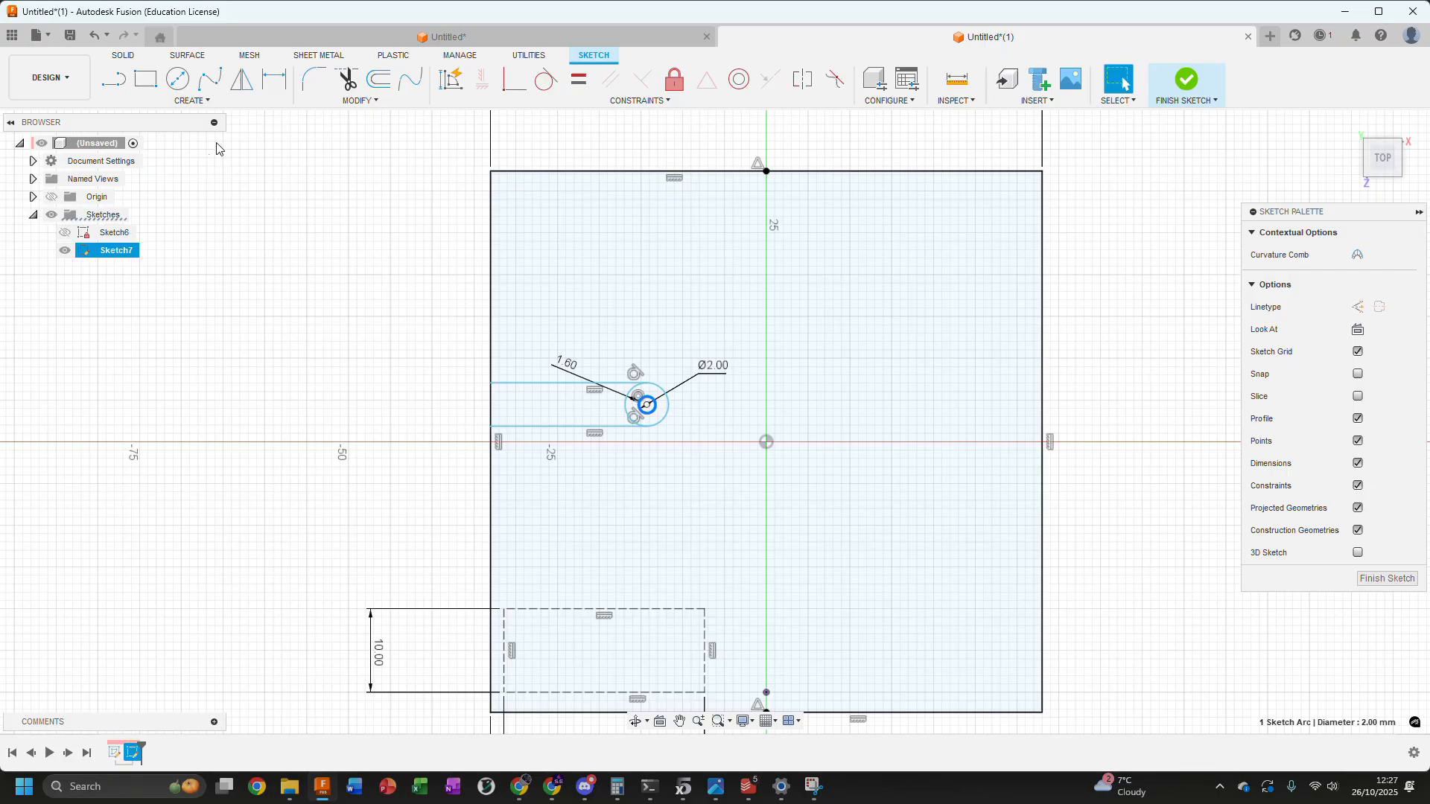
Draw a line about 18.7 mm long from the circles' centre square to the large rectangle's left edge and convert it to construction geometry
left_click(112, 80)
scroll(443, 466, "up", 3)
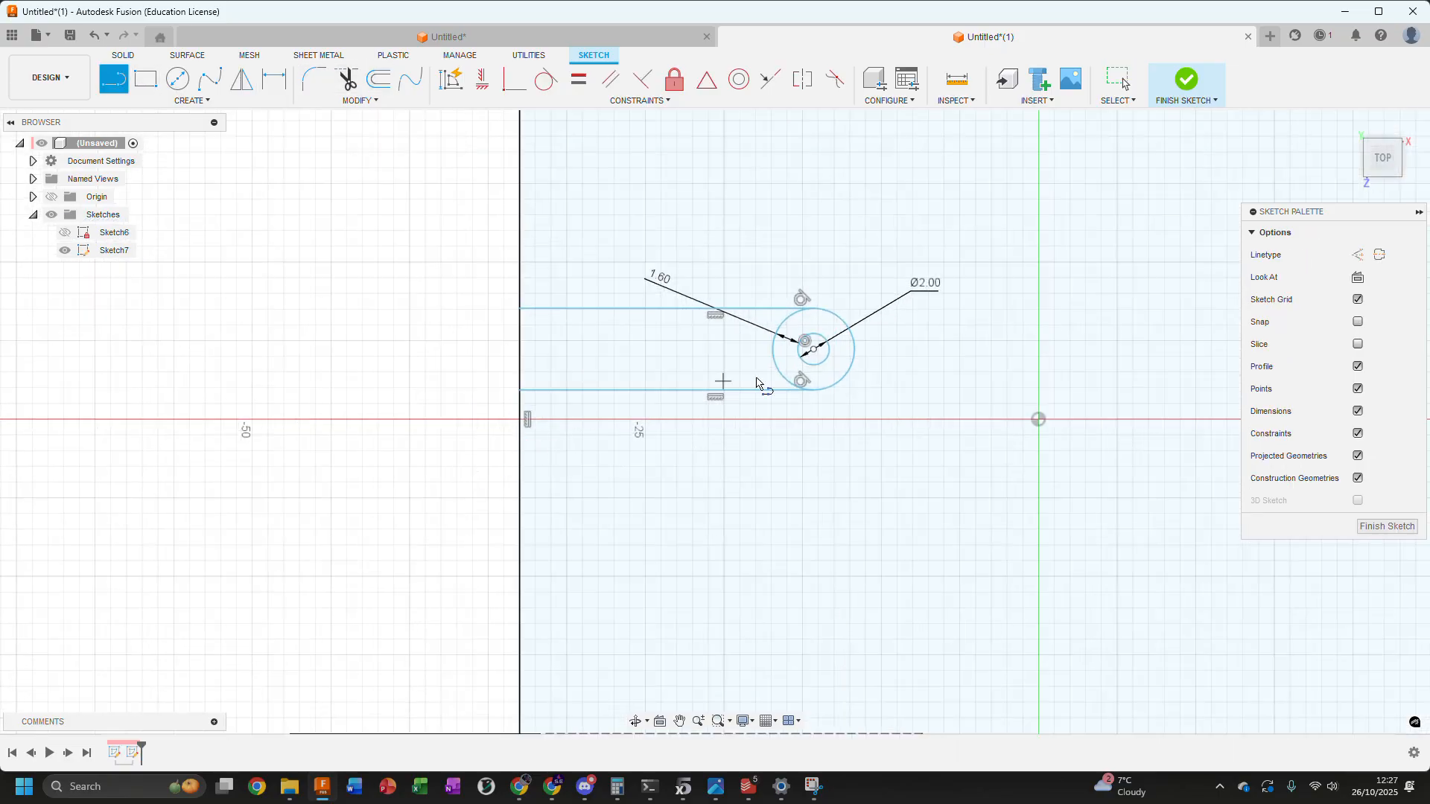
left_click(814, 349)
left_click(521, 348)
key("Escape")
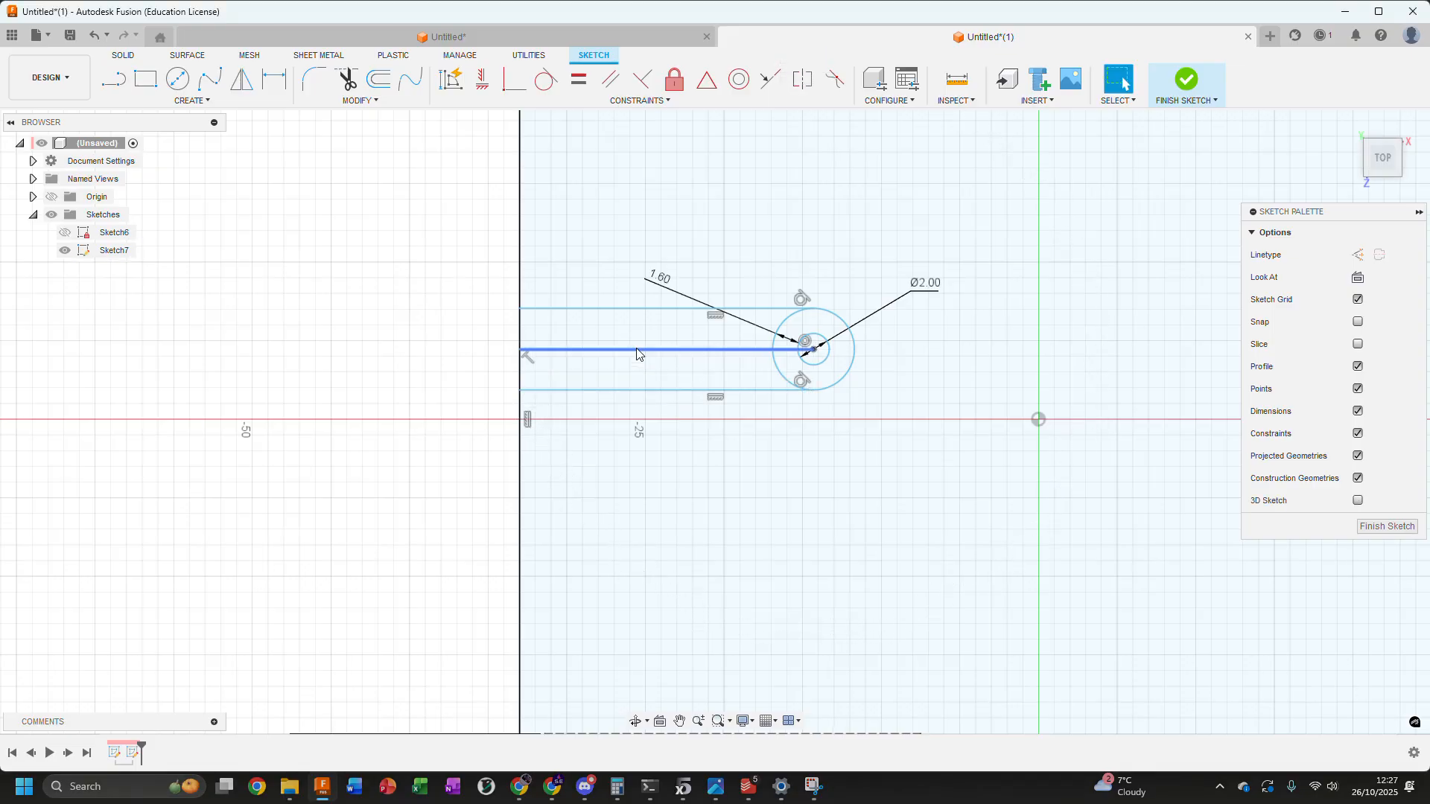
left_click(636, 350)
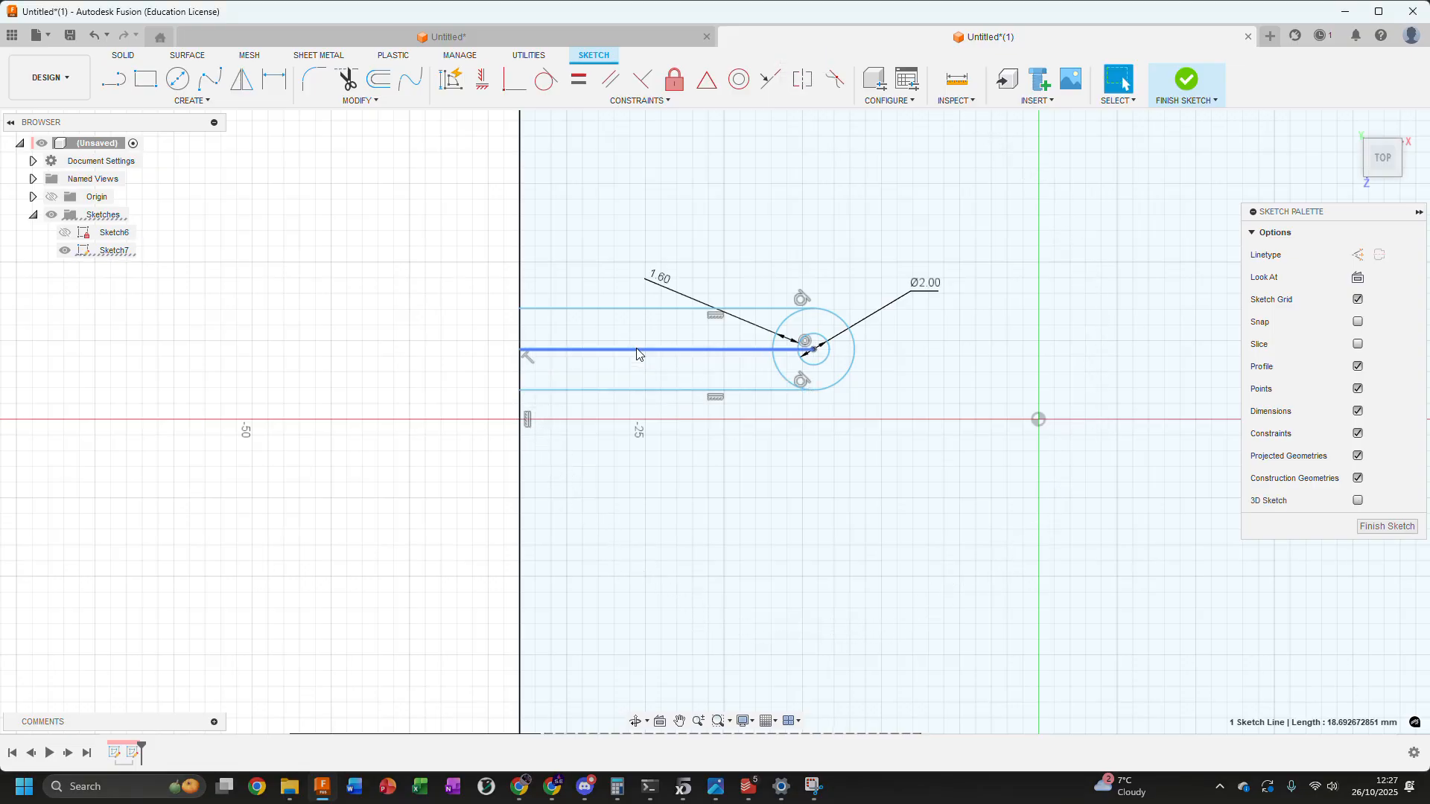
left_click(1357, 257)
scroll(924, 394, "down", 4)
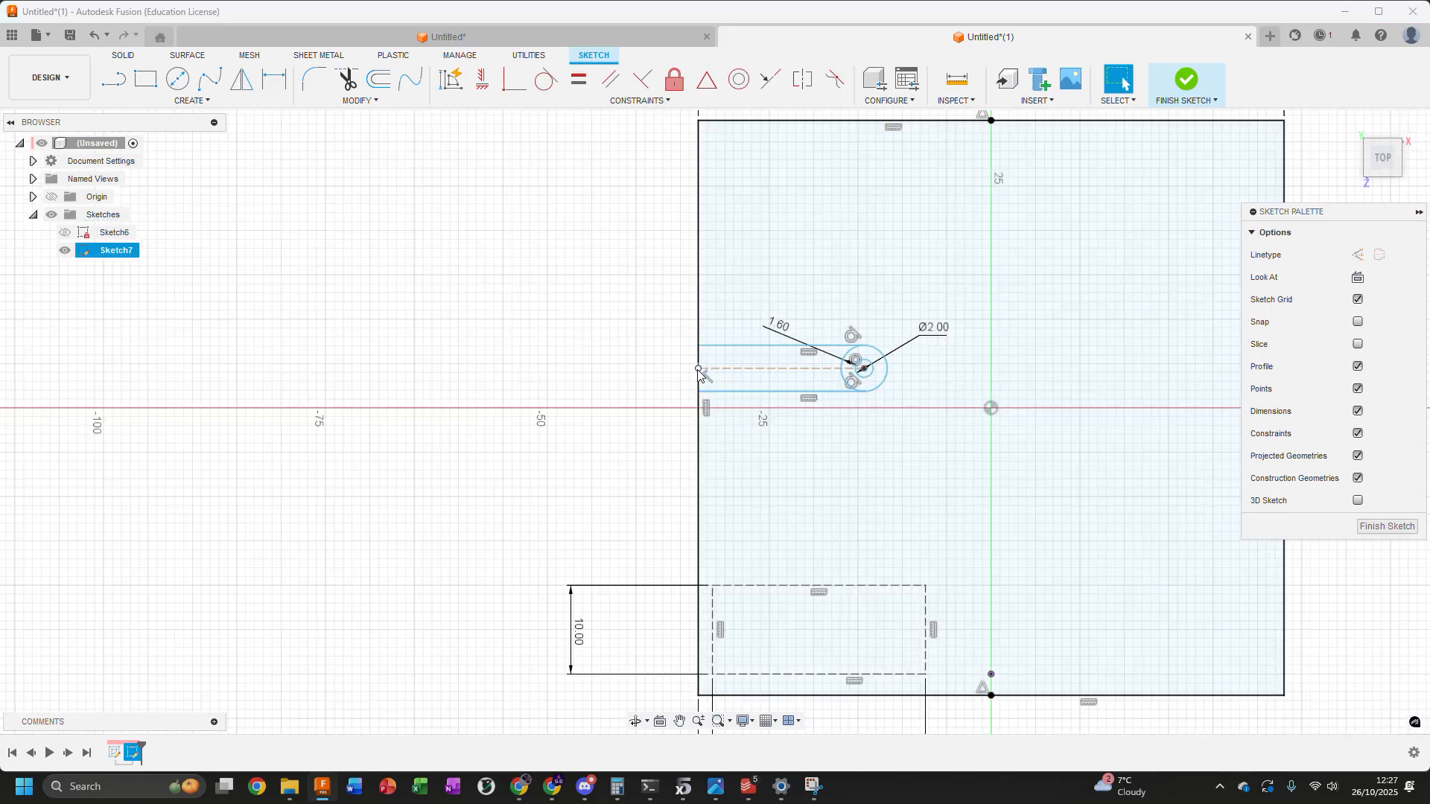
key("Escape")
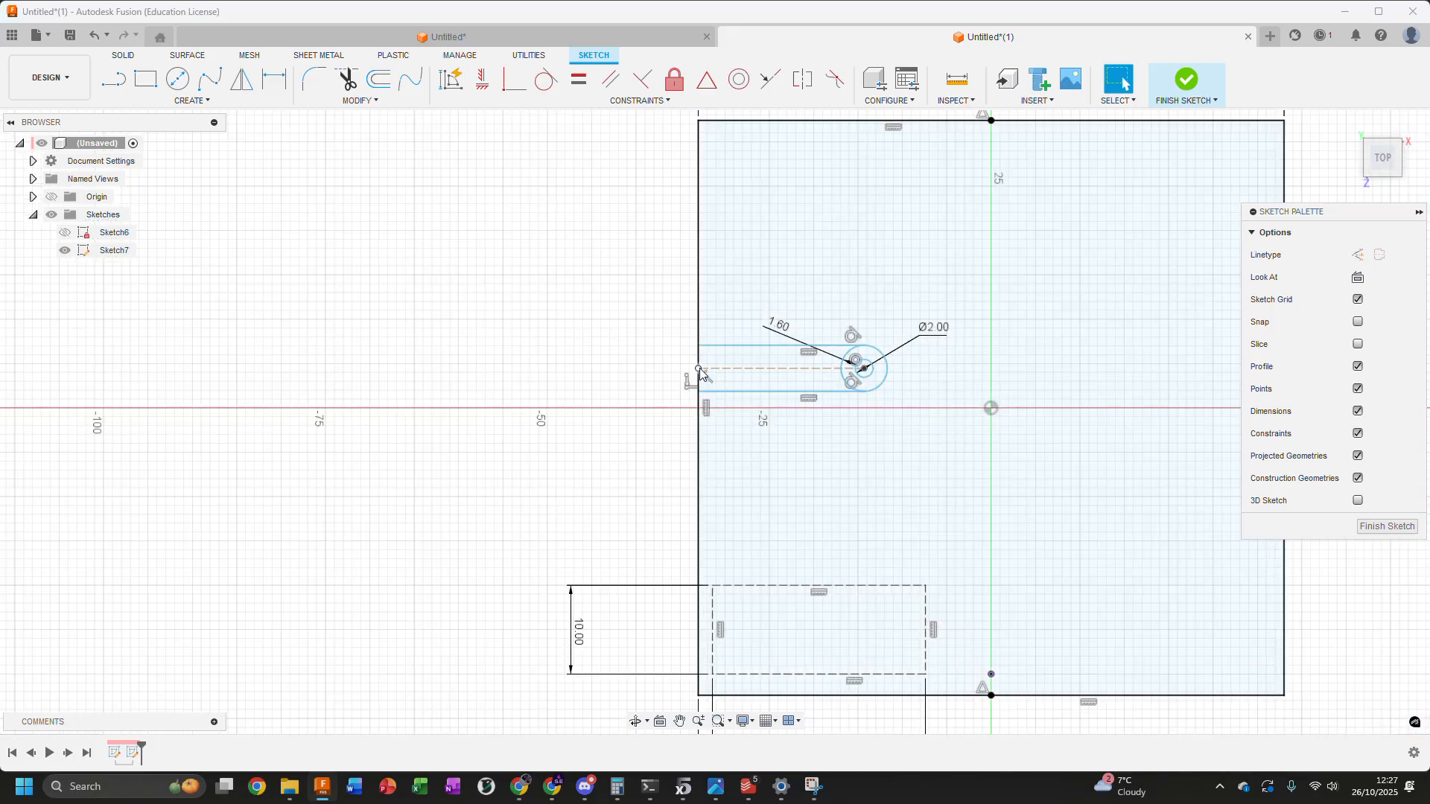
Snap the construction line's outer endpoint to the midpoint of the large rectangle's left edge
left_click_drag(700, 370, 702, 405)
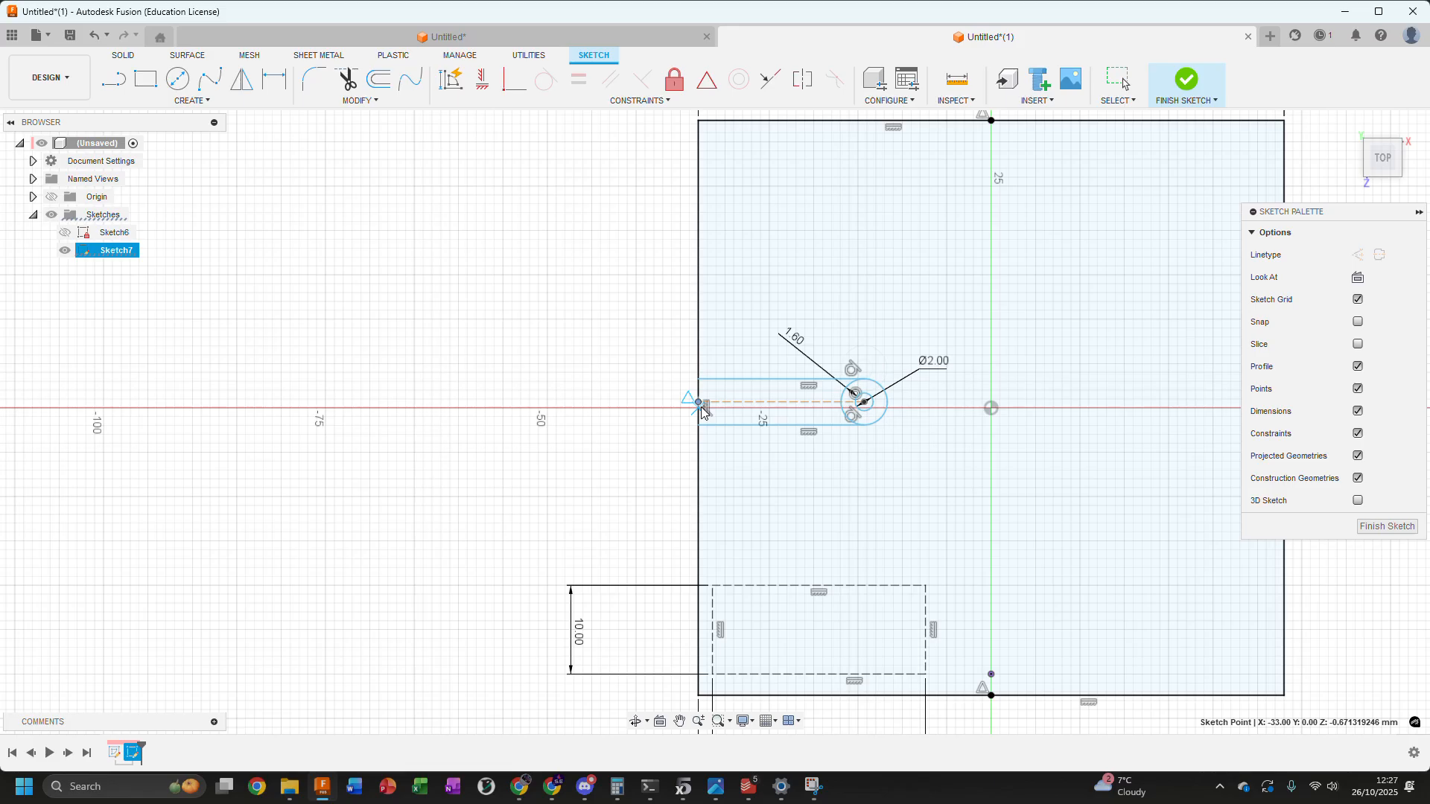
key("Escape")
scroll(703, 412, "up", 3)
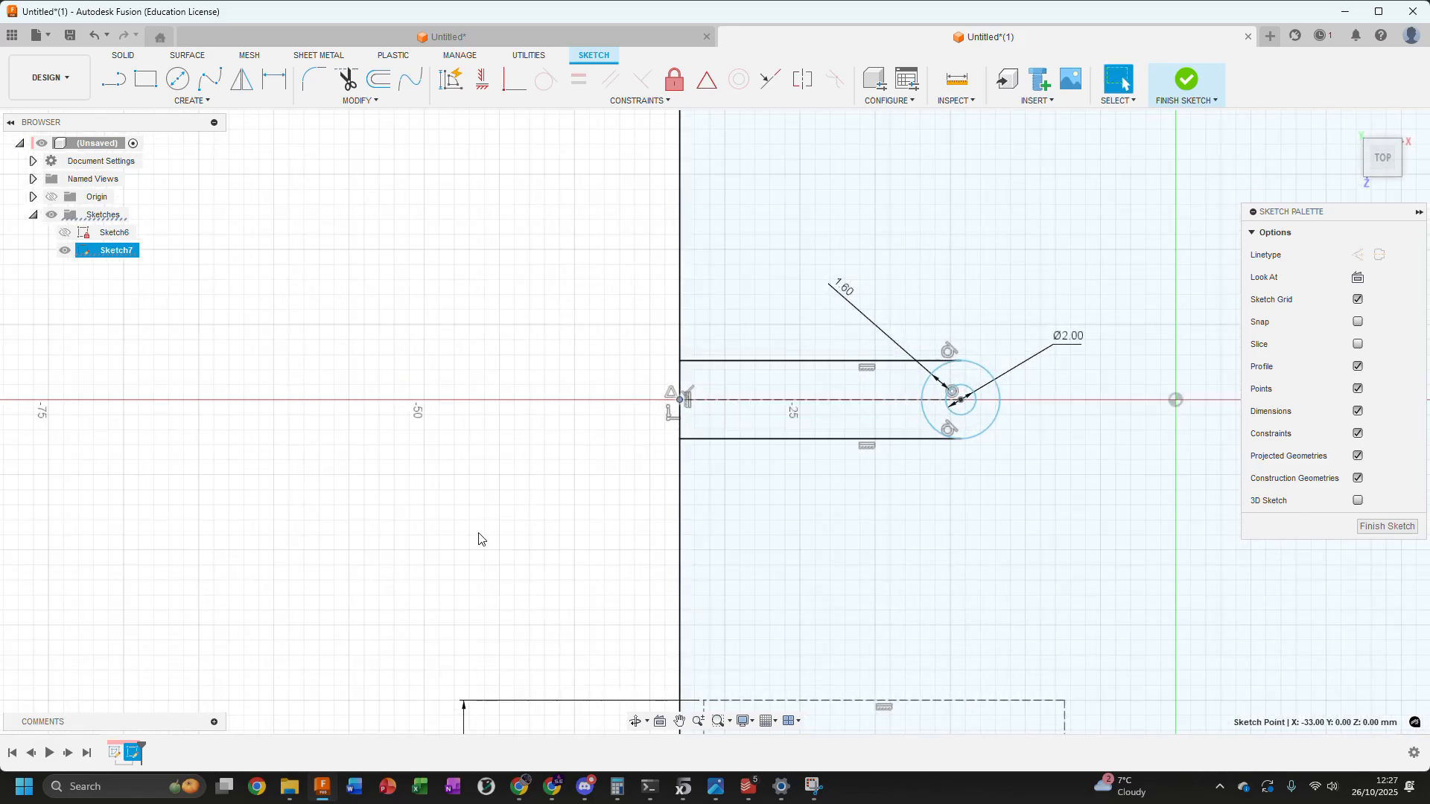
mouse_move(965, 501)
middle_mouse_down("shift")
mouse_move(1001, 437)
mouse_move(1076, 426)
middle_mouse_up("shift")
scroll(899, 521, "up", 5)
scroll(902, 511, "down", 5)
mouse_move(903, 511)
middle_mouse_down("shift")
mouse_move(906, 445)
mouse_move(773, 494)
mouse_move(744, 486)
middle_mouse_up("shift")
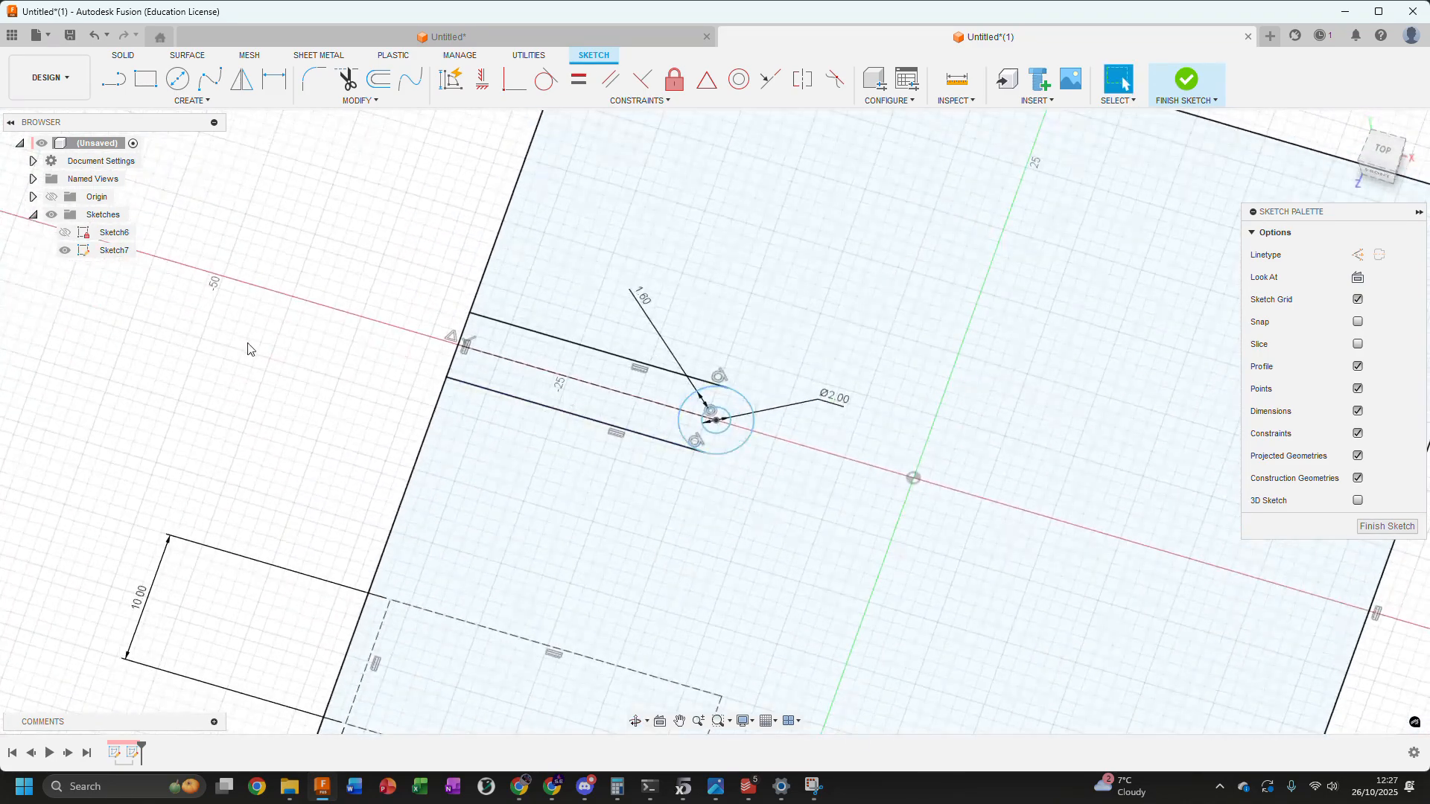
left_click(1384, 150)
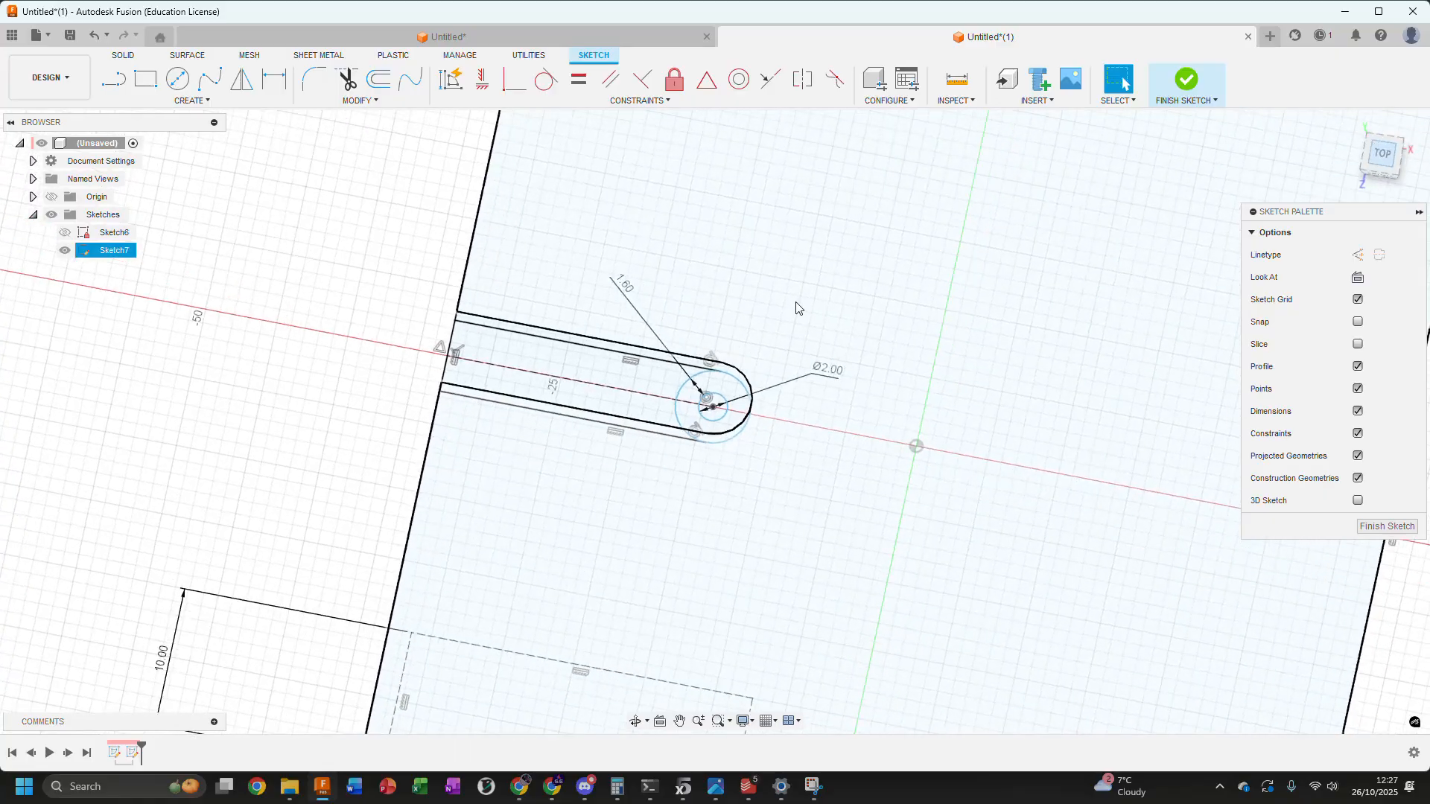
left_click(454, 385)
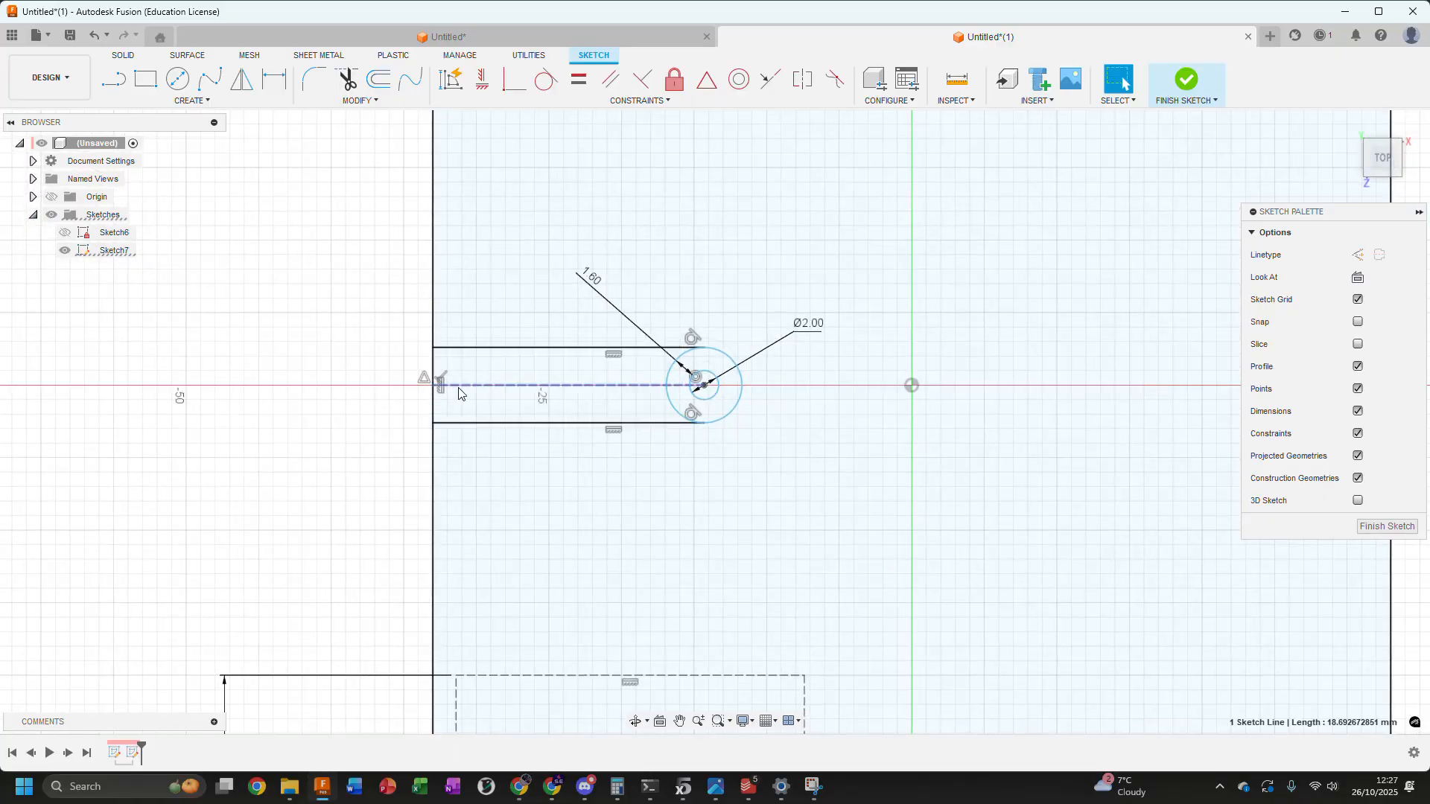
Delete the midpoint constraint on the left edge and reattach the construction line's endpoint to that edge's midpoint
left_click(420, 377)
key("Delete")
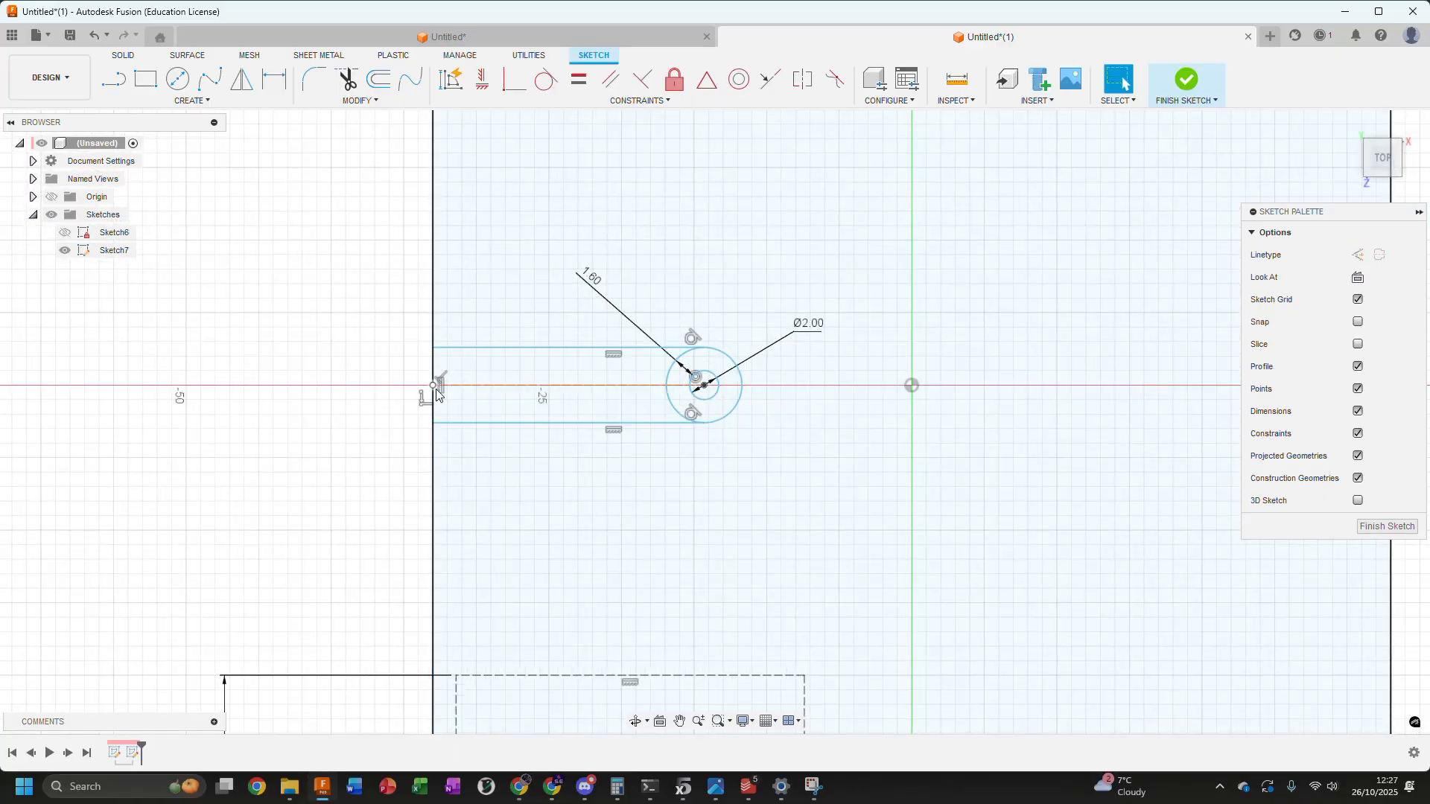
left_click(433, 385)
mouse_move(521, 356)
left_mouse_down()
mouse_move(423, 330)
mouse_move(437, 387)
left_mouse_up()
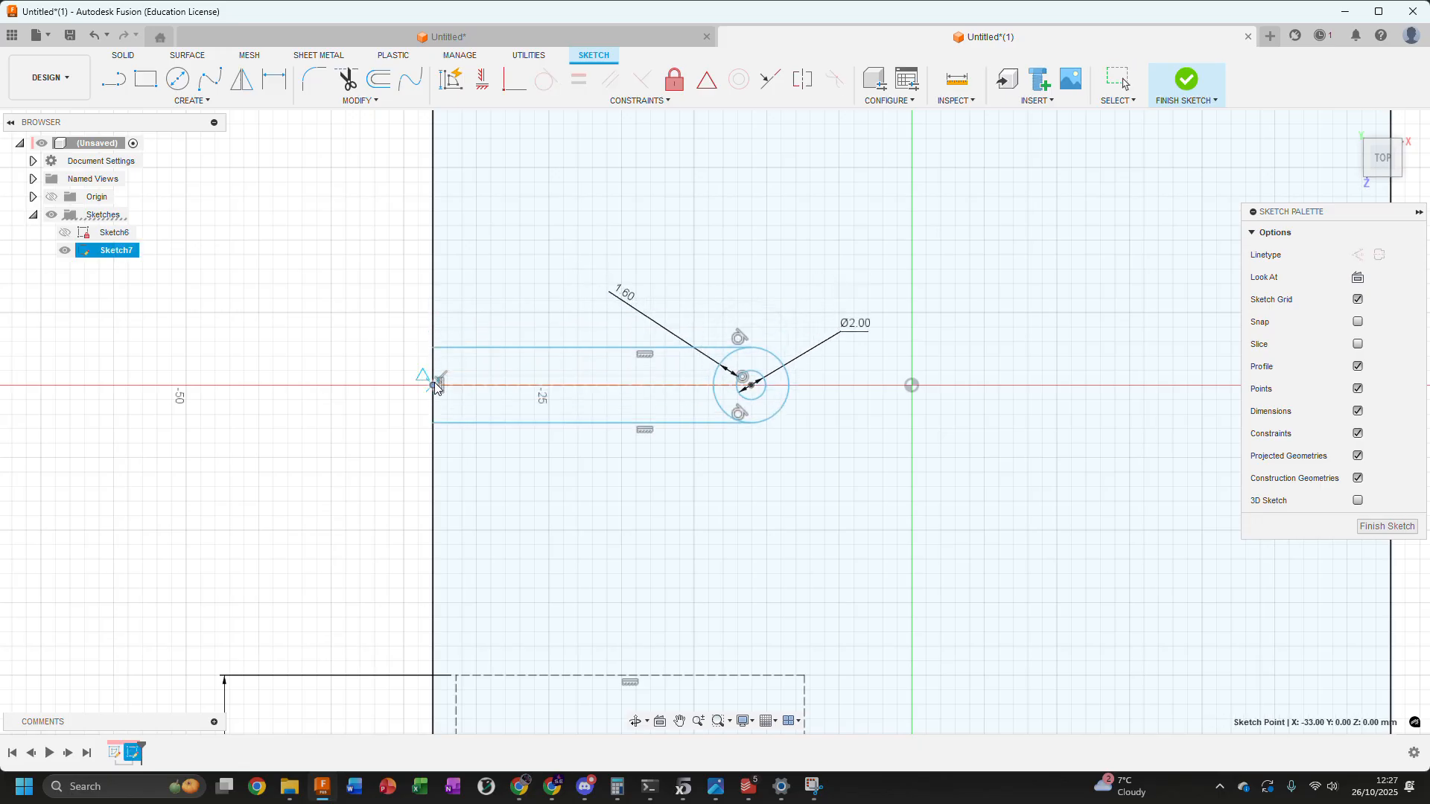
middle_click_drag(473, 361, 562, 410, "shift")
left_click(1383, 153)
Move the boss circles along the horizontal axis closer to the large rectangle's left edge
left_click(626, 390)
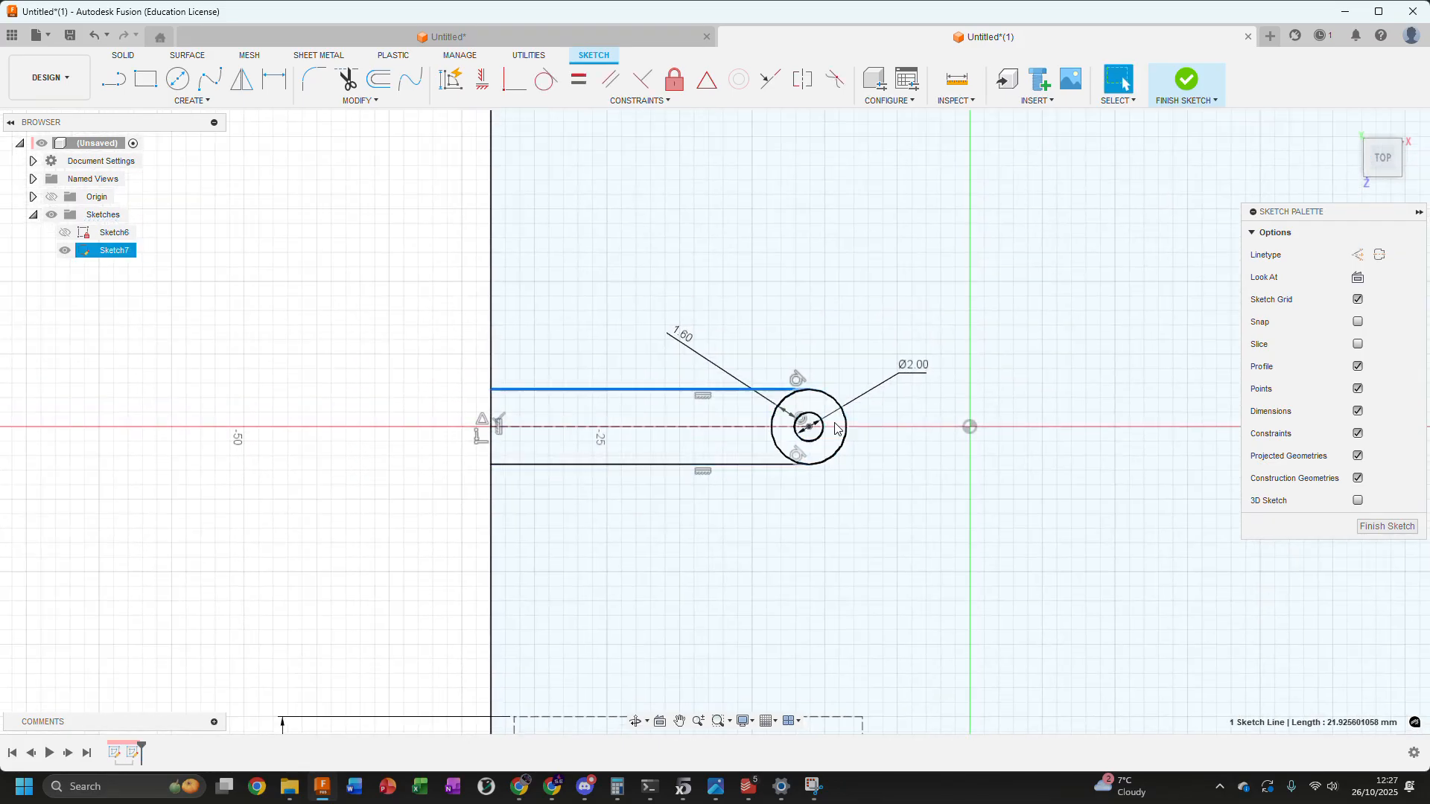
left_click_drag(808, 427, 698, 399)
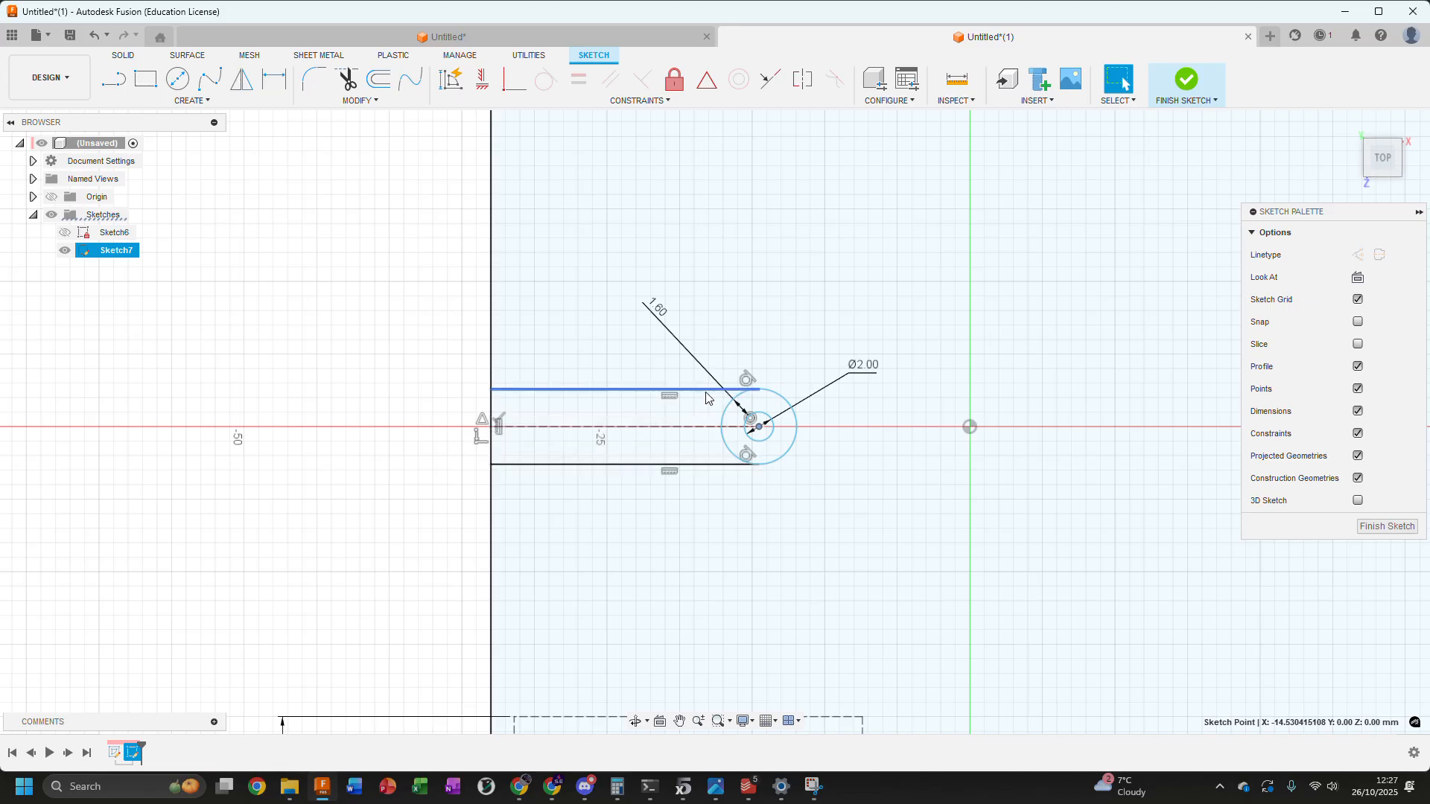
scroll(456, 445, "up", 1)
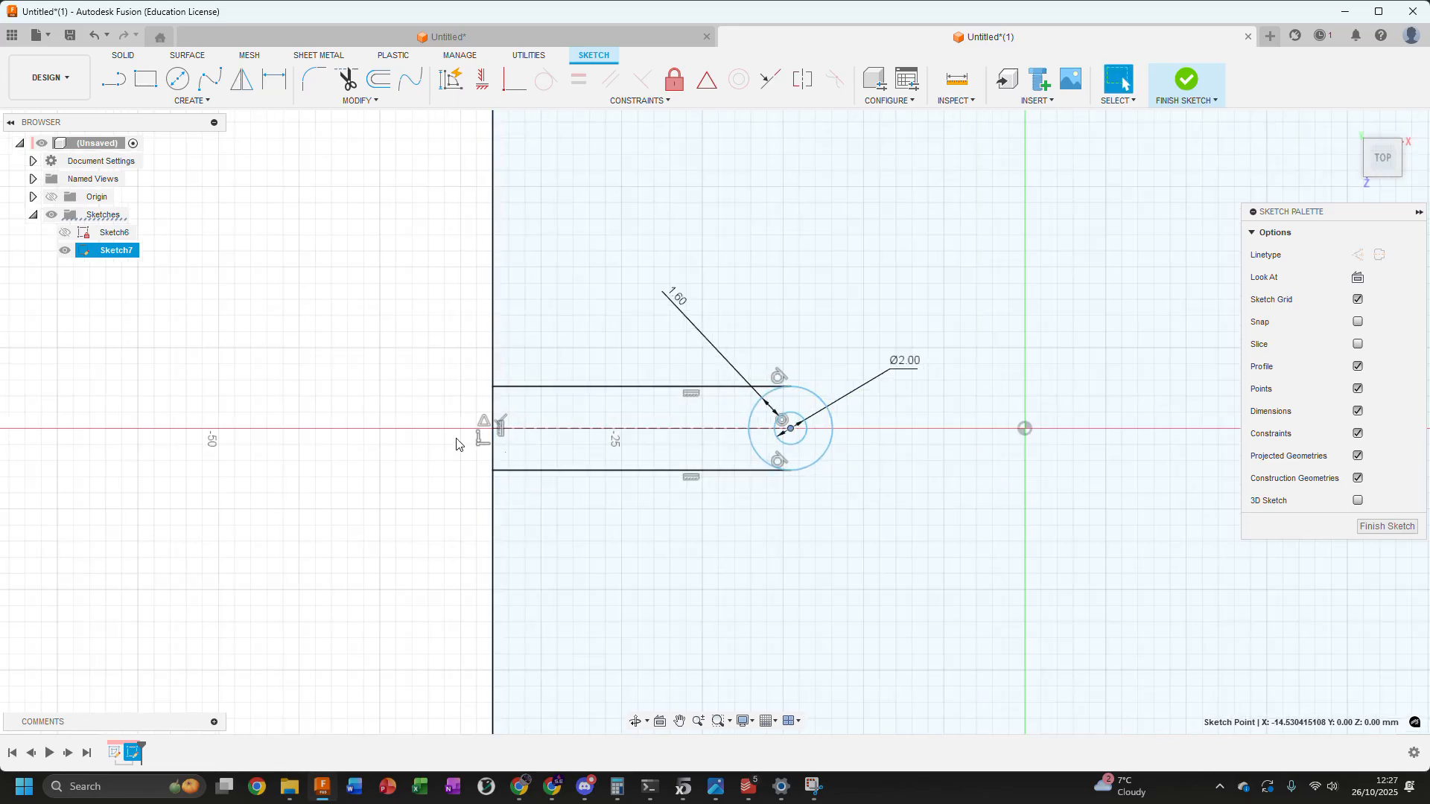
left_click_drag(750, 454, 577, 456)
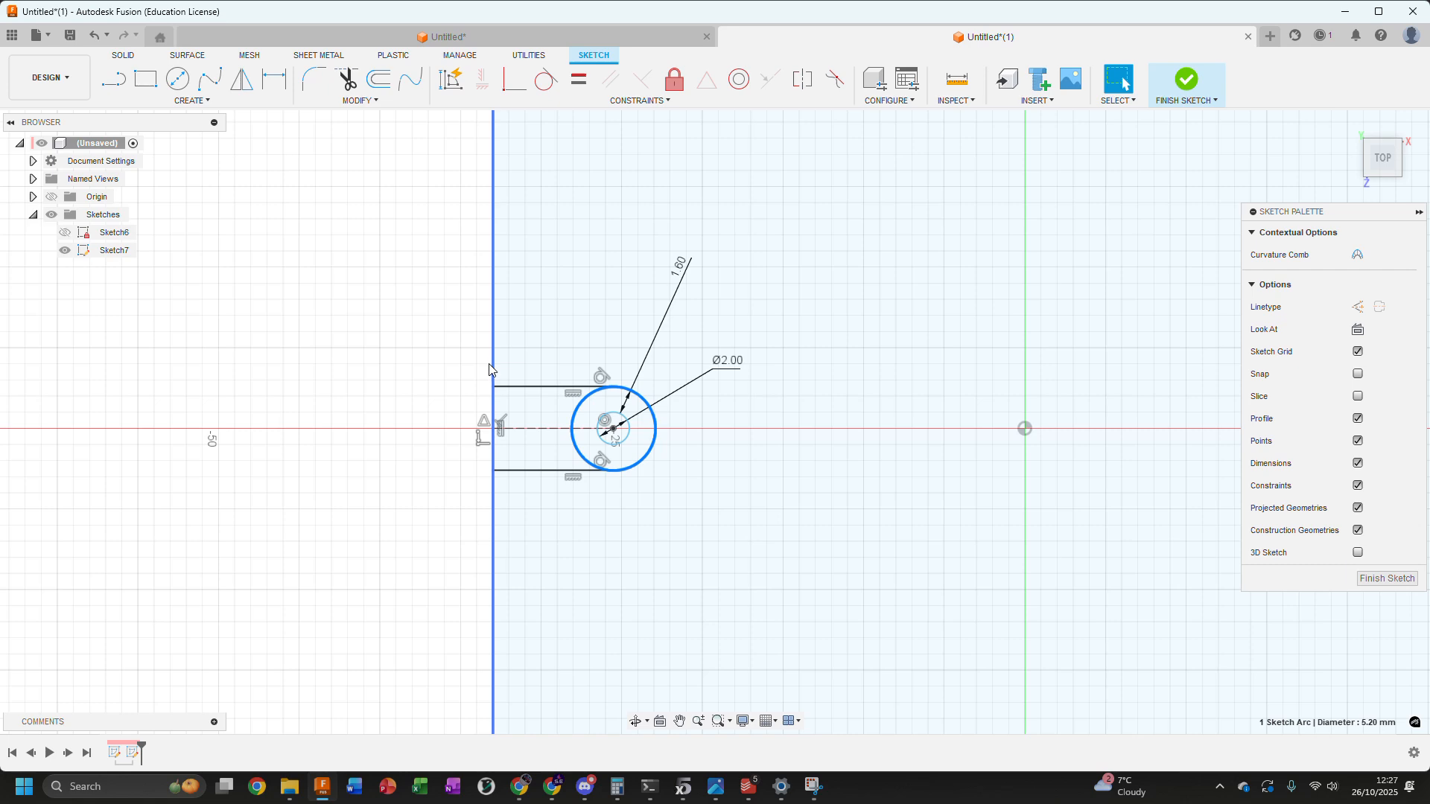
left_click(388, 333)
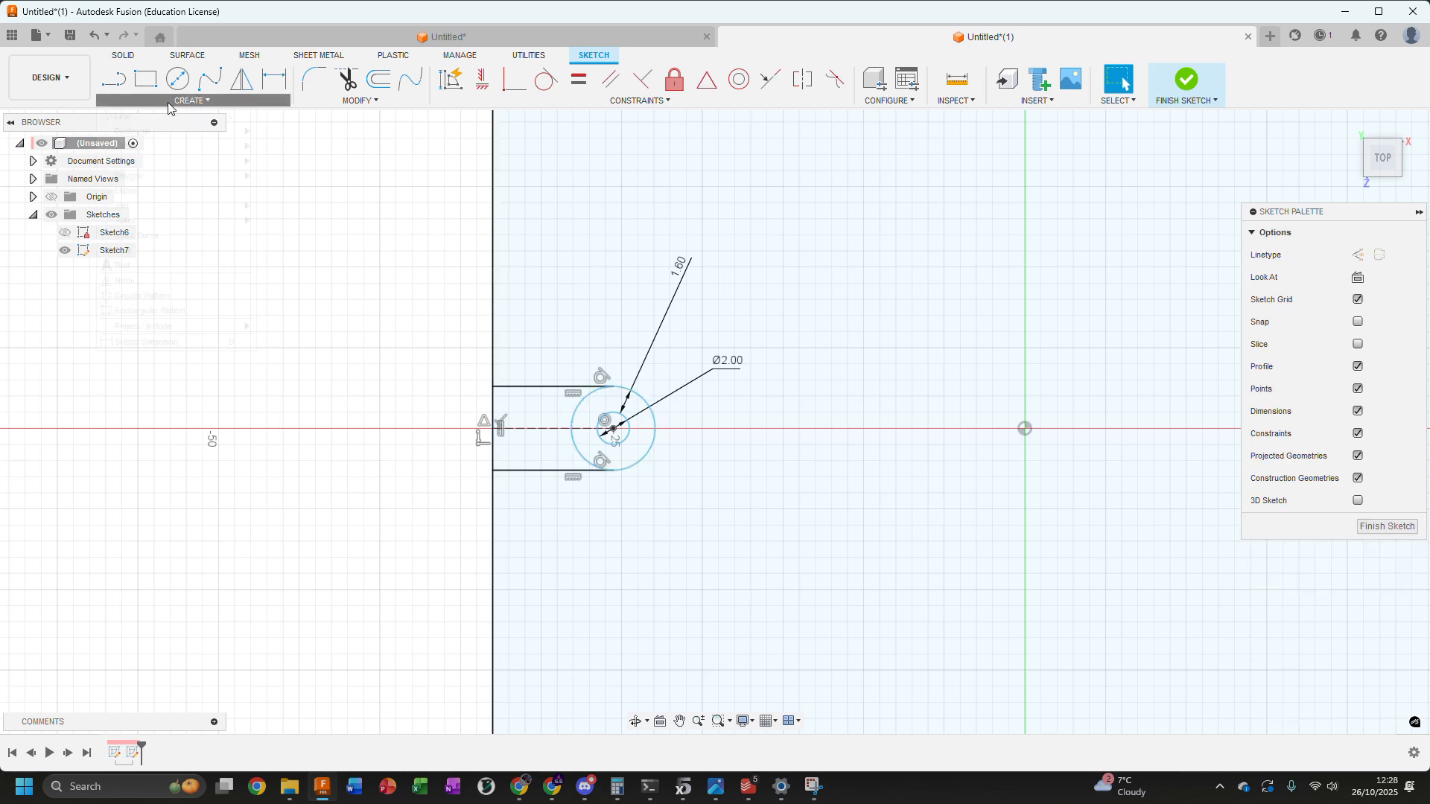
Place a sketch point where the construction line crosses the side of the outer circle nearest the left edge
left_click(192, 100)
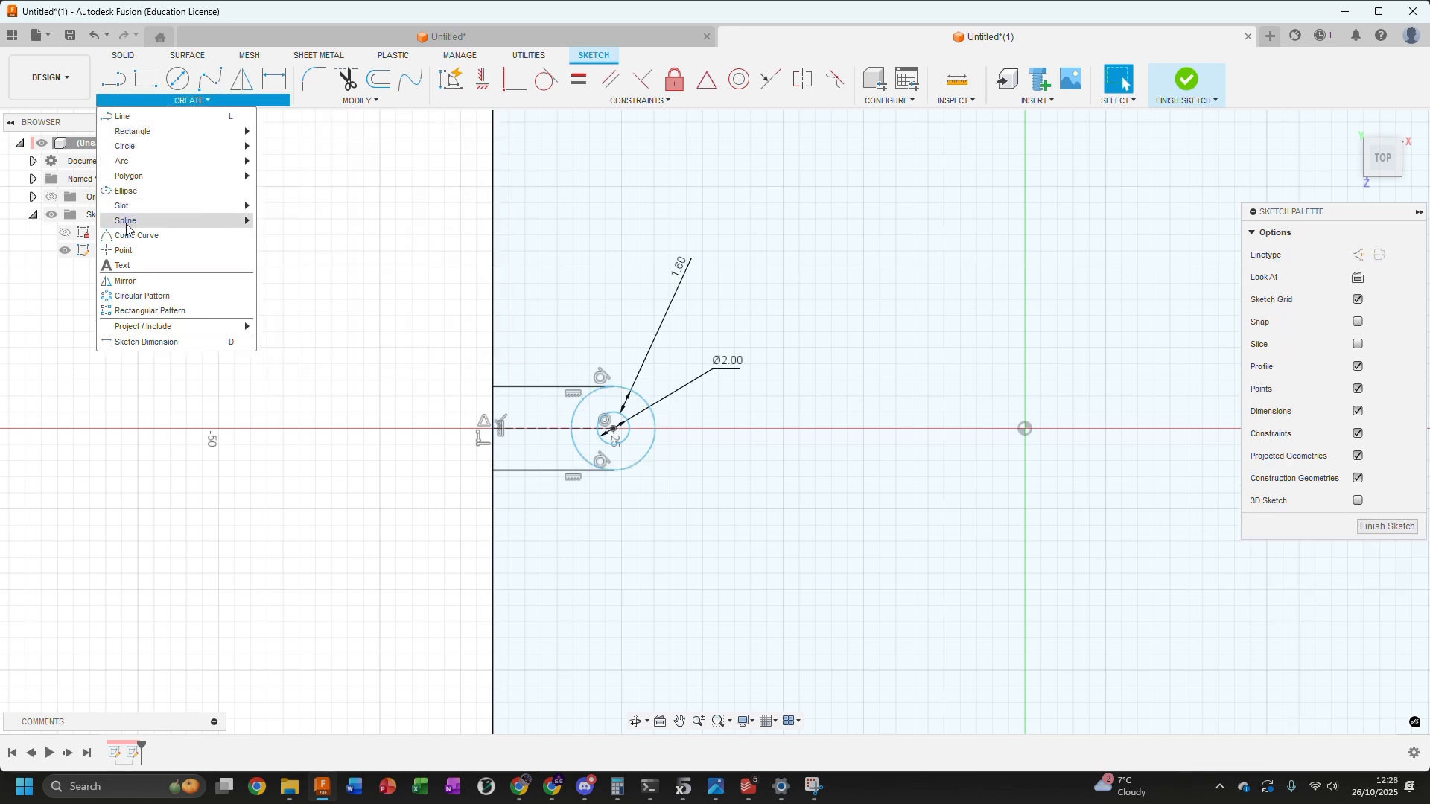
left_click(121, 250)
scroll(602, 456, "up", 3)
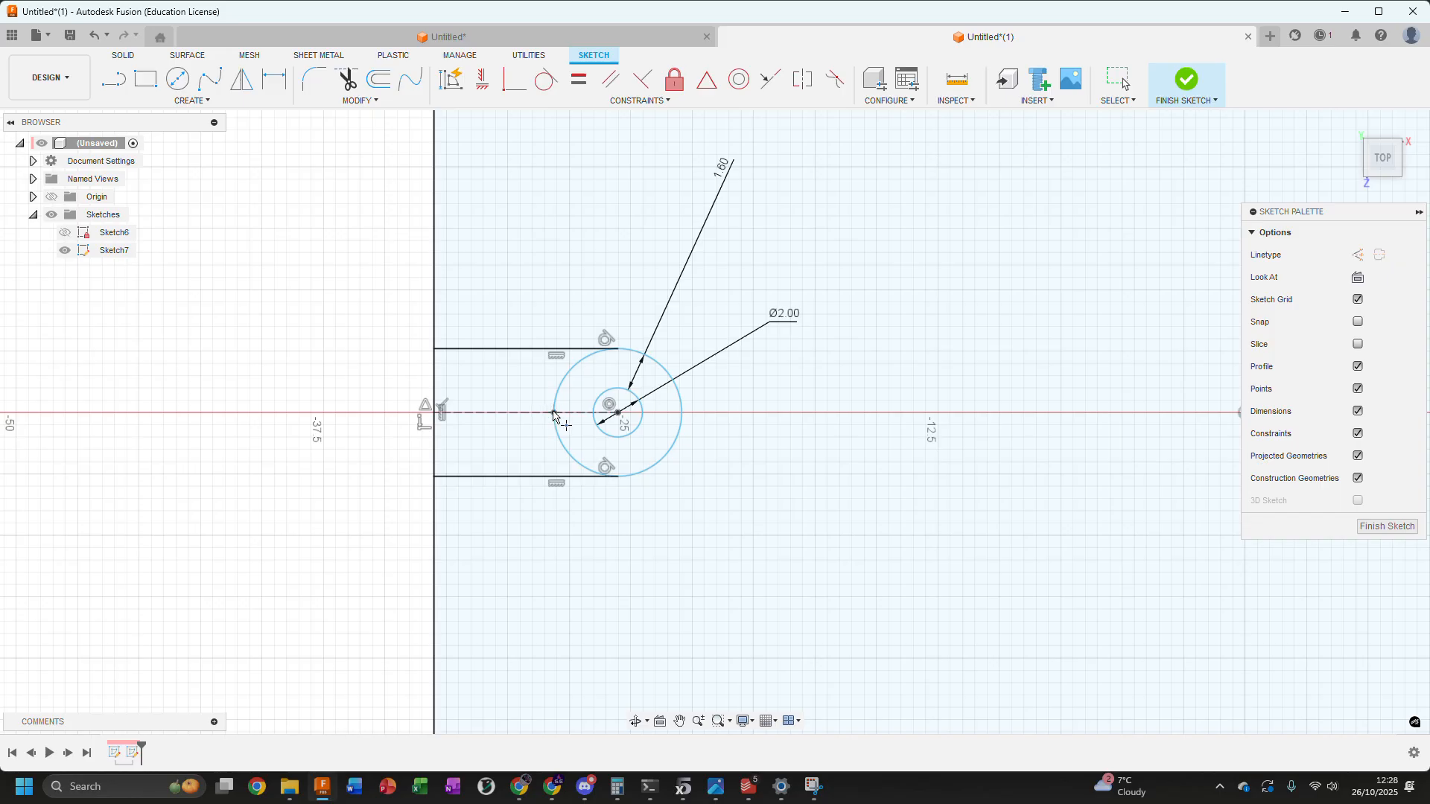
left_click(555, 414)
scroll(572, 490, "down", 4)
key("Escape")
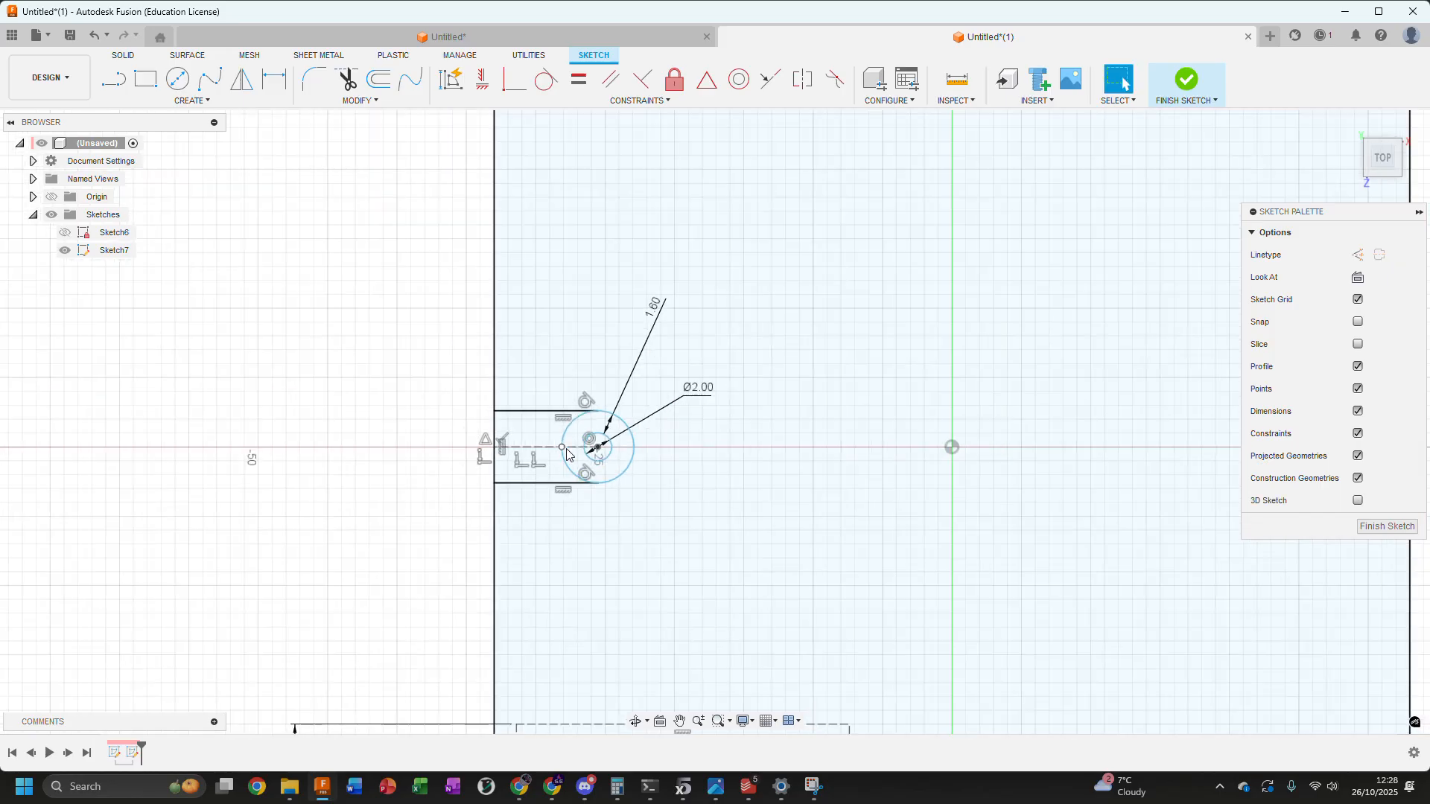
Dimension the distance from the sketch point on the outer circle to the large rectangle's left edge as 1.6 mm
key("d")
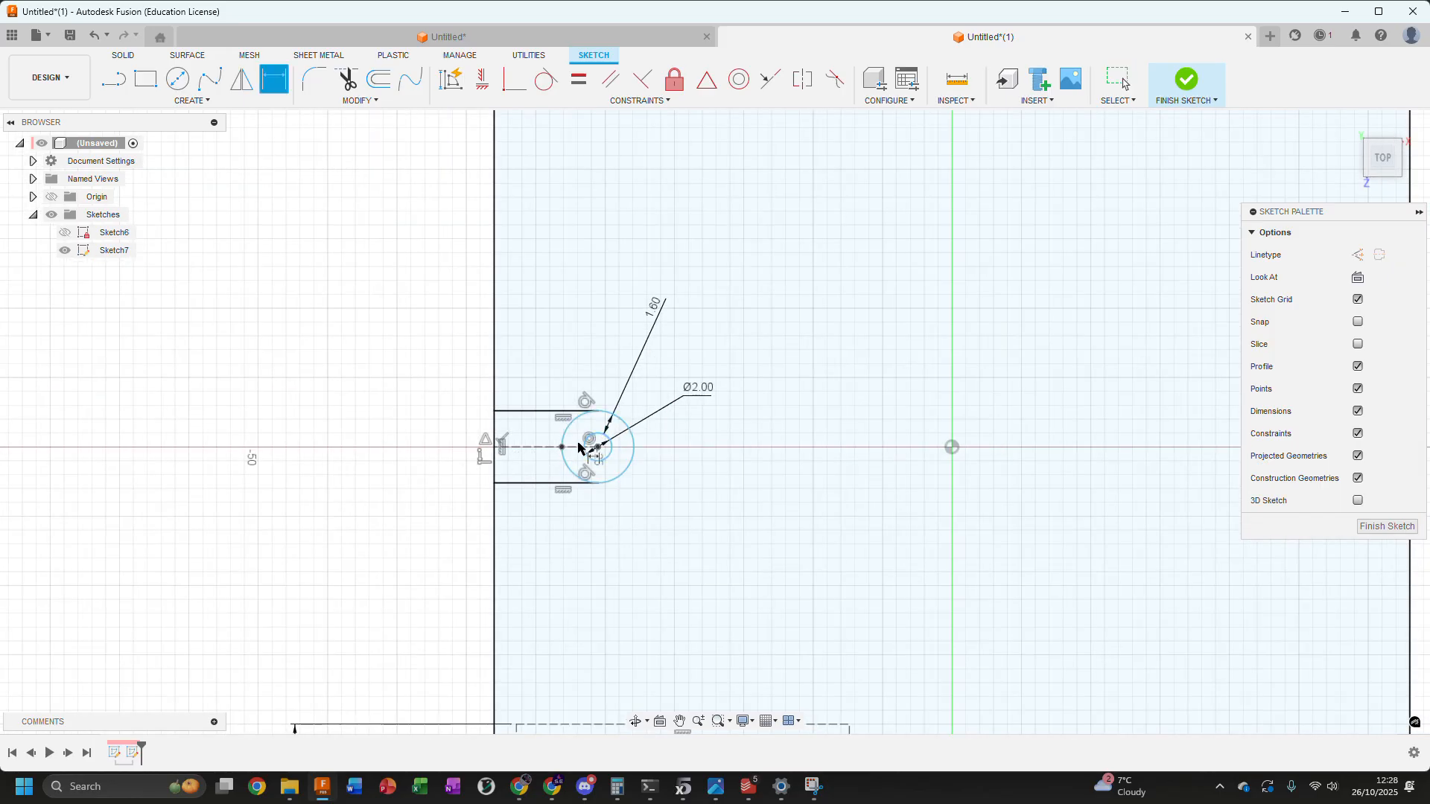
left_click(275, 88)
left_click(276, 88)
scroll(536, 477, "up", 3)
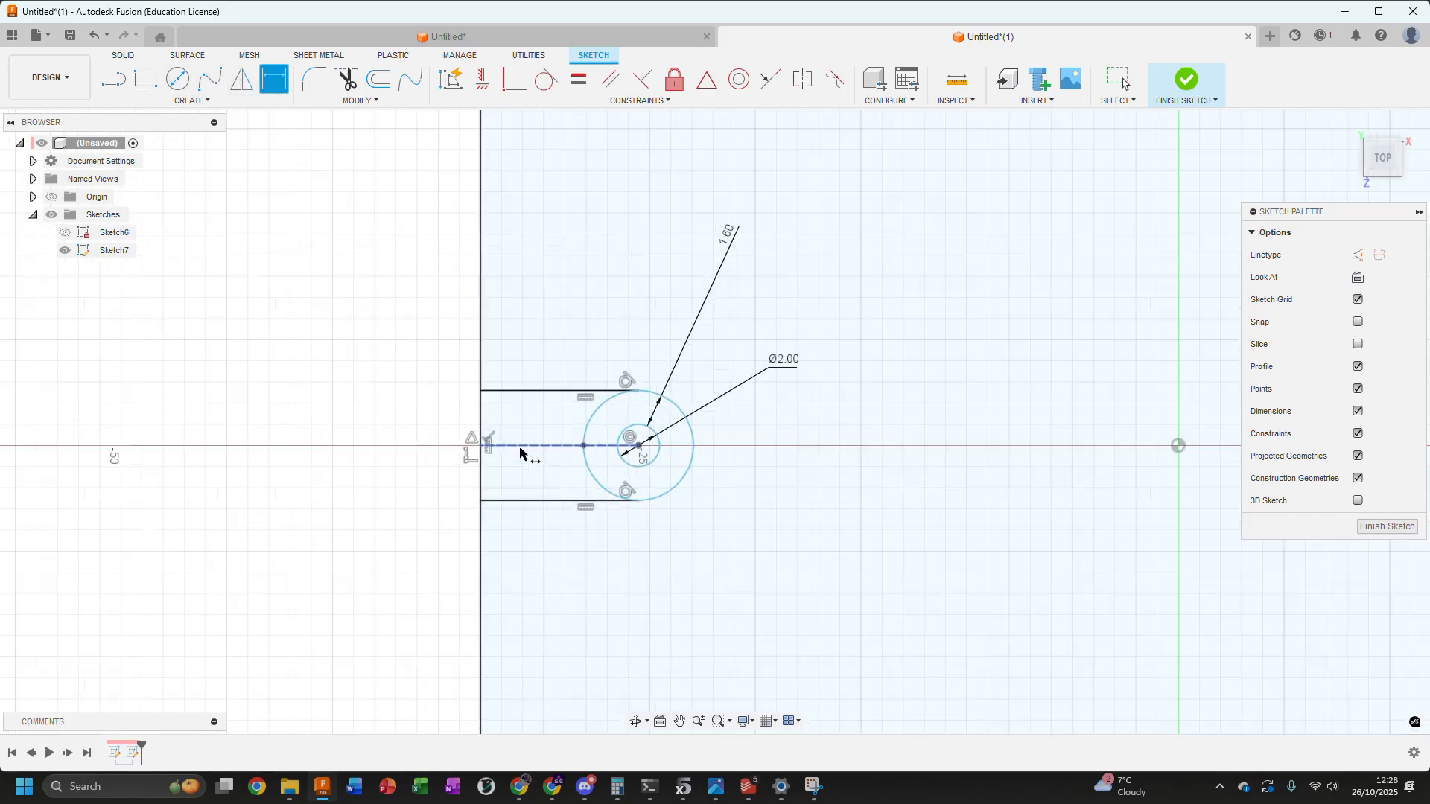
left_click(591, 445)
left_click(477, 445)
left_click(451, 614)
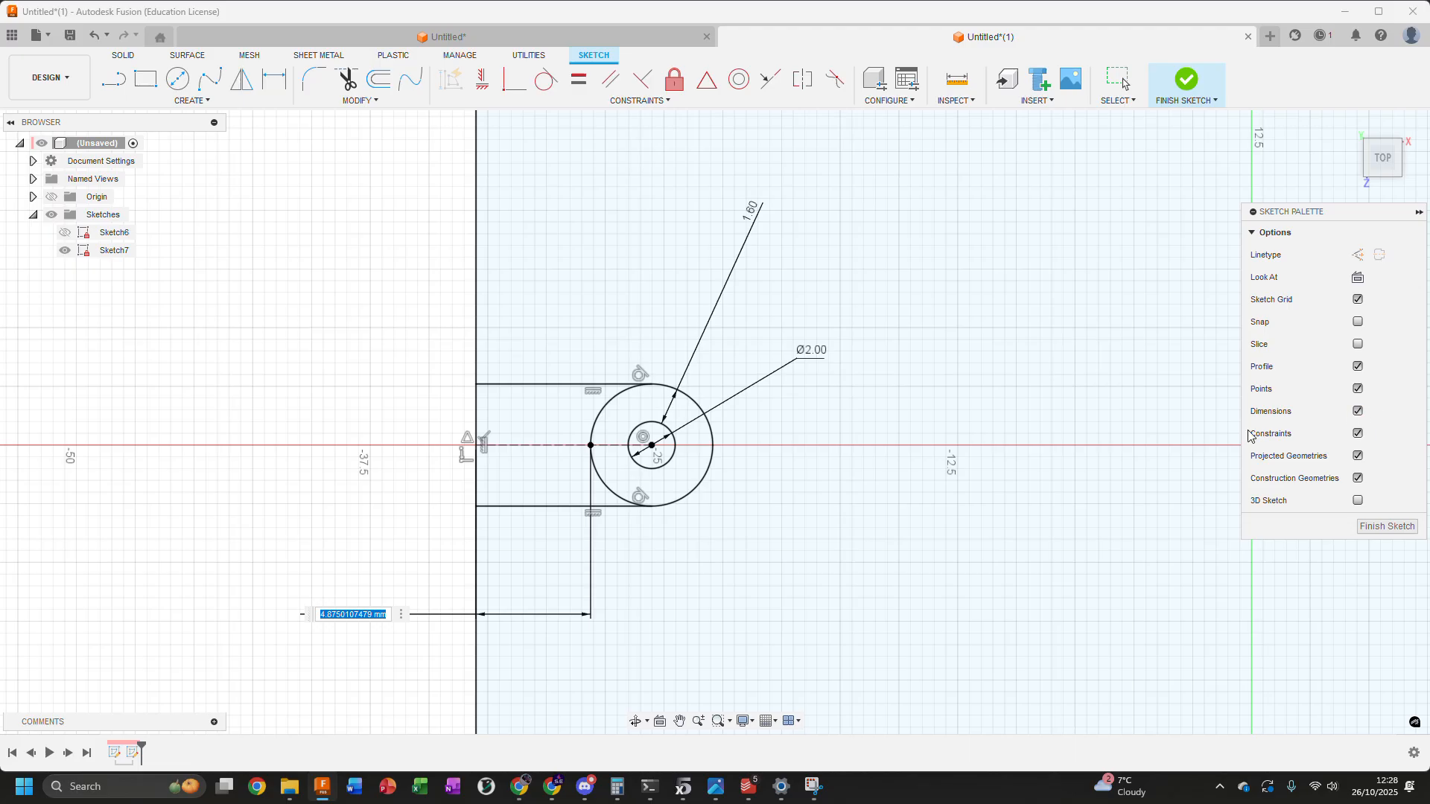
type("1.6")
key("Return")
scroll(1009, 313, "down", 5)
key("Escape")
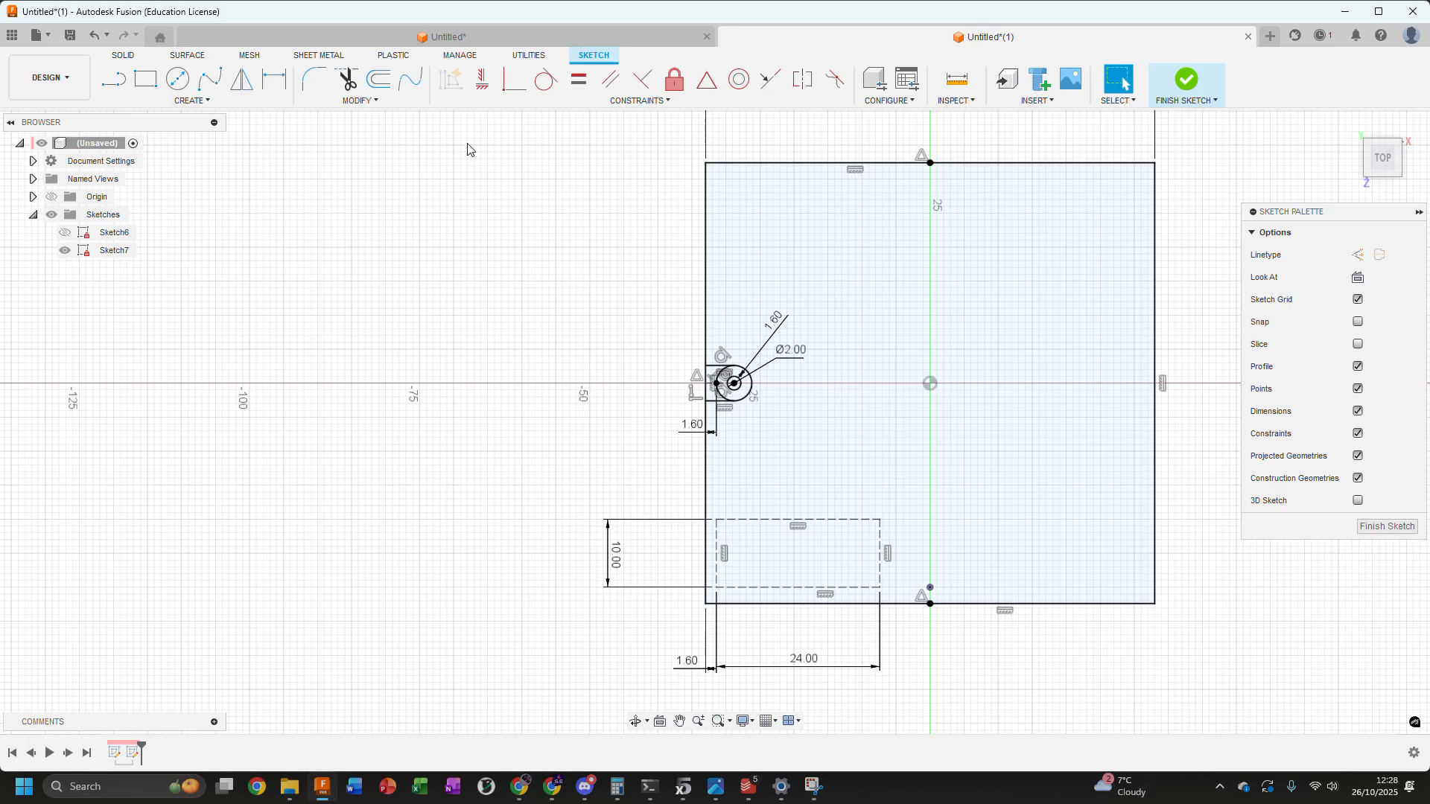
left_click_drag(653, 288, 803, 472)
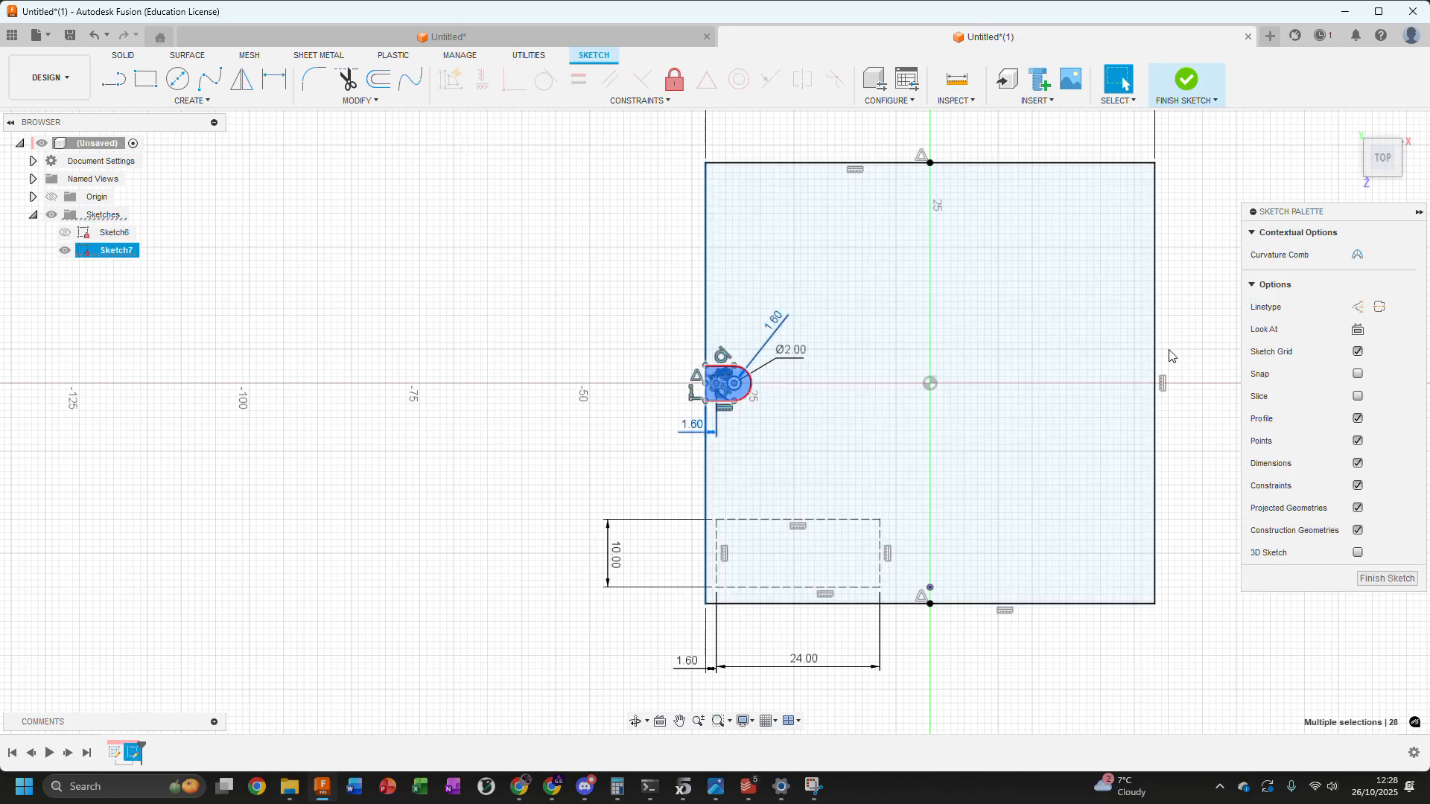
left_click_drag(613, 473, 977, 691)
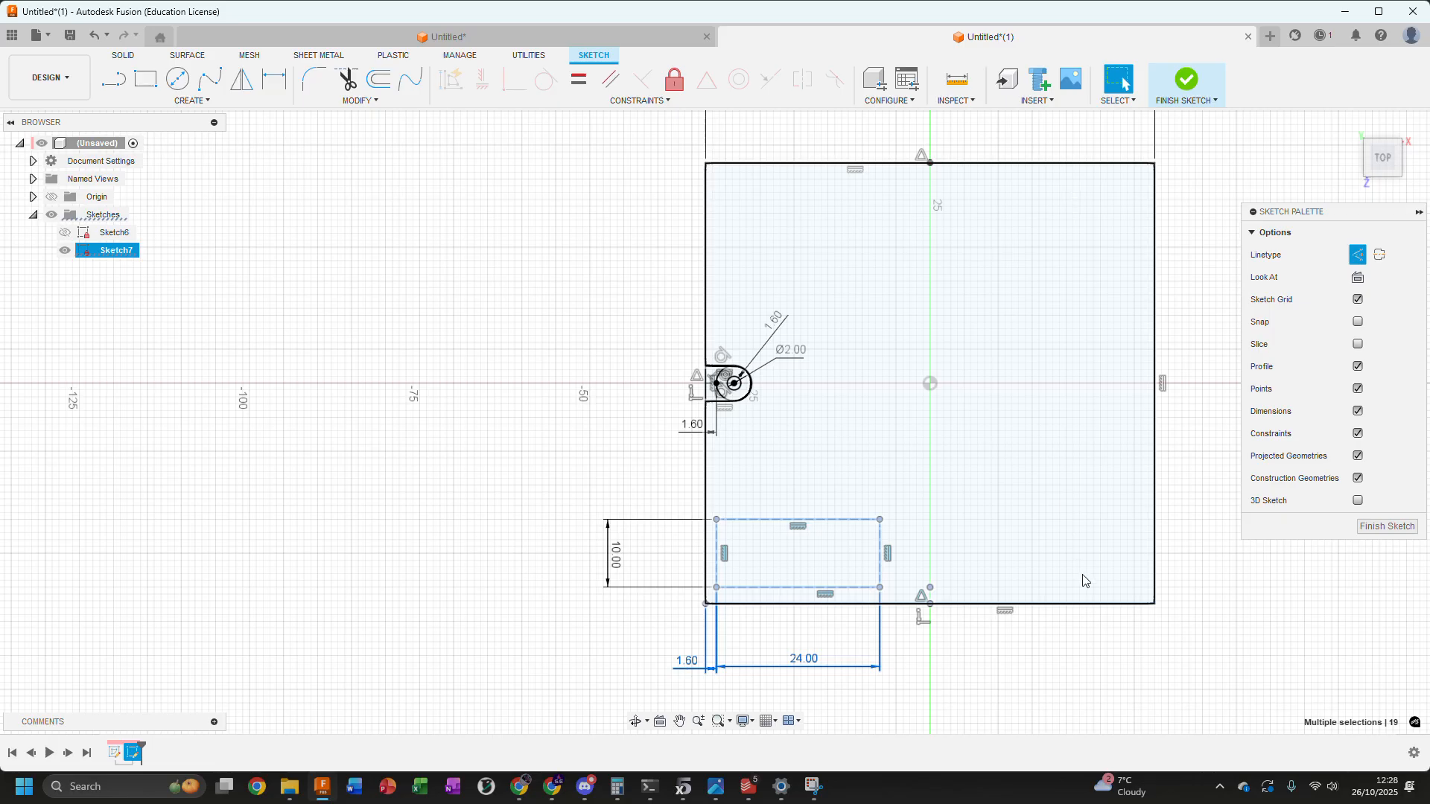
key("Escape")
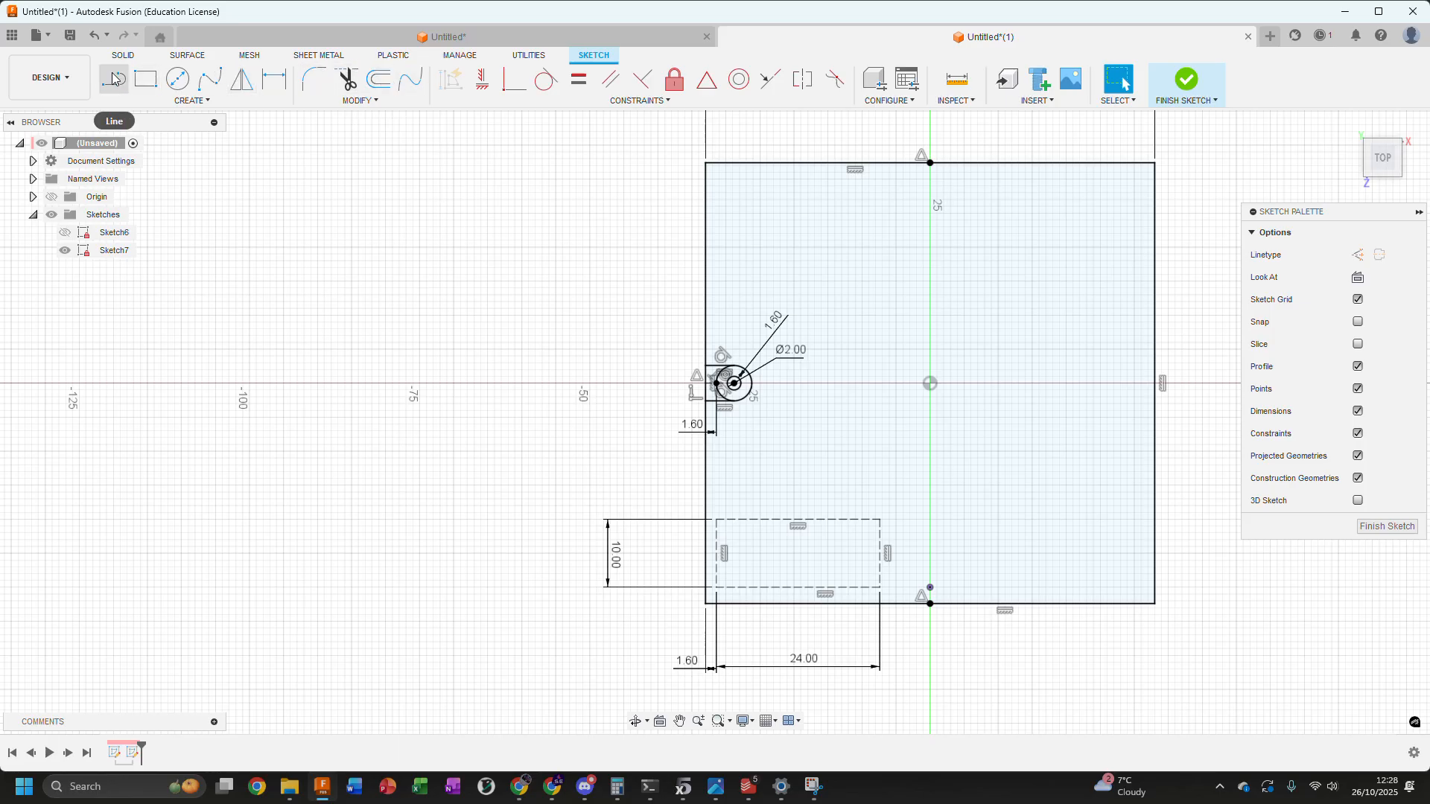
Draw a vertical construction line from the midpoint of the large rectangle's top edge to its bottom edge's midpoint
left_click(114, 79)
left_click(1356, 254)
left_click(929, 162)
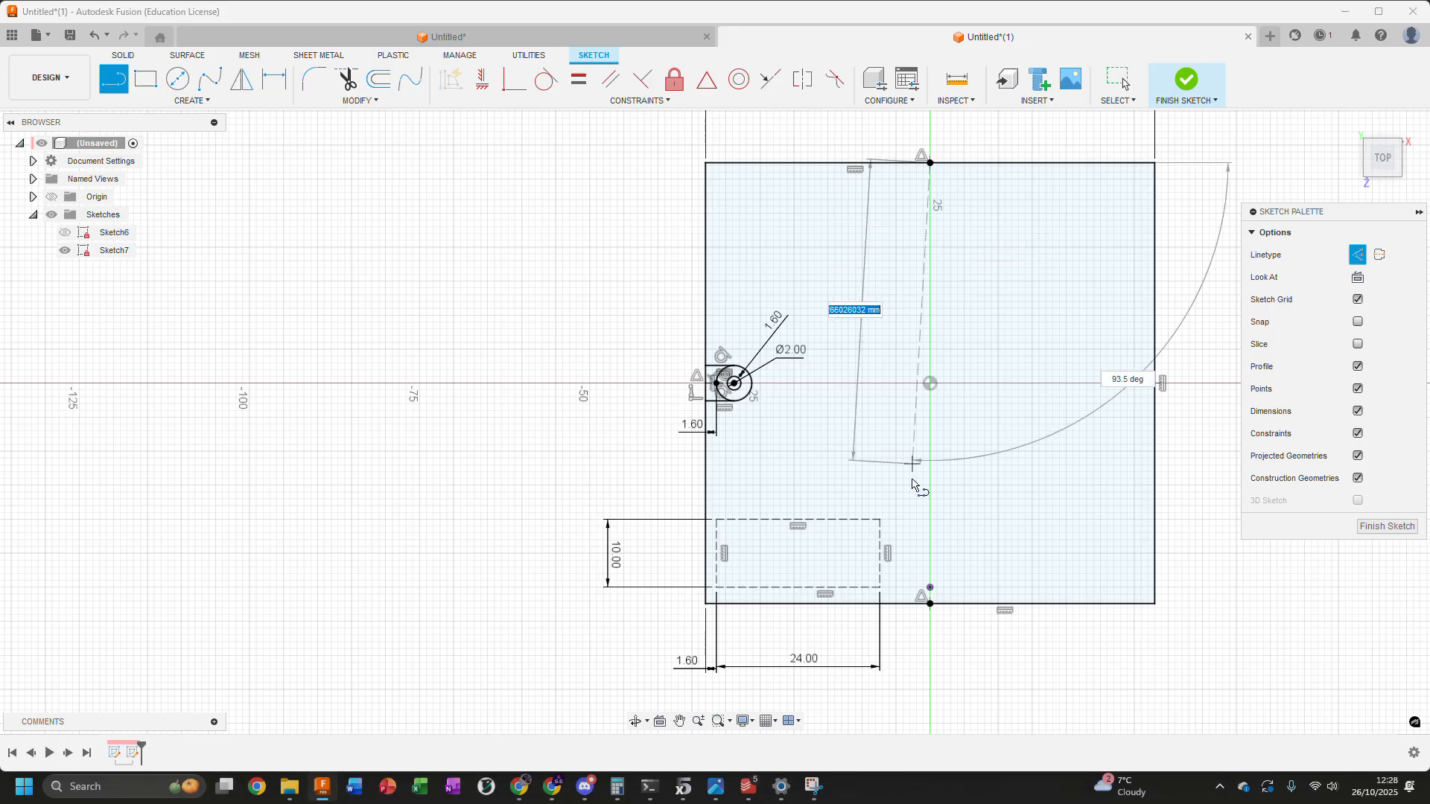
left_click(929, 603)
Draw a horizontal construction line from the centre of the screw boss circles to the sketch origin
scroll(903, 378, "up", 2)
scroll(669, 399, "up", 3)
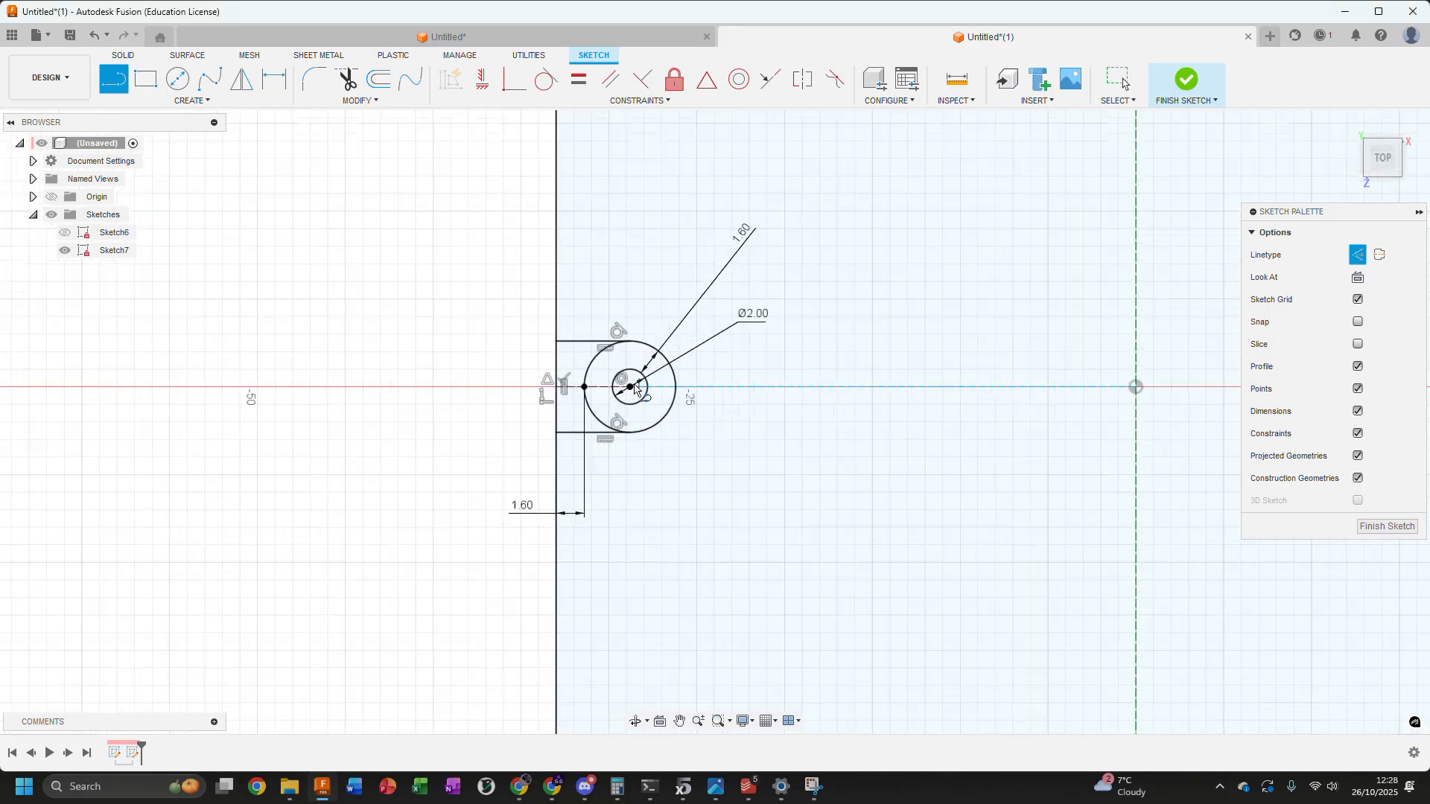
left_click(630, 387)
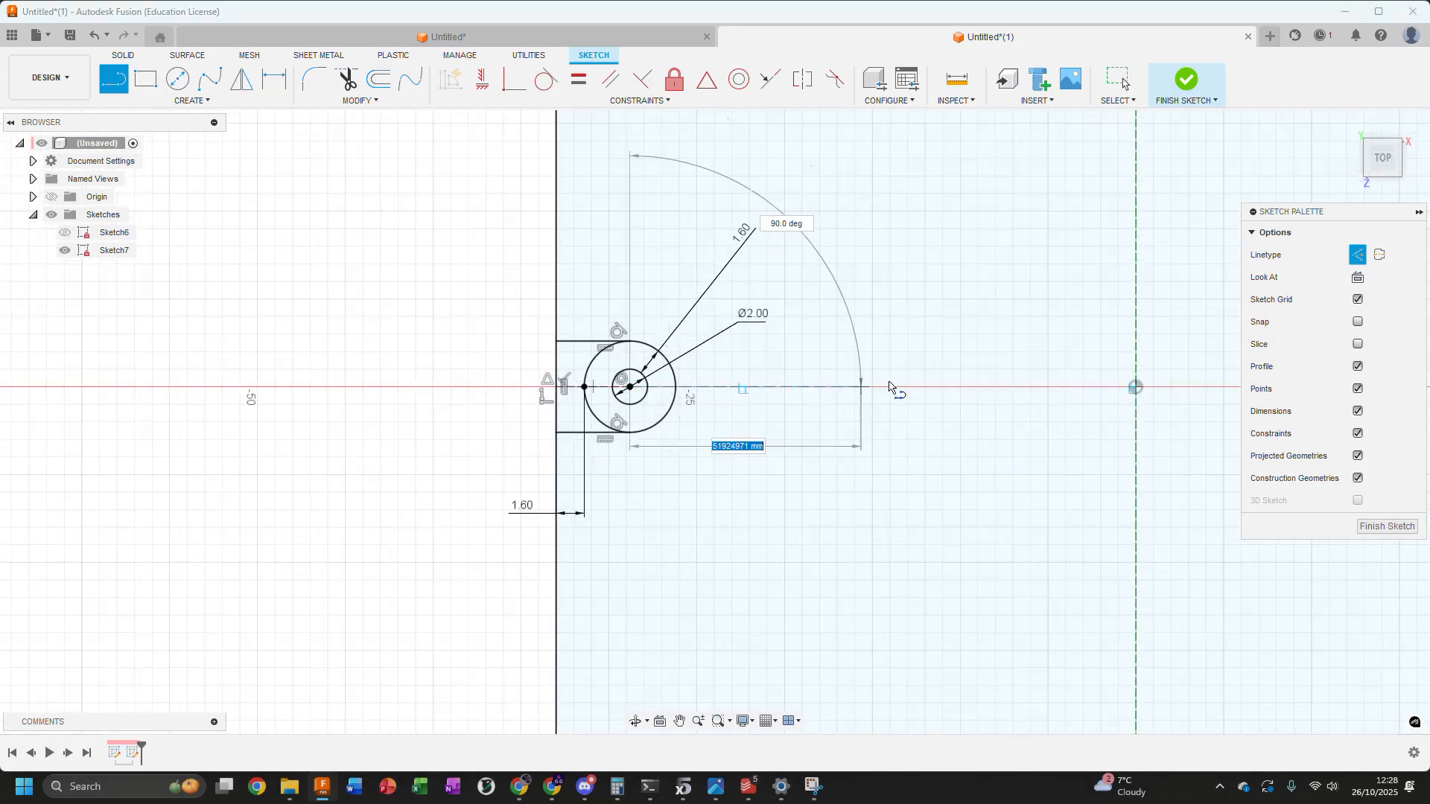
left_click(1139, 389)
key("Escape")
scroll(910, 511, "down", 5)
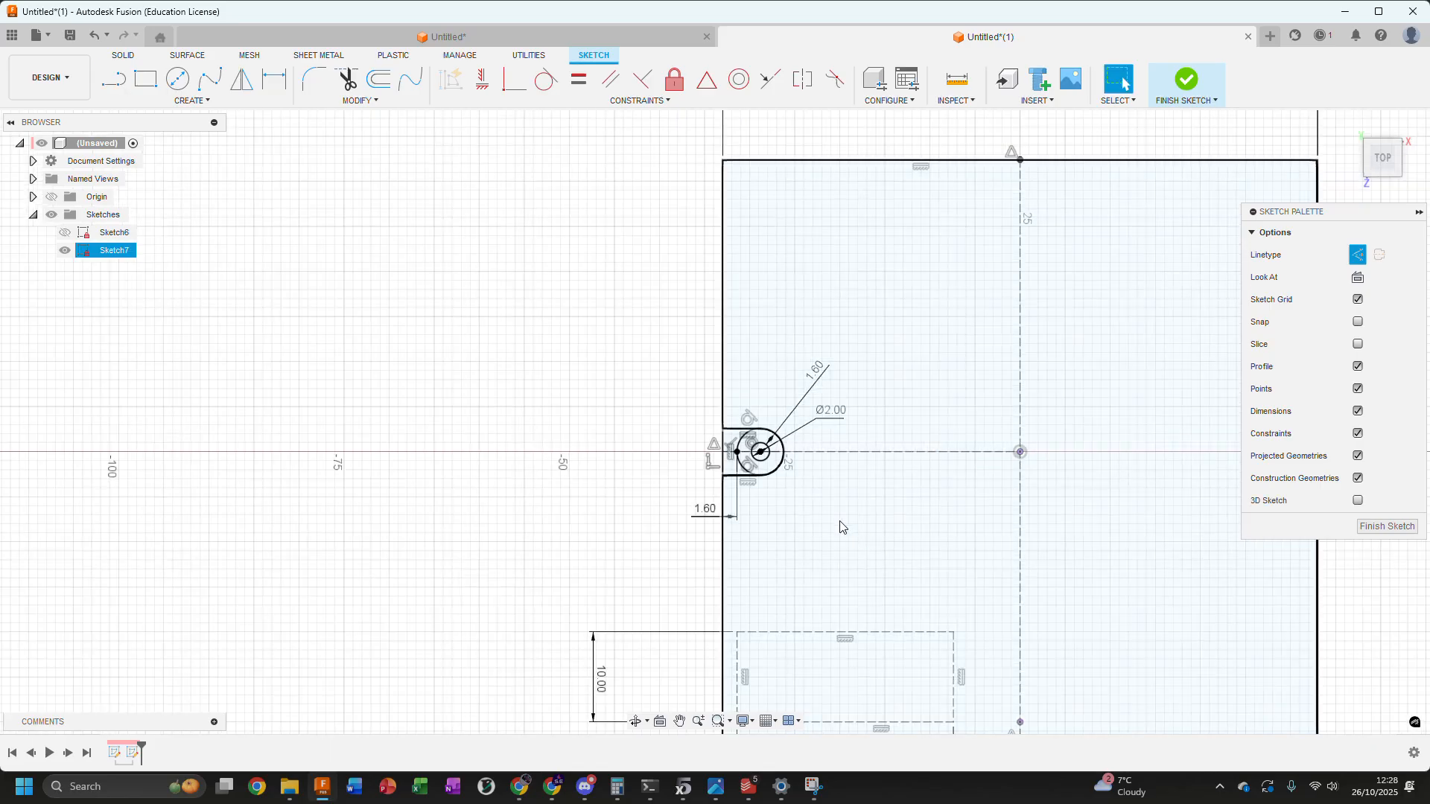
Mirror the 24 × 10 mm construction rectangle across the horizontal construction line to the upper-left corner of the large rectangle
left_click(242, 78)
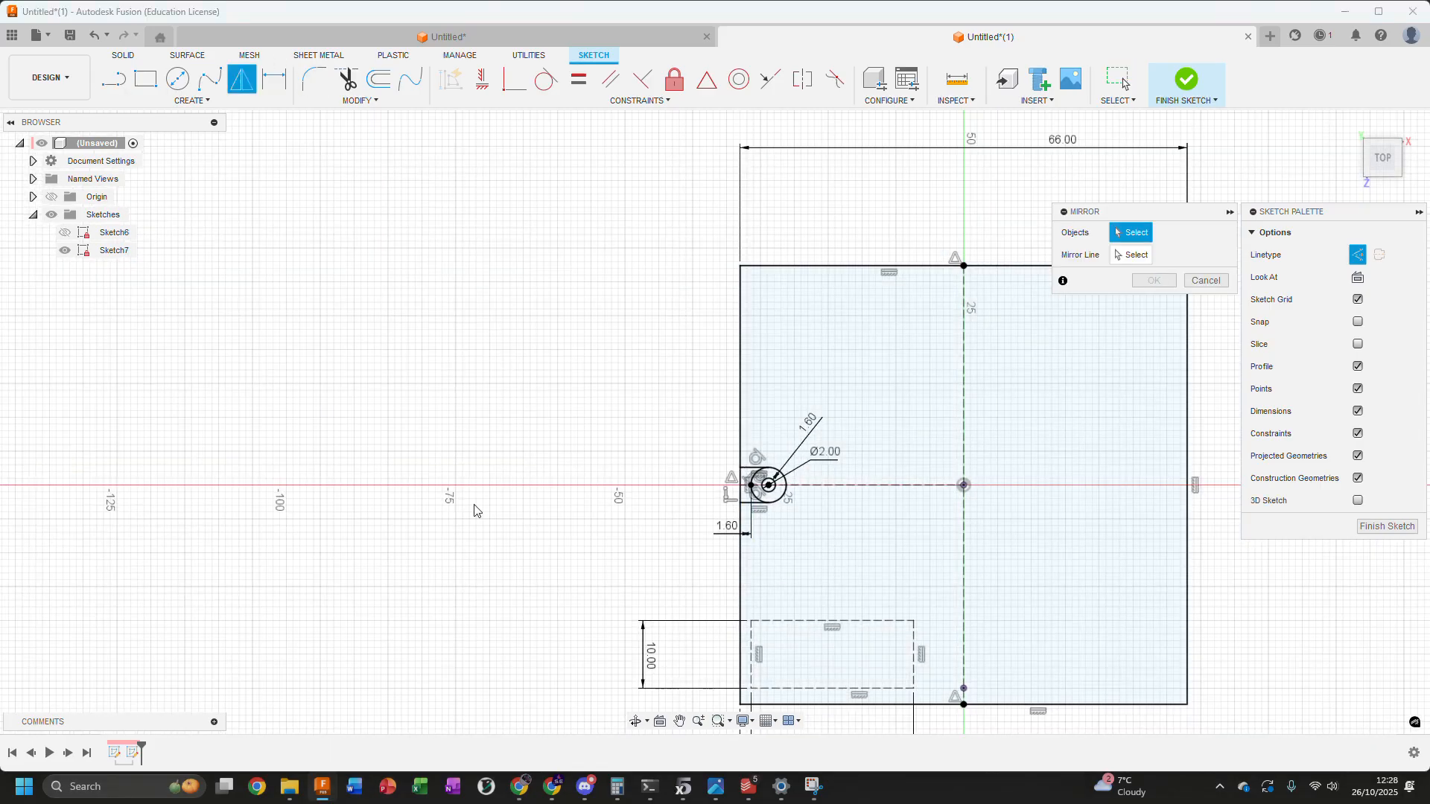
middle_click_drag(473, 501, 351, 199)
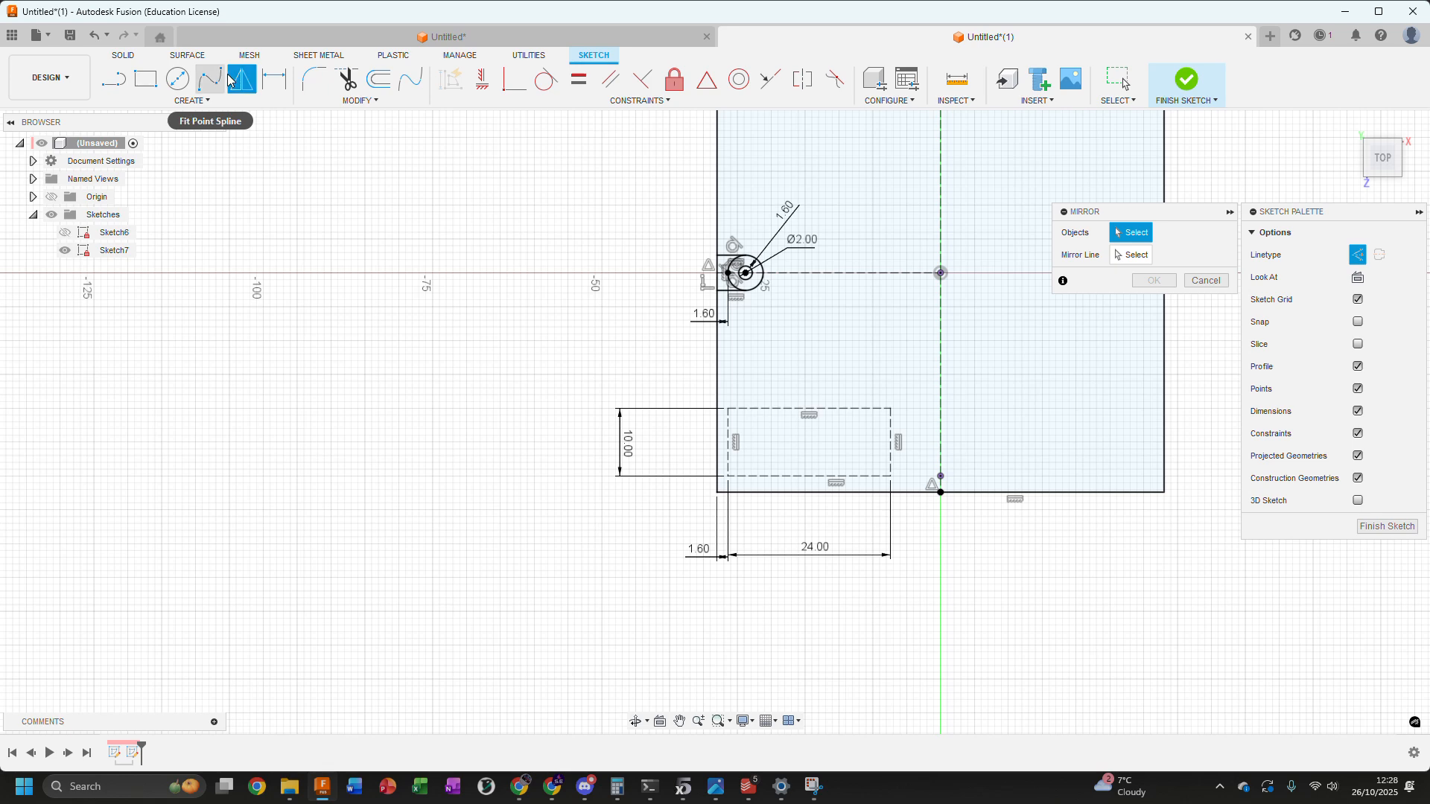
scroll(774, 365, "up", 3)
left_click_drag(683, 440, 983, 594)
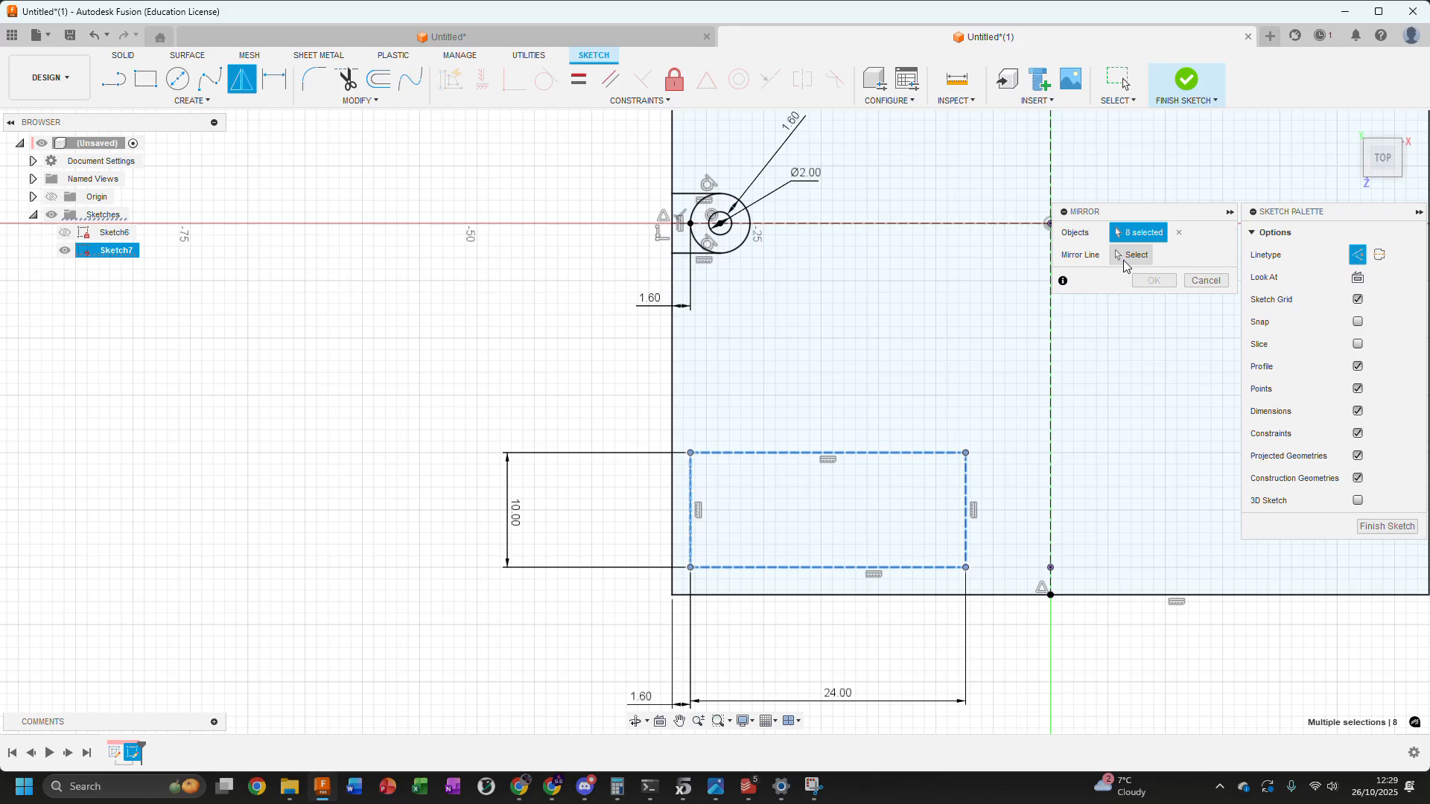
left_click(1125, 262)
left_click(904, 222)
scroll(757, 521, "down", 3)
left_click(1142, 284)
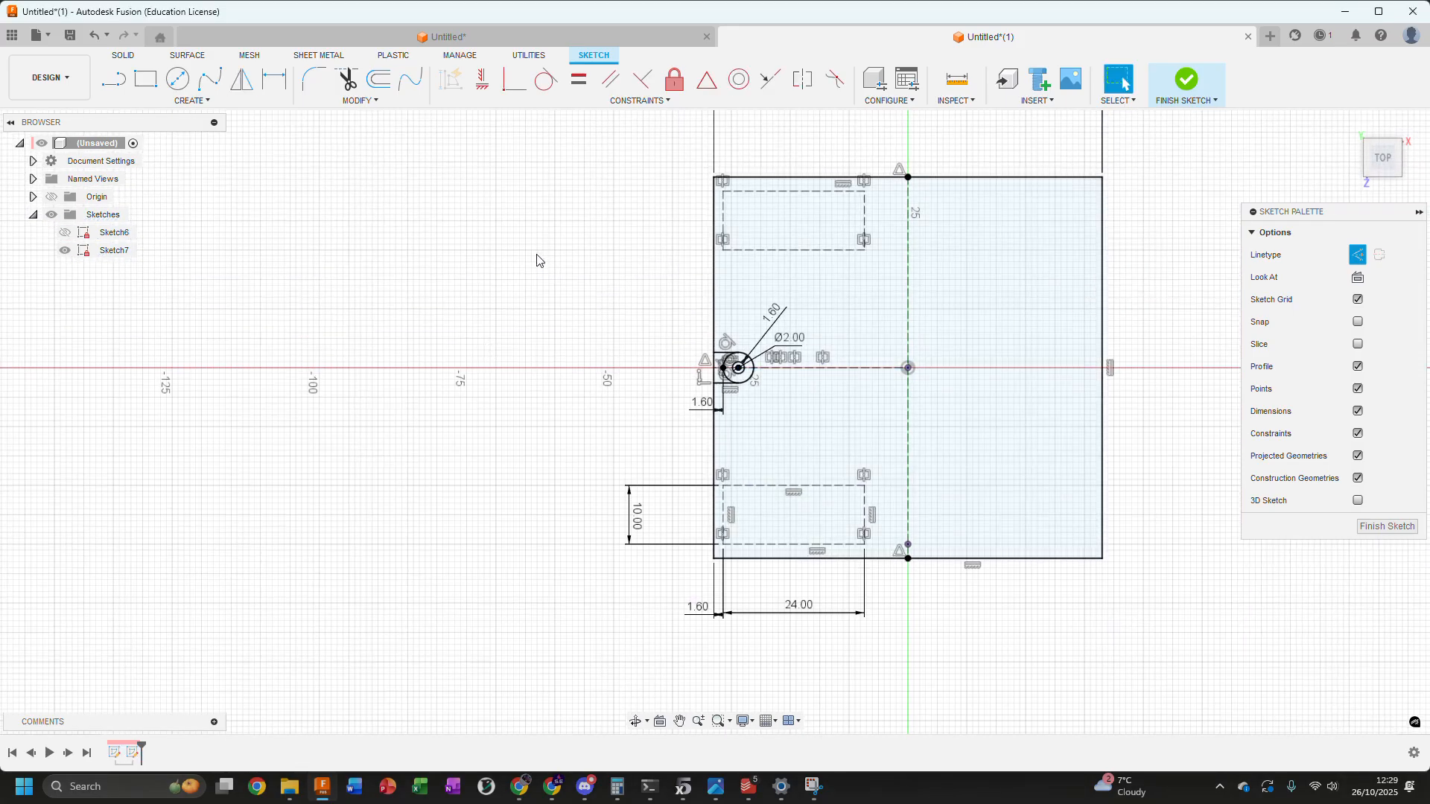
Mirror both left-hand construction rectangles and the screw boss's circles and tangent lines across the vertical construction centreline
left_click(238, 79)
scroll(707, 186, "up", 5)
left_click_drag(730, 181, 1084, 389)
scroll(872, 453, "down", 5)
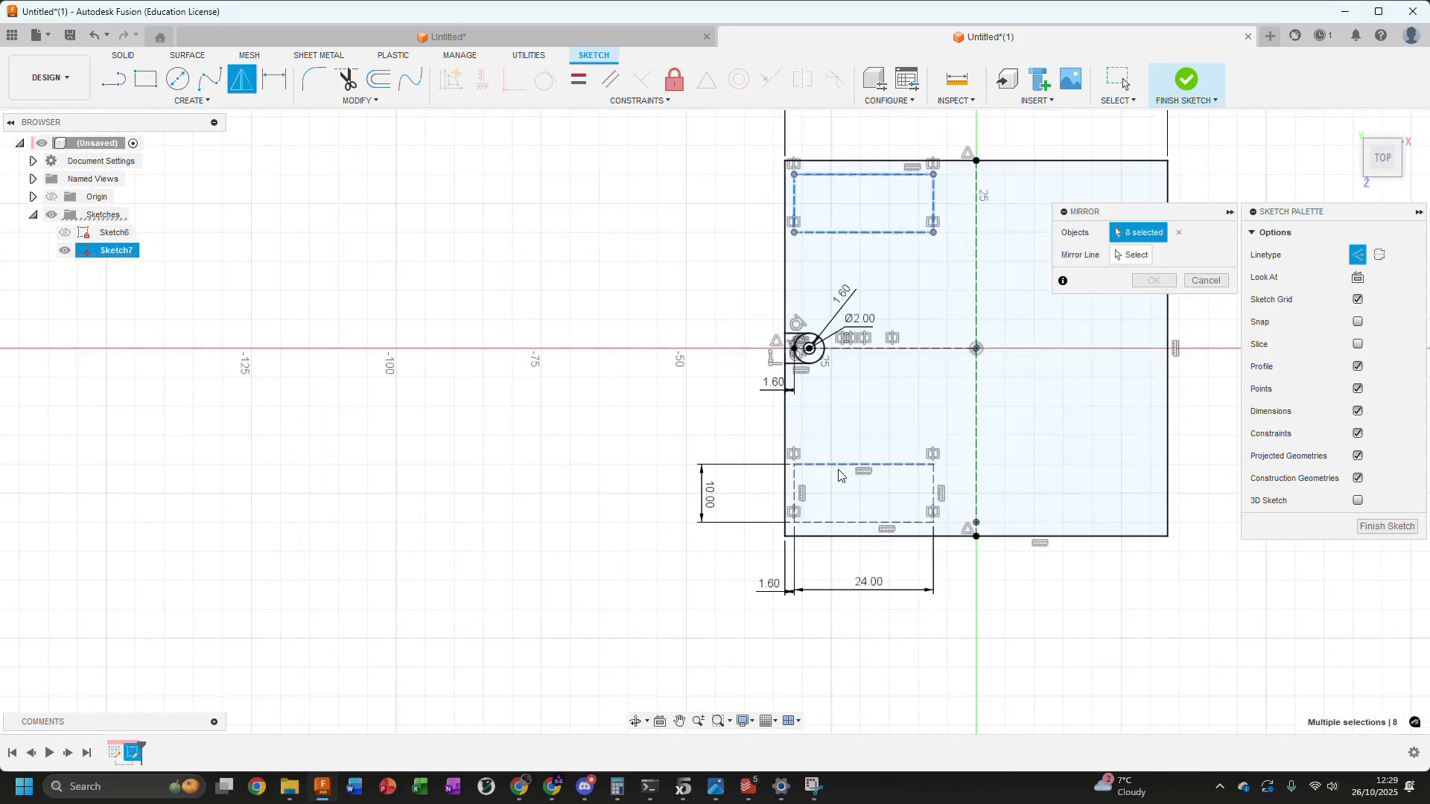
scroll(838, 476, "up", 3)
left_click_drag(741, 432, 1022, 573)
scroll(831, 235, "up", 3)
middle_click_drag(809, 318, 847, 455)
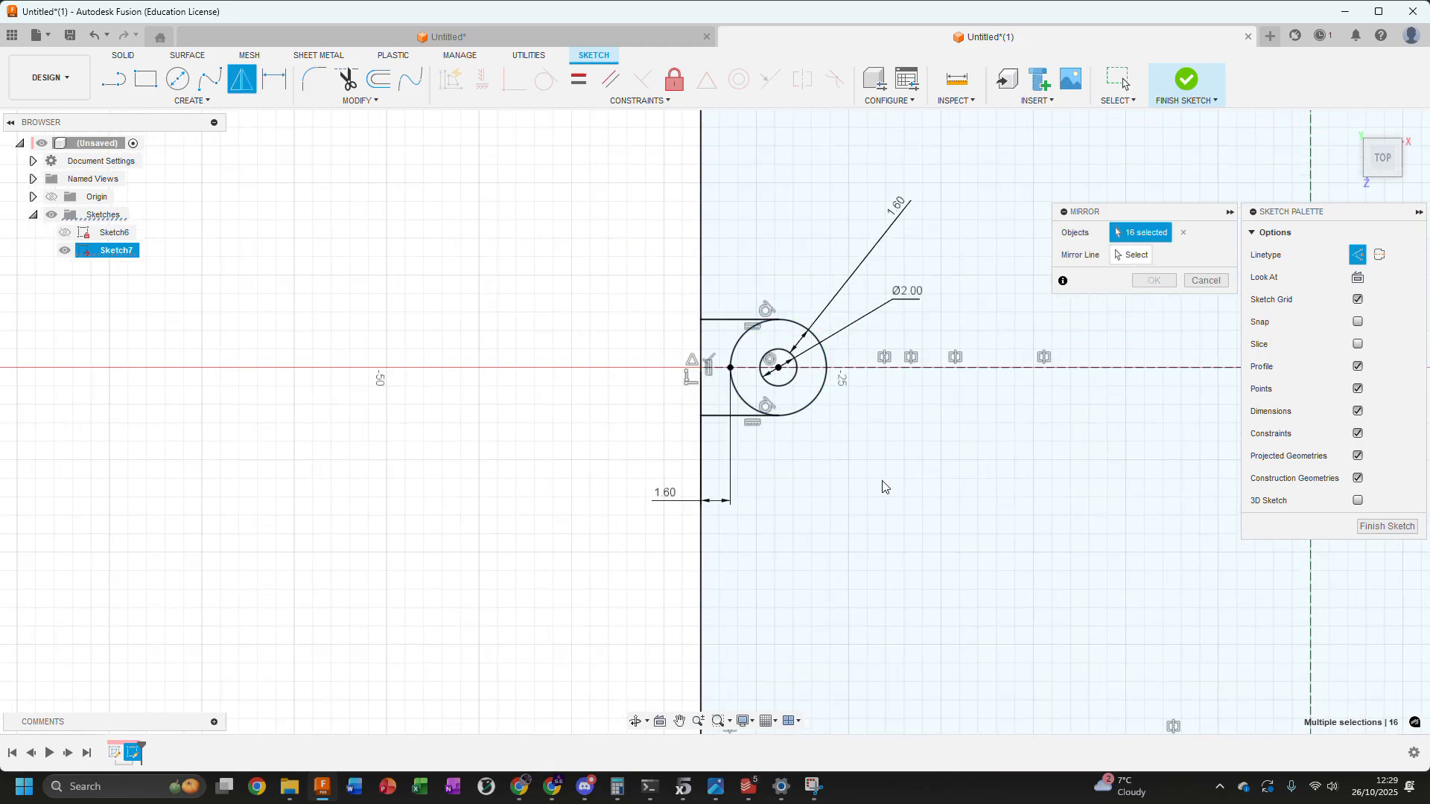
scroll(717, 317, "up", 2)
left_click(765, 335)
left_click(765, 335)
left_click(810, 367)
left_click(745, 469)
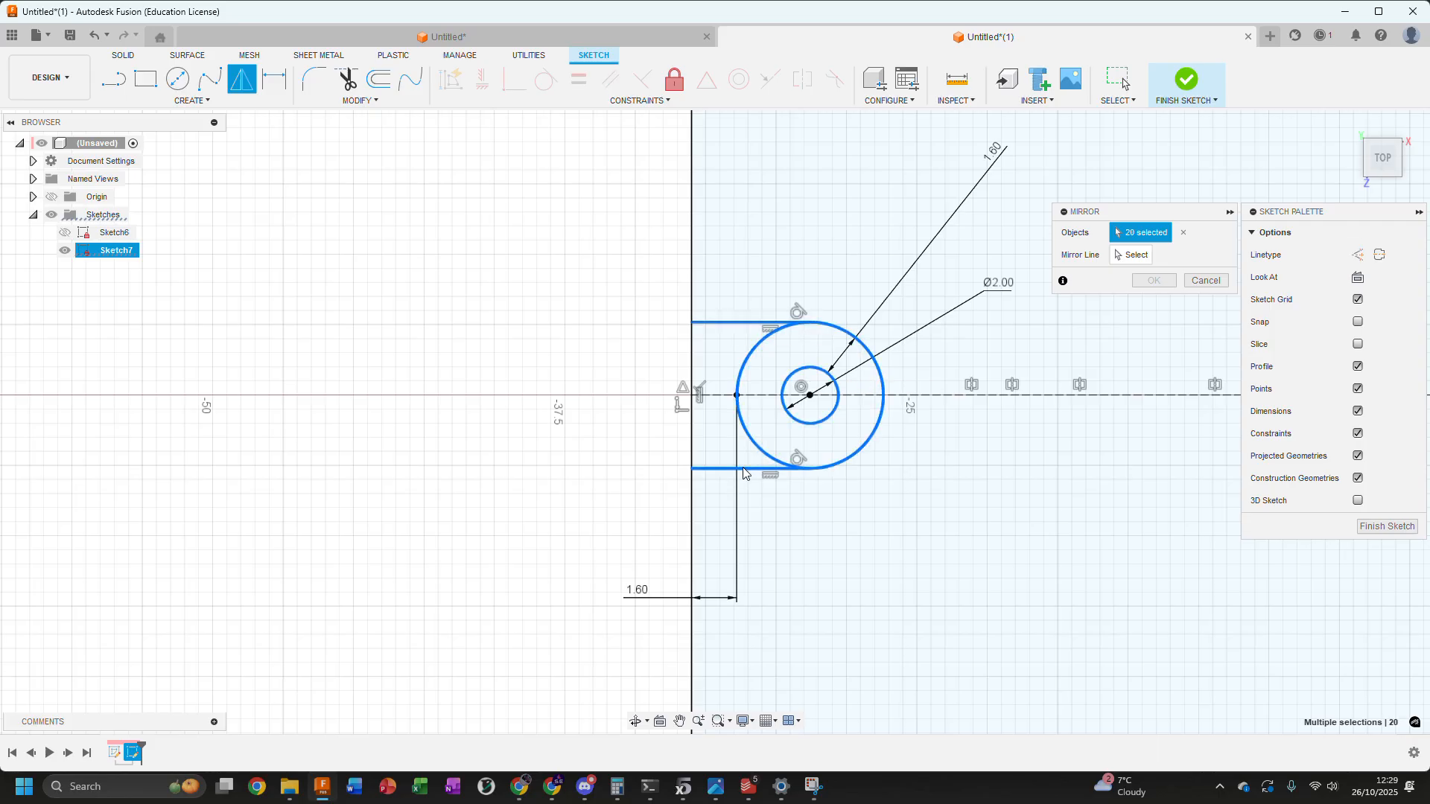
scroll(743, 473, "down", 2)
left_click(1117, 262)
scroll(970, 320, "down", 3)
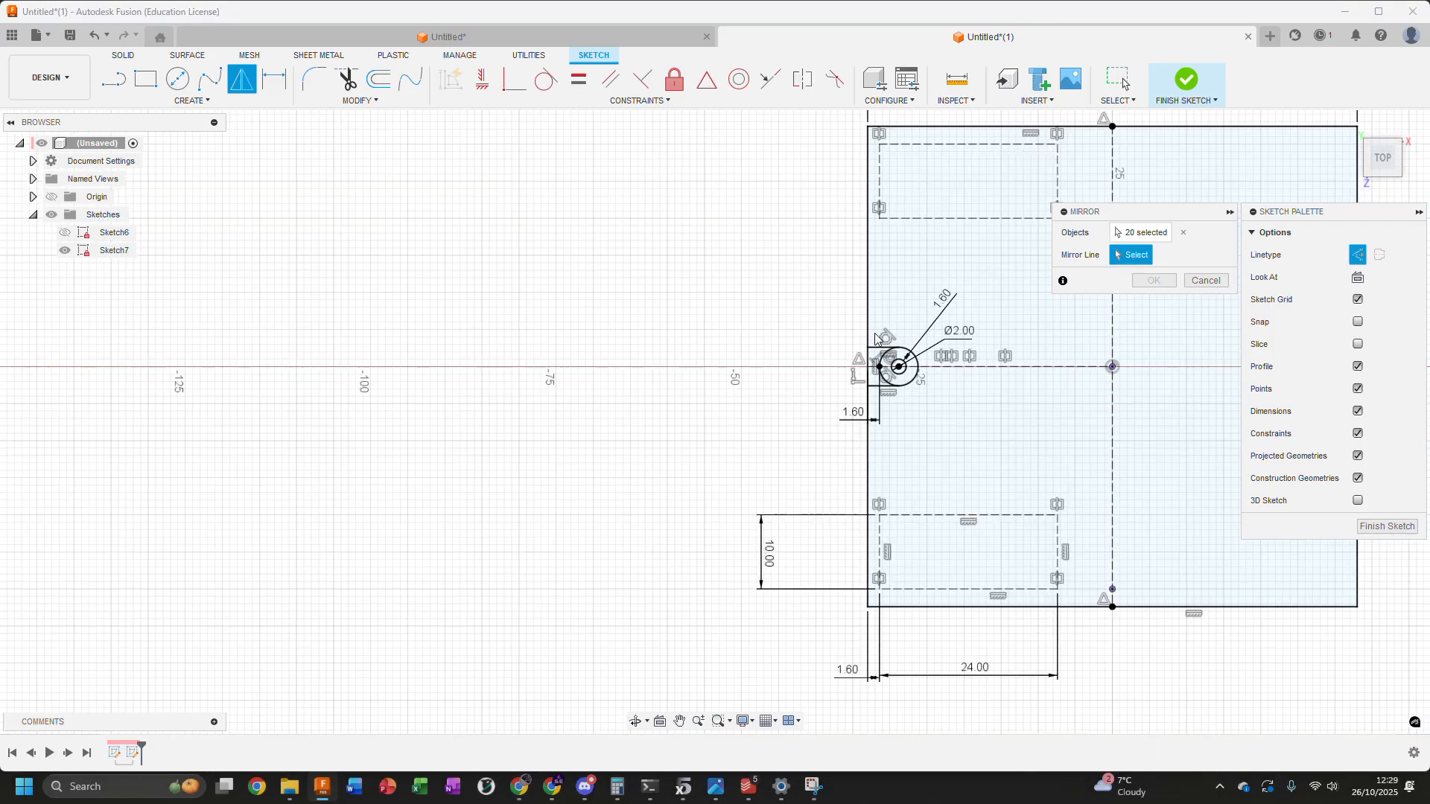
middle_click_drag(1043, 328, 935, 360)
left_click(1005, 344)
middle_click_drag(805, 365, 712, 385)
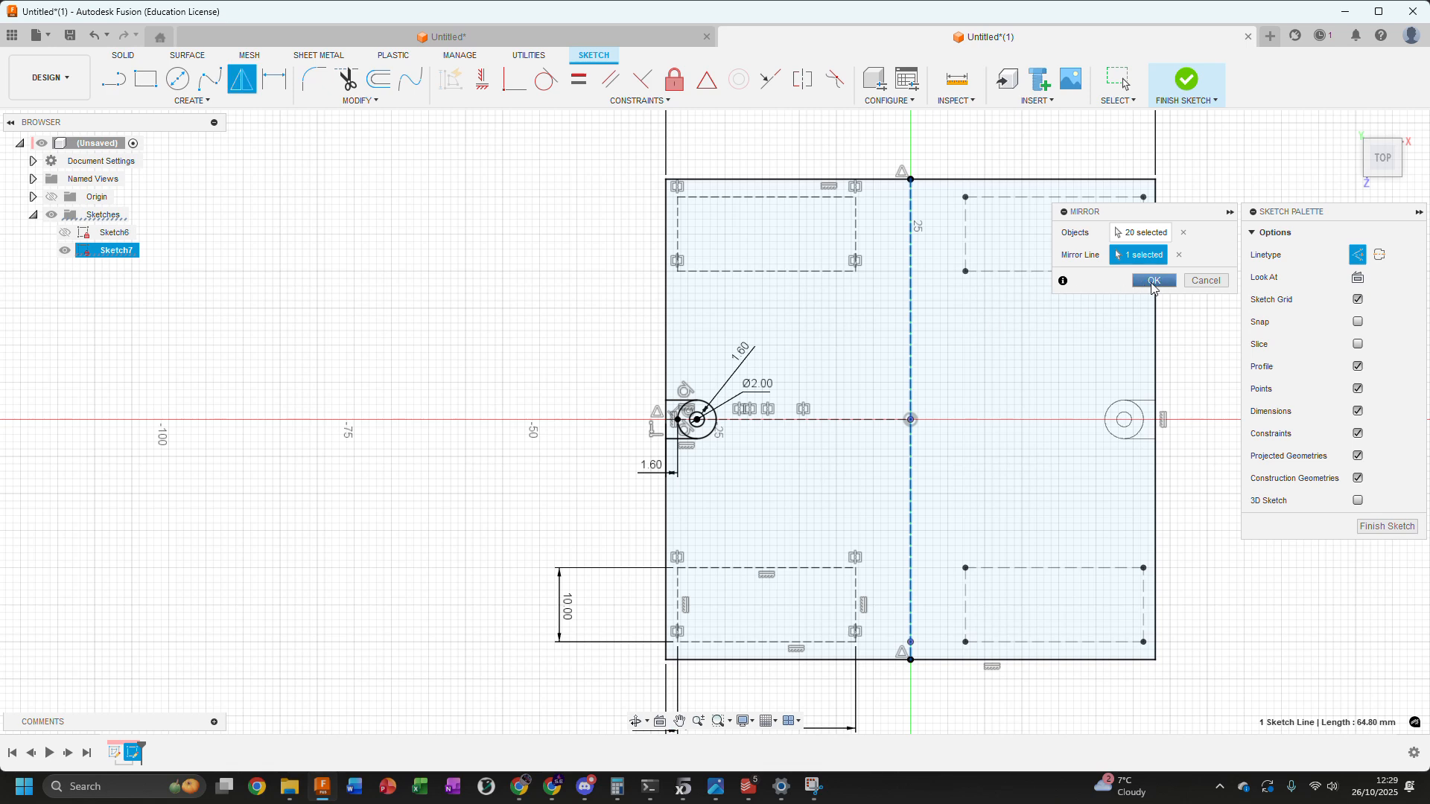
left_click(1154, 280)
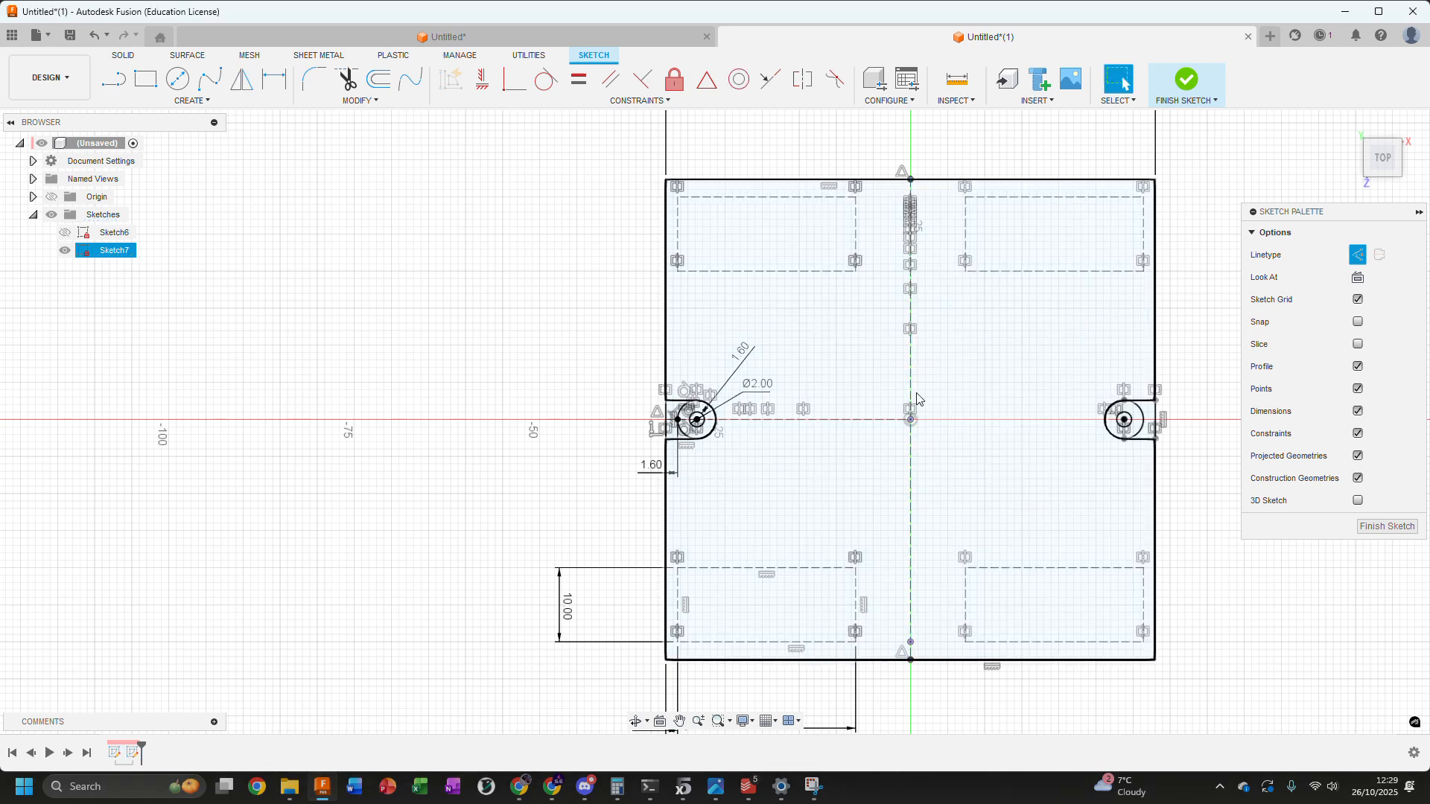
Finish the top-plane sketch and show Sketch6 together with Sketch7 in an angled 3D view
scroll(917, 400, "down", 2)
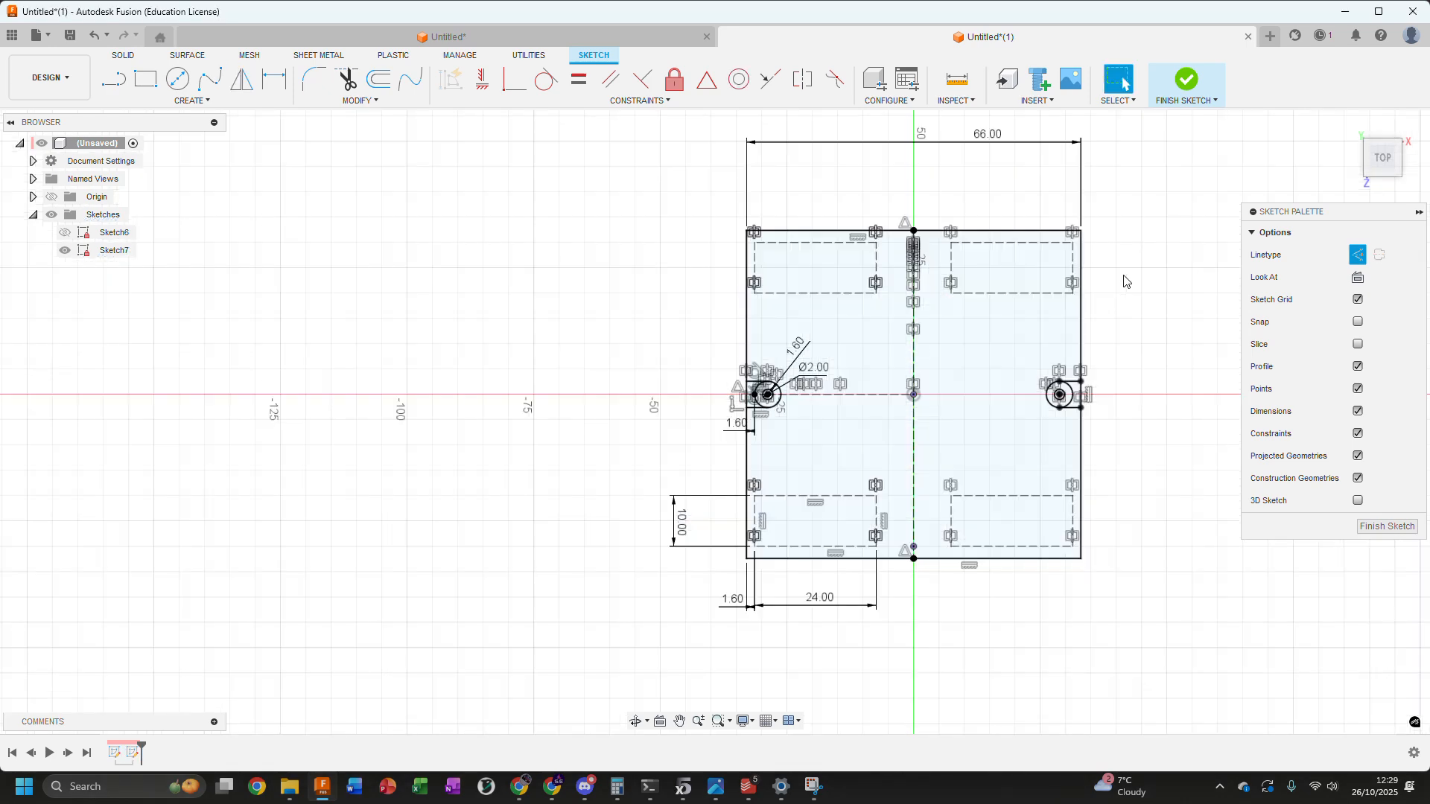
middle_click_drag(1130, 155, 1127, 178)
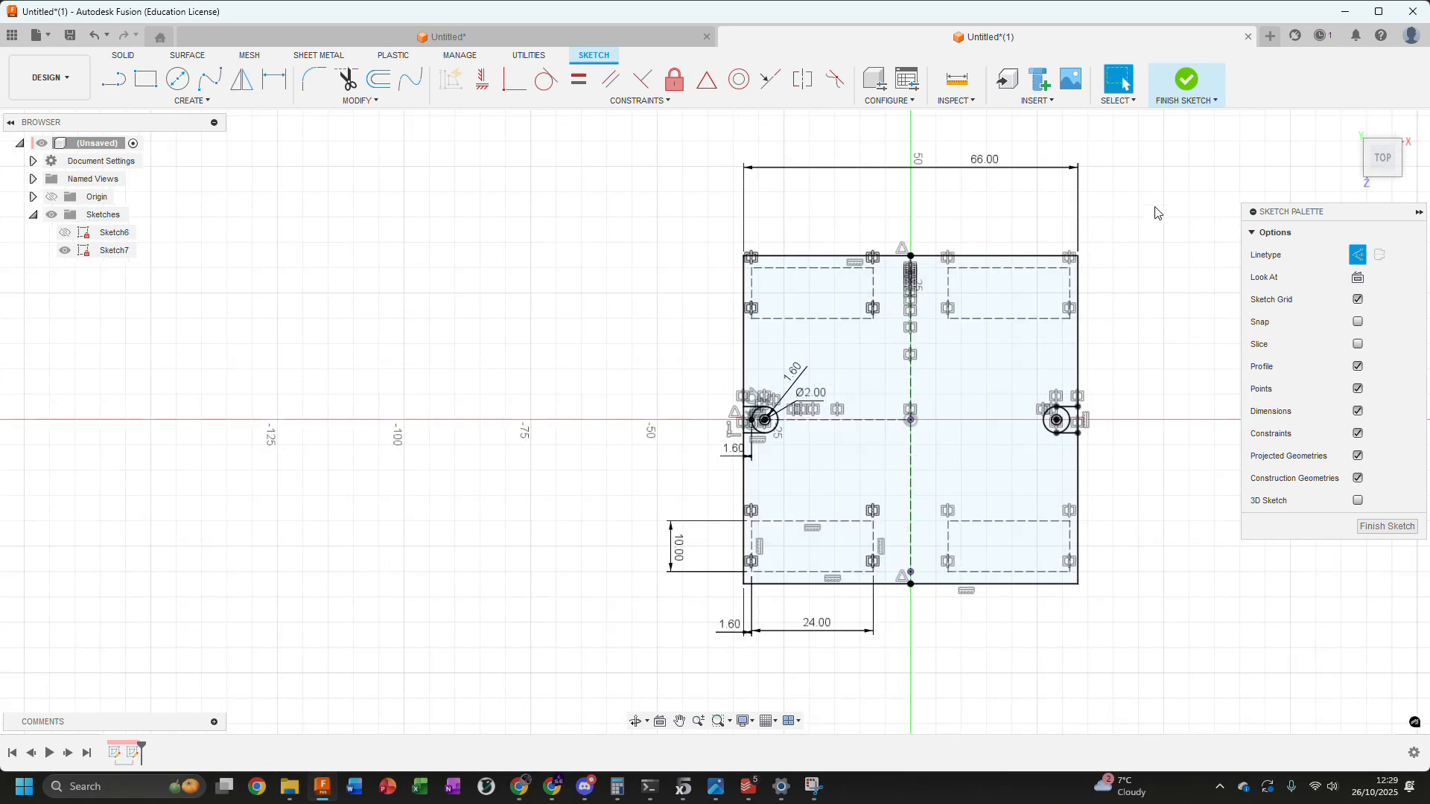
left_click(1187, 78)
middle_click_drag(278, 331, 371, 238, "shift")
middle_click_drag(901, 280, 511, 299, "shift")
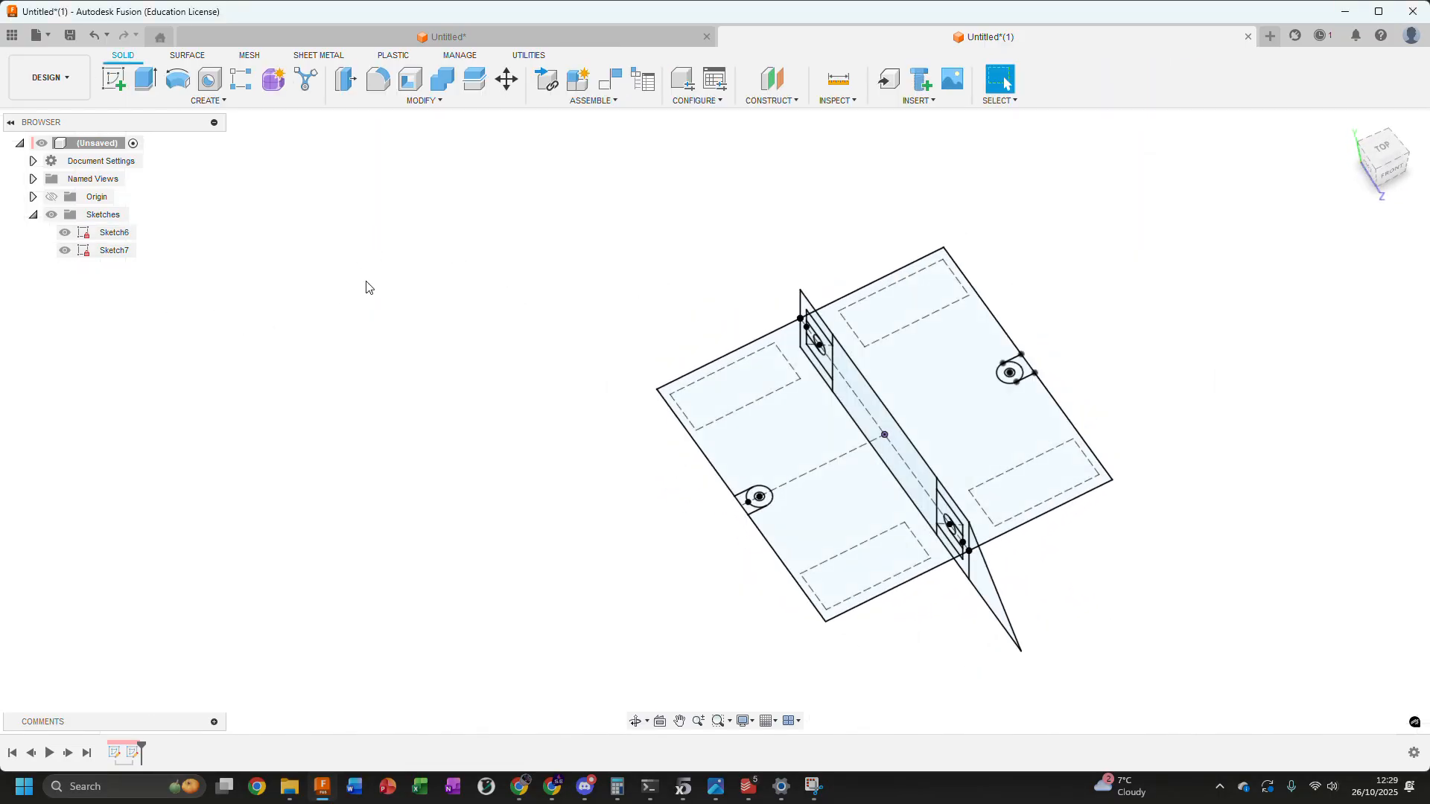
left_click(64, 239)
left_click(271, 232)
Toggle the visibility of Sketch6 and Sketch7 off and on again, collapsing and re-expanding the Sketches folder in between
left_click(65, 232)
left_click(64, 250)
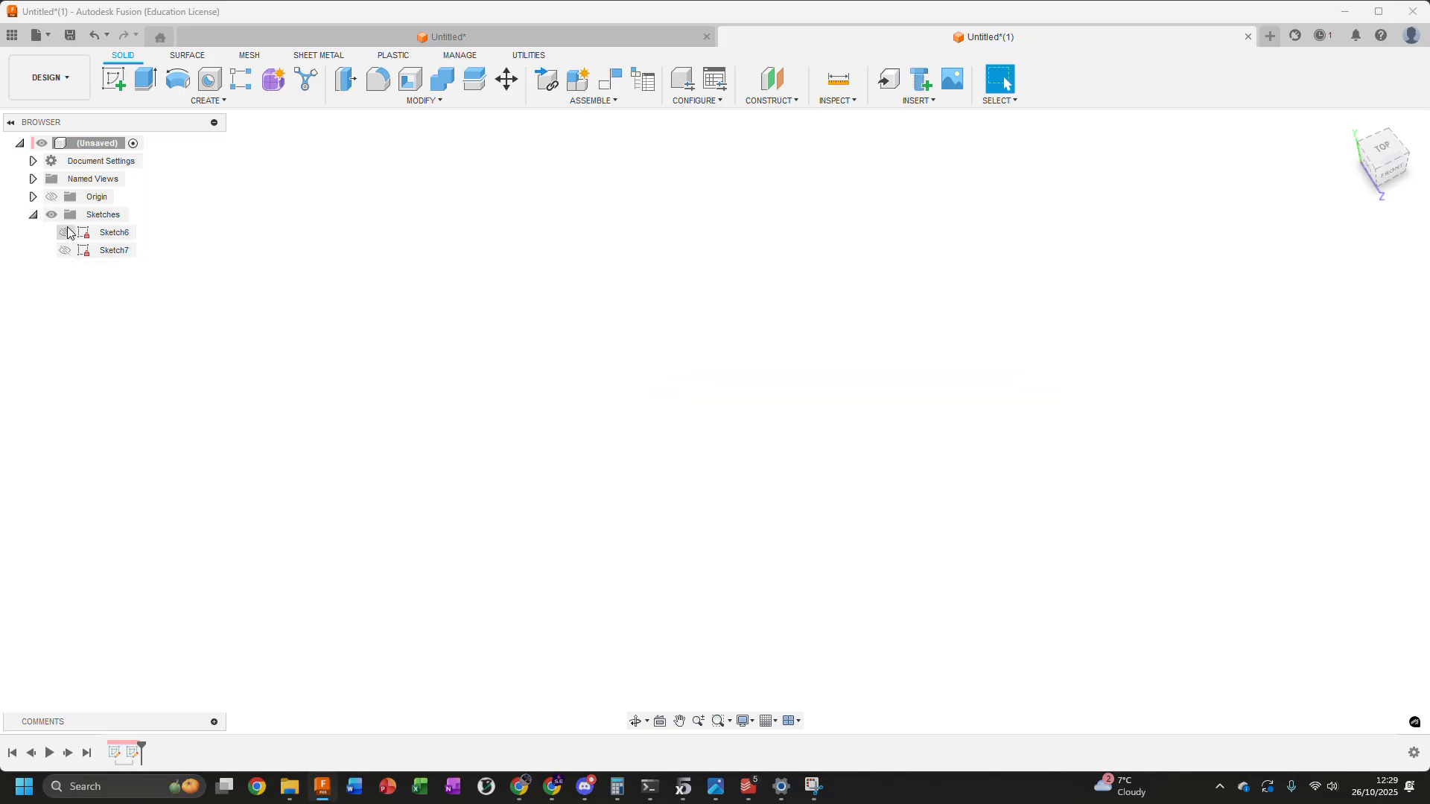
left_click(33, 216)
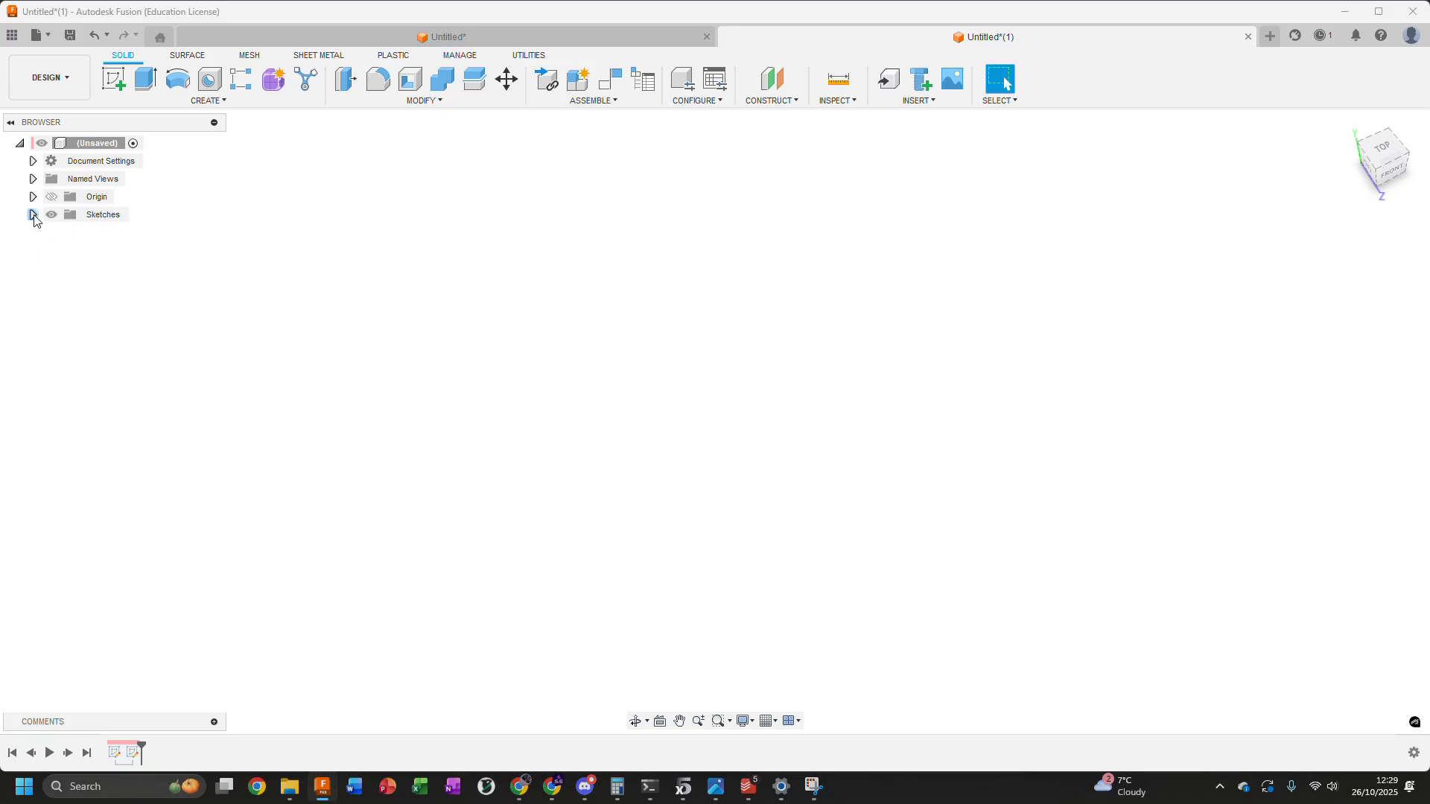
left_click(34, 215)
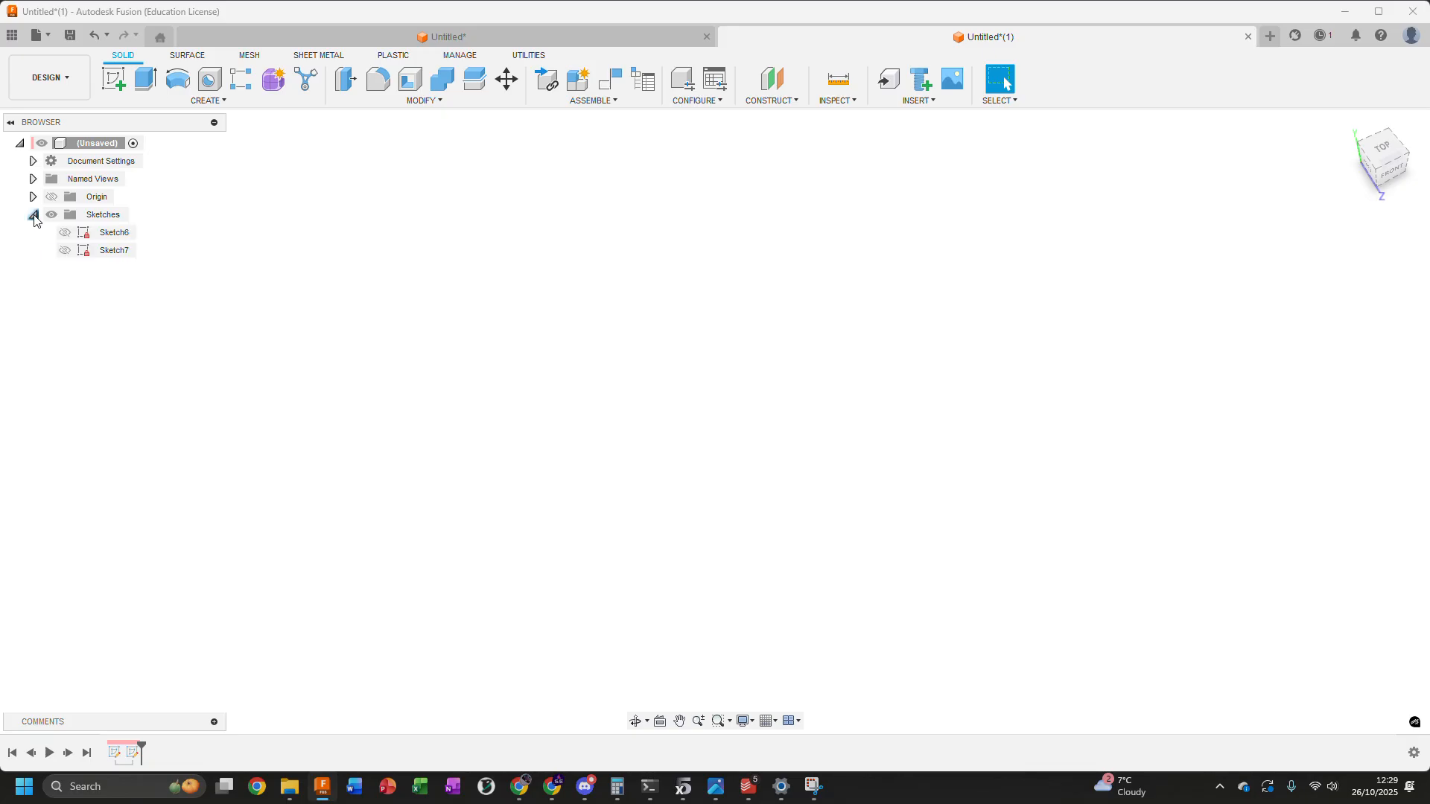
left_click(65, 232)
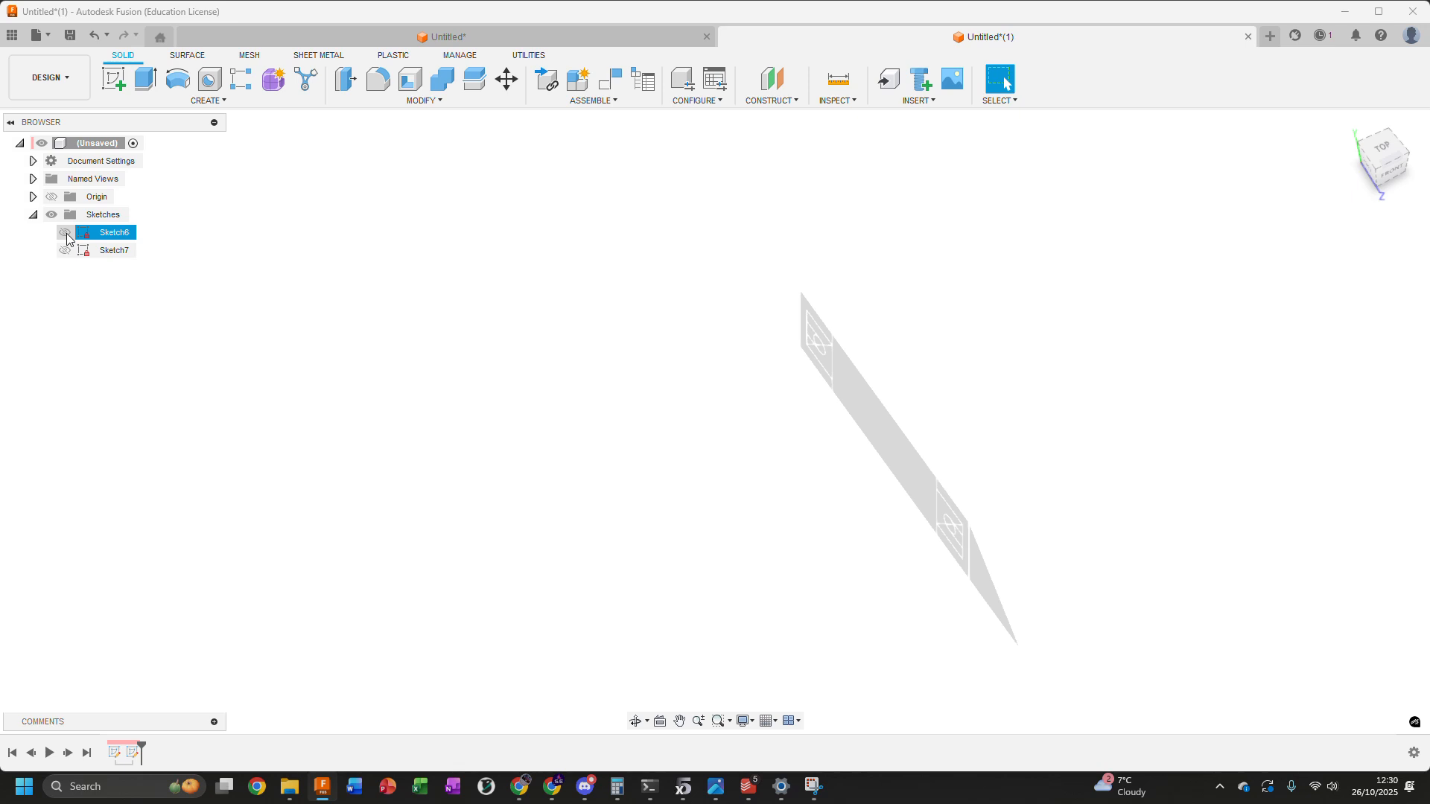
left_click(67, 235)
left_click(67, 250)
left_click(66, 236)
left_click(67, 249)
left_click(67, 235)
left_click(65, 250)
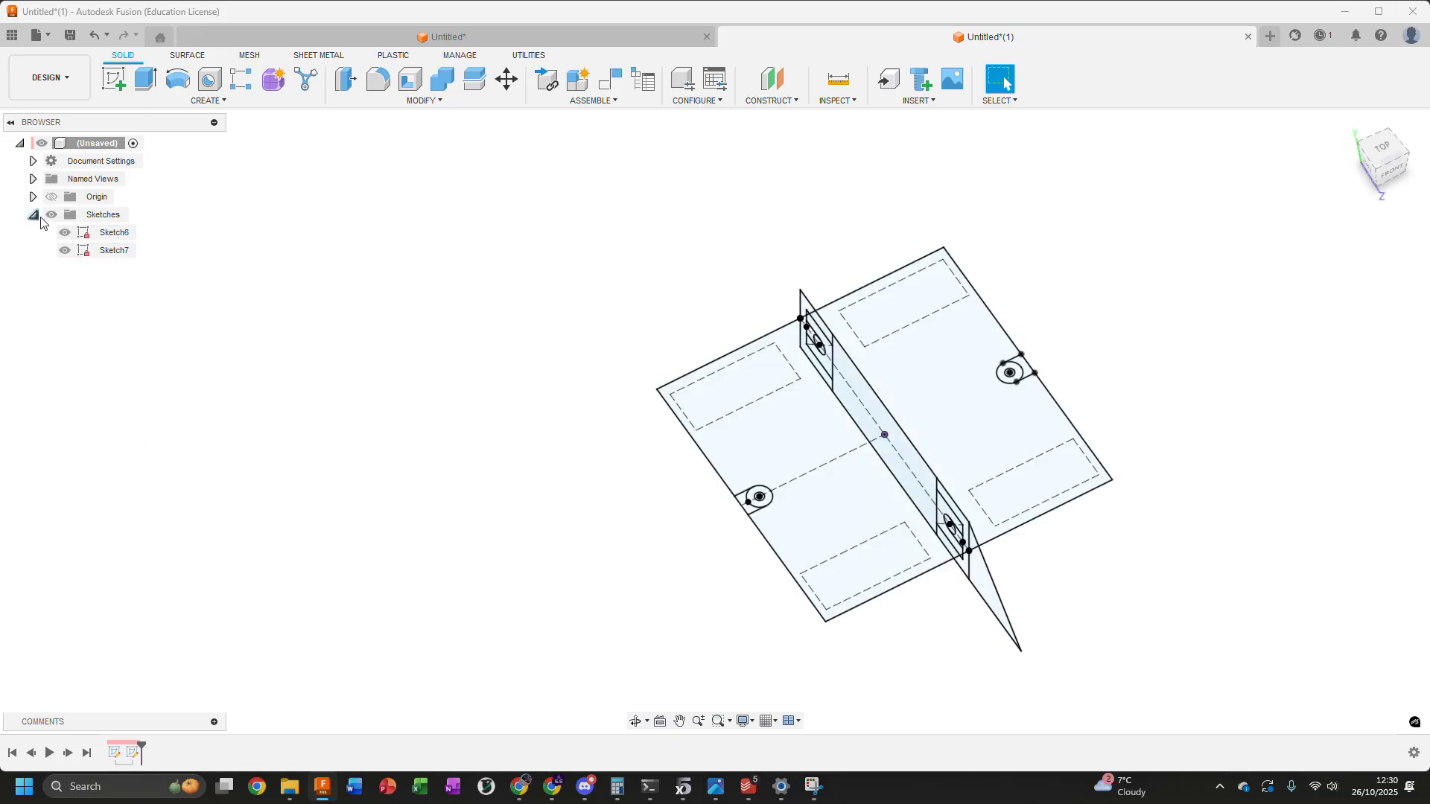
Extrude the large middle profile of the upright Sketch6 by -13 mm as a new body, leaving the command open
middle_click_drag(580, 475, 657, 326, "shift")
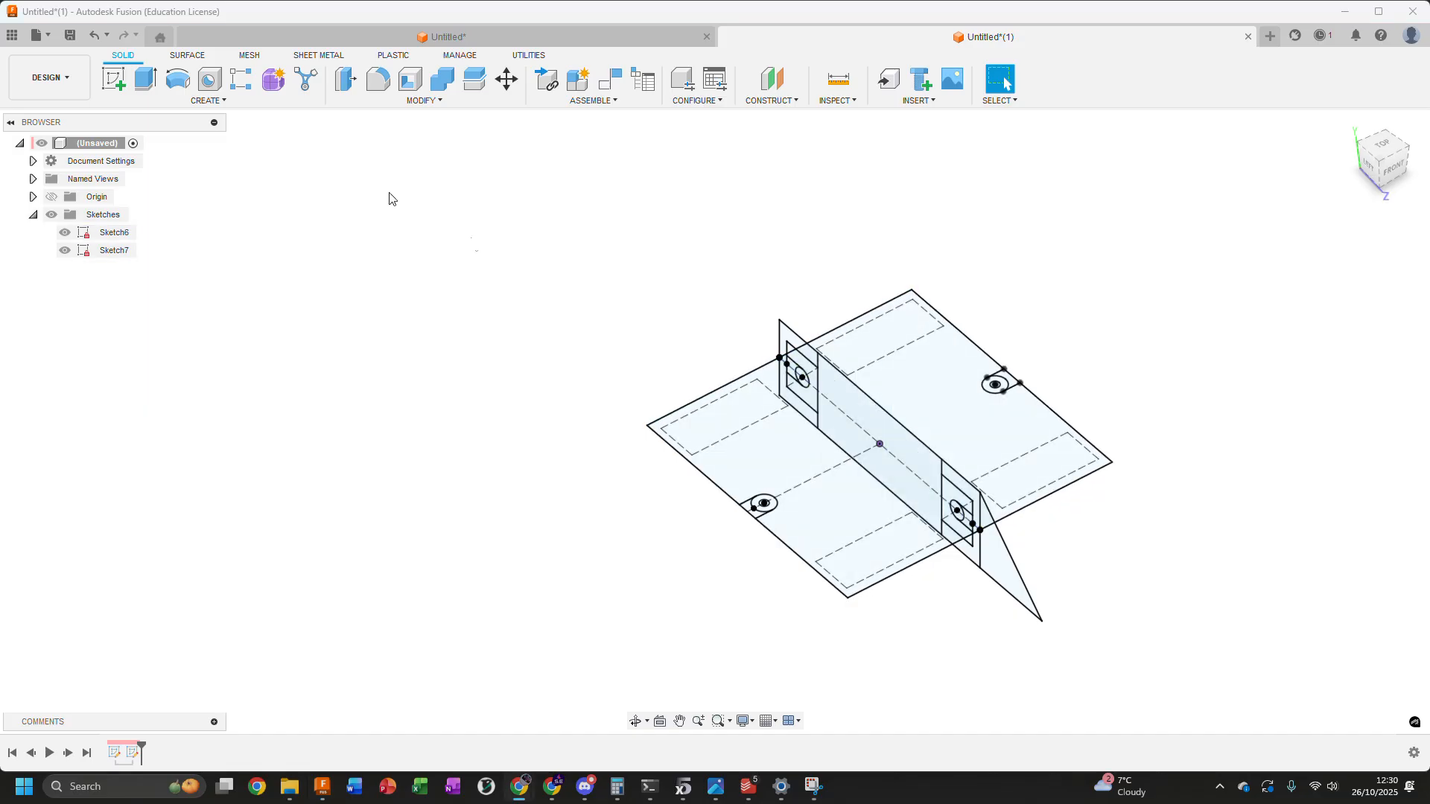
left_click(144, 80)
scroll(873, 414, "up", 3)
left_click(873, 416)
scroll(861, 417, "down", 3)
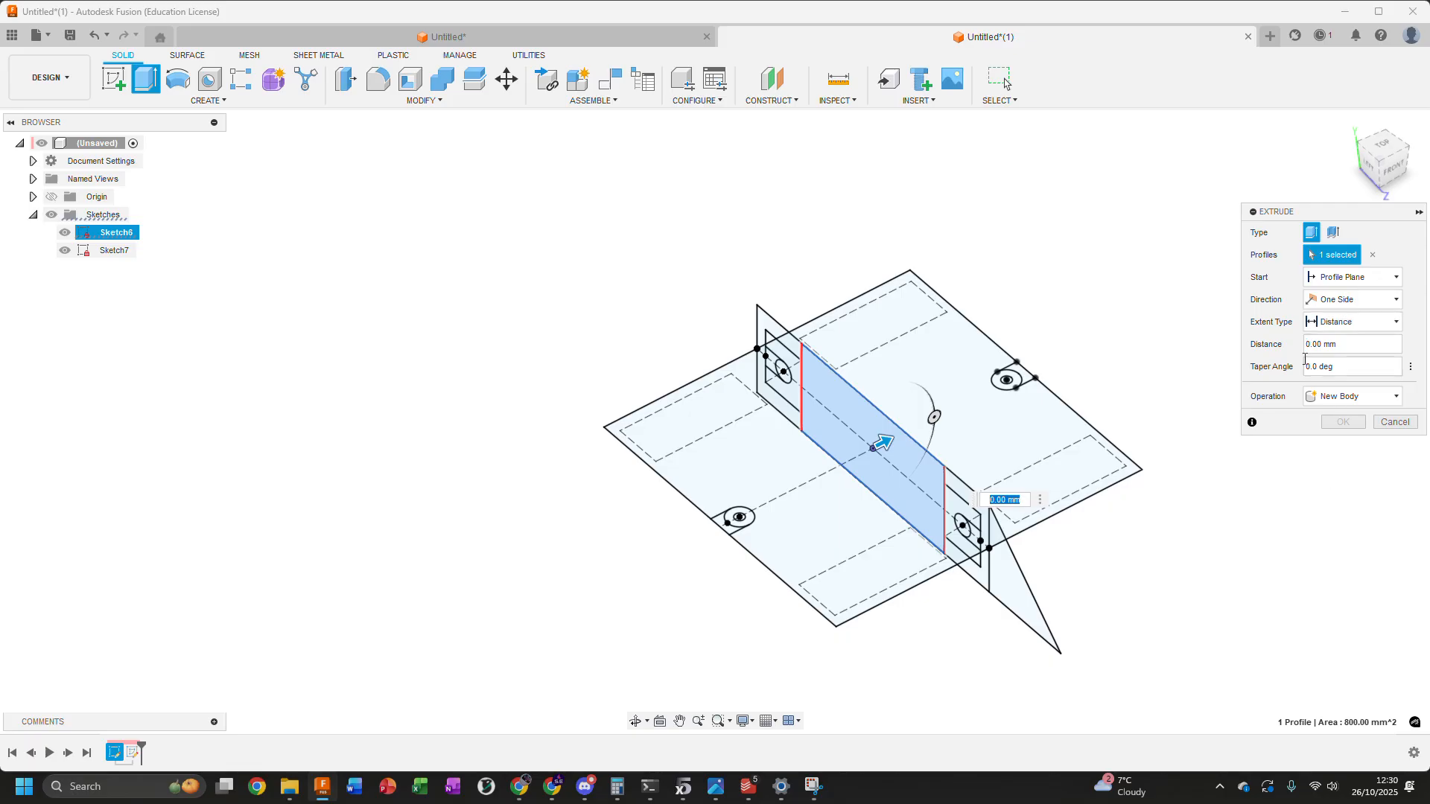
left_click_drag(886, 444, 802, 485)
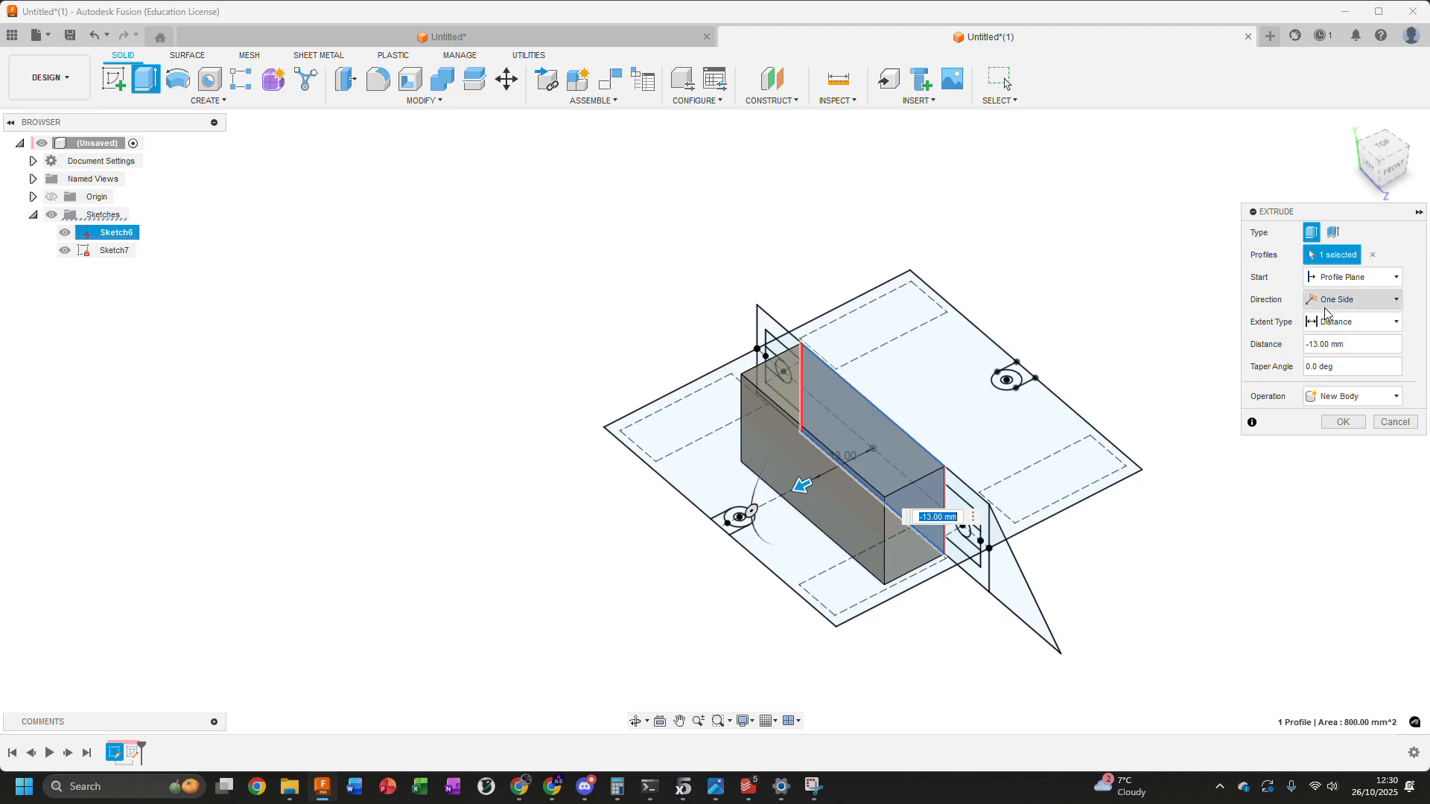
middle_click_drag(712, 561, 668, 563, "shift")
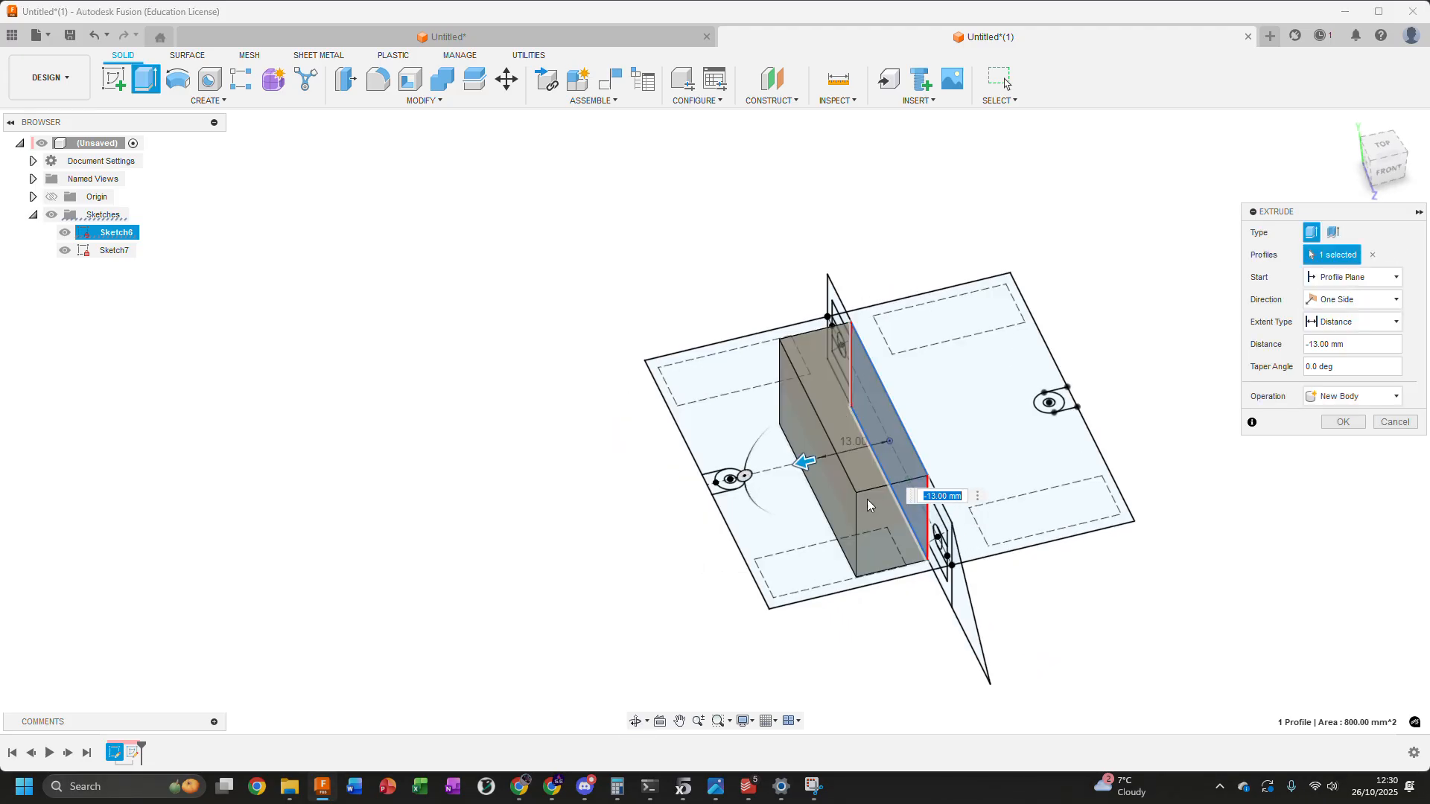
scroll(730, 425, "up", 2)
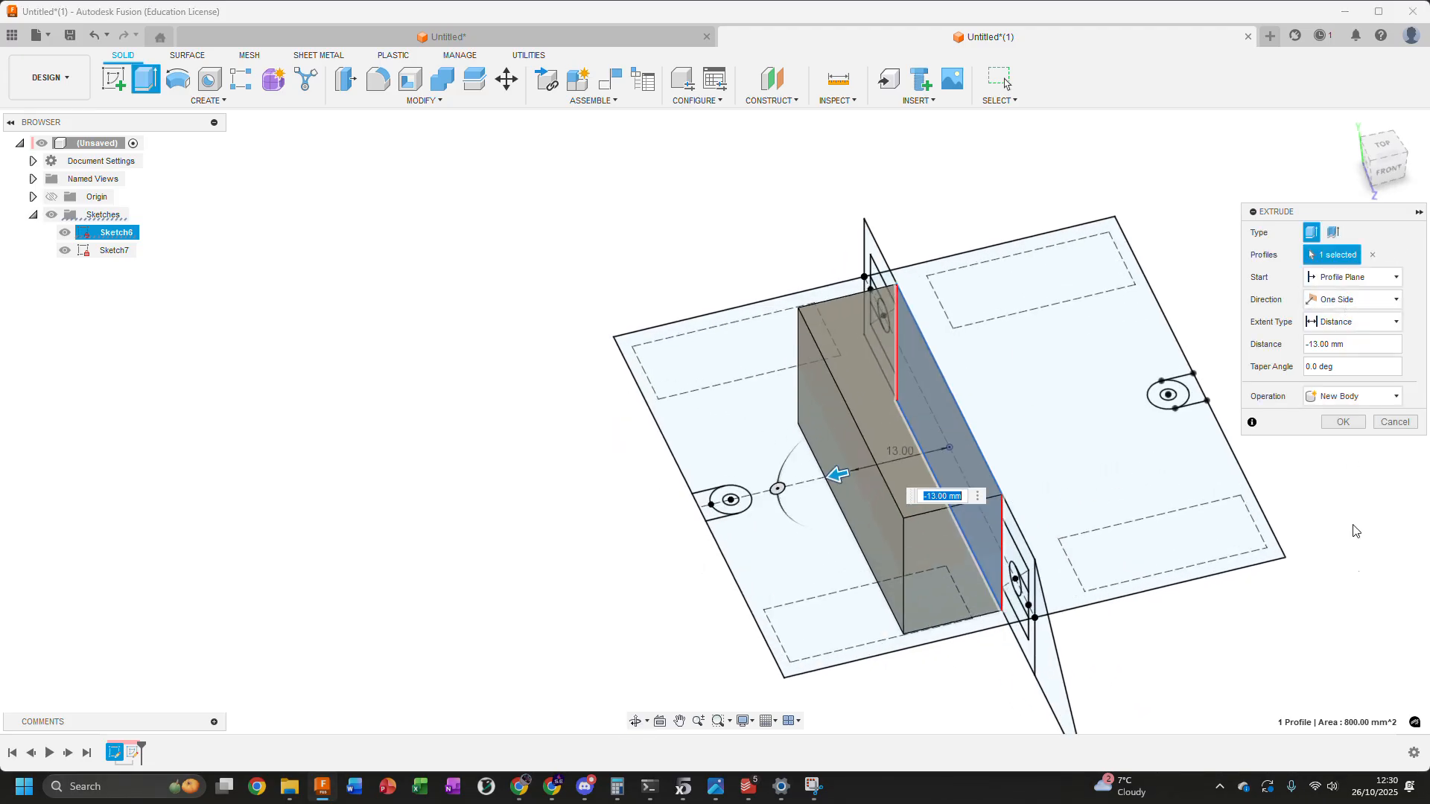
Set the extrusion's extent type to To Object and pick the front-left corner point of the top-plane rectangle
left_click(1329, 329)
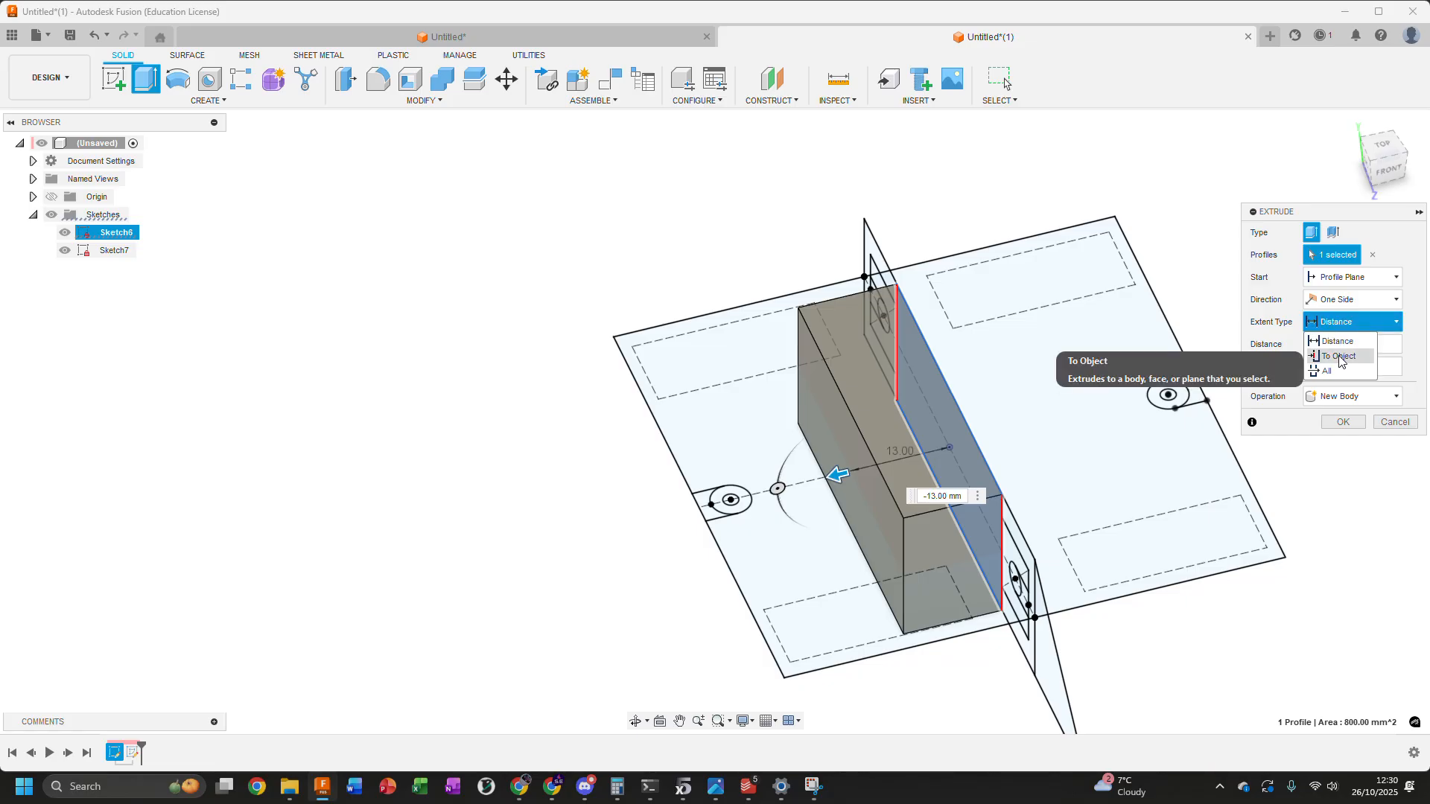
left_click(1338, 357)
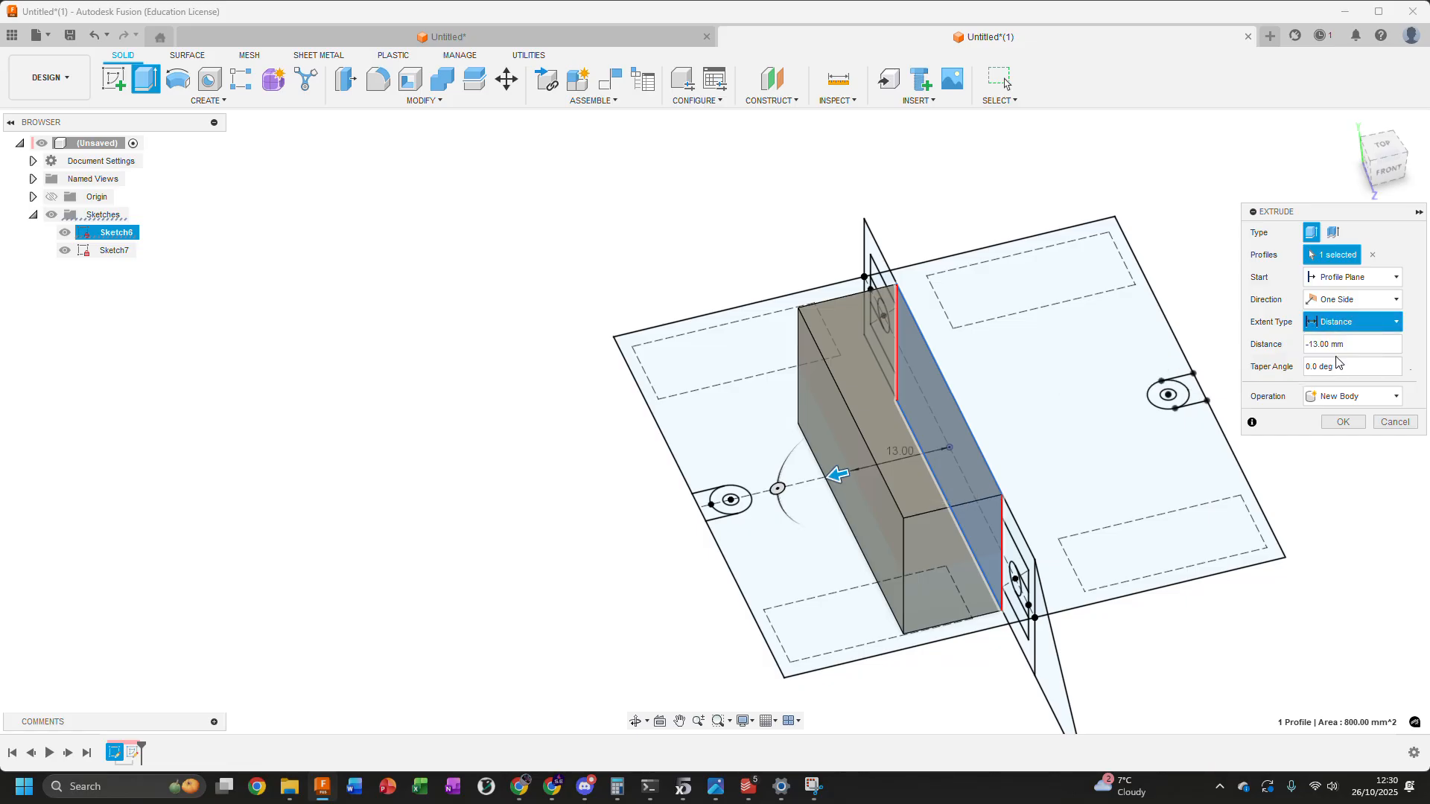
left_click(784, 678)
mouse_move(788, 686)
middle_mouse_down("shift")
mouse_move(692, 566)
mouse_move(596, 376)
mouse_move(614, 336)
mouse_move(700, 586)
middle_mouse_up("shift")
left_click(1386, 167)
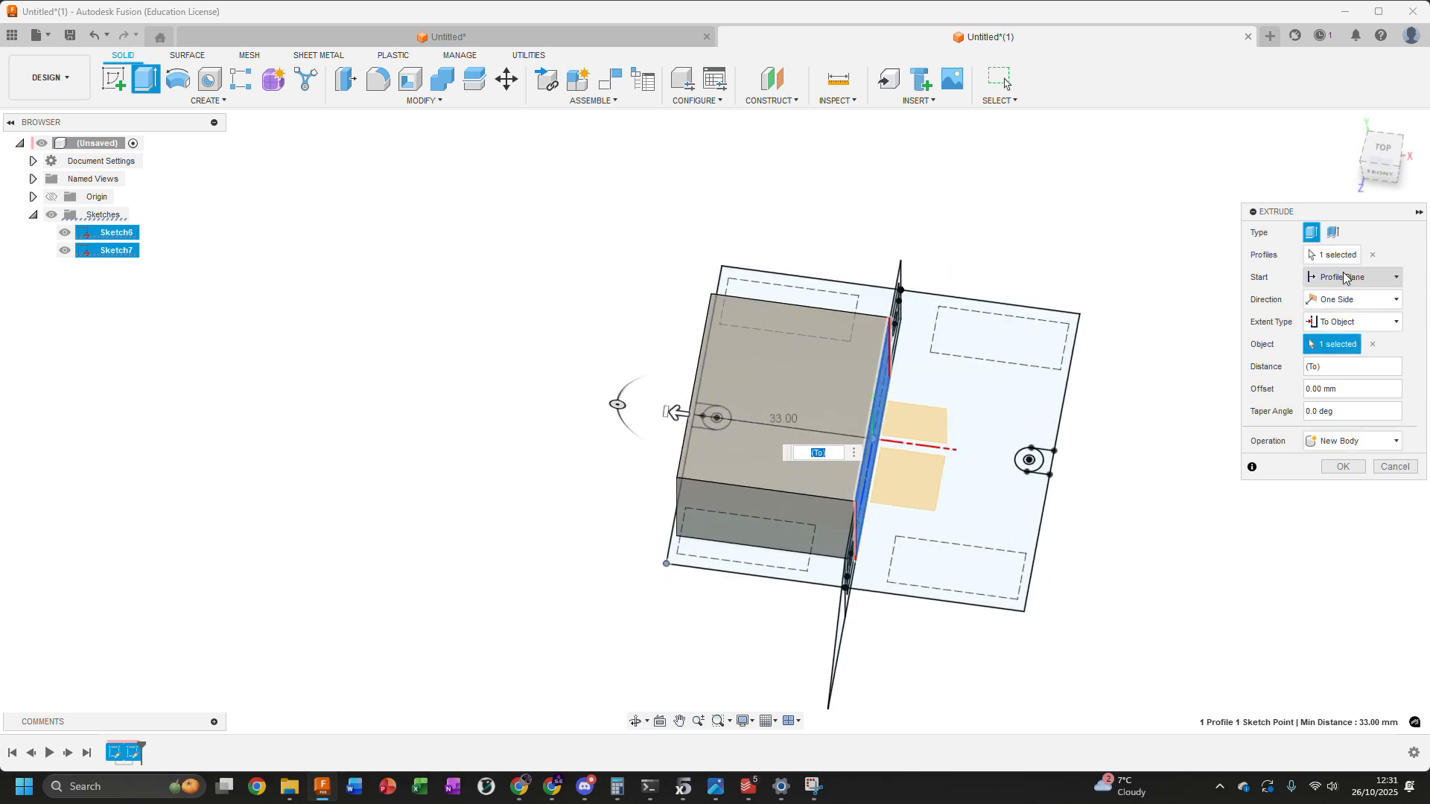
Make the extrusion symmetric by a distance of -33 mm on each side and create it as a new body
left_click(1338, 279)
left_click(1338, 279)
left_click(1334, 305)
left_click(1340, 333)
middle_click_drag(1017, 285, 1084, 268, "shift")
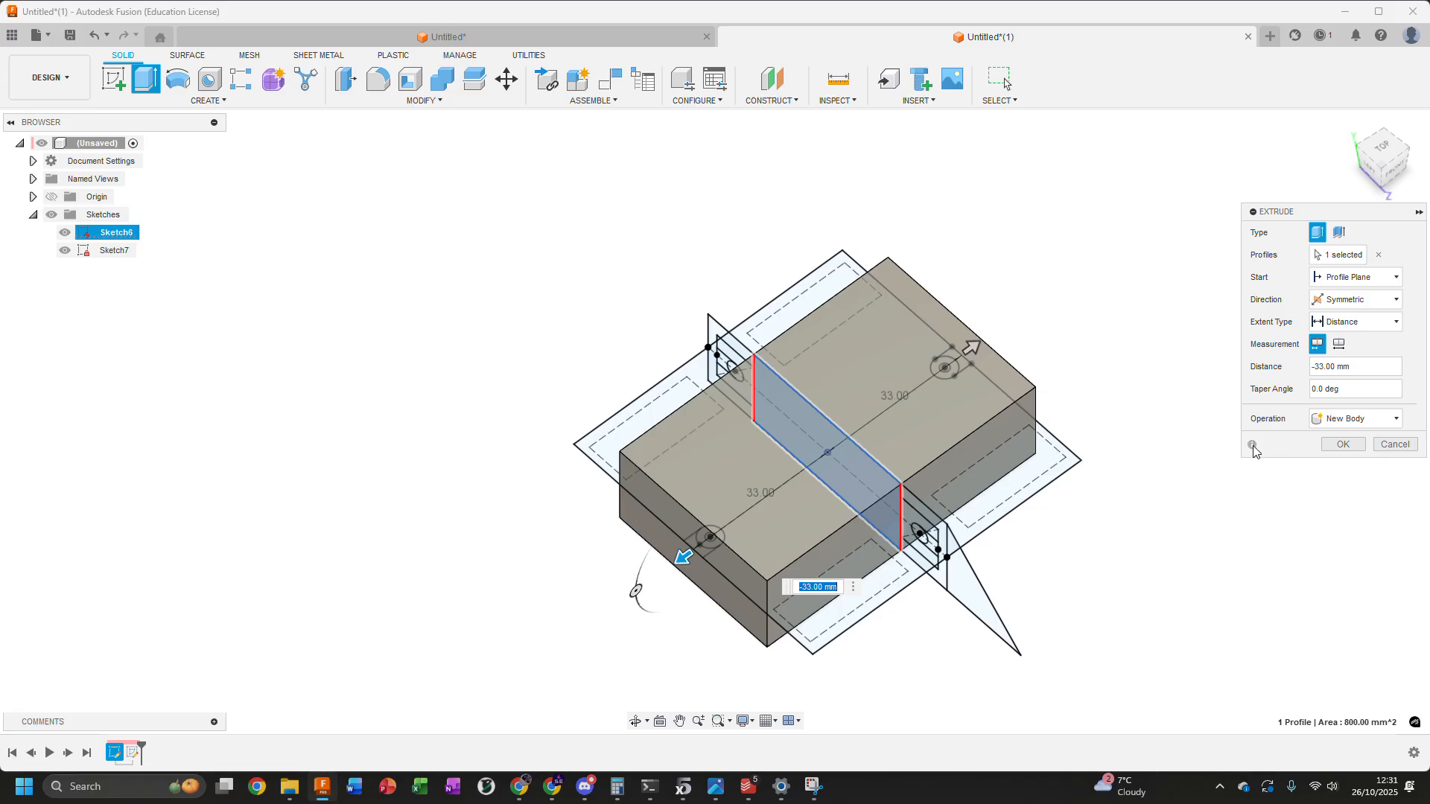
left_click(1343, 444)
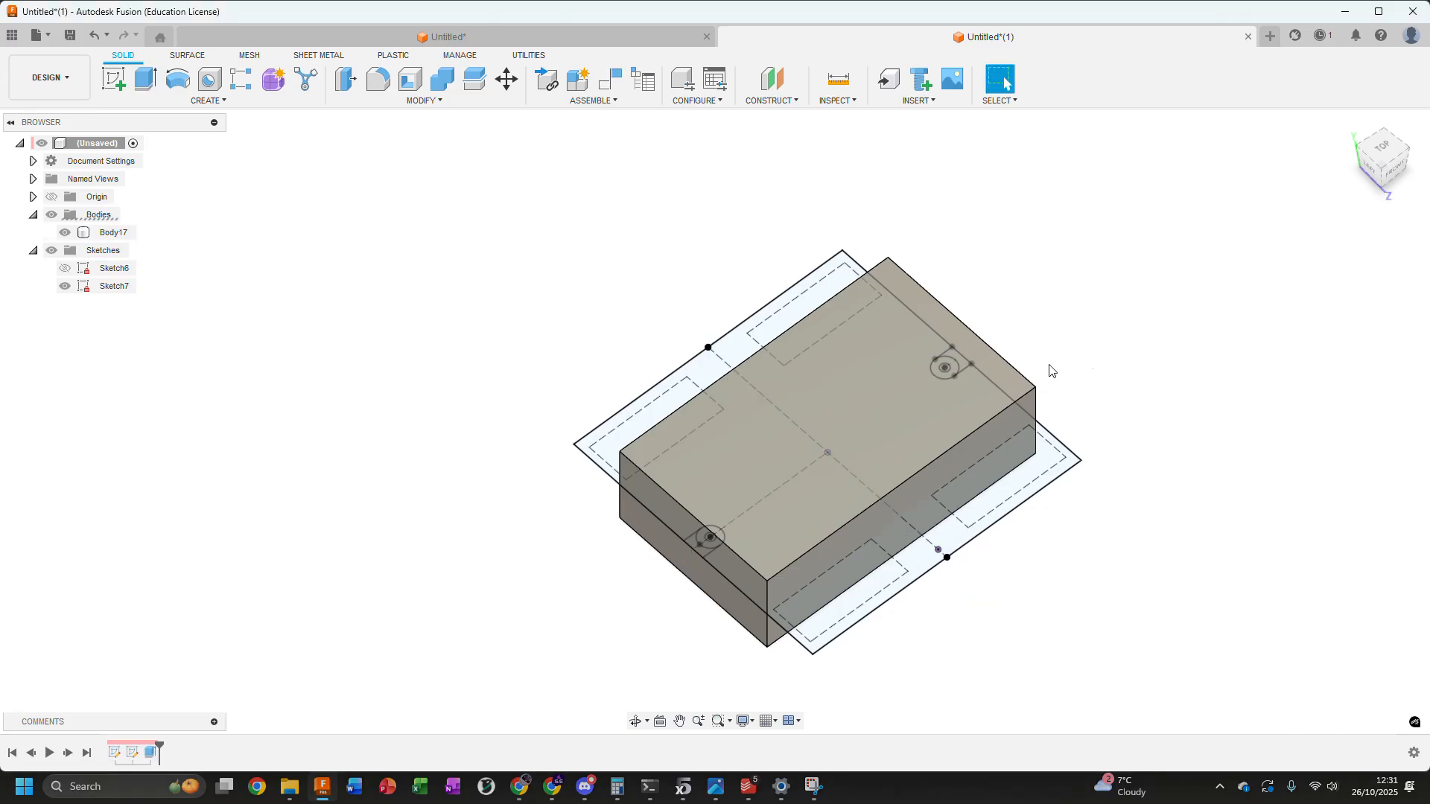
Hide Sketch7 so that only the extruded body is shown
middle_click_drag(658, 313, 636, 276, "shift")
left_click(64, 286)
middle_click_drag(421, 260, 467, 248, "shift")
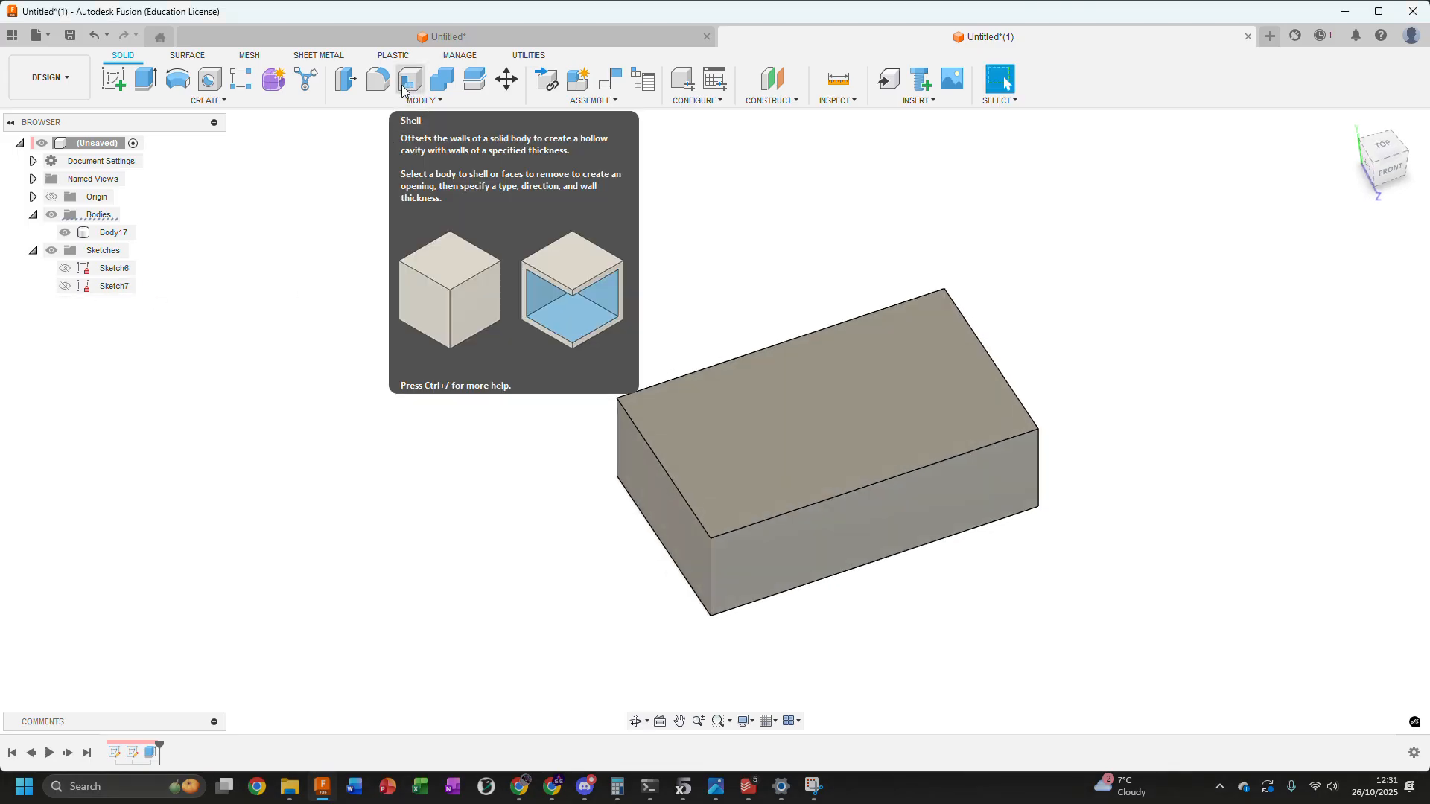
Shell the block inward with a 1.6 mm thickness, removing its top face and both long side faces
left_click(409, 79)
left_click(880, 533)
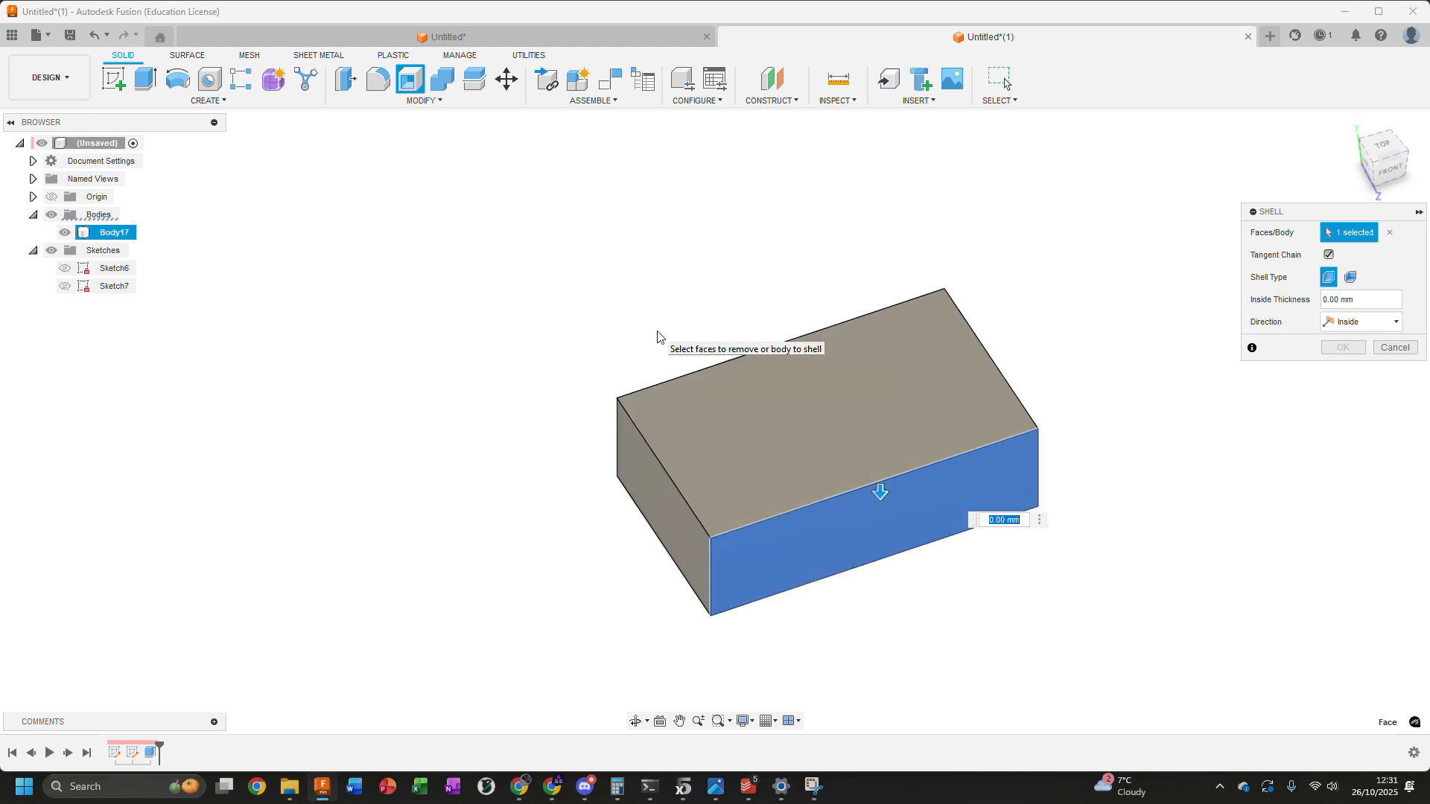
middle_click_drag(533, 273, 630, 298, "shift")
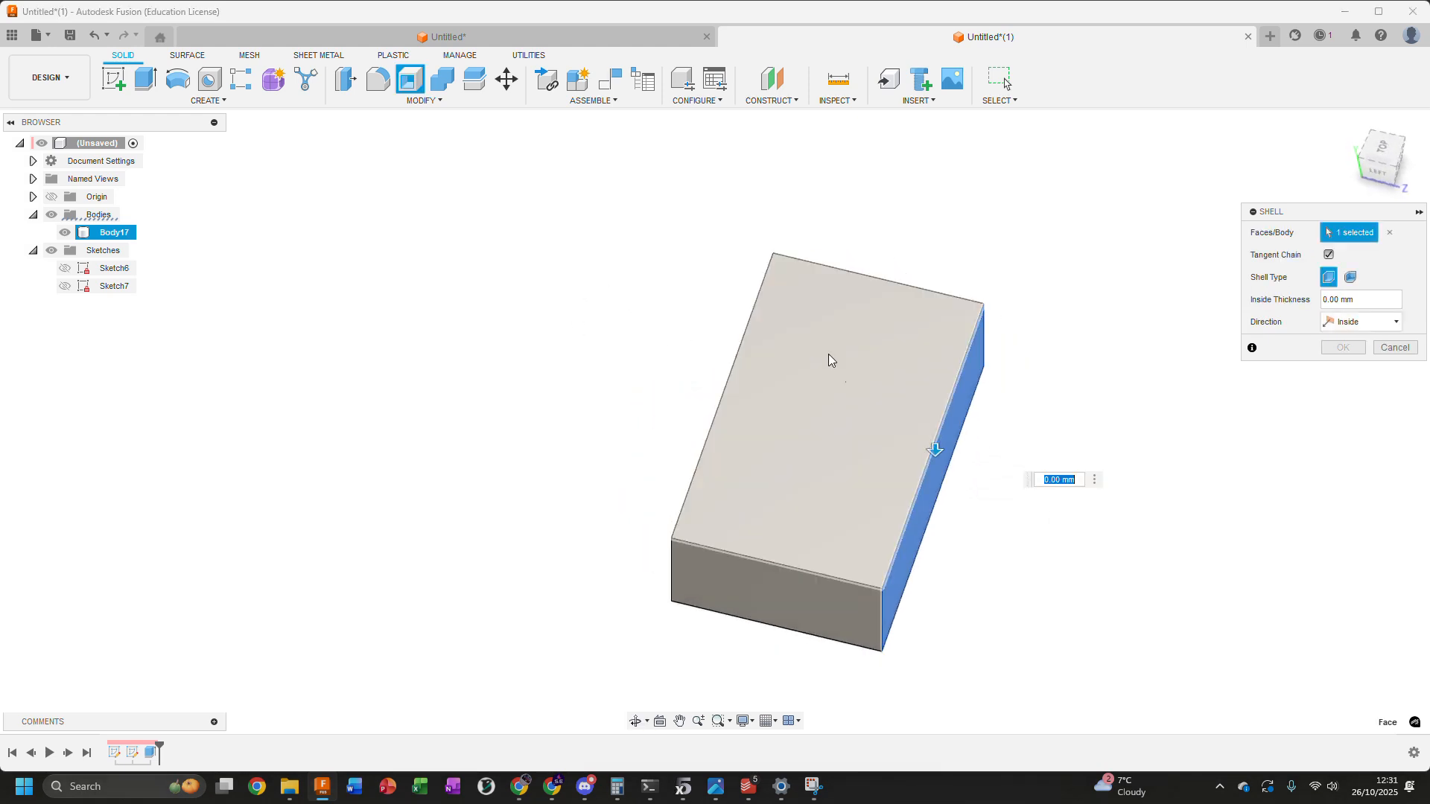
left_click(856, 387)
middle_click_drag(524, 362, 493, 357, "shift")
left_click(704, 445)
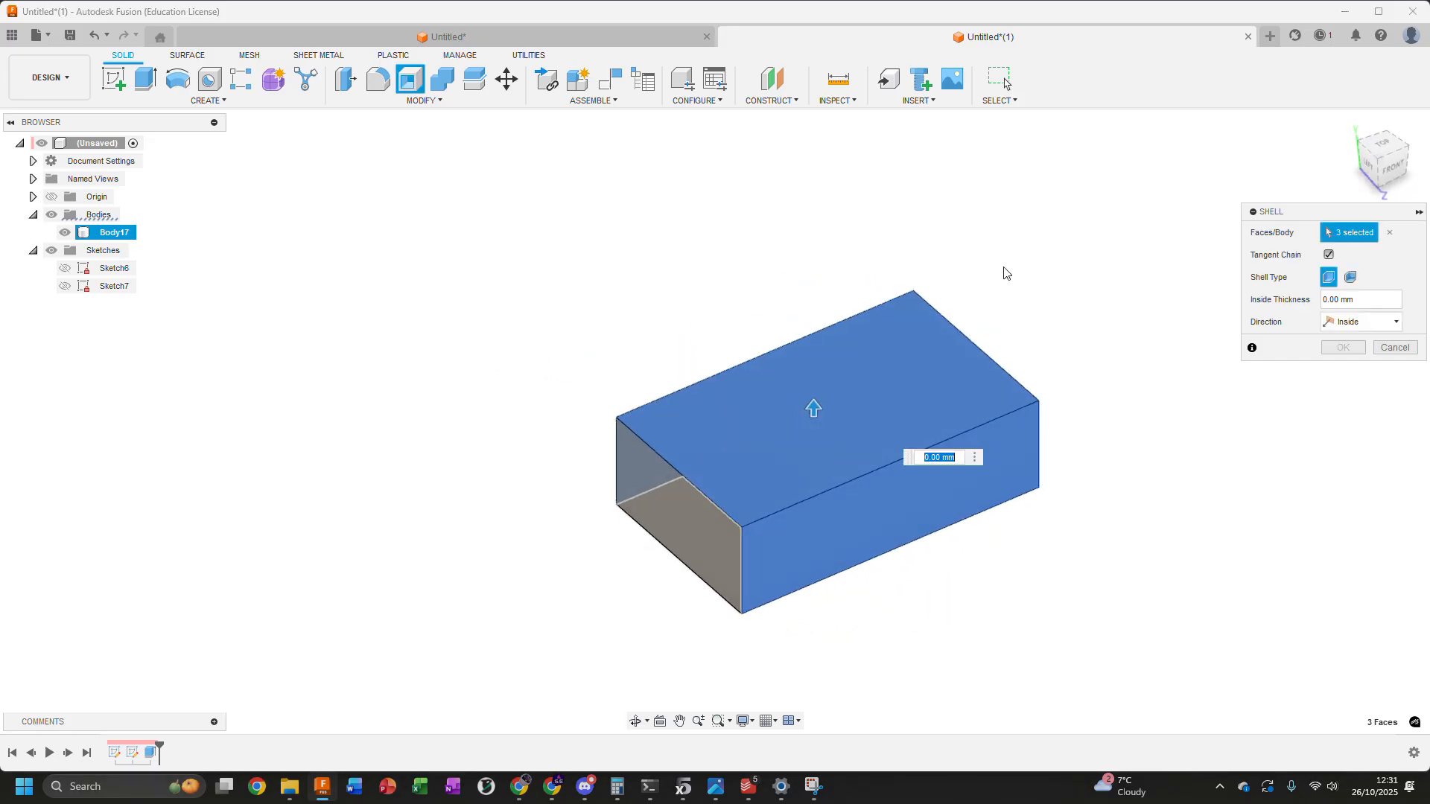
type("1.6")
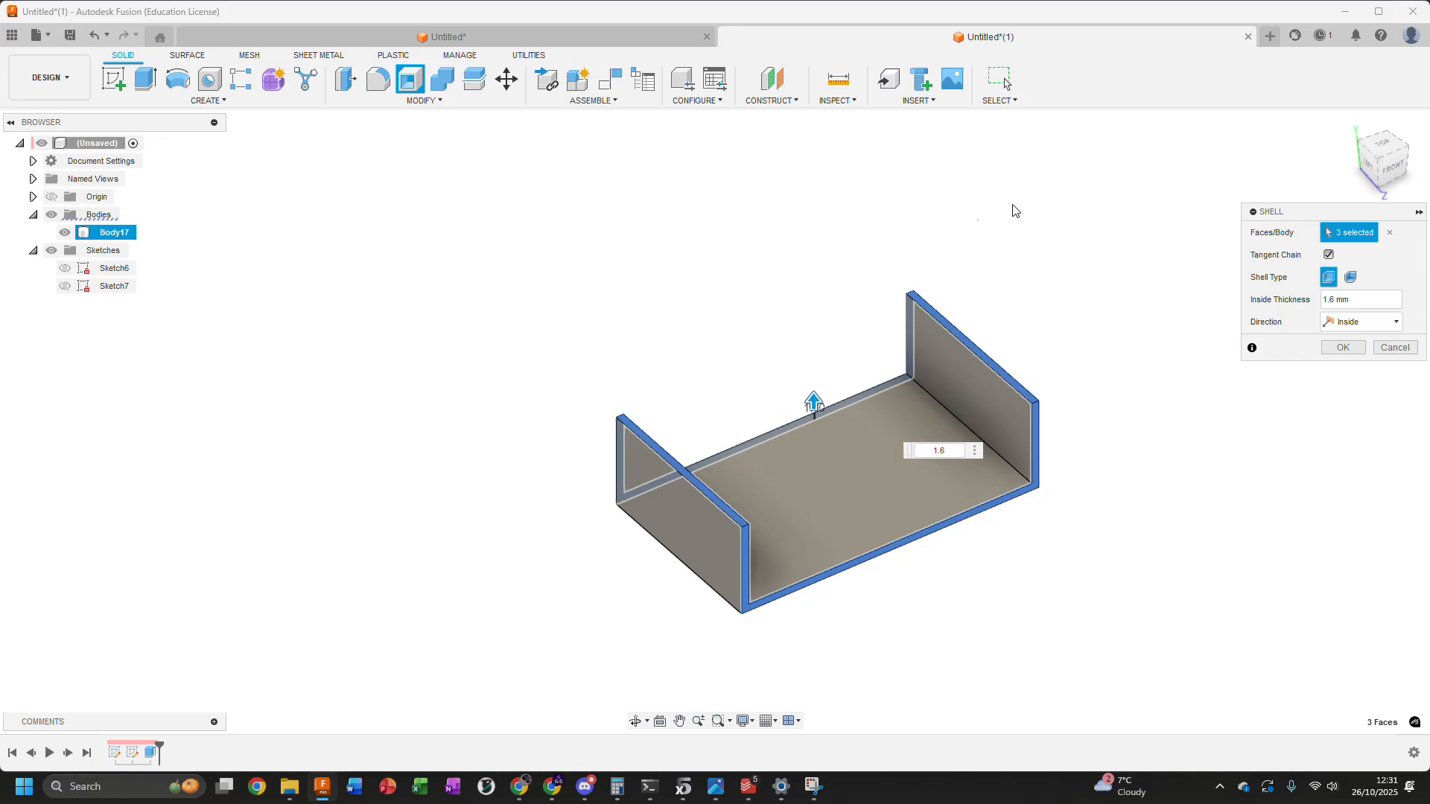
left_click(1343, 347)
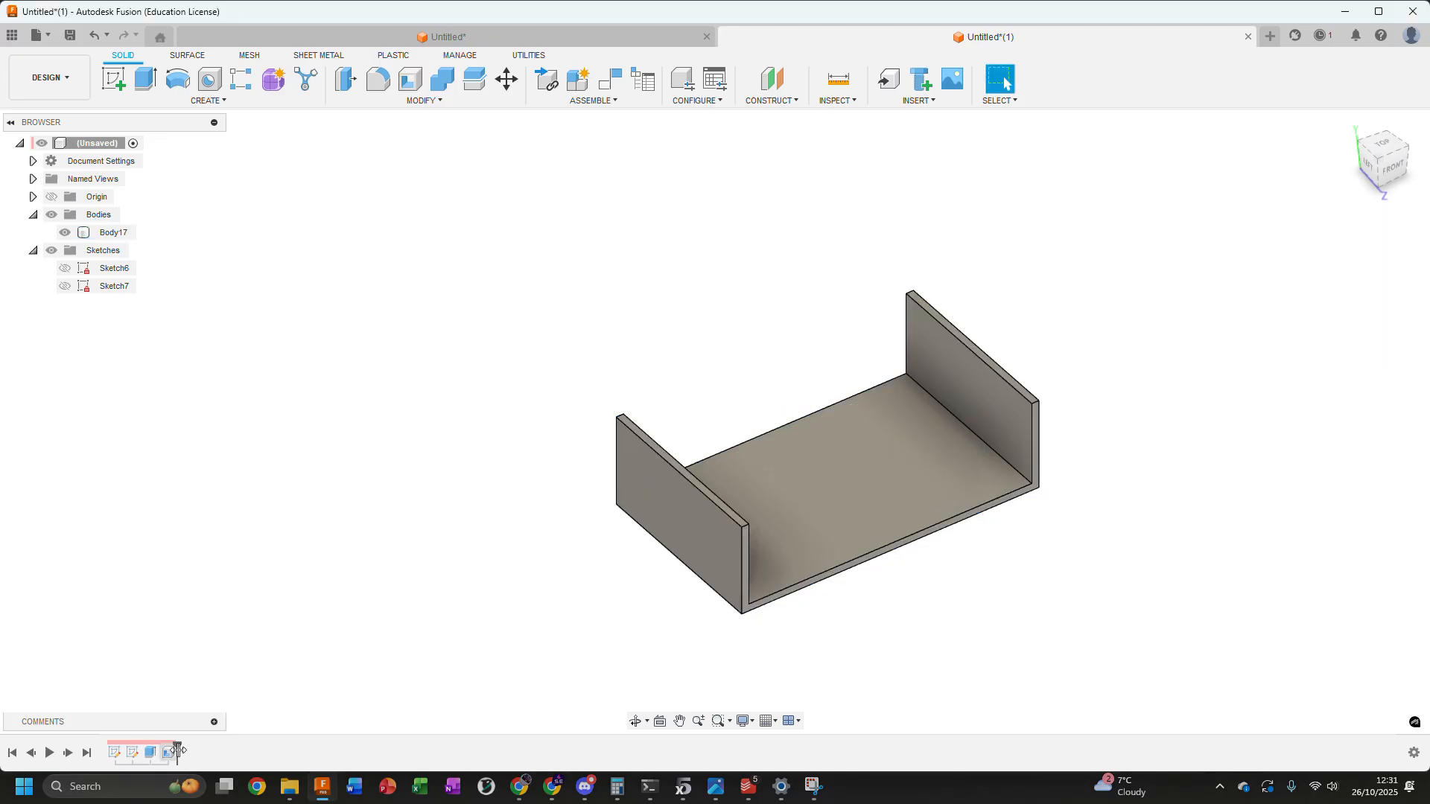
Roll the timeline back before the shell and try a 1.6 mm shell with only the two long side faces removed
left_click_drag(177, 746, 159, 746)
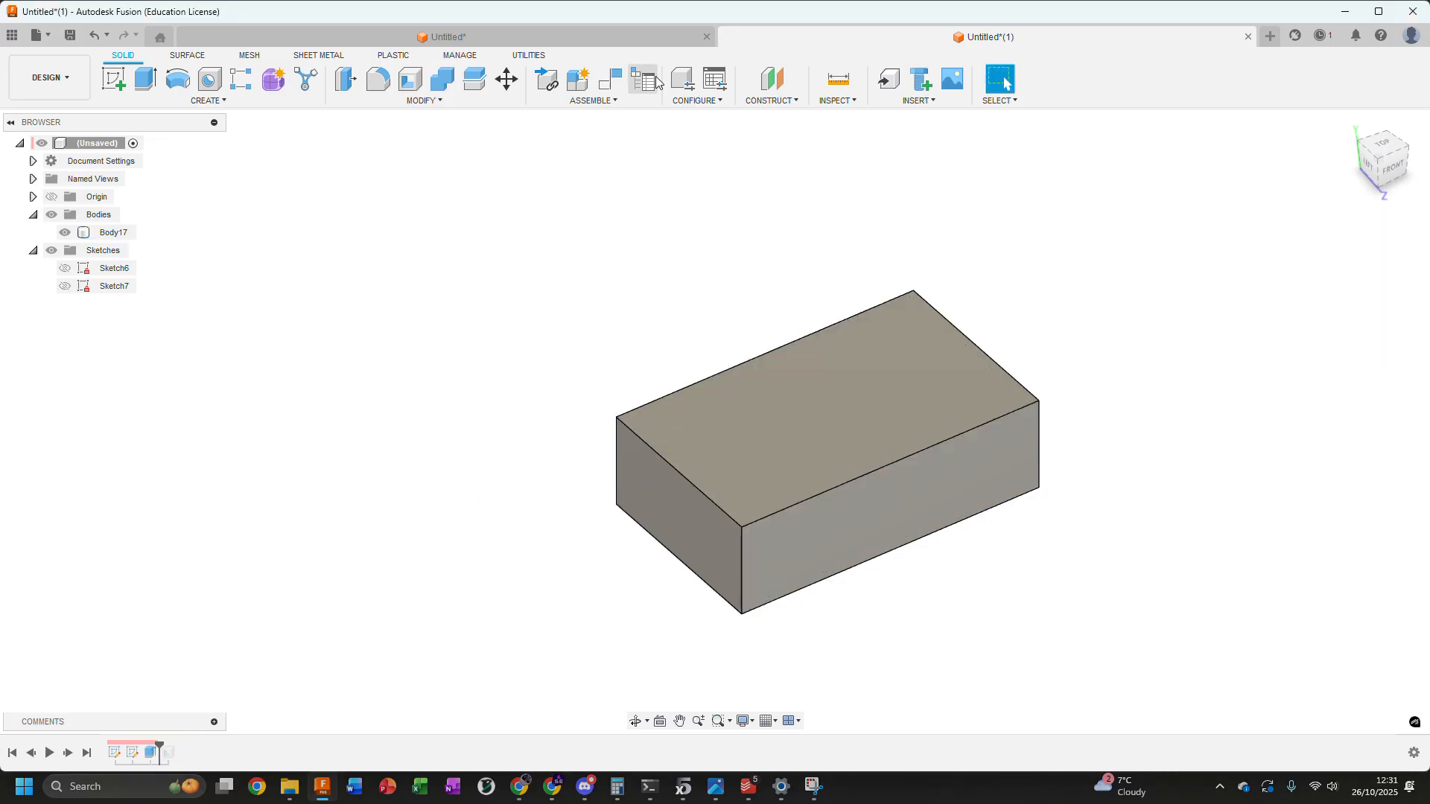
left_click(410, 78)
left_click(894, 538)
middle_click_drag(495, 415, 1025, 233, "shift")
left_click(709, 447)
type("1.6")
left_click(1342, 350)
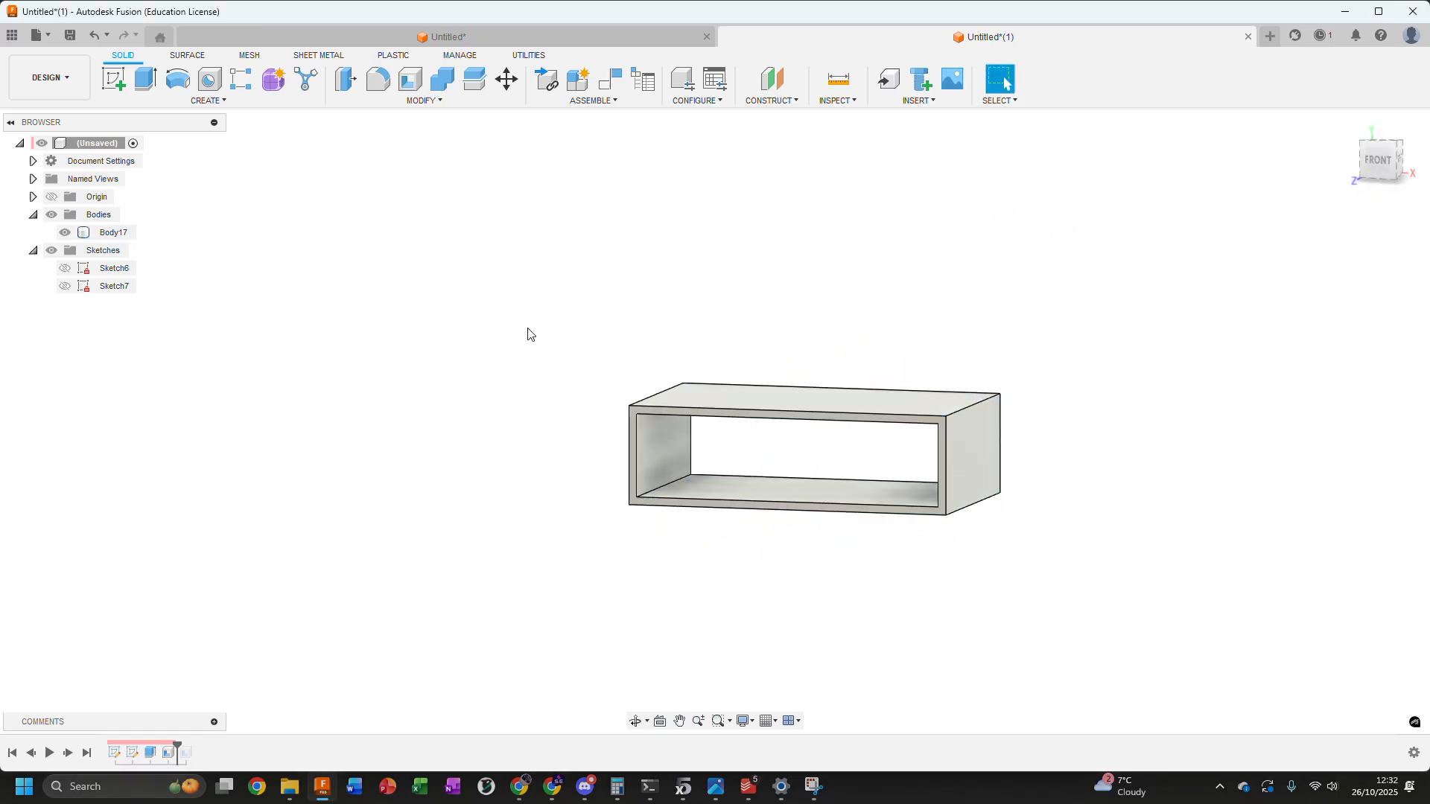
Delete the trial two-face shell and roll the timeline forward past the original three-face shell
middle_click_drag(615, 336, 581, 428, "shift")
left_click(166, 752)
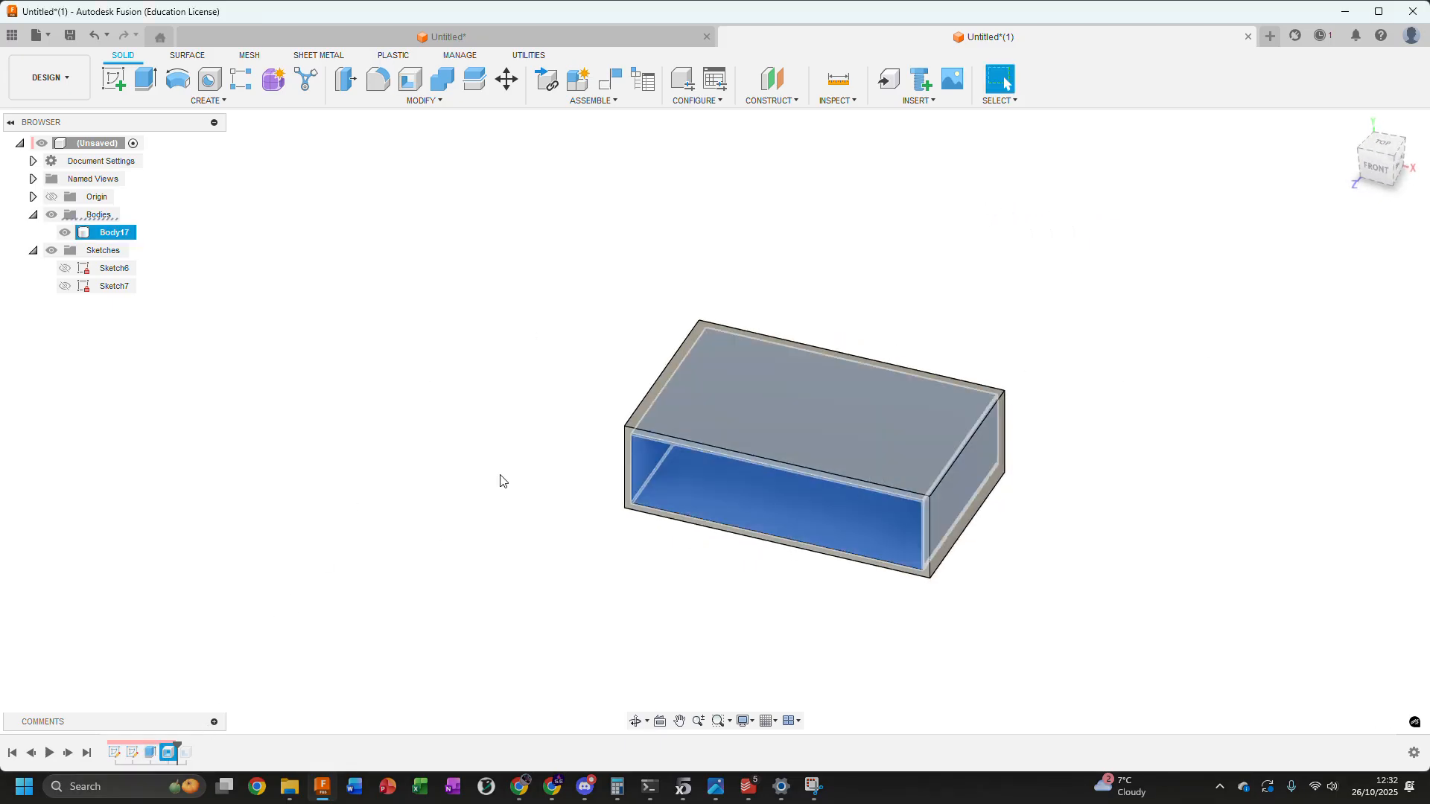
key("Delete")
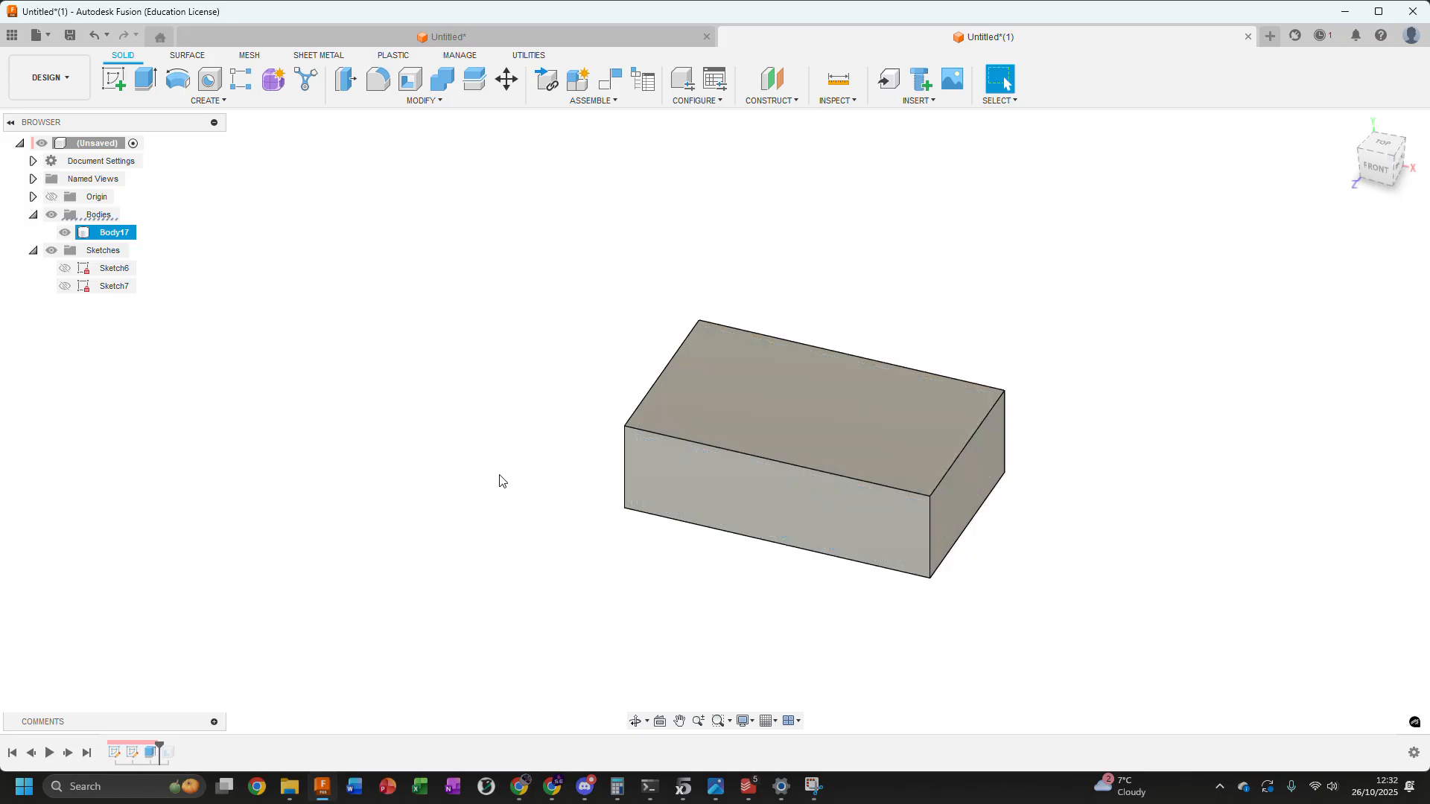
left_click_drag(160, 746, 179, 745)
Show Sketch6 and Sketch7 together with the shelled body
middle_click_drag(488, 350, 655, 339, "shift")
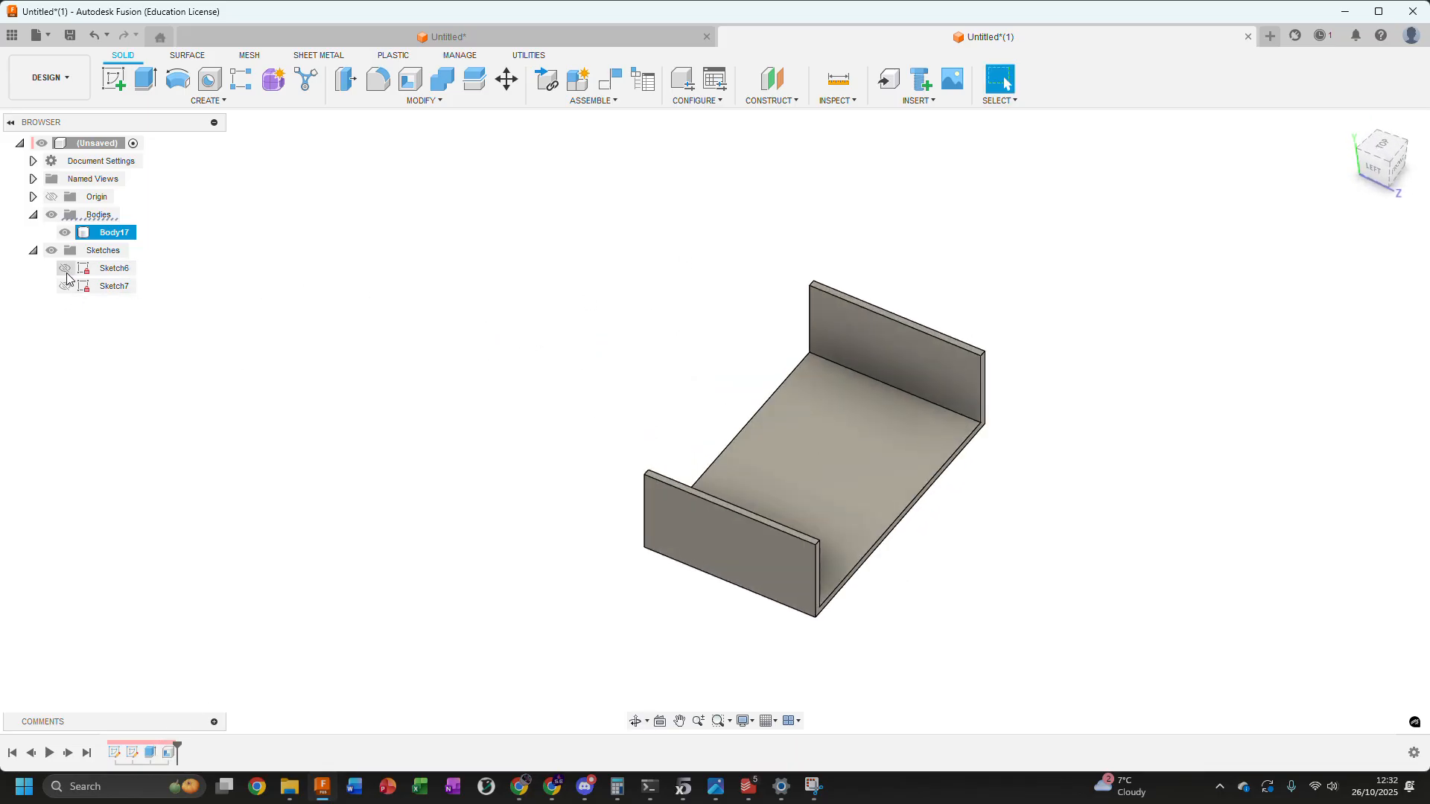
left_click(70, 274)
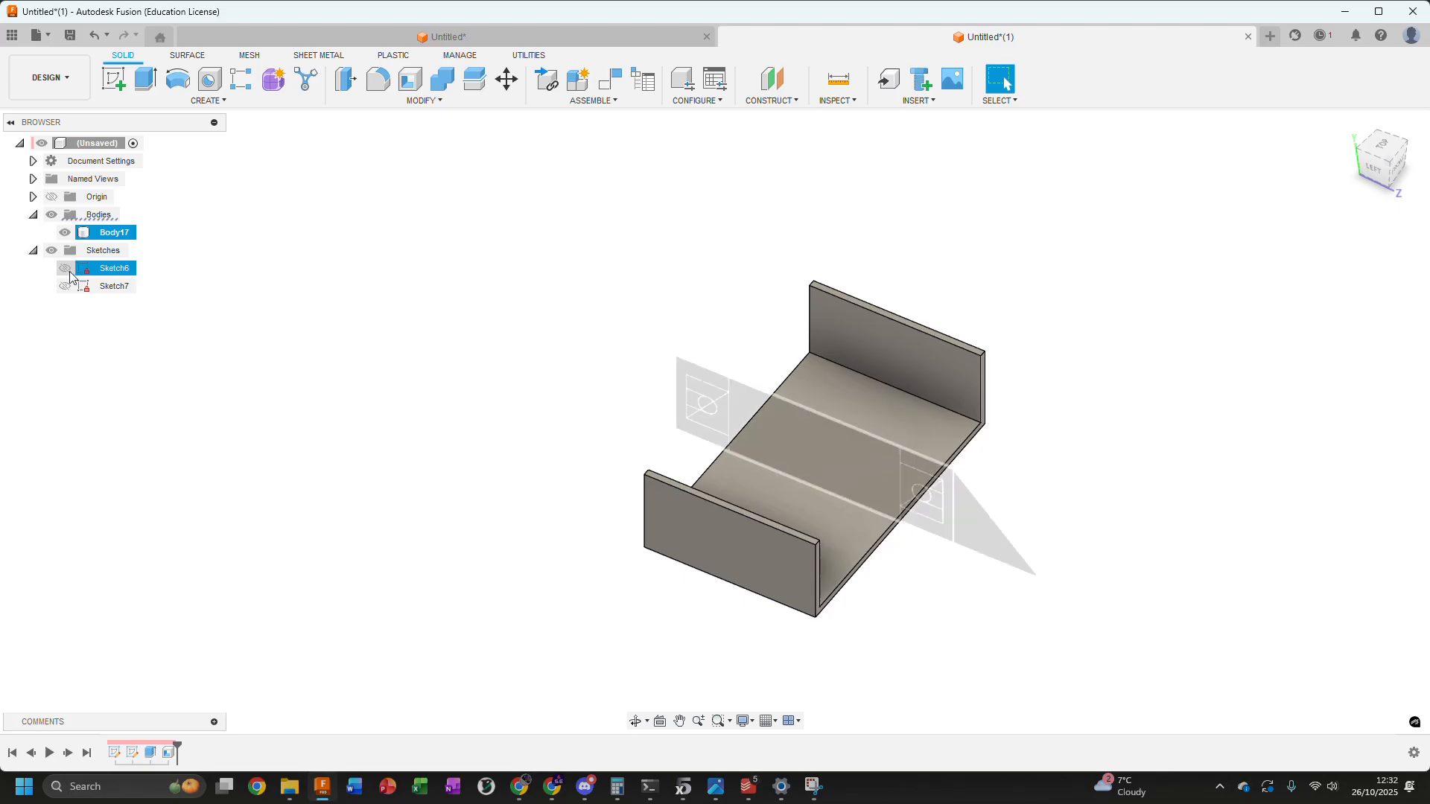
left_click(66, 269)
left_click(65, 286)
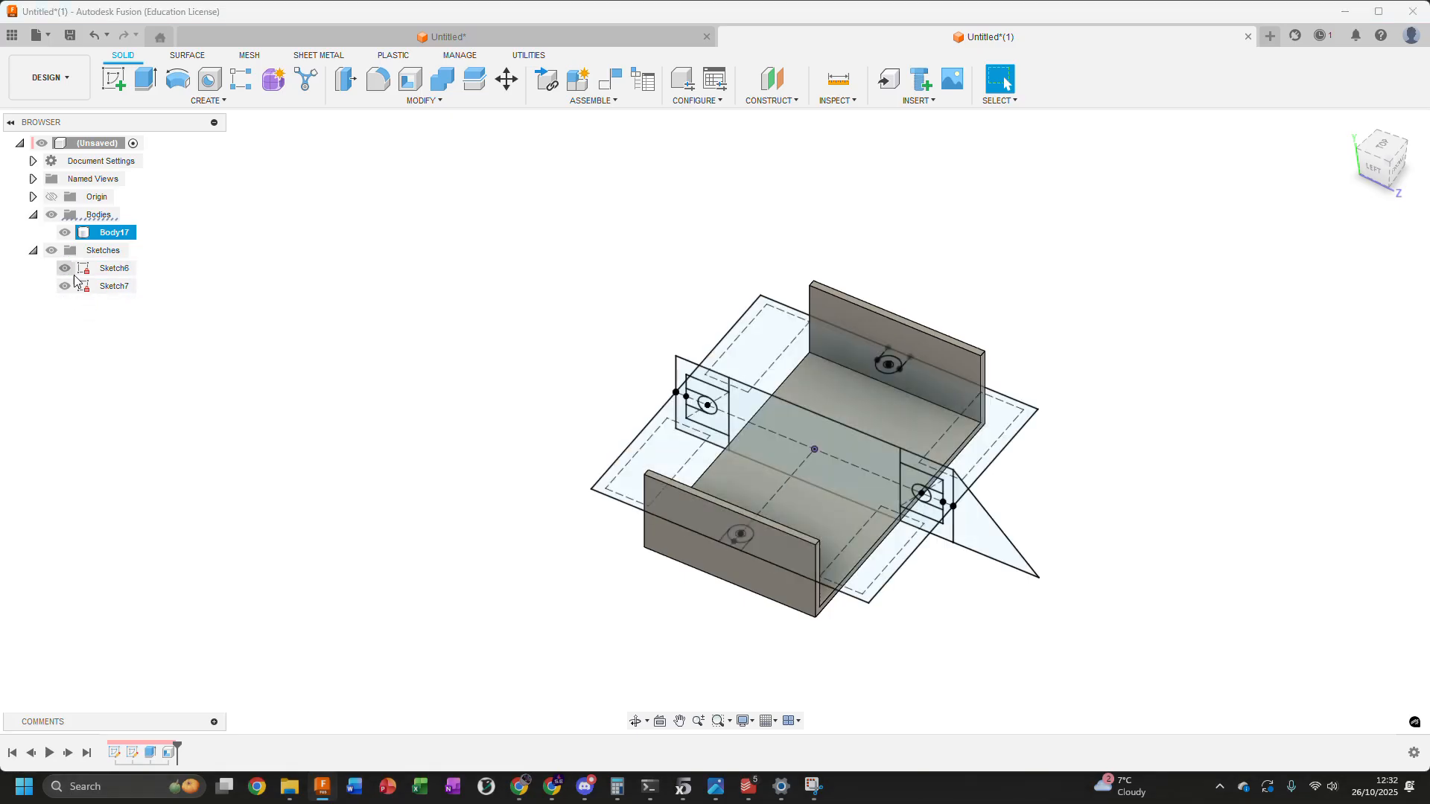
scroll(696, 402, "up", 4)
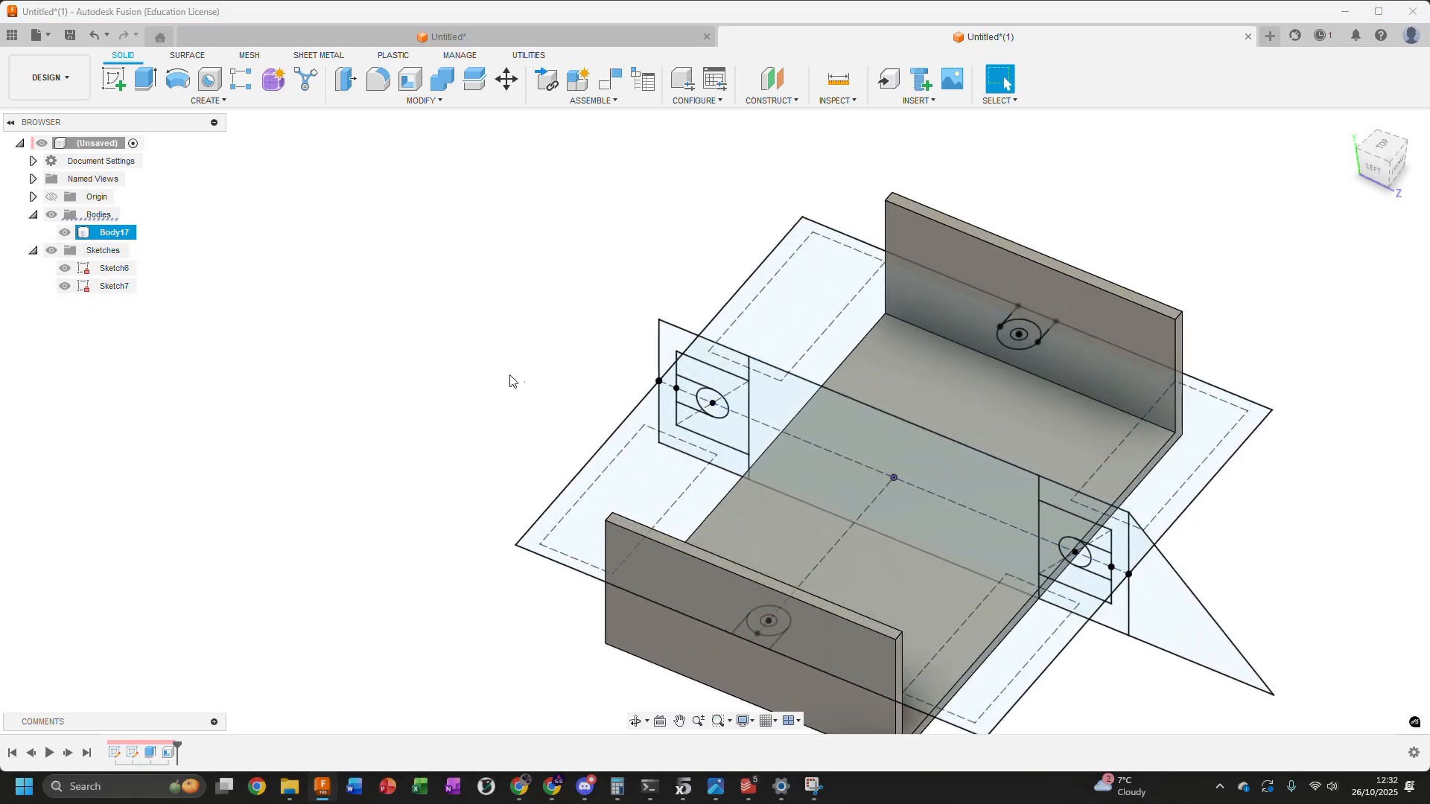
scroll(552, 407, "down", 3)
middle_click_drag(605, 389, 637, 396, "shift")
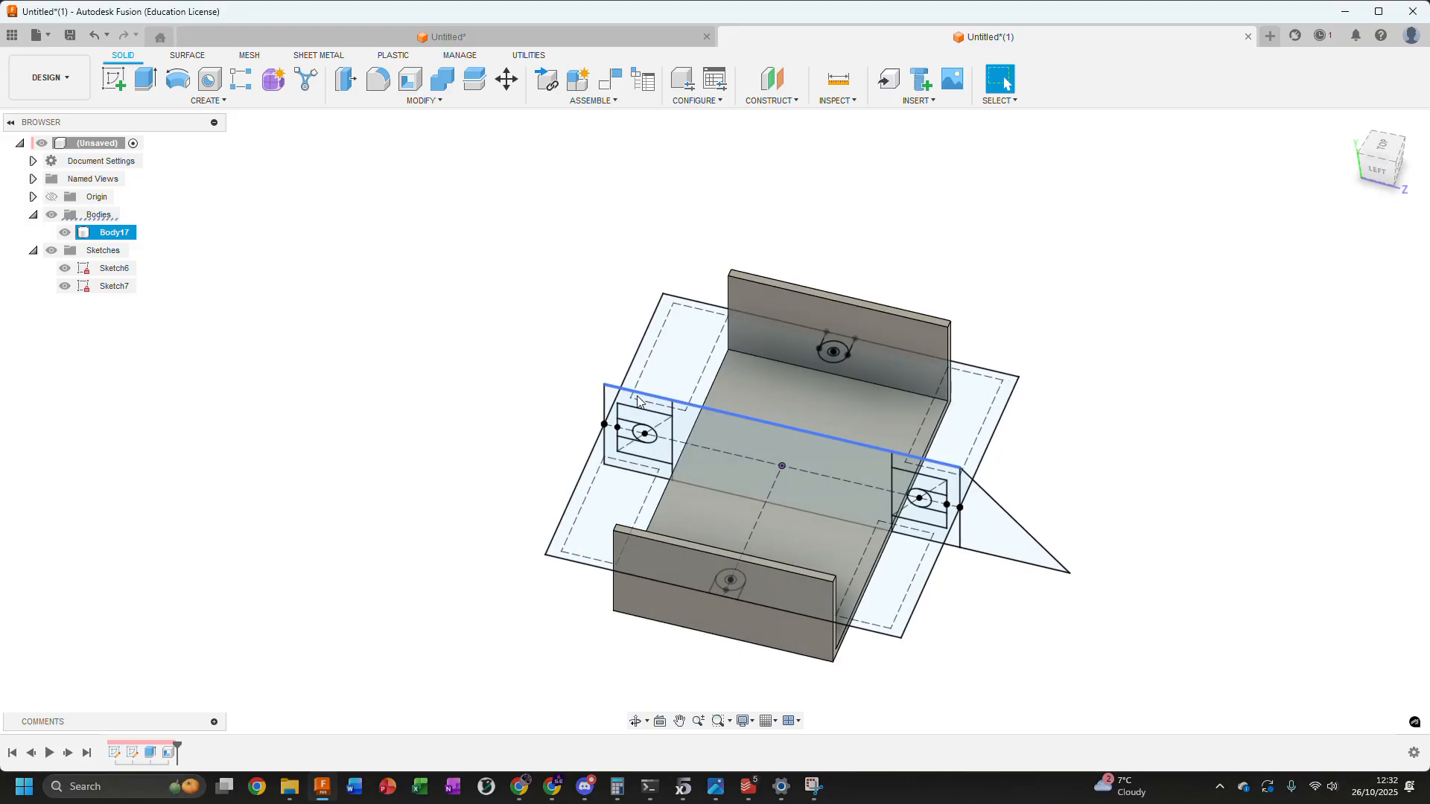
Select the four profiles that fill the end section of Sketch6 farthest from the triangle, including the circle
scroll(596, 405, "up", 6)
left_click(594, 406)
left_click(667, 438, "ctrl")
left_click(640, 463, "ctrl")
left_click(685, 477, "ctrl")
middle_click_drag(685, 477, 245, 298)
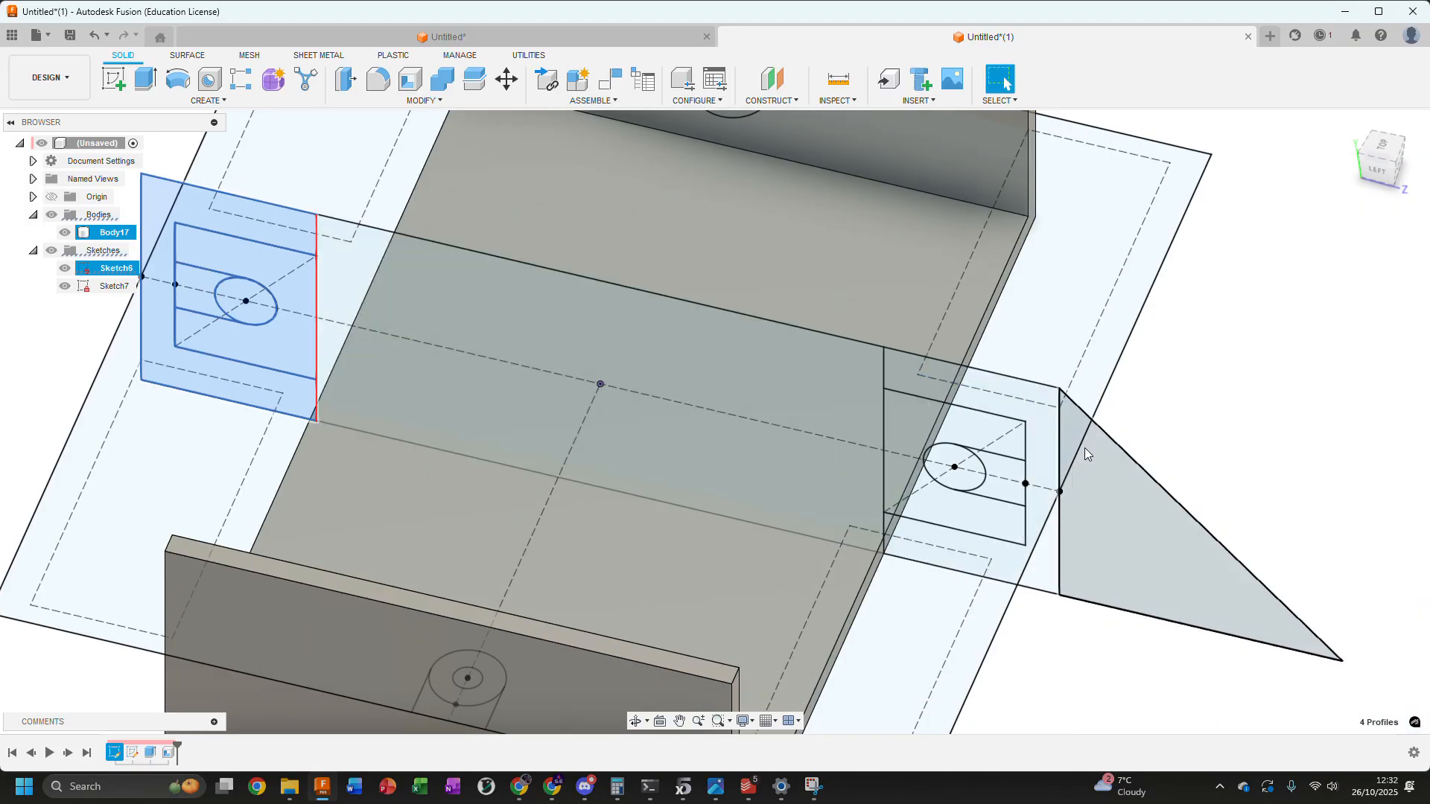
Add the four profiles of the end section next to the triangle in Sketch6 to the selection, including its circle
scroll(1041, 437, "up", 3)
left_click(1041, 436, "ctrl")
left_click(994, 441, "ctrl")
left_click(989, 480, "ctrl")
left_click(942, 485, "ctrl")
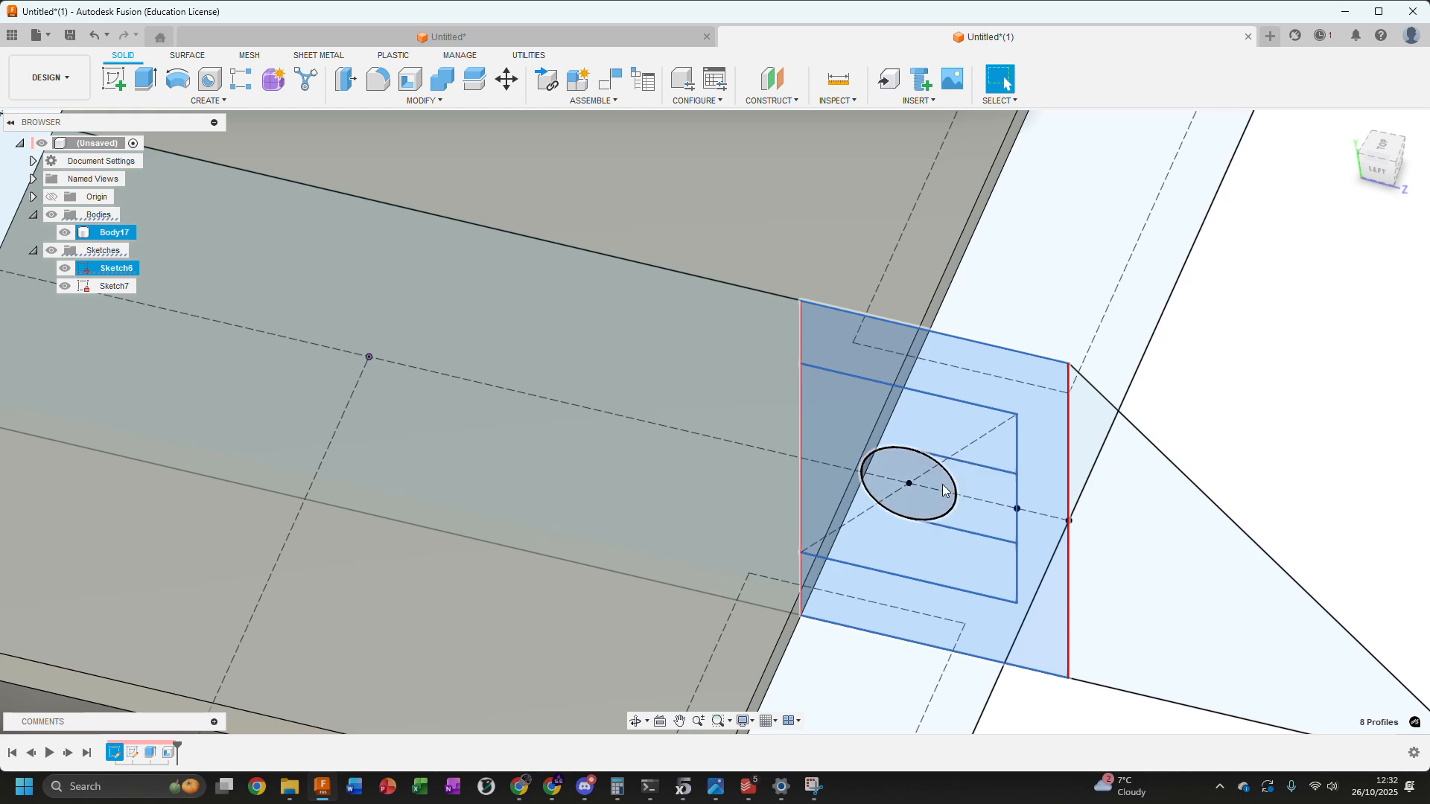
scroll(942, 490, "down", 5)
scroll(670, 335, "down", 2)
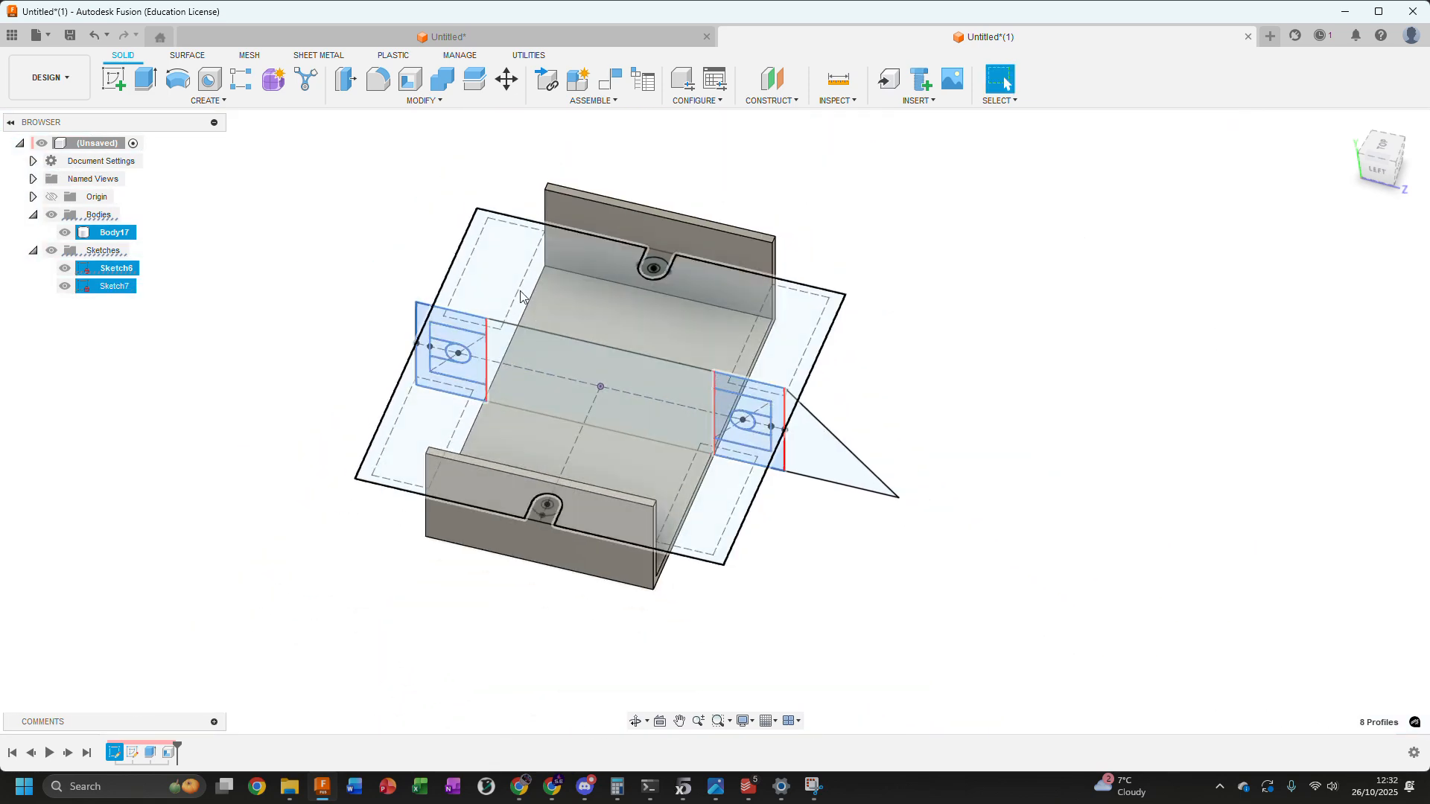
scroll(345, 233, "down", 1)
middle_click_drag(345, 233, 767, 245)
middle_click_drag(555, 190, 399, 273)
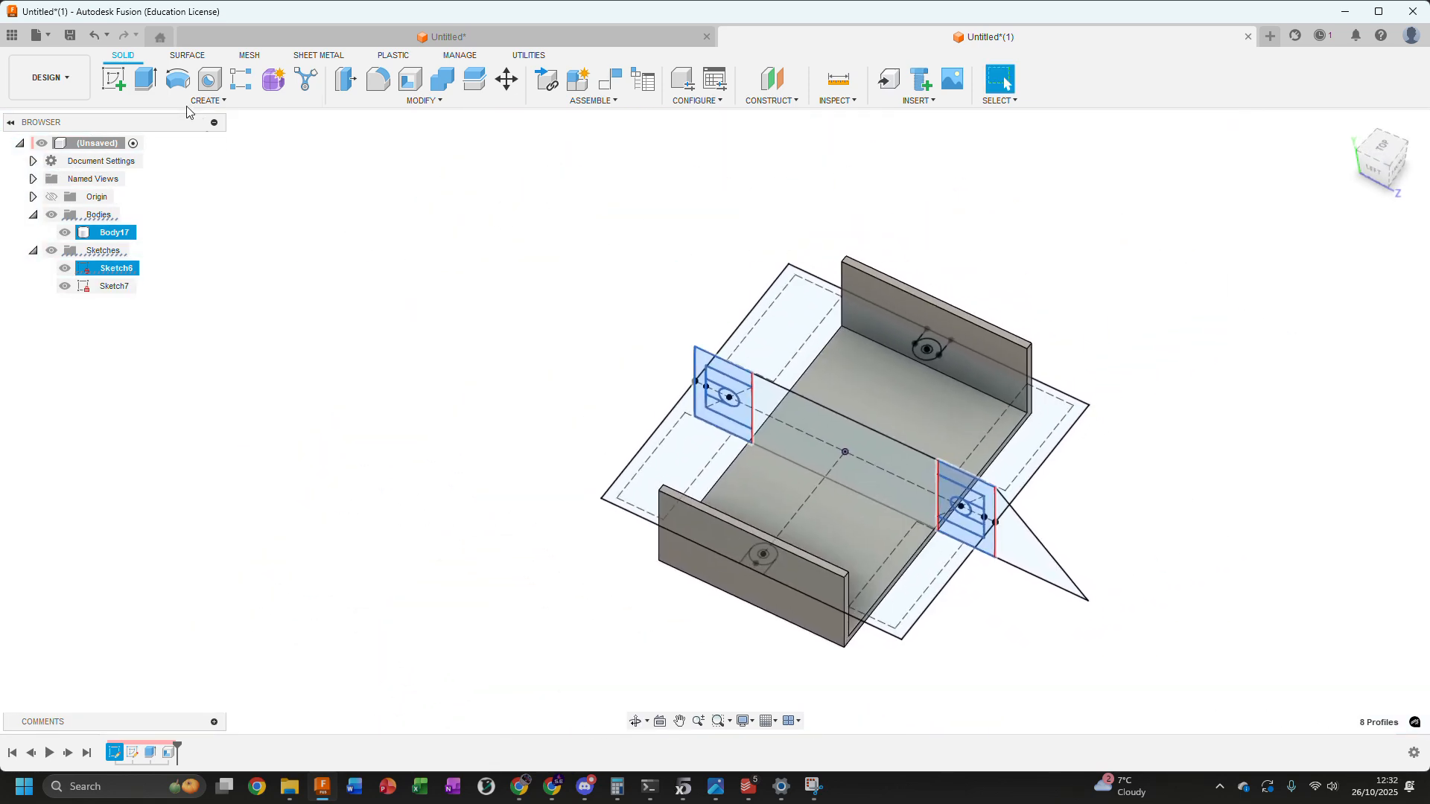
Extrude the eight profiles symmetrically by -33 mm, taken from the top-plane rectangle's corner, join them to the body, and hide both sketches
left_click(147, 79)
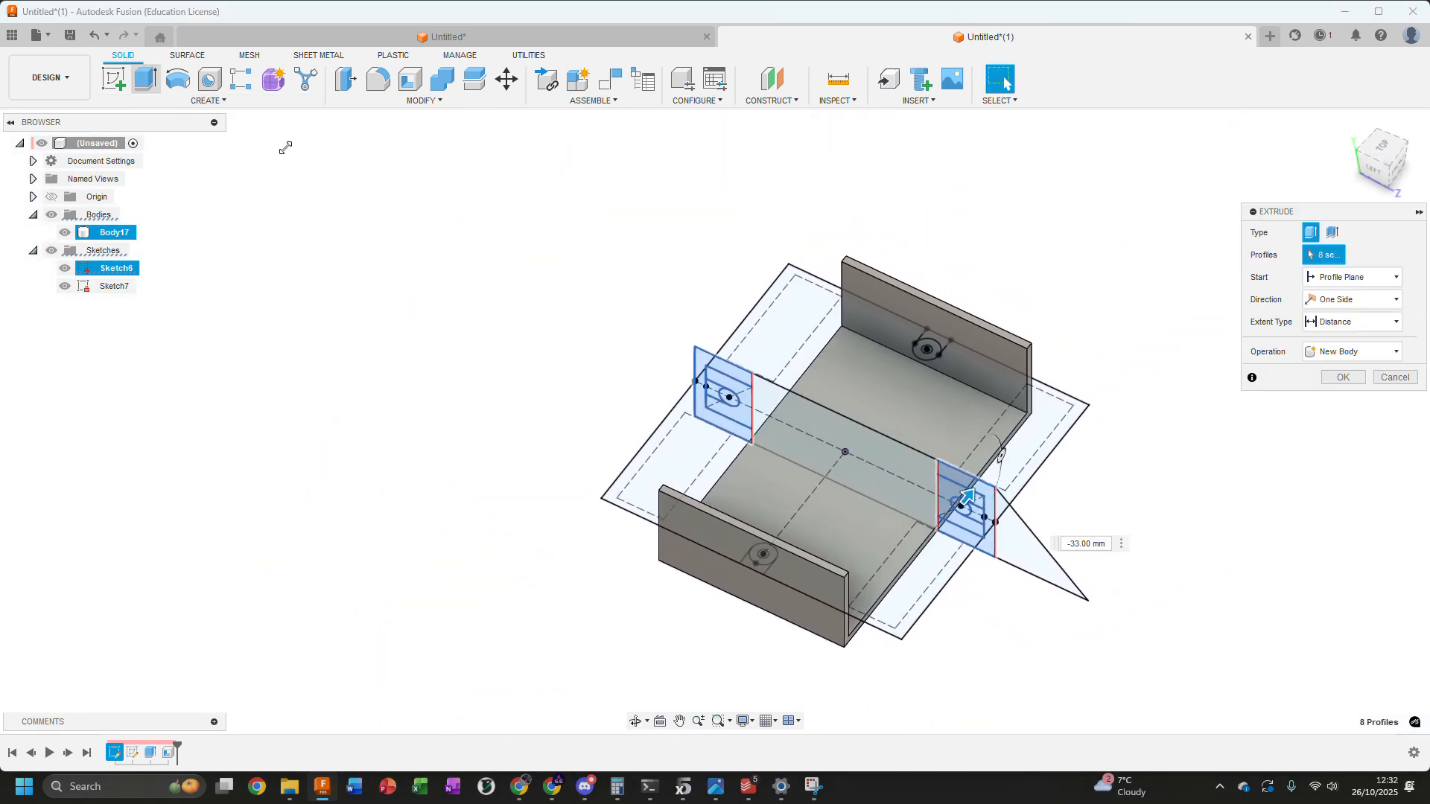
left_click(1362, 322)
left_click(1340, 356)
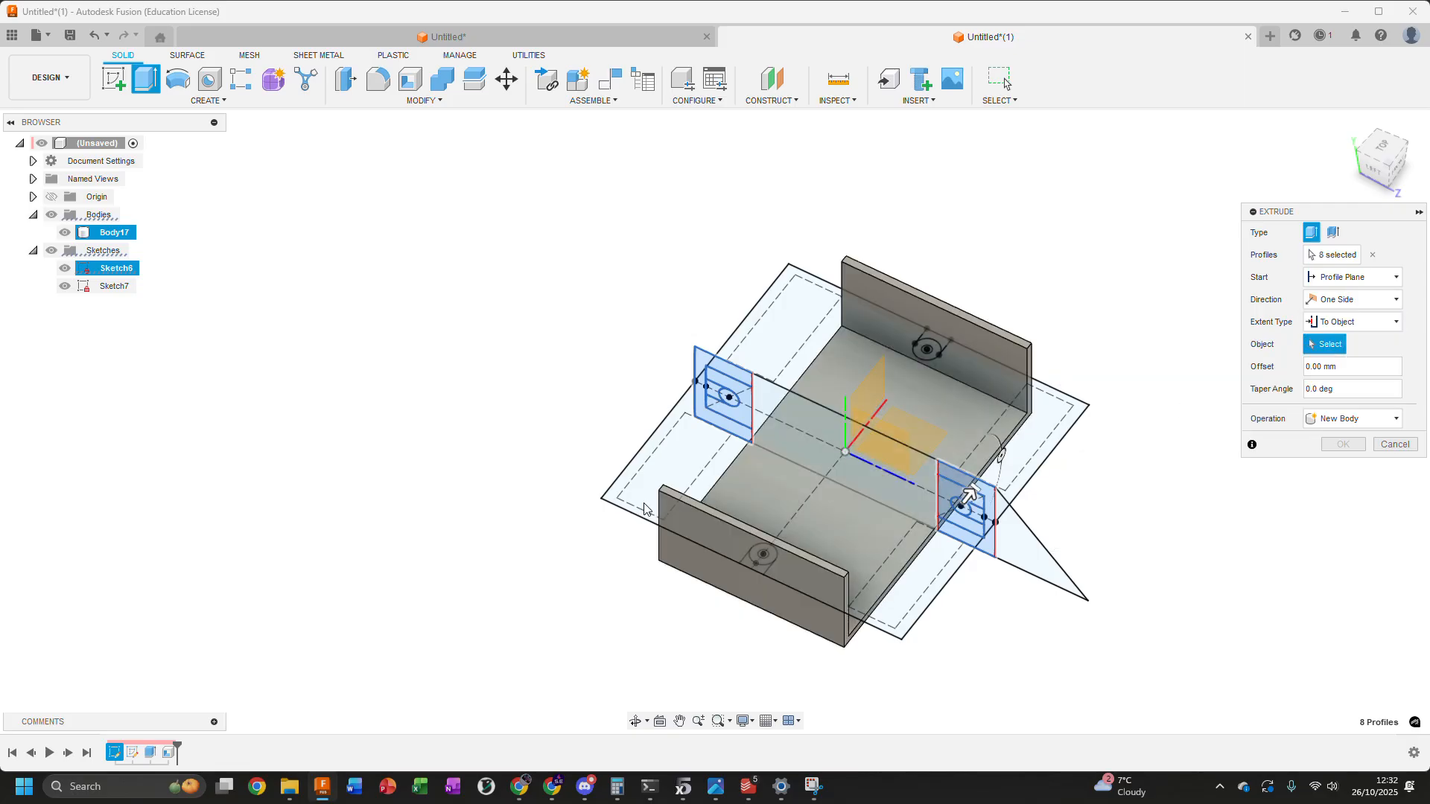
left_click(602, 500)
left_click(1352, 299)
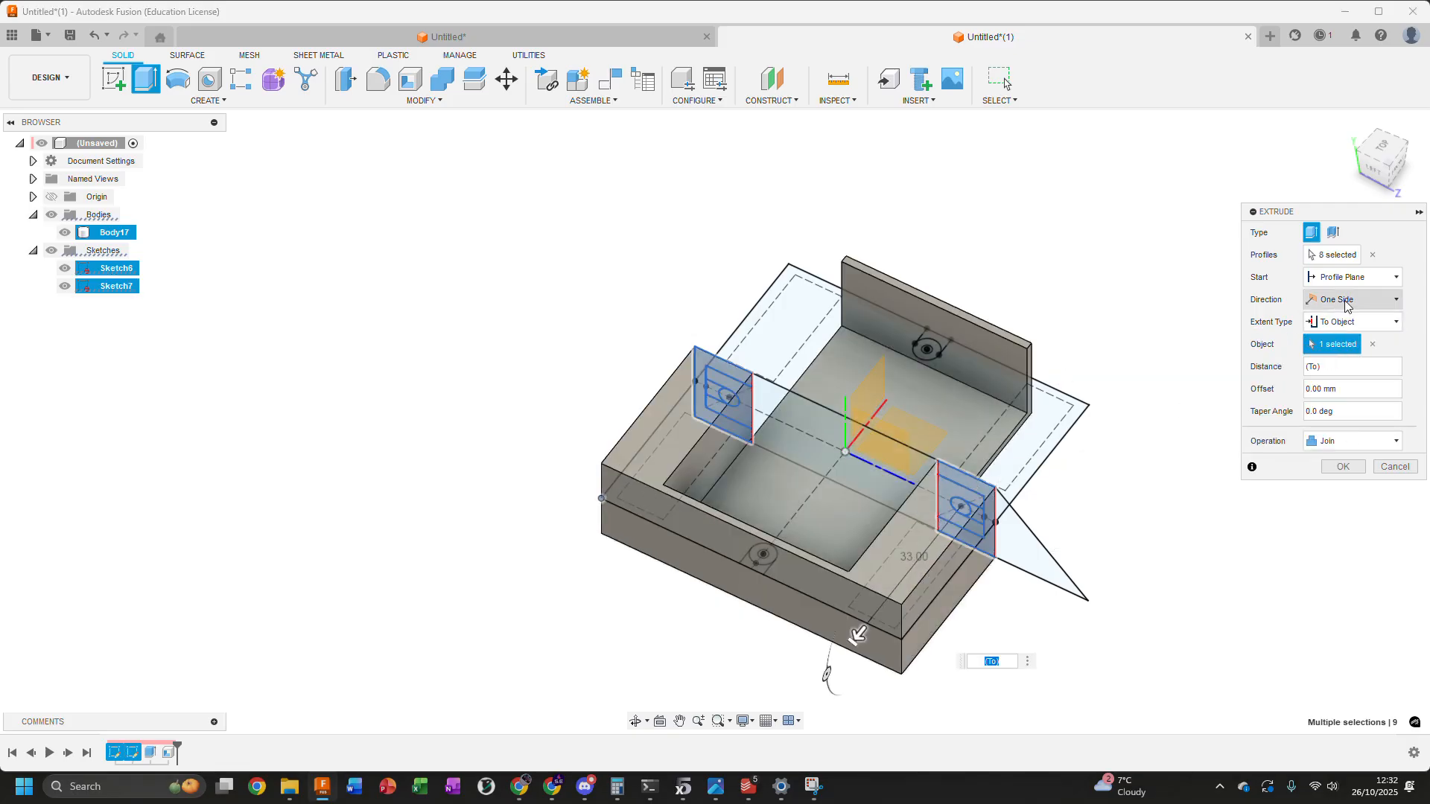
left_click(1339, 349)
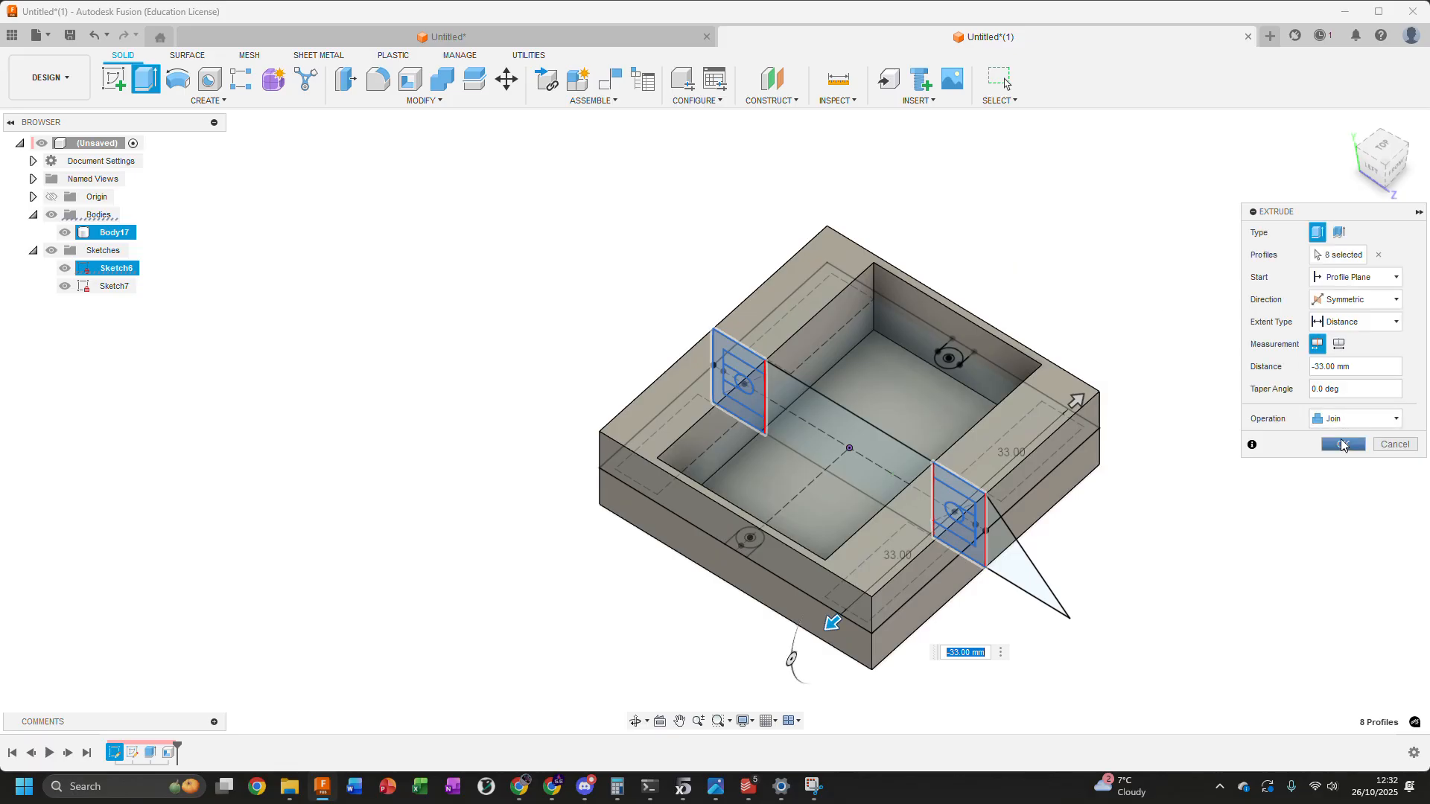
left_click(1343, 466)
left_click(64, 268)
left_click(65, 286)
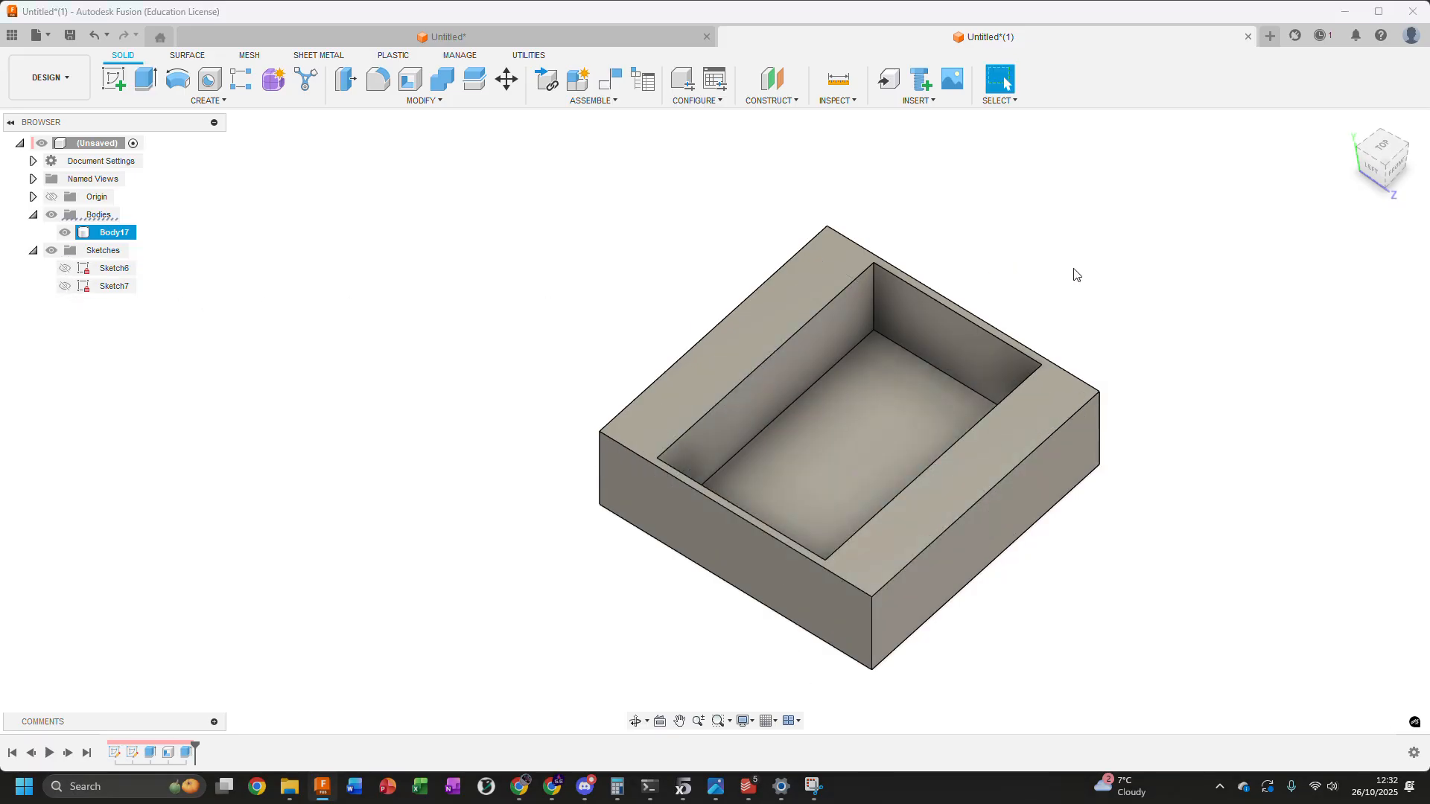
Examine the joined body's pocket floor, inner side walls and solid end sections from several angles
middle_click_drag(1173, 259, 1183, 267, "shift")
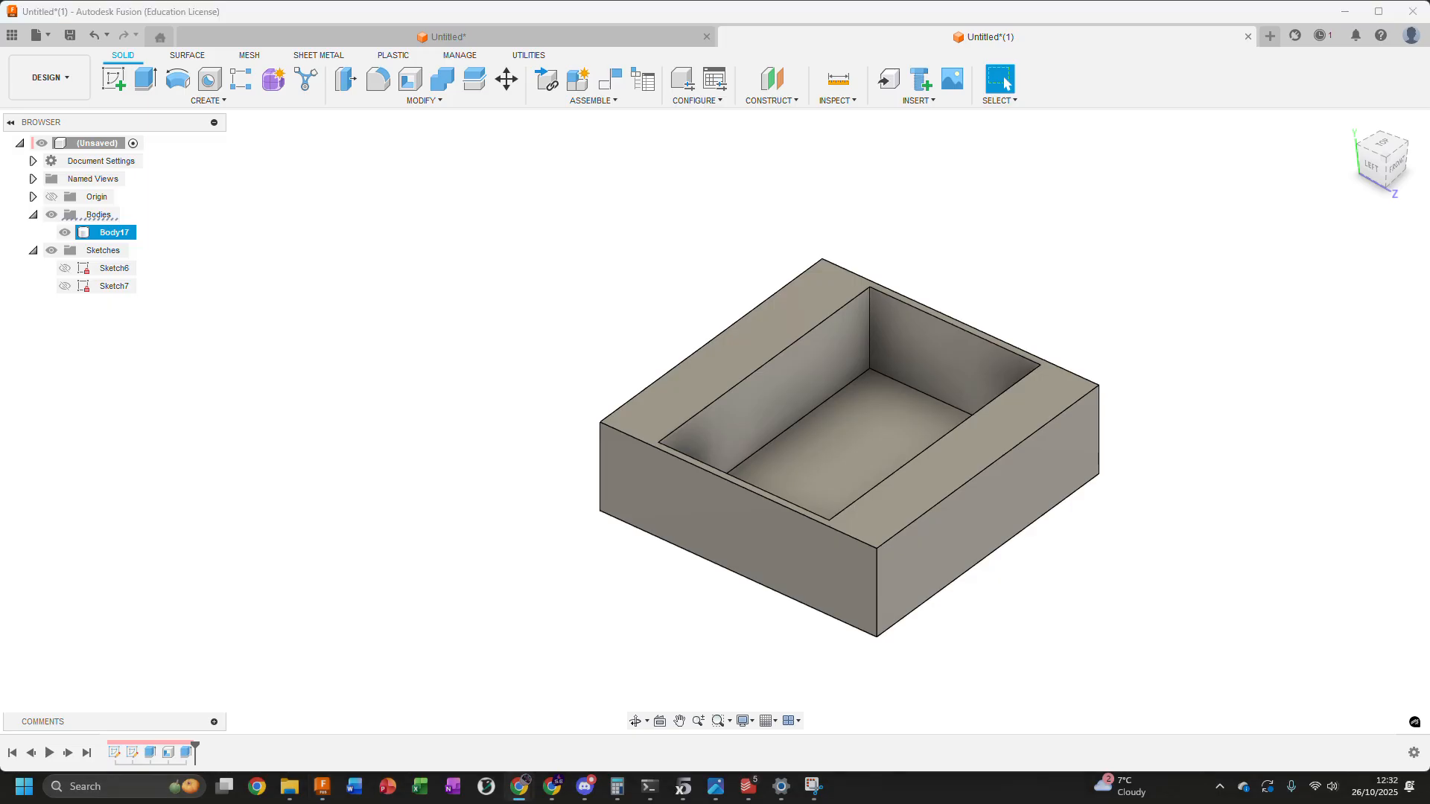
middle_click_drag(1159, 357, 1027, 393, "shift")
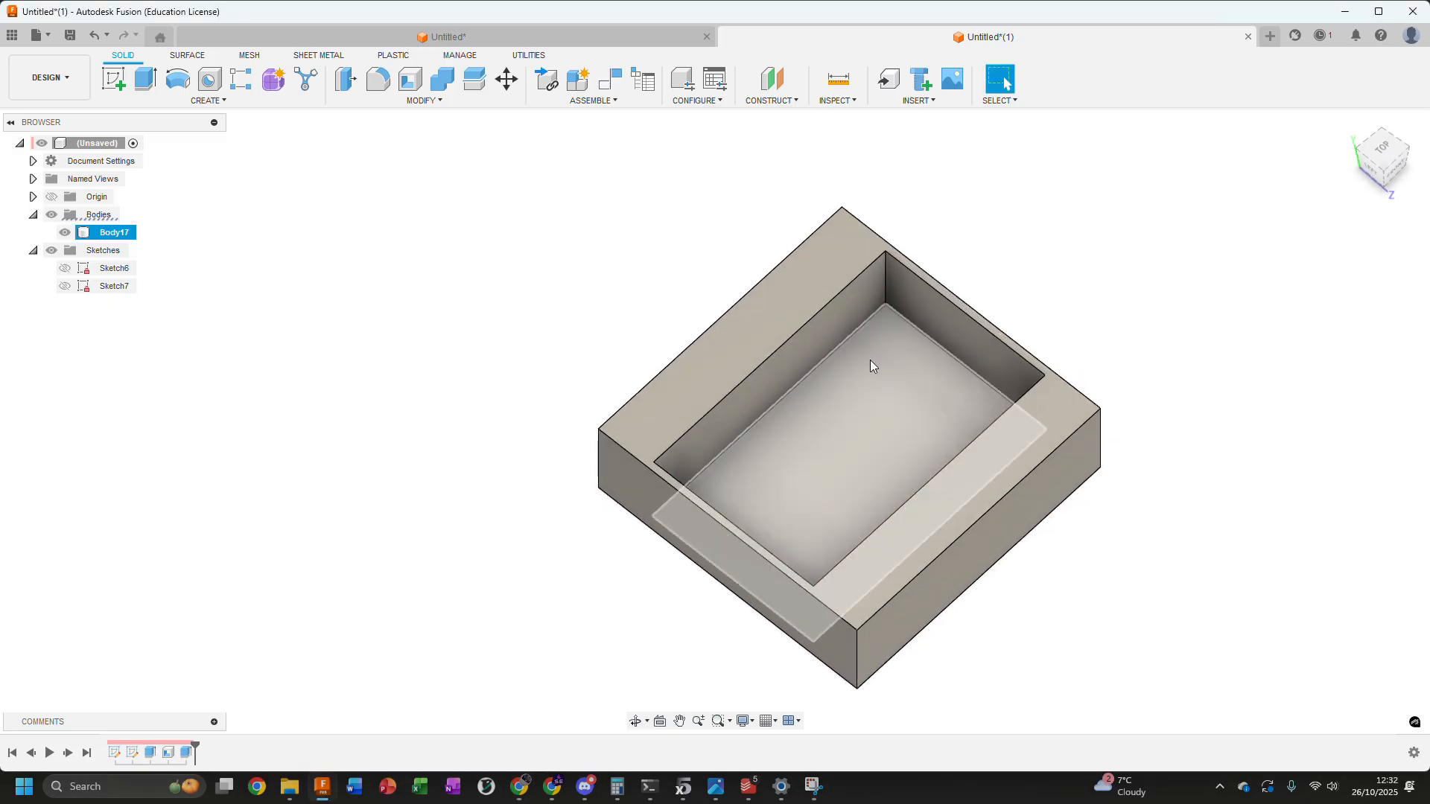
left_click(893, 397)
middle_click_drag(817, 447, 854, 485, "shift")
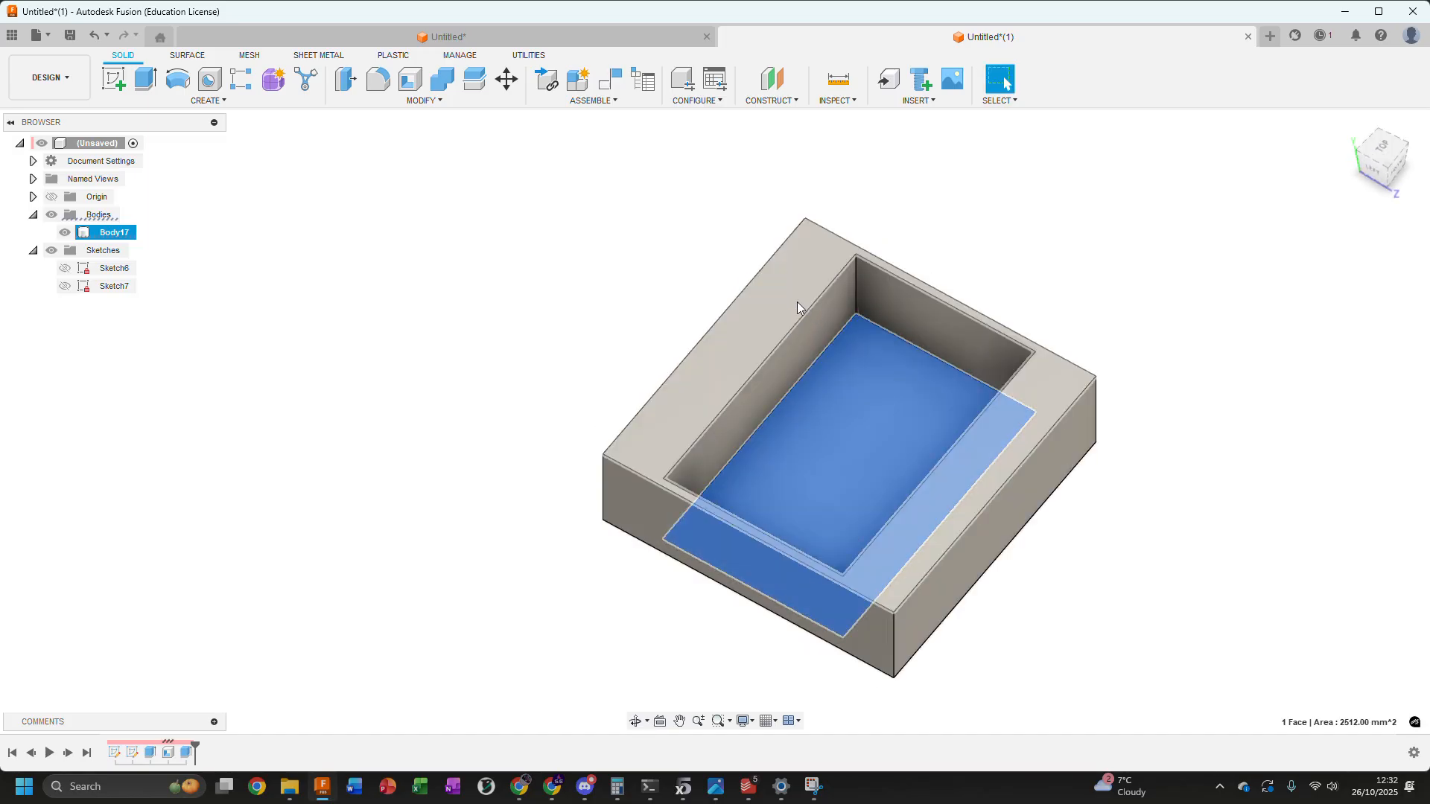
left_click(789, 280)
left_click(1086, 259)
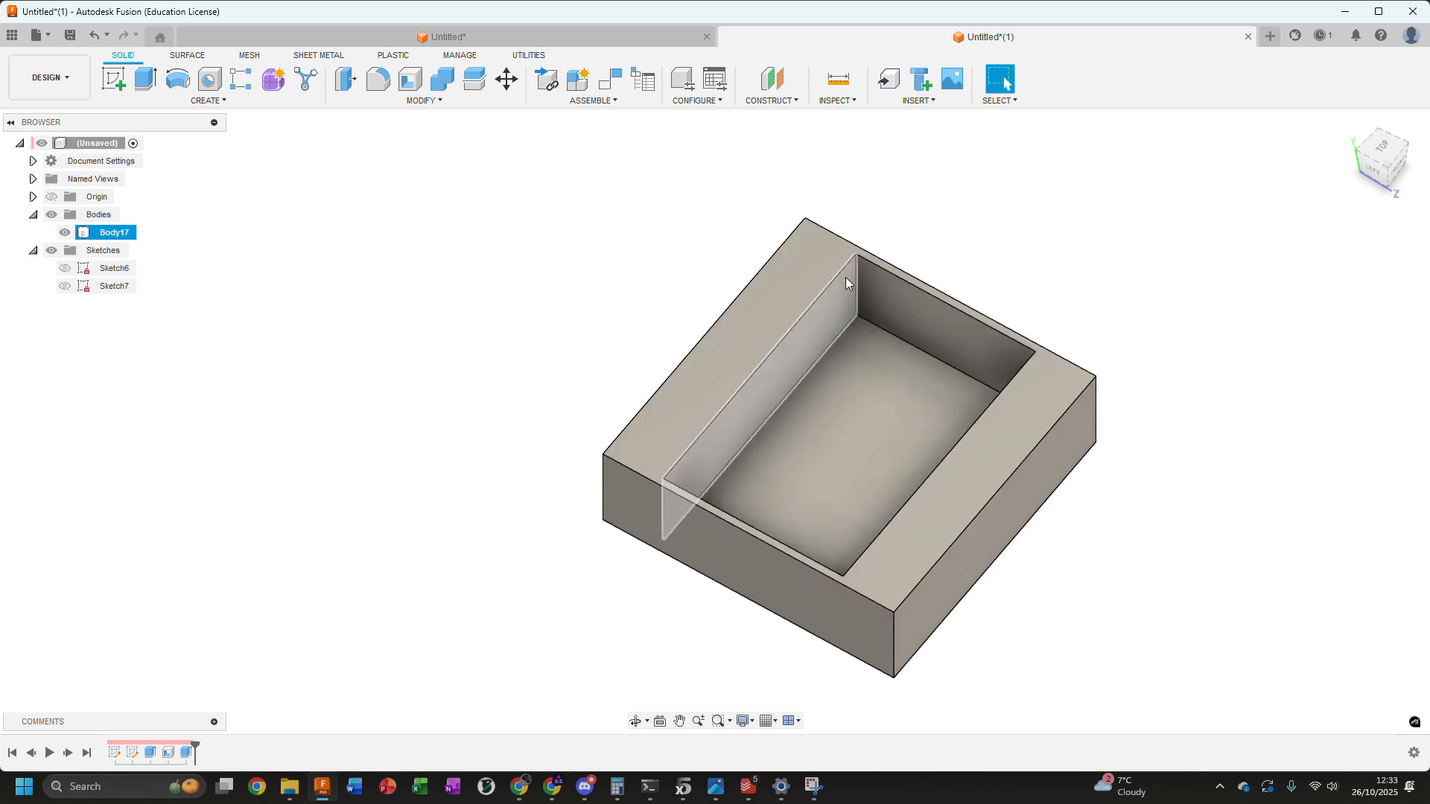
middle_click_drag(998, 265, 797, 360, "shift")
left_click(794, 366)
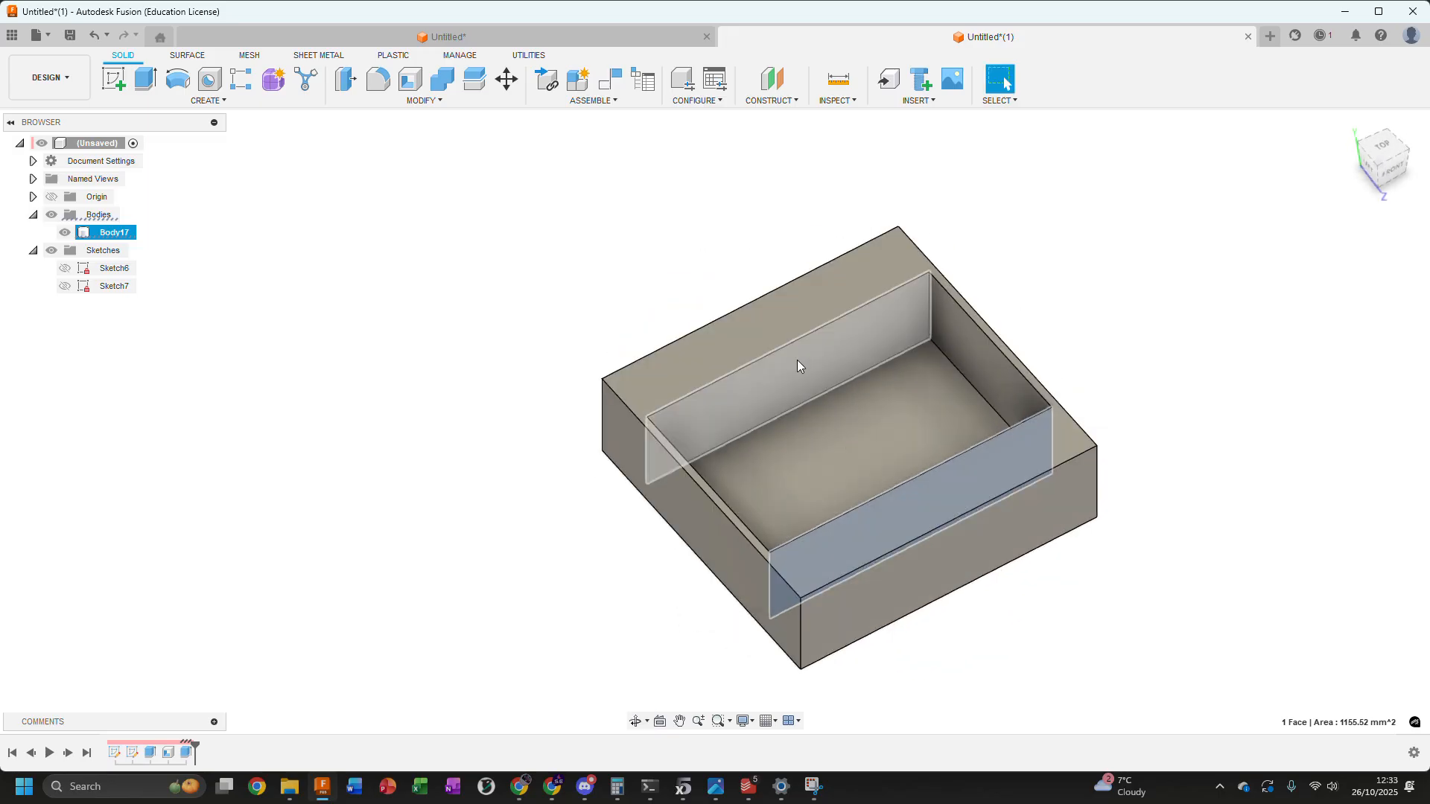
left_click(754, 405)
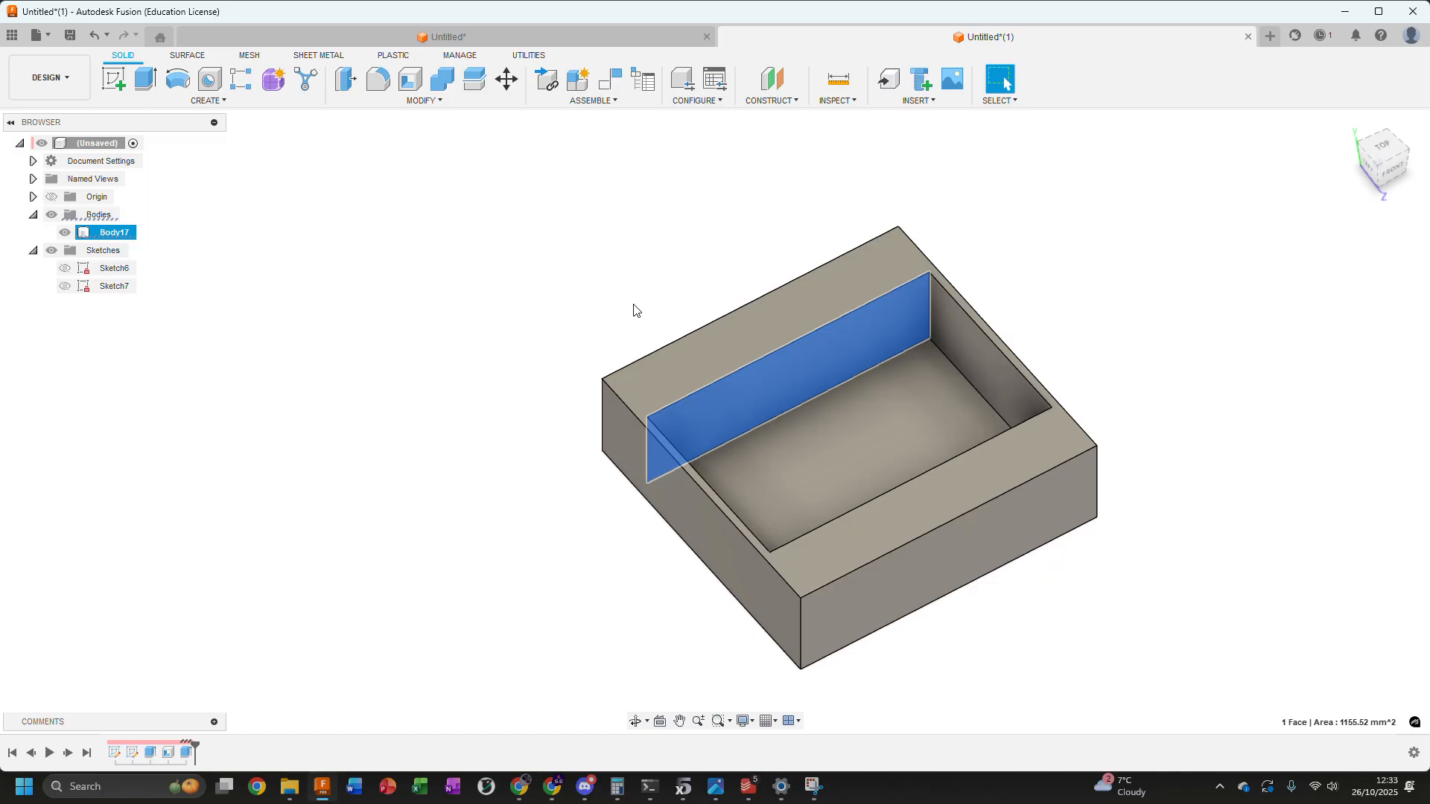
left_click(634, 356)
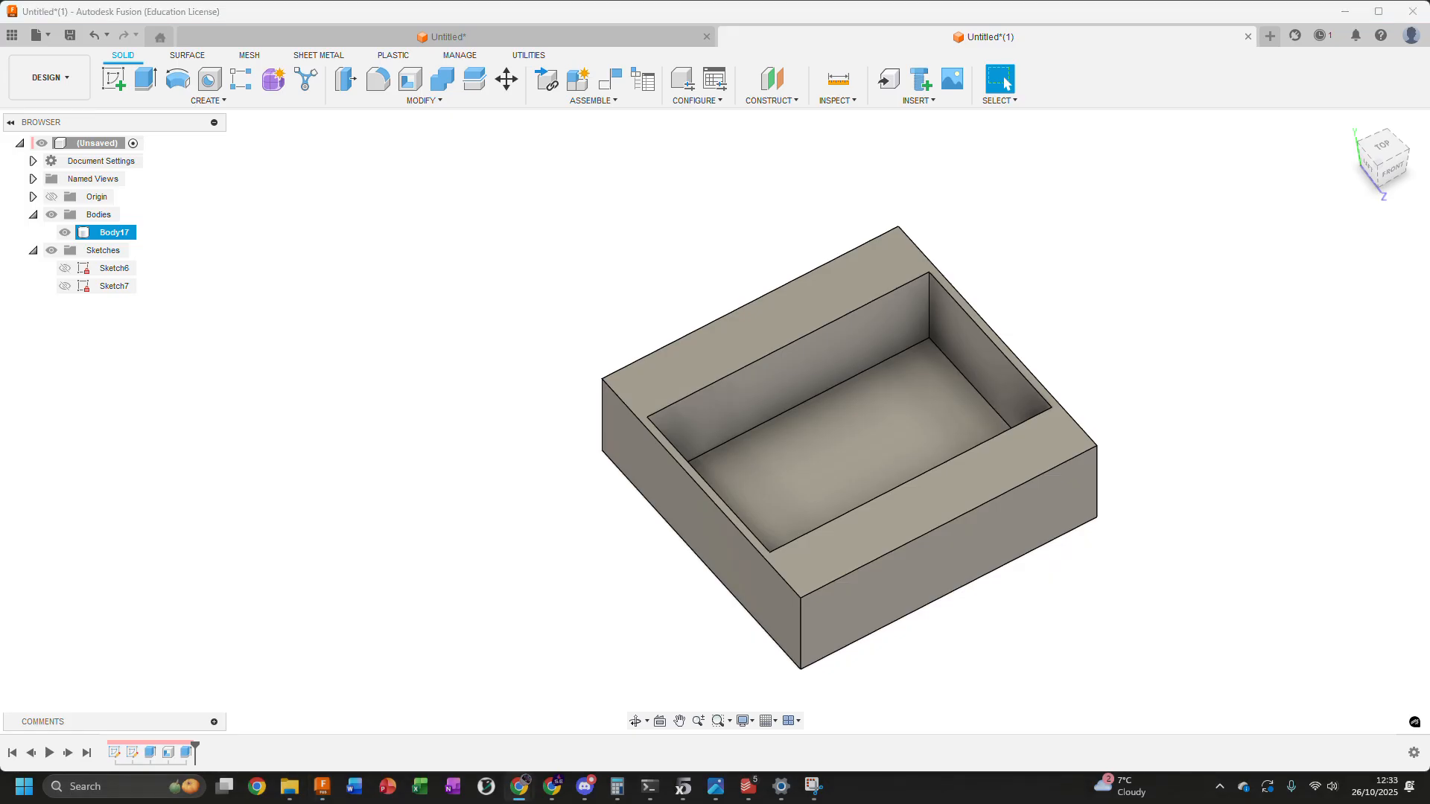
left_click(389, 411)
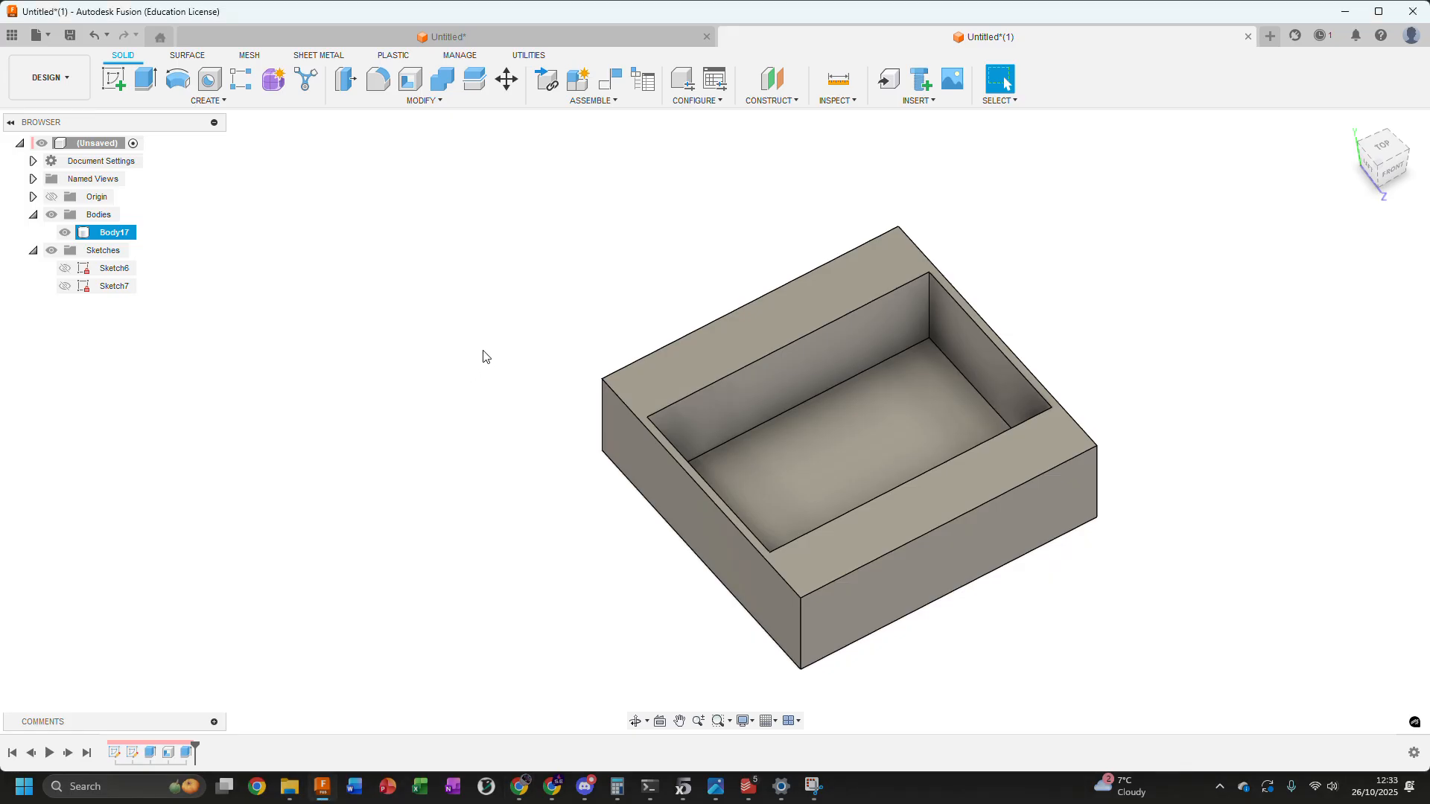
Hide Body17 and show Sketch6 and Sketch7
left_click(65, 232)
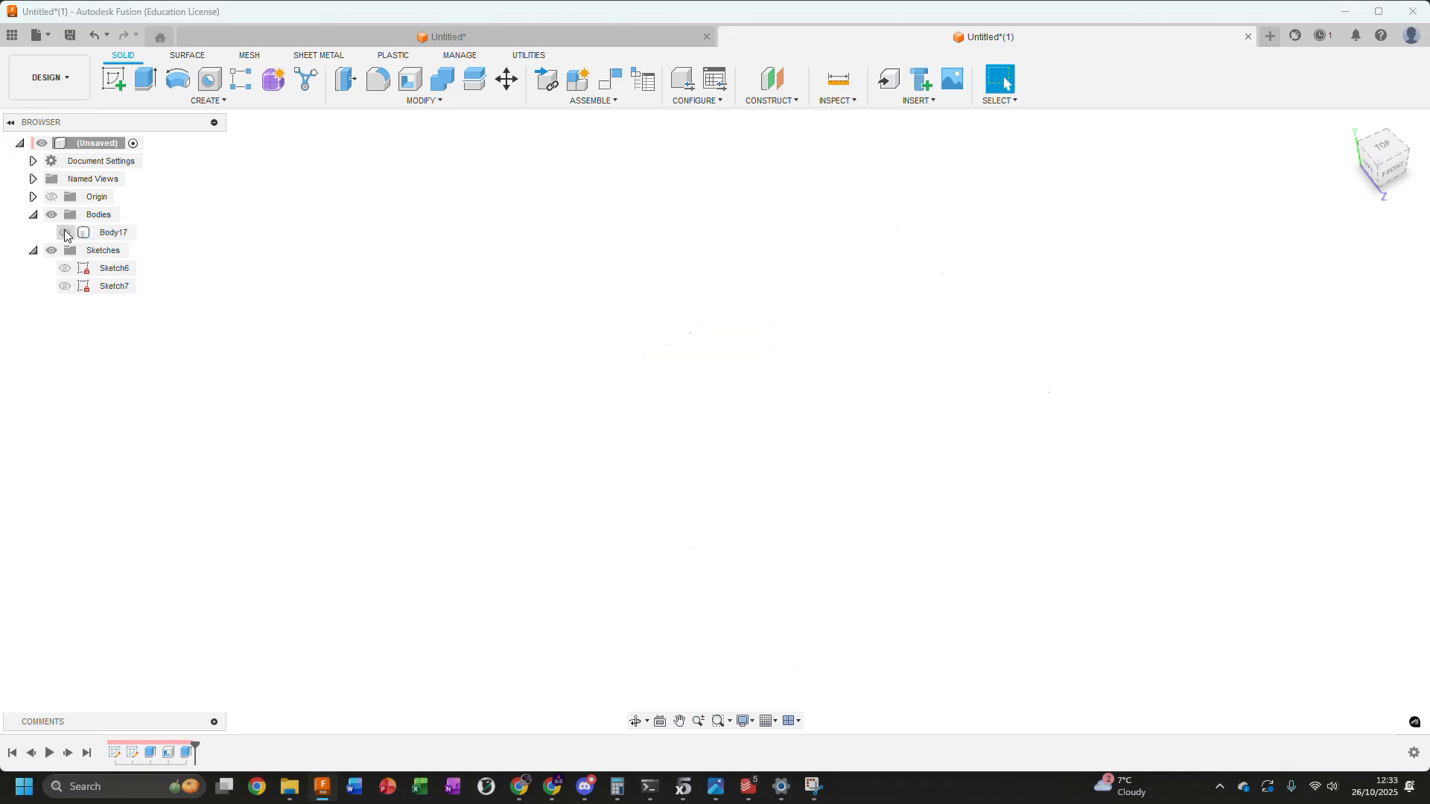
left_click(67, 268)
left_click(65, 268)
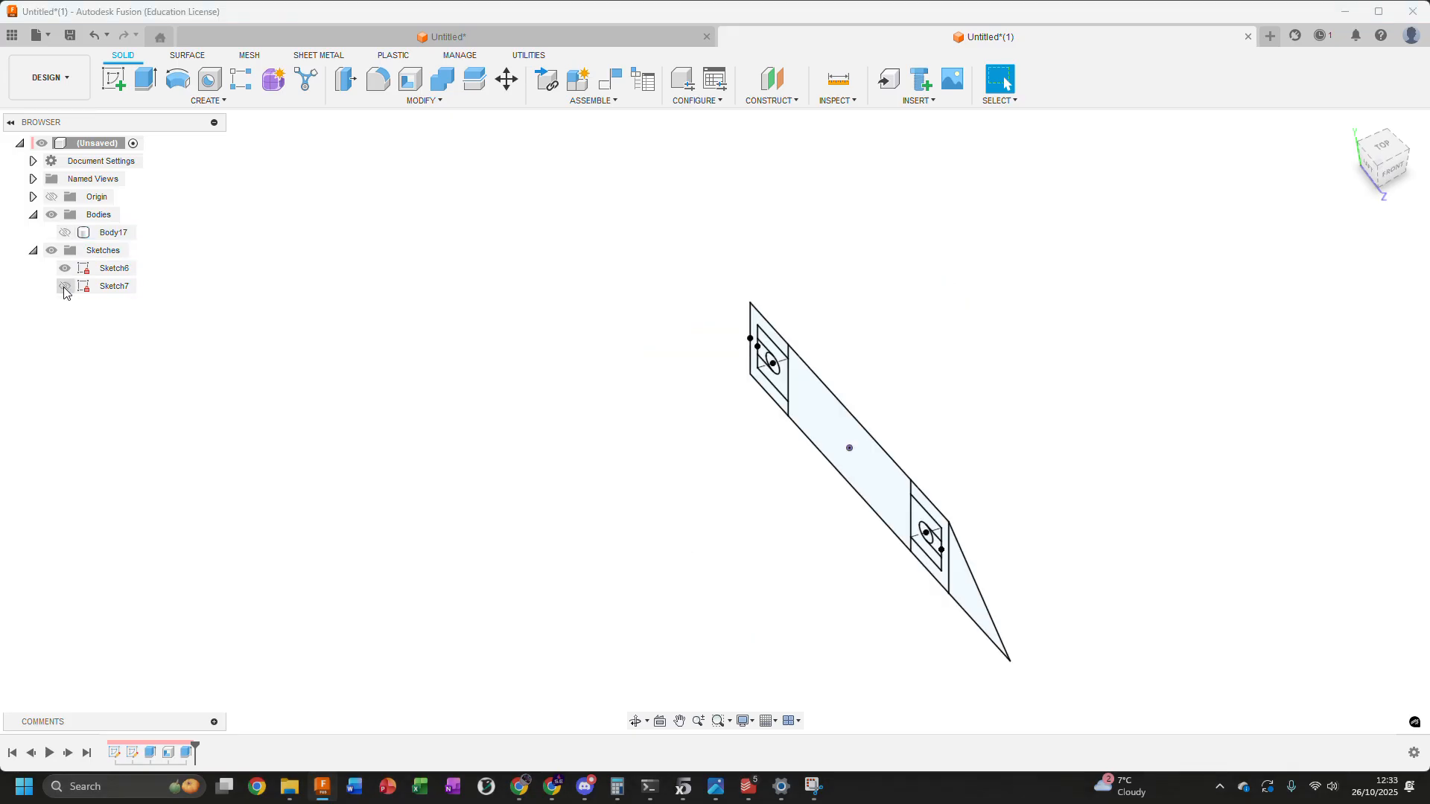
left_click(64, 286)
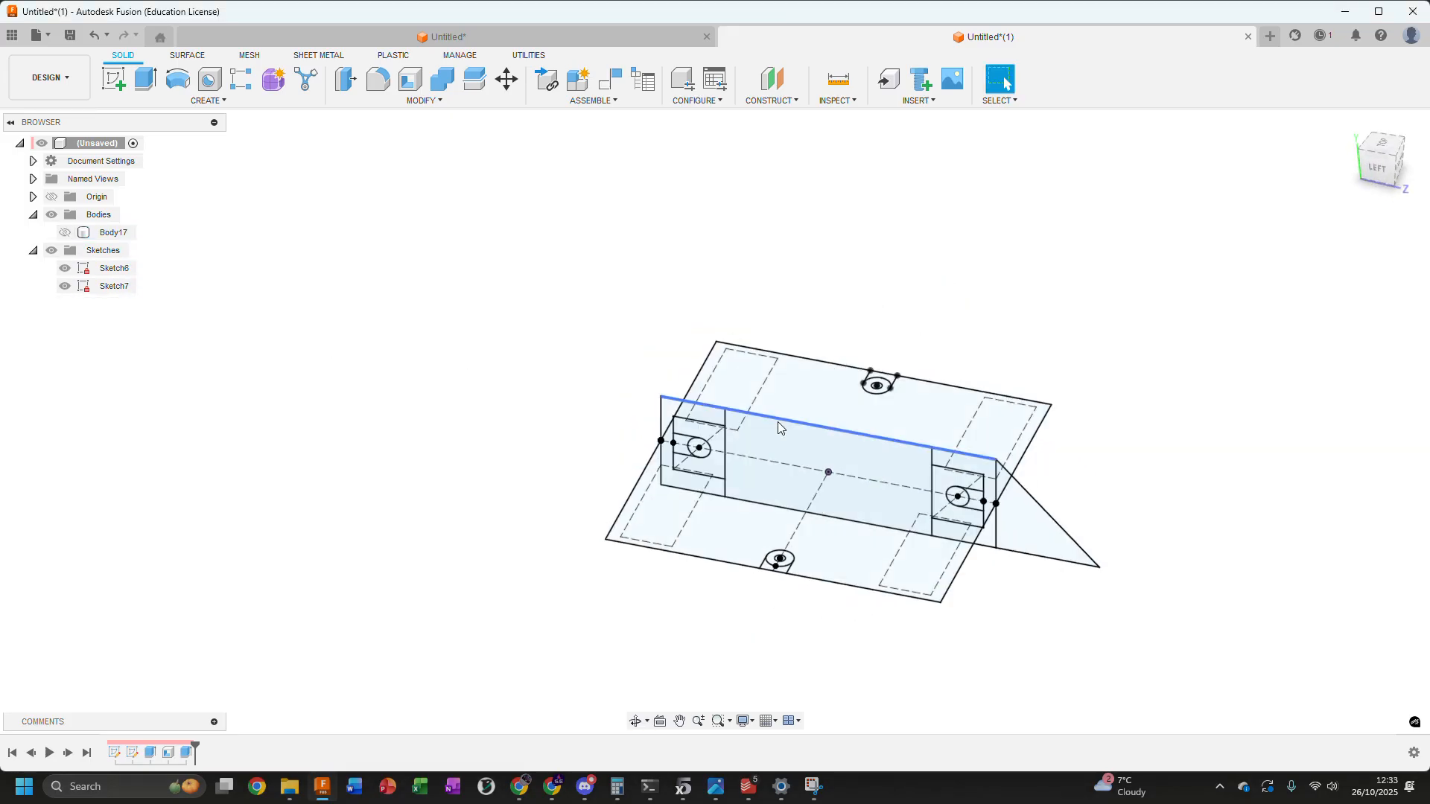
Select the three profiles inside the inner rectangle of Sketch6's end section farthest from the triangle, including the circle
scroll(713, 456, "up", 3)
left_click(715, 460)
key("Escape")
scroll(620, 396, "up", 4)
middle_click_drag(670, 396, 686, 406, "shift")
left_click(677, 420)
left_click(675, 463, "ctrl")
left_click(726, 475, "ctrl")
scroll(870, 487, "down", 3)
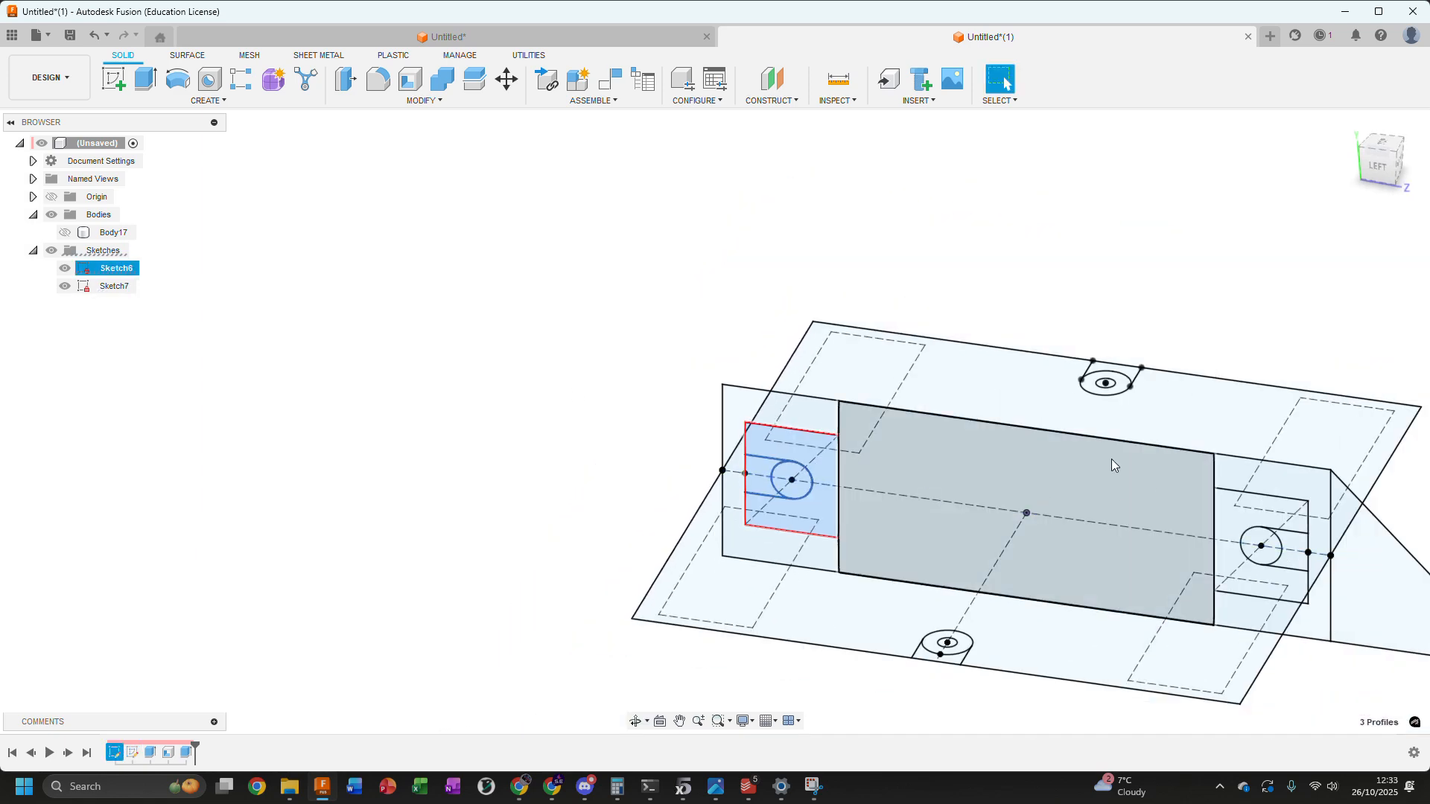
Add the three matching inner-rectangle profiles of the end section beside the triangle to the selection
scroll(1020, 498, "up", 5)
left_click(987, 478, "ctrl")
left_click(1020, 512, "ctrl")
left_click(1093, 515, "ctrl")
scroll(950, 454, "down", 3)
middle_click_drag(1061, 282, 1129, 258, "shift")
Set up a two-sided extrusion of the six profiles, with side 1 ending at the dashed rectangle's outer corner in Sketch7
key("e")
left_click(1336, 300)
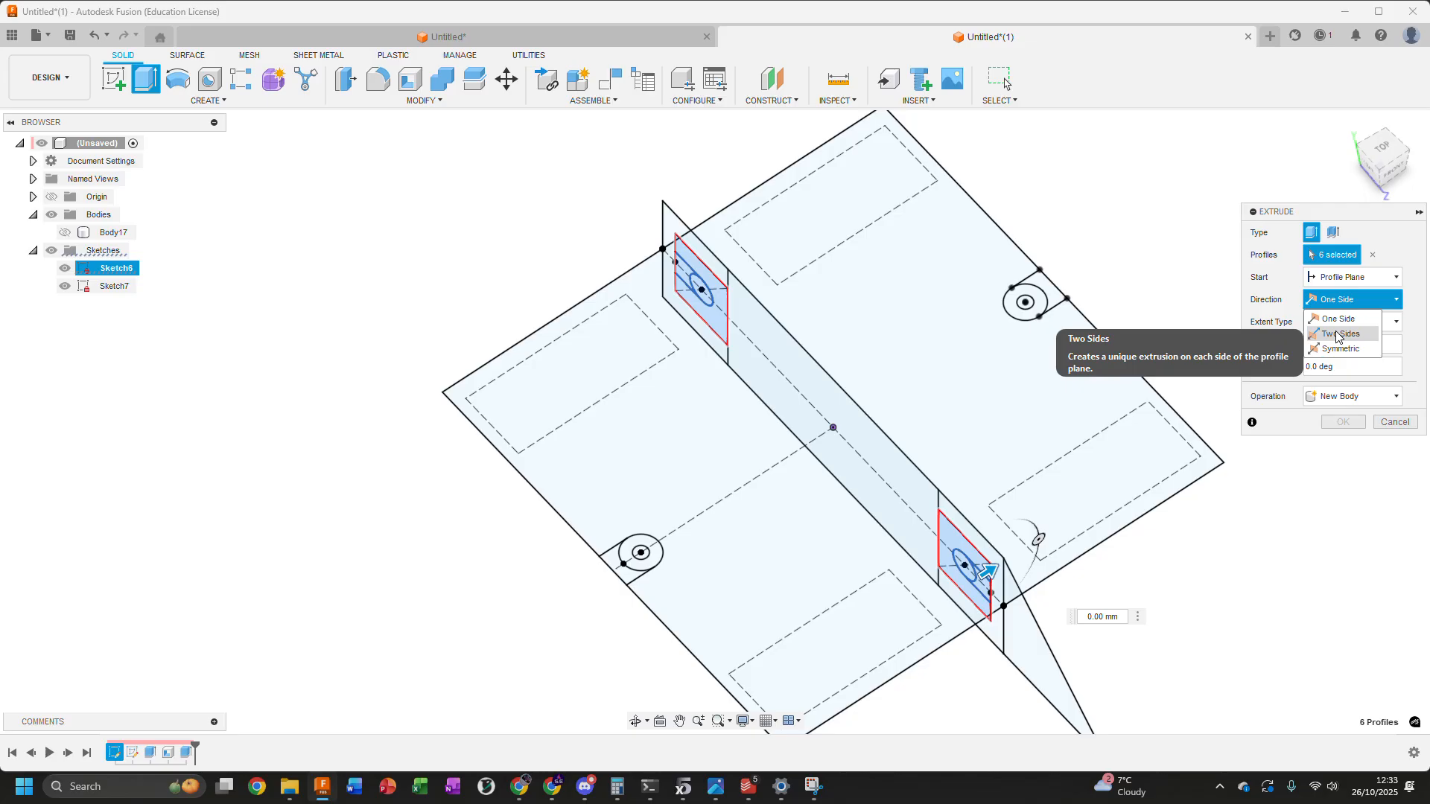
left_click(1338, 336)
left_click(1338, 343)
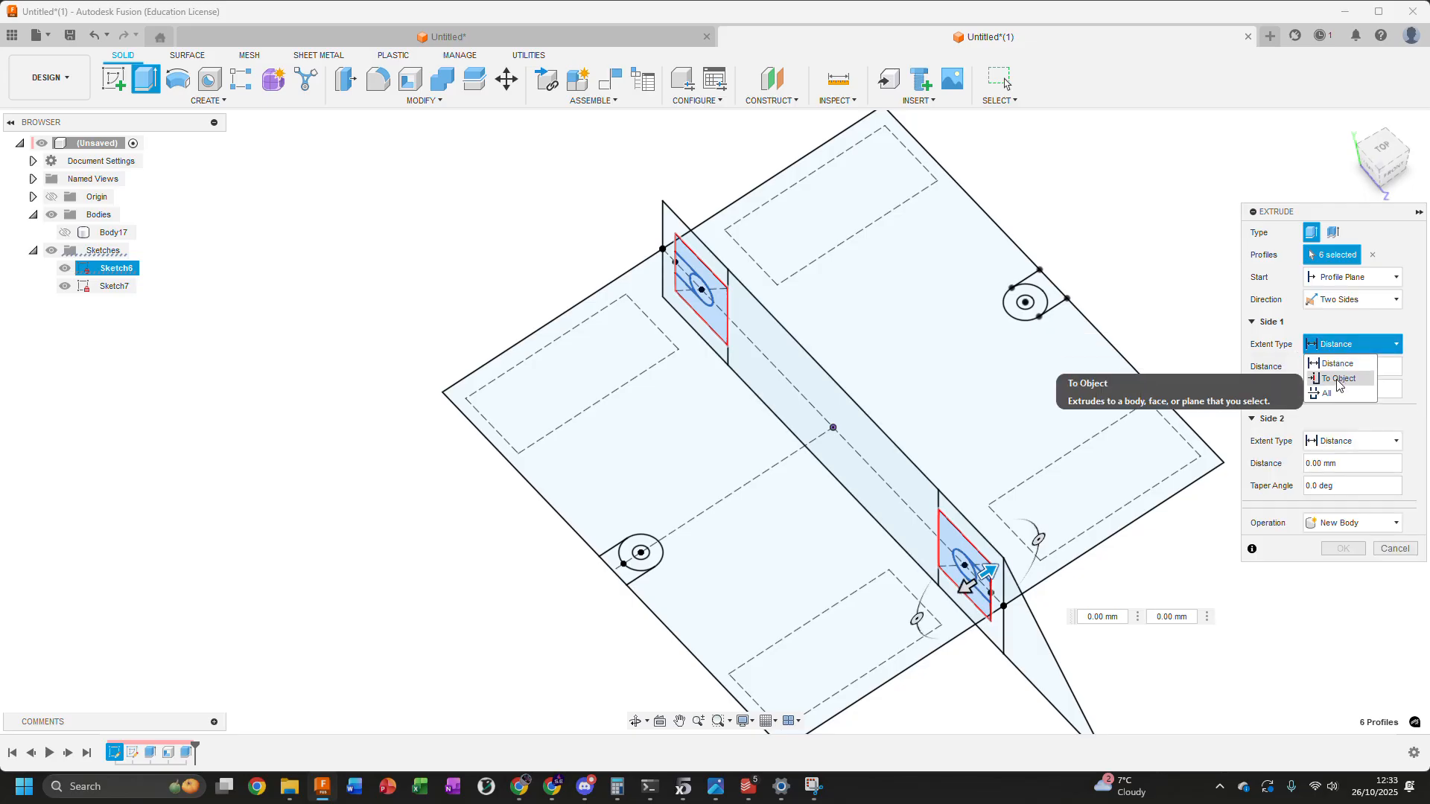
left_click(1337, 381)
middle_click_drag(823, 639, 874, 489)
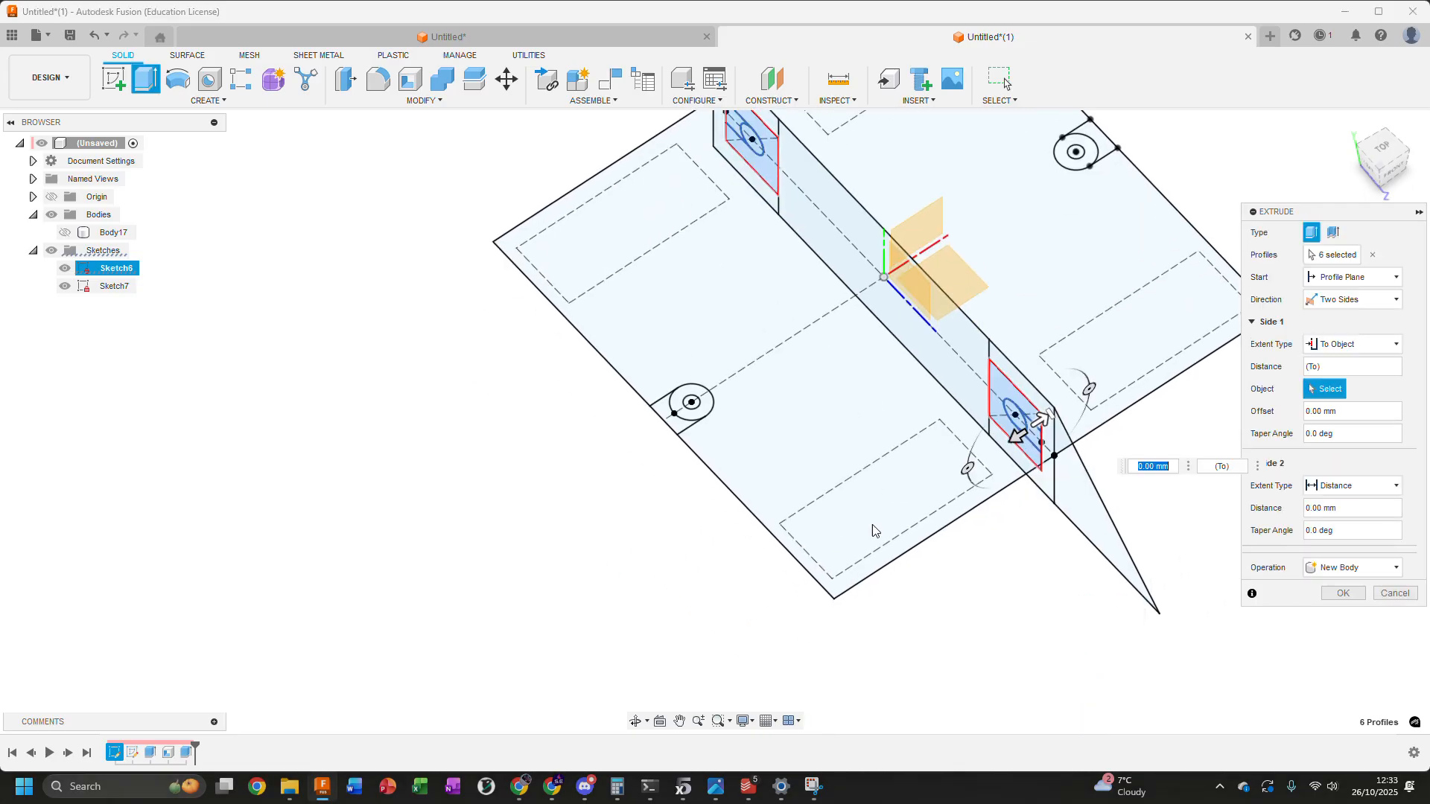
left_click(831, 578)
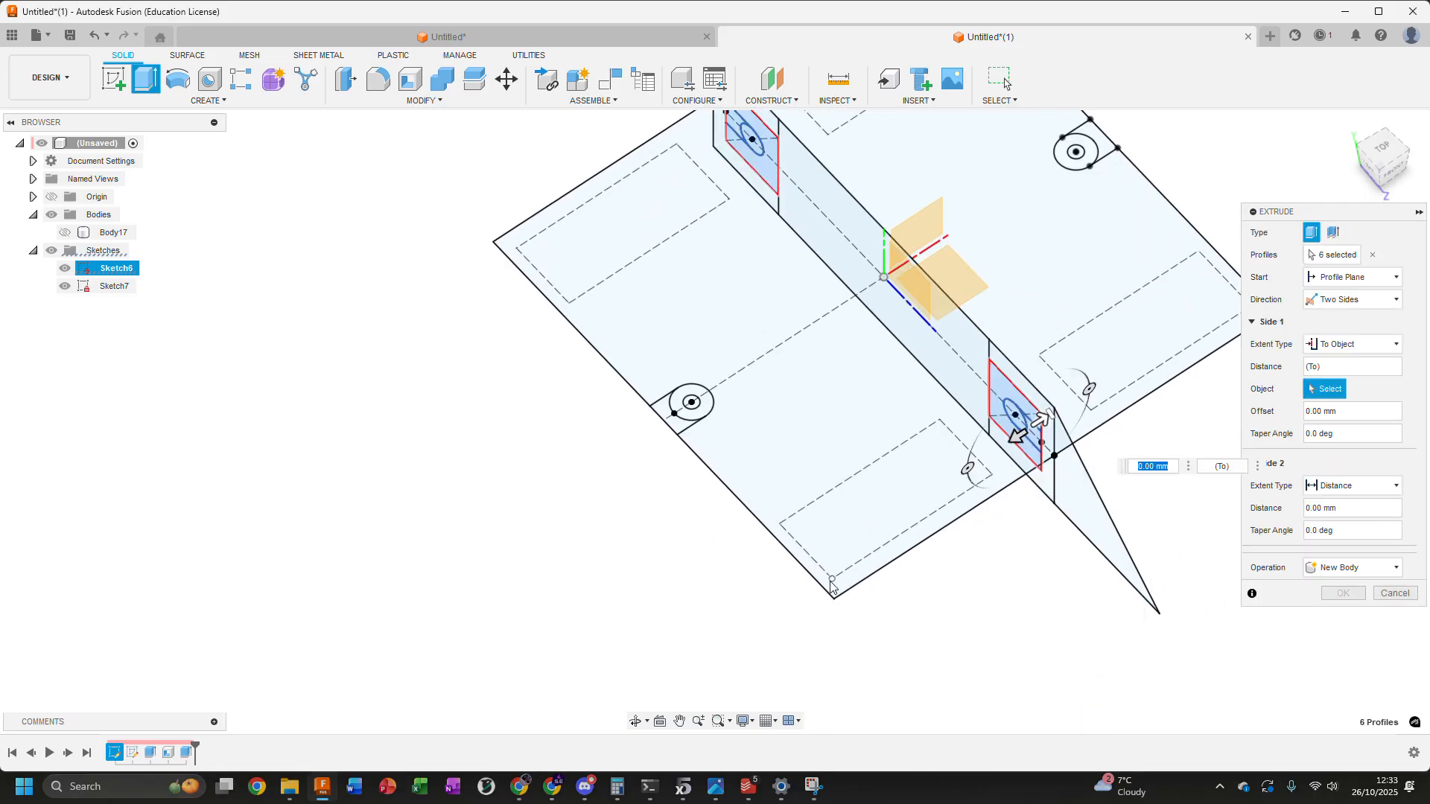
End side 2 at the same dashed rectangle's inner corner and create the extrusions as new bodies
left_click(1323, 487)
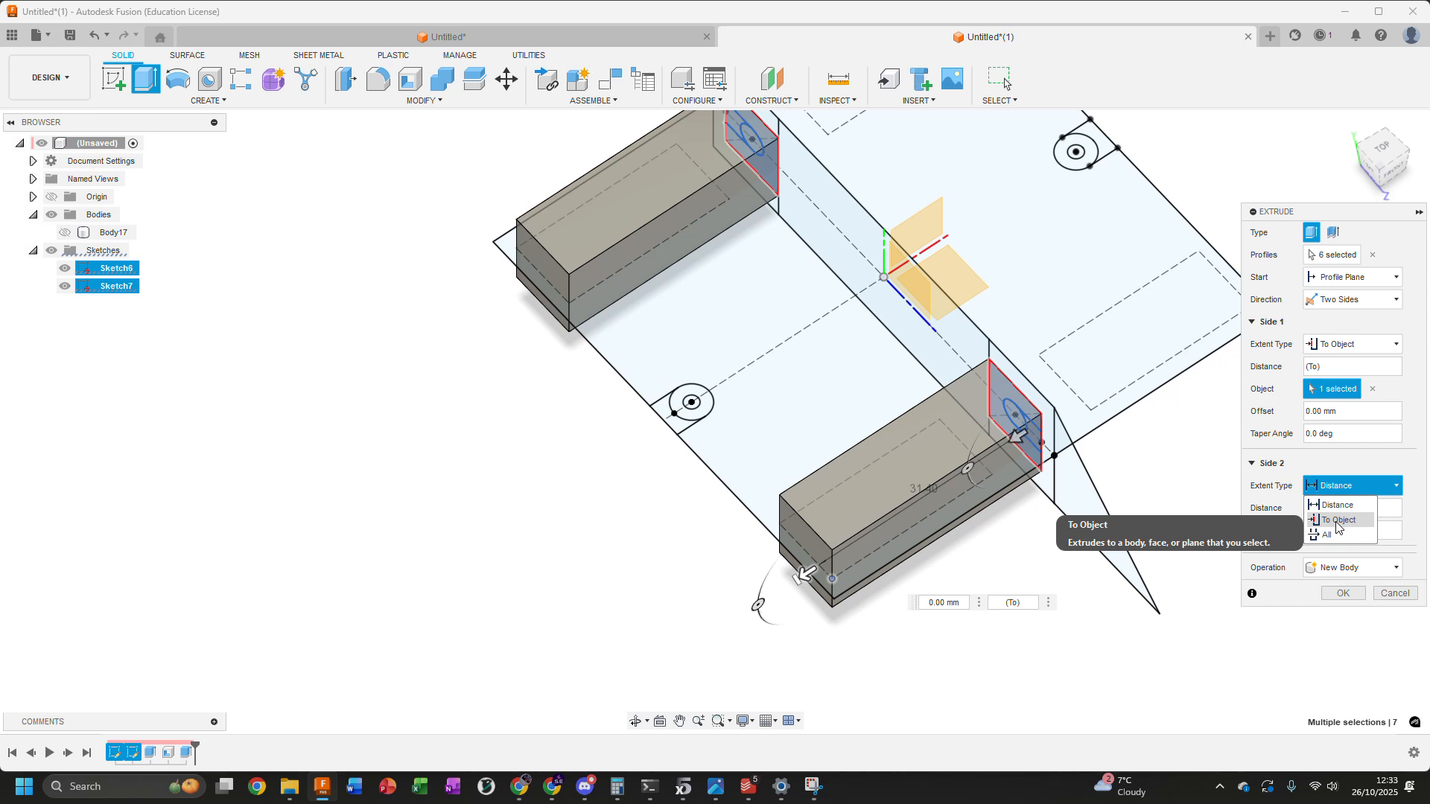
left_click(1337, 521)
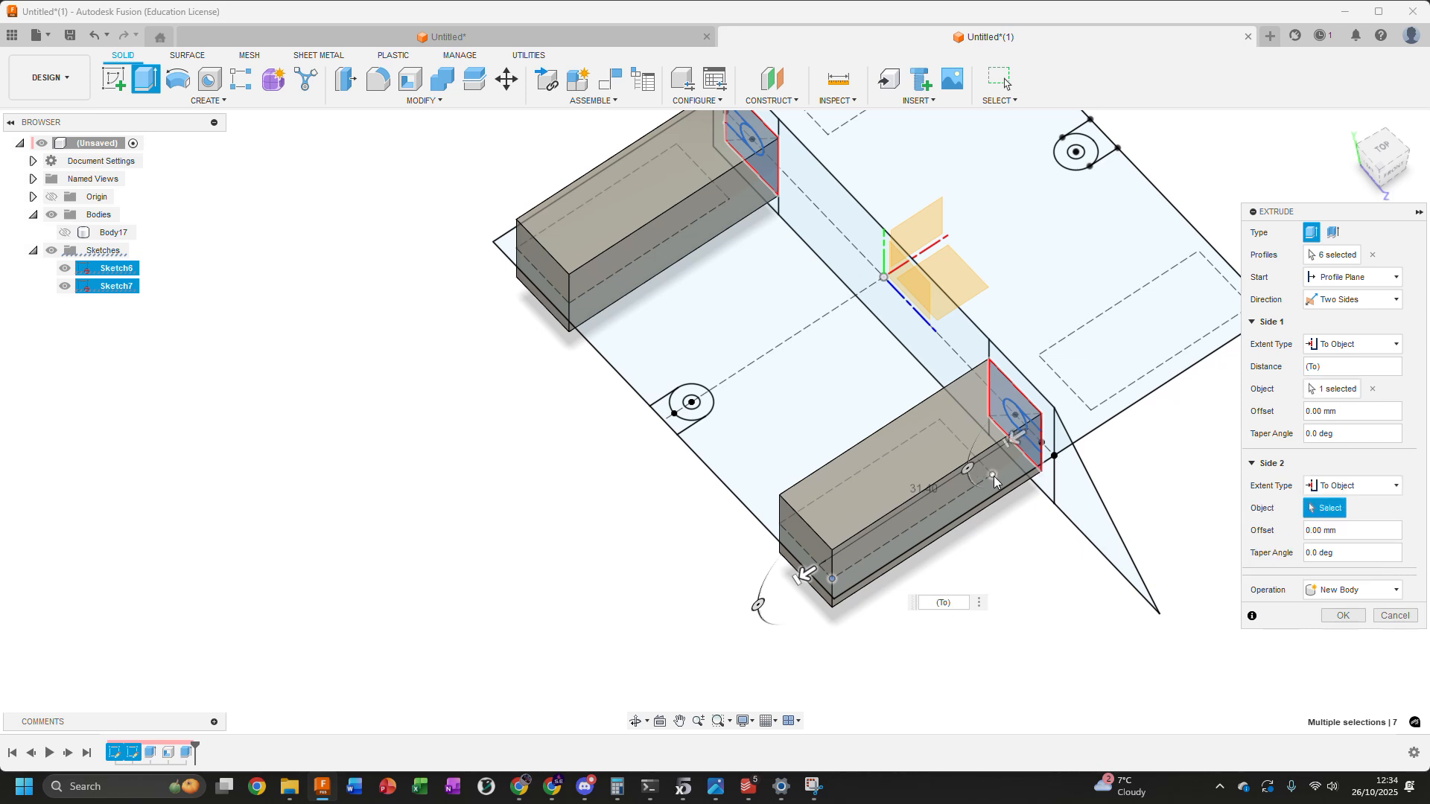
left_click(995, 476)
scroll(1038, 537, "down", 3)
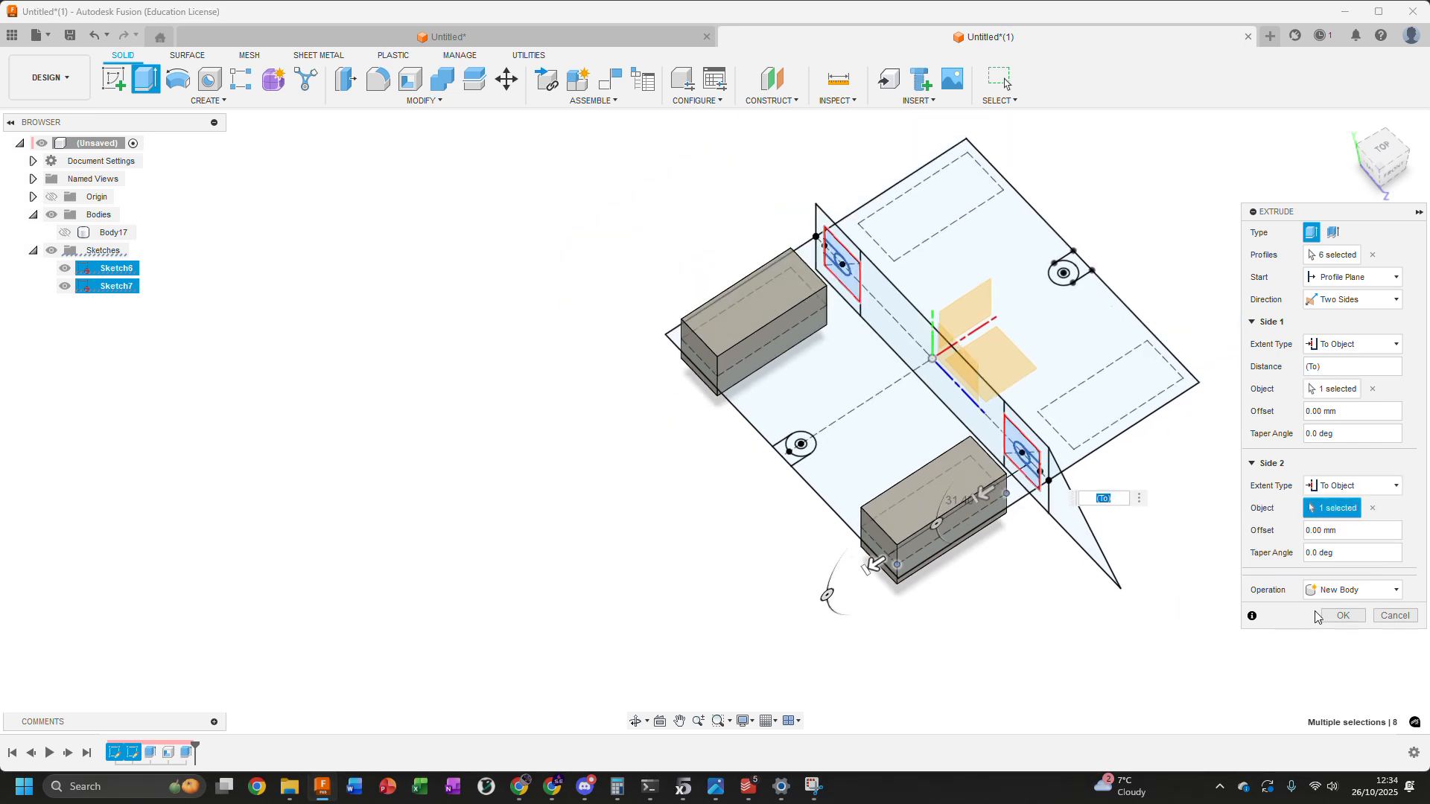
left_click(1343, 612)
Hide Sketch7 to inspect the two blocks against Sketch6, and show it again
middle_click_drag(792, 475, 754, 418, "shift")
middle_click_drag(332, 376, 365, 402, "shift")
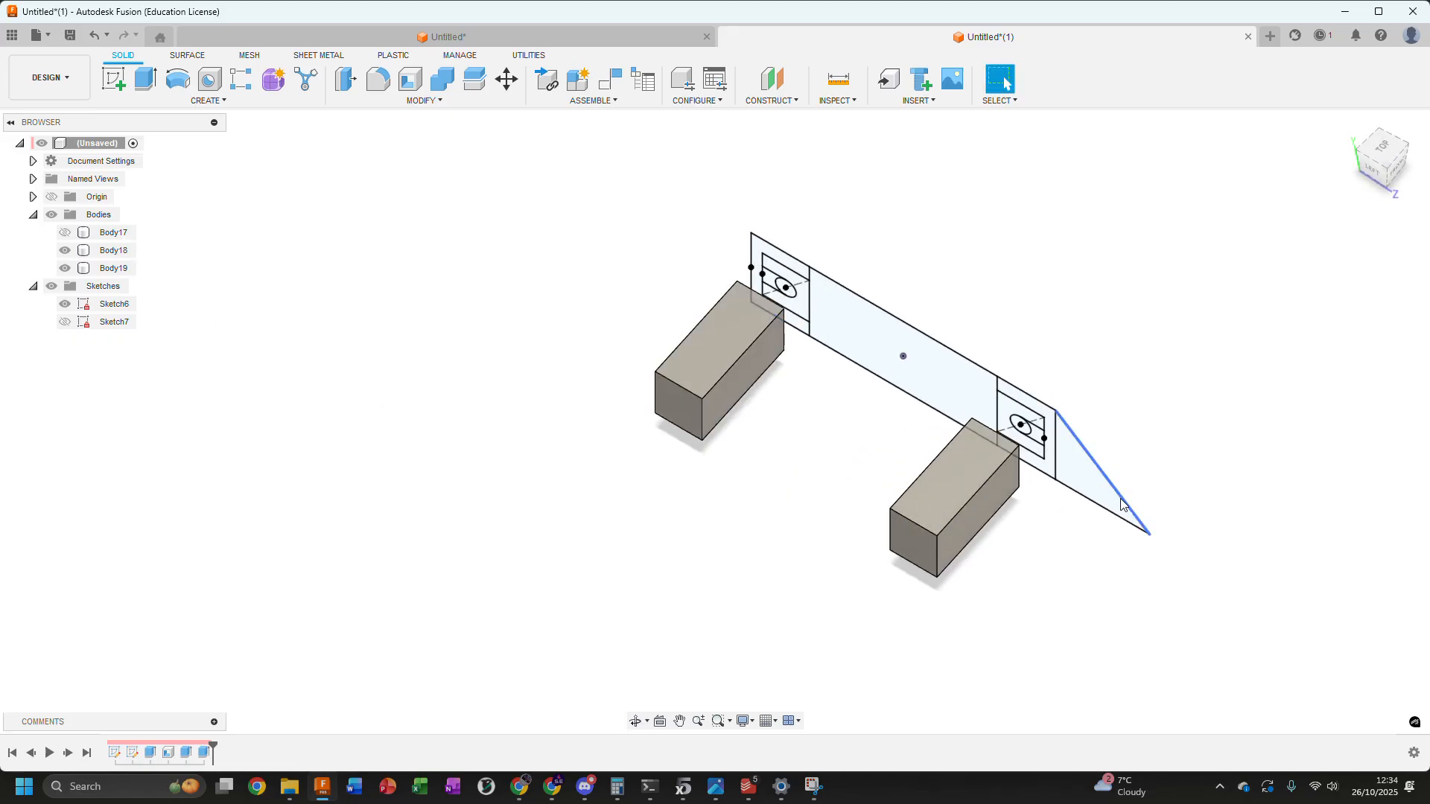
left_click(71, 327)
left_click(65, 325)
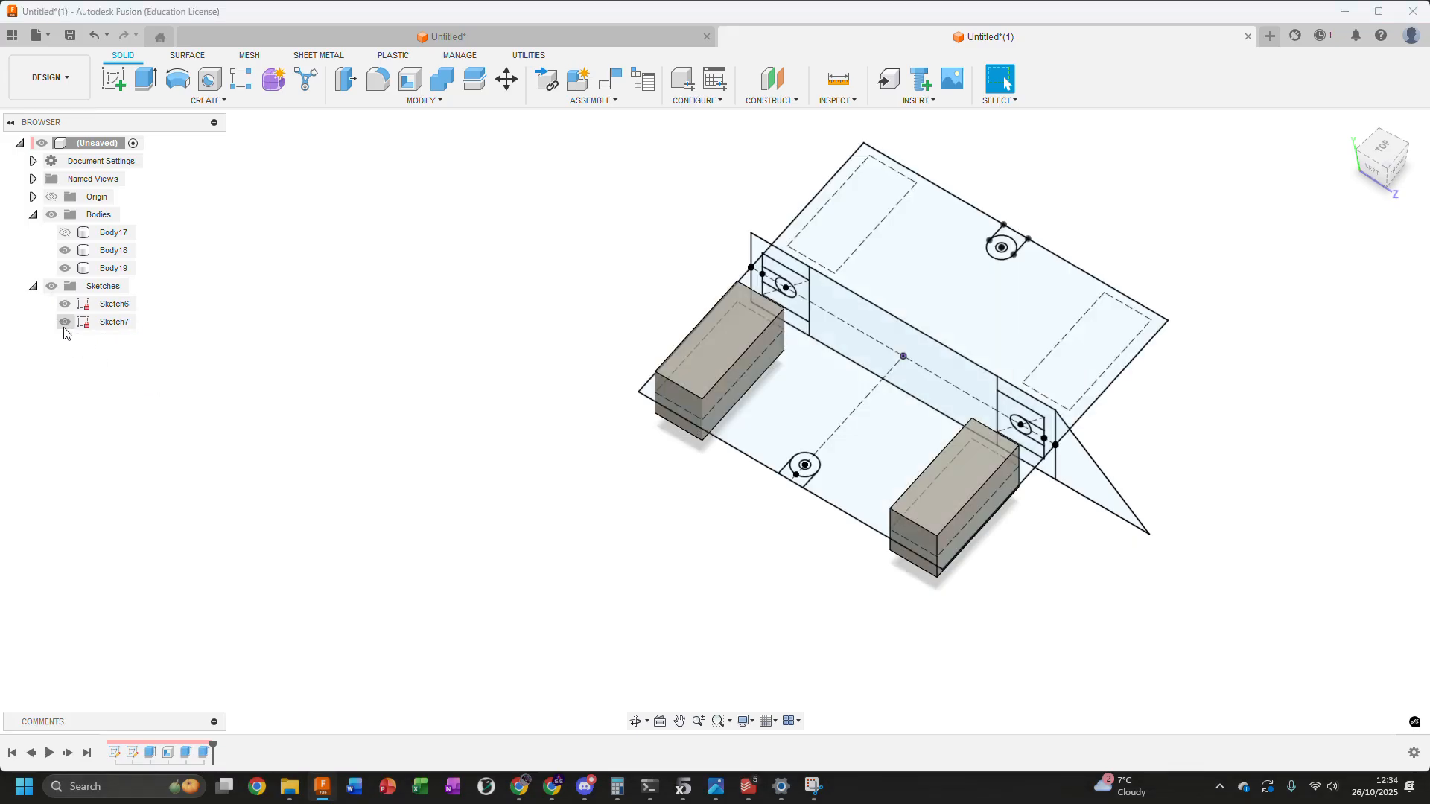
Select the circle and the adjoining slot profile in both end sections of Sketch6, four profiles in all
scroll(760, 287, "up", 6)
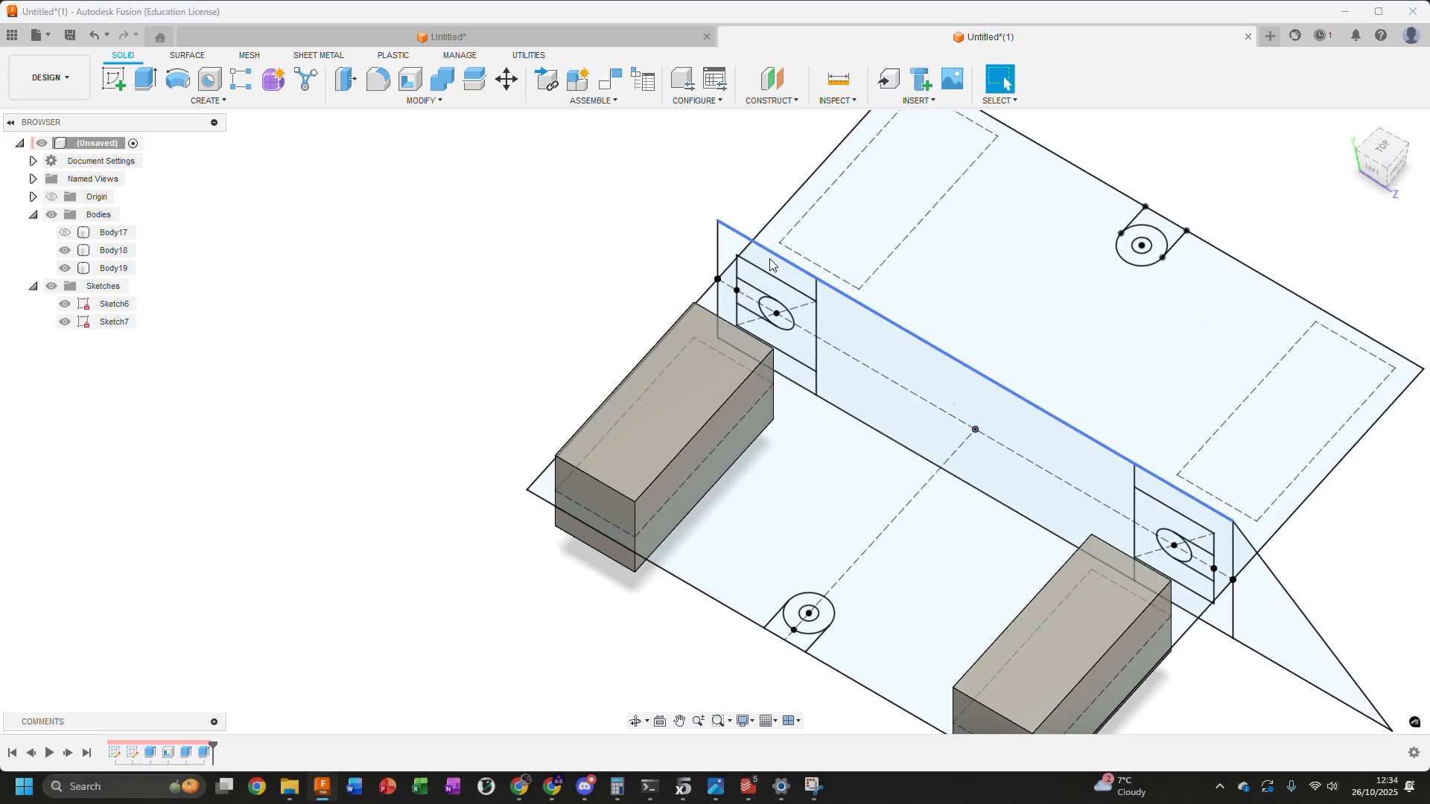
scroll(755, 292, "up", 3)
left_click(755, 292)
left_click(824, 353, "ctrl")
scroll(824, 353, "down", 3)
middle_click_drag(1046, 373, 628, 155)
scroll(1075, 495, "up", 3)
left_click(1151, 568, "ctrl")
left_click(1046, 525, "ctrl")
scroll(869, 465, "down", 5)
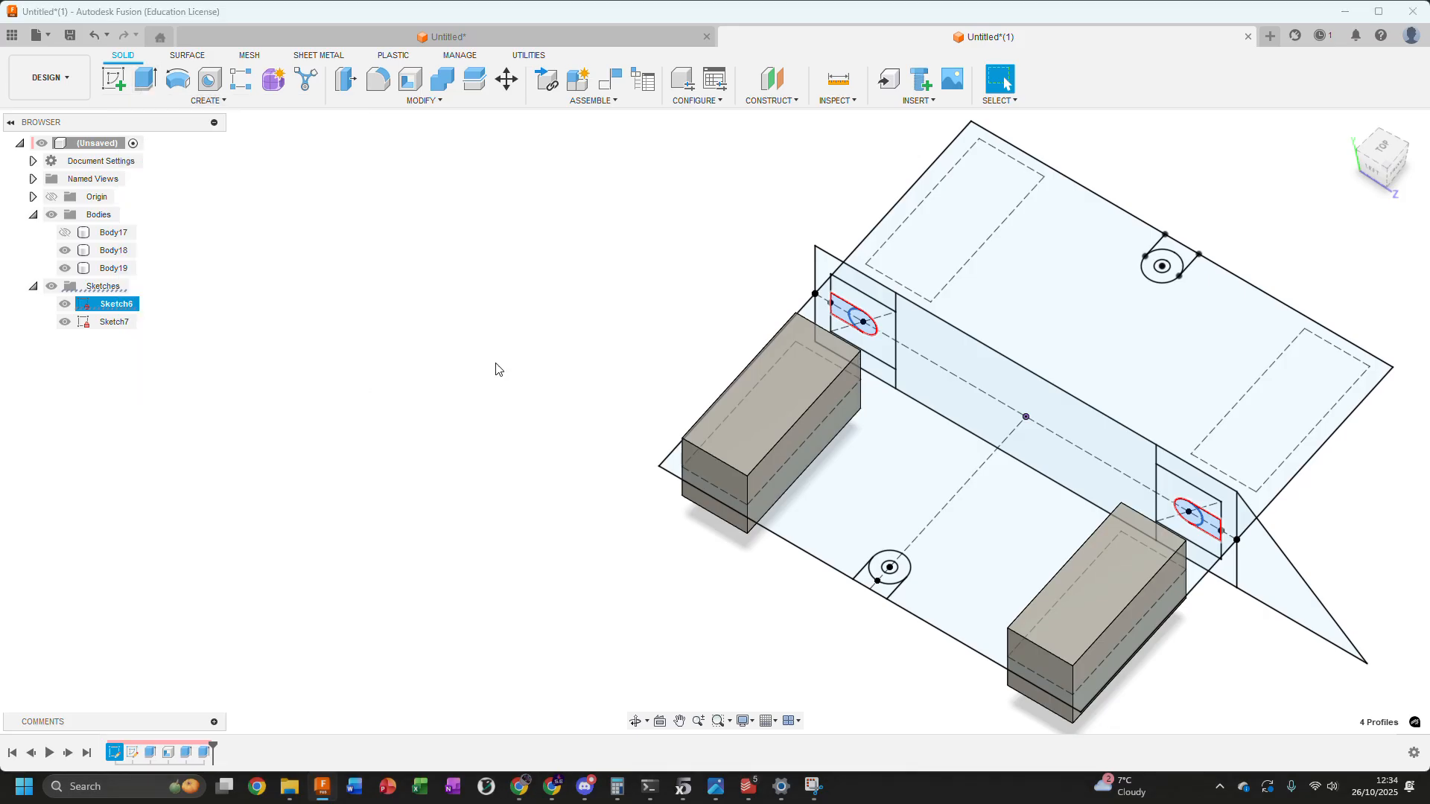
Set up a two-sided extrusion of the four slot profiles, with side 1 ending at the dashed rectangle's inner corner
key("e")
left_click(1348, 299)
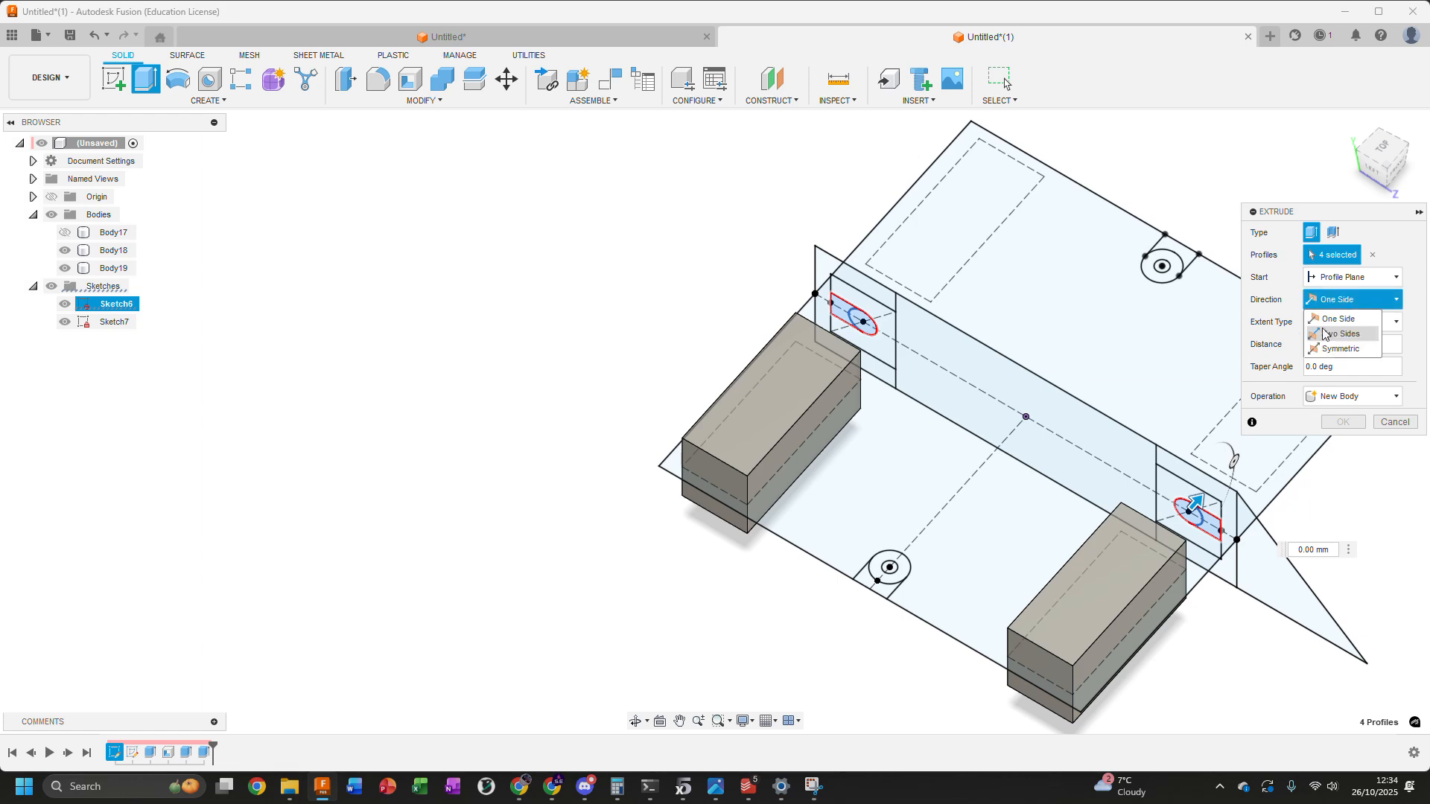
left_click(1341, 322)
left_click(1348, 344)
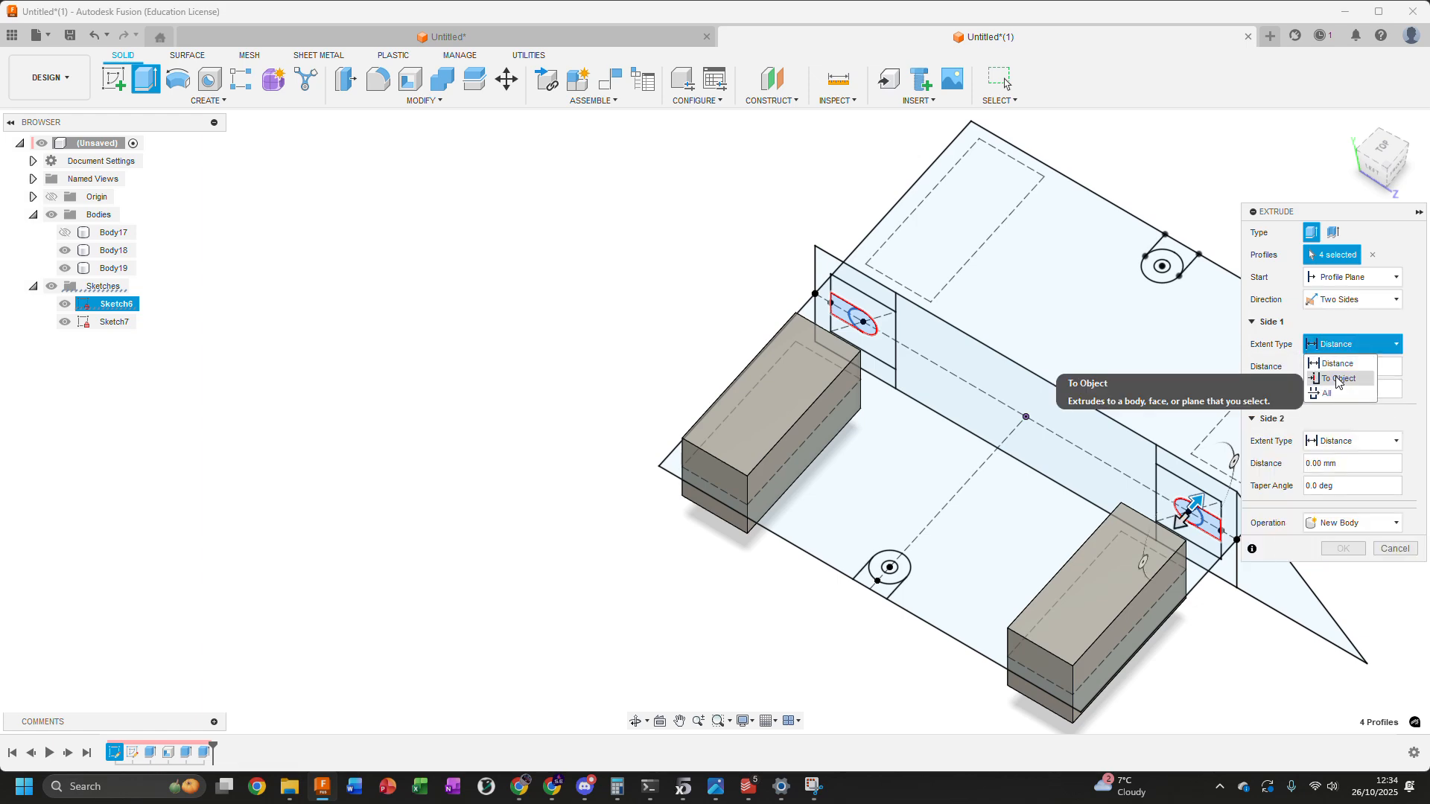
left_click(1336, 380)
middle_click_drag(1065, 386, 1105, 611, "shift")
scroll(1102, 611, "up", 8)
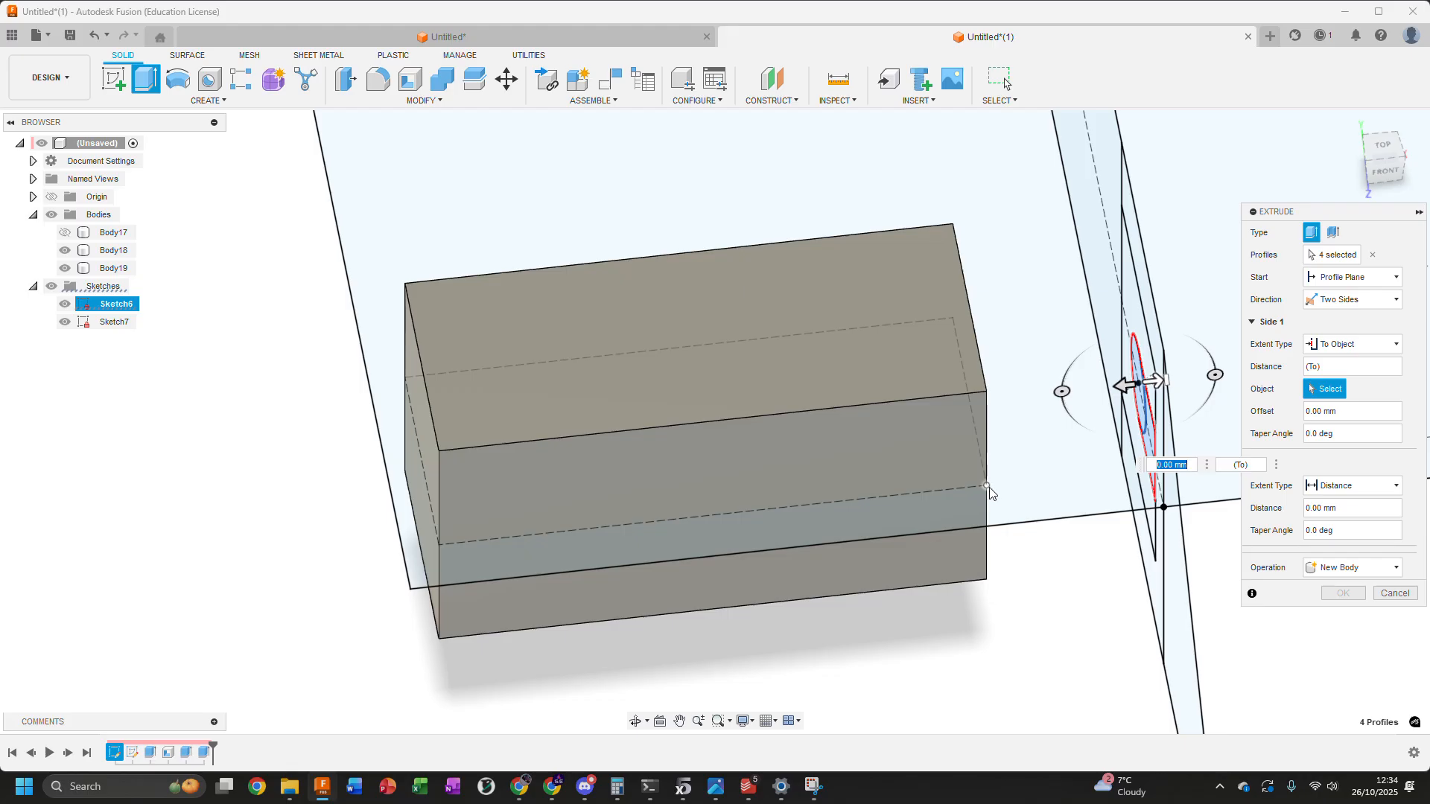
left_click(988, 486)
scroll(986, 490, "down", 5)
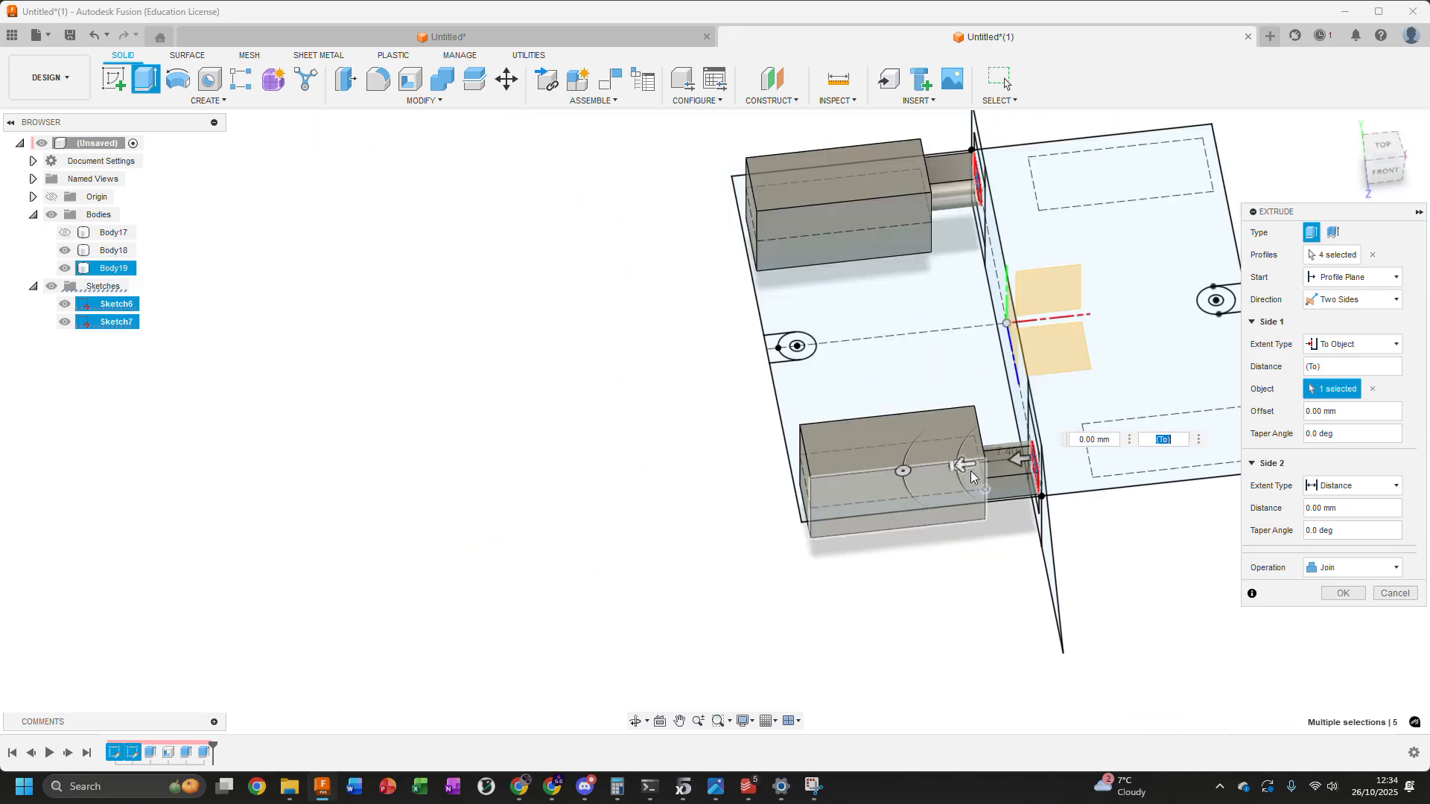
Extend side 2 of the slot extrusion to the outer corner of Sketch7's large rectangle and check the preview
left_click(1323, 492)
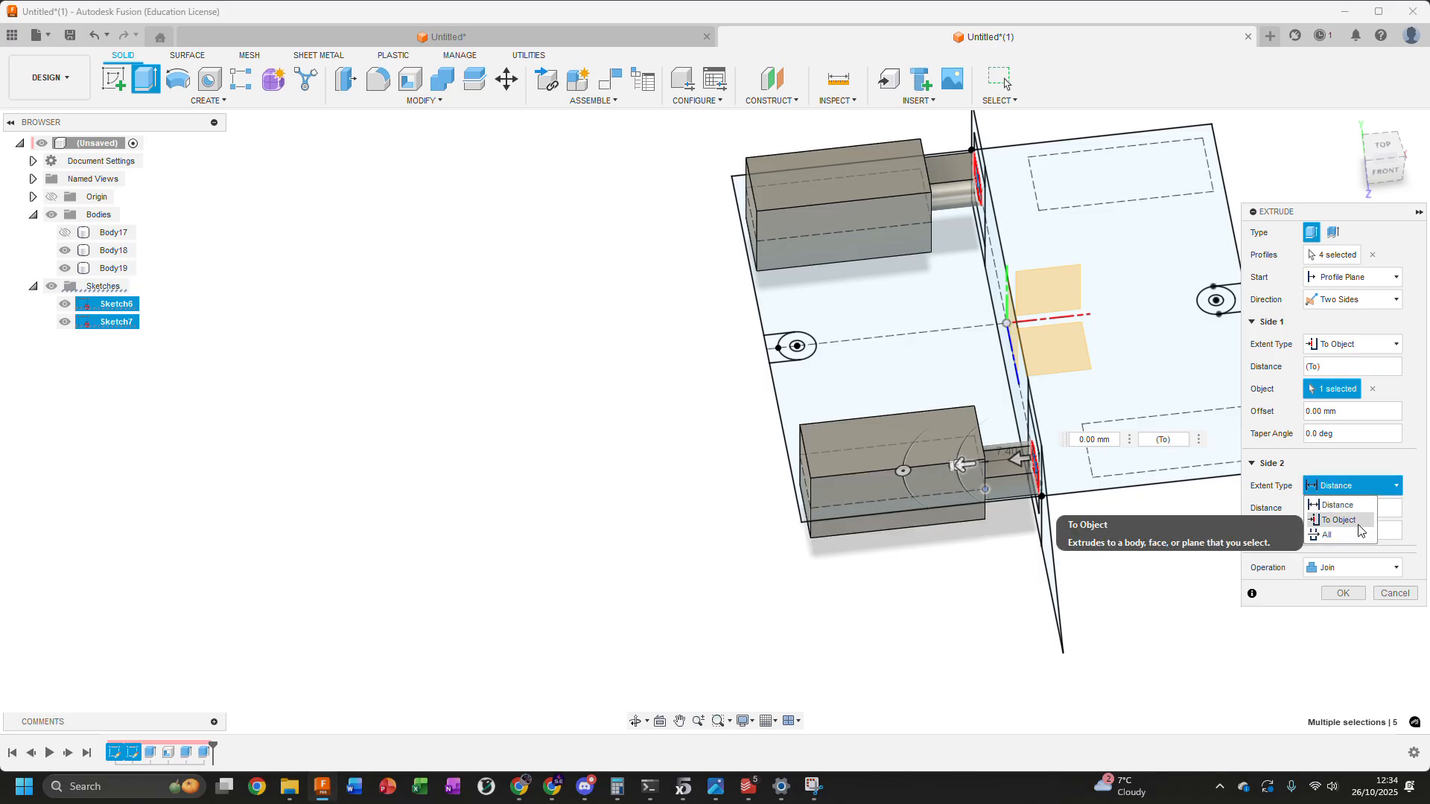
left_click(1338, 520)
scroll(752, 491, "up", 3)
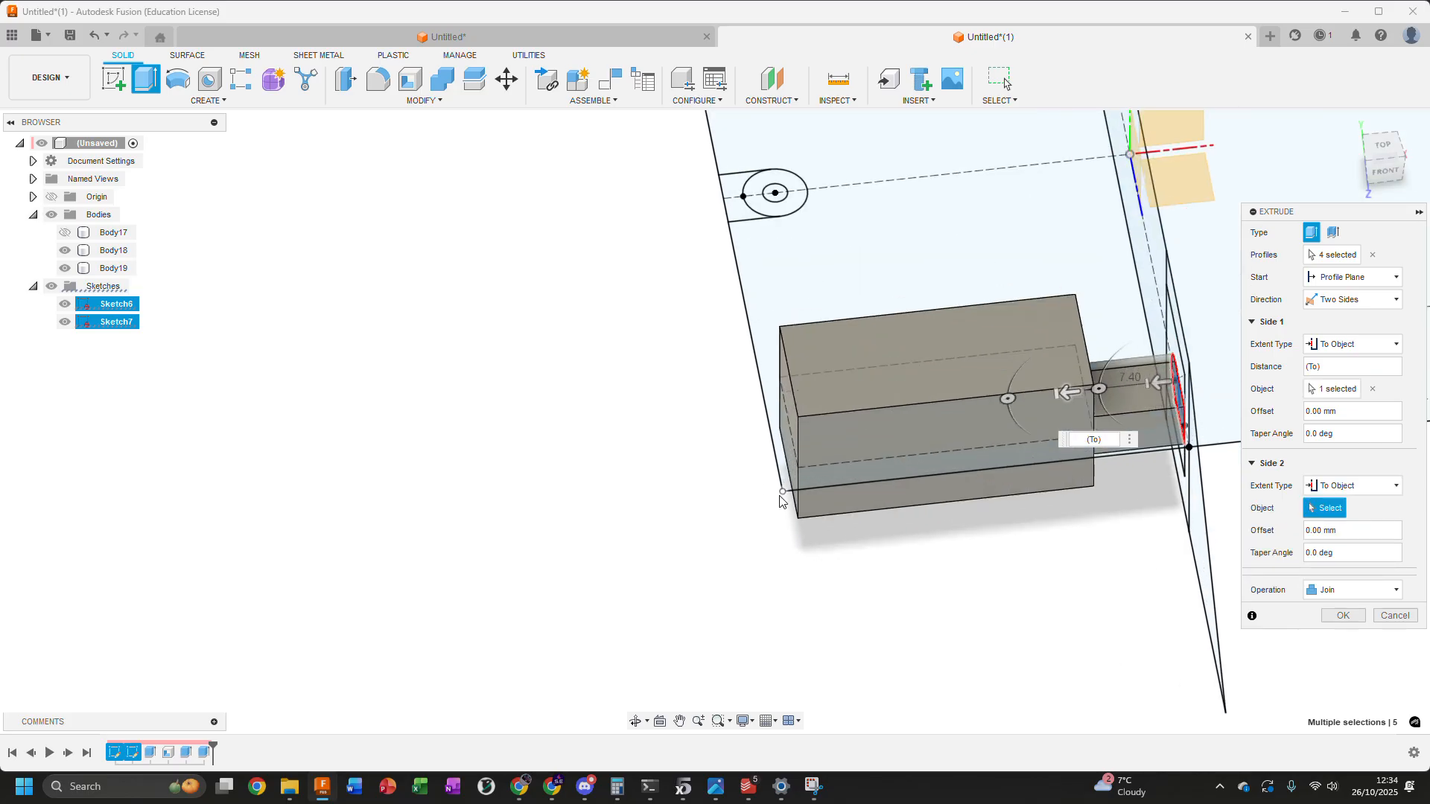
left_click(782, 492)
scroll(778, 495, "down", 4)
mouse_move(616, 399)
middle_mouse_down("shift")
mouse_move(654, 377)
mouse_move(687, 426)
middle_mouse_up("shift")
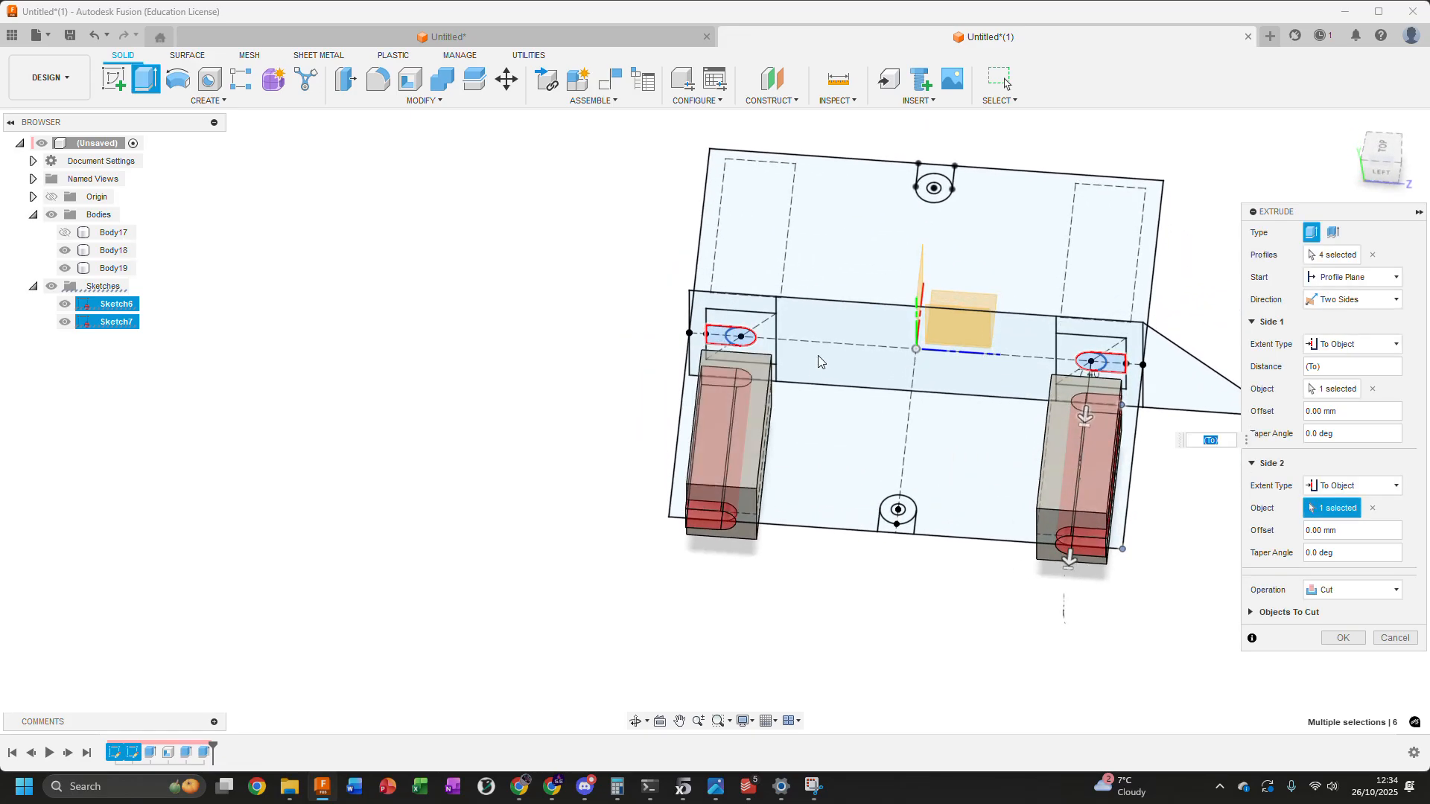
scroll(729, 555, "up", 5)
middle_click_drag(730, 555, 626, 532, "shift")
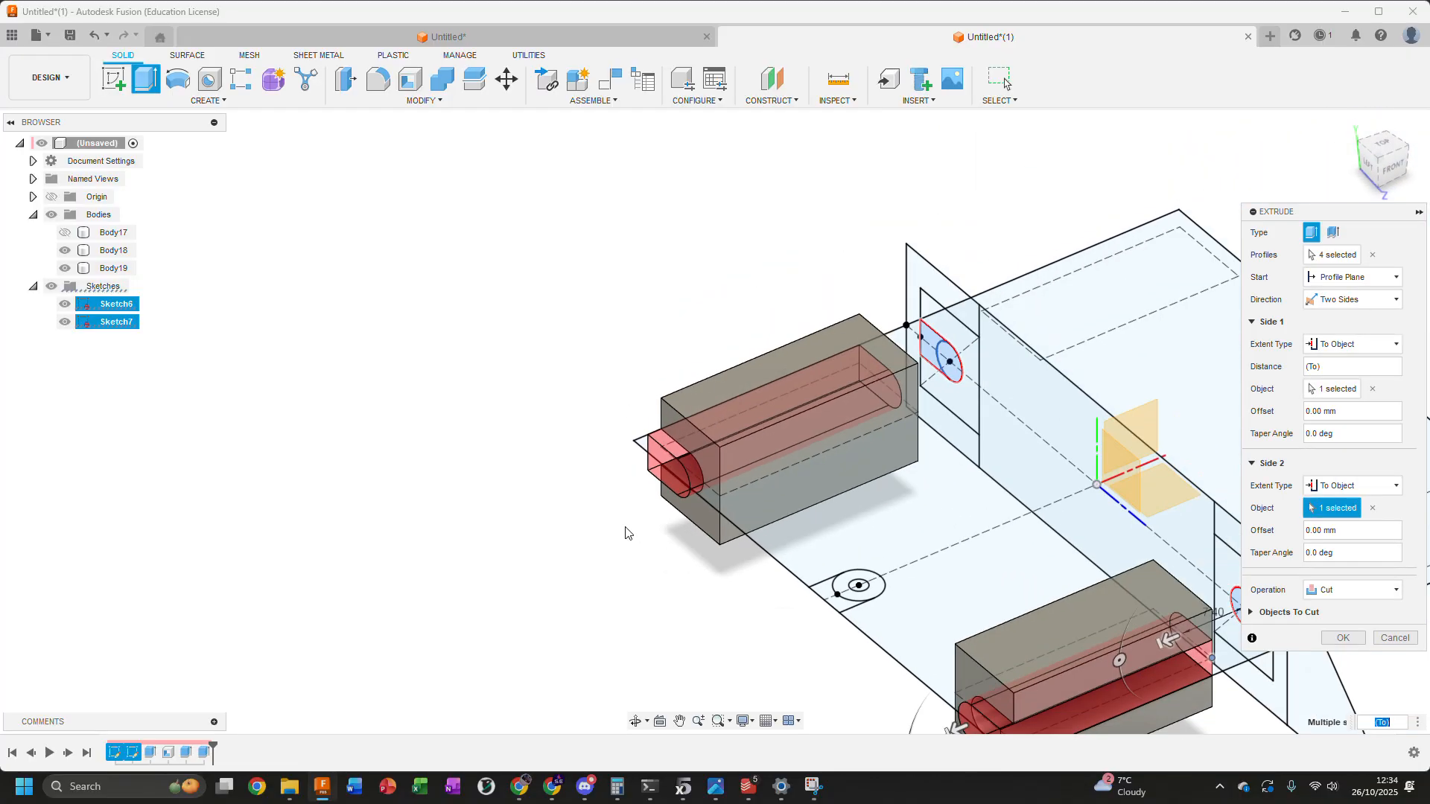
Change the extrusion's operation to Join so the slot shapes merge with the two blocks, and complete it
left_click(1334, 593)
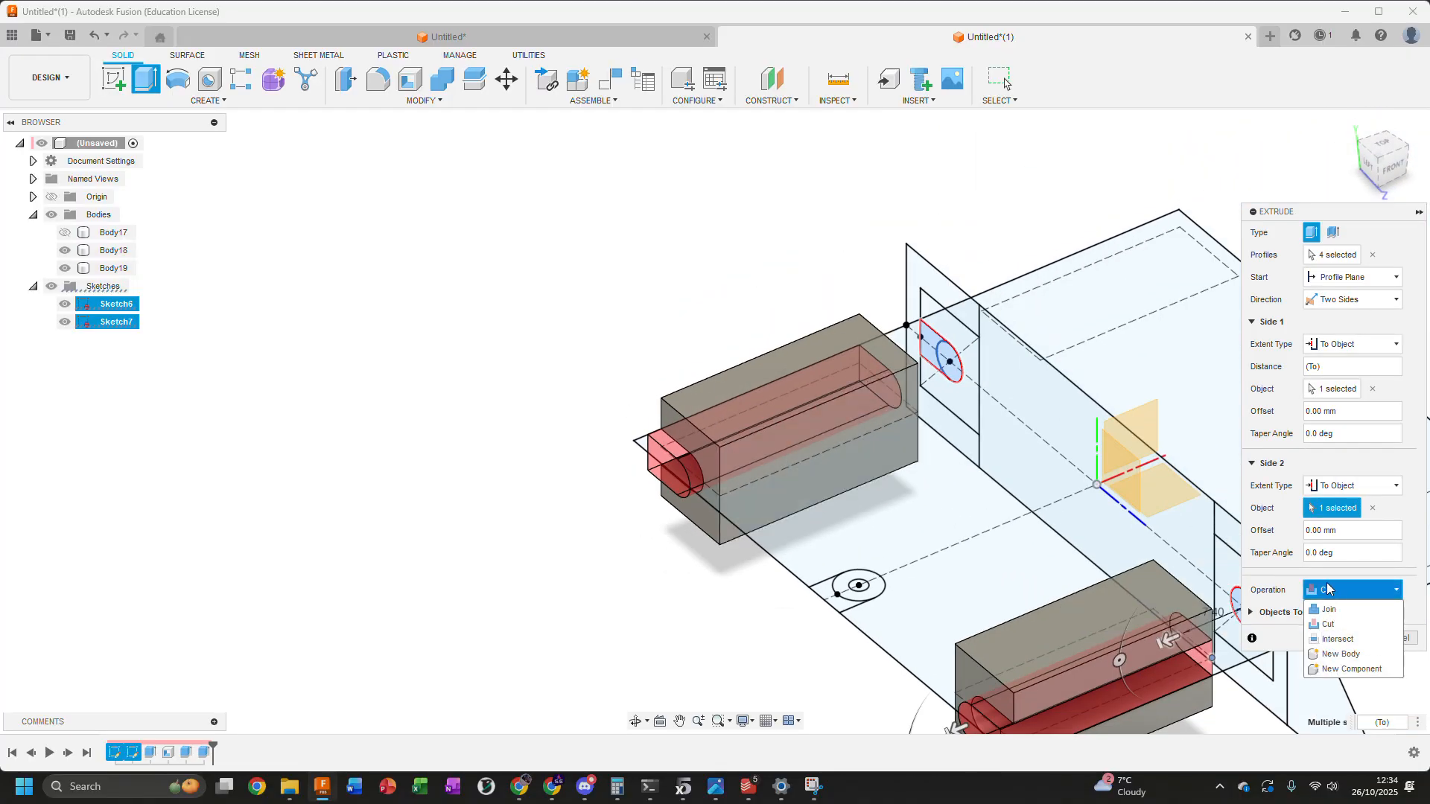
left_click(1341, 591)
left_click(1341, 591)
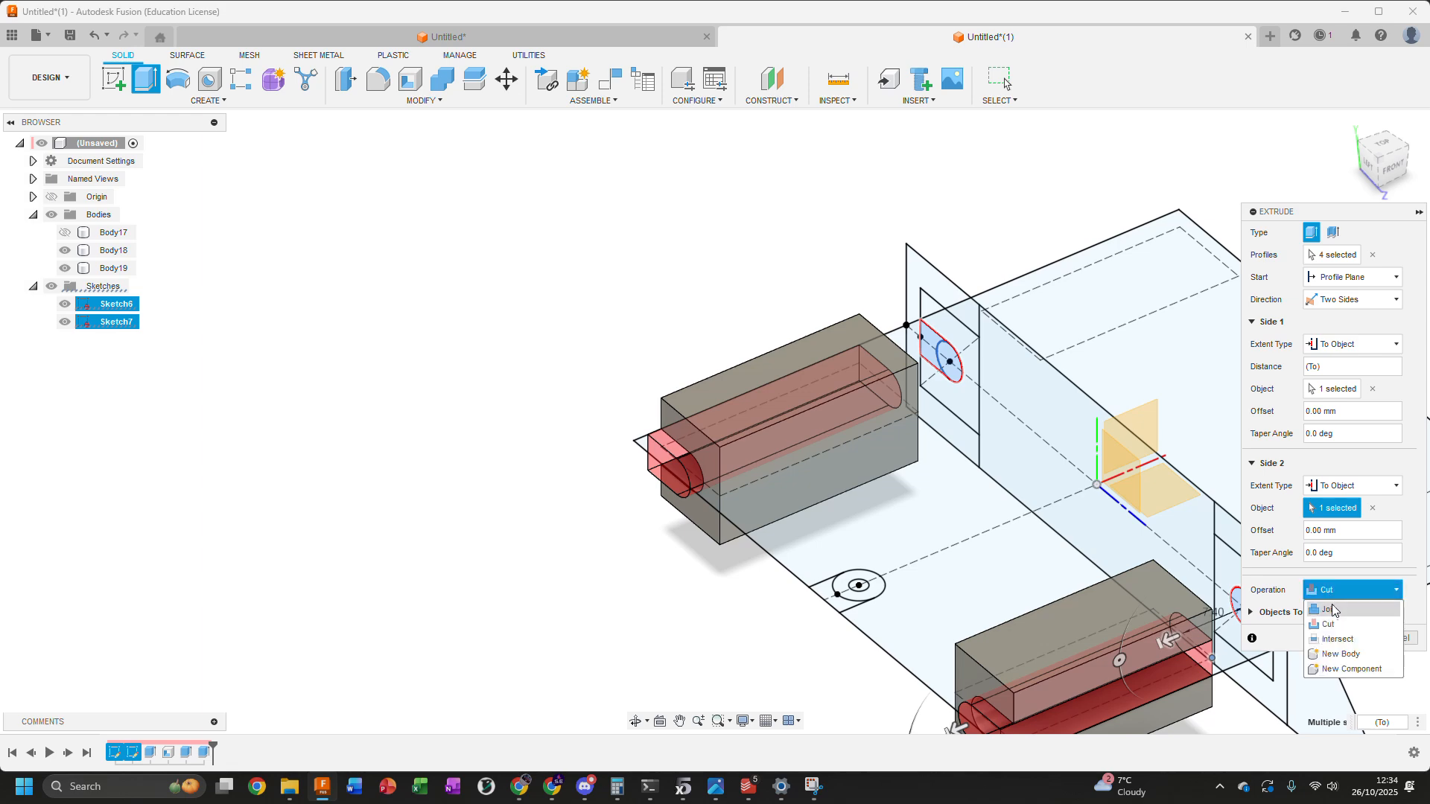
left_click(1333, 609)
left_click(1333, 615)
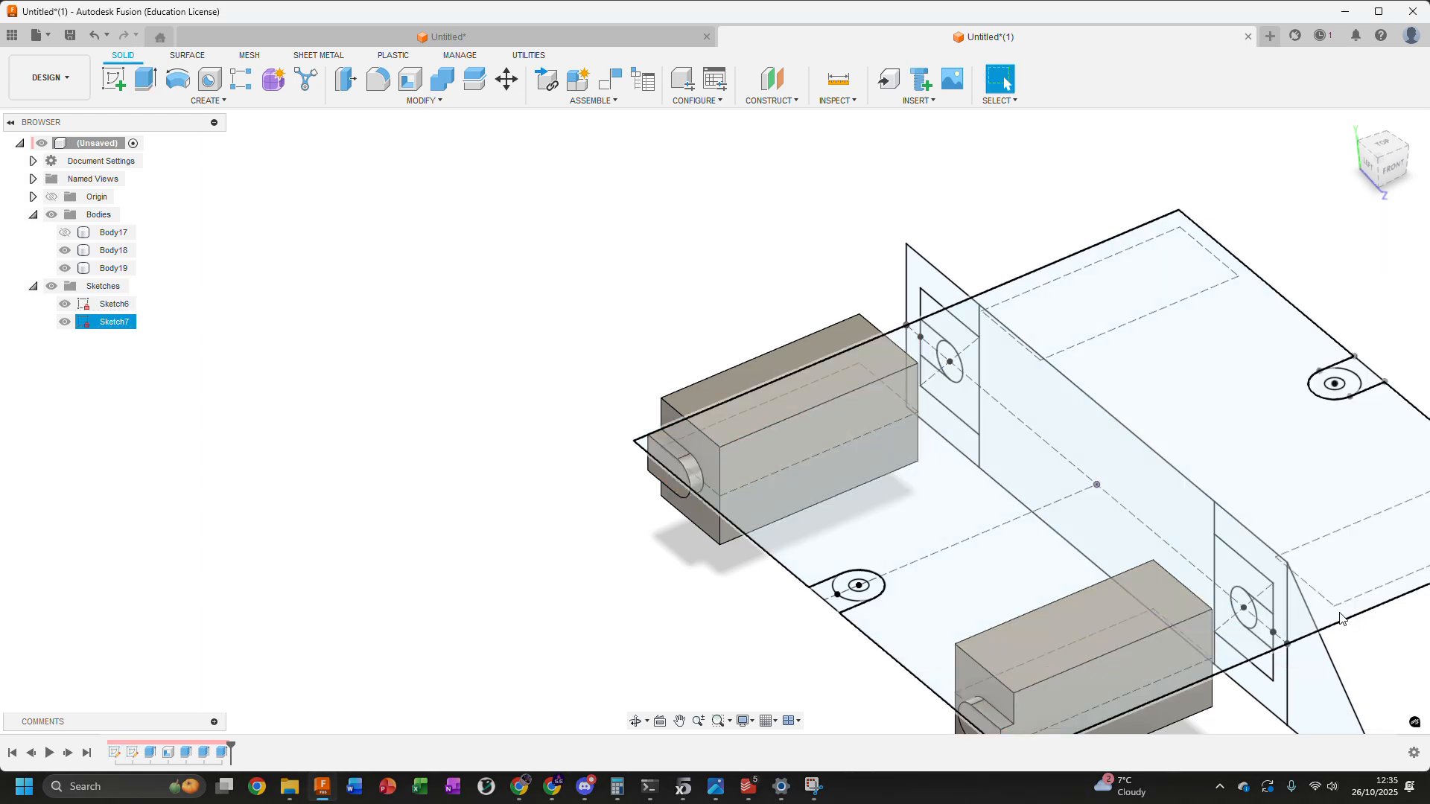
scroll(771, 383, "down", 3)
mouse_move(1019, 407)
middle_mouse_down("shift")
mouse_move(997, 438)
mouse_move(1012, 445)
middle_mouse_up("shift")
key("Escape")
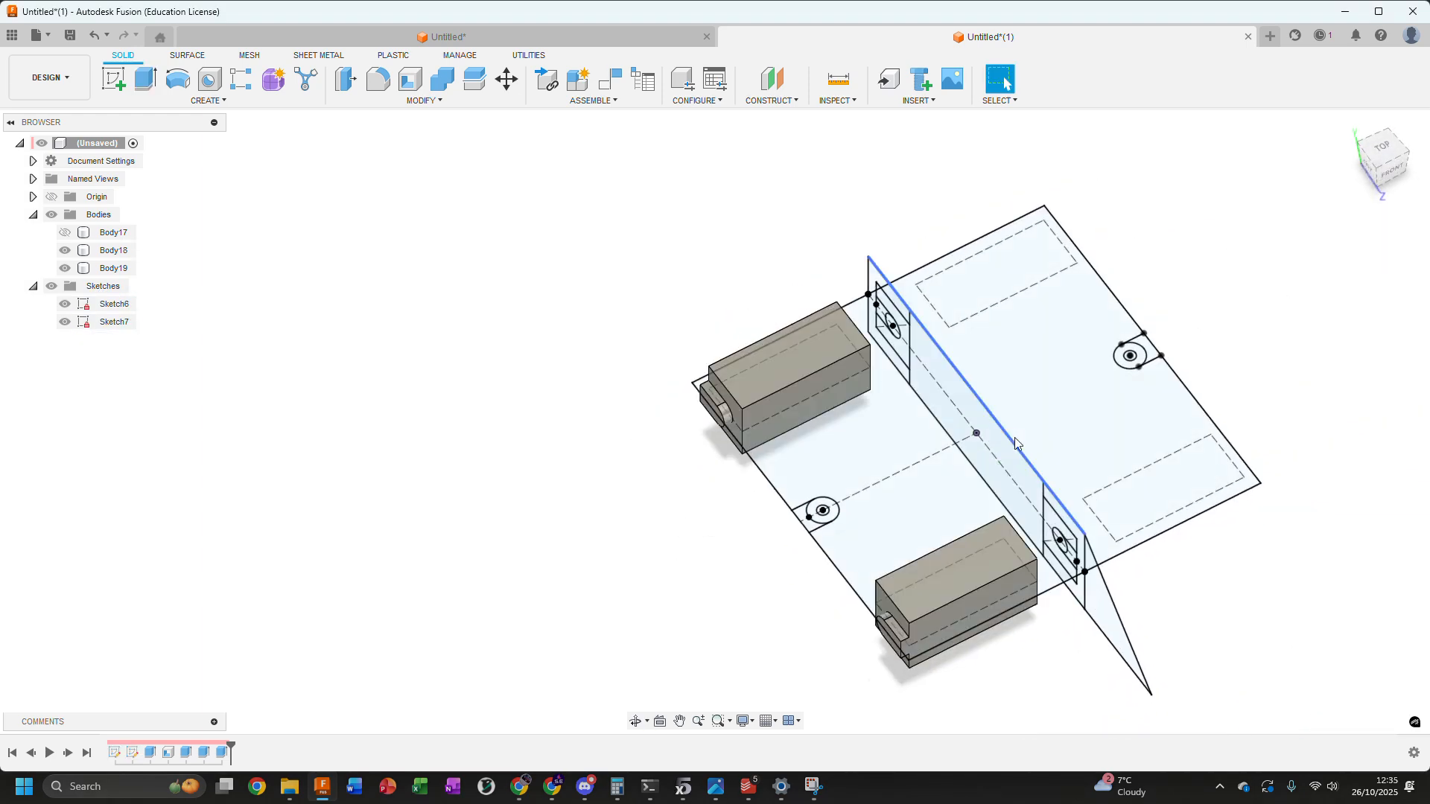
Show Body17 to check how the two blocks fit inside the enclosure, and hide it again
middle_click_drag(658, 378, 659, 329)
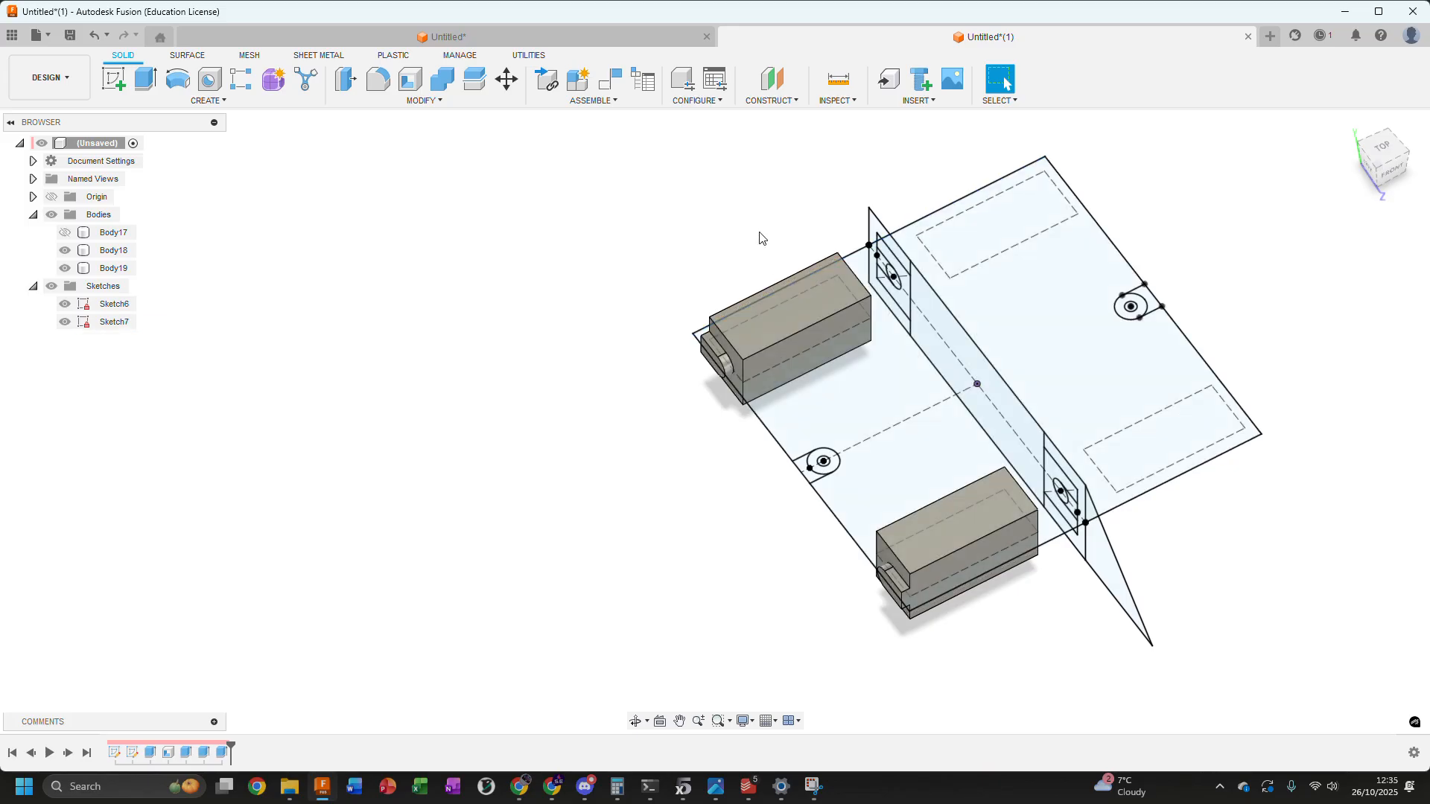
left_click(65, 233)
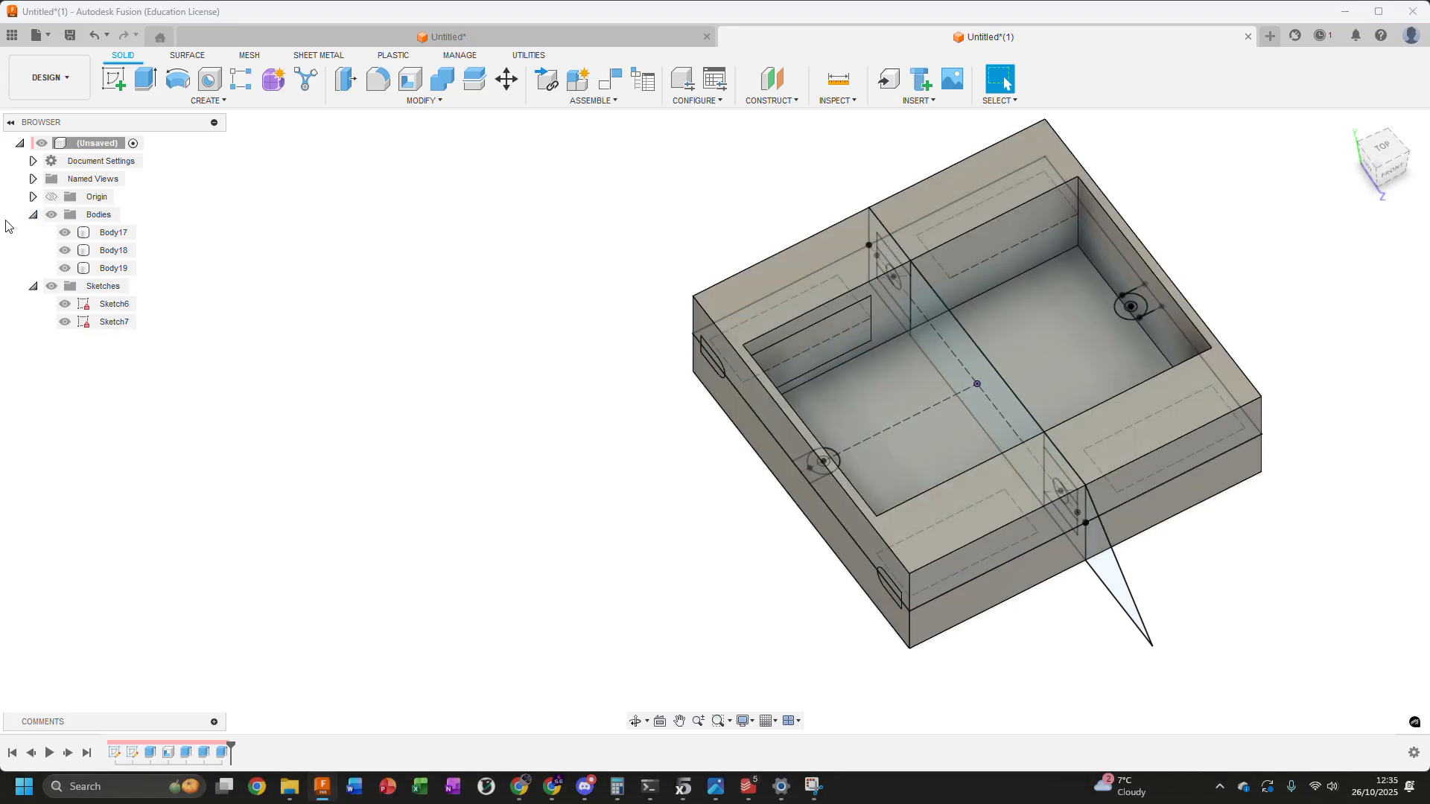
left_click(66, 232)
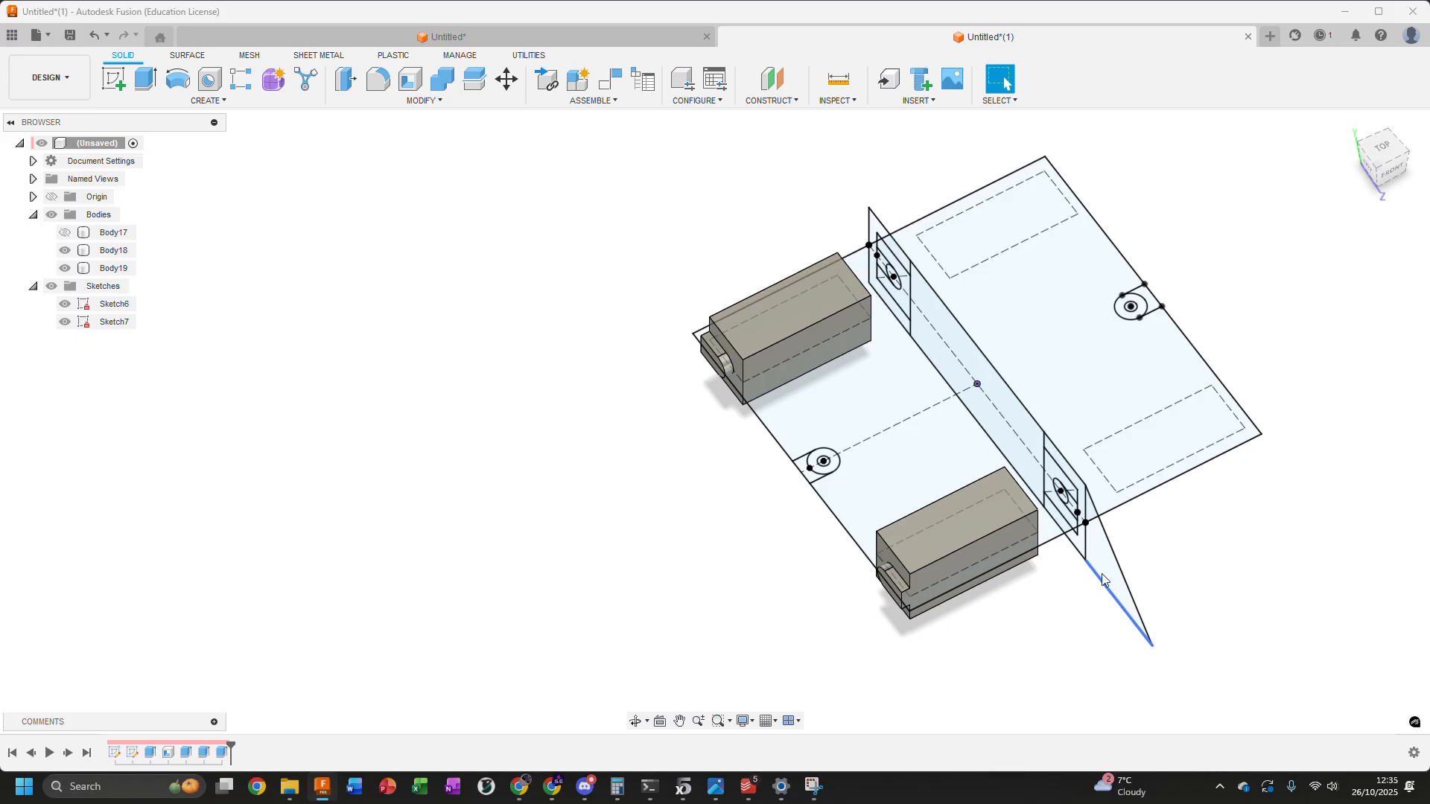
scroll(1038, 564, "up", 1)
middle_click_drag(1038, 564, 1024, 482)
scroll(1027, 484, "down", 1)
scroll(1031, 482, "up", 5)
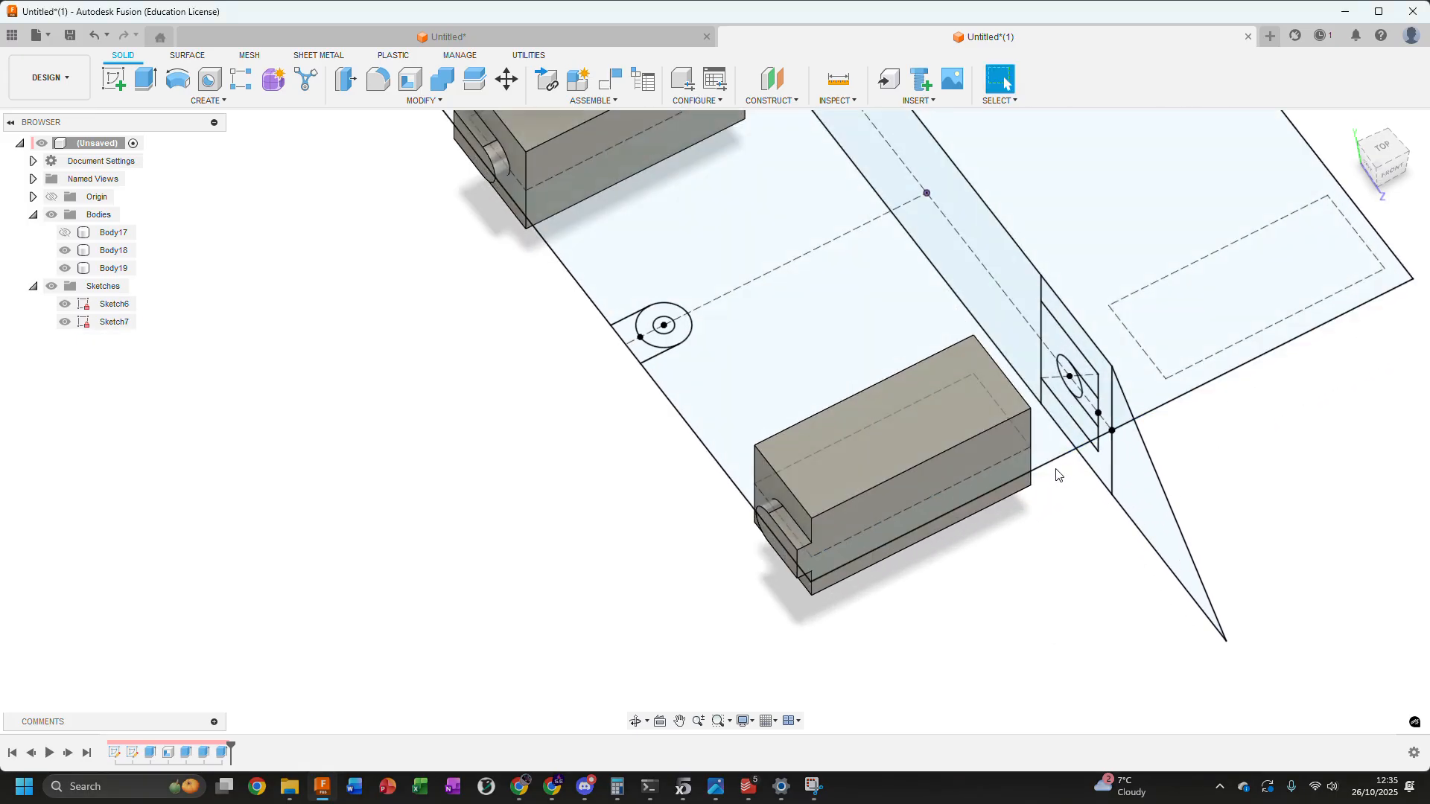
left_click(1134, 484)
scroll(1125, 495, "down", 4)
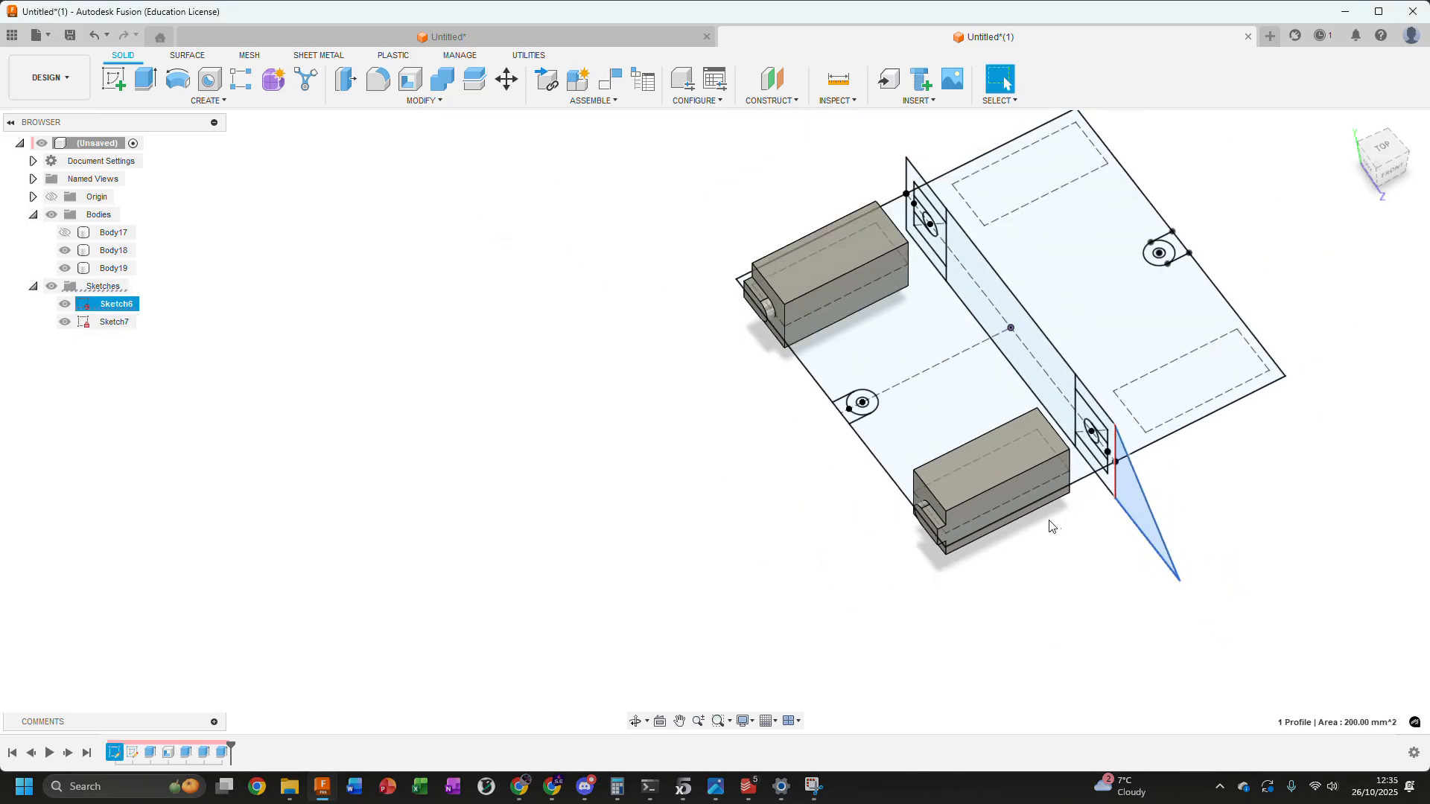
scroll(1043, 528, "up", 4)
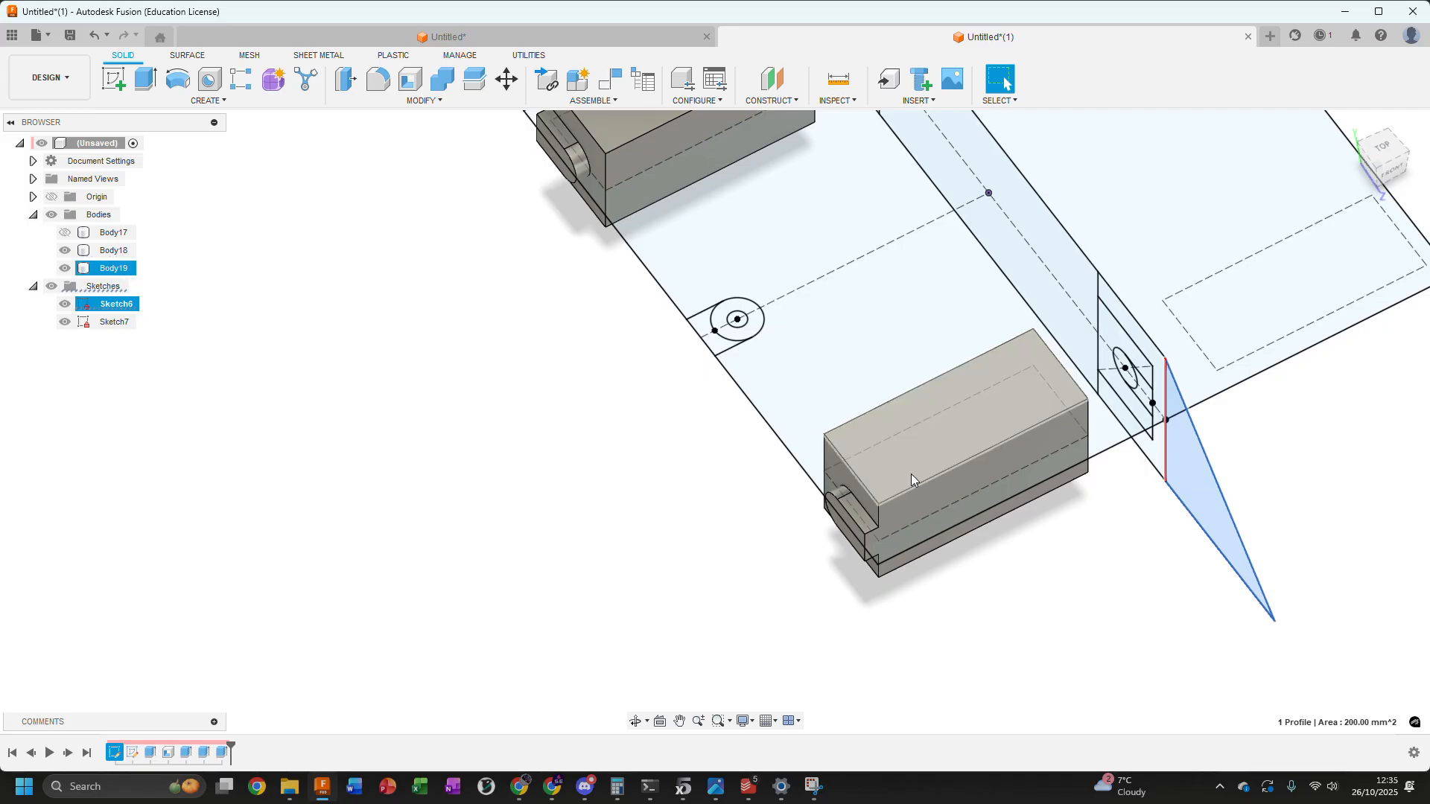
scroll(913, 458, "down", 3)
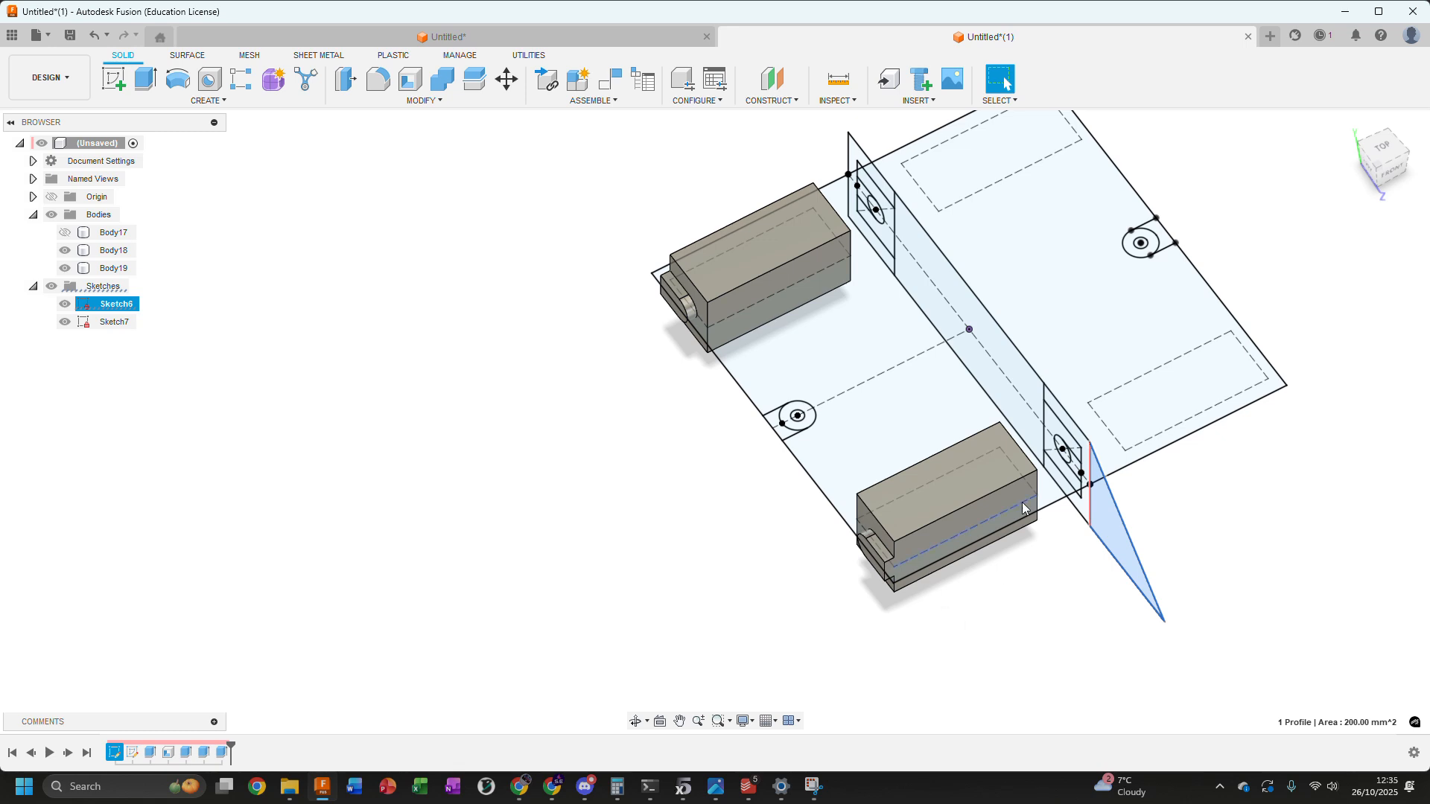
left_click(1038, 589)
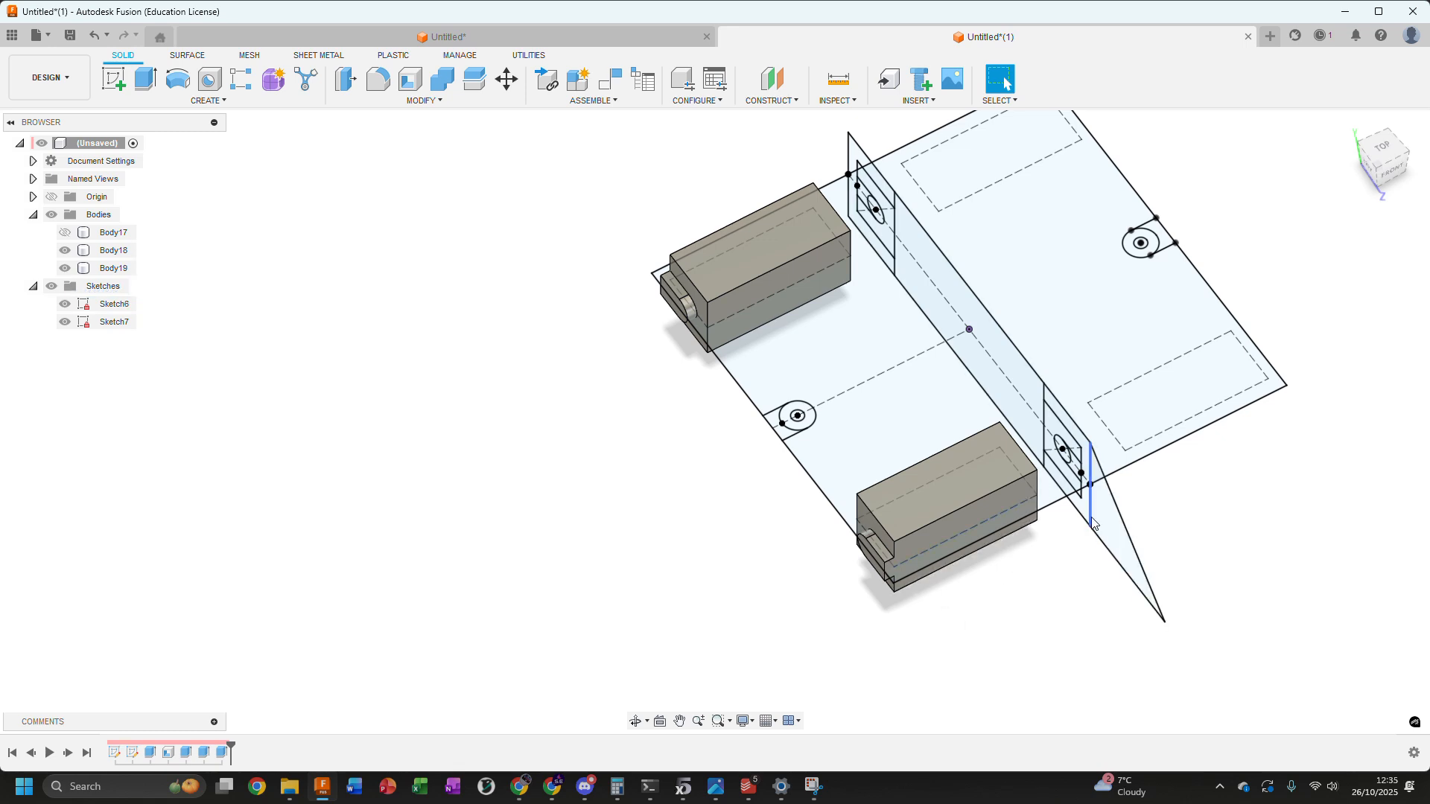
Set up a two-sided extrusion of Sketch6's triangle profile, with side 1 ending at the outer corner of Sketch7's large rectangle
left_click(1100, 517)
scroll(852, 628, "up", 3)
scroll(998, 600, "down", 2)
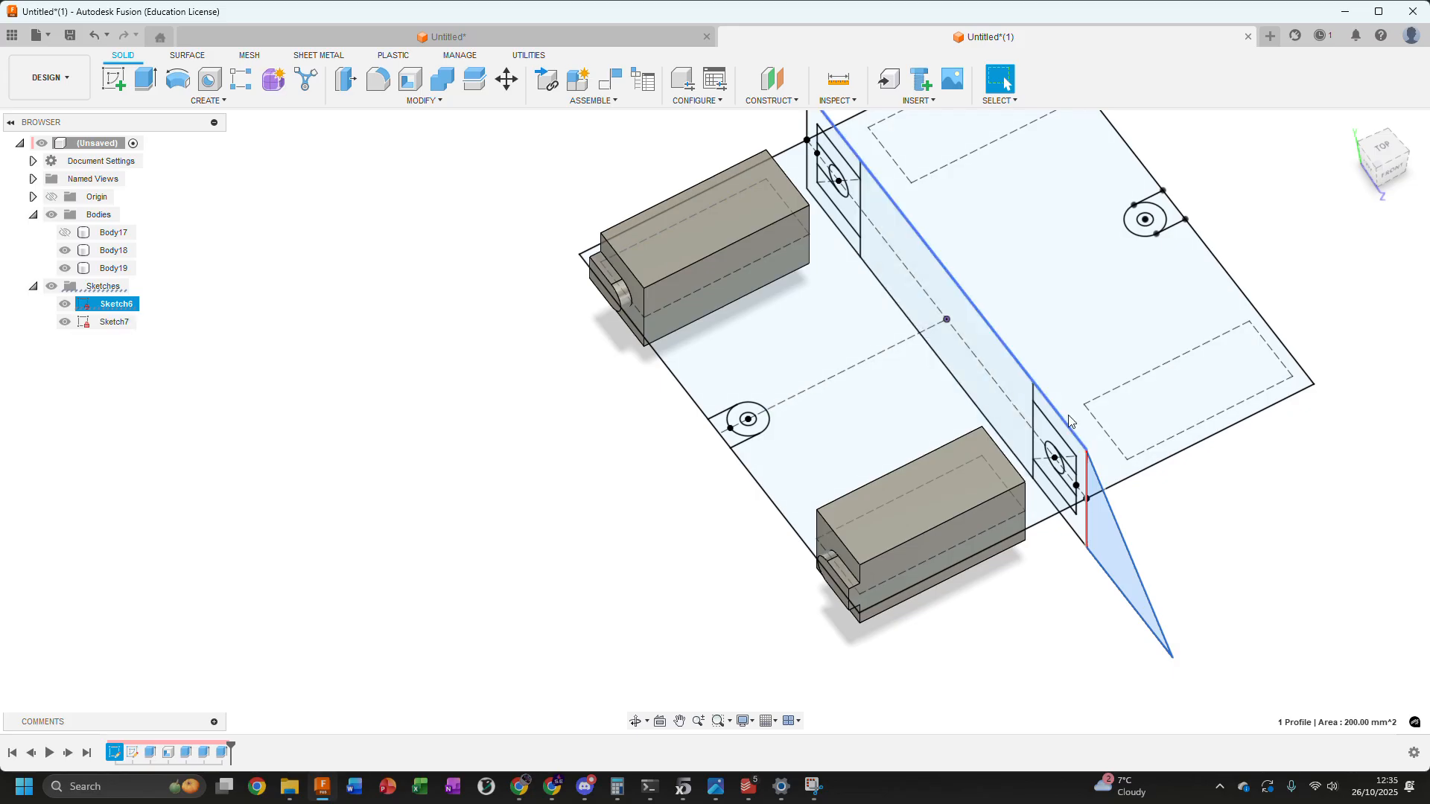
key("e")
middle_click_drag(849, 442, 796, 456)
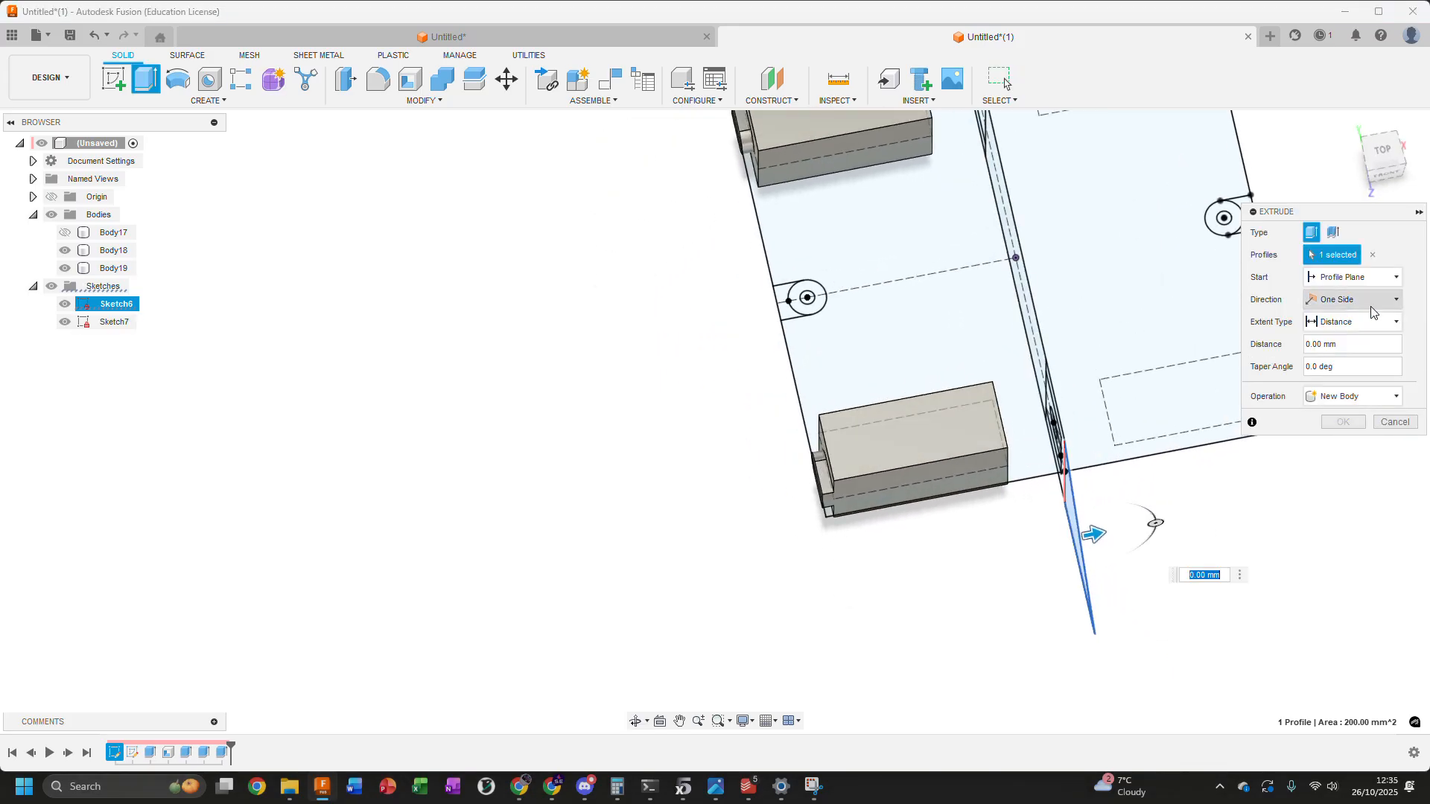
left_click(1333, 301)
left_click(1322, 322)
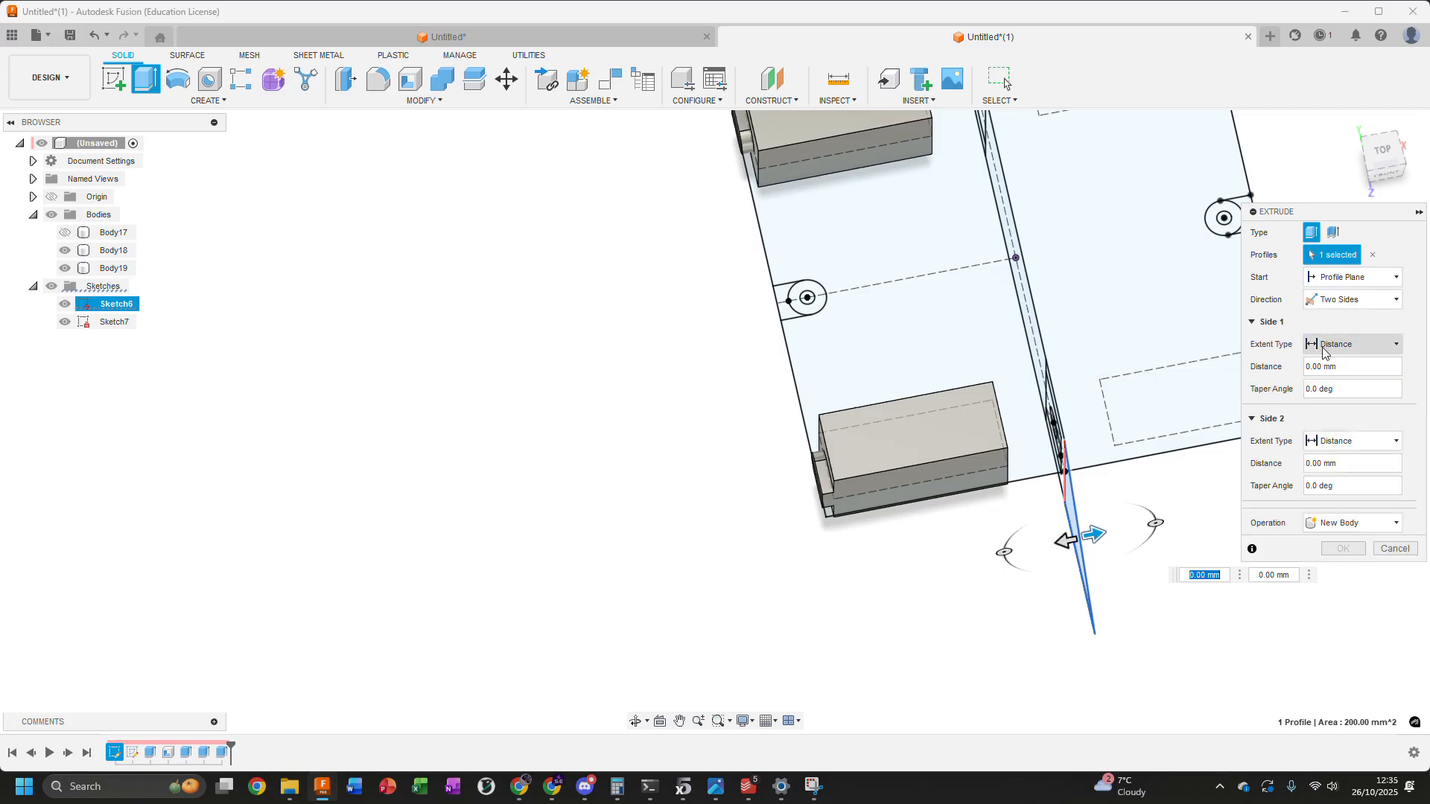
left_click(1334, 344)
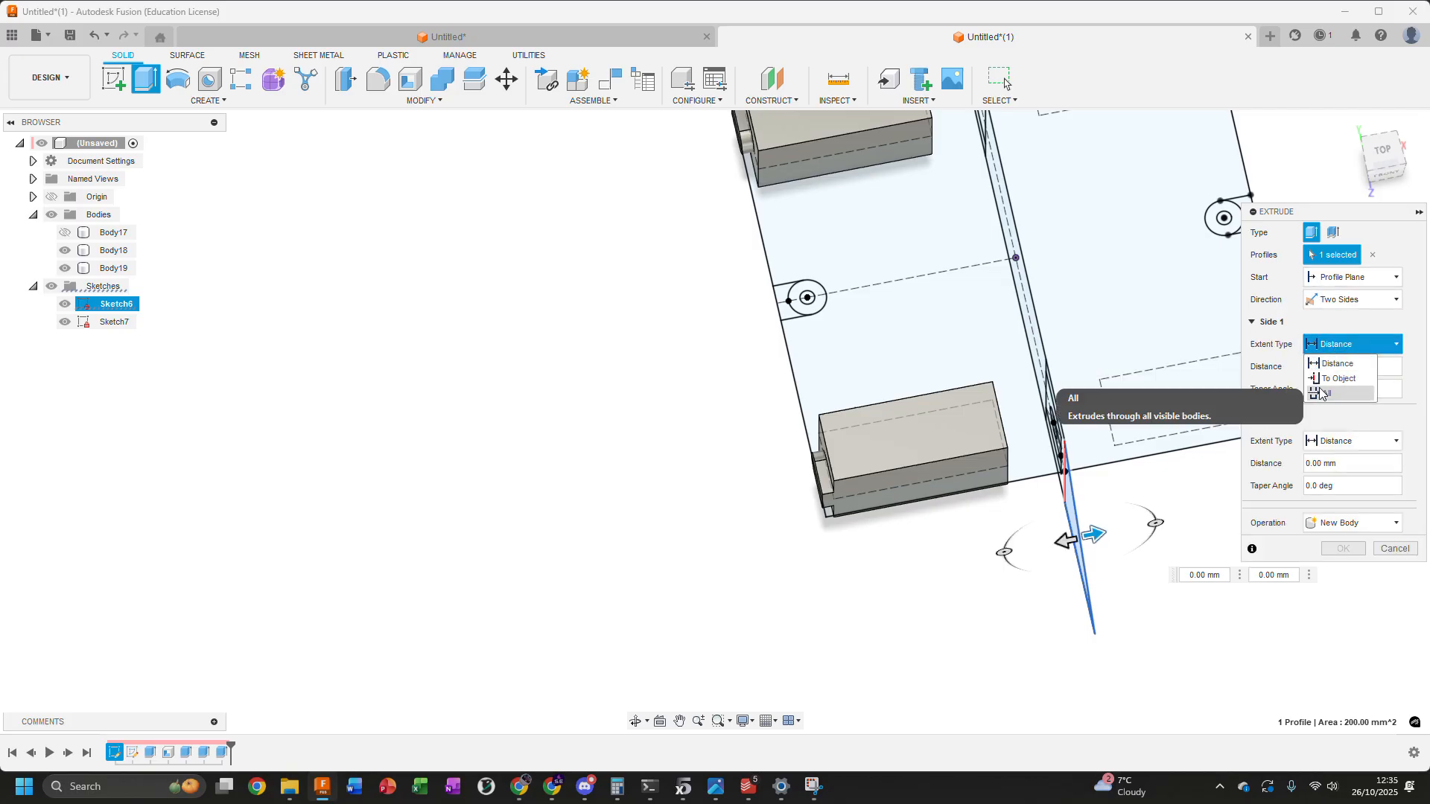
left_click(1336, 381)
scroll(857, 555, "up", 3)
left_click(790, 485)
scroll(886, 495, "down", 2)
End side 2 of the triangle extrusion at the dashed rectangle's inner corner and complete it as a new body
left_click(1396, 485)
left_click(1336, 522)
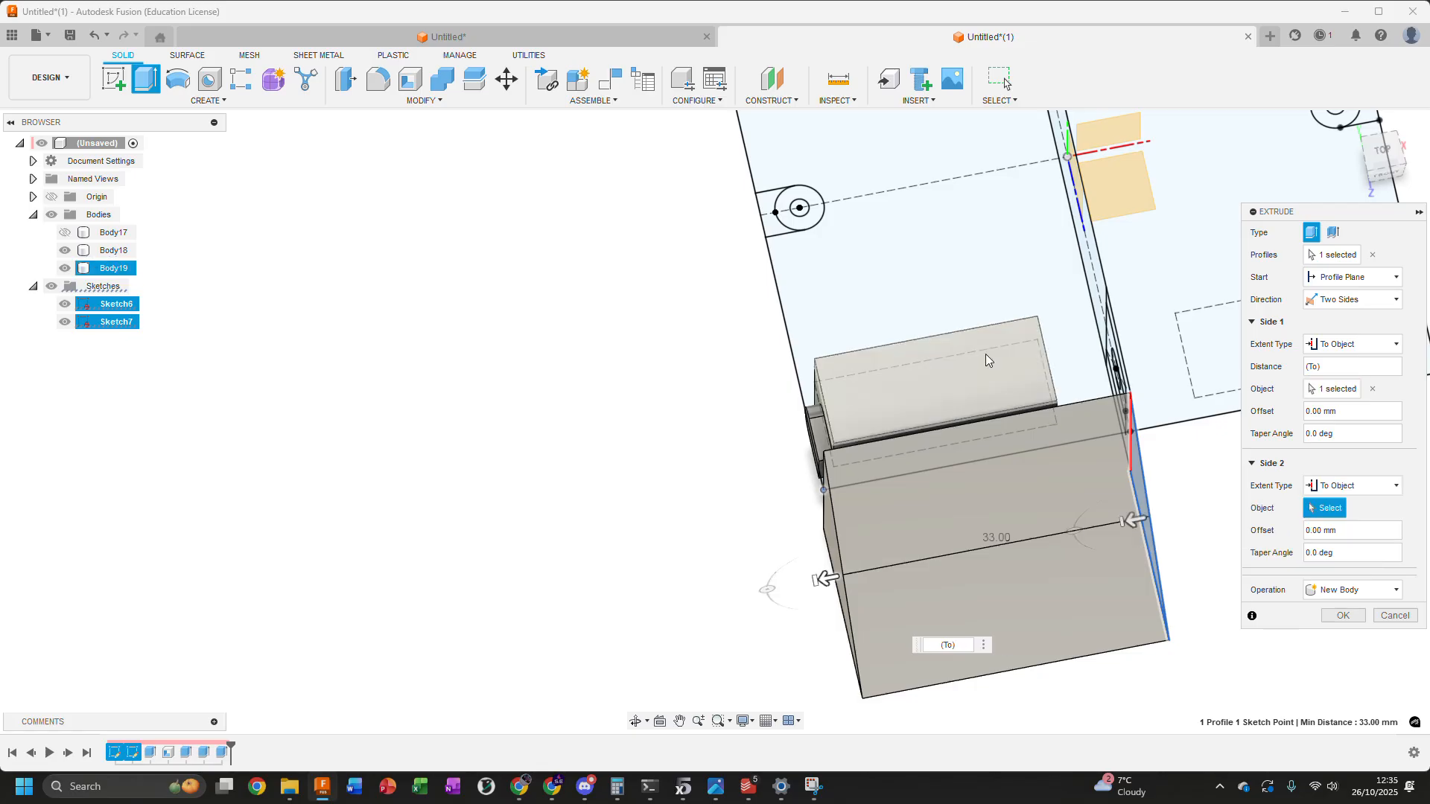
middle_click_drag(985, 355, 997, 377, "shift")
scroll(1027, 406, "up", 5)
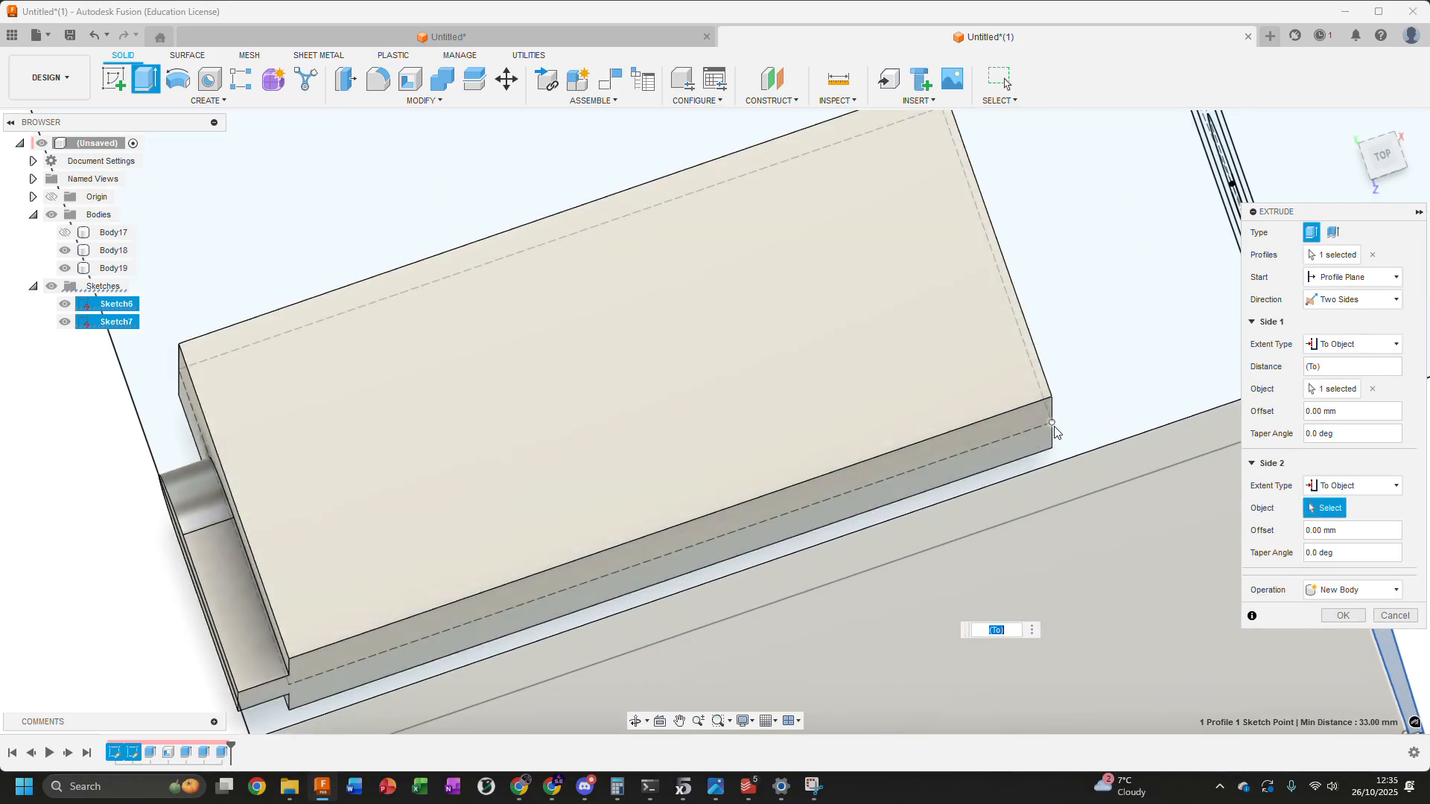
left_click(1053, 427)
scroll(1055, 431, "down", 5)
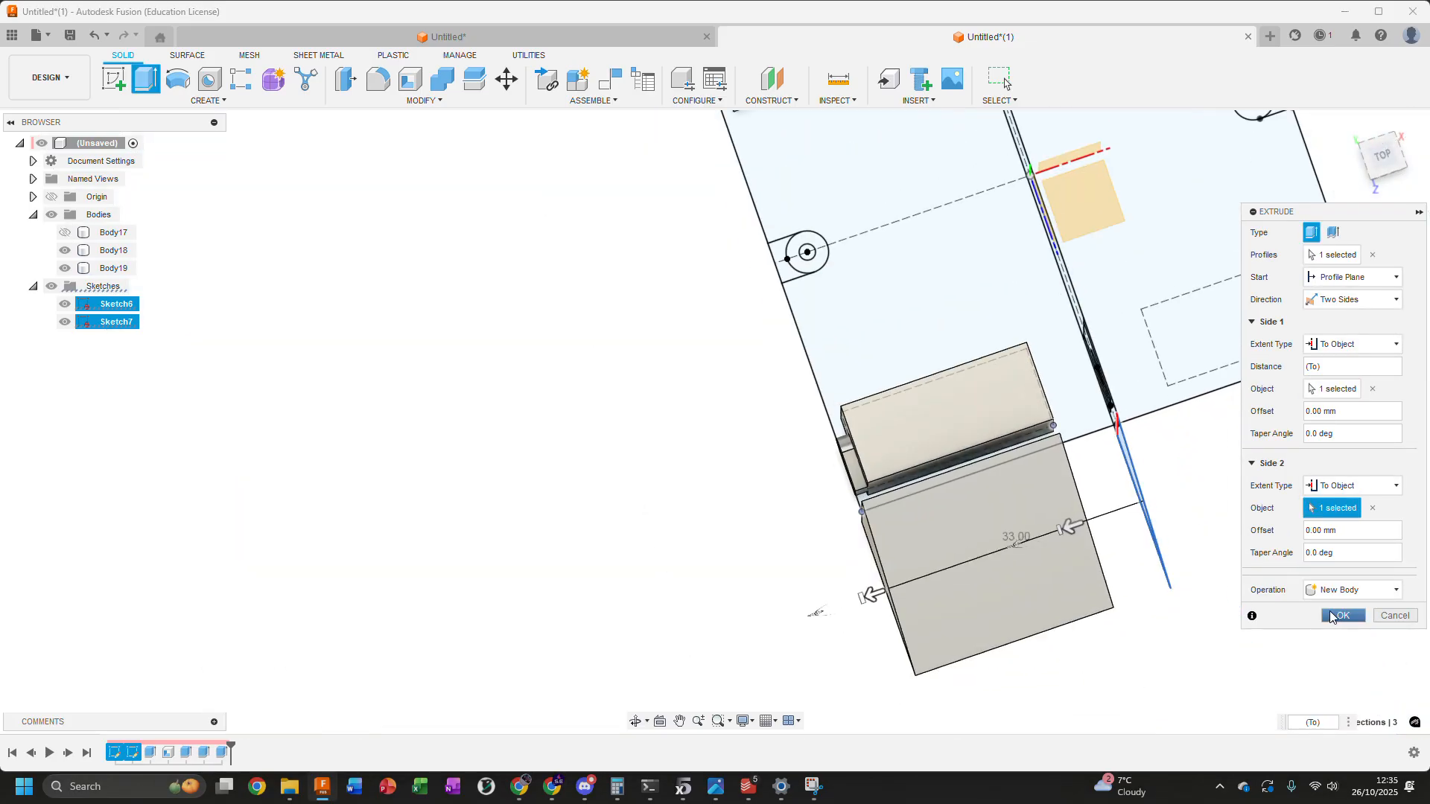
left_click(1343, 615)
mouse_move(742, 439)
middle_mouse_down("shift")
mouse_move(696, 453)
mouse_move(735, 329)
middle_mouse_up("shift")
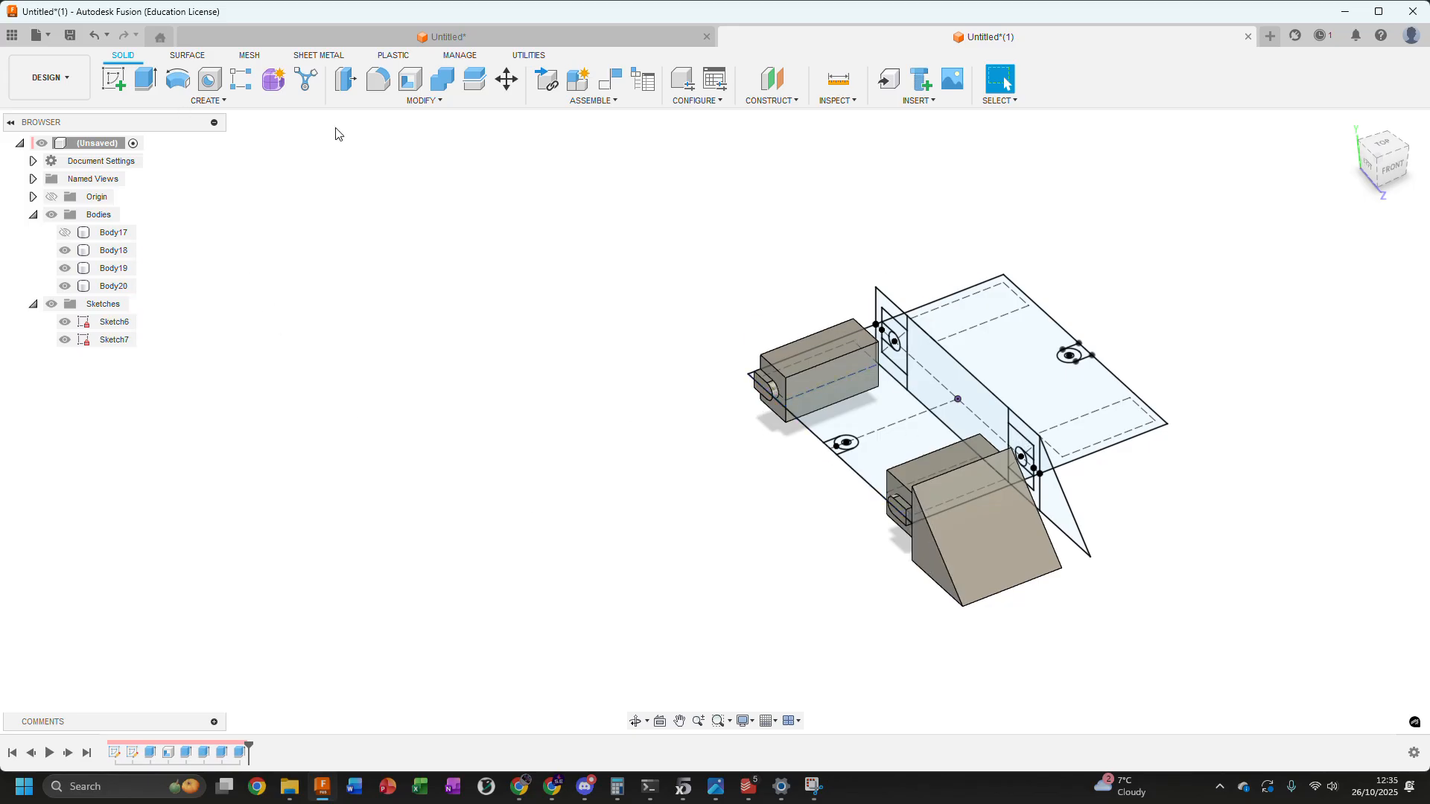
Start a Mirror operation with the object type set to Bodies
left_click(289, 100)
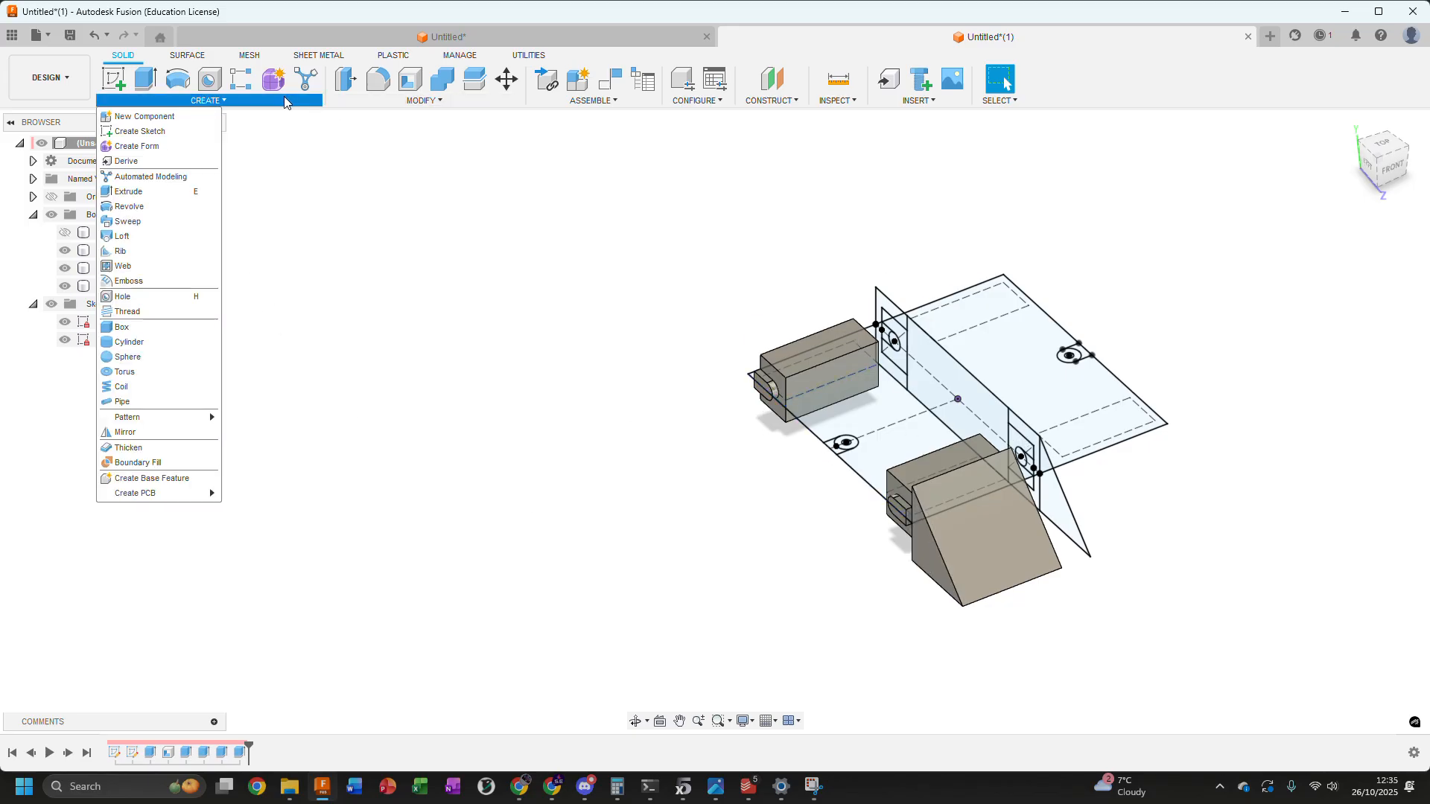
left_click(215, 101)
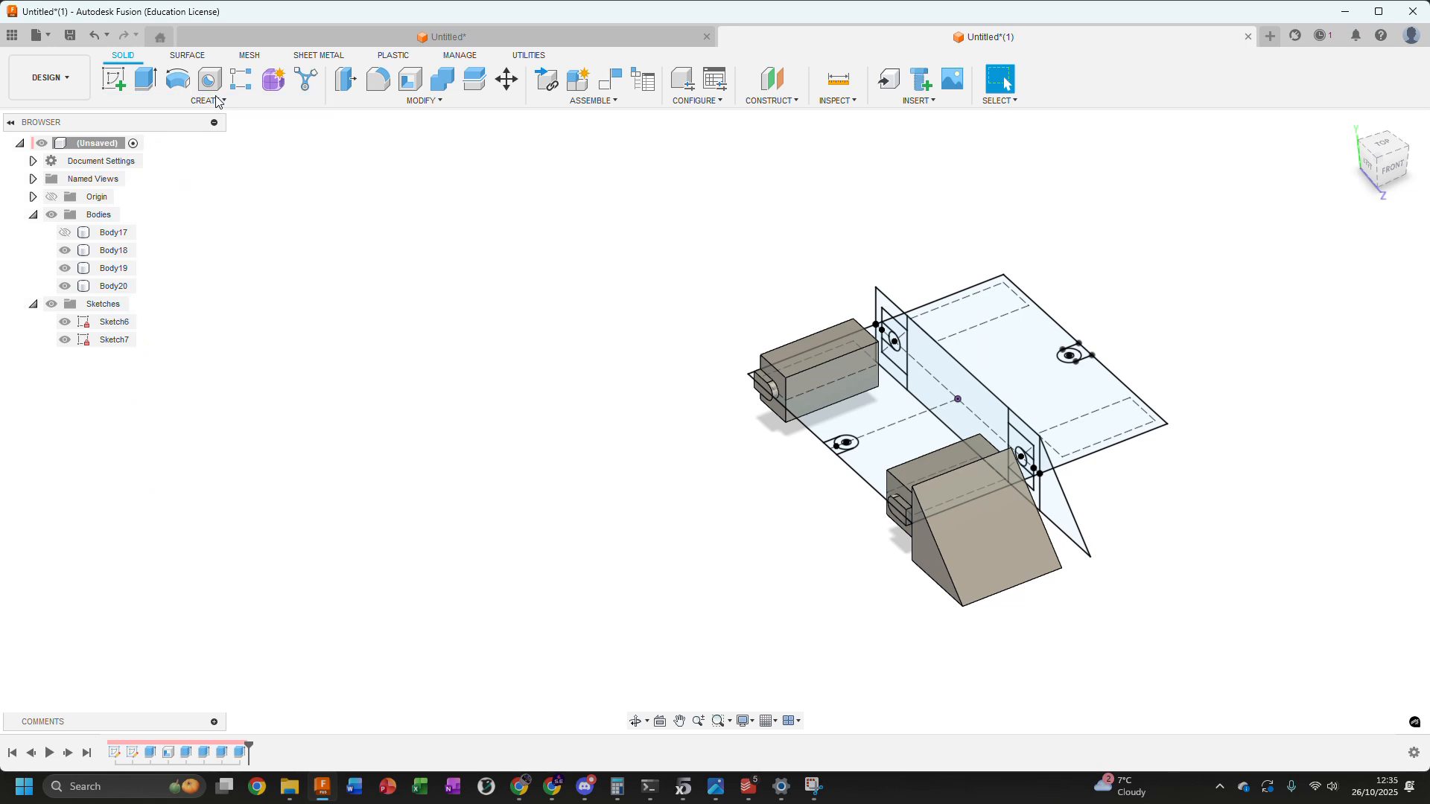
left_click(209, 99)
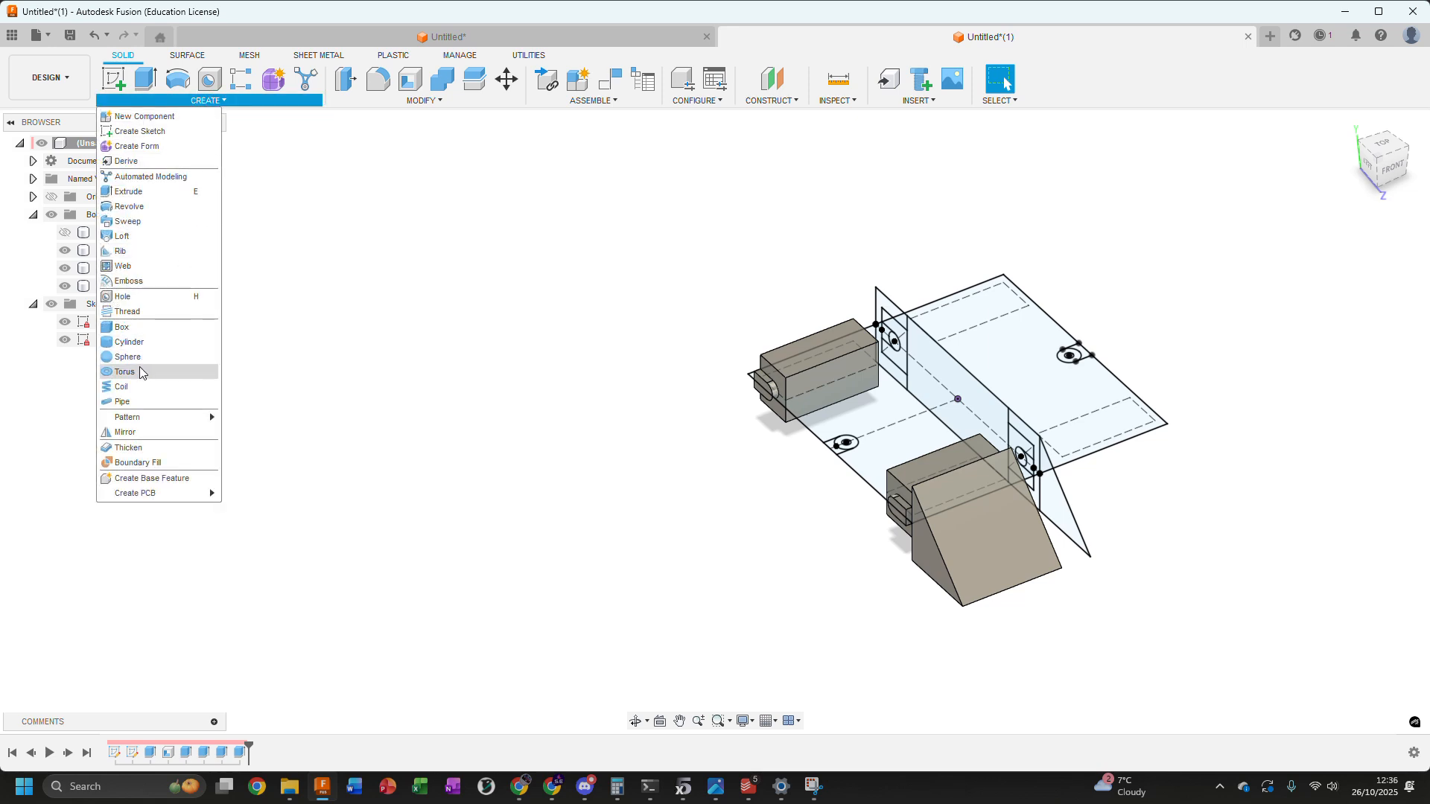
left_click(127, 433)
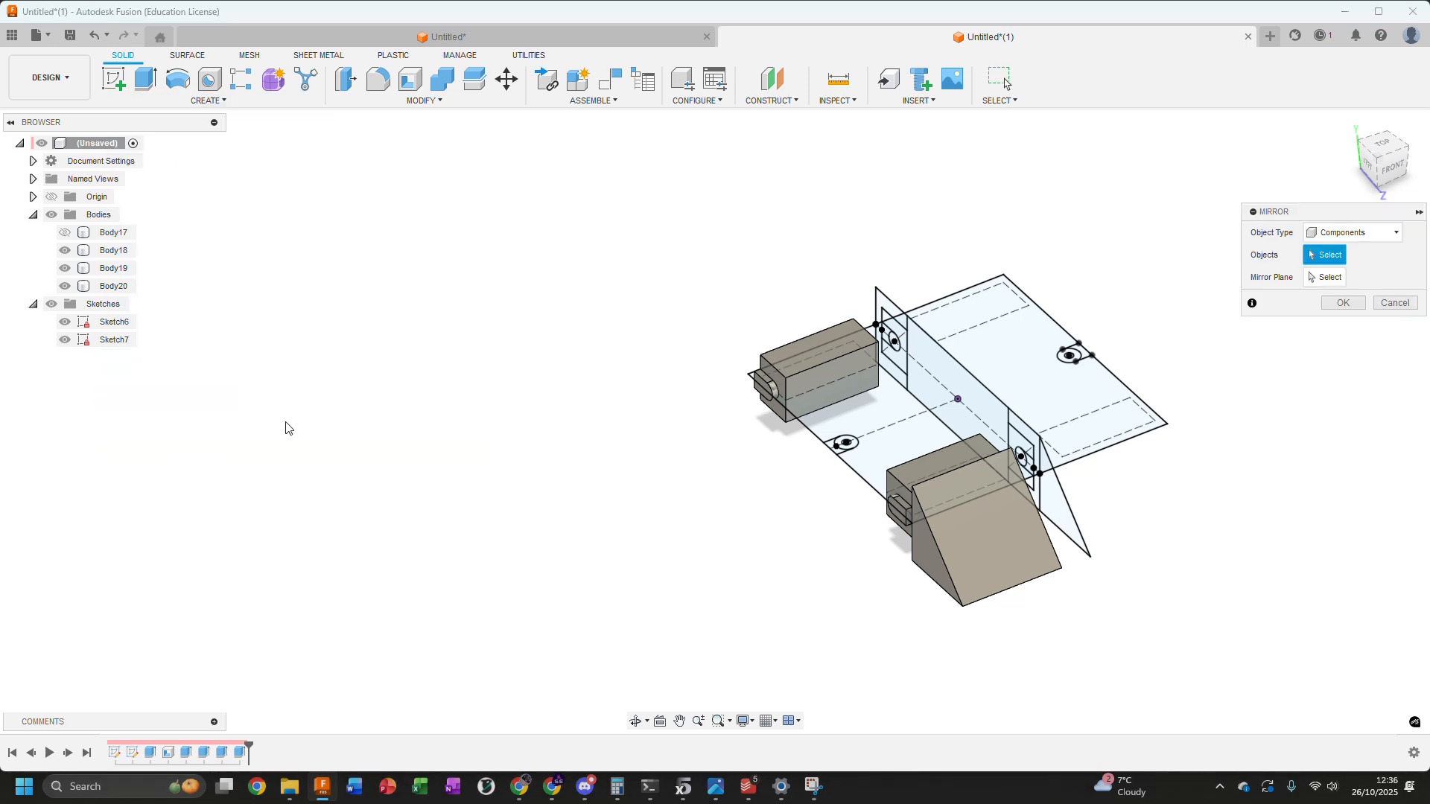
middle_click_drag(1043, 202, 973, 196)
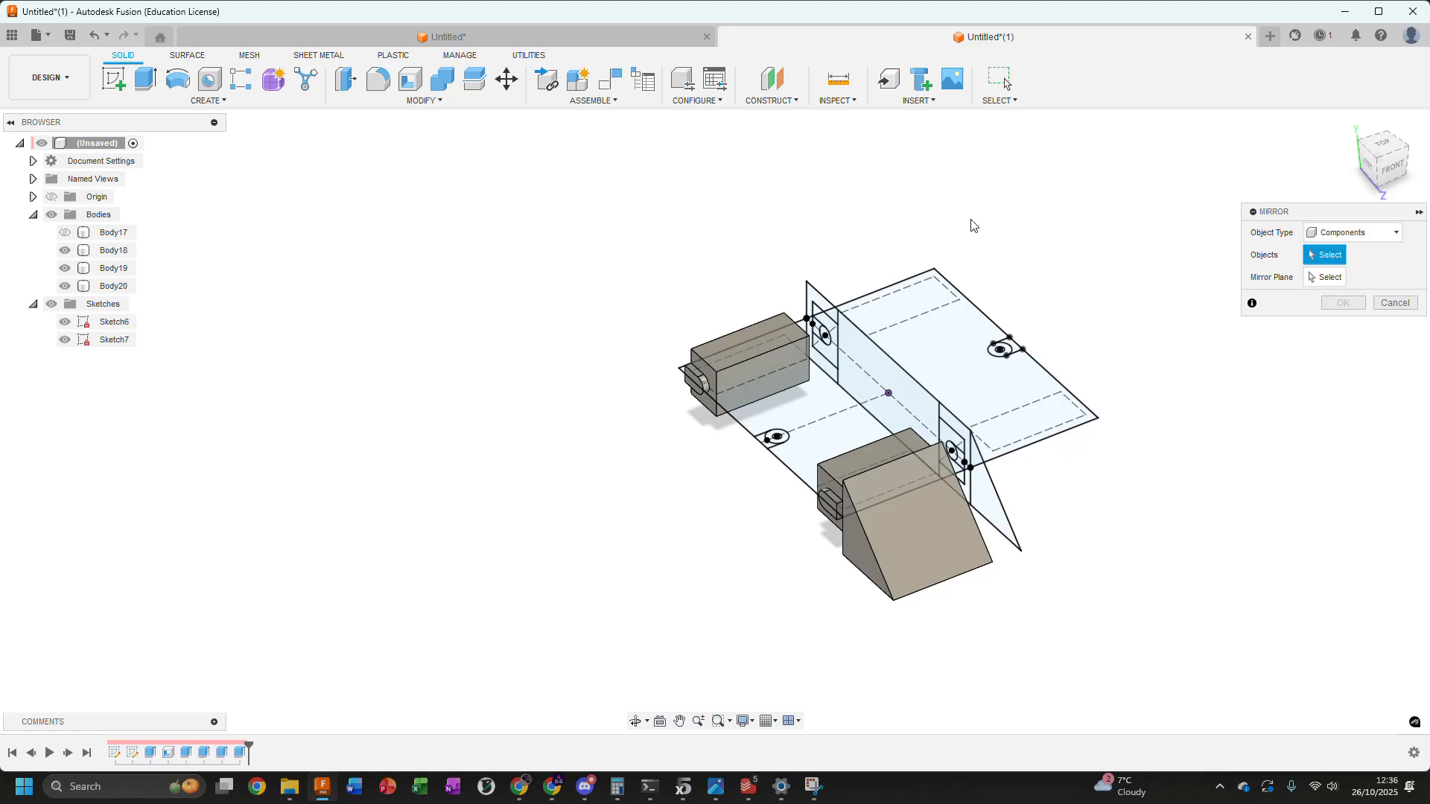
left_click(1340, 232)
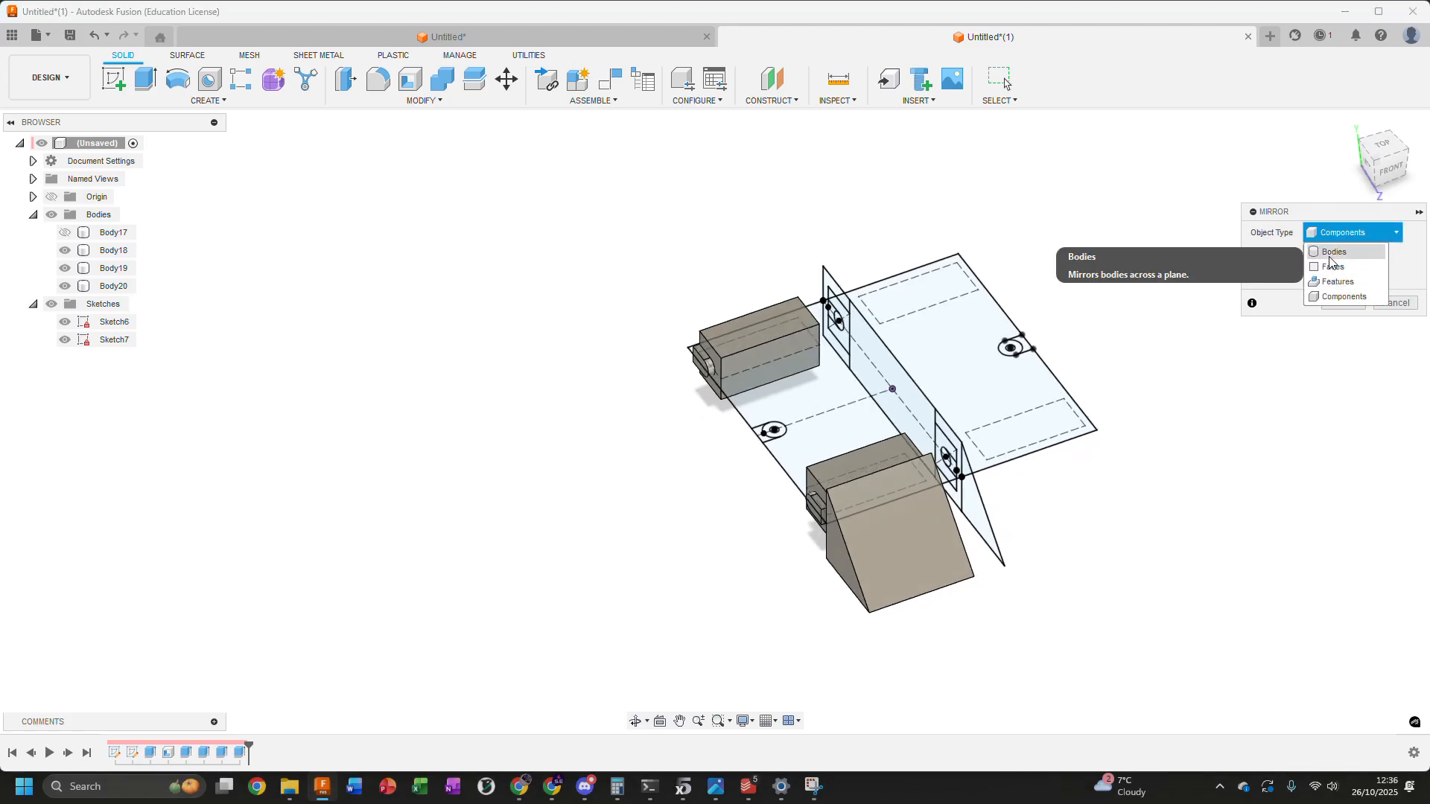
left_click(1330, 255)
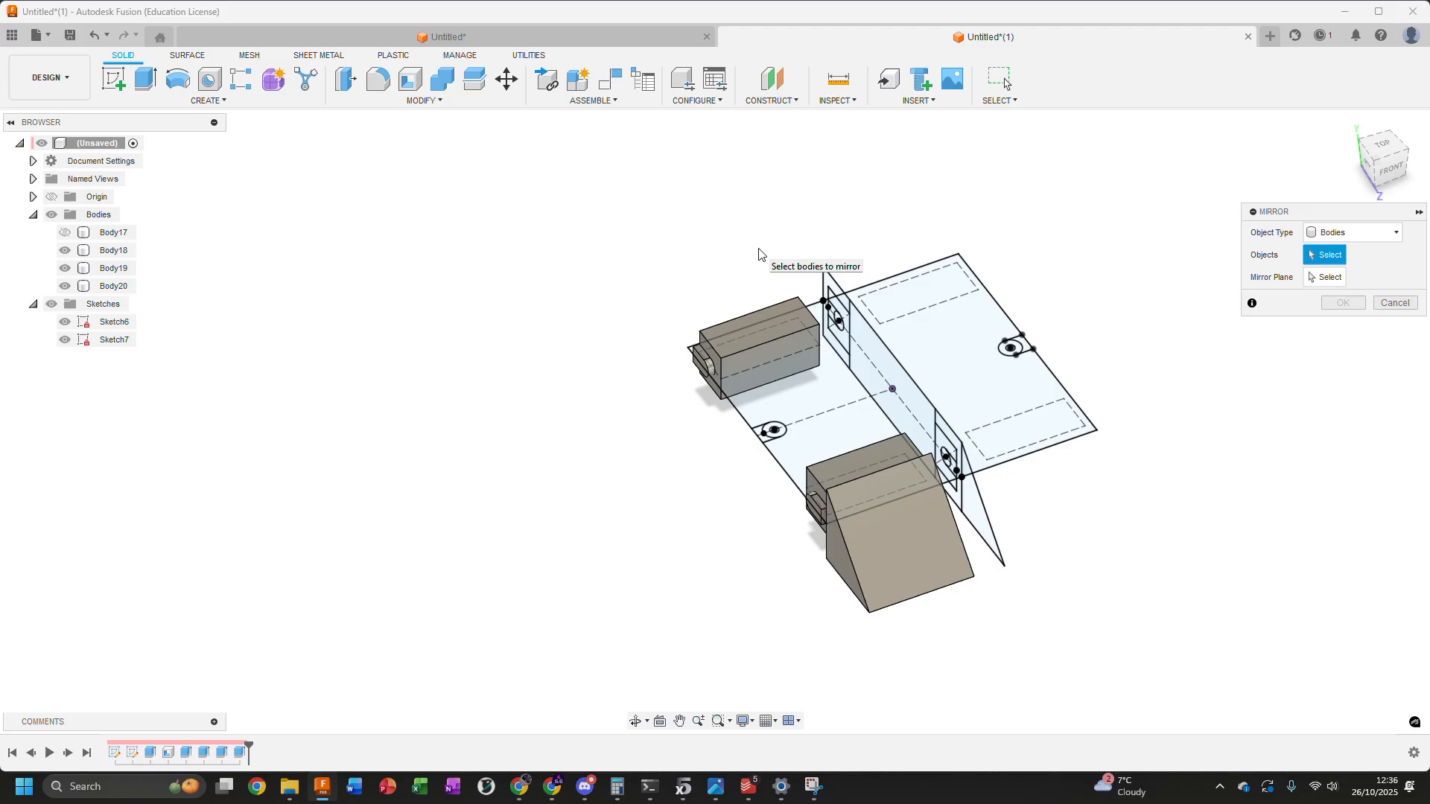
left_click(1352, 233)
left_click(1330, 295)
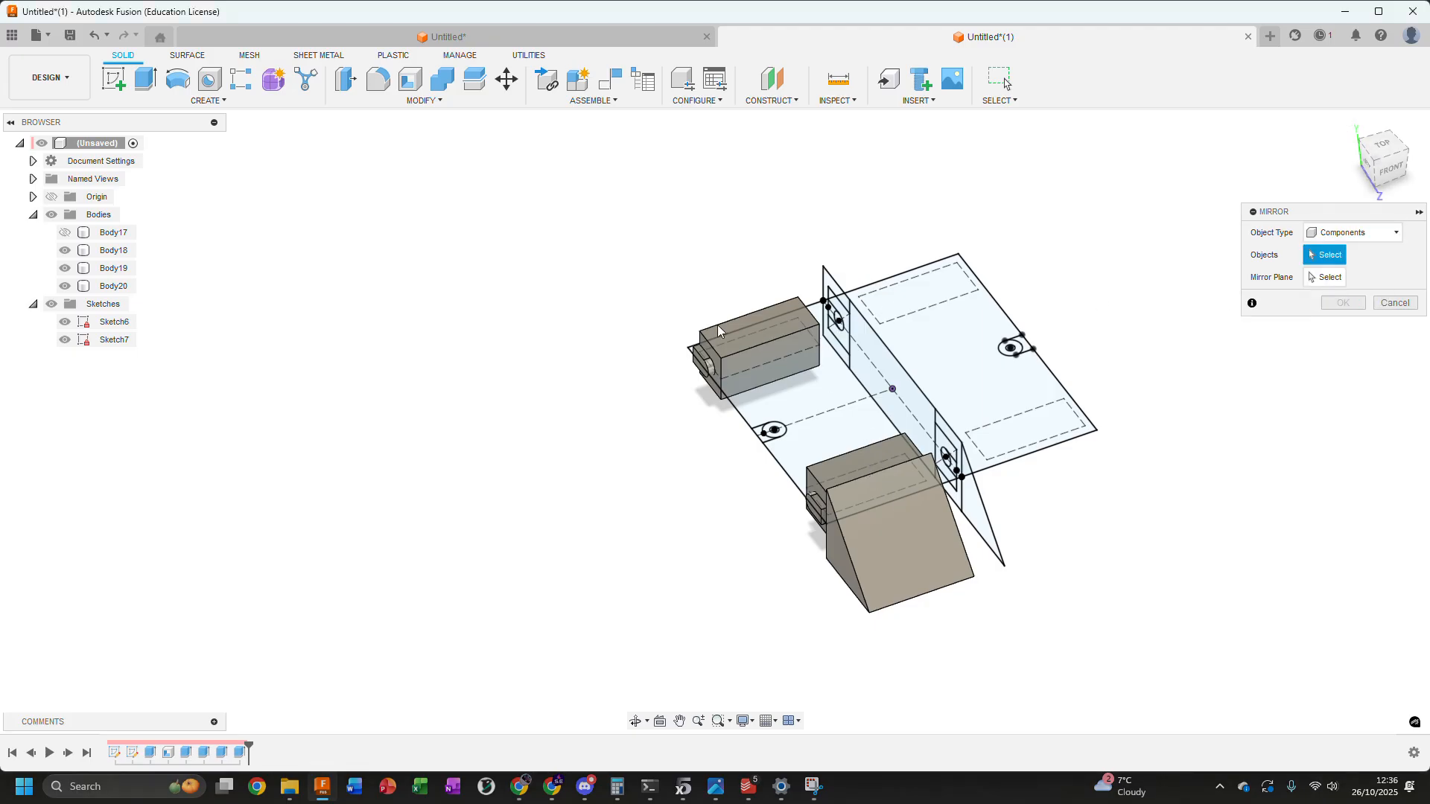
left_click(1354, 233)
left_click(1333, 252)
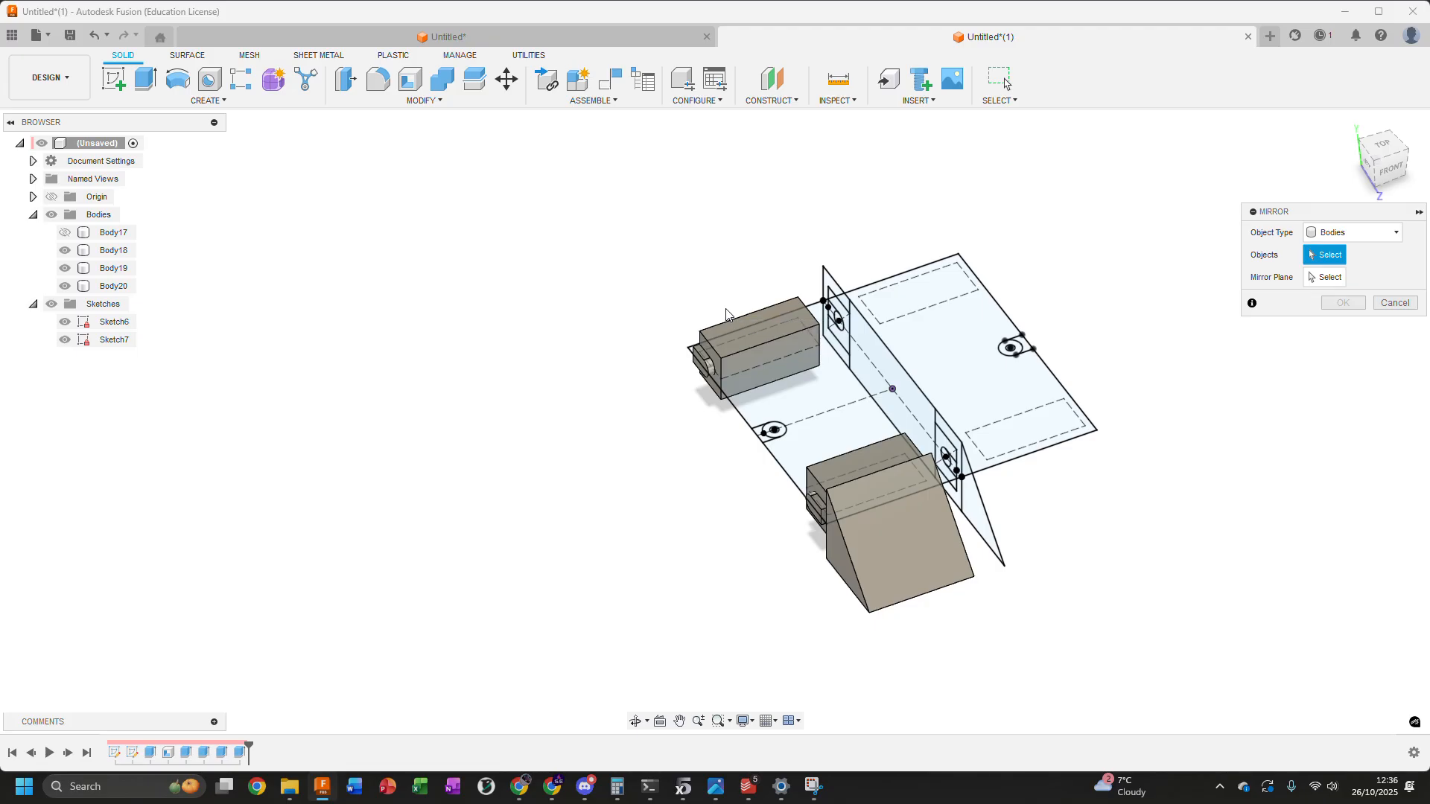
Mirror the two blocks and the triangular wedge across the central origin plane as new bodies
left_click(767, 358)
left_click(866, 460)
left_click(893, 521)
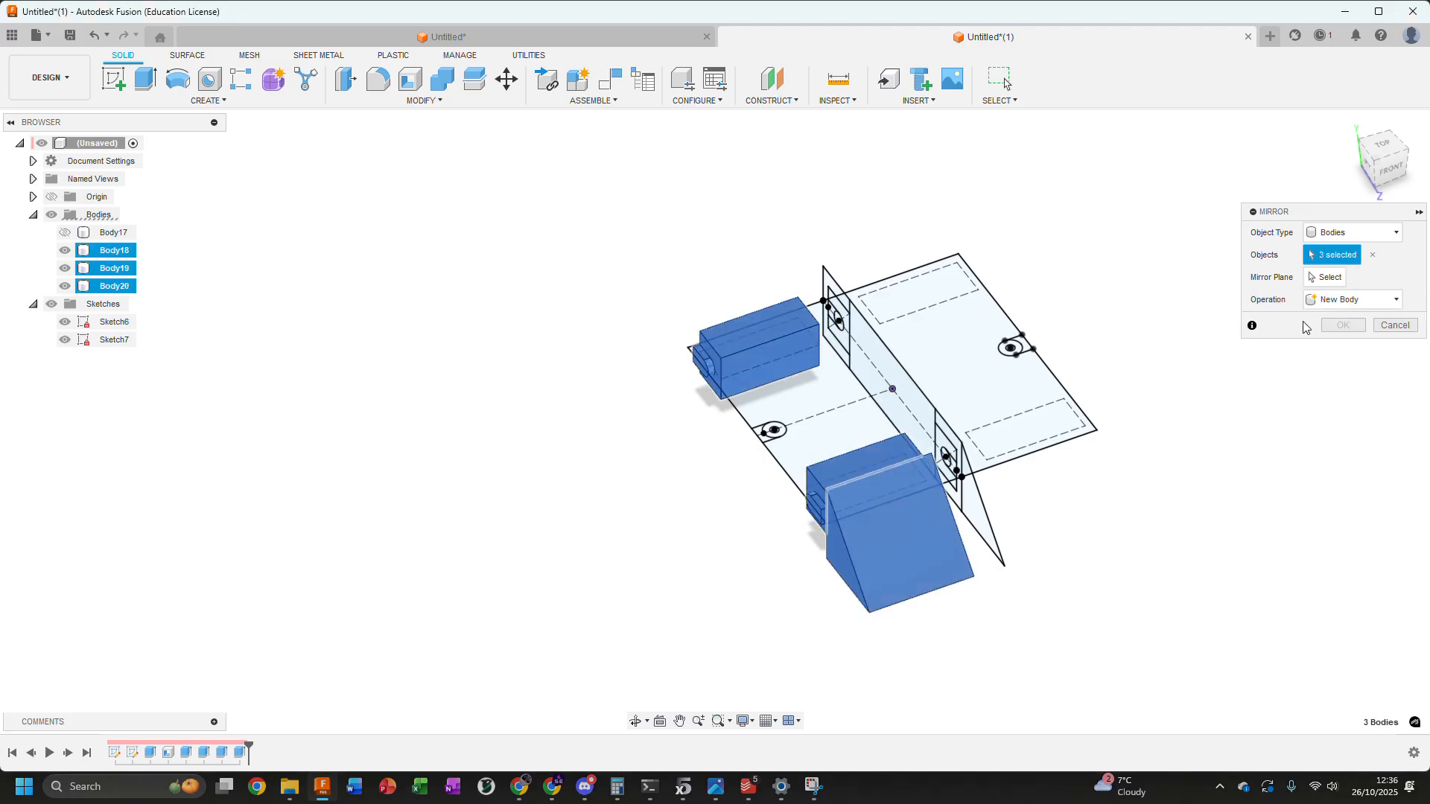
left_click(1326, 277)
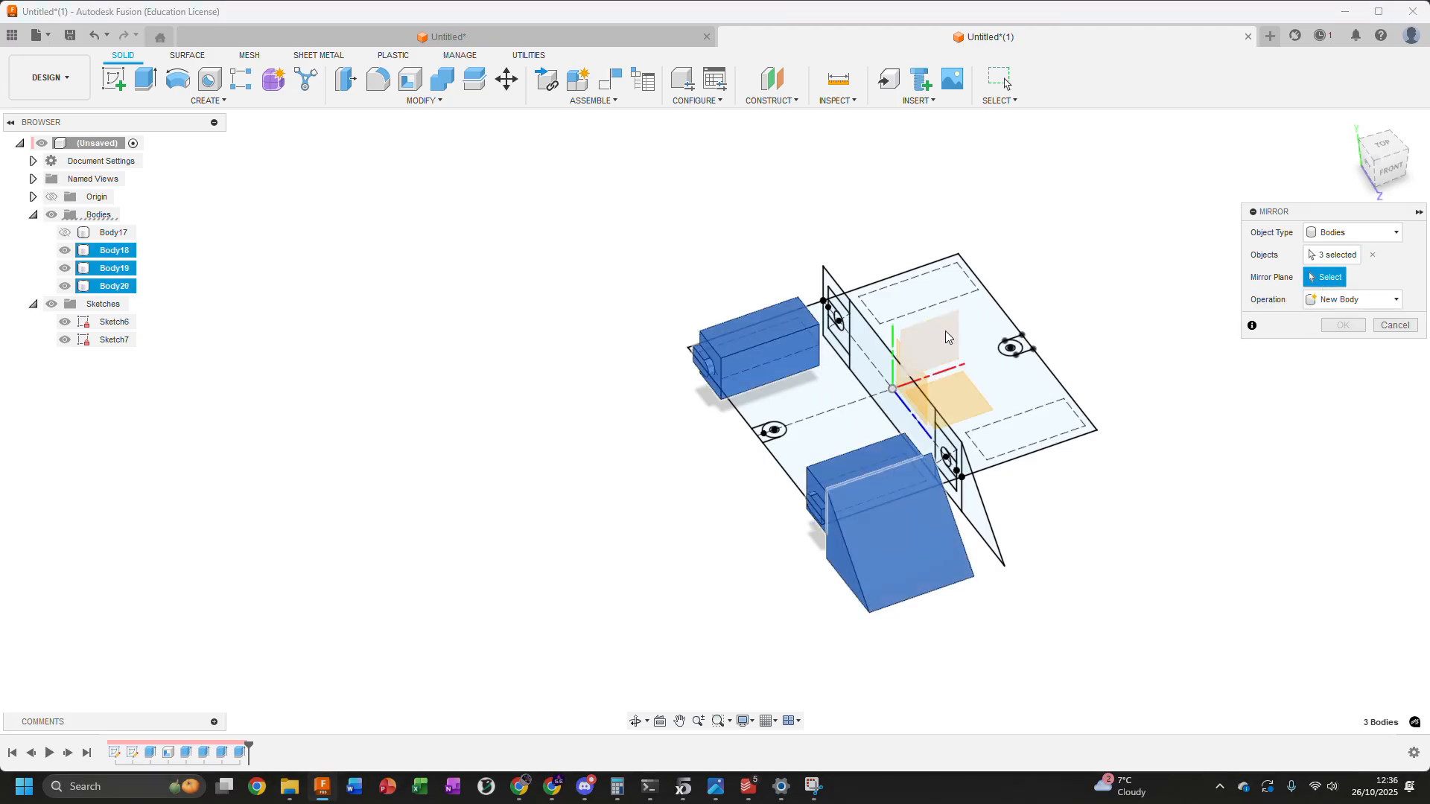
left_click(914, 371)
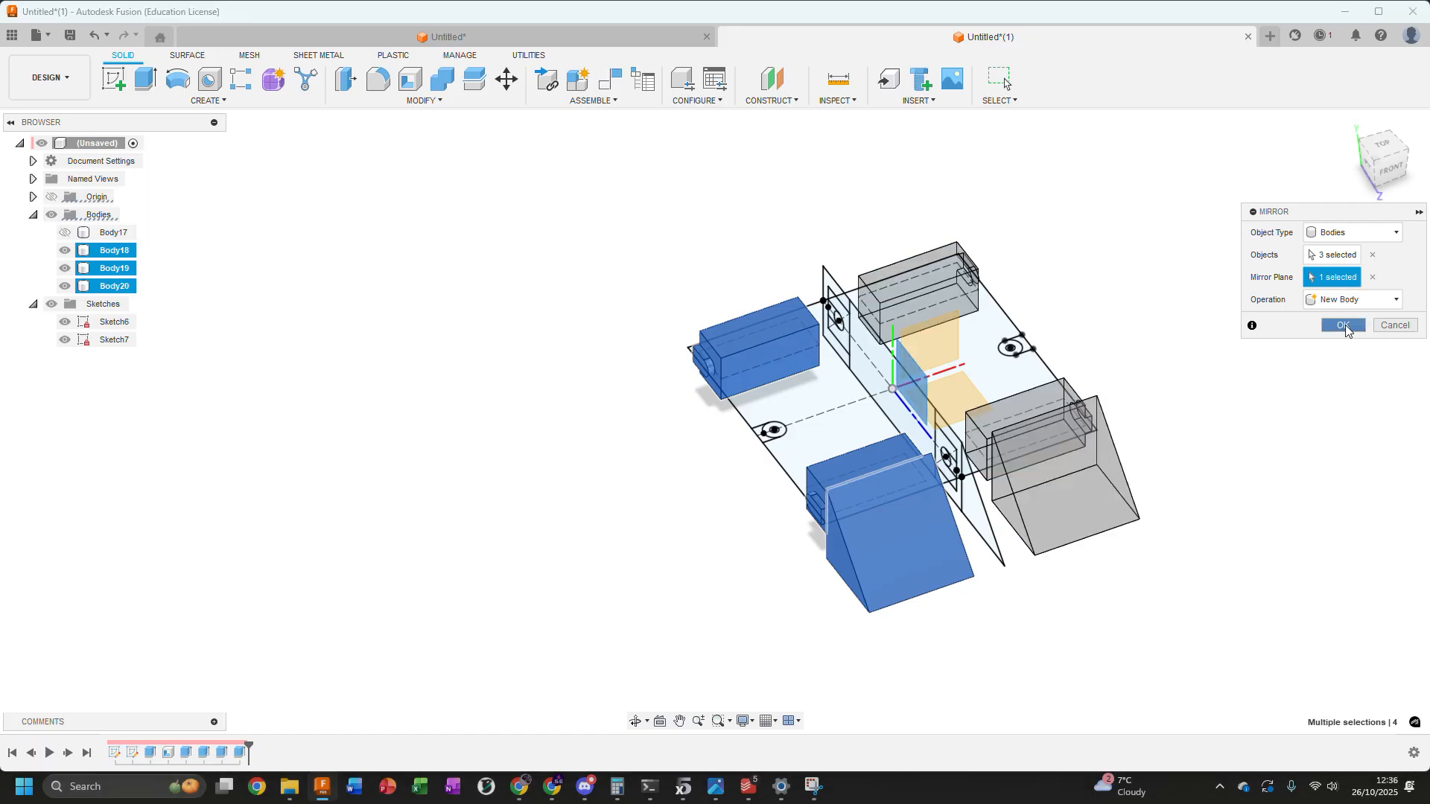
key("Return")
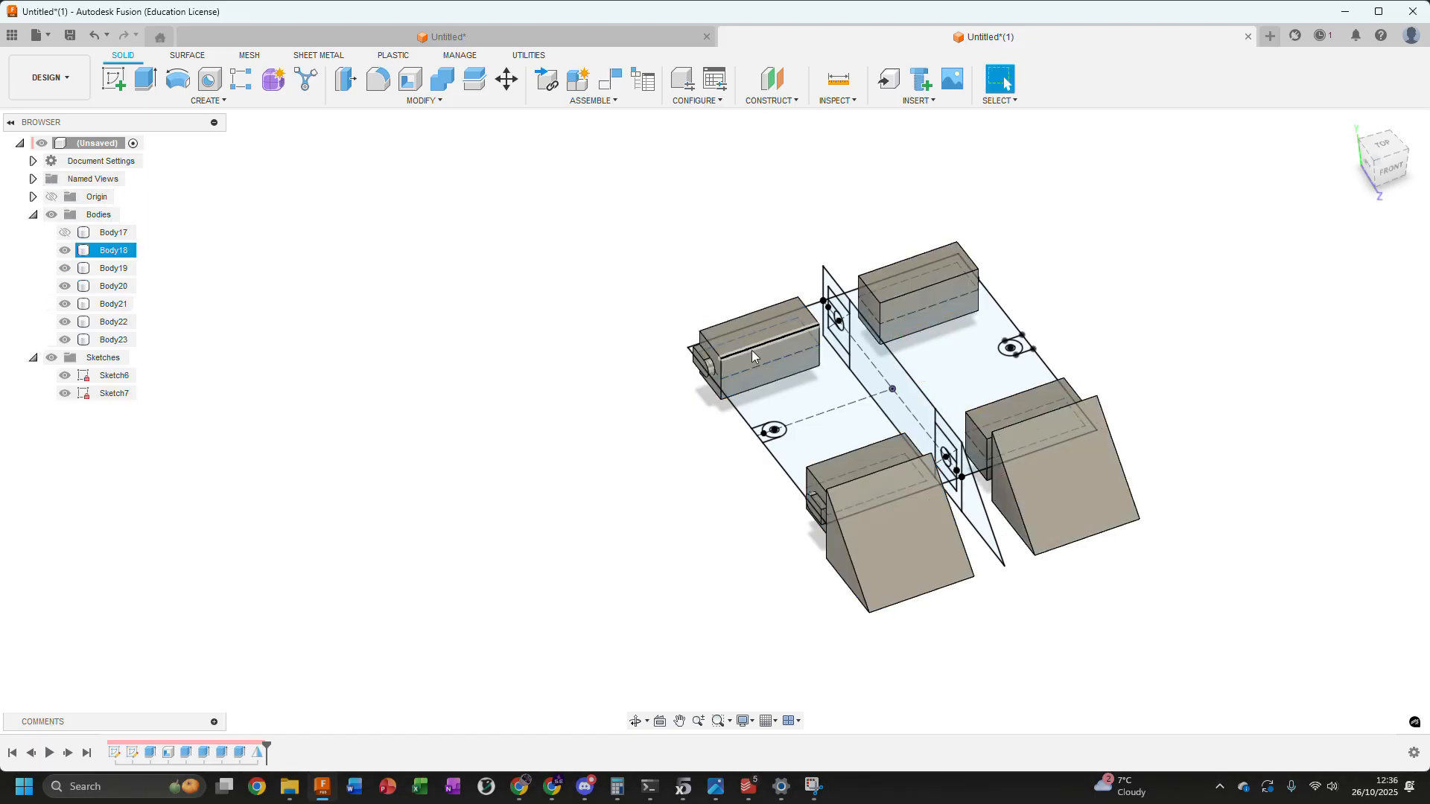
Show Body17 to check how the mirrored blocks and wedges line up with the enclosure, and hide it again
middle_click_drag(834, 408, 950, 482, "shift")
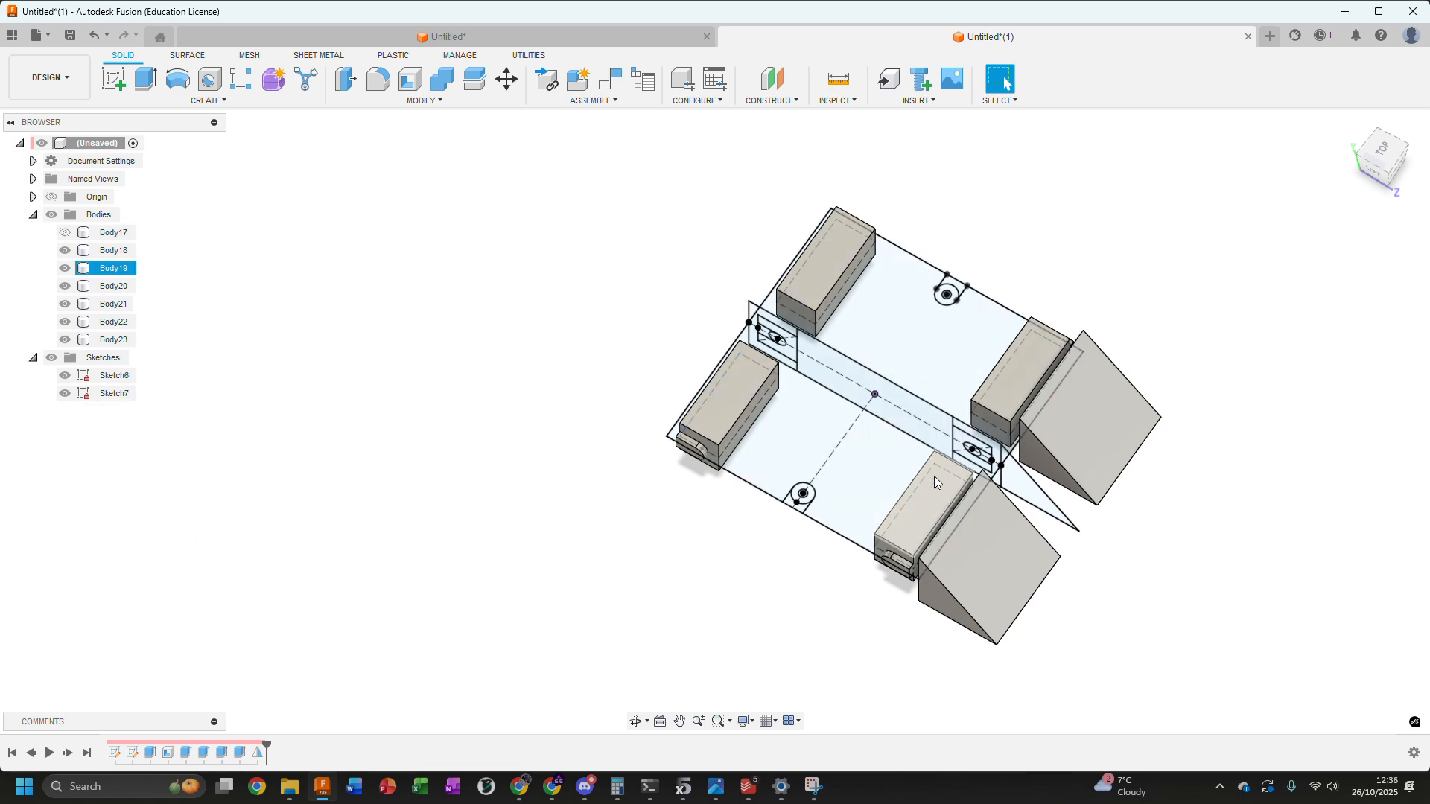
left_click(65, 233)
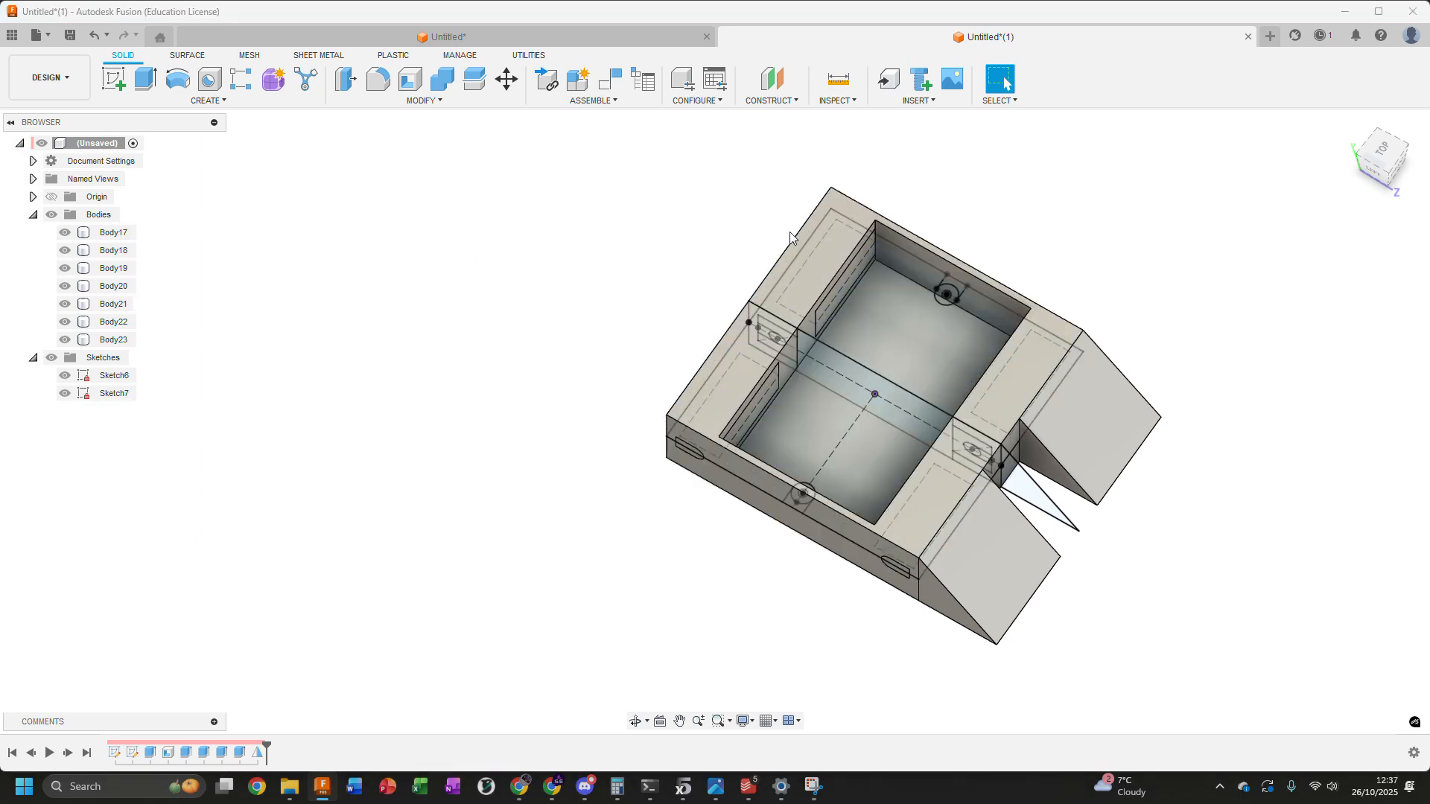
middle_click_drag(937, 251, 883, 247, "shift")
middle_click_drag(628, 200, 609, 248)
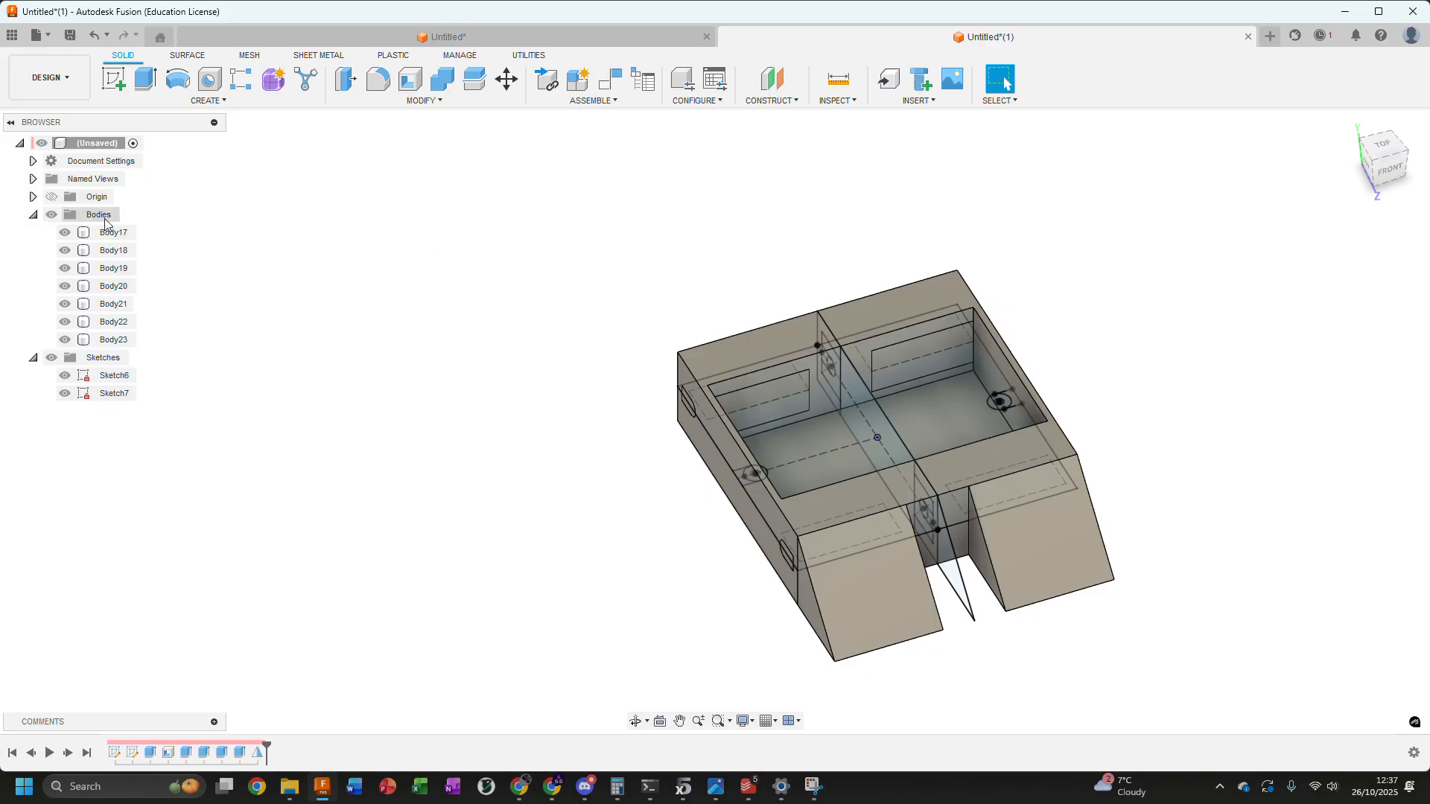
left_click(94, 233)
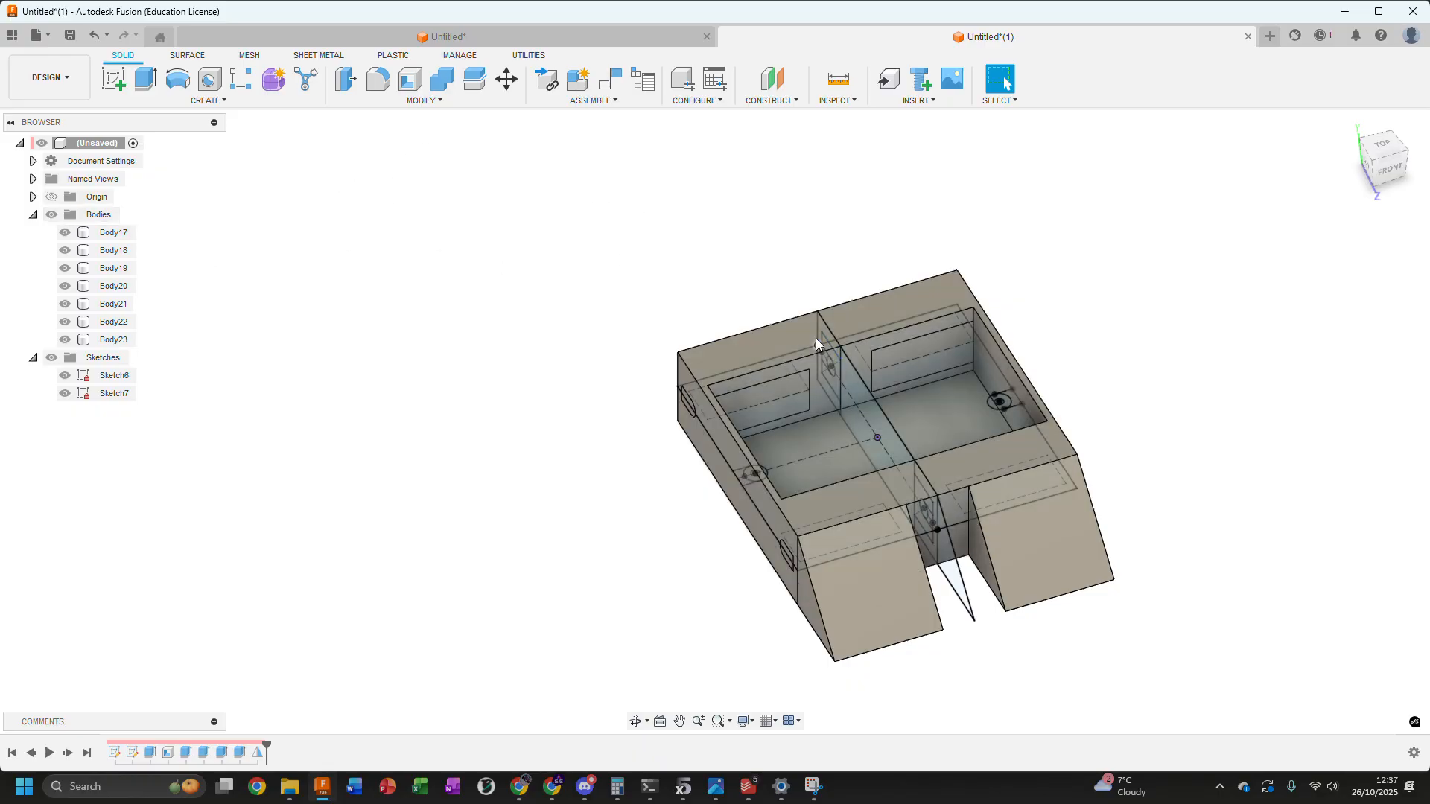
left_click(758, 344)
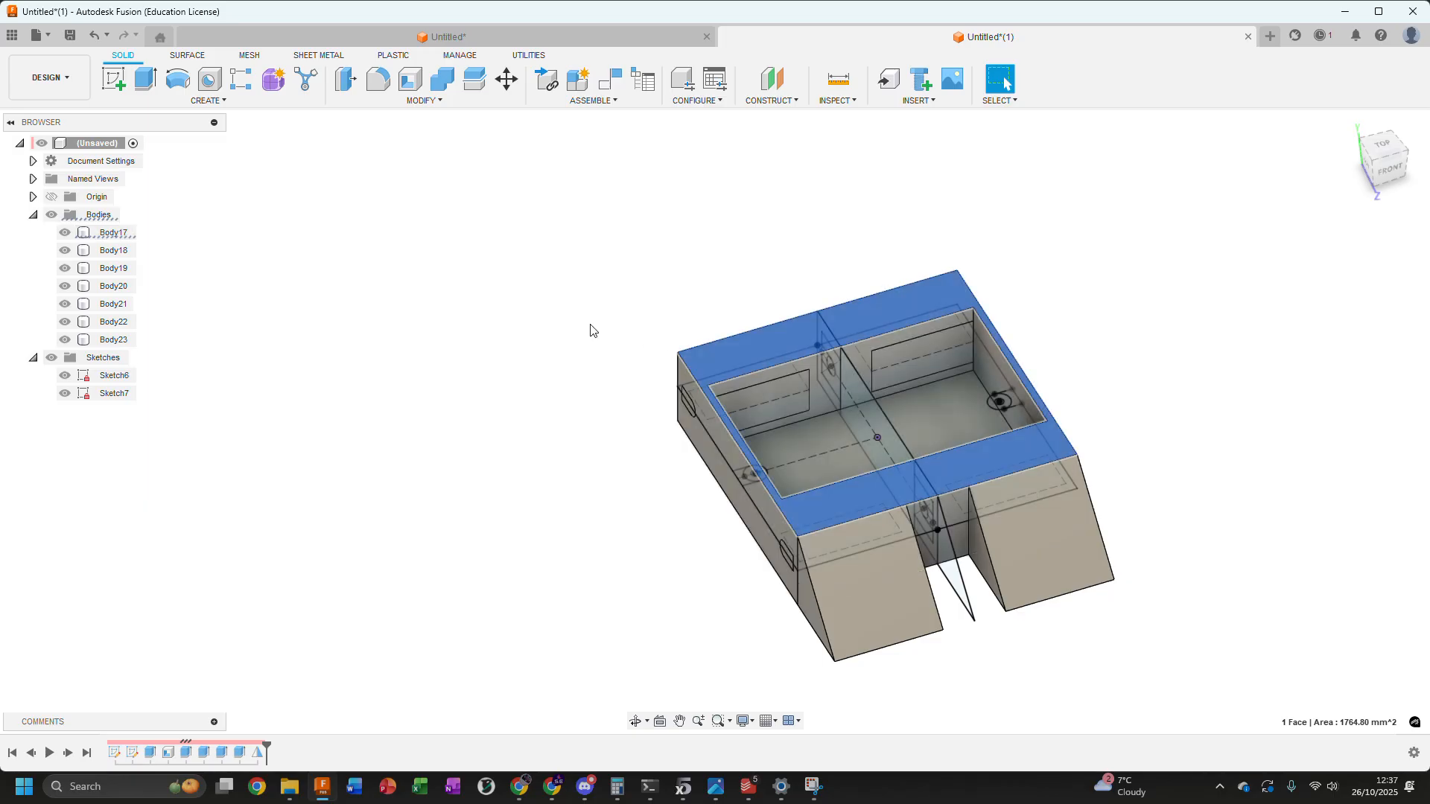
left_click(64, 236)
left_click(64, 234)
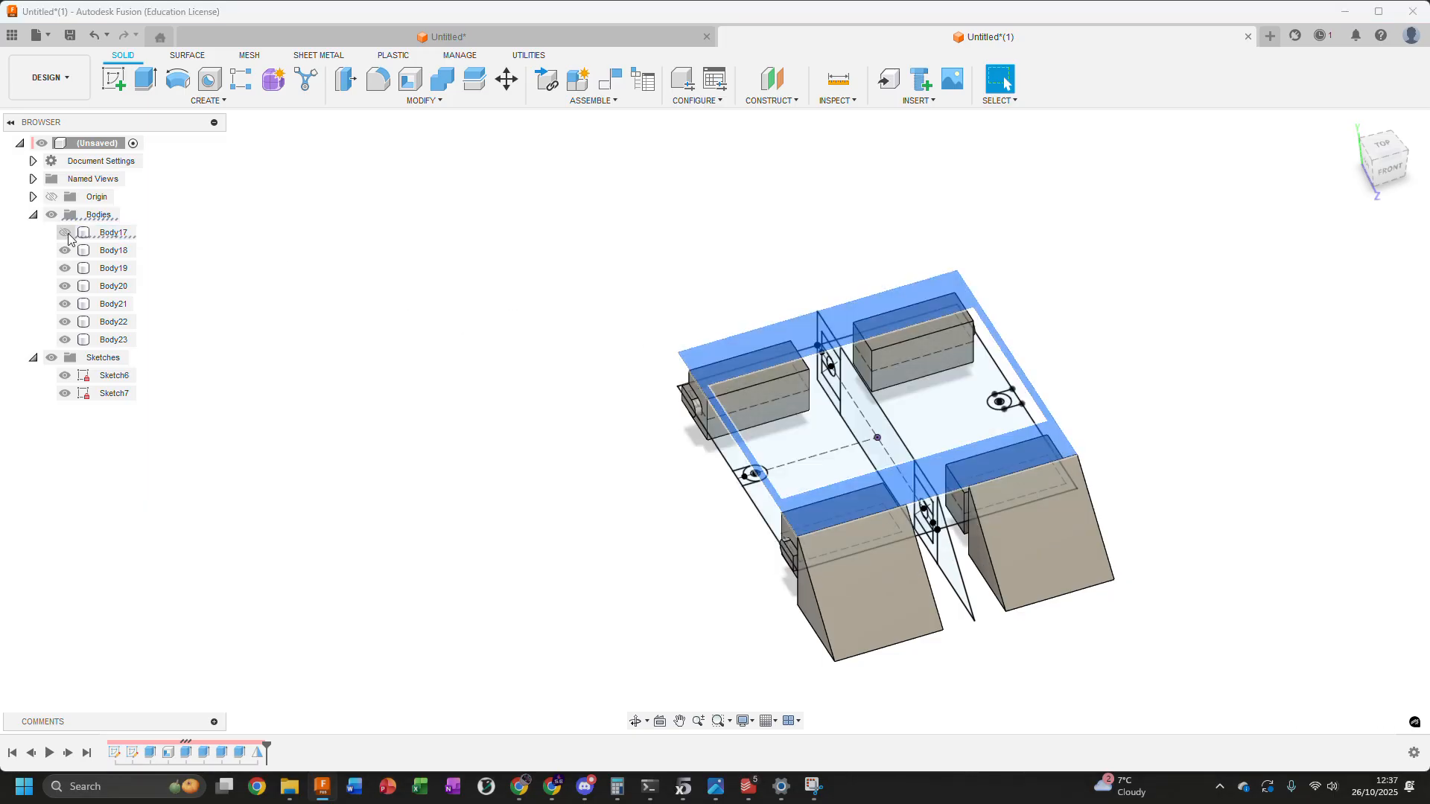
Start a Combine operation with the four inner blocks as the tool bodies
left_click(438, 87)
left_click(1342, 260)
middle_click_drag(695, 322, 728, 348, "shift")
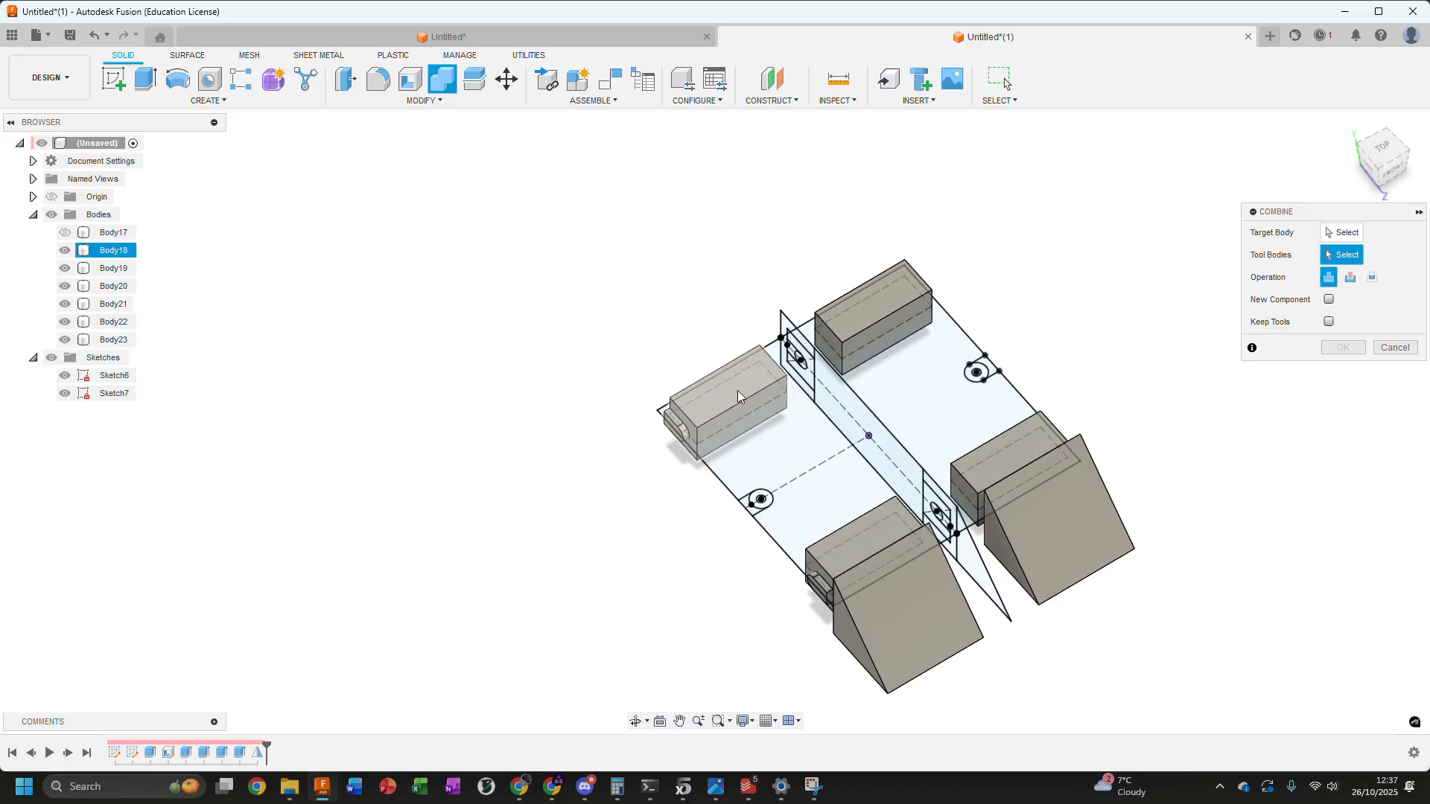
left_click(735, 385)
left_click(887, 510)
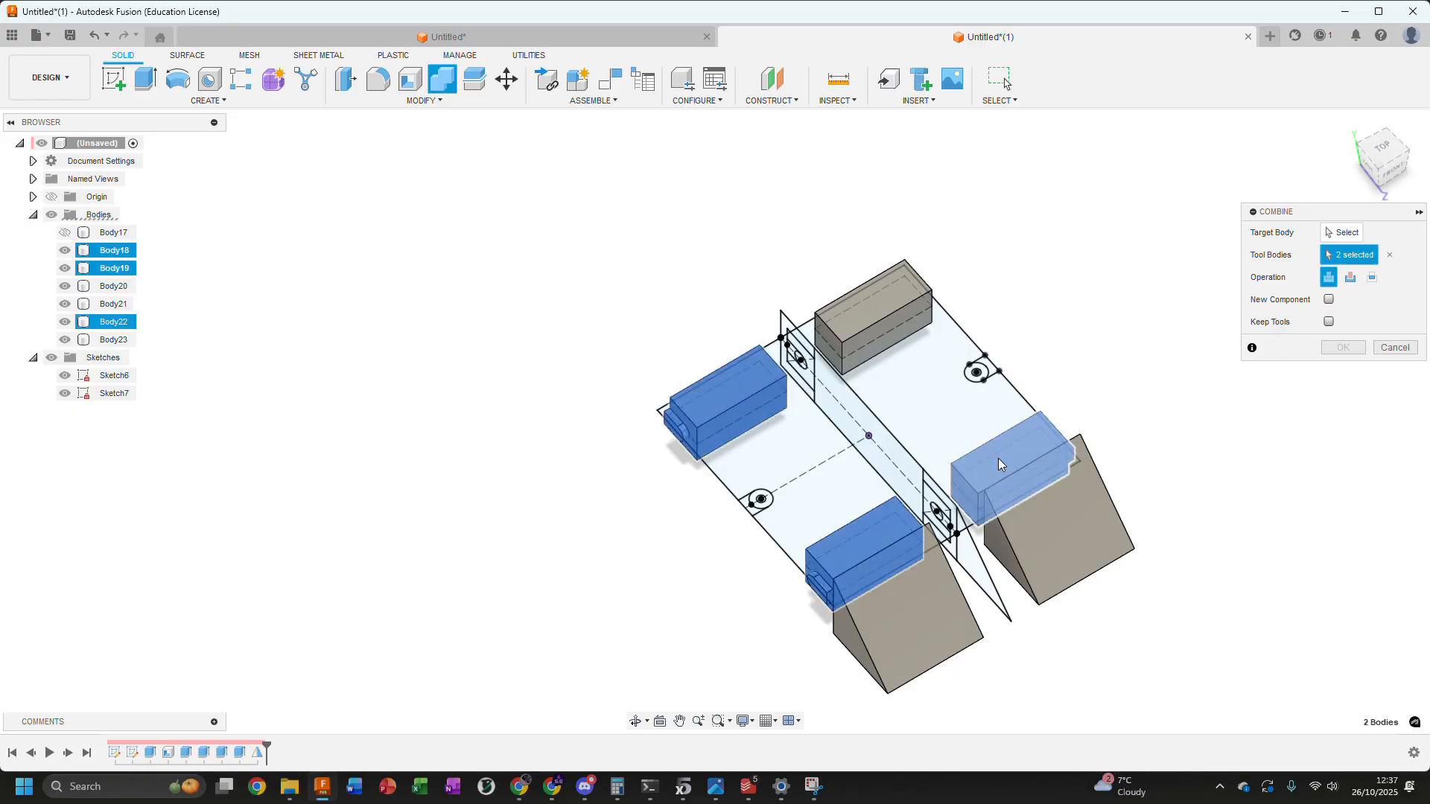
left_click(998, 458)
left_click(866, 322)
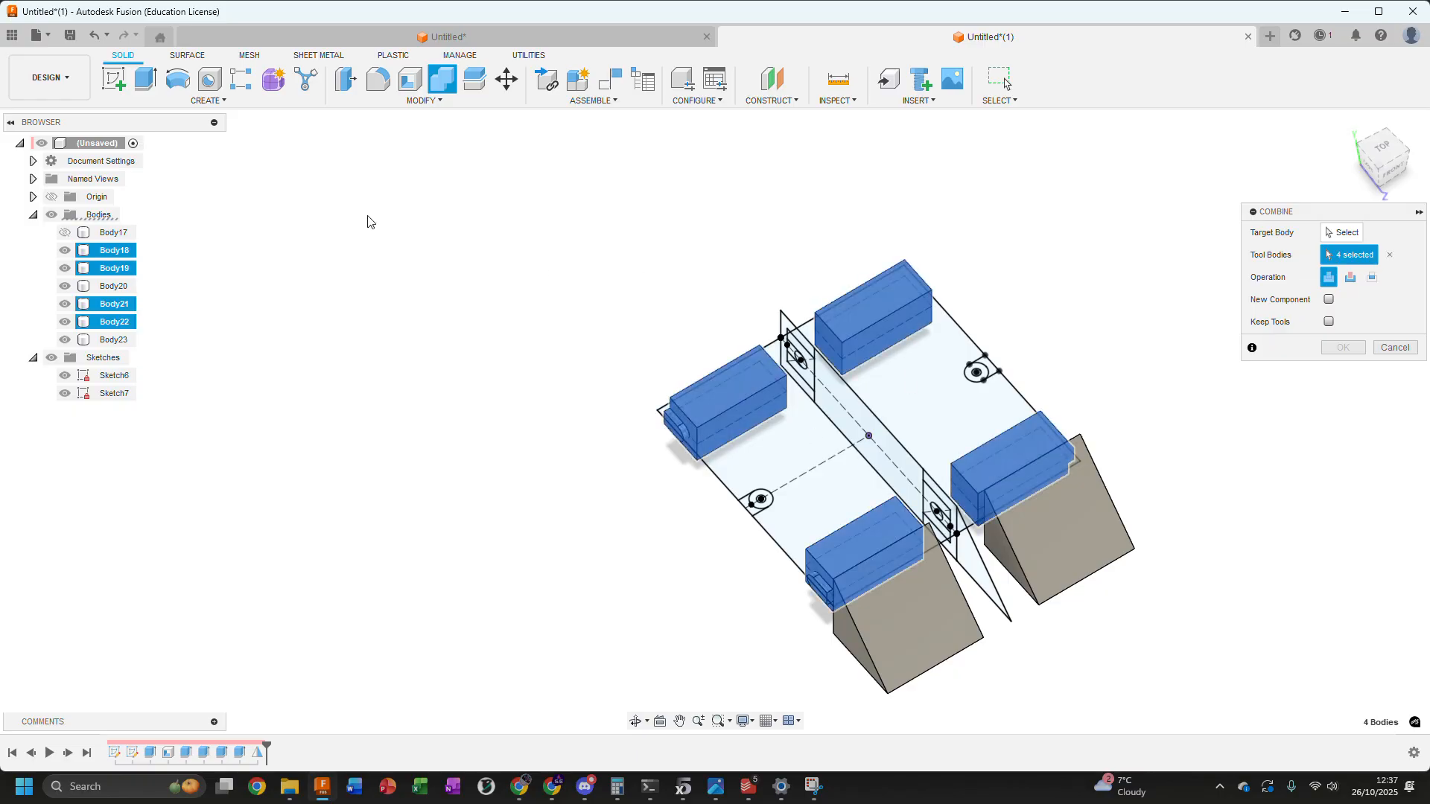
Show Body17, make it the Combine target, and cut the four blocks out of it
left_click(65, 233)
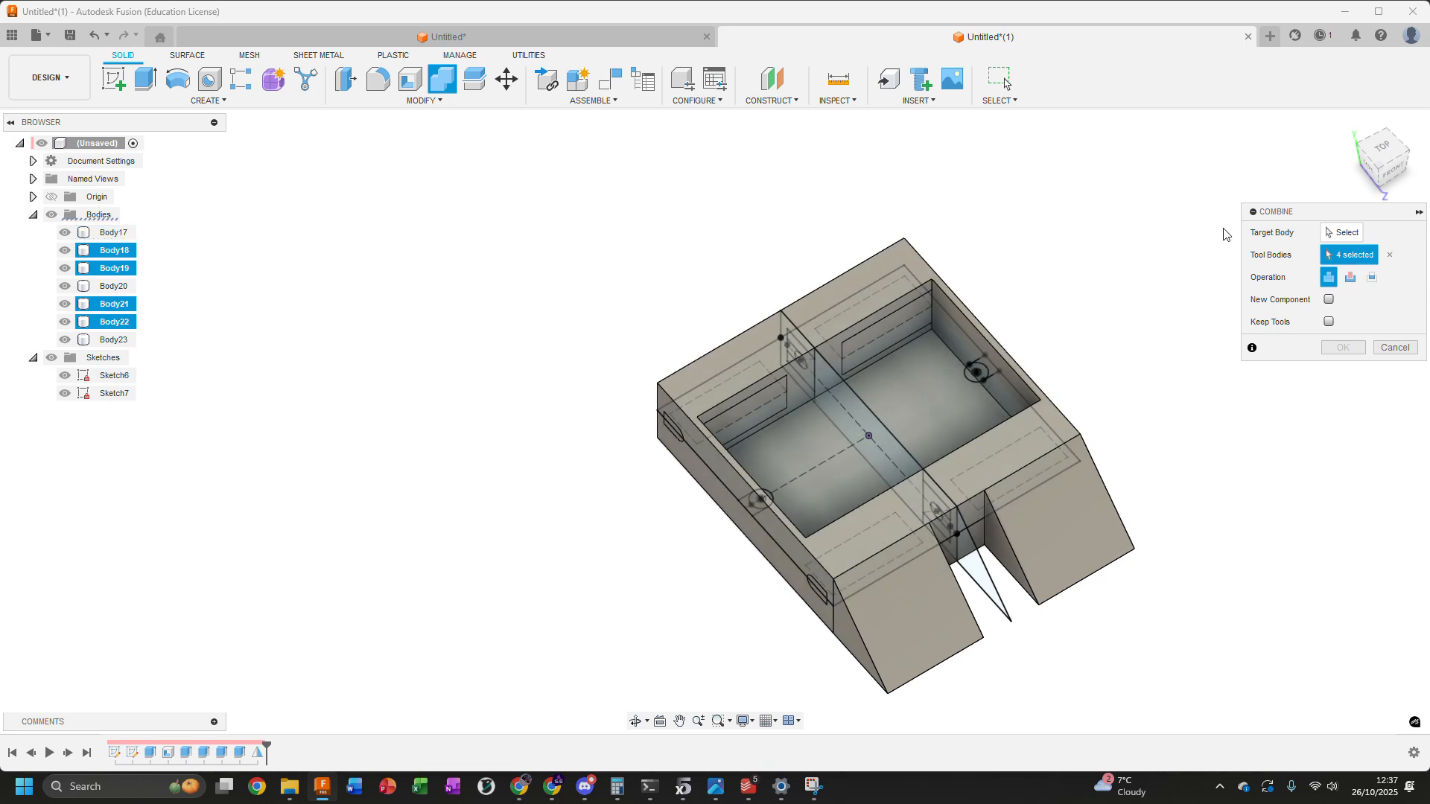
left_click(1344, 233)
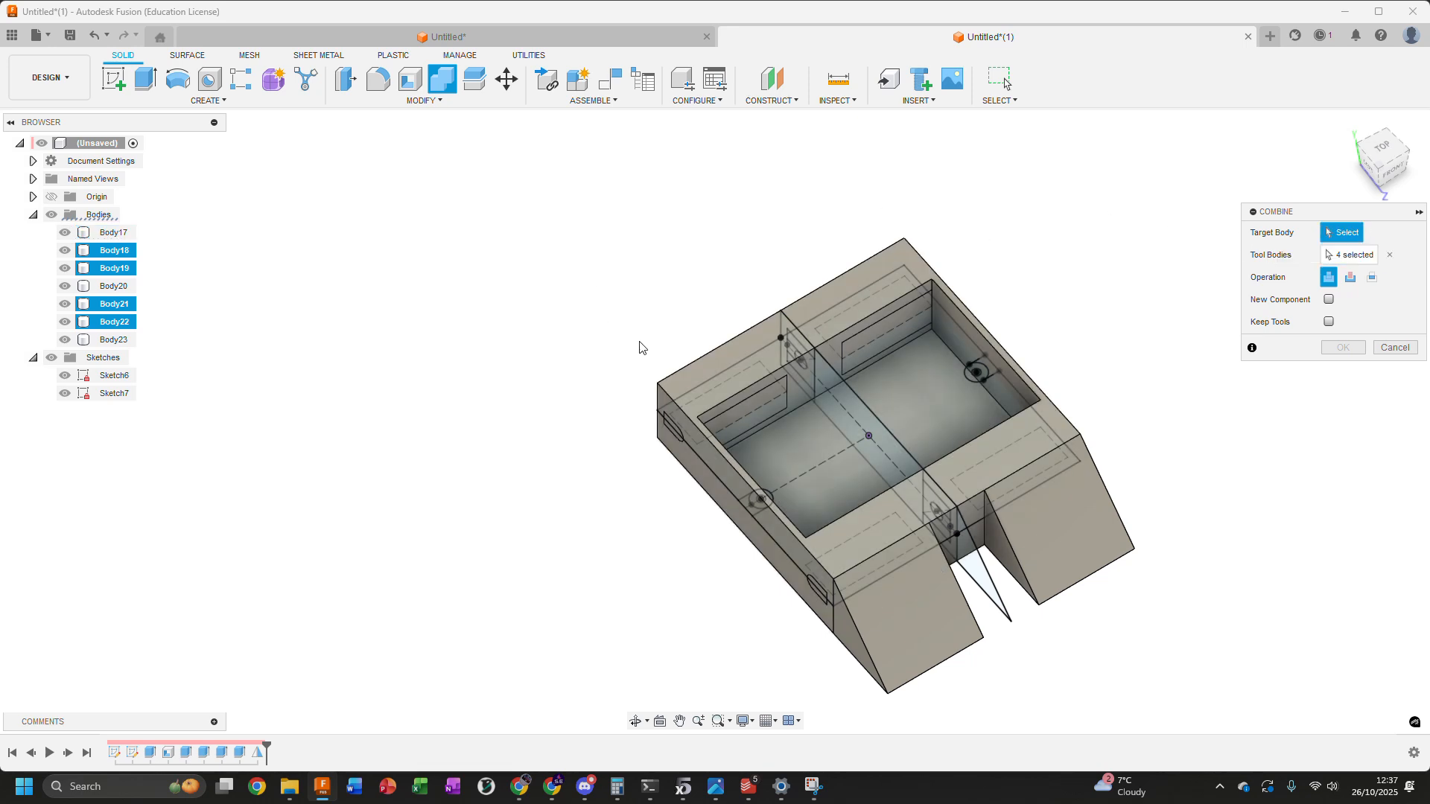
left_click(722, 380)
middle_click_drag(1055, 226, 1049, 207, "shift")
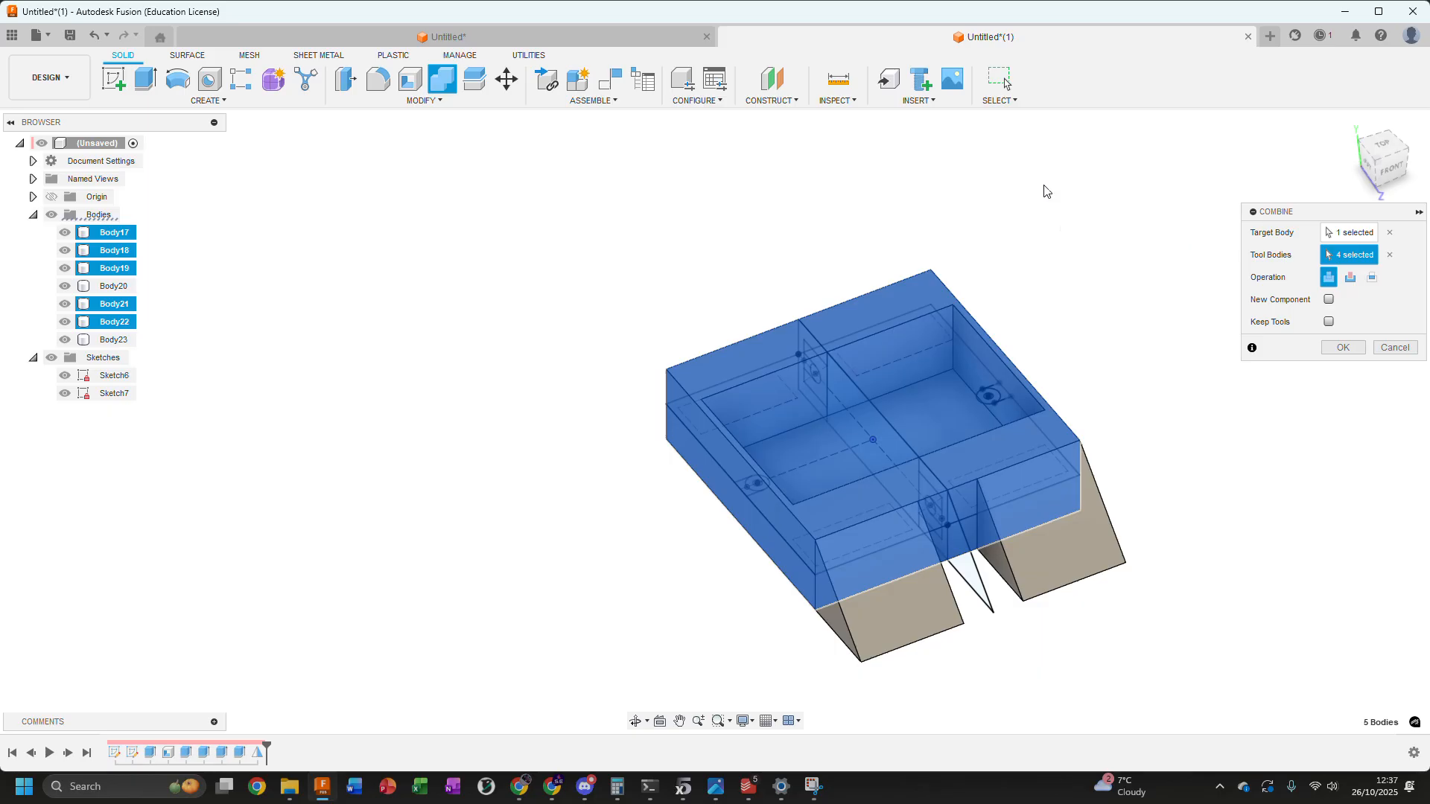
left_click(1350, 277)
left_click(1341, 348)
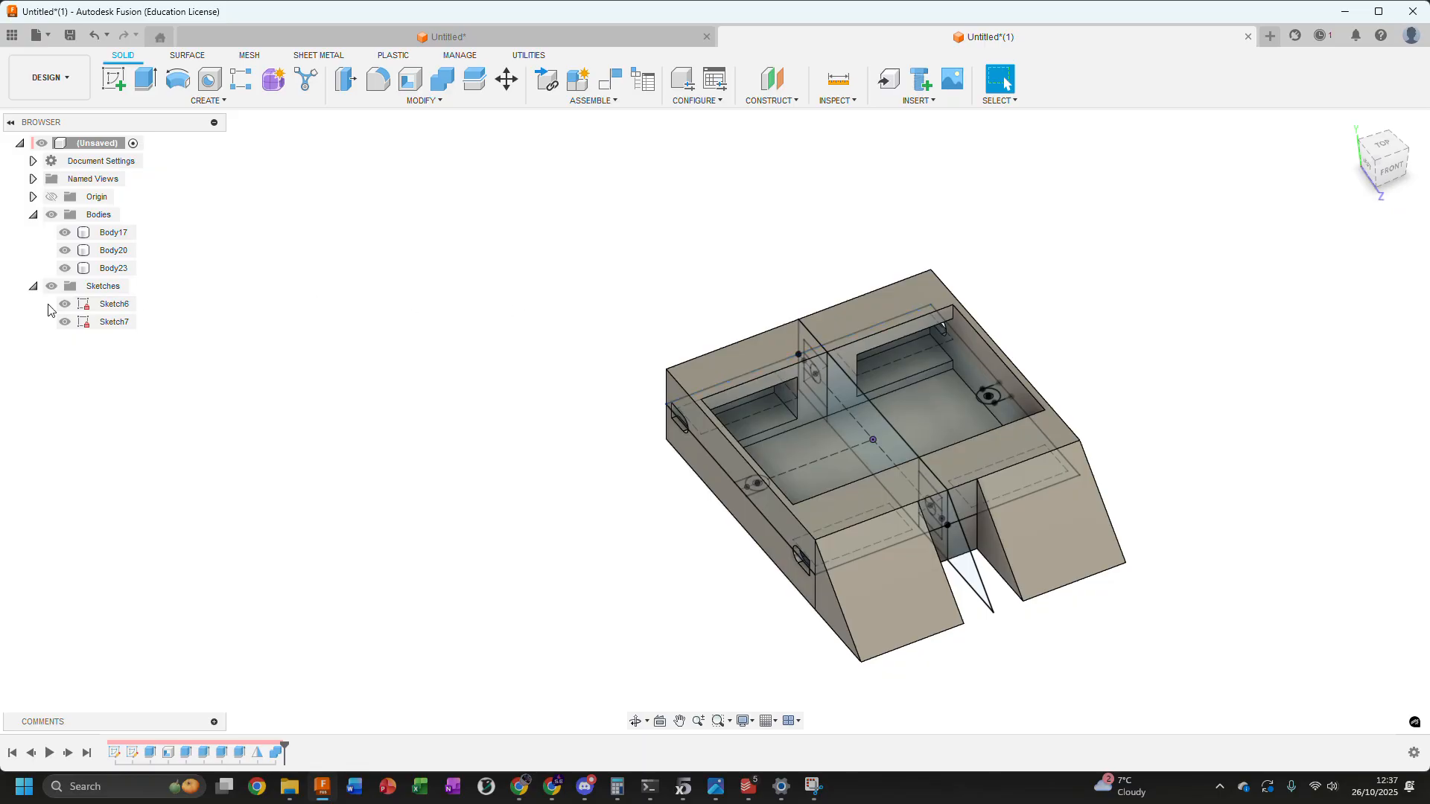
Hide Sketch6 and Sketch7 and examine the pockets and slot openings cut into the enclosure
left_click(65, 304)
left_click(64, 322)
scroll(897, 376, "up", 4)
mouse_move(899, 375)
middle_mouse_down("shift")
mouse_move(966, 346)
mouse_move(1080, 337)
mouse_move(966, 405)
middle_mouse_up("shift")
left_click(679, 314)
middle_click_drag(679, 314, 512, 377)
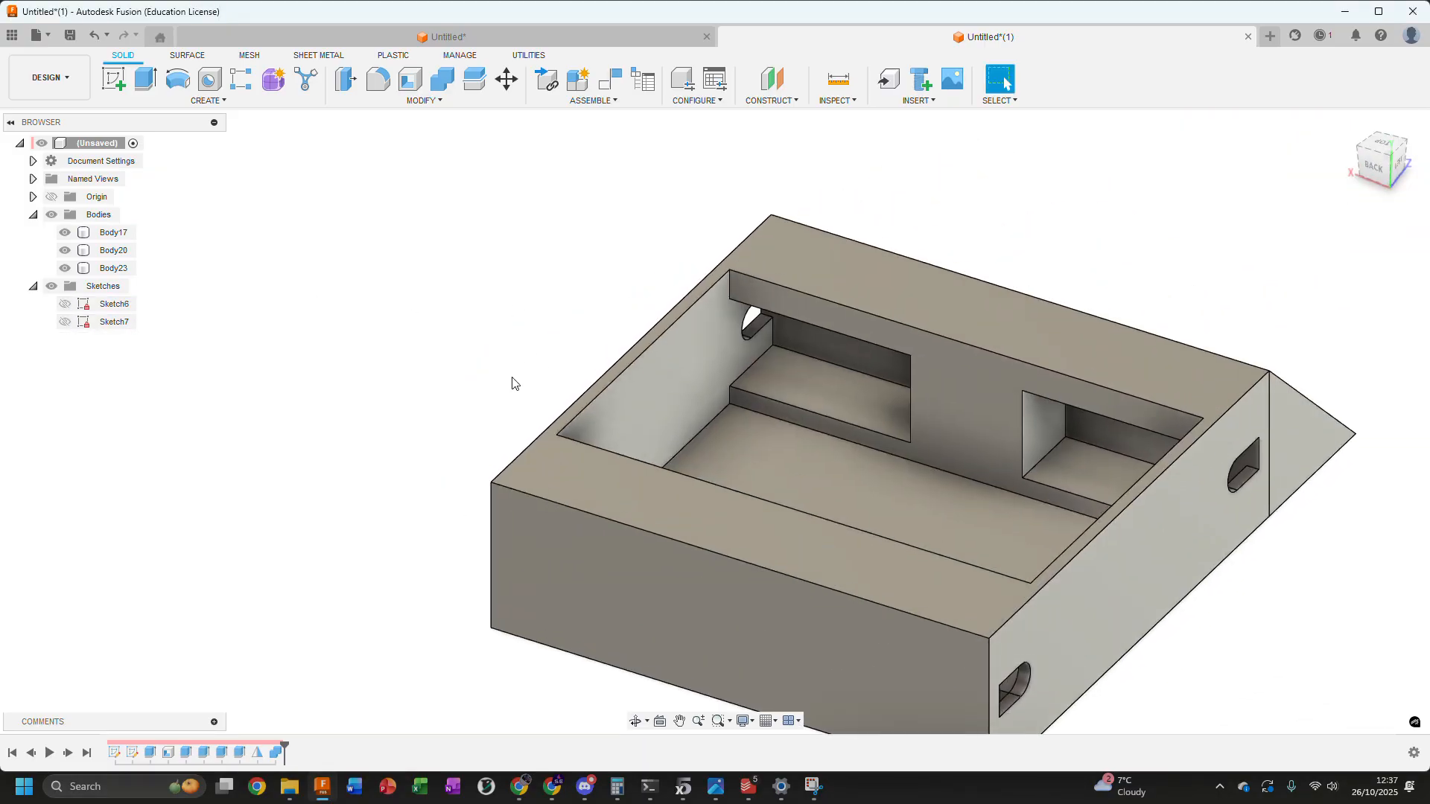
Join the two triangular end wedges to the enclosure body with a Combine operation set to Join
scroll(511, 378, "down", 3)
middle_click_drag(866, 338, 756, 356, "shift")
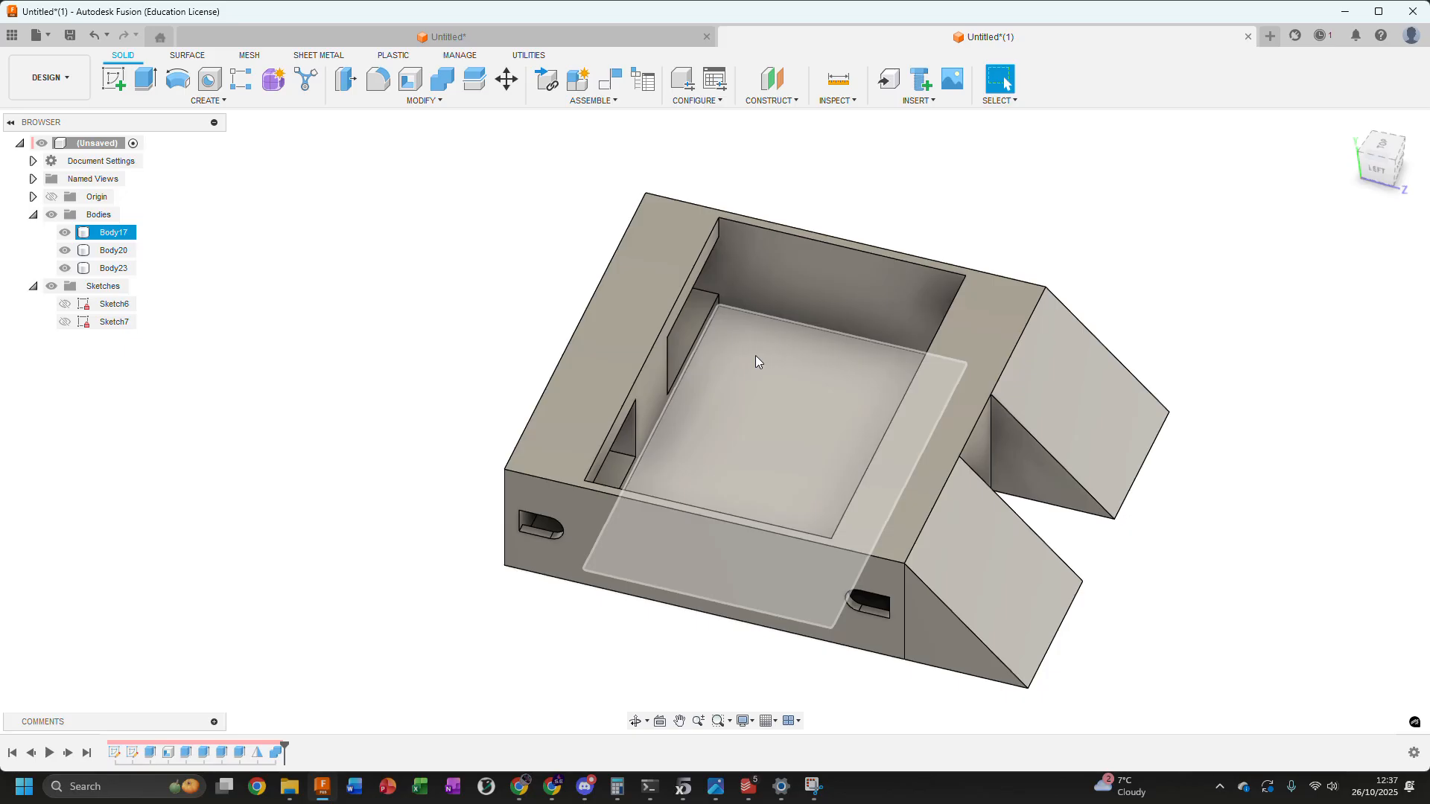
middle_click_drag(739, 333, 1002, 441, "shift")
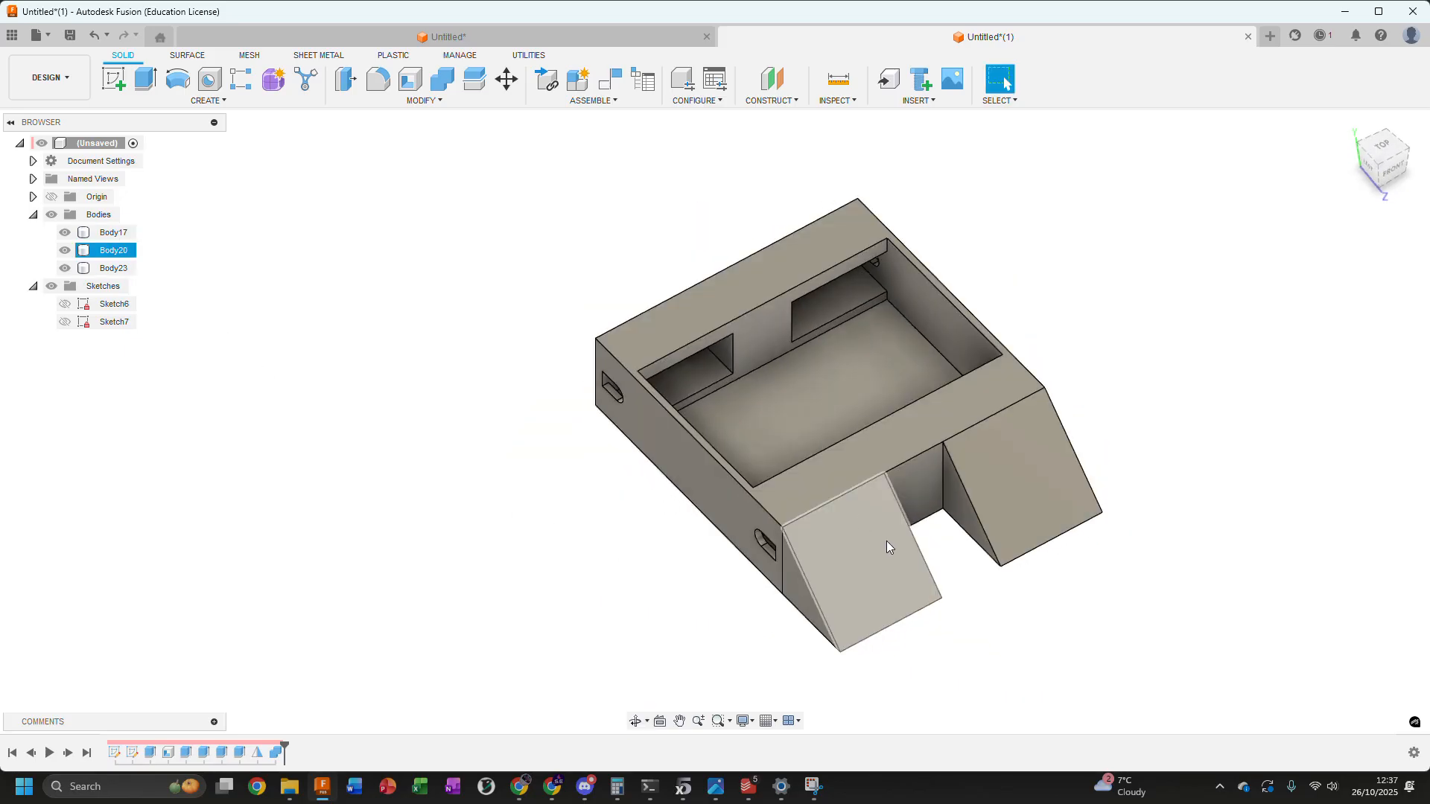
left_click(1027, 489)
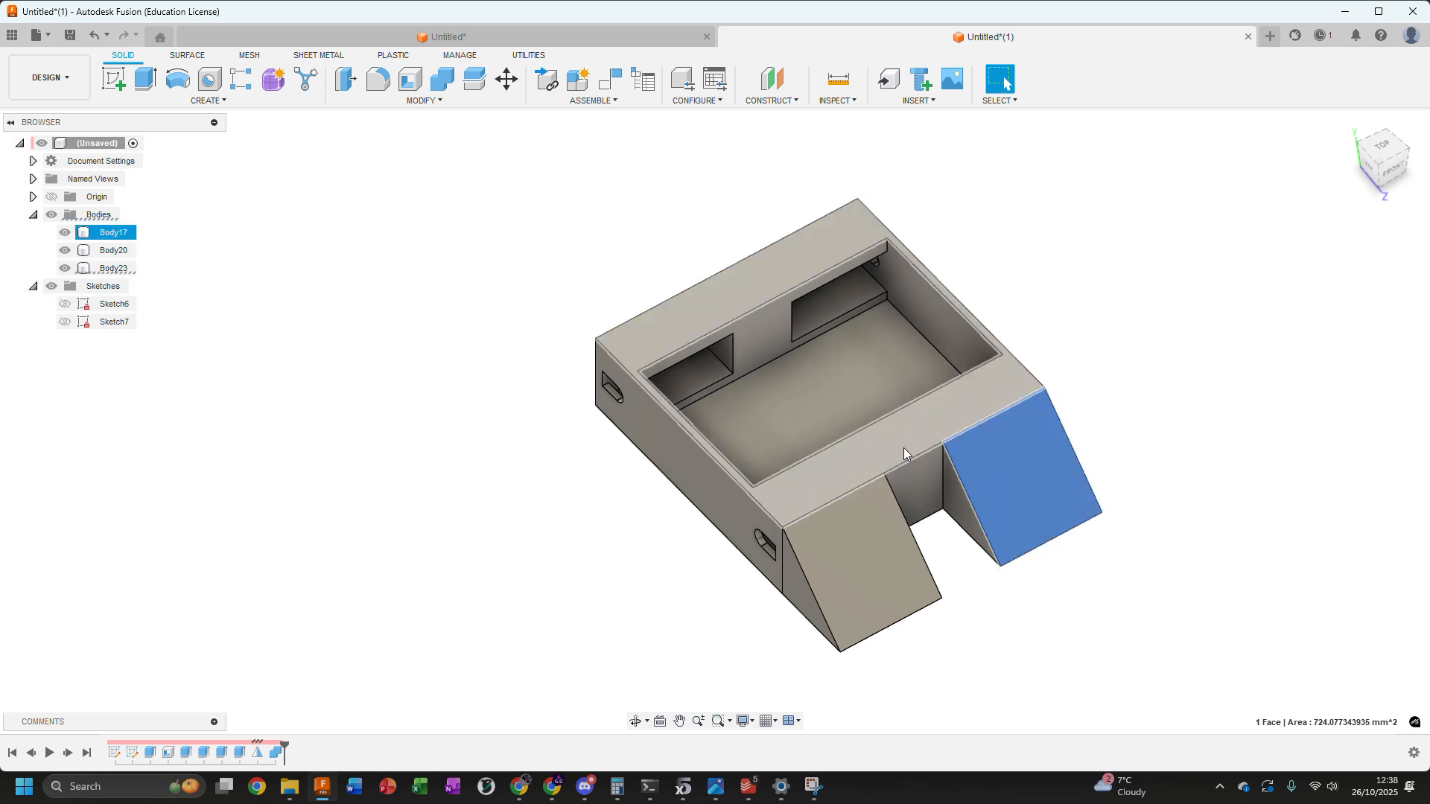
key("Escape")
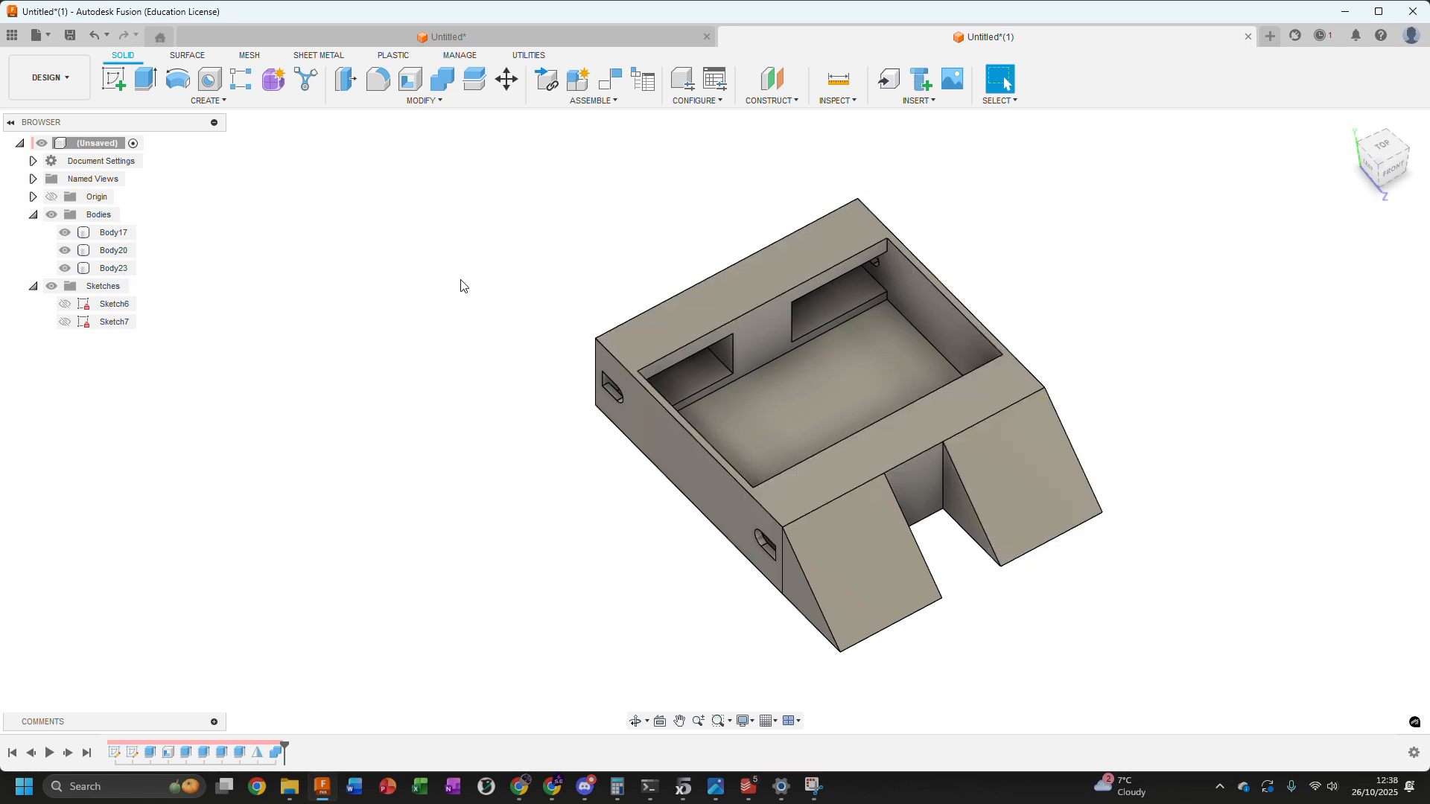
left_click(442, 78)
left_click(910, 412)
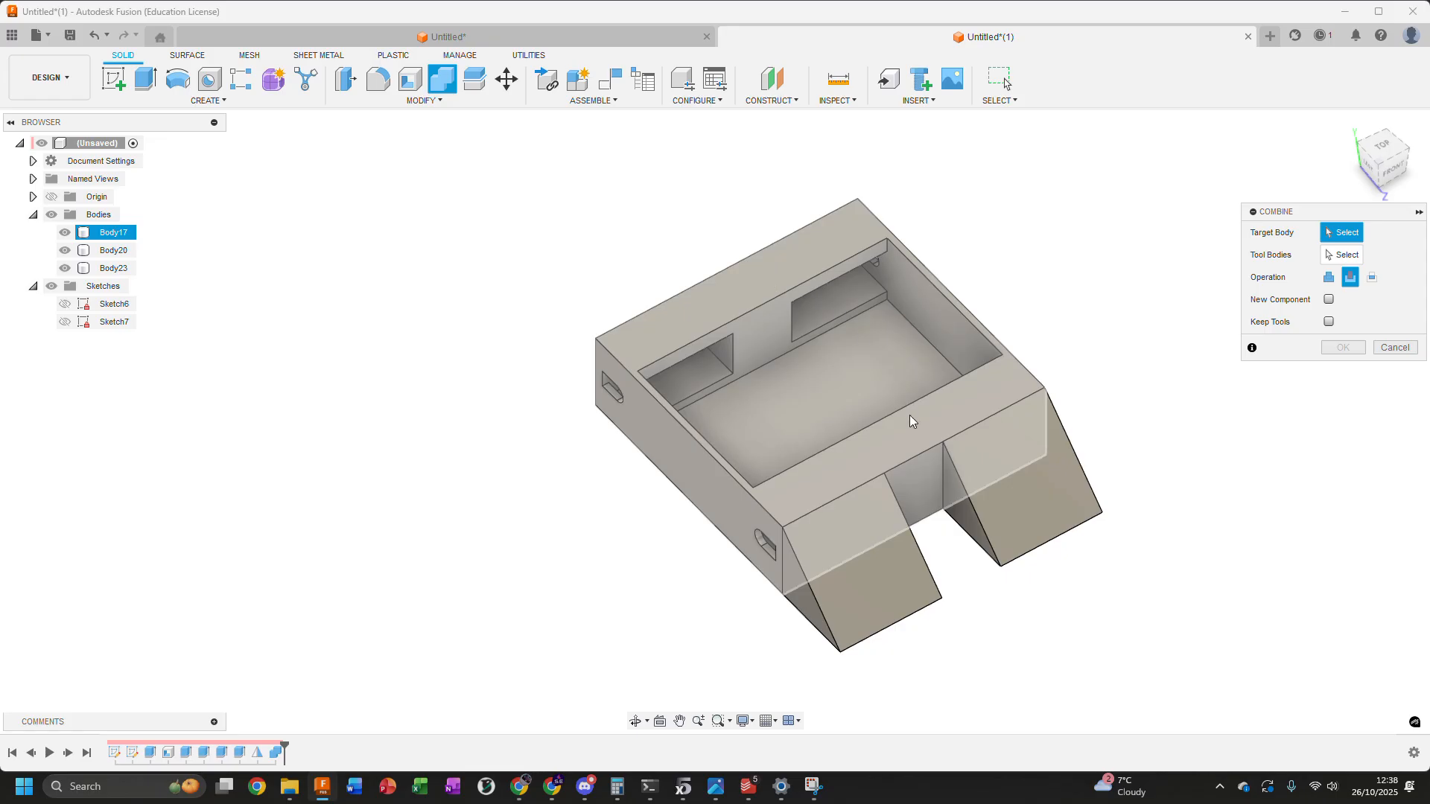
left_click(870, 548)
left_click(1008, 507)
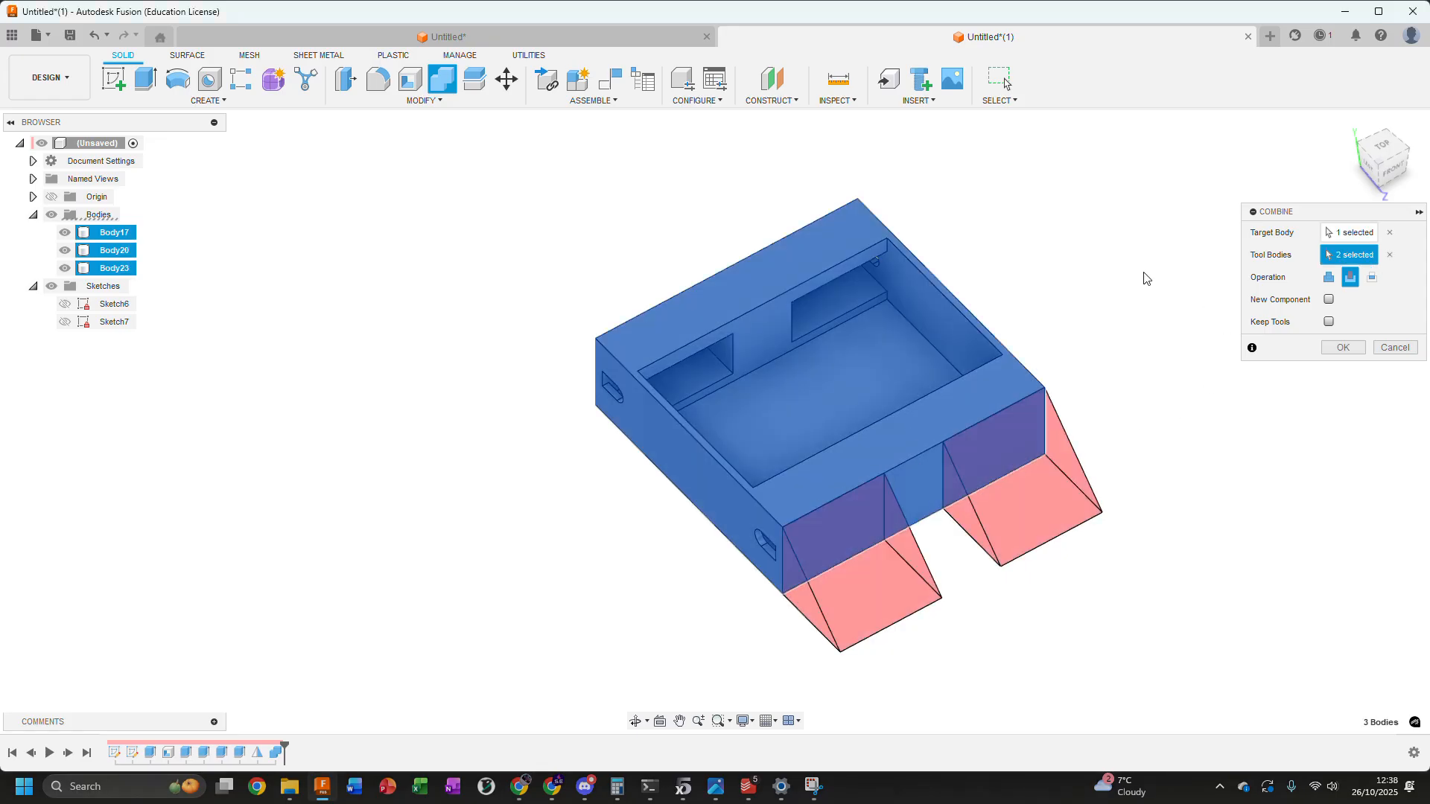
middle_click_drag(1090, 310, 1088, 264, "shift")
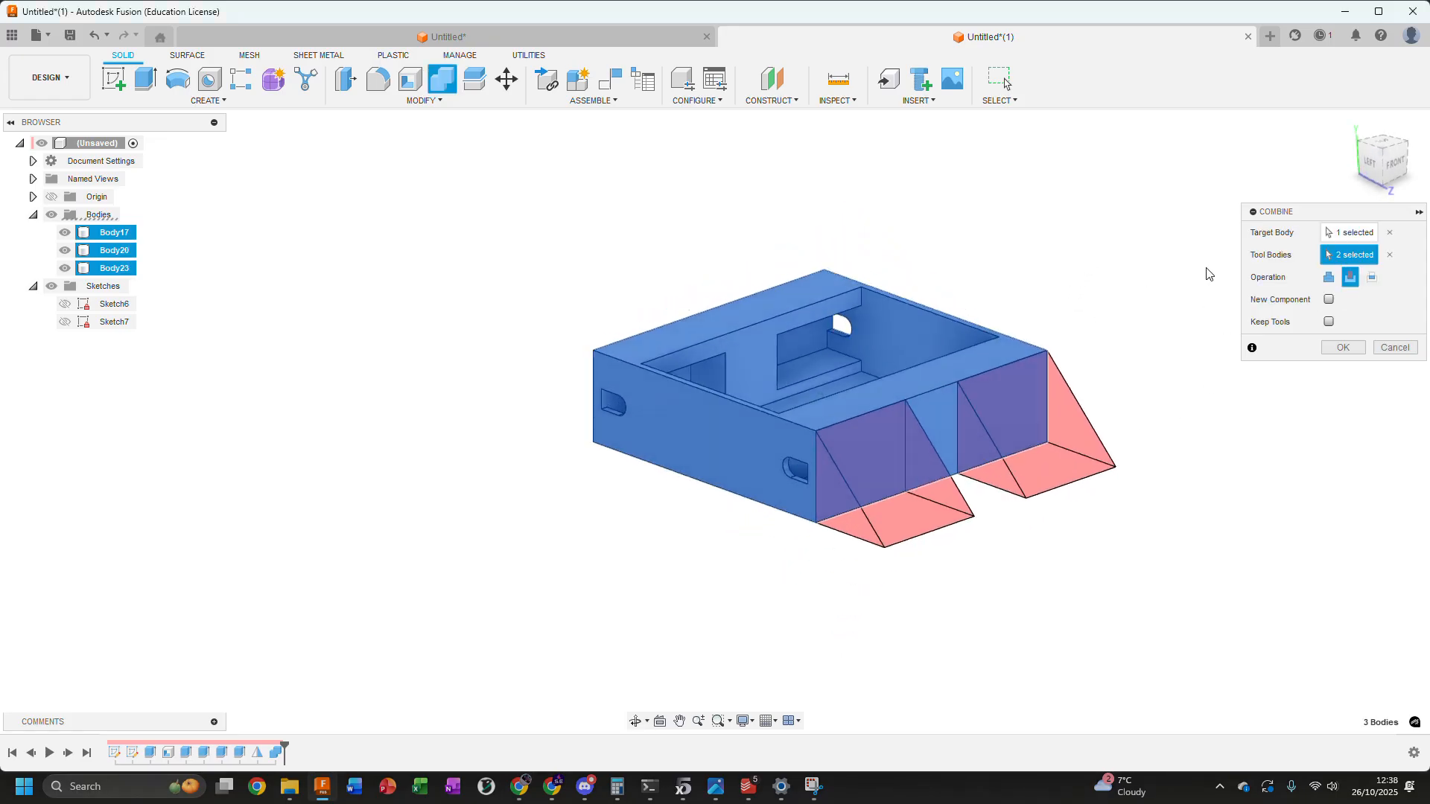
left_click(1327, 280)
left_click(1342, 348)
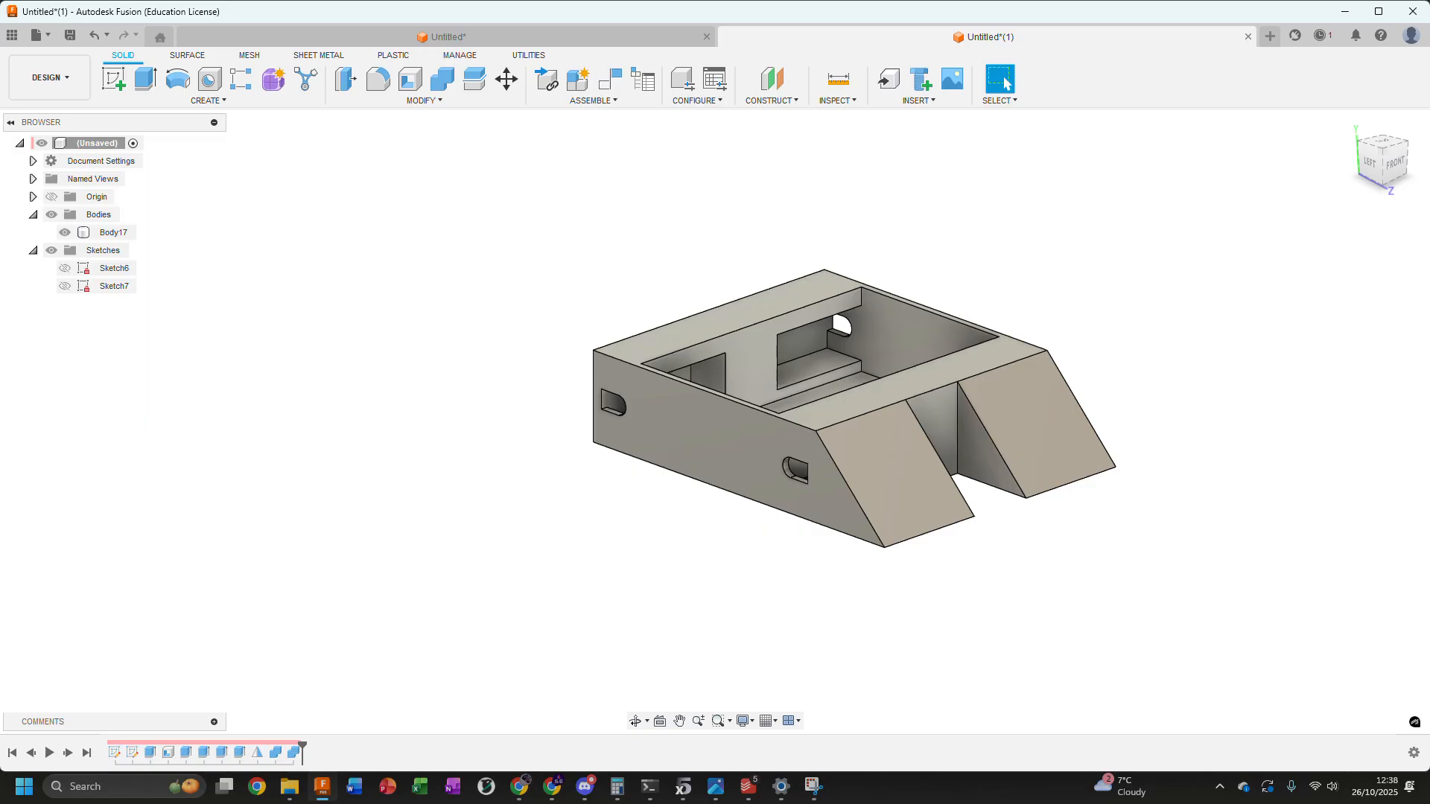
Open the Appearance settings and look through the material categories in the Fusion Appearances library
middle_click_drag(1044, 277, 1023, 333, "shift")
middle_click_drag(1123, 323, 1058, 396)
middle_click_drag(1129, 383, 990, 315)
middle_click_drag(961, 485, 1056, 377, "shift")
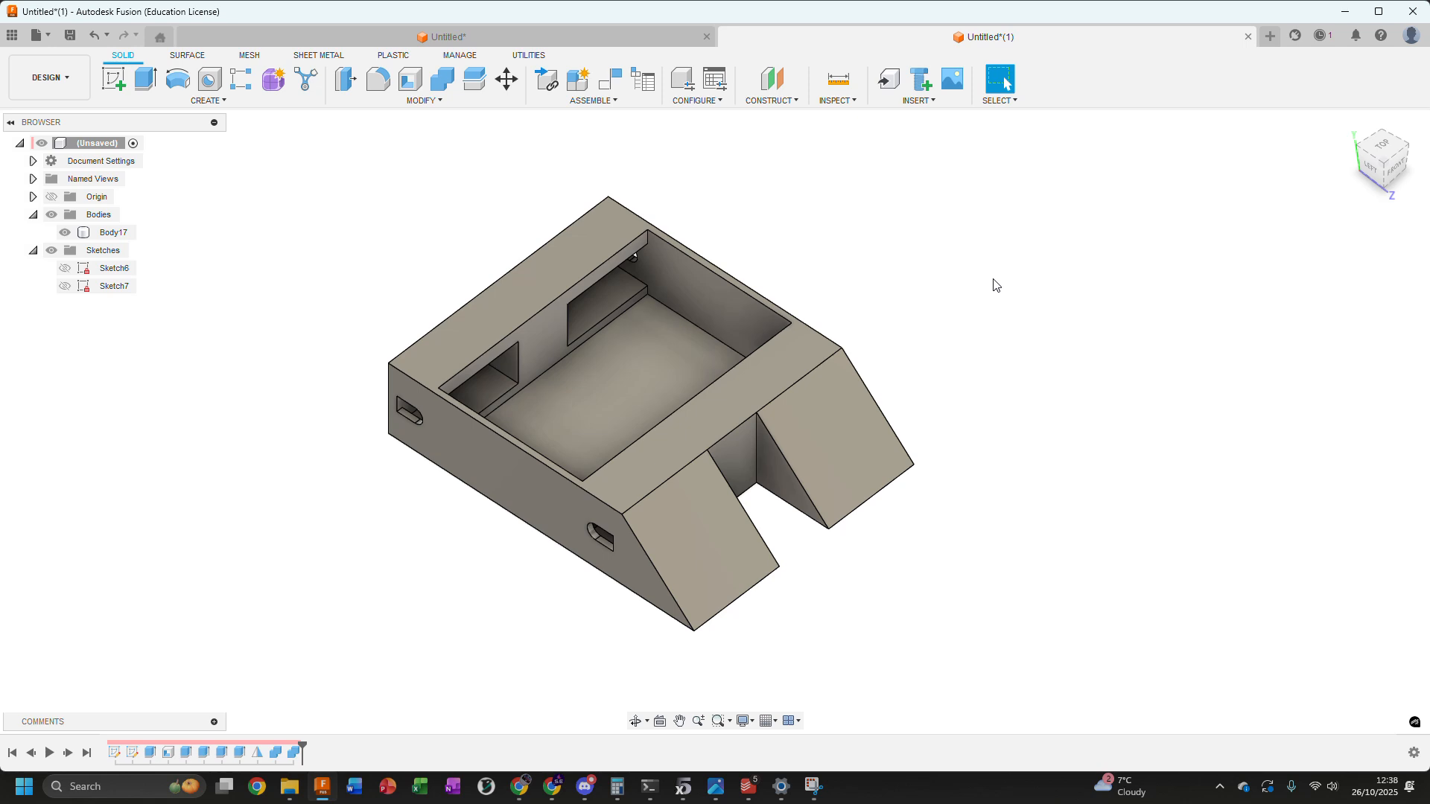
key("a")
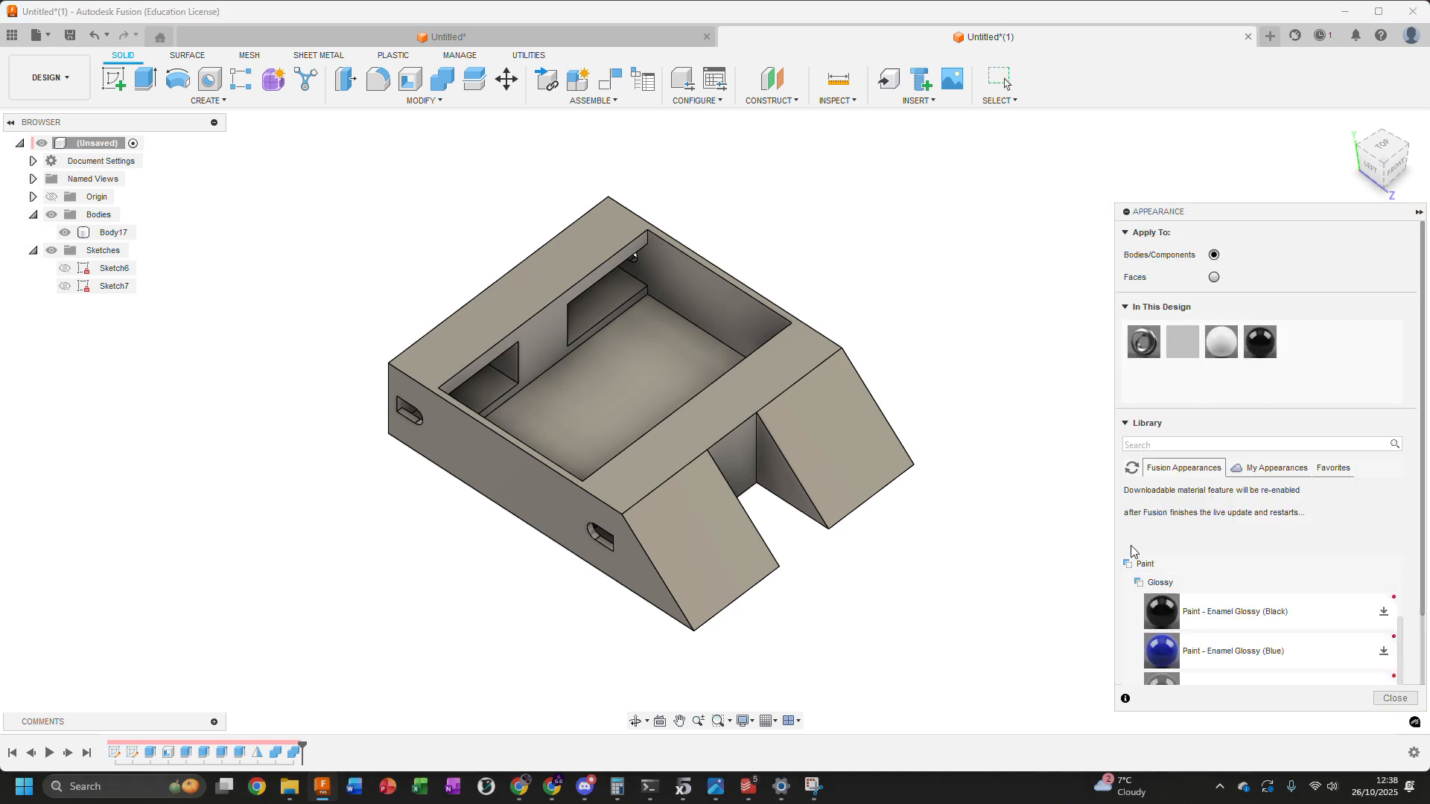
left_click(1367, 586)
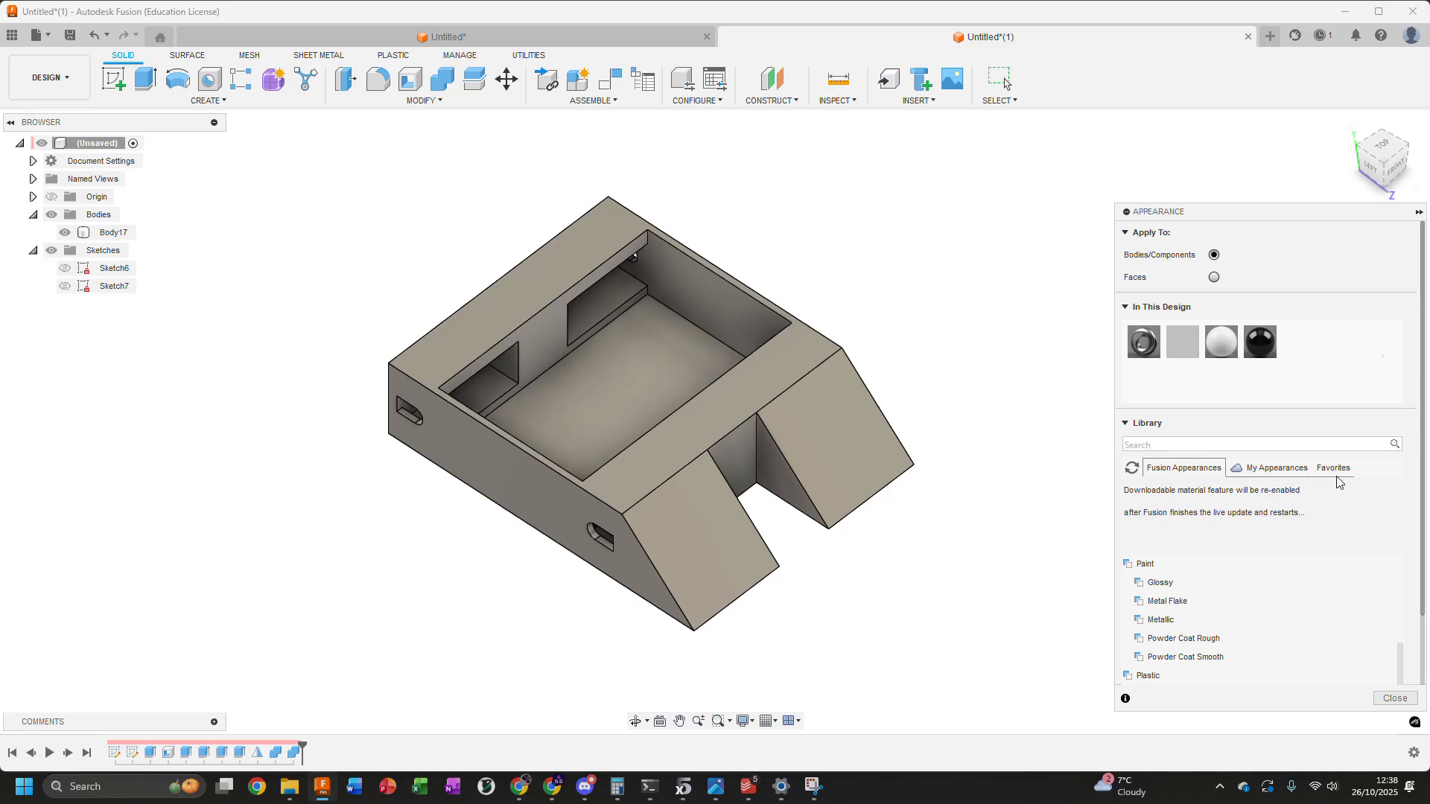
scroll(1281, 640, "up", 3)
left_click(1149, 582)
left_click(1150, 585)
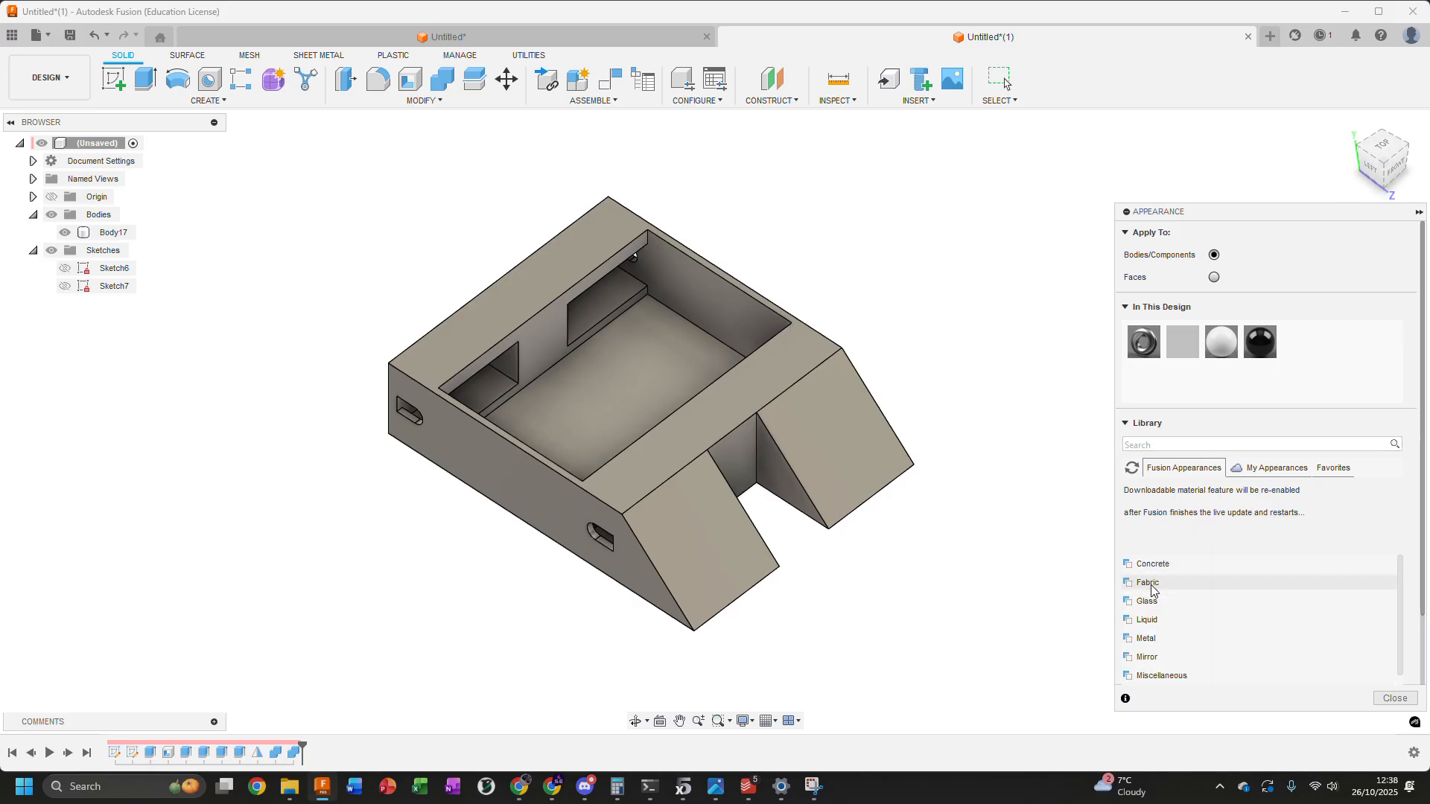
left_click(1154, 603)
left_click(1159, 603)
scroll(1168, 605, "down", 3)
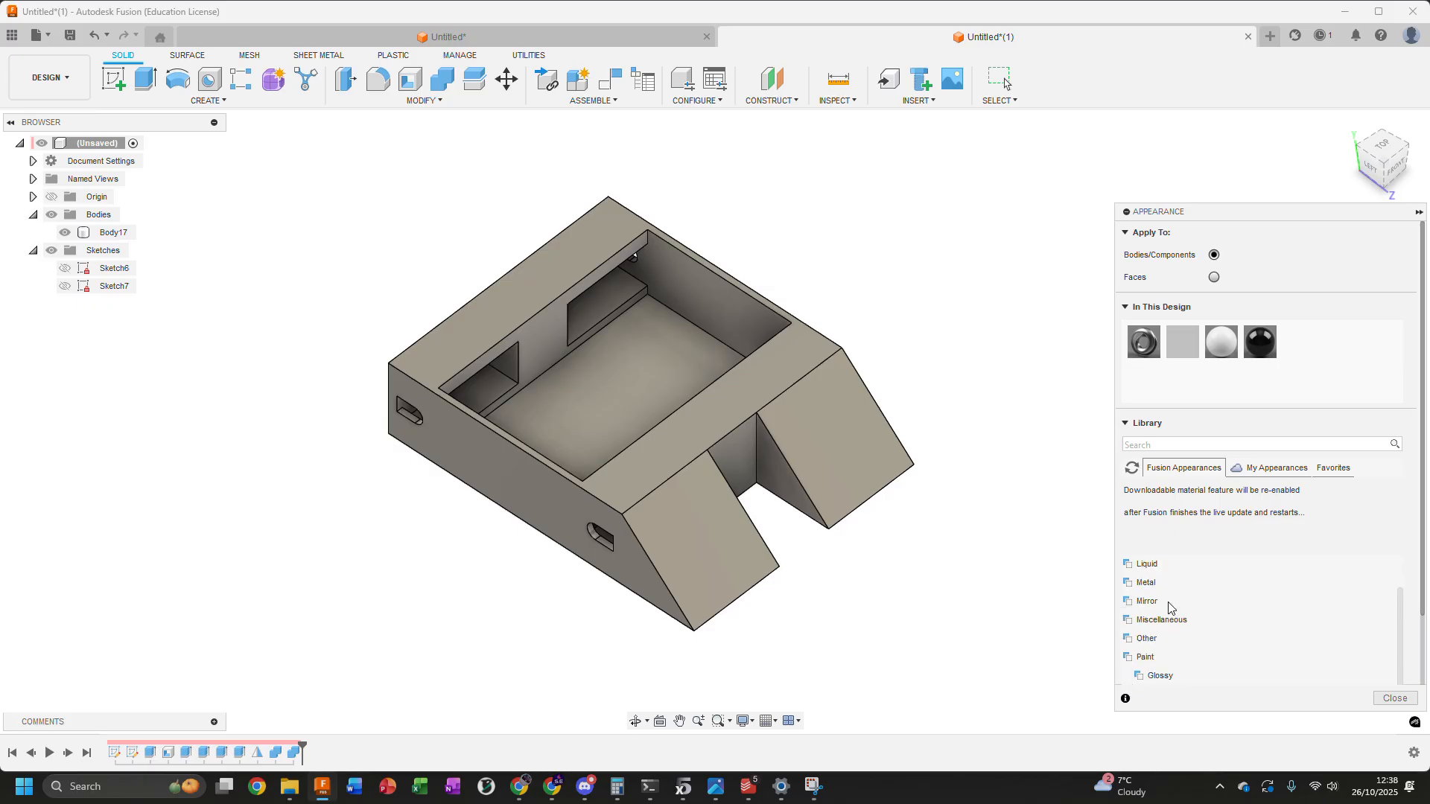
scroll(1166, 607, "up", 2)
left_click(1162, 618)
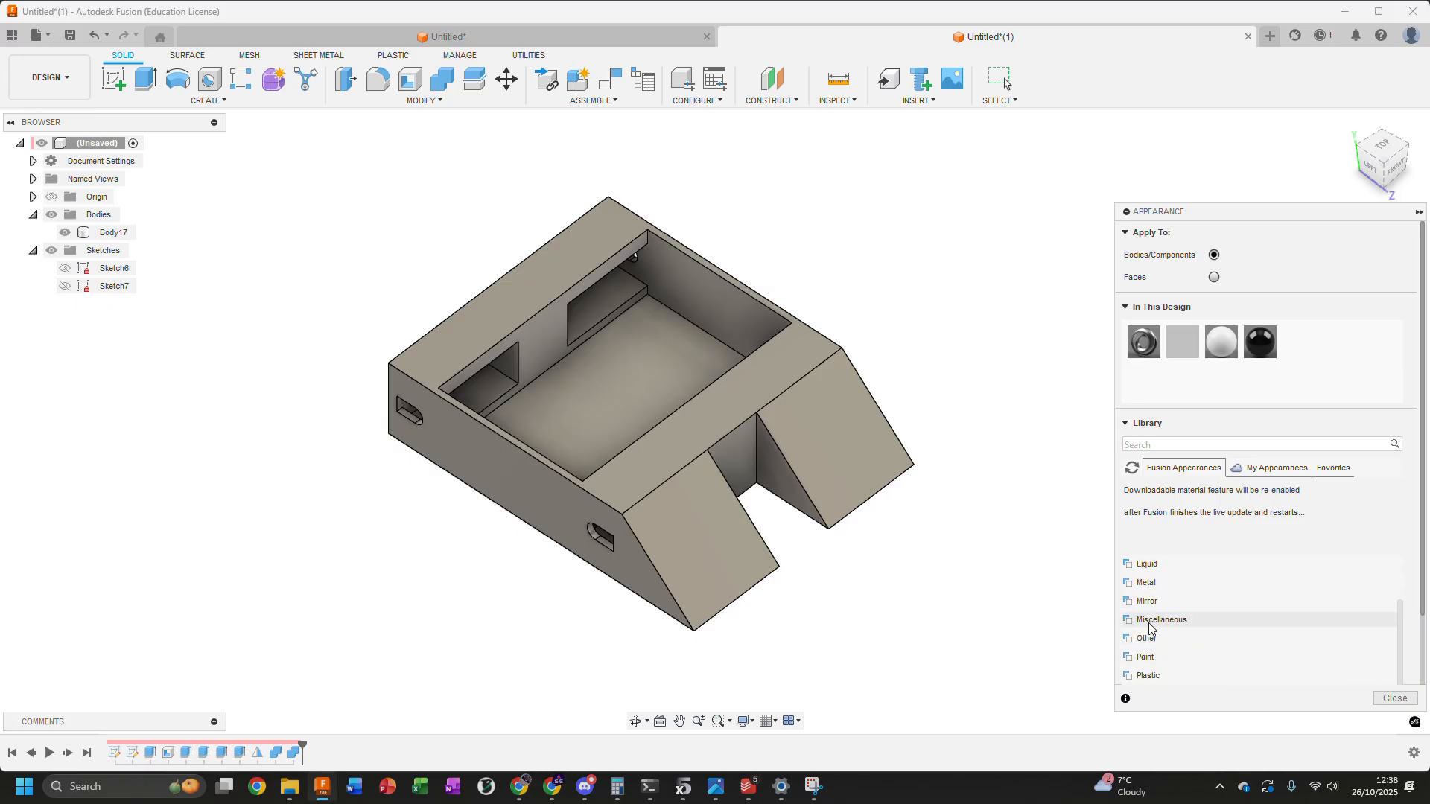
Apply the Paint - Enamel Glossy (White) appearance to the enclosure body and close the appearance settings
left_click(1162, 658)
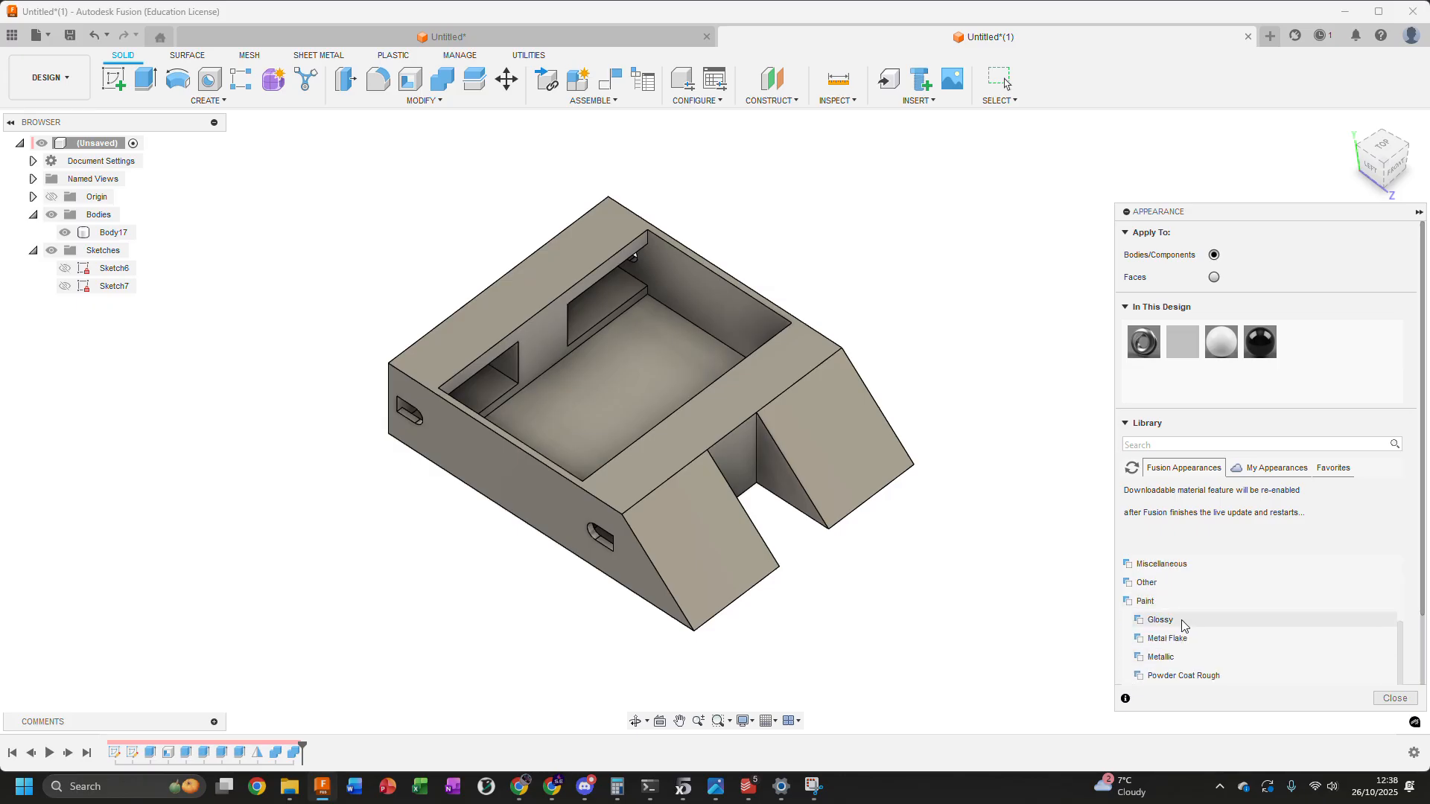
left_click(1160, 620)
scroll(1185, 514, "down", 2)
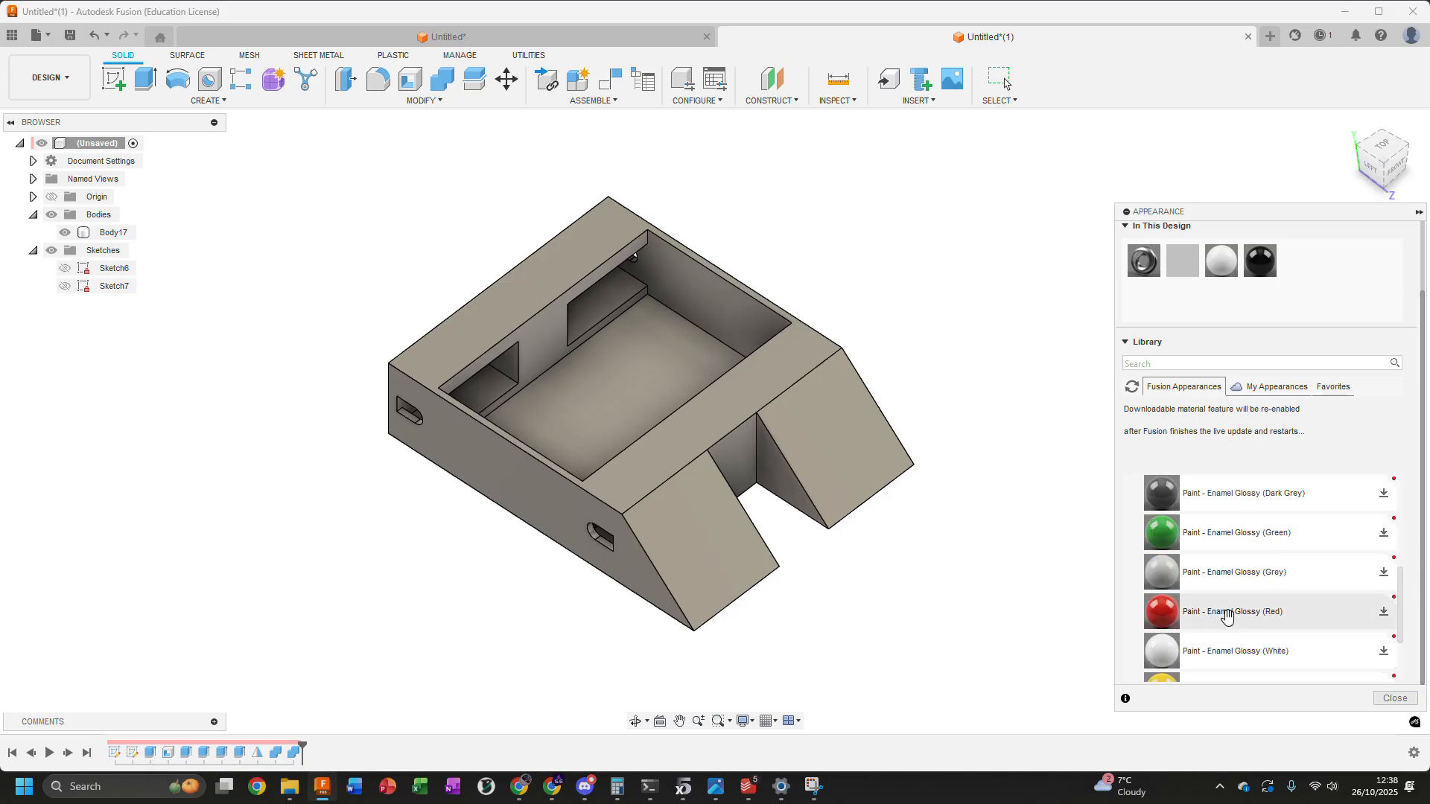
left_click_drag(1192, 651, 832, 412)
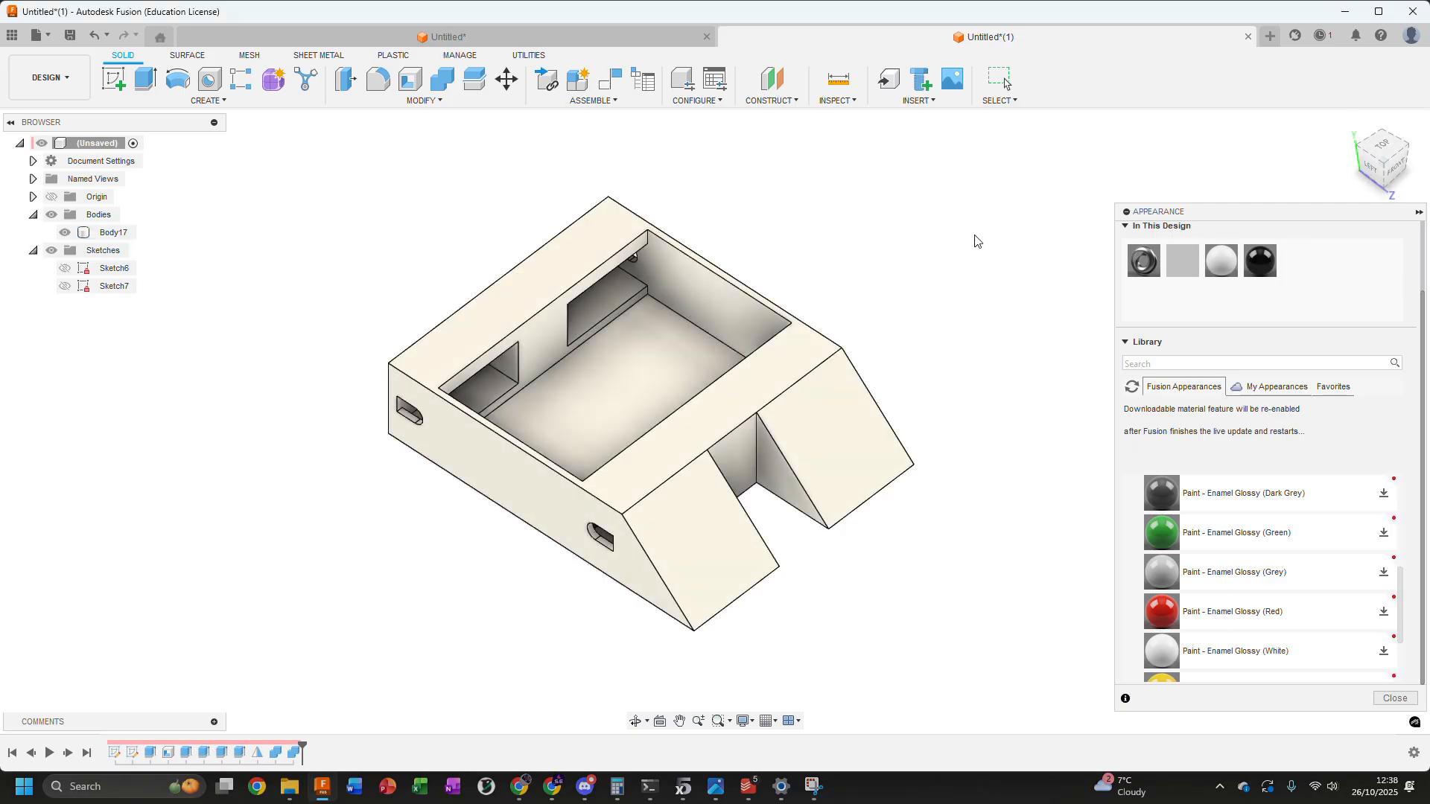
key("Escape")
Start an equal-distance Chamfer on the wedges' four sloping edges and the two long edges of the enclosure's opposite end
middle_click_drag(905, 258, 1119, 323)
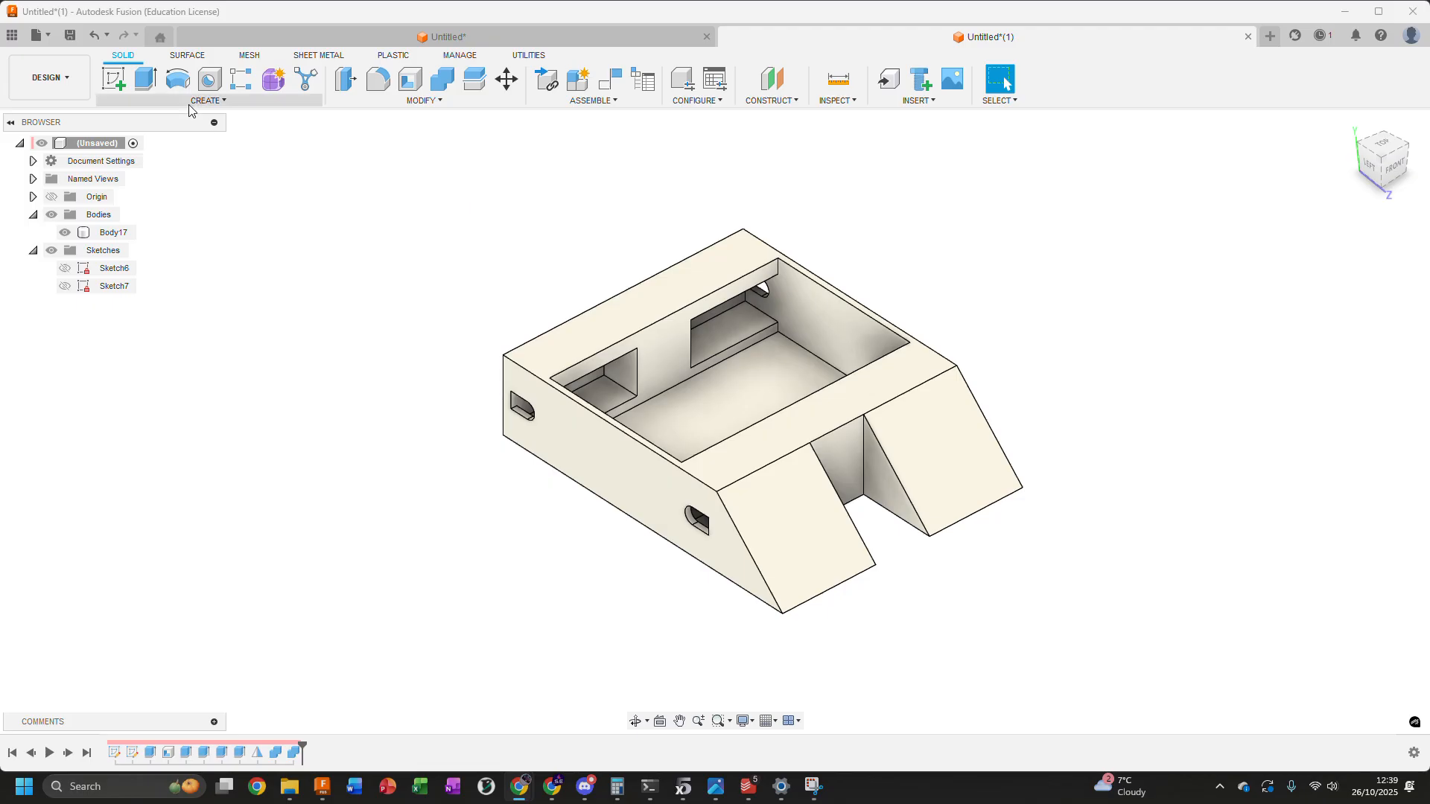
left_click(341, 102)
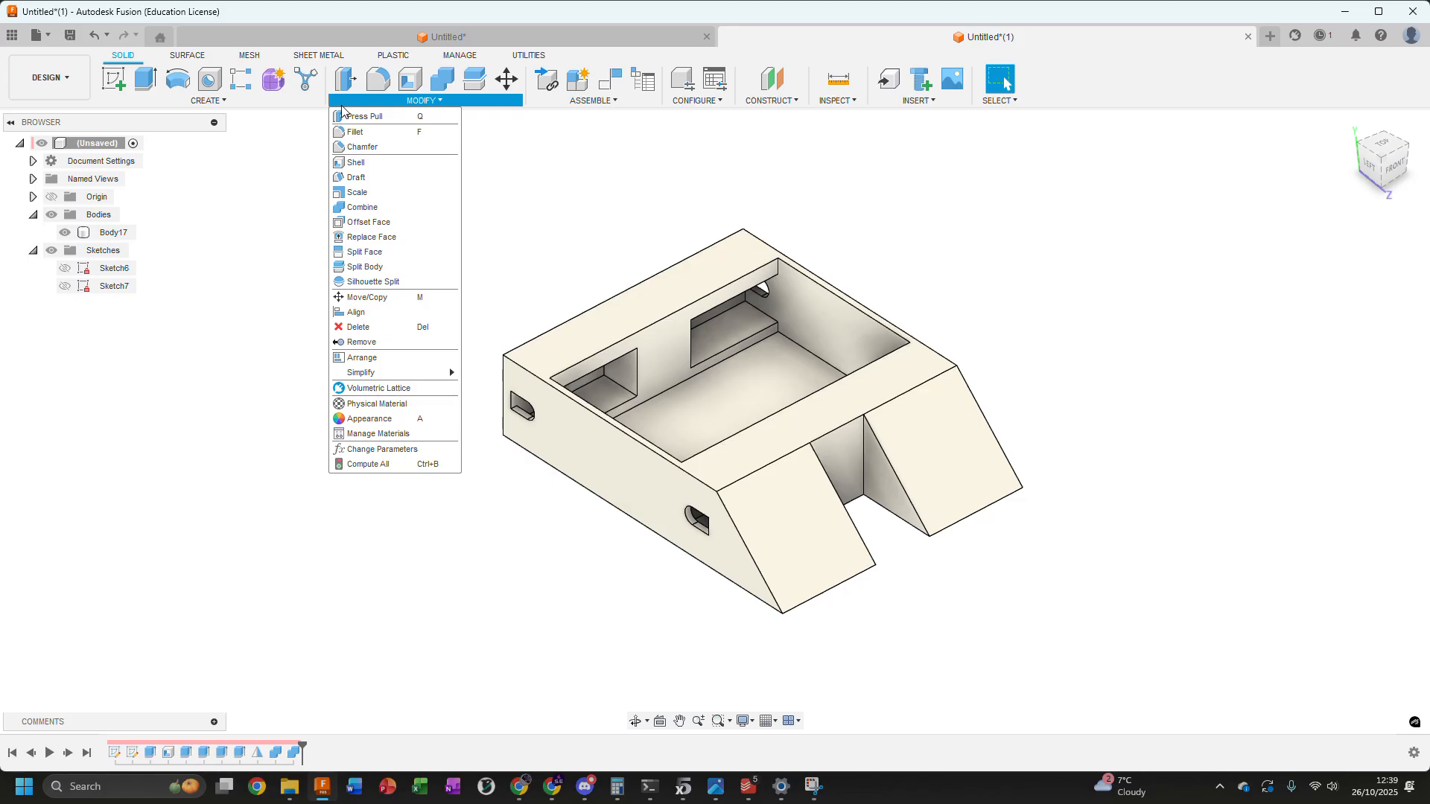
left_click(348, 148)
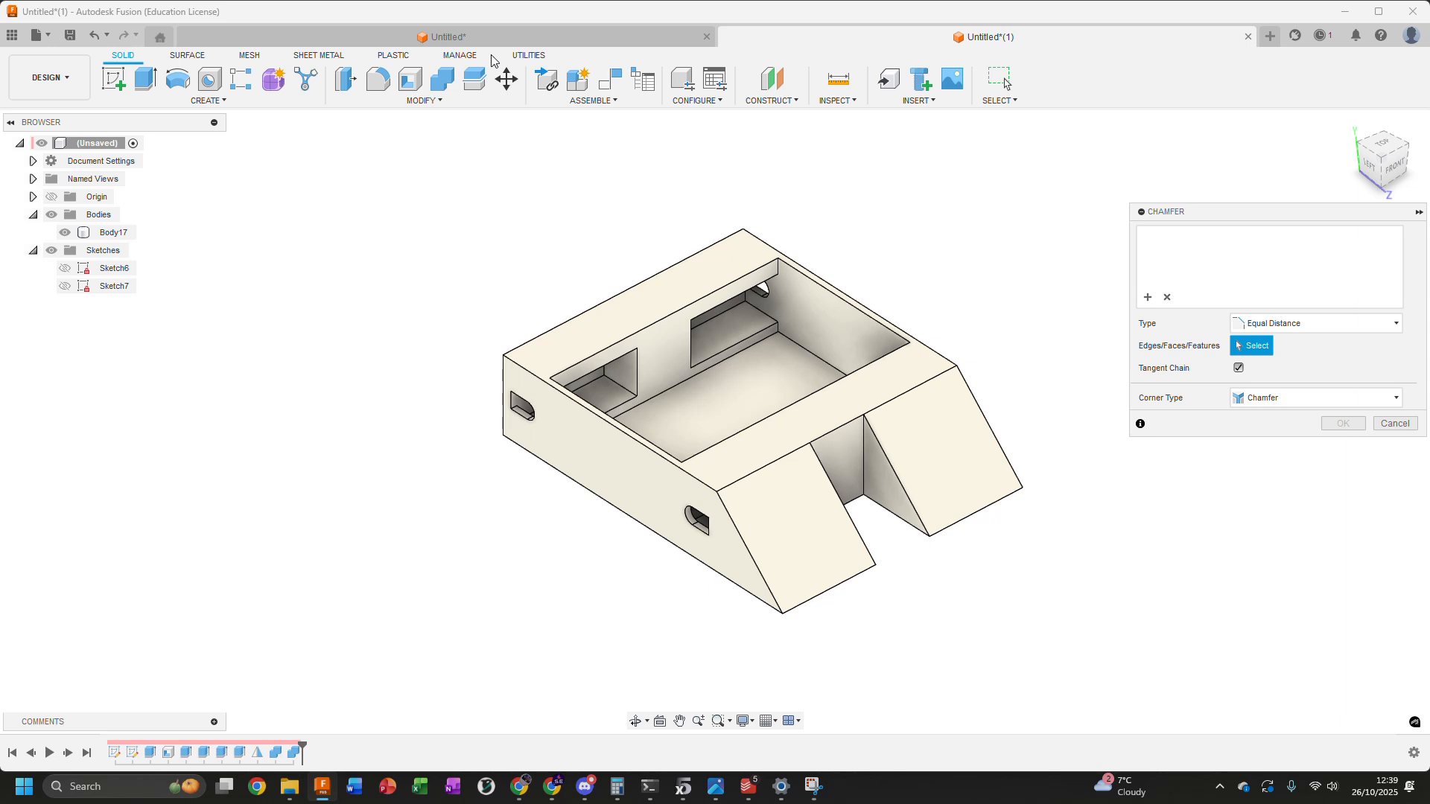
left_click(748, 551)
left_click(847, 512)
left_click(899, 477)
left_click(982, 421)
left_click(592, 309)
middle_click_drag(592, 309, 561, 510, "shift")
left_click(562, 504)
Set the chamfer distance for the six selected edges to 2.4 mm and inspect the preview
type("2")
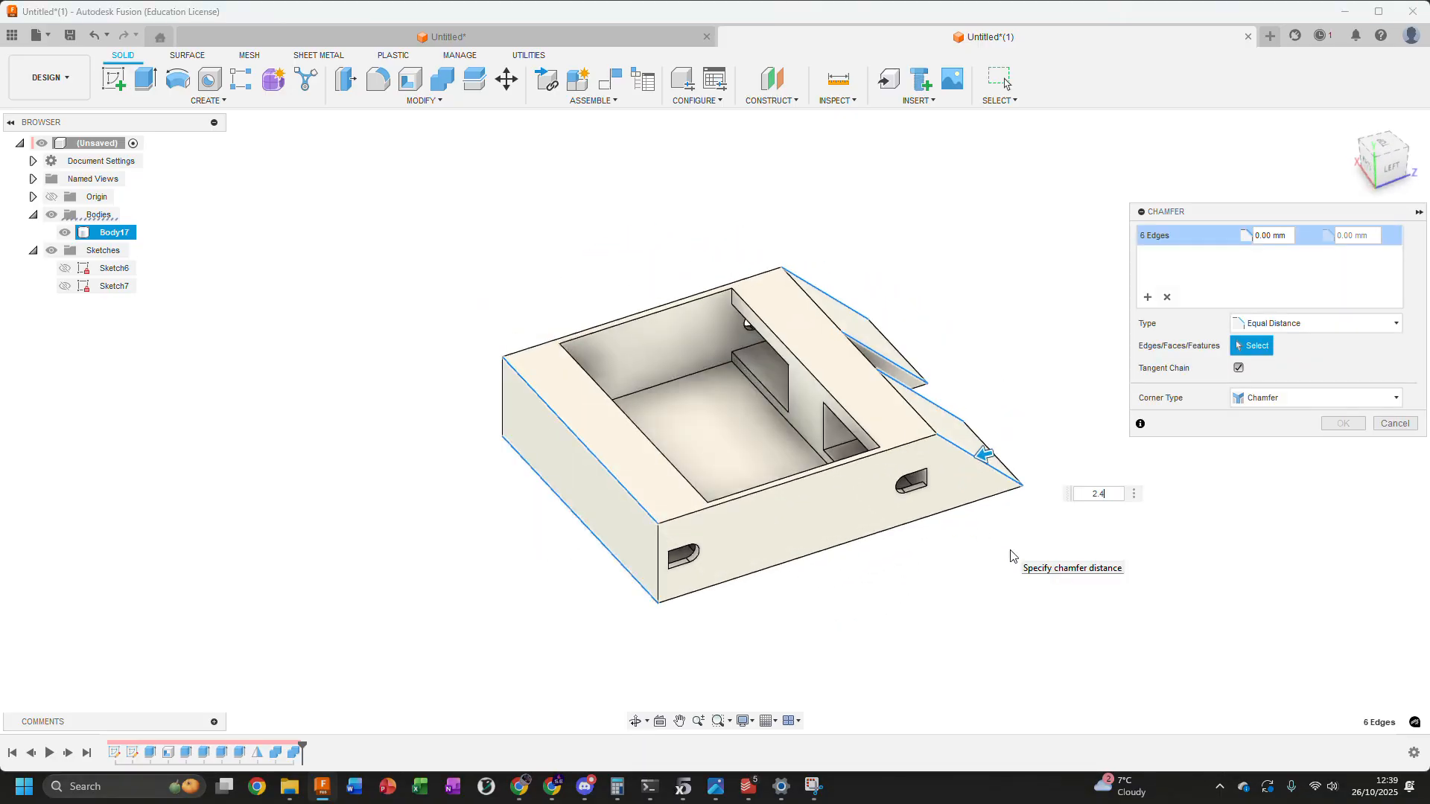
type(".4")
key("Return")
middle_click_drag(533, 297, 461, 284, "shift")
scroll(850, 516, "up", 3)
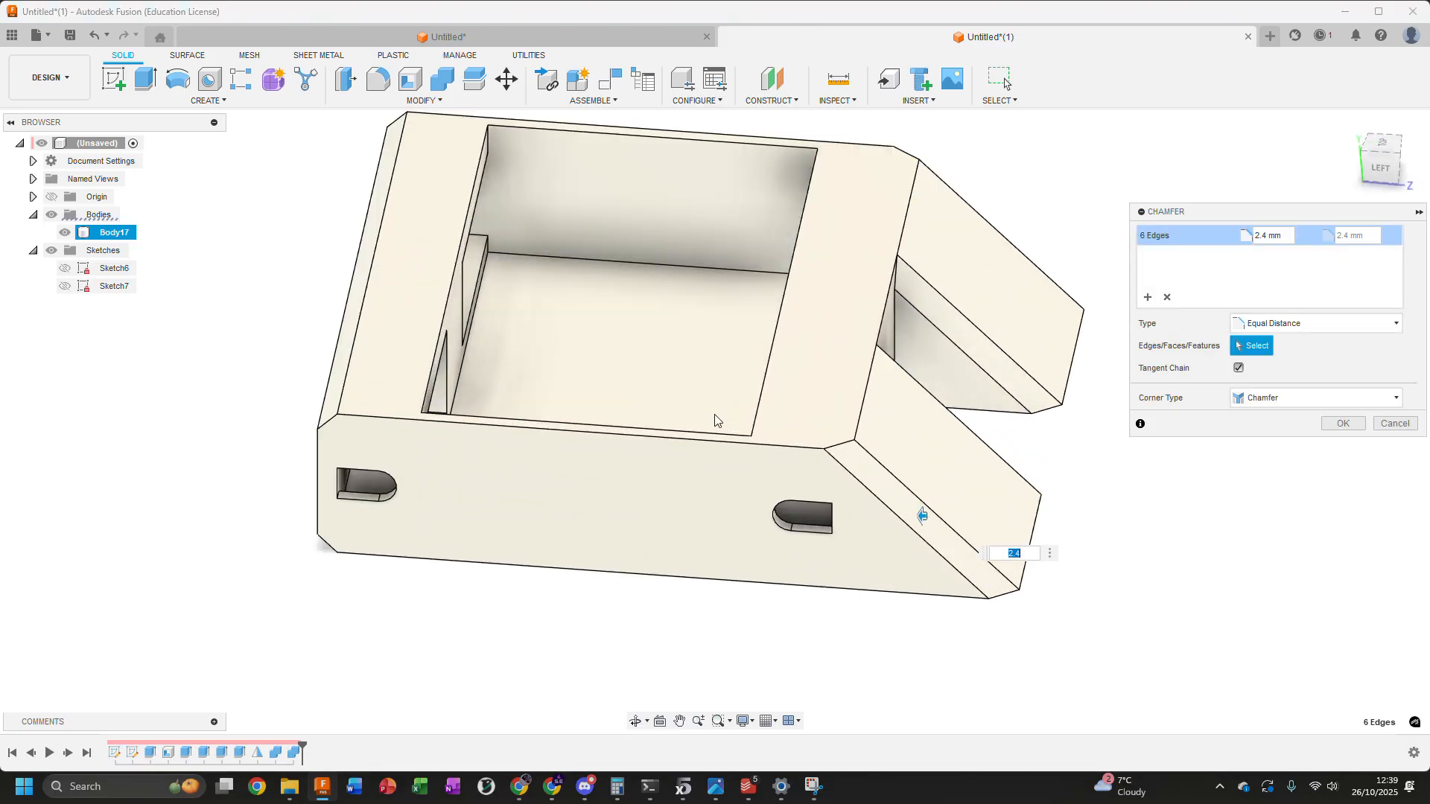
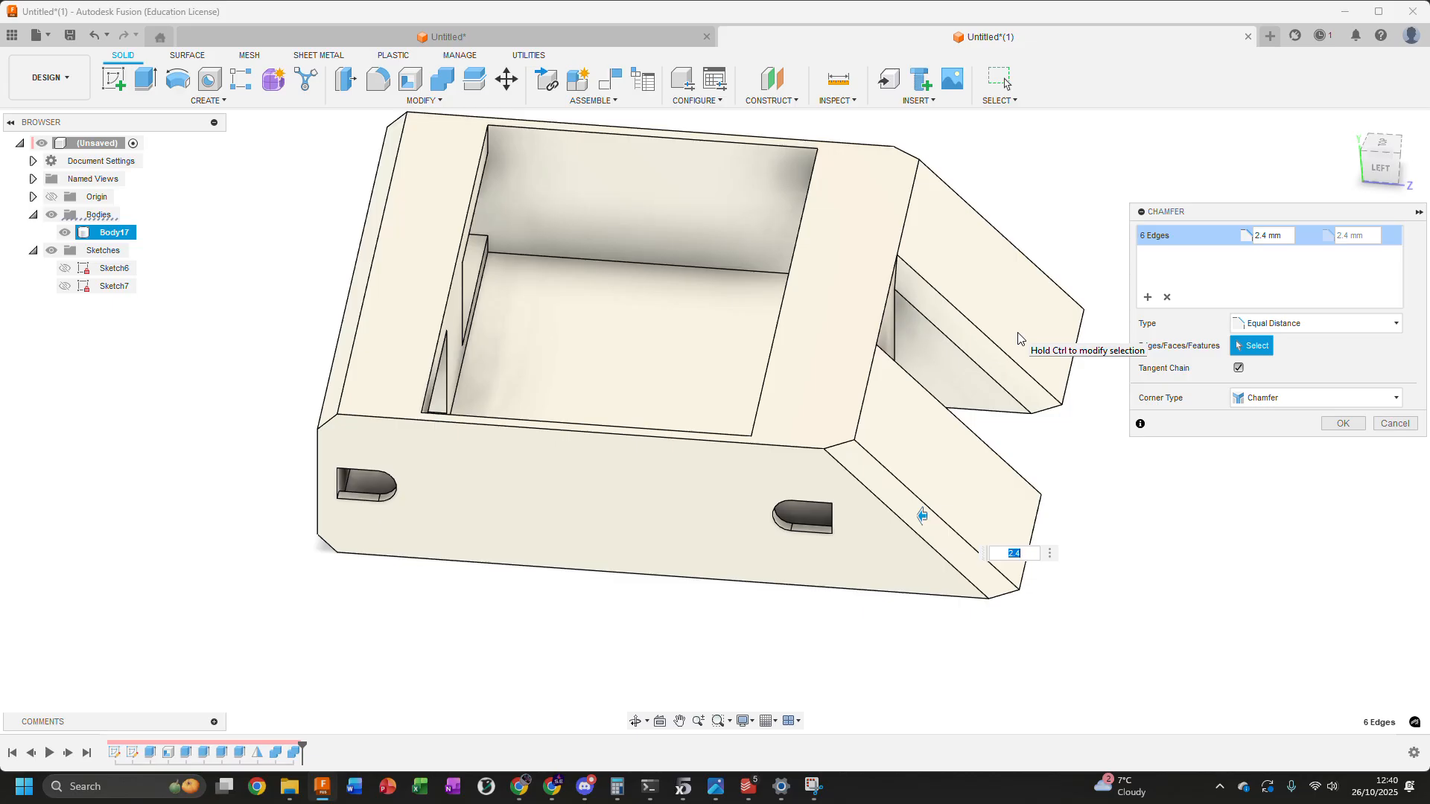
Apply the 2.4 mm chamfer to the six selected edges and view the chamfered enclosure from its wedge end
left_click(1345, 421)
scroll(1054, 406, "down", 2)
middle_click_drag(1053, 406, 1058, 369, "shift")
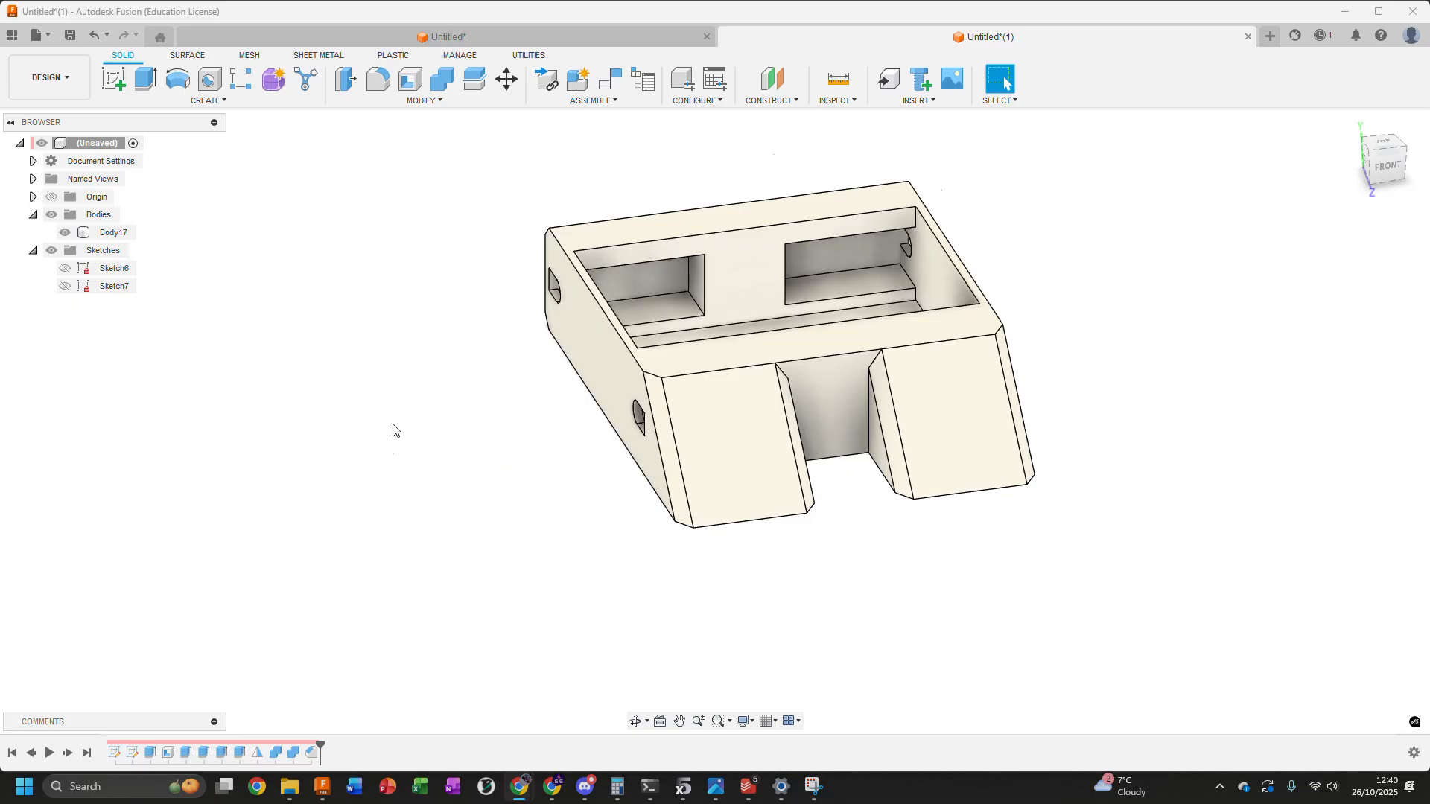
middle_click_drag(395, 428, 385, 376, "shift")
middle_click_drag(642, 358, 740, 443)
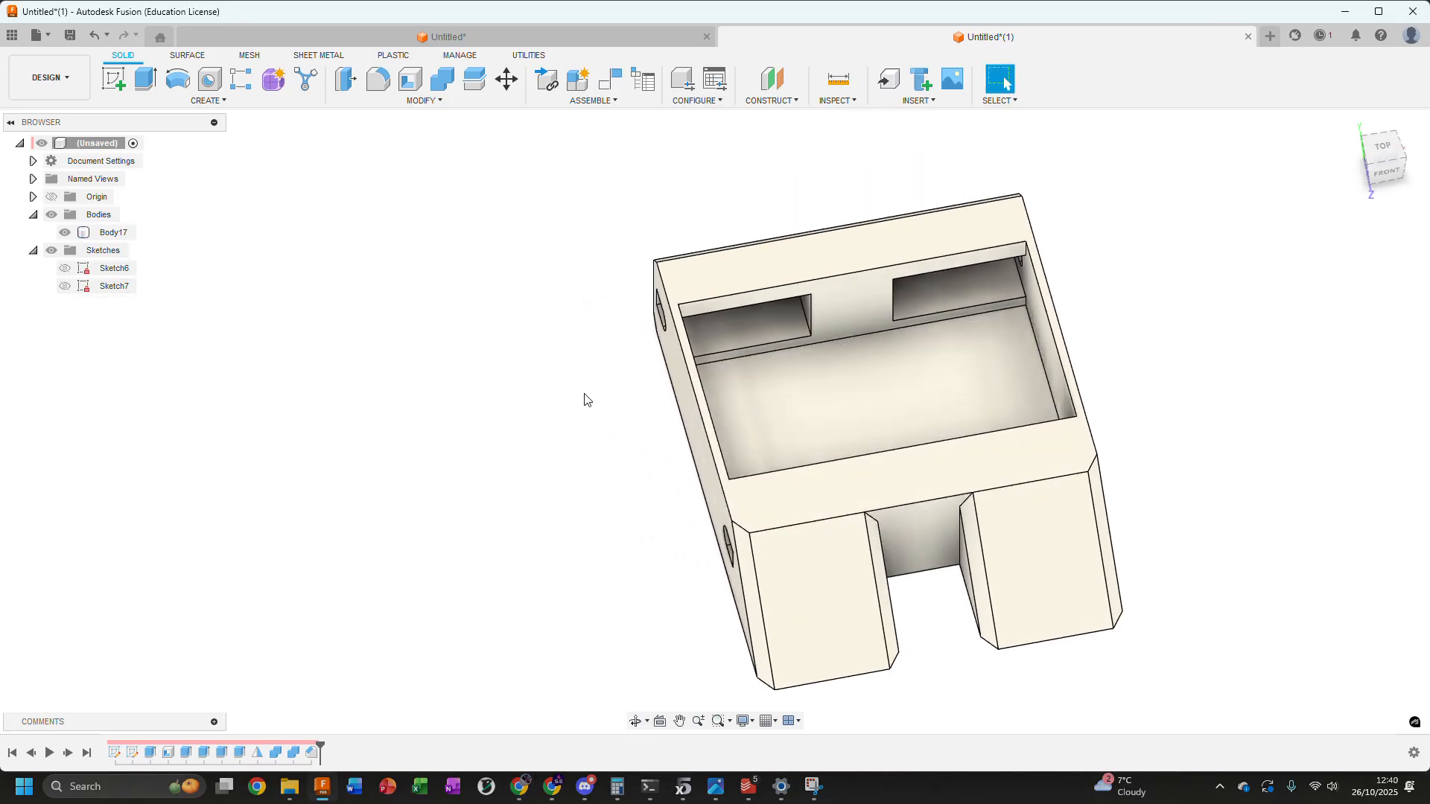
Show Sketch7 and select the three profiles forming one rounded post outline beside the enclosure's side wall
left_click(64, 287)
left_click(64, 287)
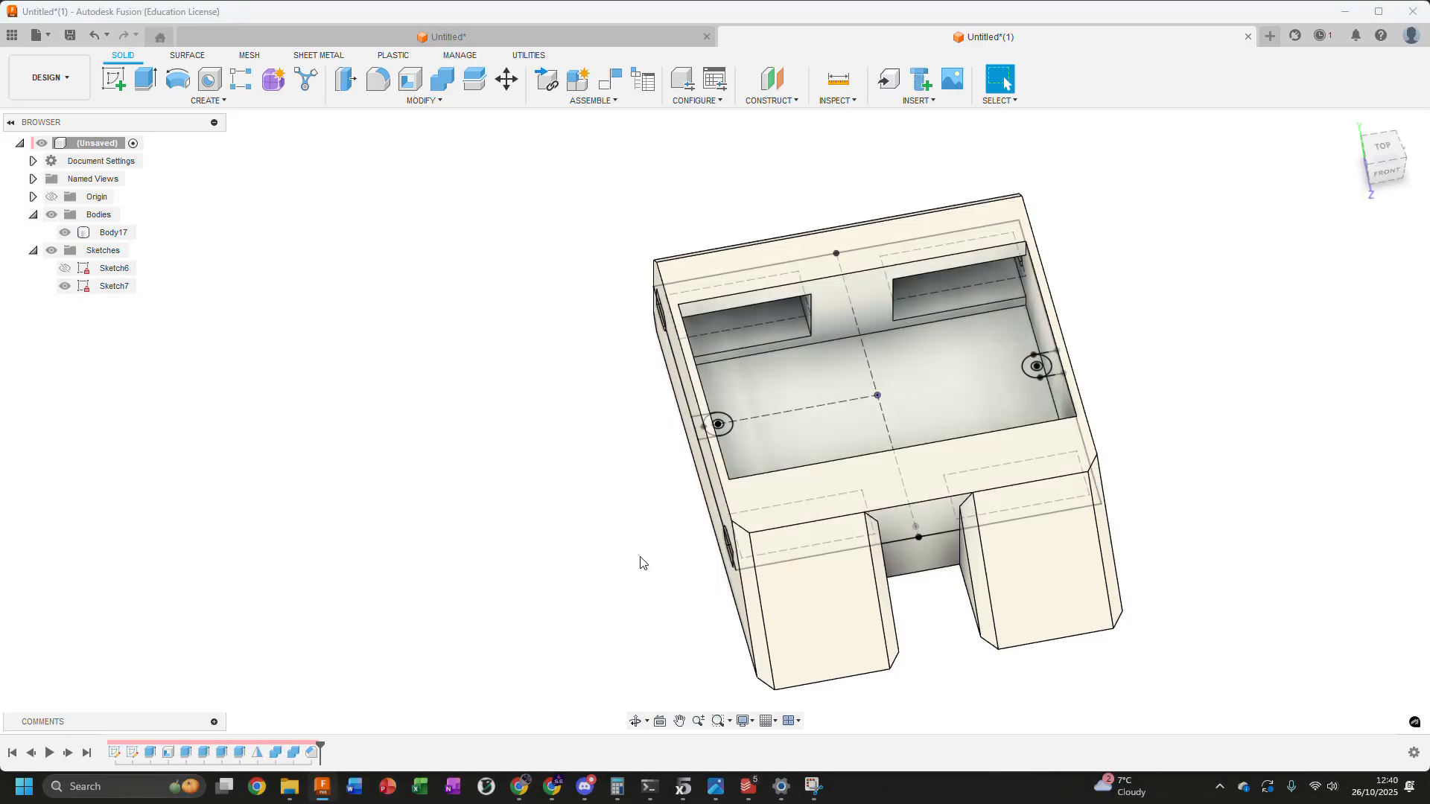
scroll(696, 458, "up", 6)
middle_click_drag(749, 431, 713, 415, "shift")
scroll(713, 413, "up", 2)
left_click(752, 362)
left_click(791, 373, "ctrl")
left_click(835, 356, "ctrl")
Add the three profiles of the matching post outline beside the opposite side wall to the selection
scroll(836, 358, "down", 4)
middle_click_drag(962, 411, 443, 368)
scroll(926, 610, "up", 4)
middle_click_drag(835, 533, 922, 539, "shift")
scroll(968, 425, "up", 2)
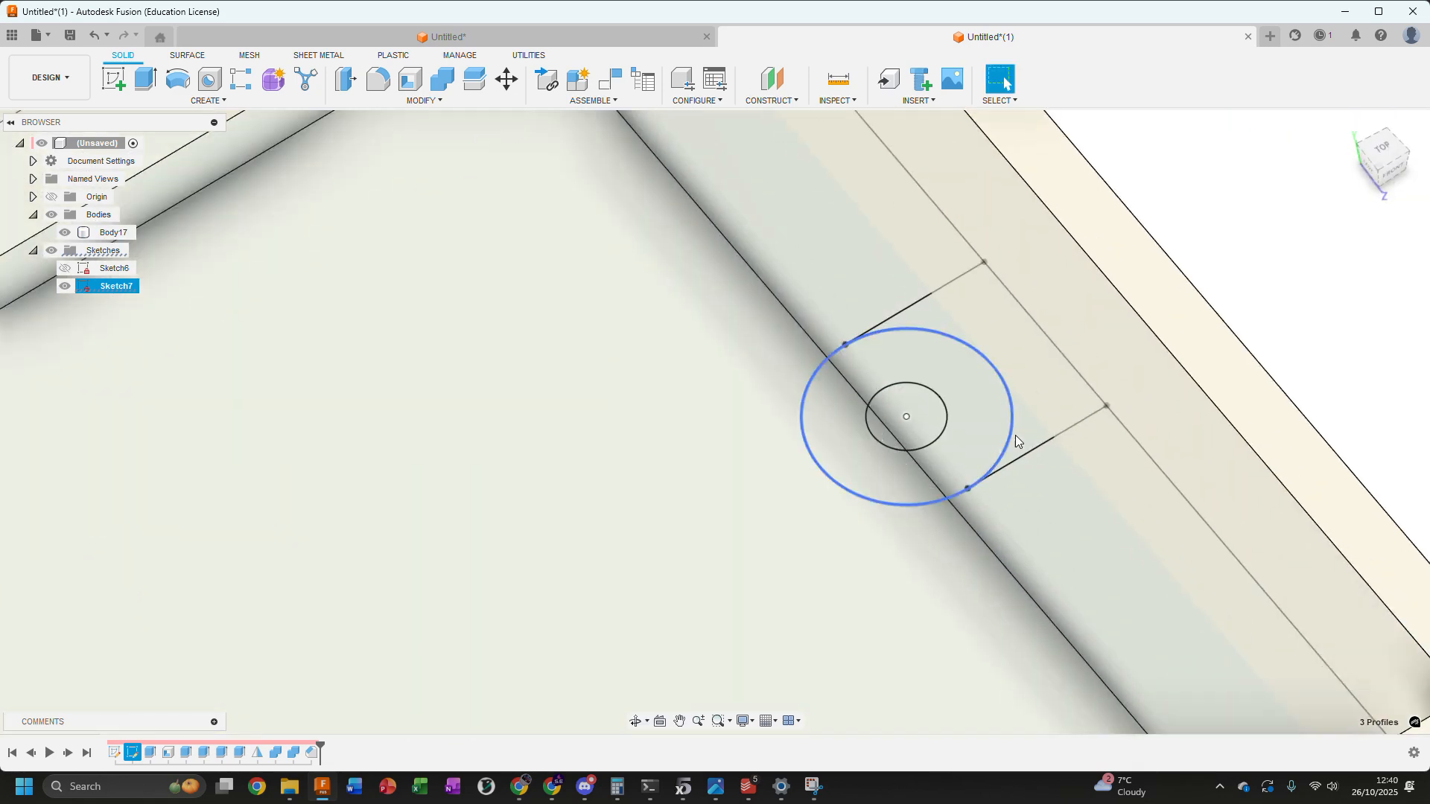
left_click(1027, 423, "ctrl")
left_click(974, 436, "ctrl")
left_click(892, 428, "ctrl")
scroll(809, 597, "down", 5)
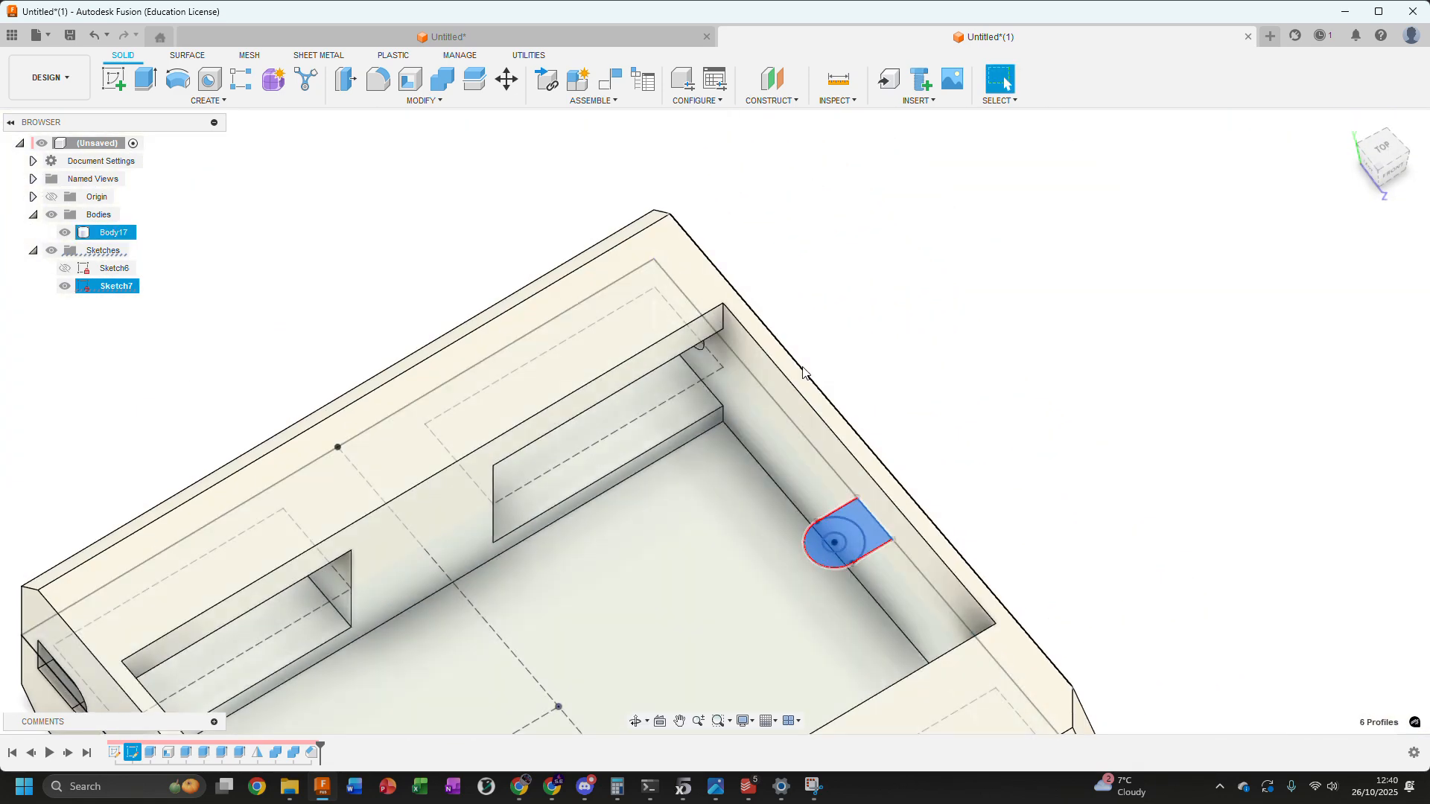
middle_click_drag(797, 385, 976, 316)
scroll(981, 311, "down", 1)
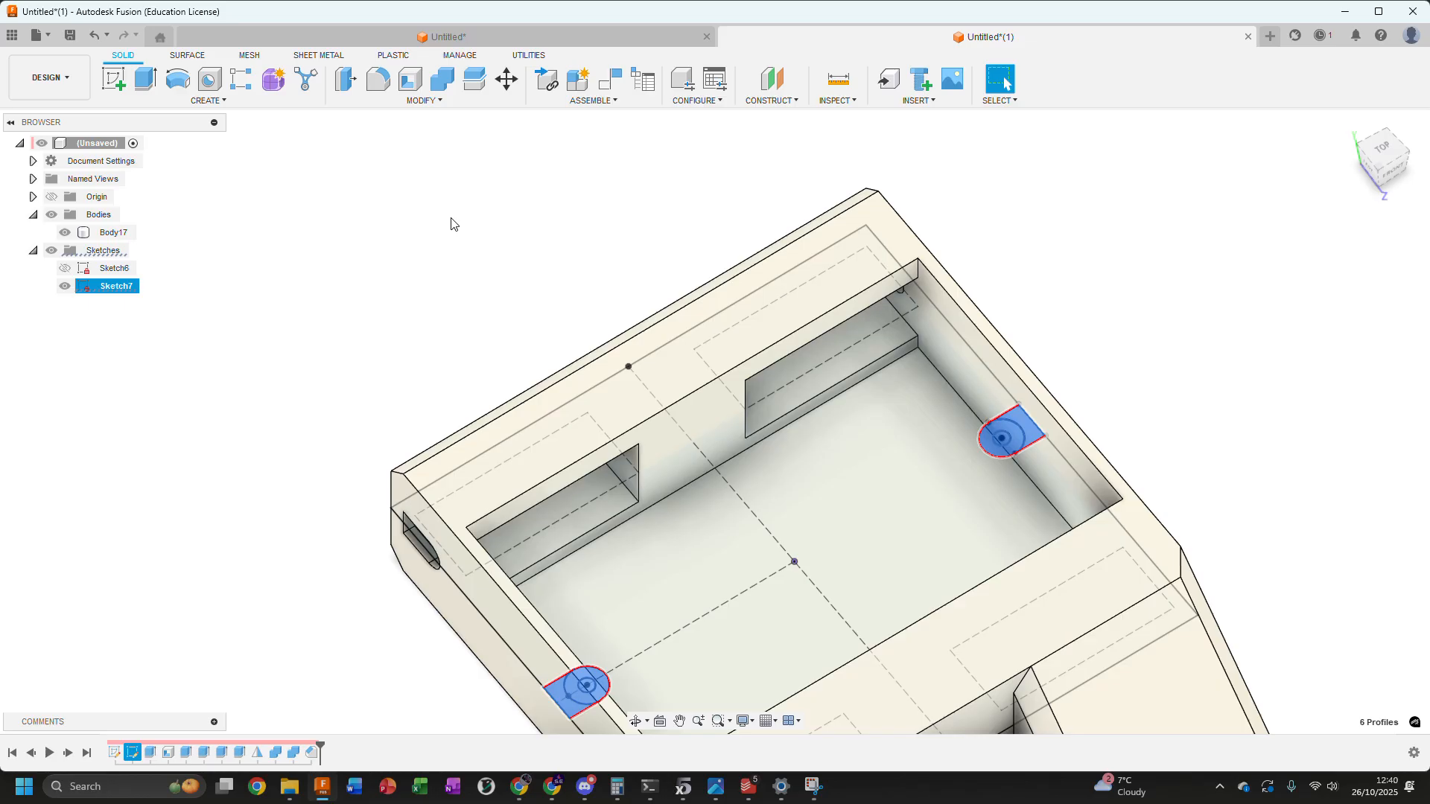
Start a Two Sides extrusion of the six selected post profiles with Side 1 extending To Object
key("e")
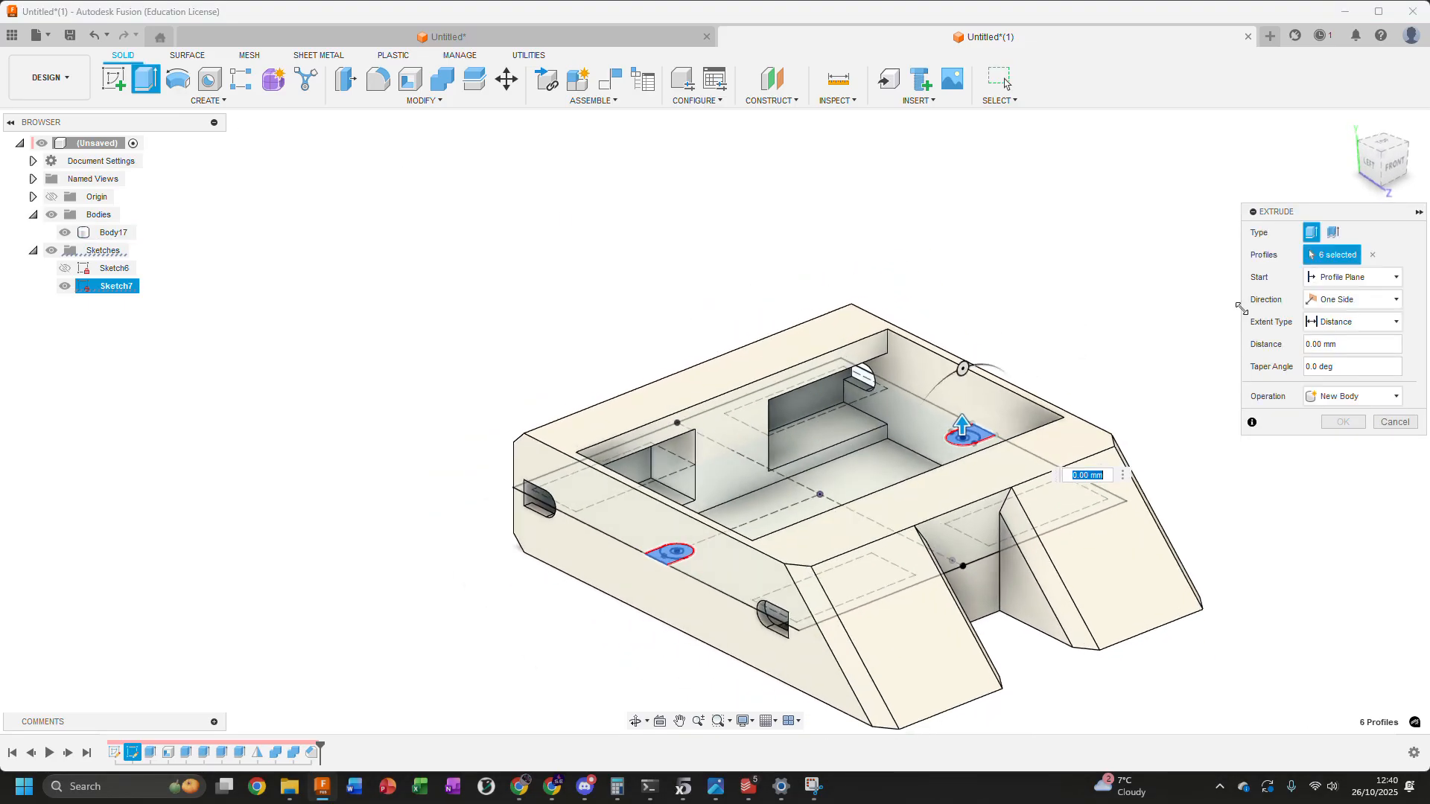
left_click(1351, 300)
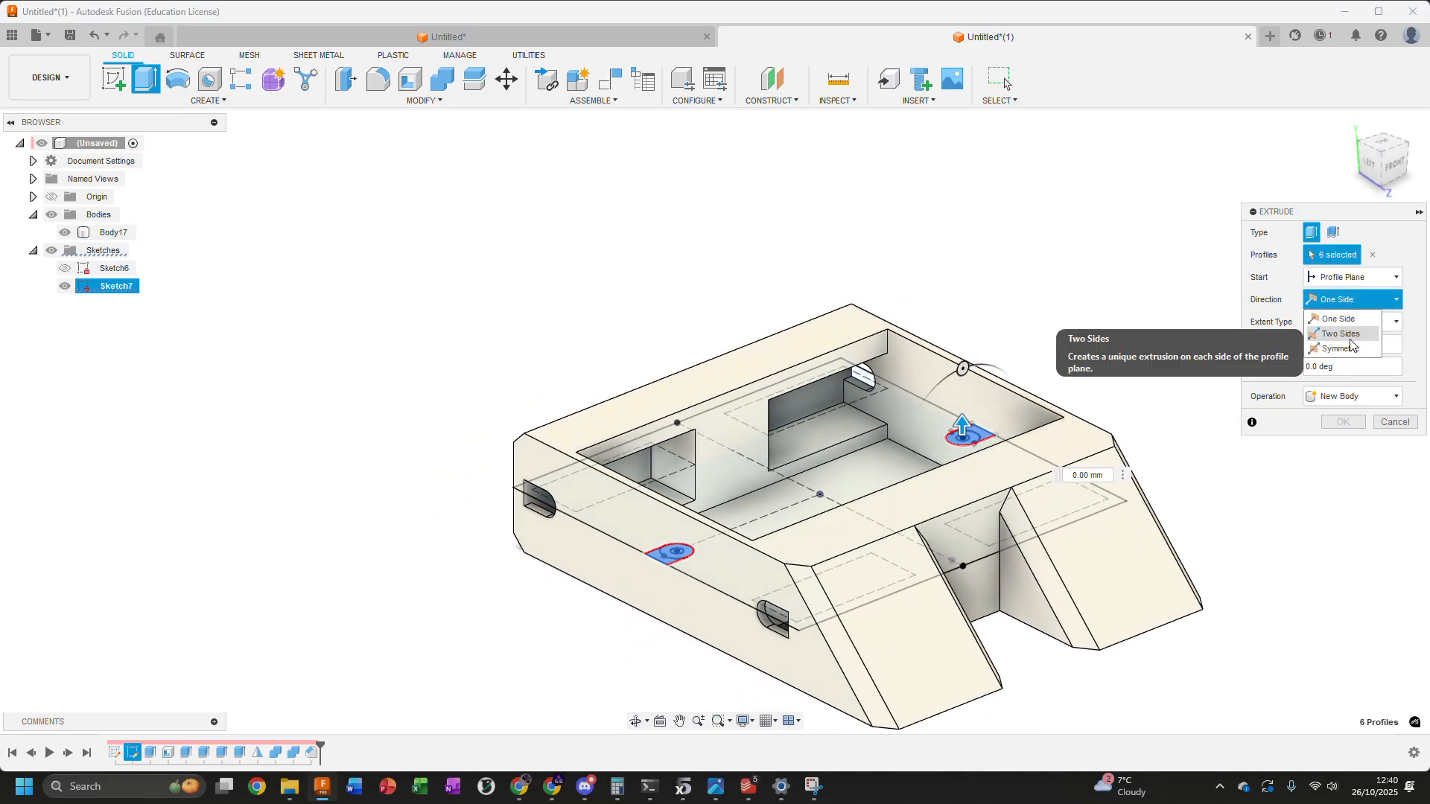
left_click(1346, 334)
left_click(1346, 344)
left_click(1336, 379)
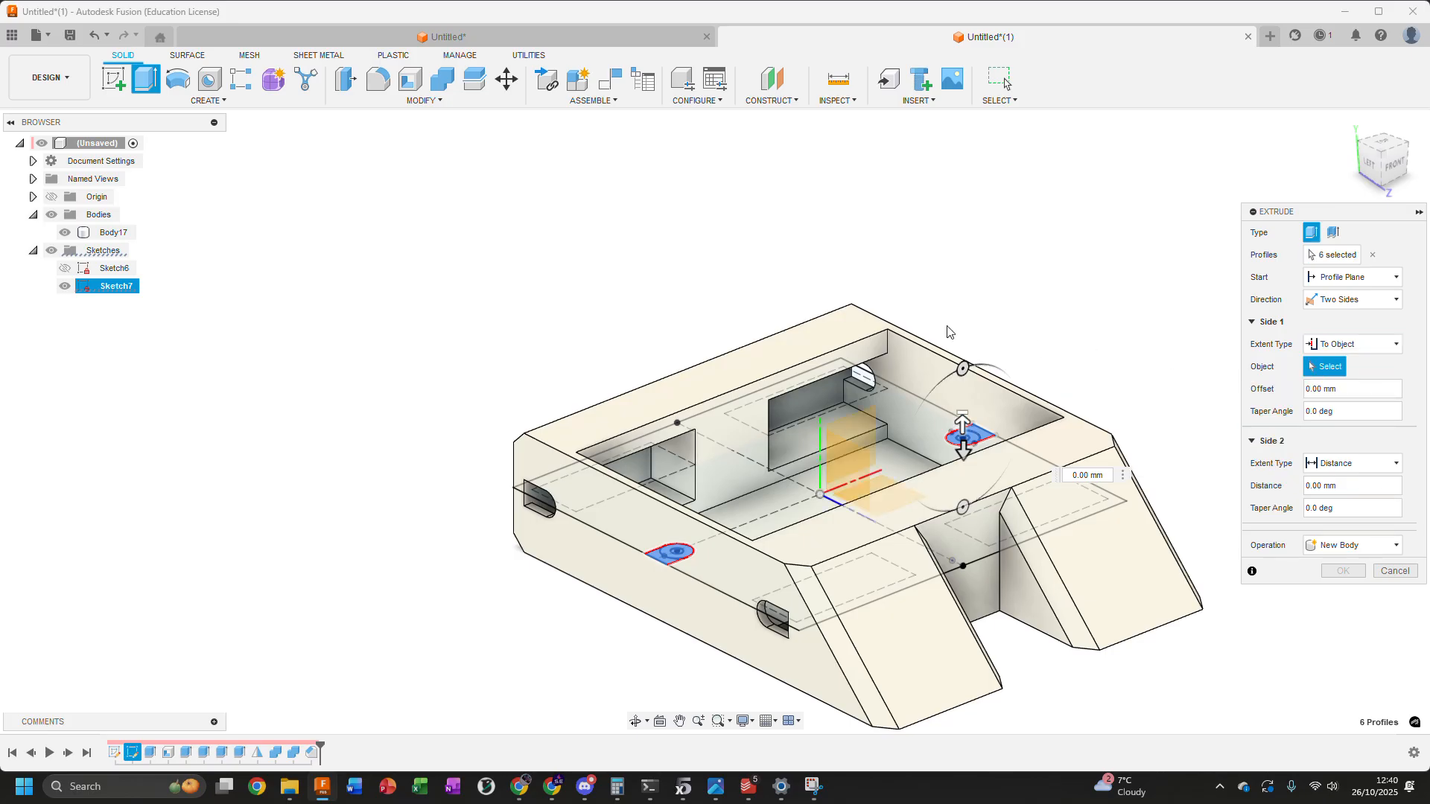
Extend Side 1 of the posts to the enclosure's underside face and set the operation to Join
middle_click_drag(1028, 347, 1021, 269, "shift")
left_click(727, 560)
left_click(726, 557)
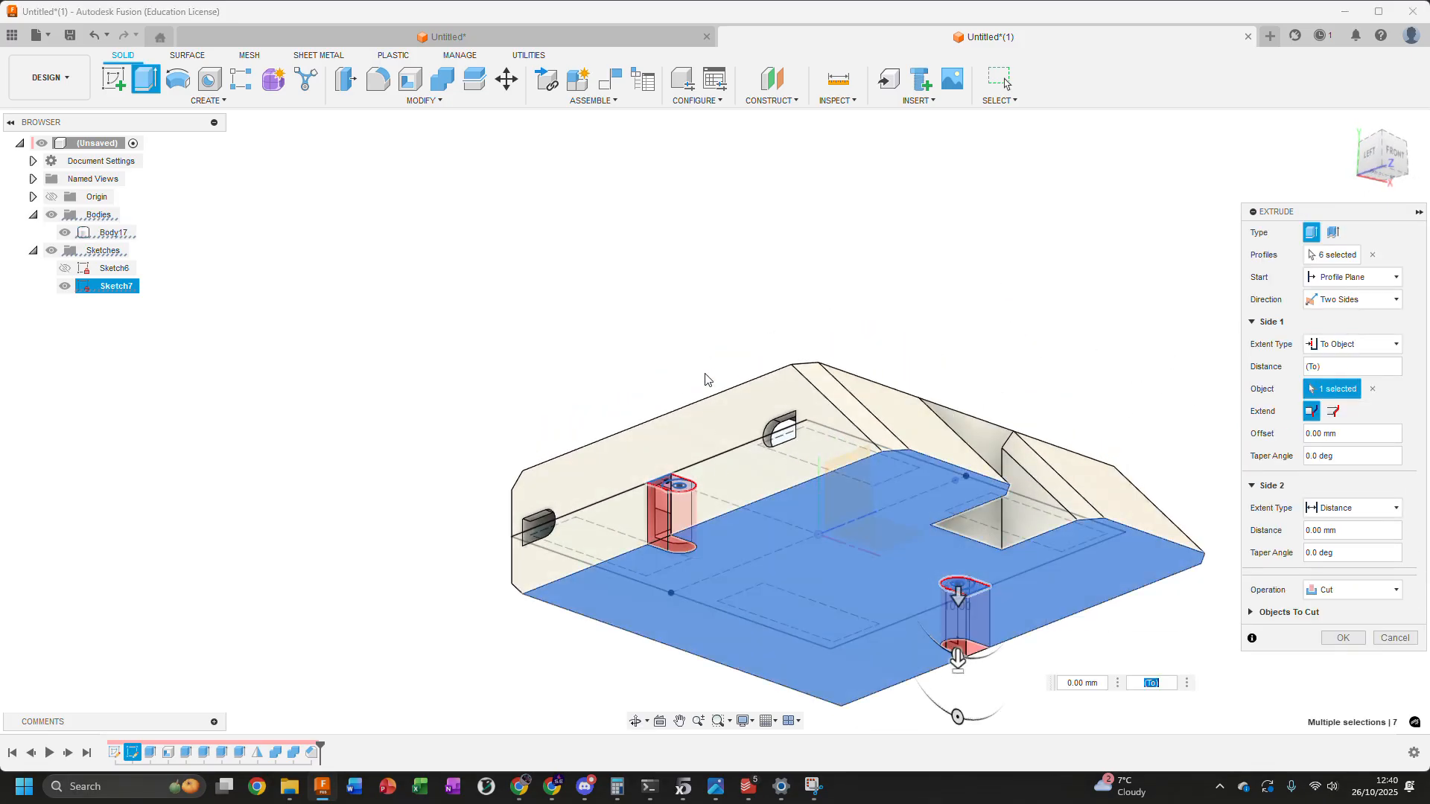
middle_click_drag(707, 292, 659, 563, "shift")
scroll(640, 622, "up", 5)
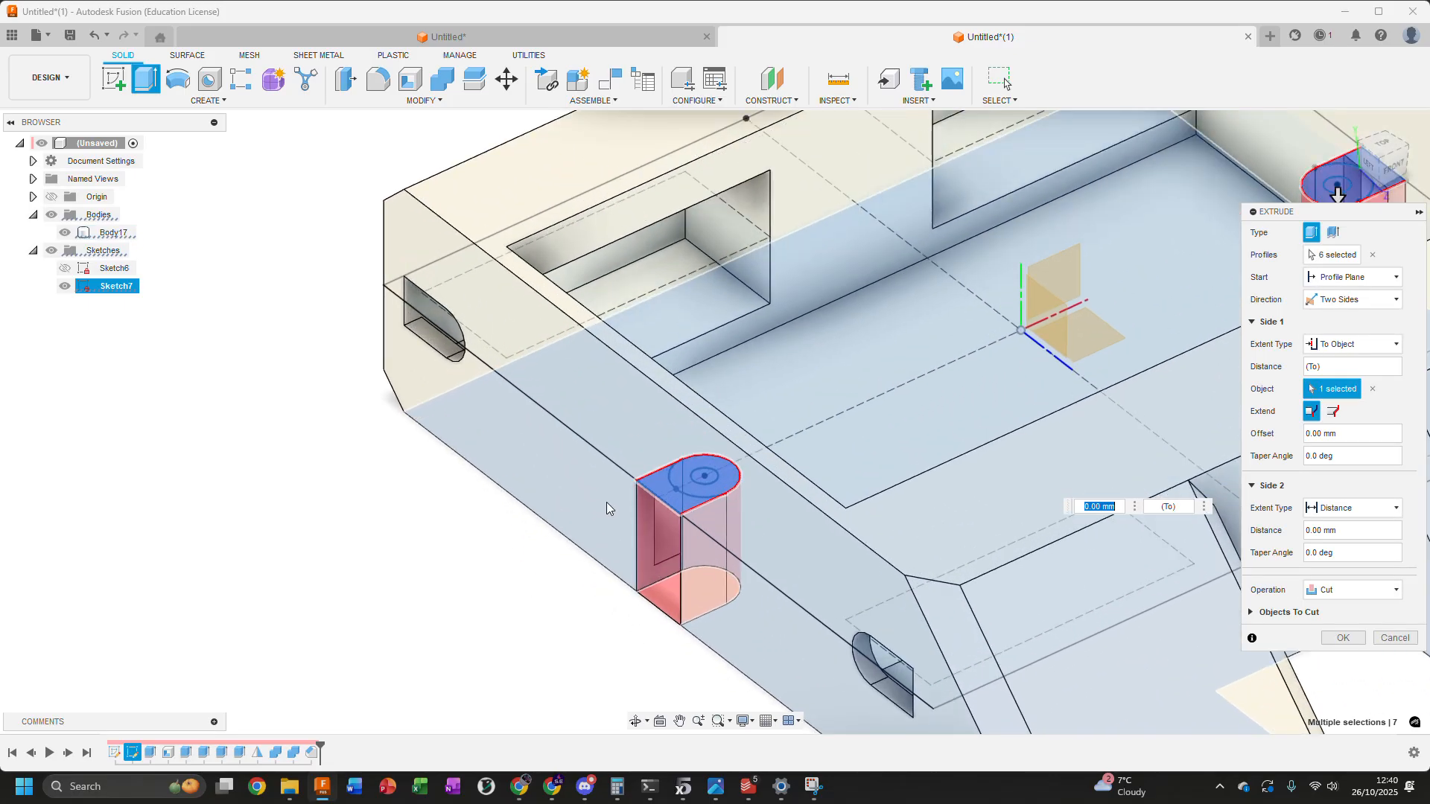
middle_click_drag(497, 415, 499, 571, "shift")
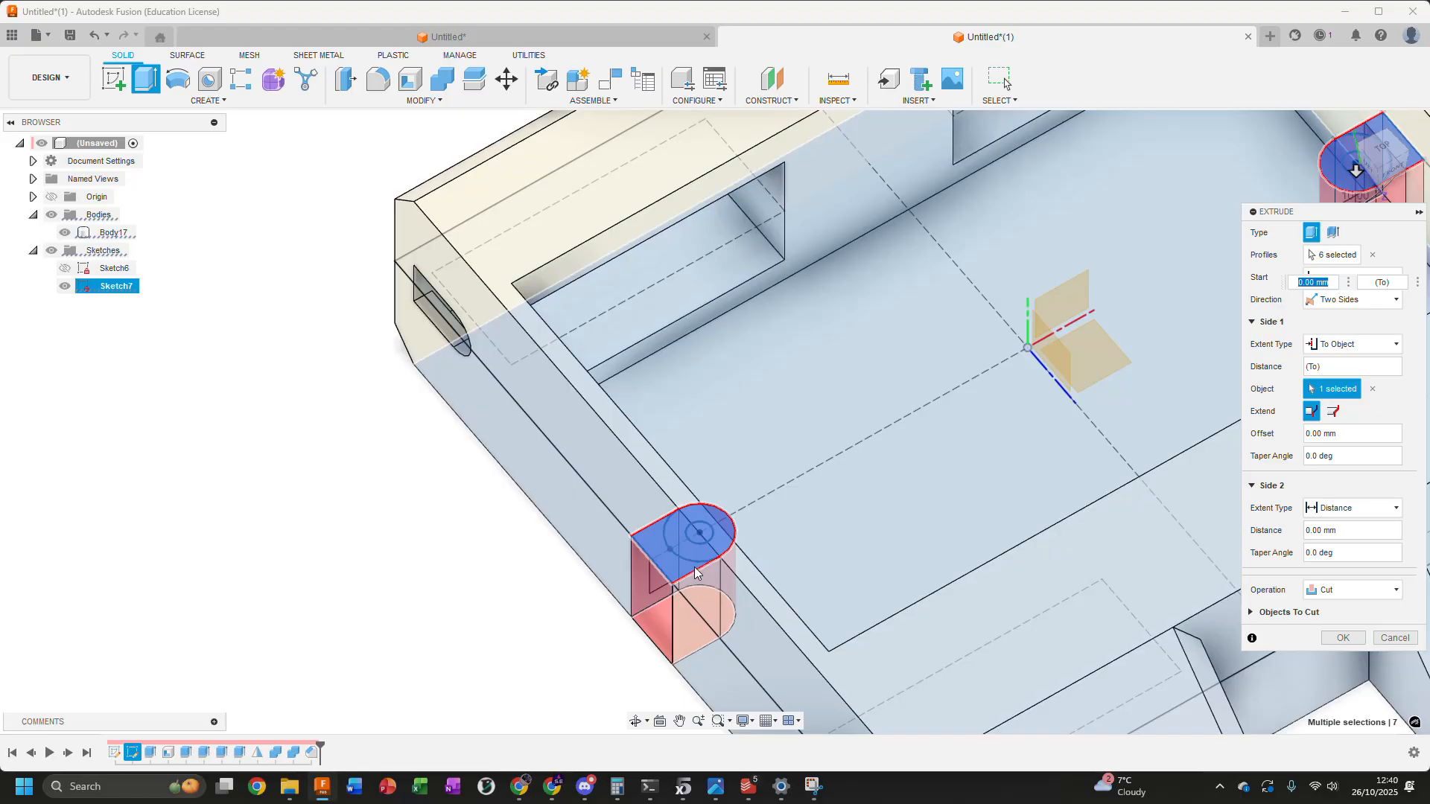
left_click(1339, 594)
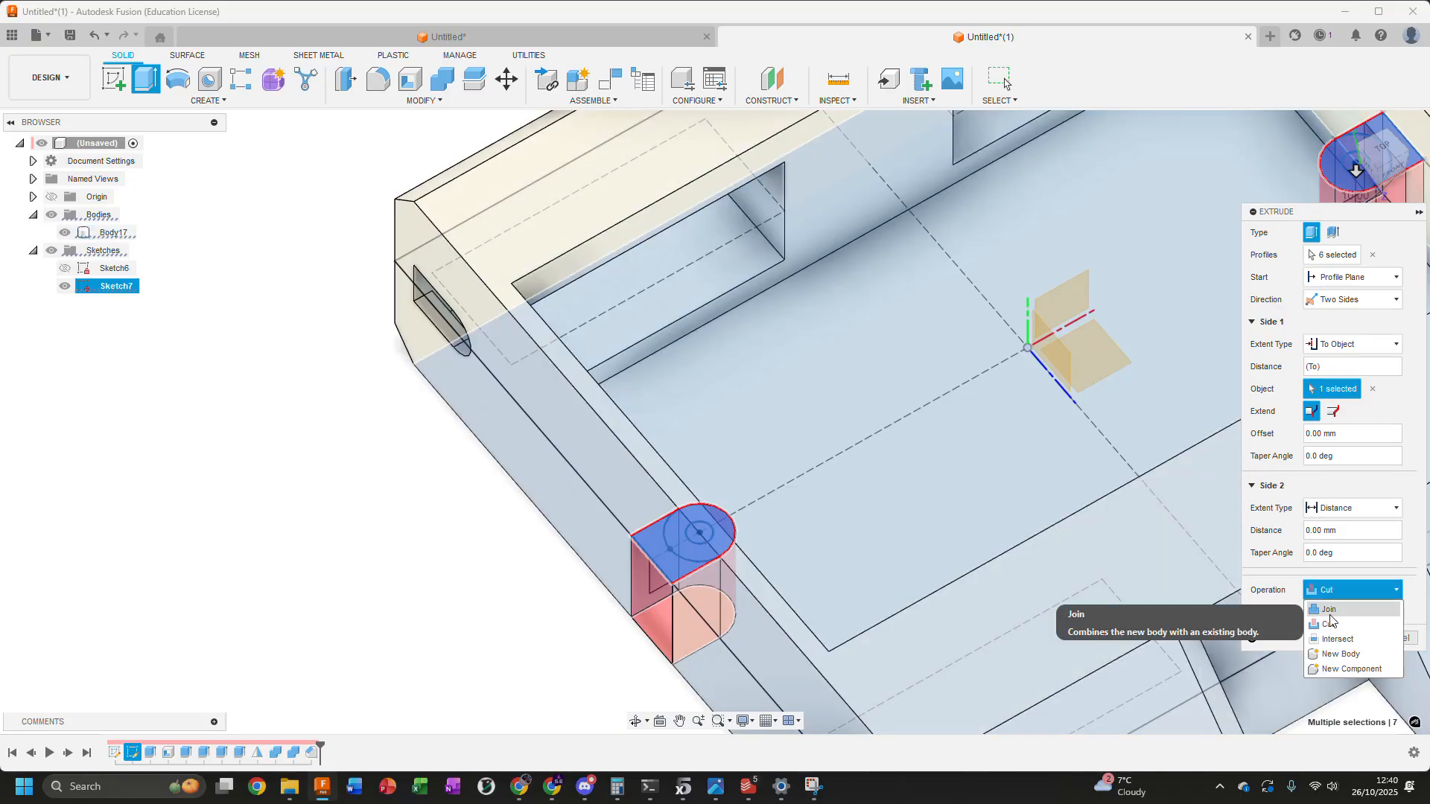
left_click(1328, 610)
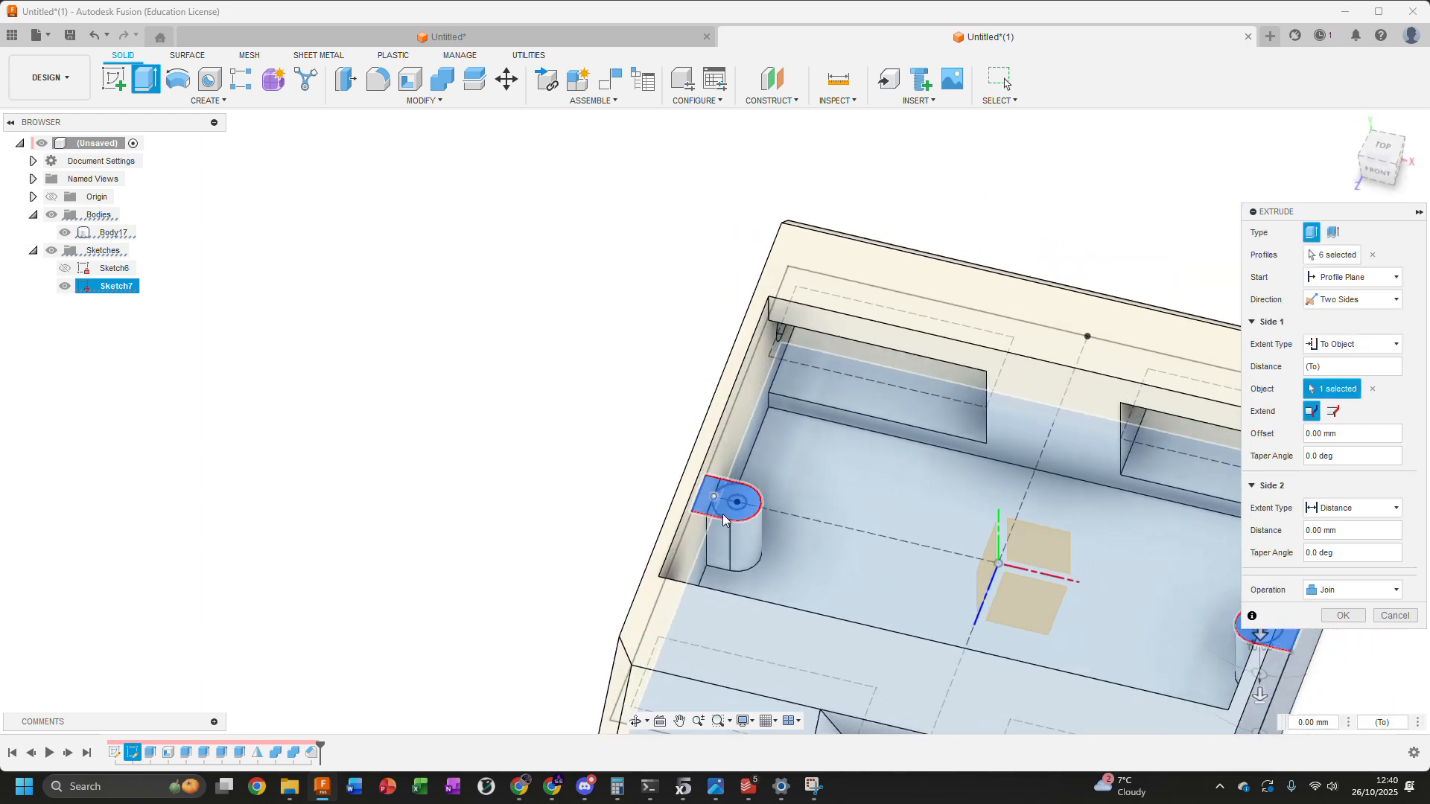
Set Side 2's extent to To Object with the enclosure's upper rim face as target, and inspect the post preview
middle_click_drag(629, 362, 613, 399, "shift")
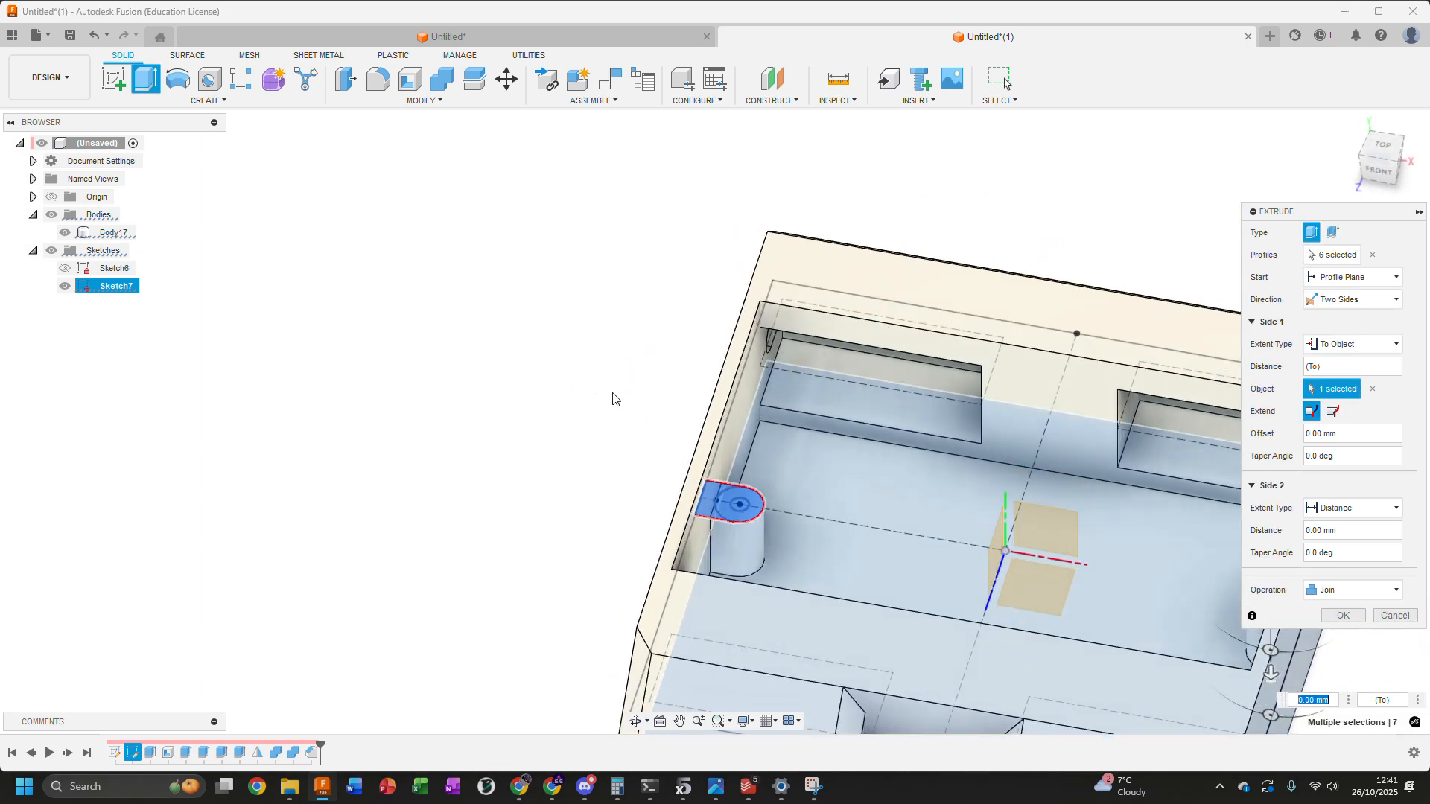
left_click(1319, 509)
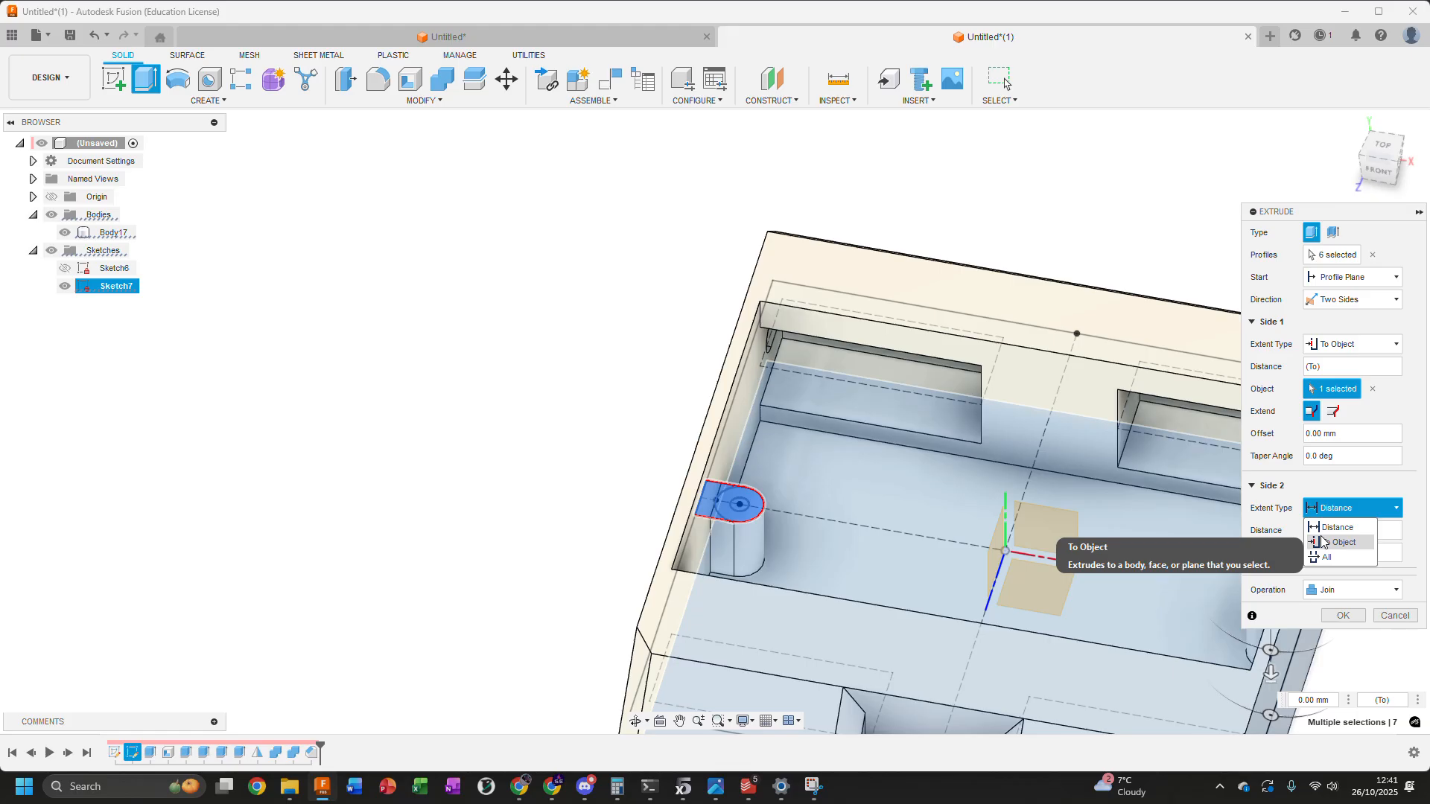
middle_click_drag(1236, 501, 1028, 452)
left_click(1330, 510)
left_click(1328, 543)
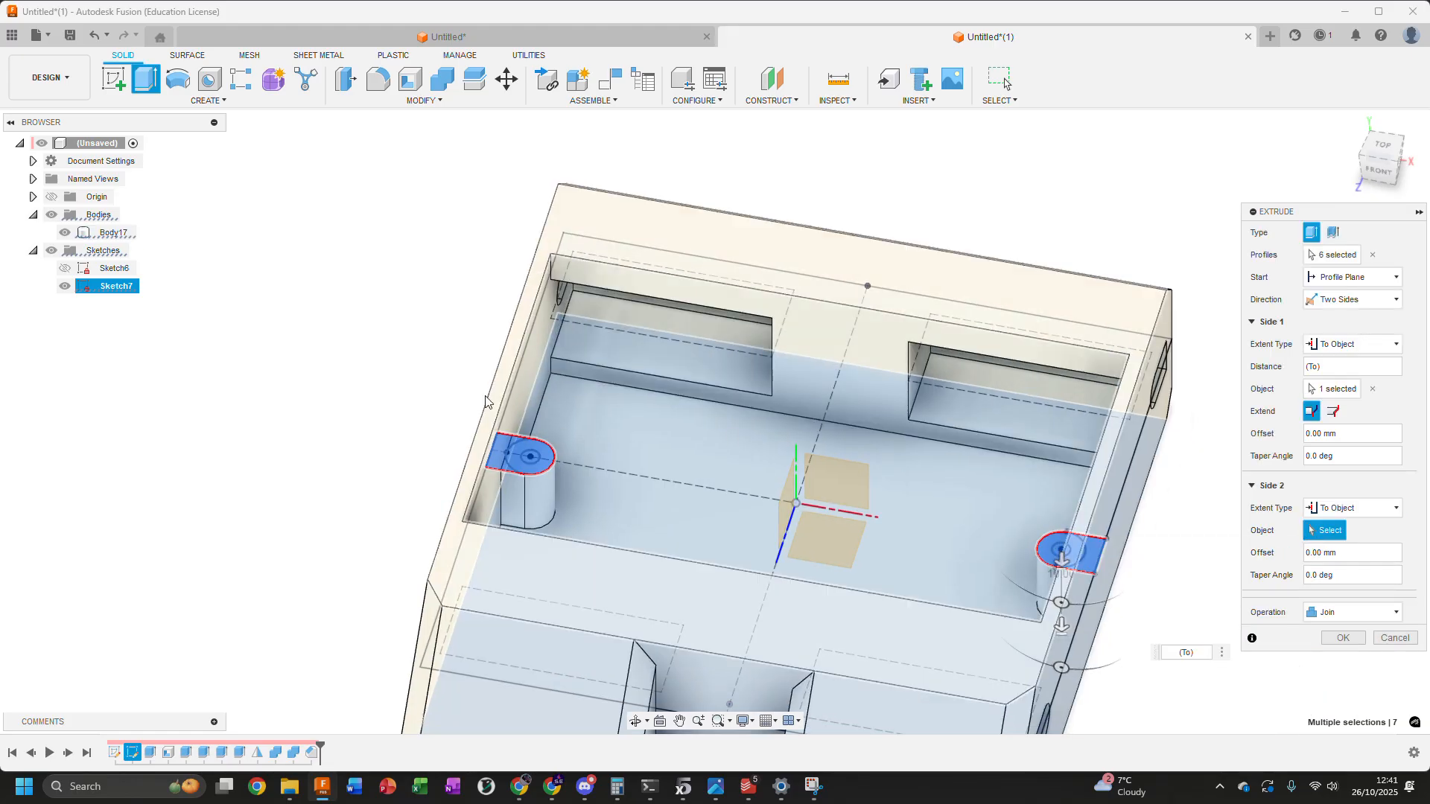
scroll(521, 413, "up", 3)
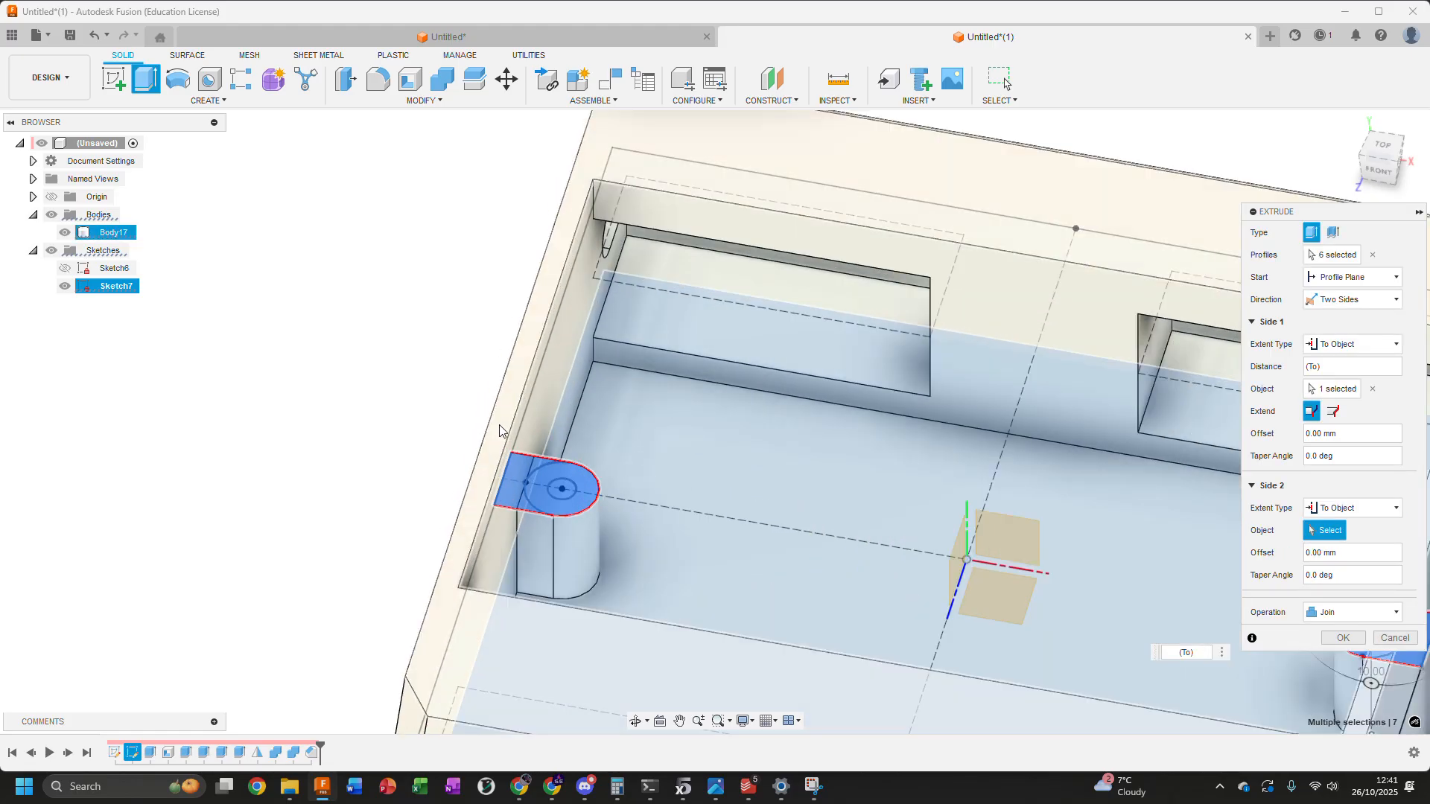
left_click(475, 511)
scroll(475, 505, "down", 3)
middle_click_drag(470, 484, 533, 454, "shift")
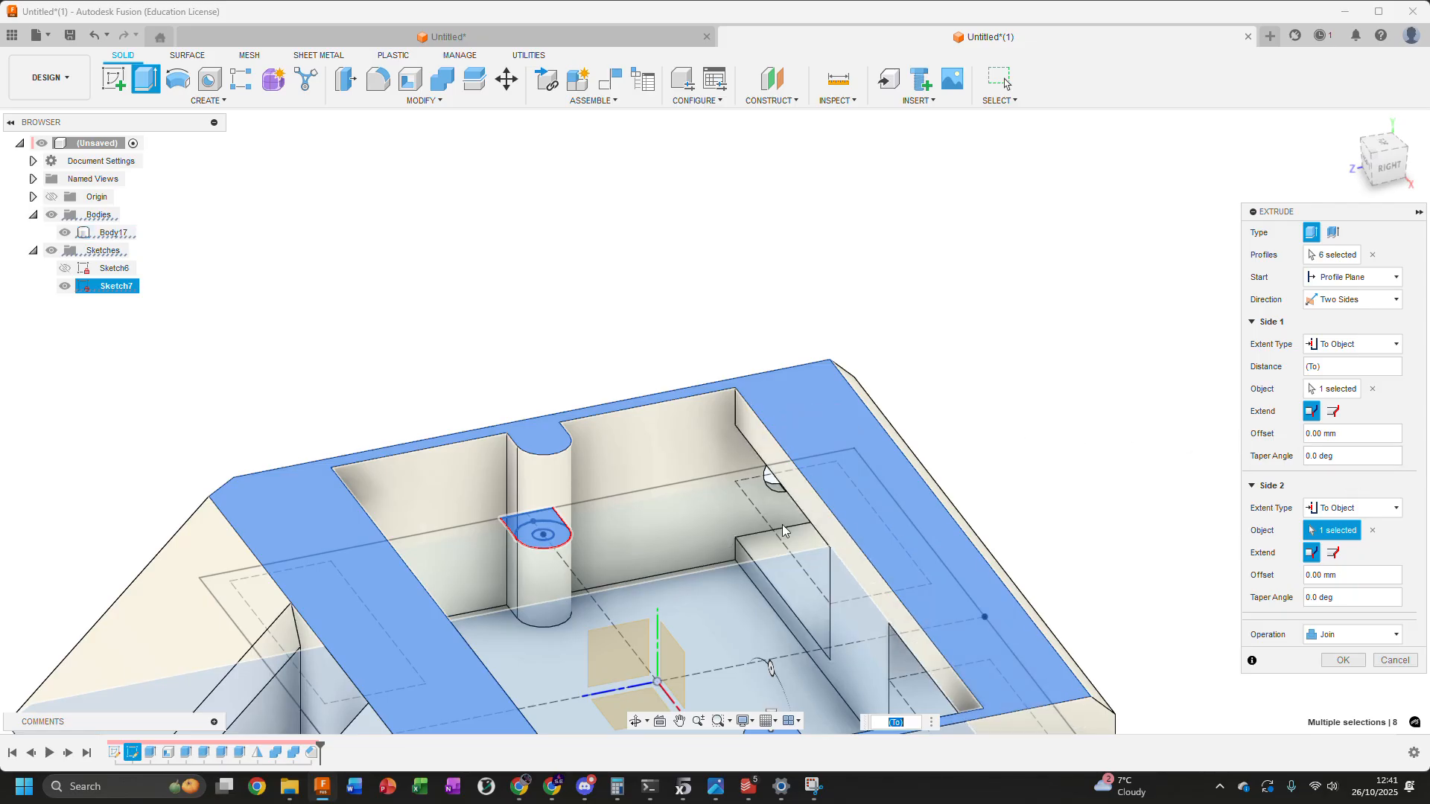
scroll(626, 306, "up", 5)
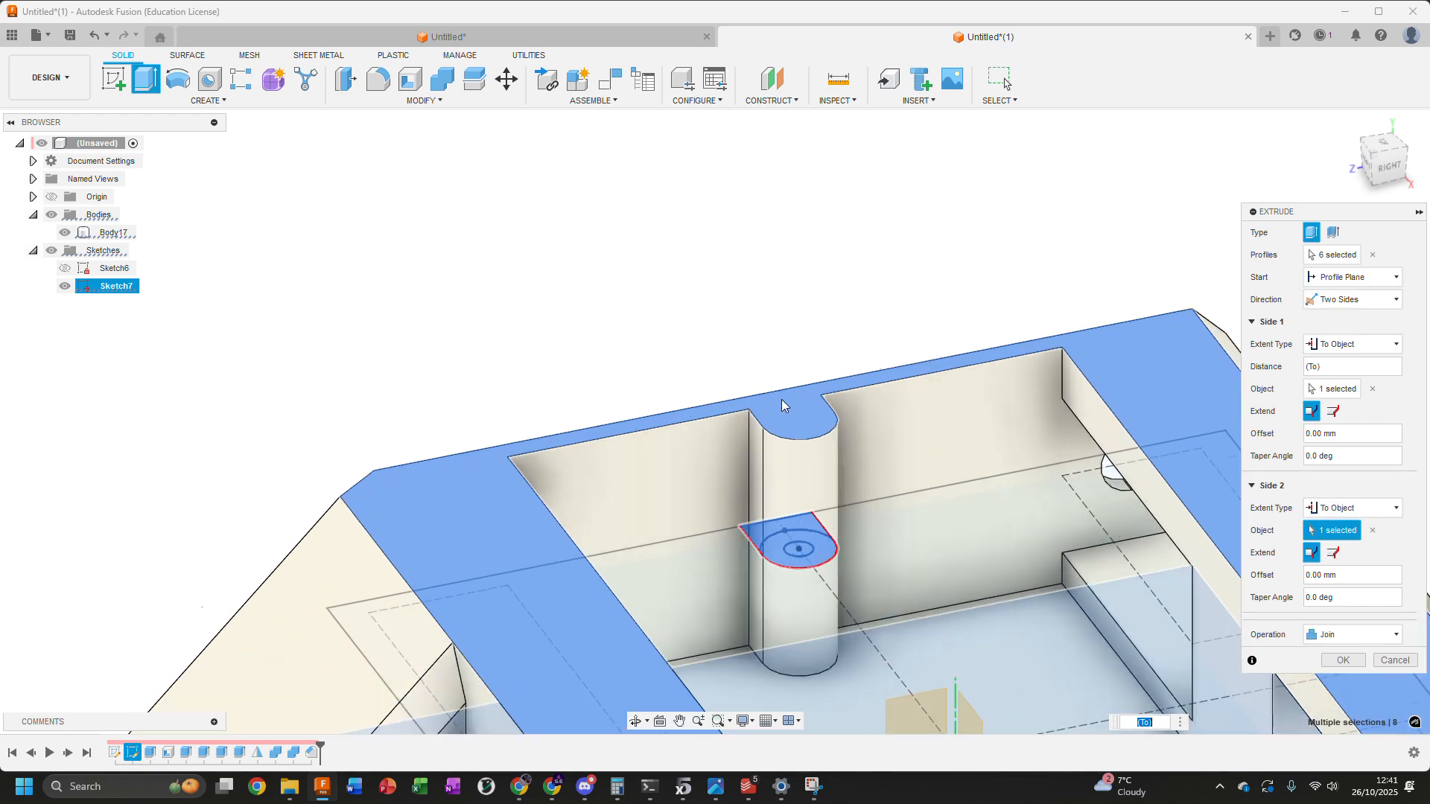
scroll(810, 427, "up", 2)
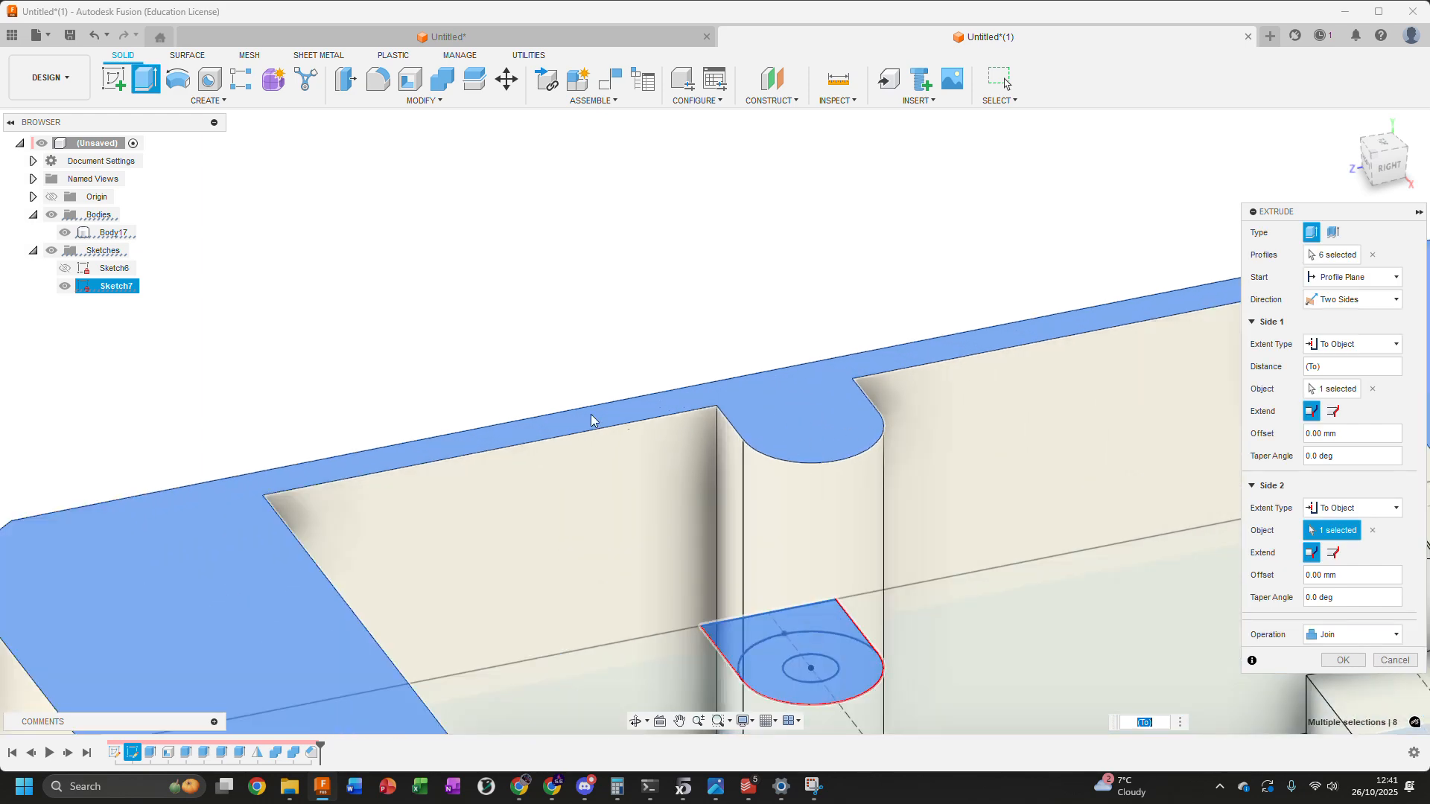
scroll(958, 347, "down", 2)
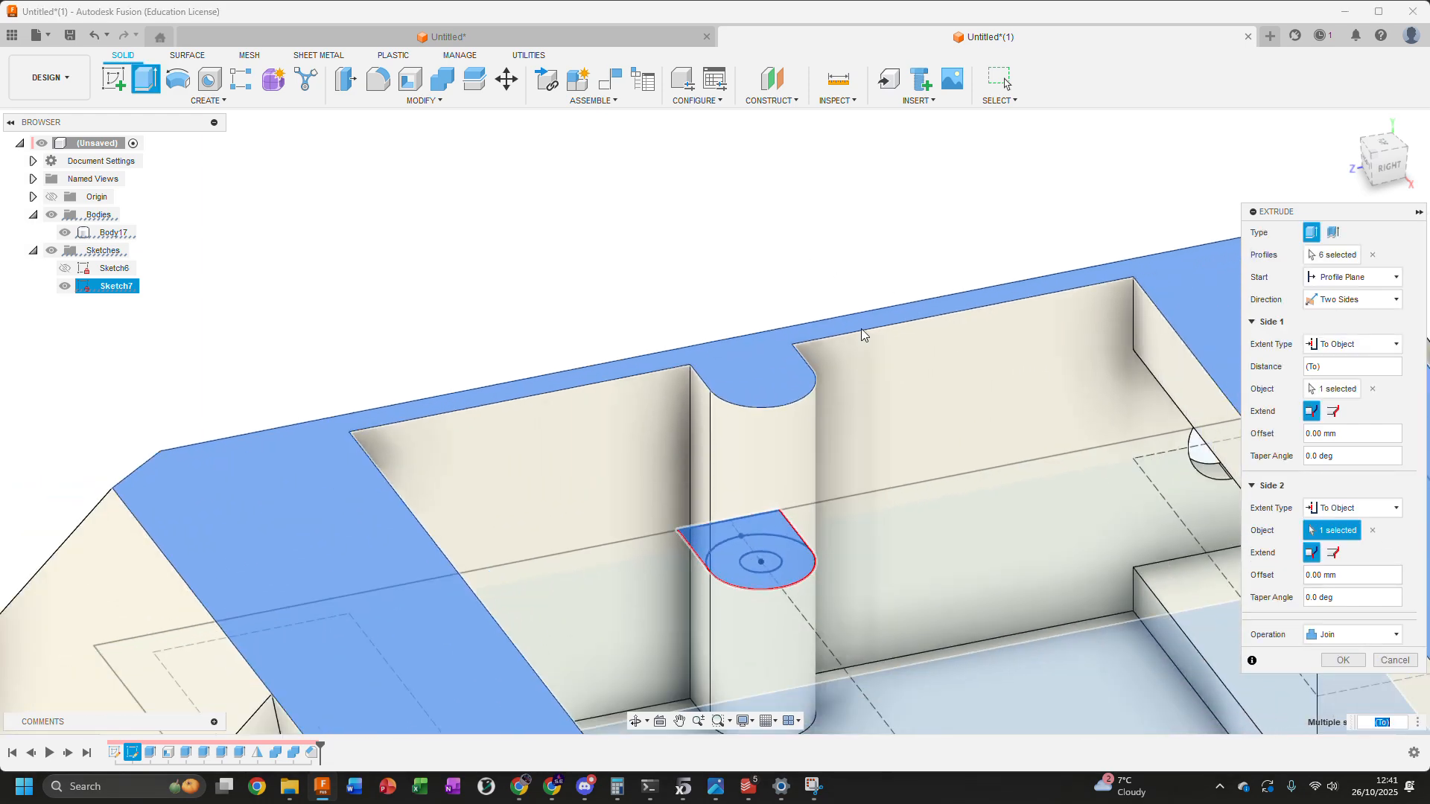
Change Side 2's extent to Distance and set the distance to -10.00 mm + 1.6
left_click(1337, 513)
left_click(1340, 522)
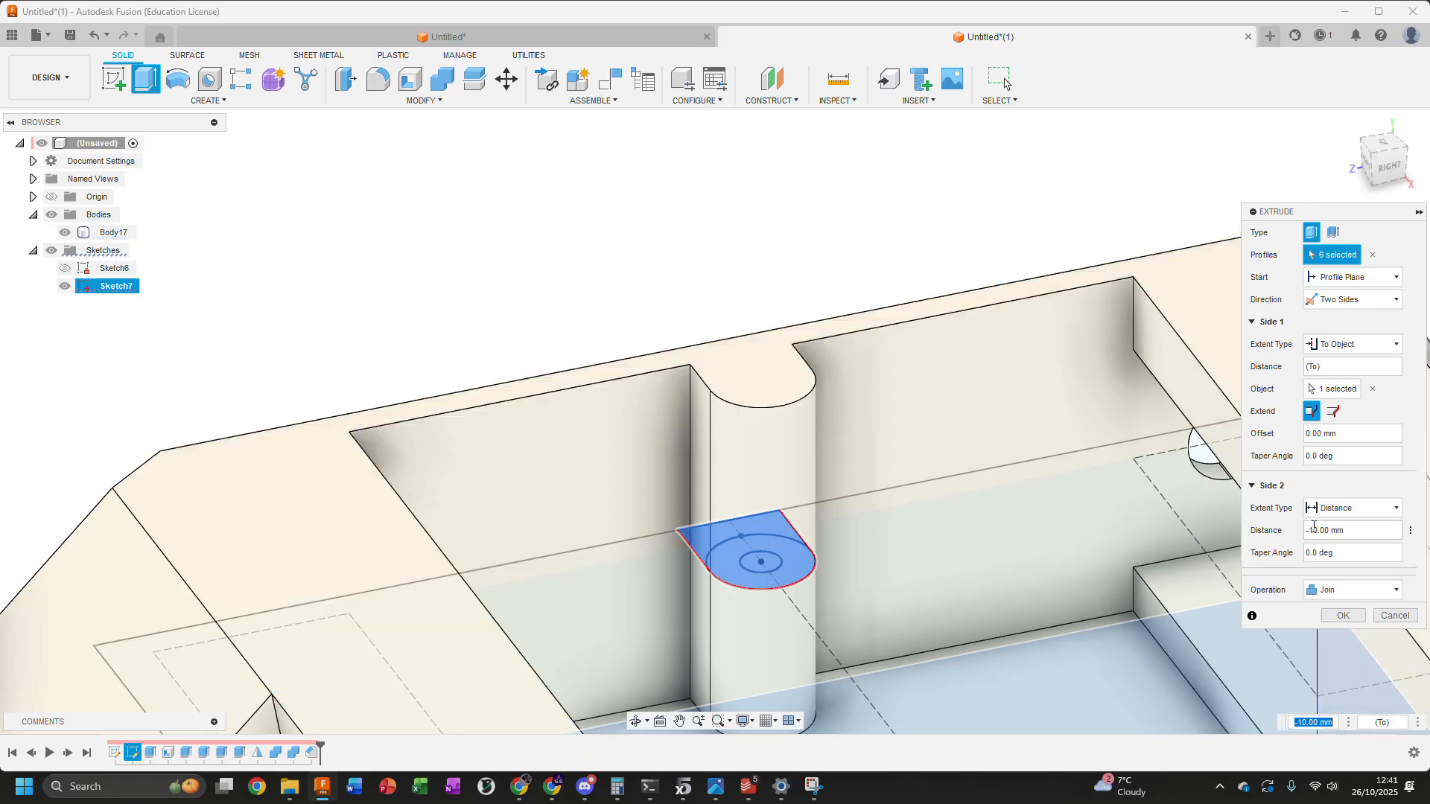
scroll(1005, 518, "down", 3)
middle_click_drag(953, 470, 826, 471, "shift")
scroll(849, 551, "up", 3)
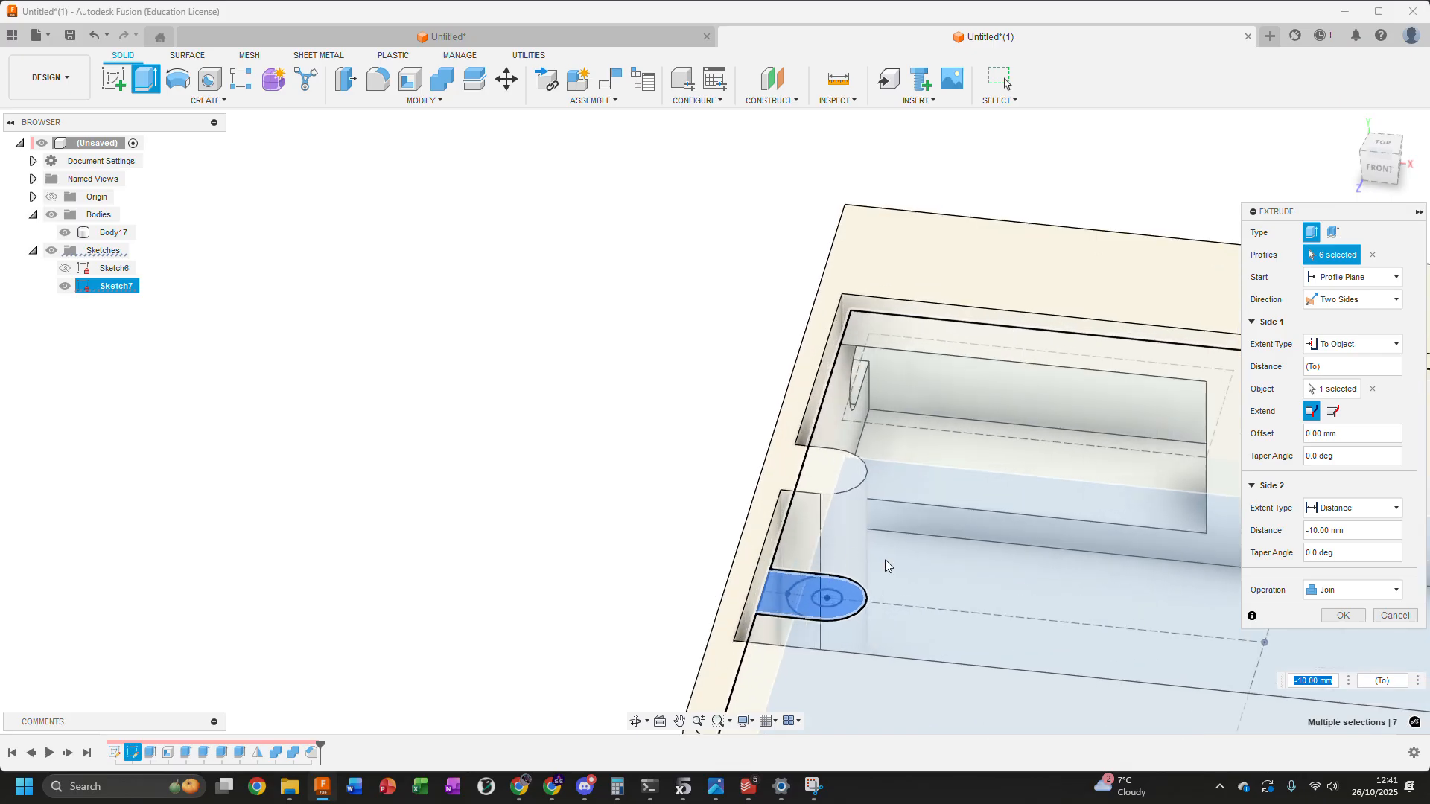
left_click(1356, 530)
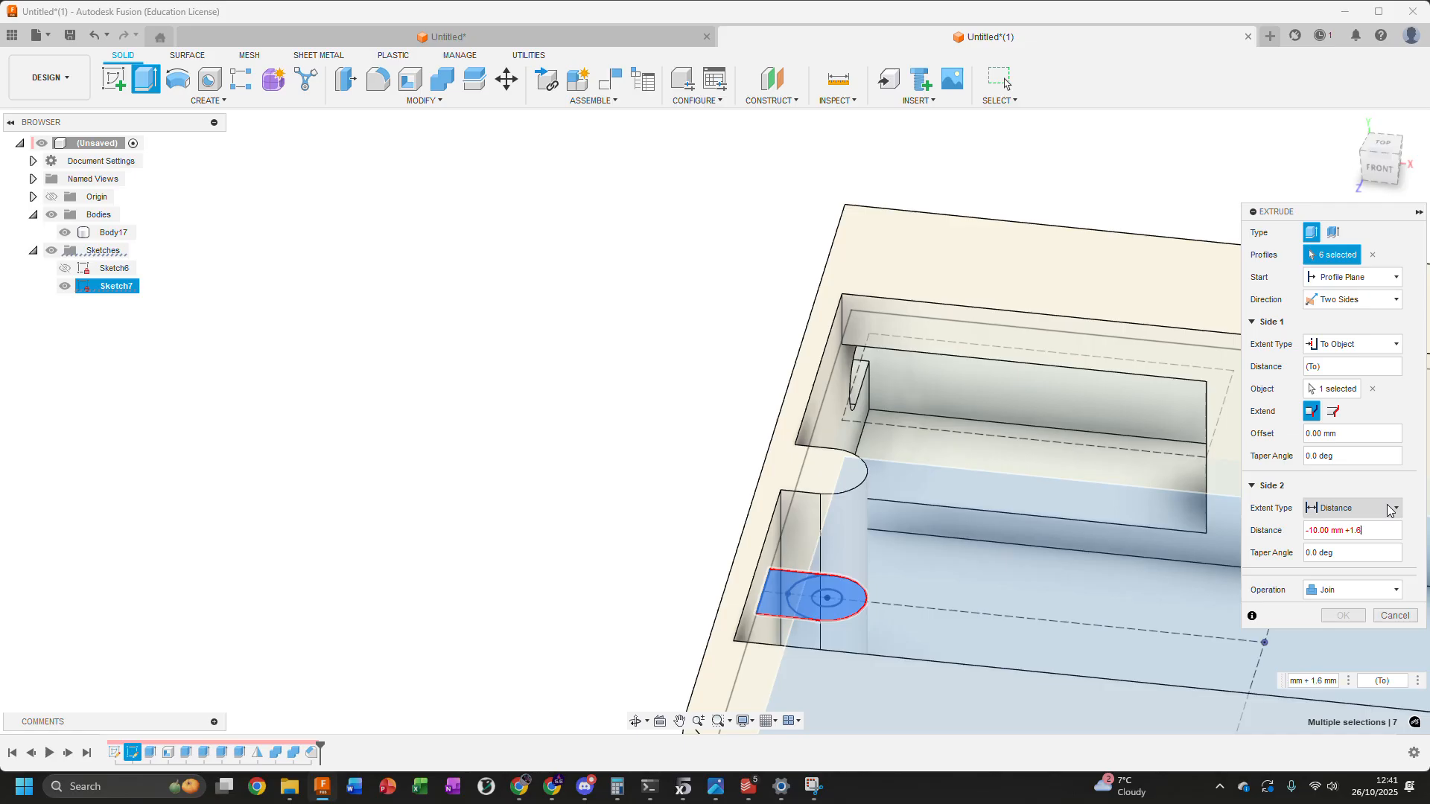
Check the preview of the posts against the enclosure rim and complete the Join extrusion
scroll(642, 408, "down", 3)
middle_click_drag(641, 408, 573, 423, "shift")
scroll(667, 407, "up", 4)
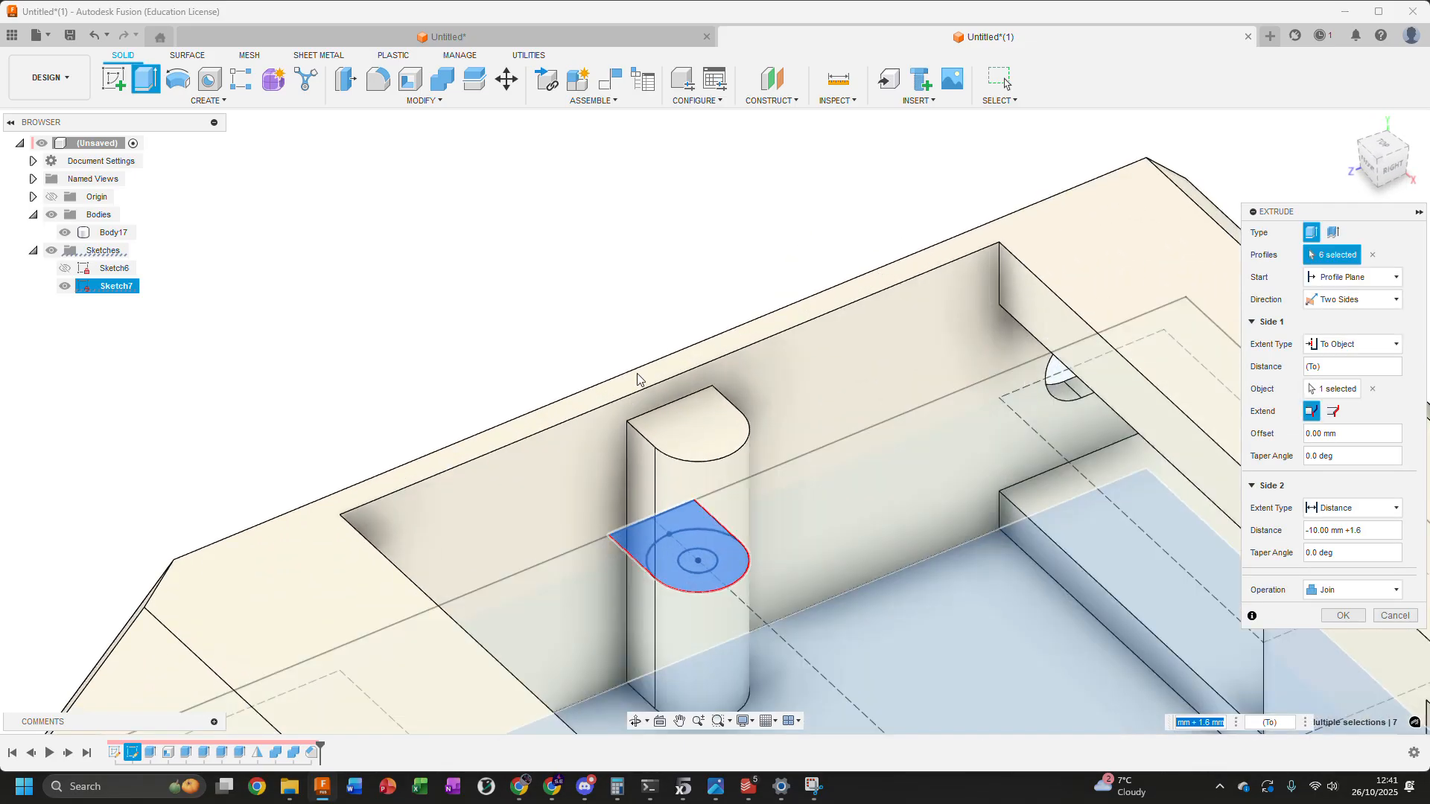
scroll(831, 357, "down", 3)
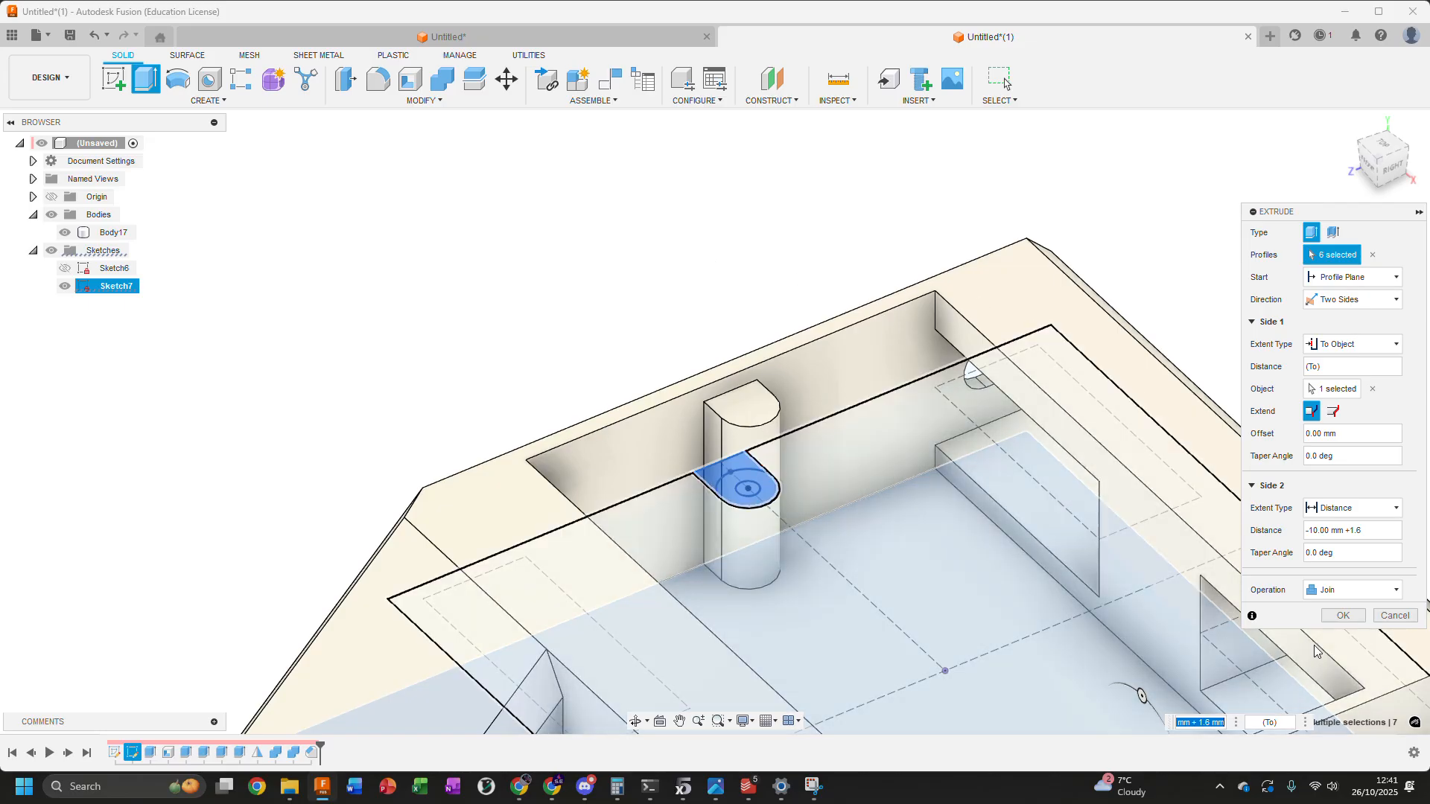
scroll(663, 286, "down", 3)
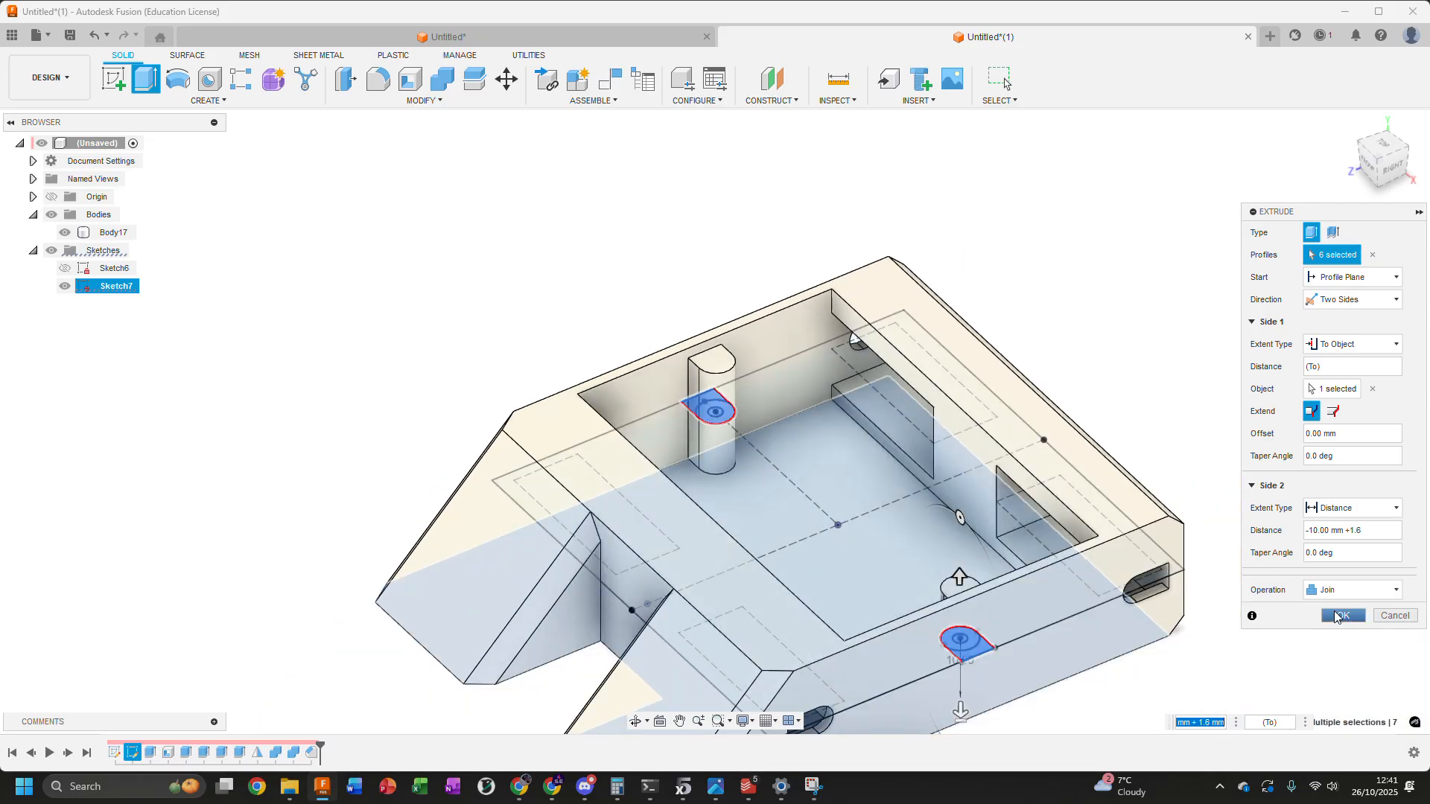
left_click(1344, 617)
Examine the two posts inside the enclosure and hide the enclosure body, leaving Sketch7 shown
middle_click_drag(642, 373, 690, 378, "shift")
scroll(689, 377, "up", 4)
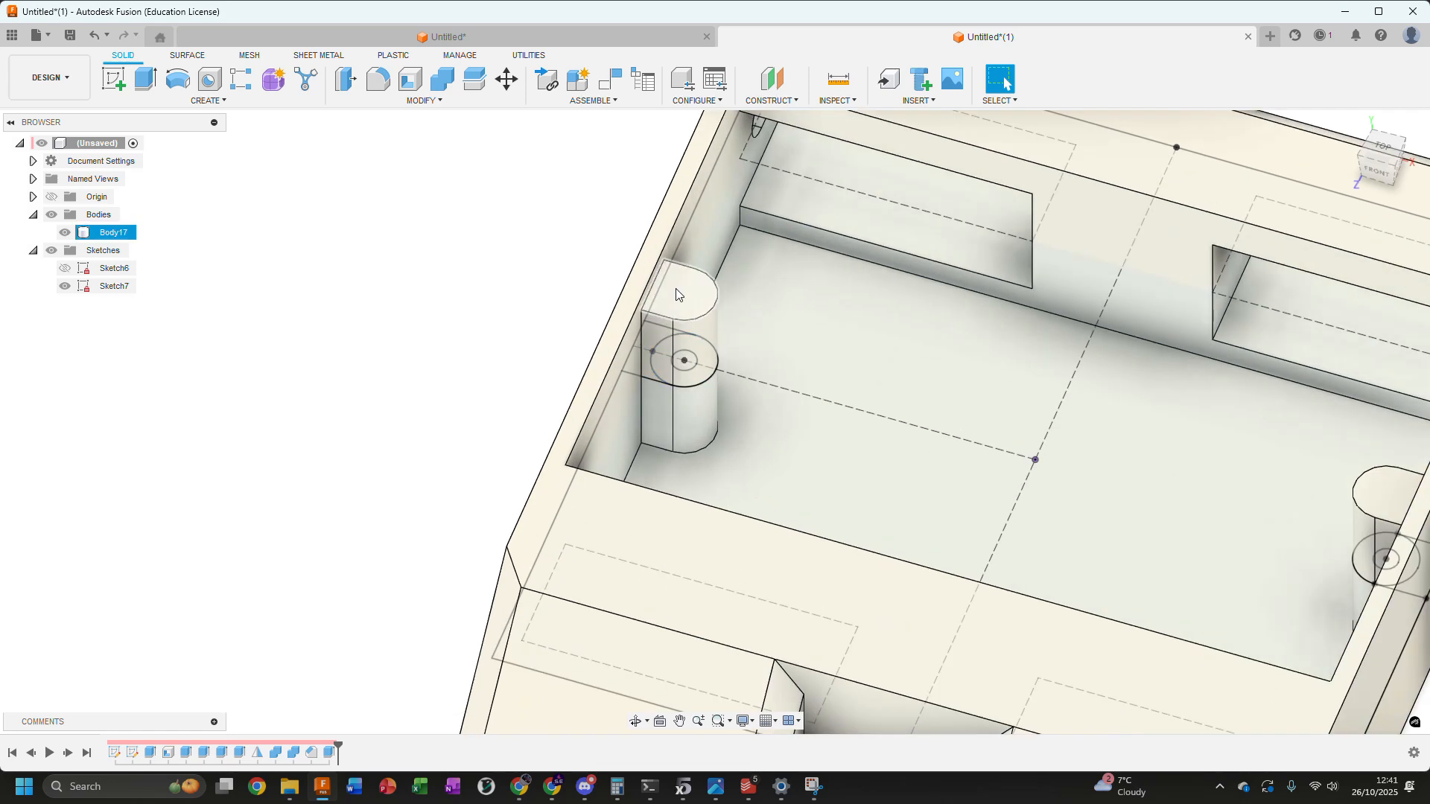
scroll(1377, 566, "down", 2)
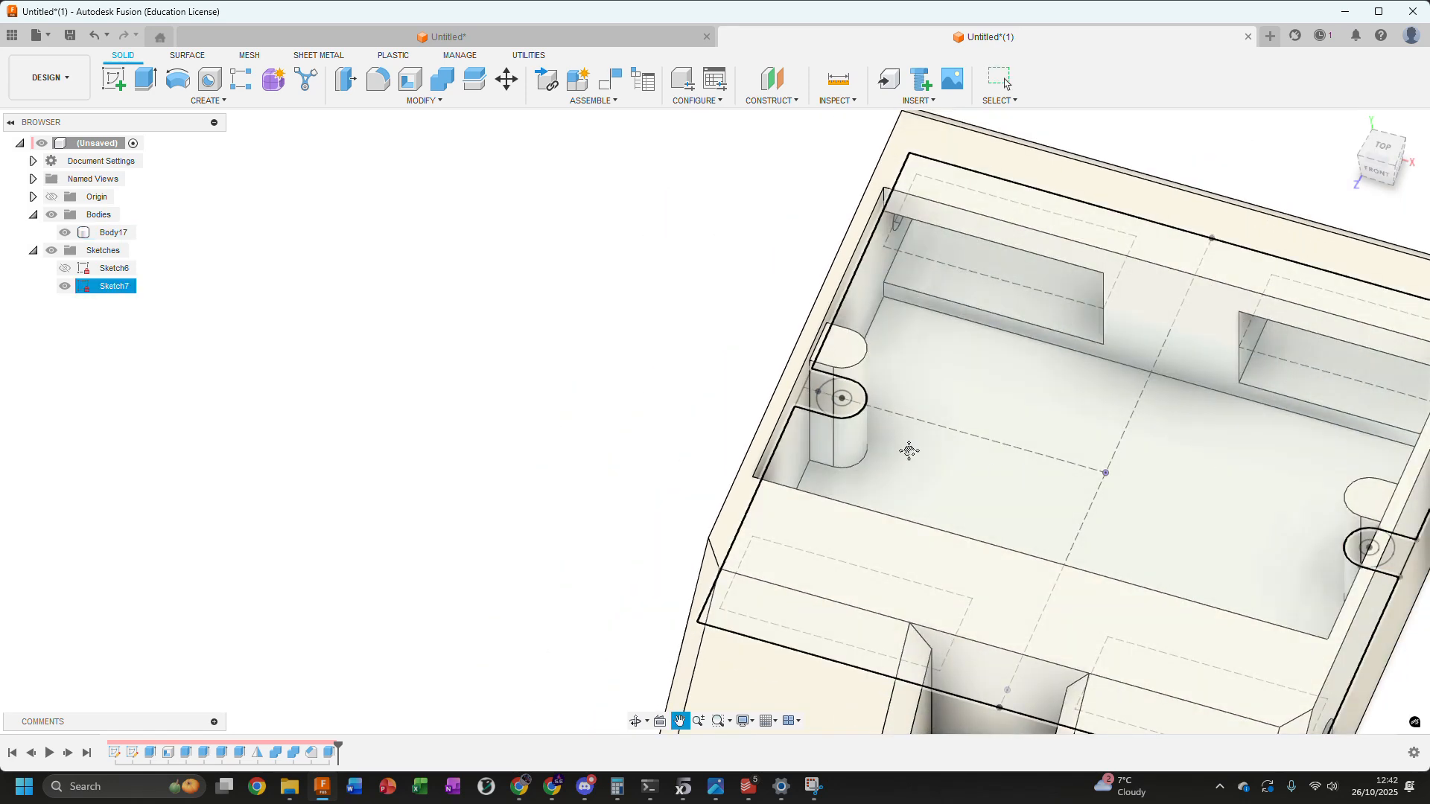
middle_click_drag(923, 456, 752, 421)
scroll(752, 421, "down", 2)
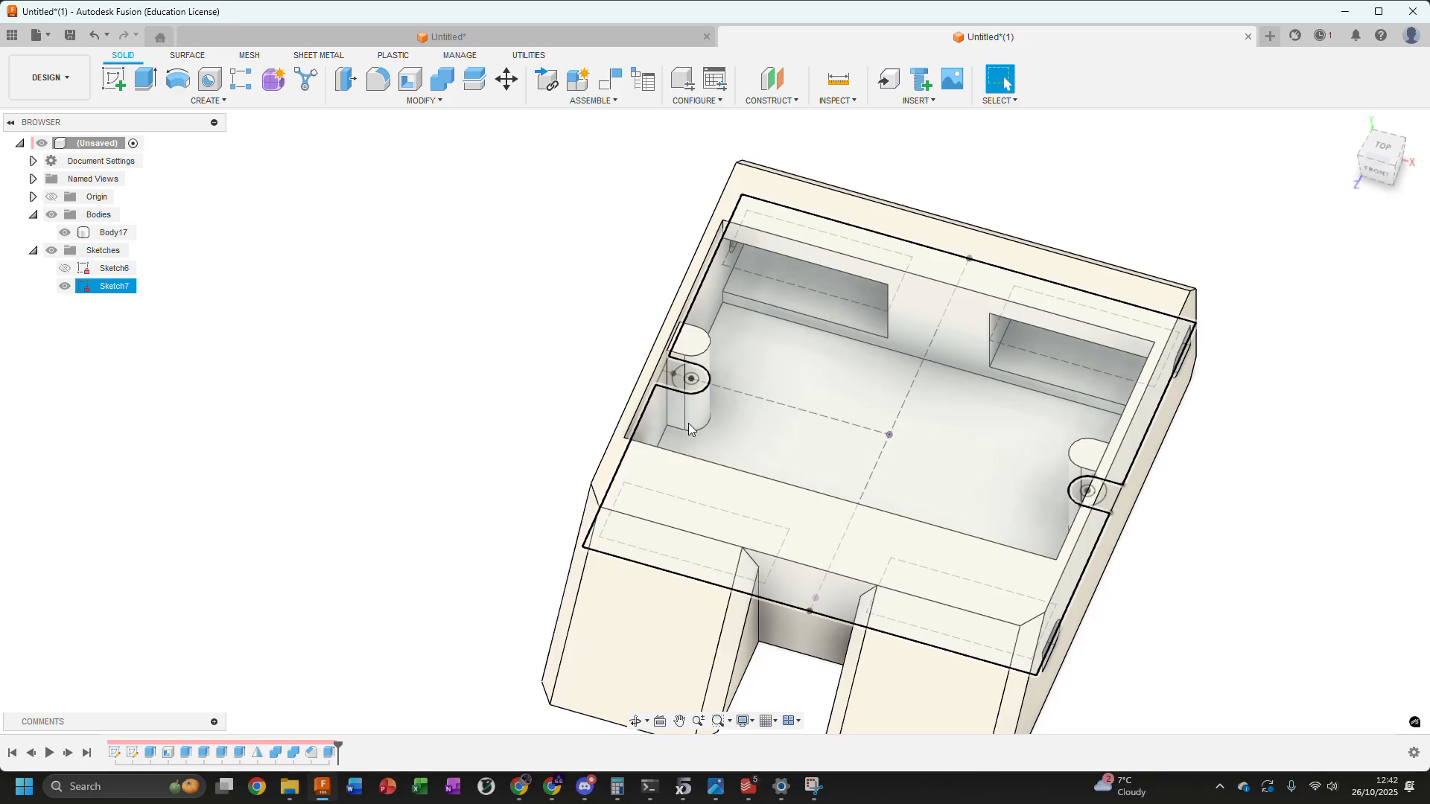
scroll(674, 381, "up", 4)
scroll(673, 380, "down", 2)
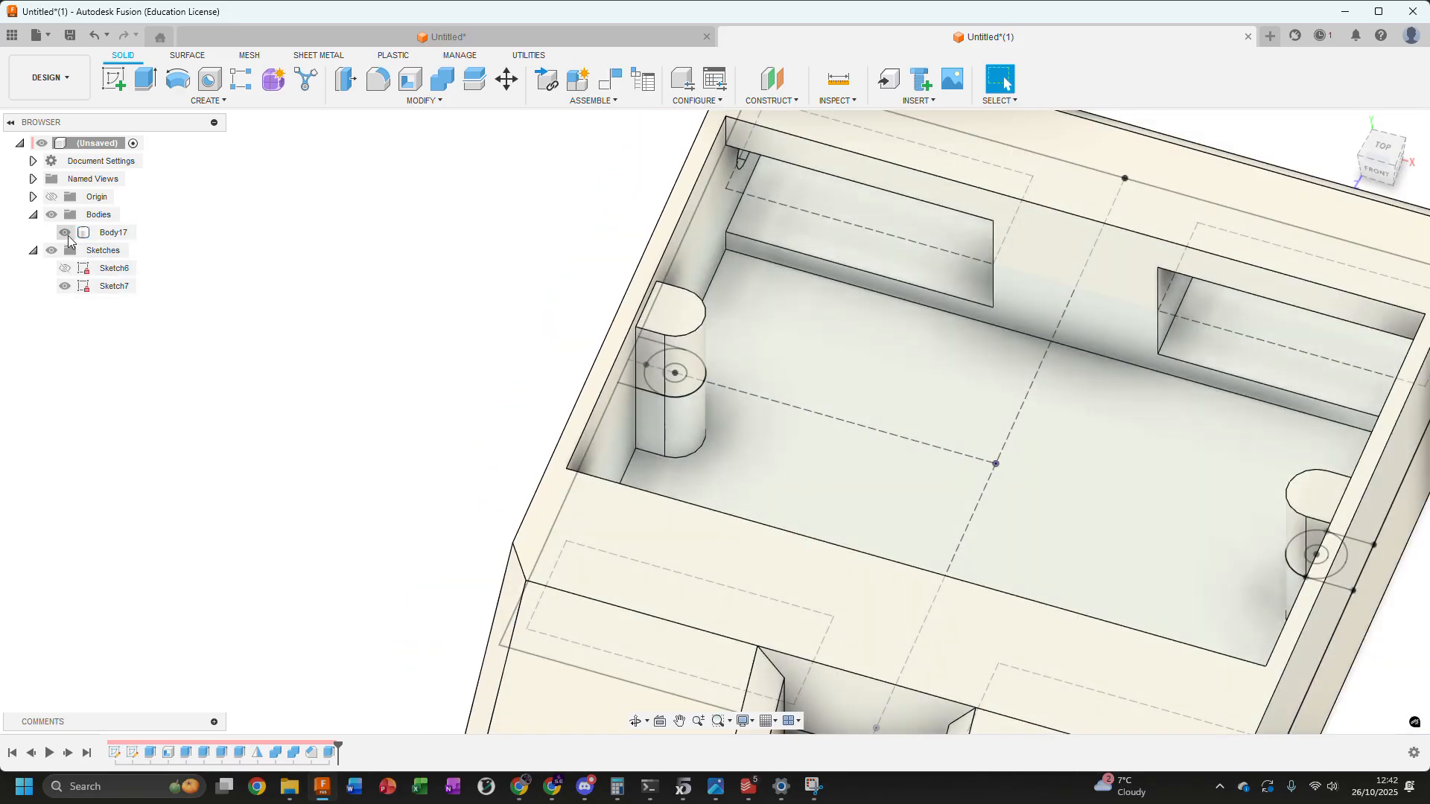
left_click(69, 232)
left_click(65, 232)
scroll(672, 383, "up", 1)
scroll(673, 383, "up", 3)
Select the small inner circle profiles of both post outlines in Sketch7
left_click(672, 380)
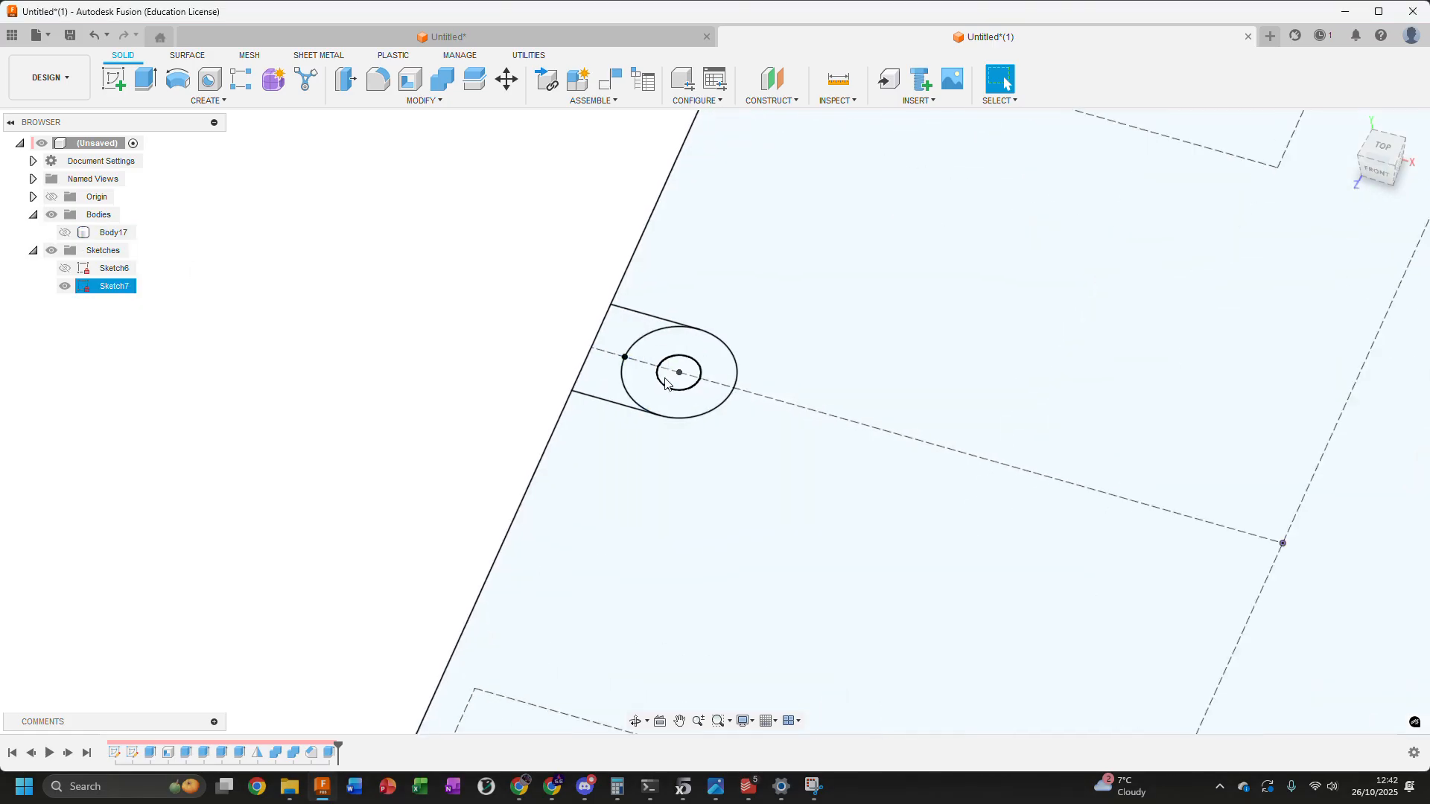
middle_click_drag(923, 428, 459, 383)
scroll(476, 385, "down", 3)
scroll(1074, 556, "up", 3)
left_click(988, 542, "ctrl")
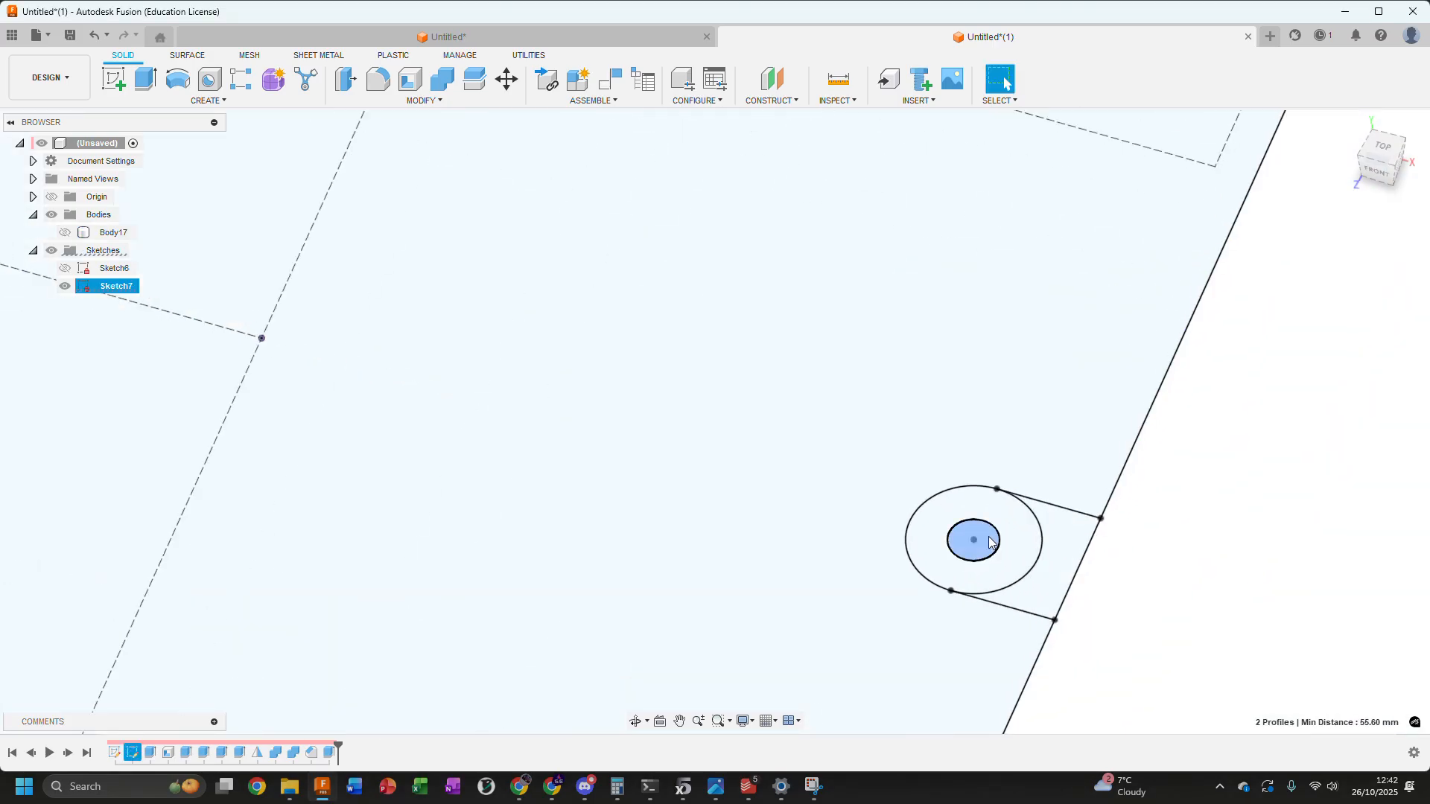
Reselect just the small hole circles at the centres of both posts in Sketch7 as extrusion profiles
scroll(910, 529, "down", 3)
middle_click_drag(600, 434, 952, 510)
scroll(589, 409, "up", 3)
left_click(552, 398)
middle_click_drag(969, 431, 737, 396)
scroll(745, 403, "down", 3)
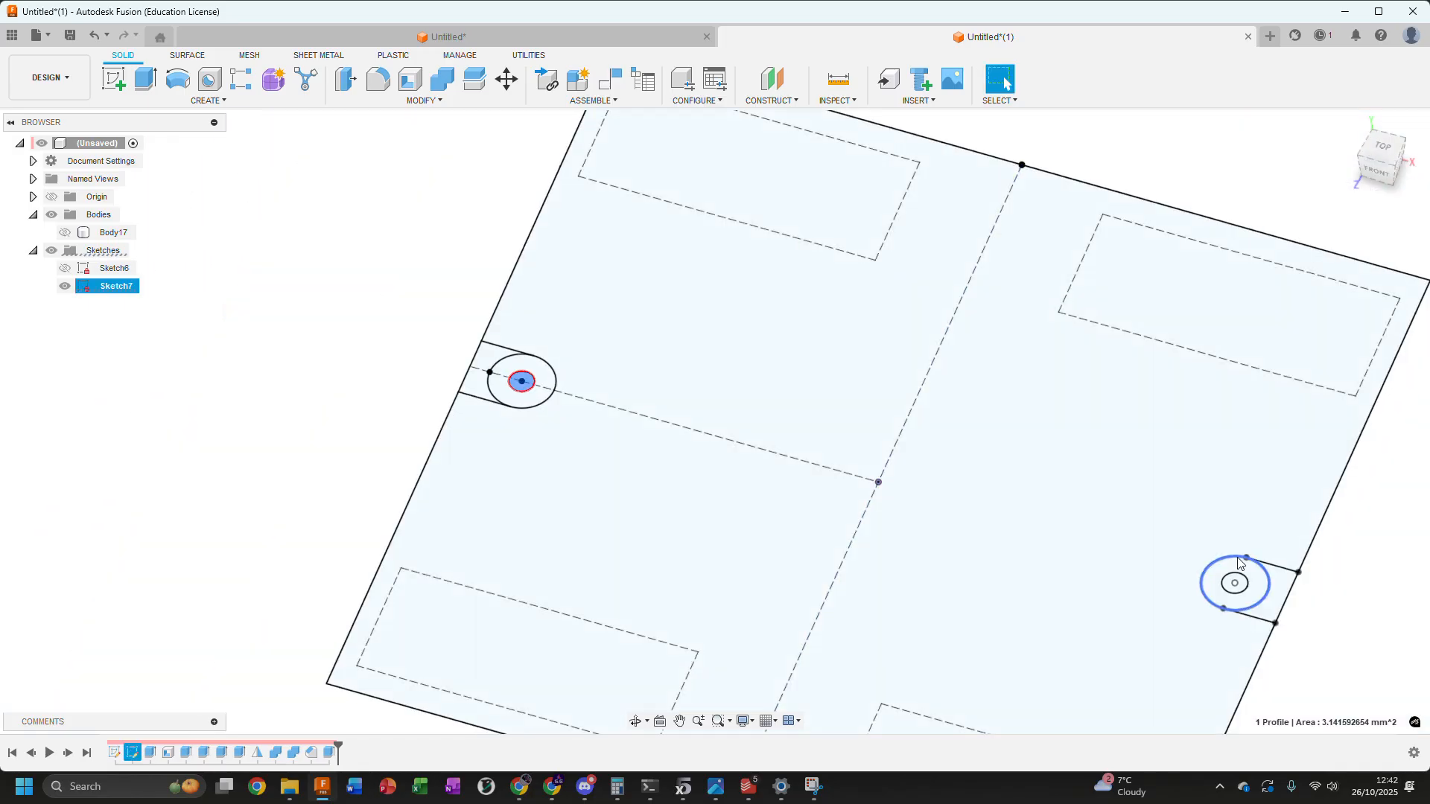
scroll(1232, 589, "up", 3)
left_click(1240, 598, "ctrl")
scroll(975, 521, "down", 3)
middle_click_drag(588, 406, 789, 415)
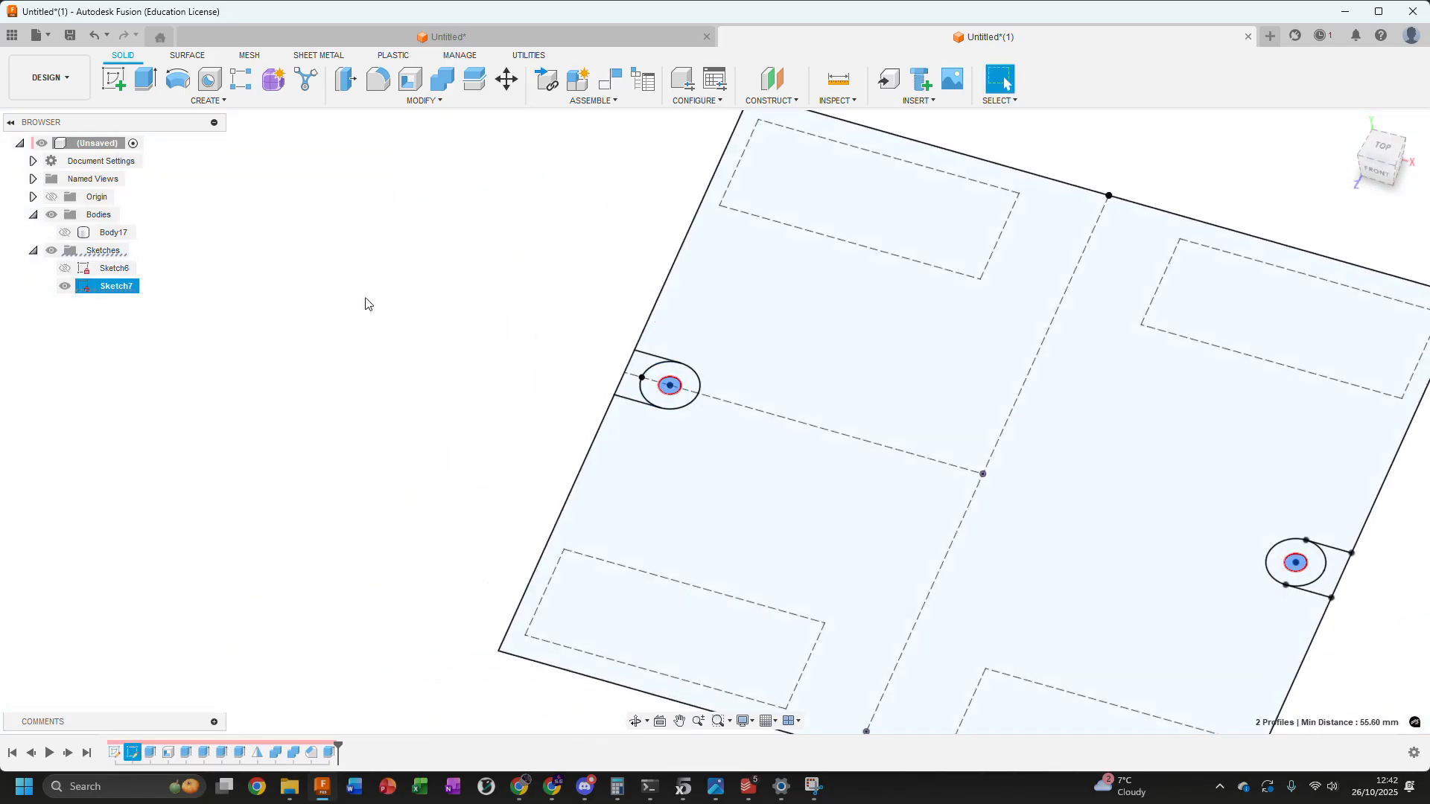
Start a Two Sides Extrude of both hole circles, show Body17, and extend Side 1 To Object at the enclosure's top rim face
key("e")
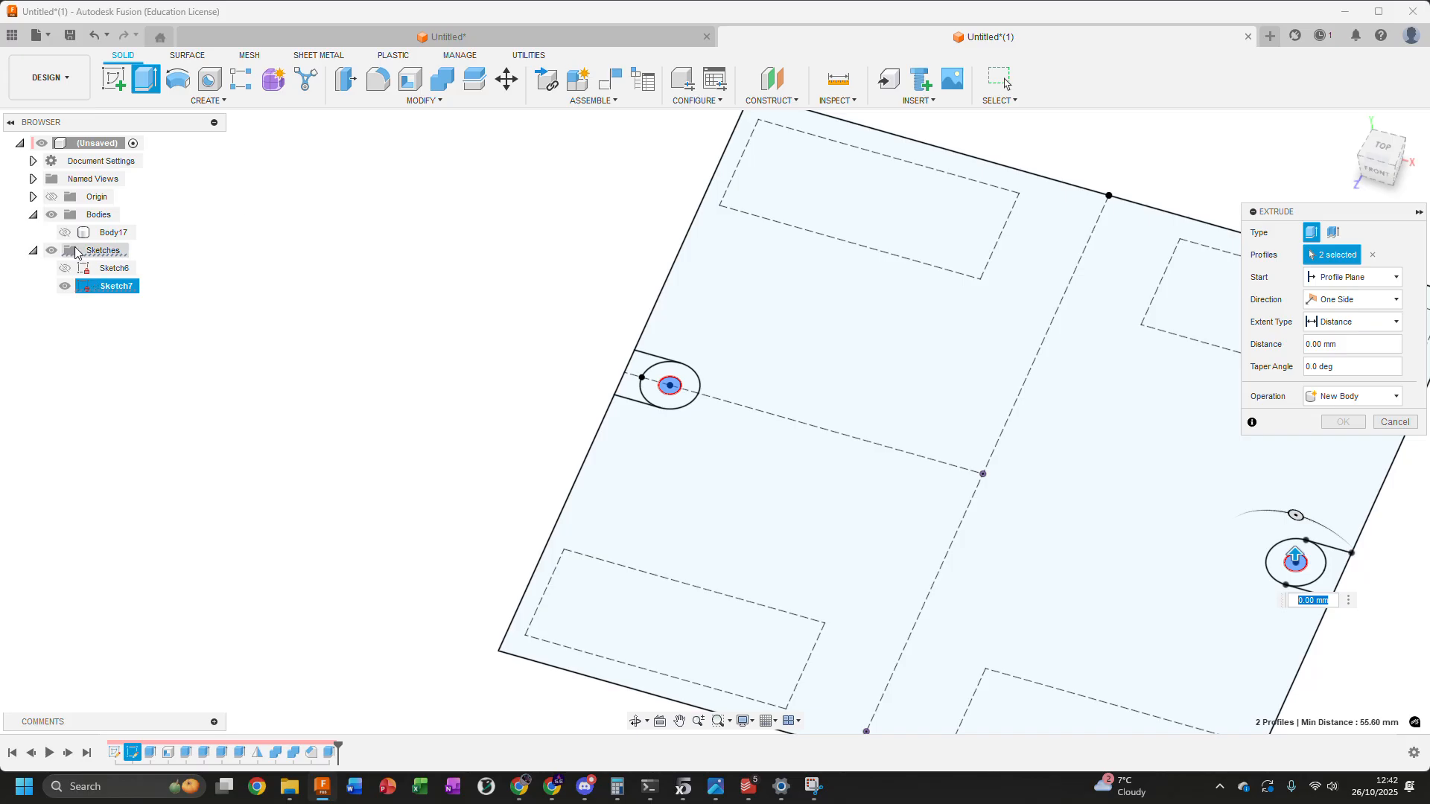
left_click(65, 232)
scroll(552, 341, "down", 1)
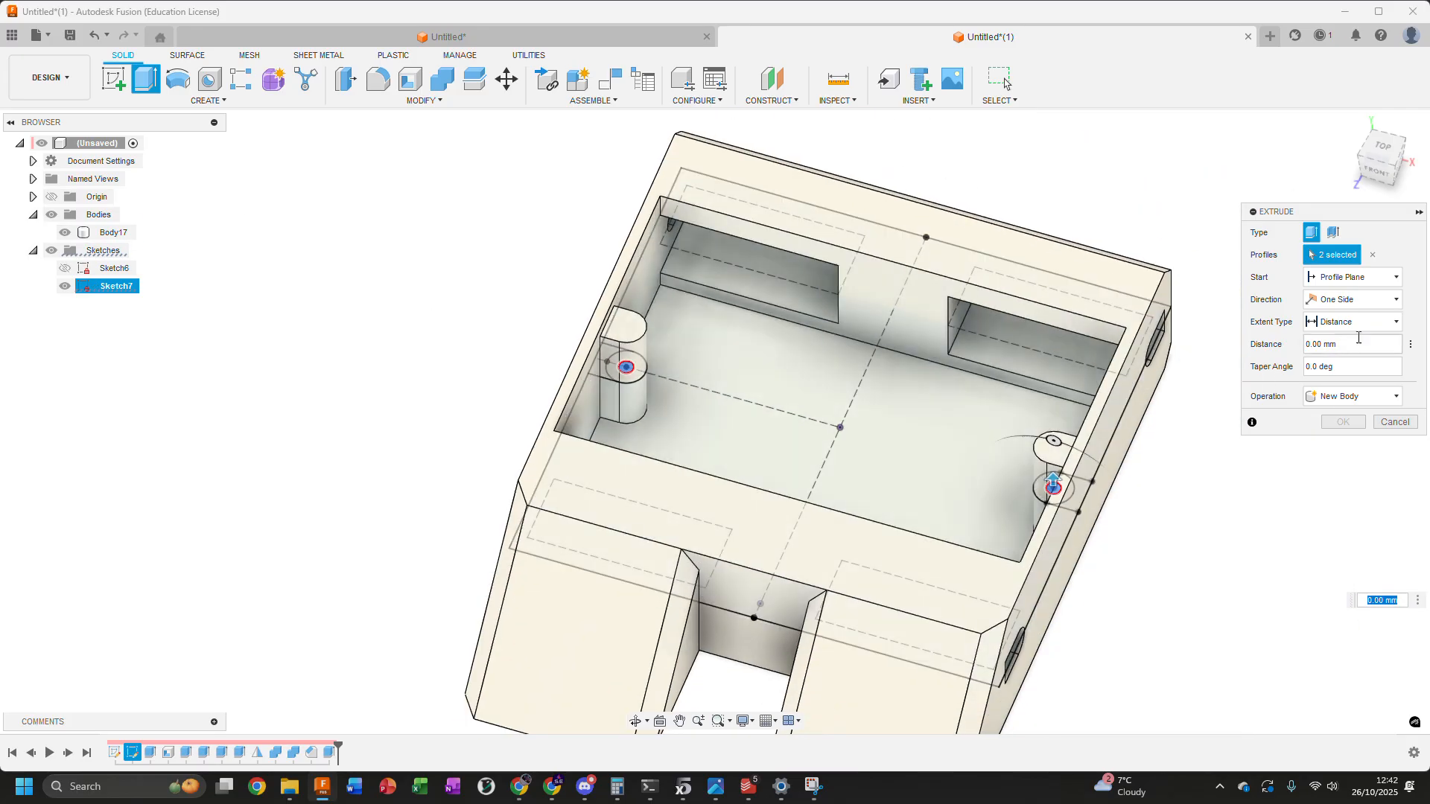
left_click(1351, 300)
left_click(1337, 332)
left_click(1350, 344)
left_click(1337, 381)
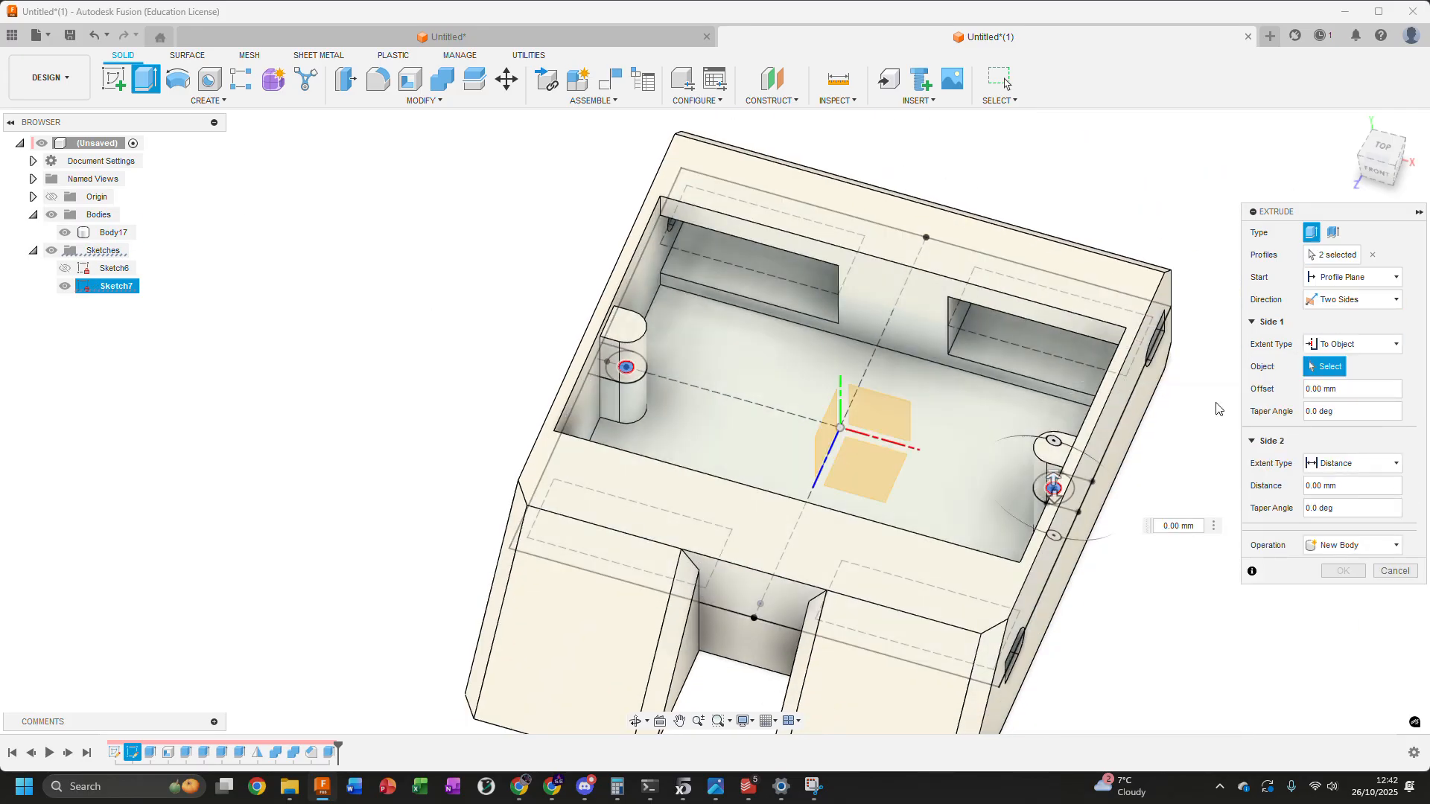
left_click(979, 586)
Extend Side 2 To Object at the enclosure's underside face and complete the Cut through both posts
middle_click_drag(1070, 643, 1121, 476, "shift")
left_click(1352, 508)
left_click(1337, 534)
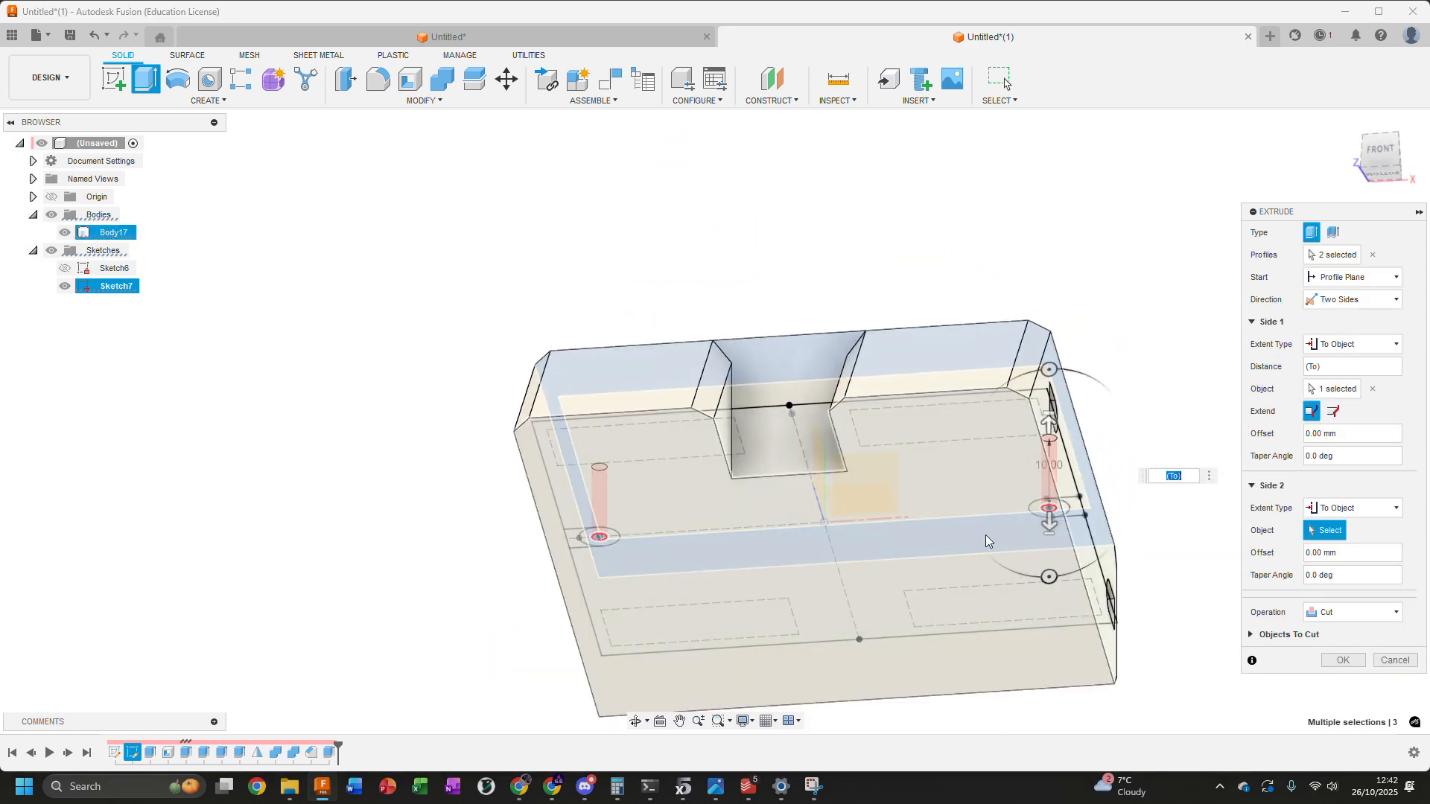
left_click(985, 534)
left_click(1328, 682)
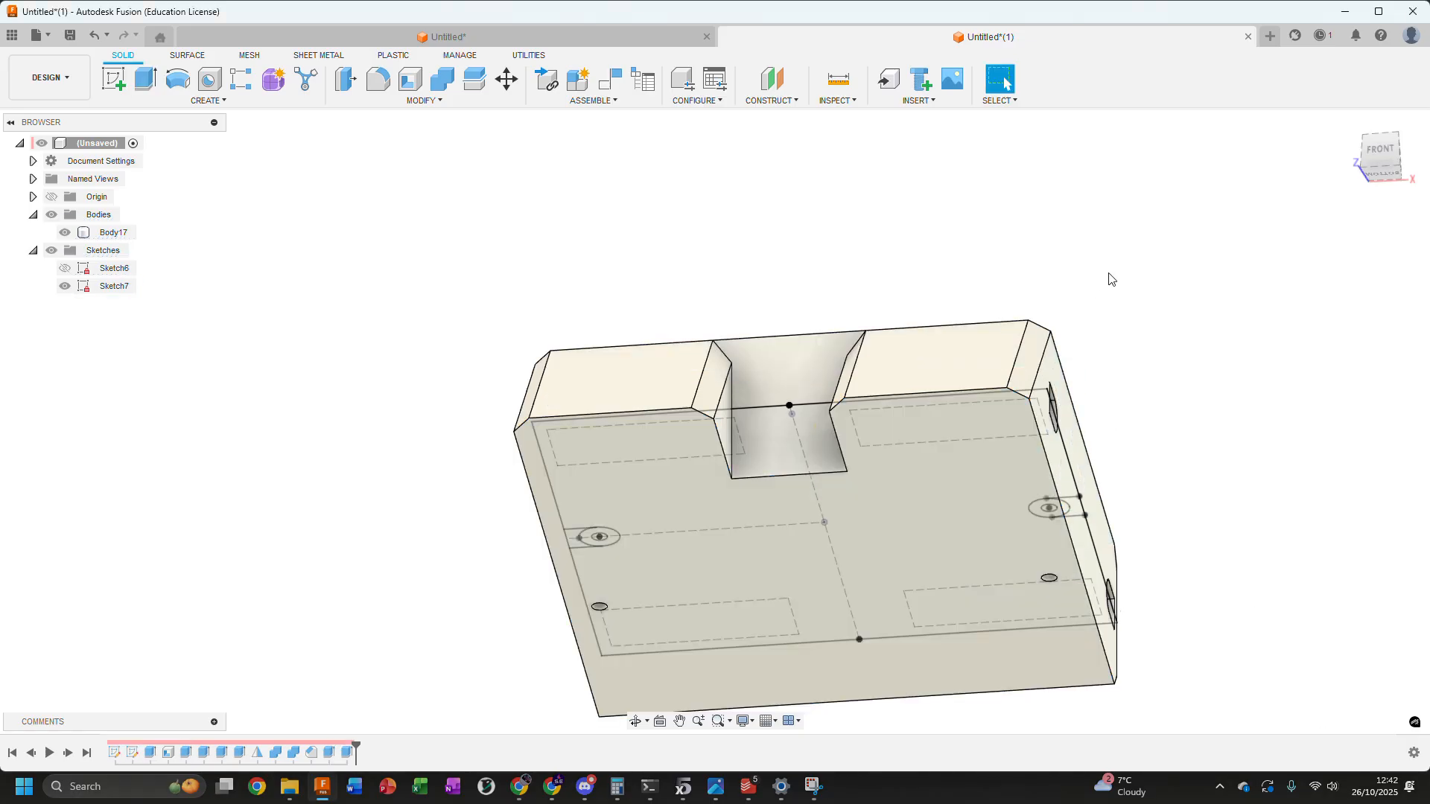
Hide Sketch7 and turn the enclosure so the holes in both posts can be inspected
middle_click_drag(1109, 269, 1104, 365, "shift")
left_click(65, 286)
mouse_move(572, 309)
middle_mouse_down("shift")
mouse_move(517, 342)
mouse_move(605, 334)
middle_mouse_up("shift")
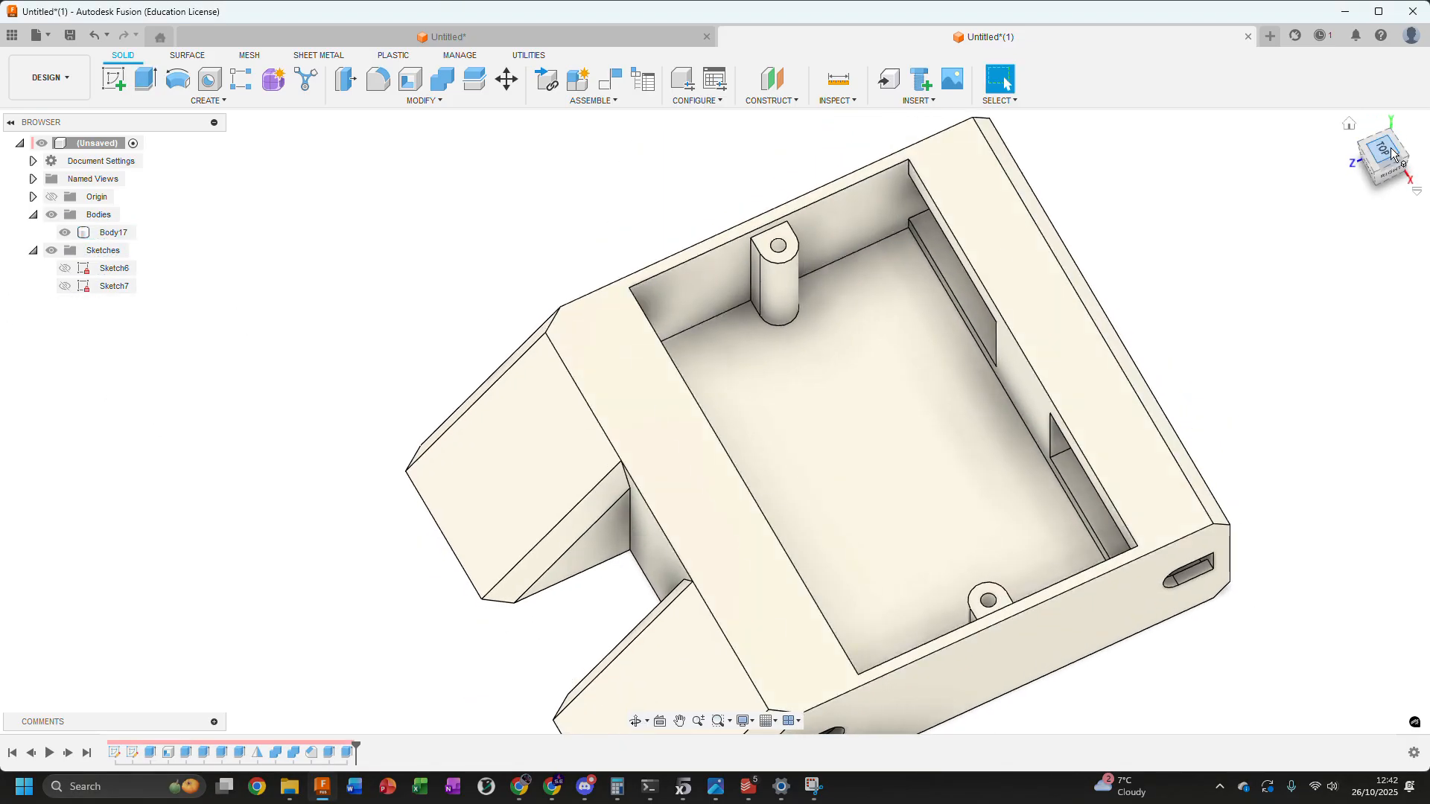
Examine the post holes and the enclosure interior from the top and from angled views
left_click(1383, 149)
middle_click_drag(805, 222, 761, 122)
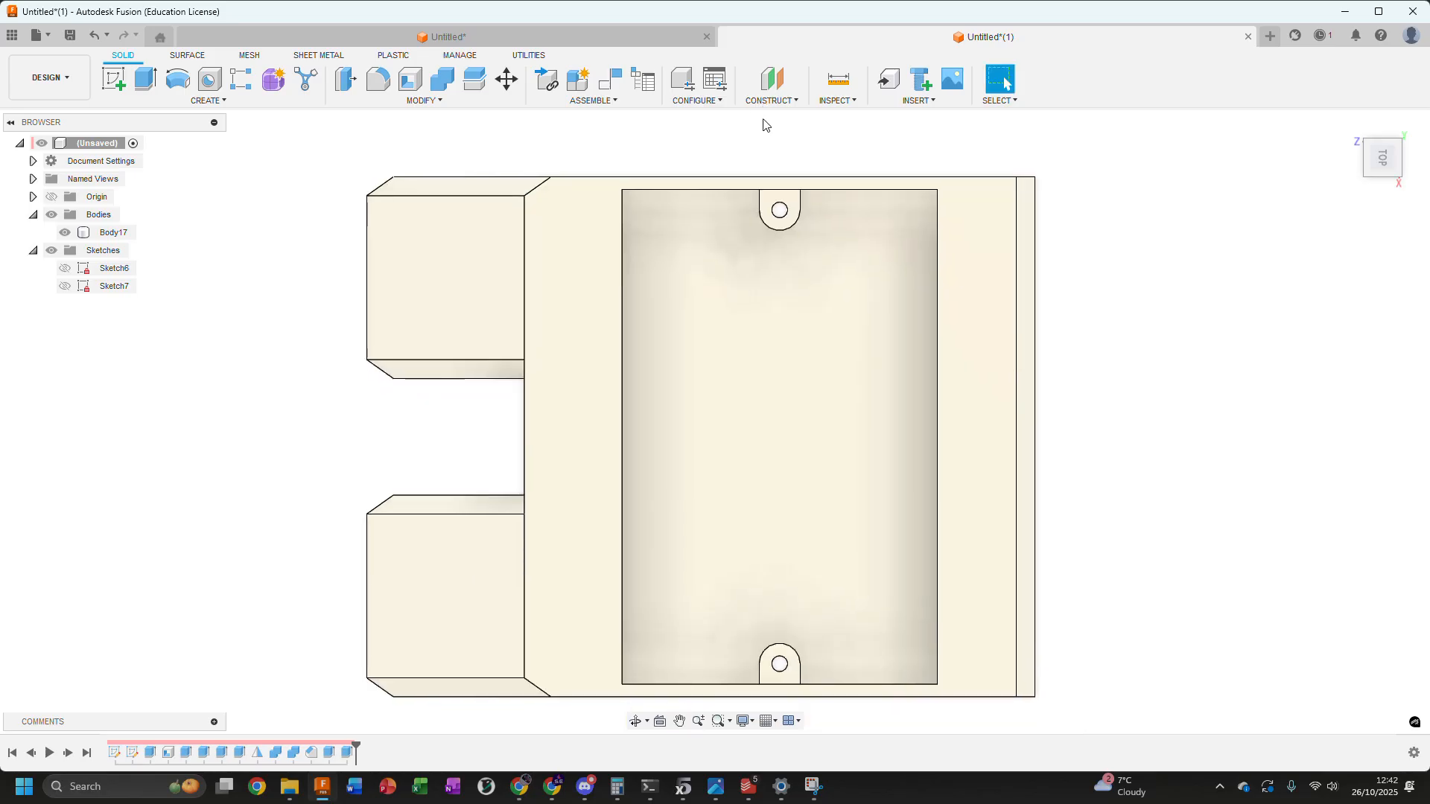
scroll(764, 125, "down", 1)
scroll(776, 573, "up", 4)
scroll(778, 575, "down", 5)
middle_click_drag(872, 574, 1180, 400, "shift")
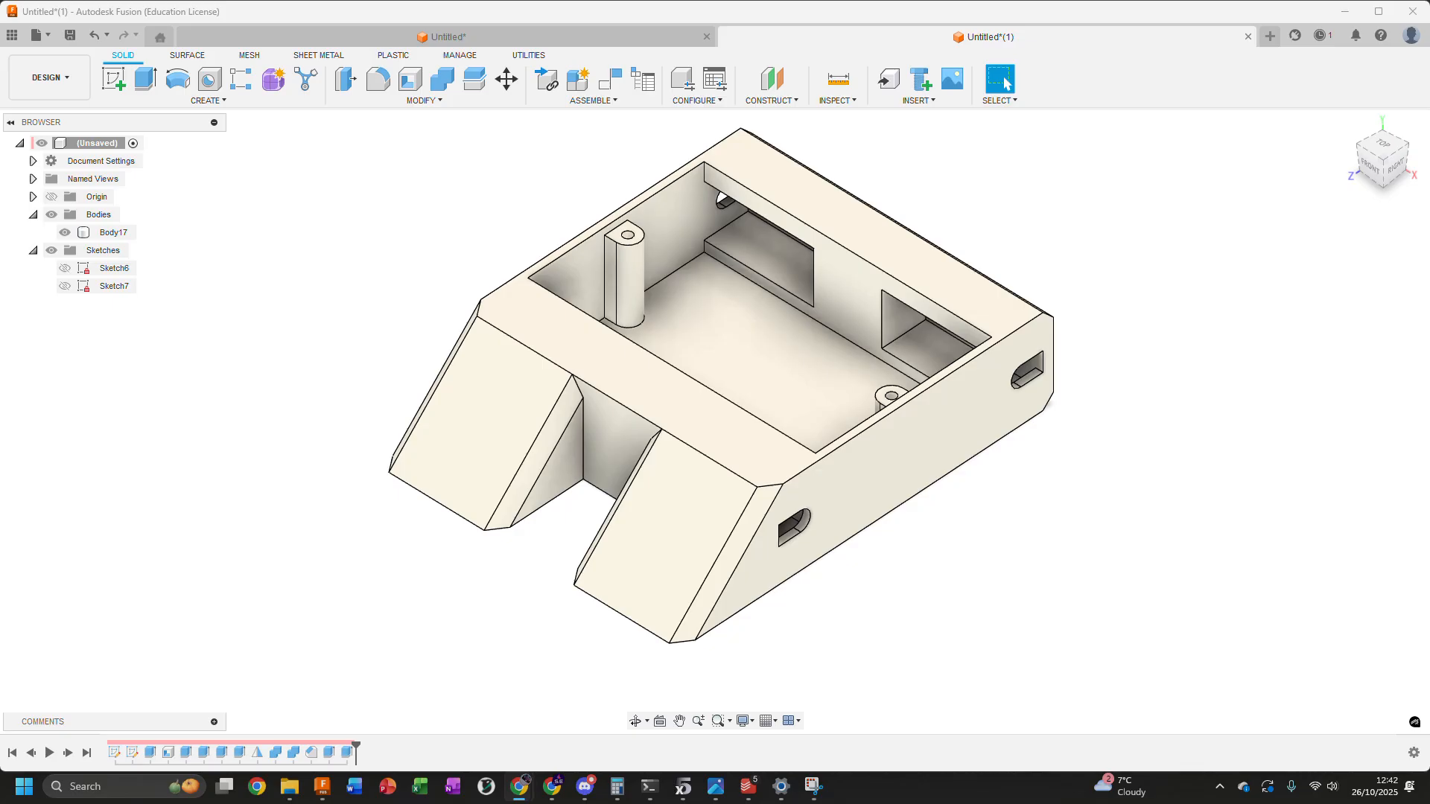
scroll(1193, 401, "down", 3)
middle_click_drag(602, 295, 640, 328, "shift")
middle_click_drag(1002, 175, 888, 229)
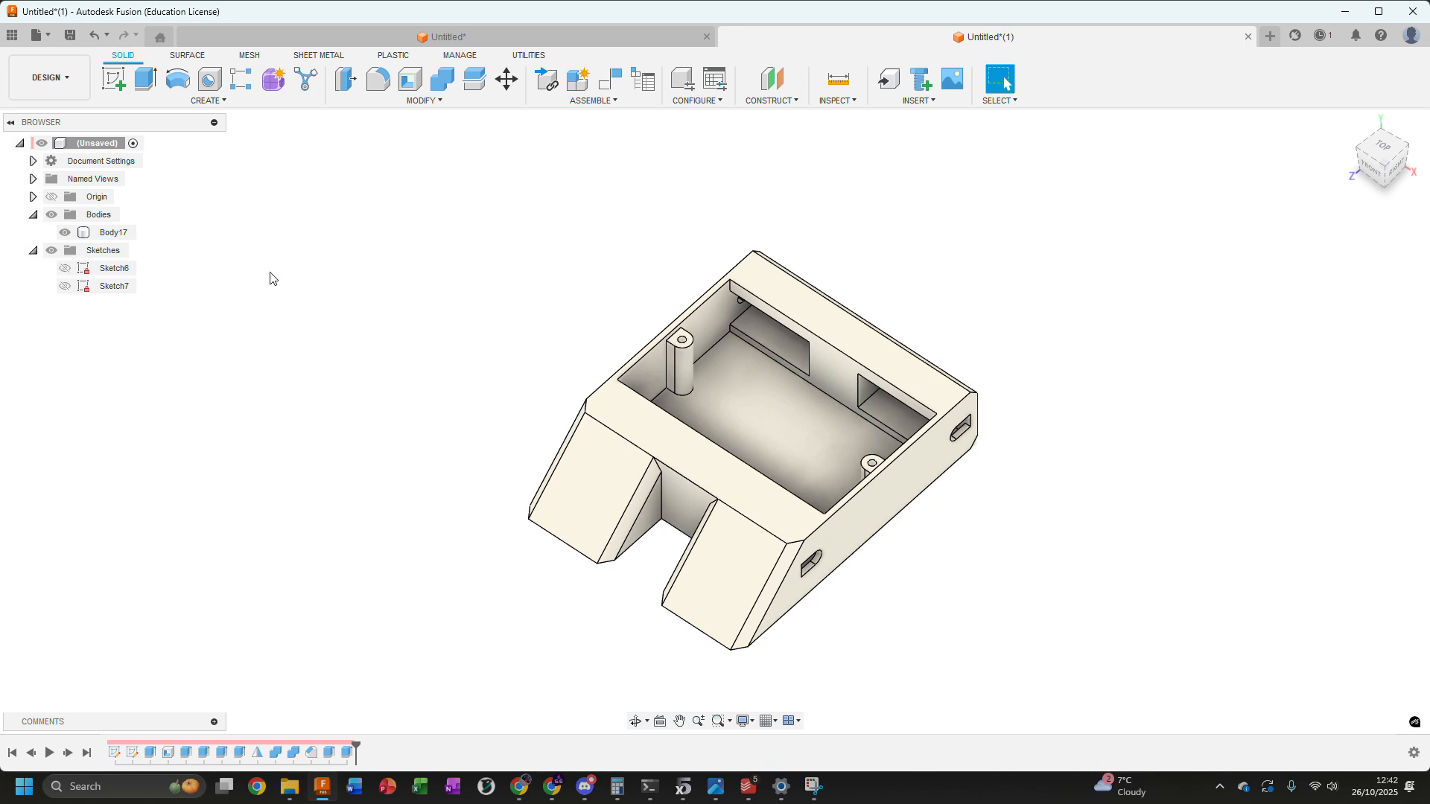
Examine the origin planes with all bodies hidden, and restore the enclosure with the origin hidden
left_click(33, 215)
left_click(33, 233)
left_click(51, 214)
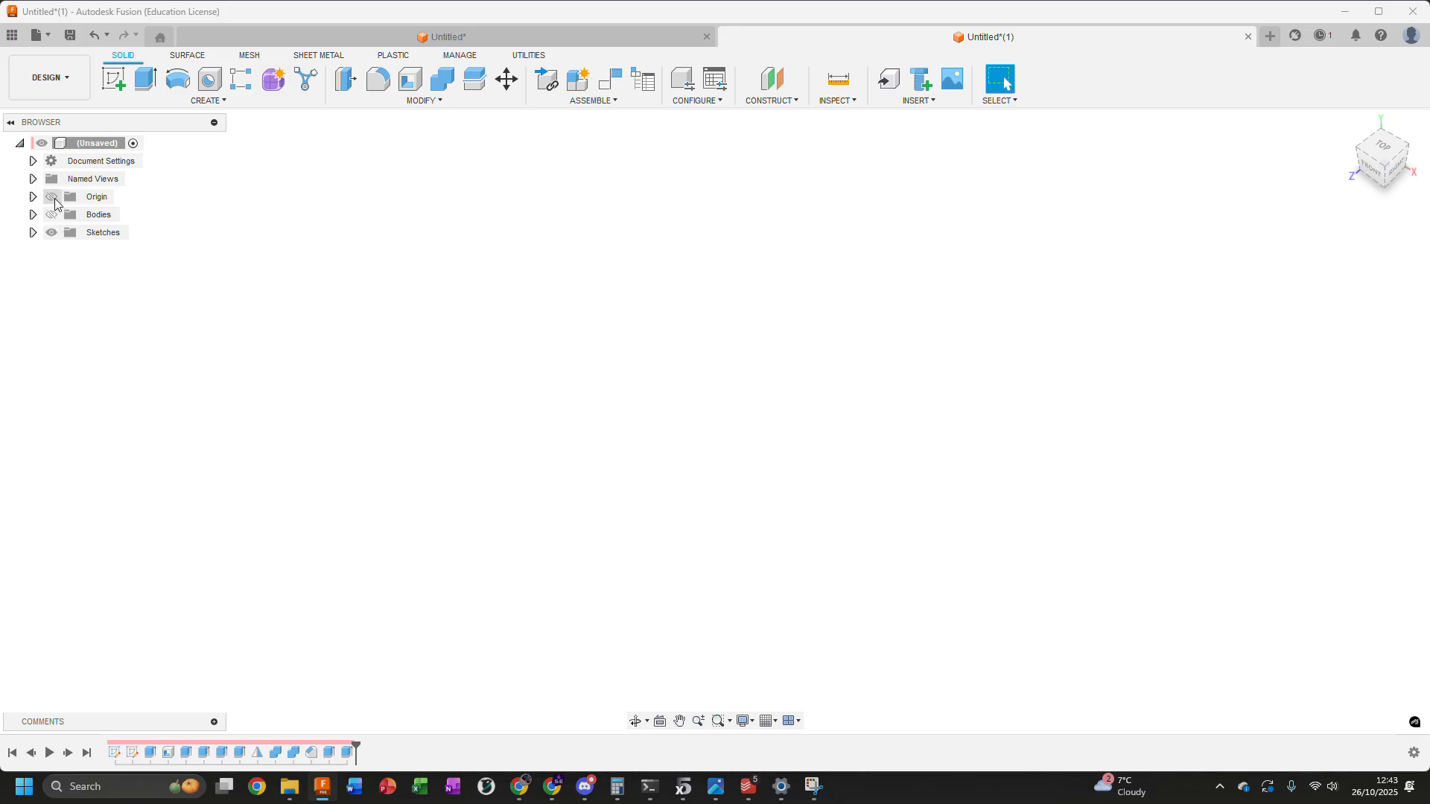
left_click(52, 196)
left_click(32, 198)
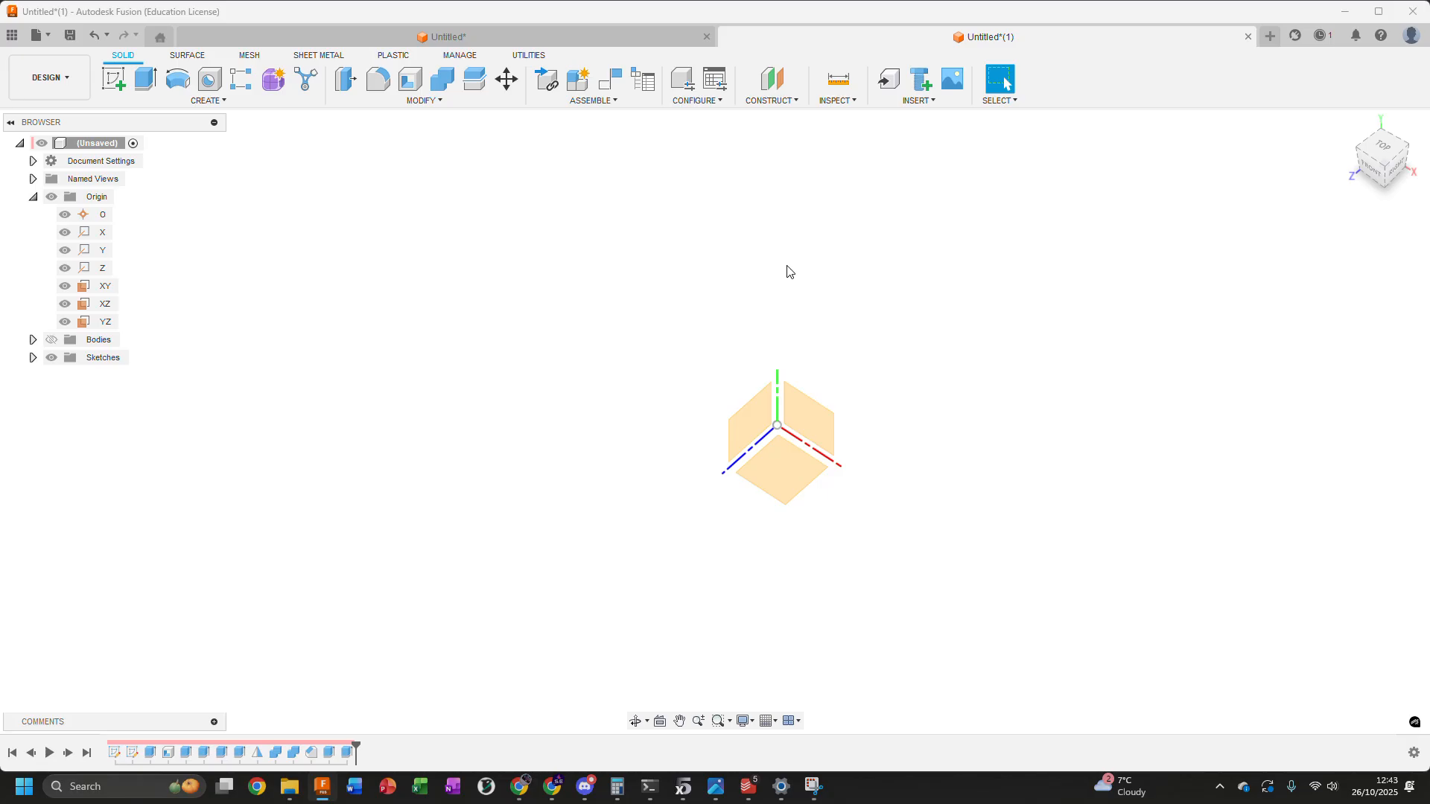
middle_click_drag(626, 303, 630, 278, "shift")
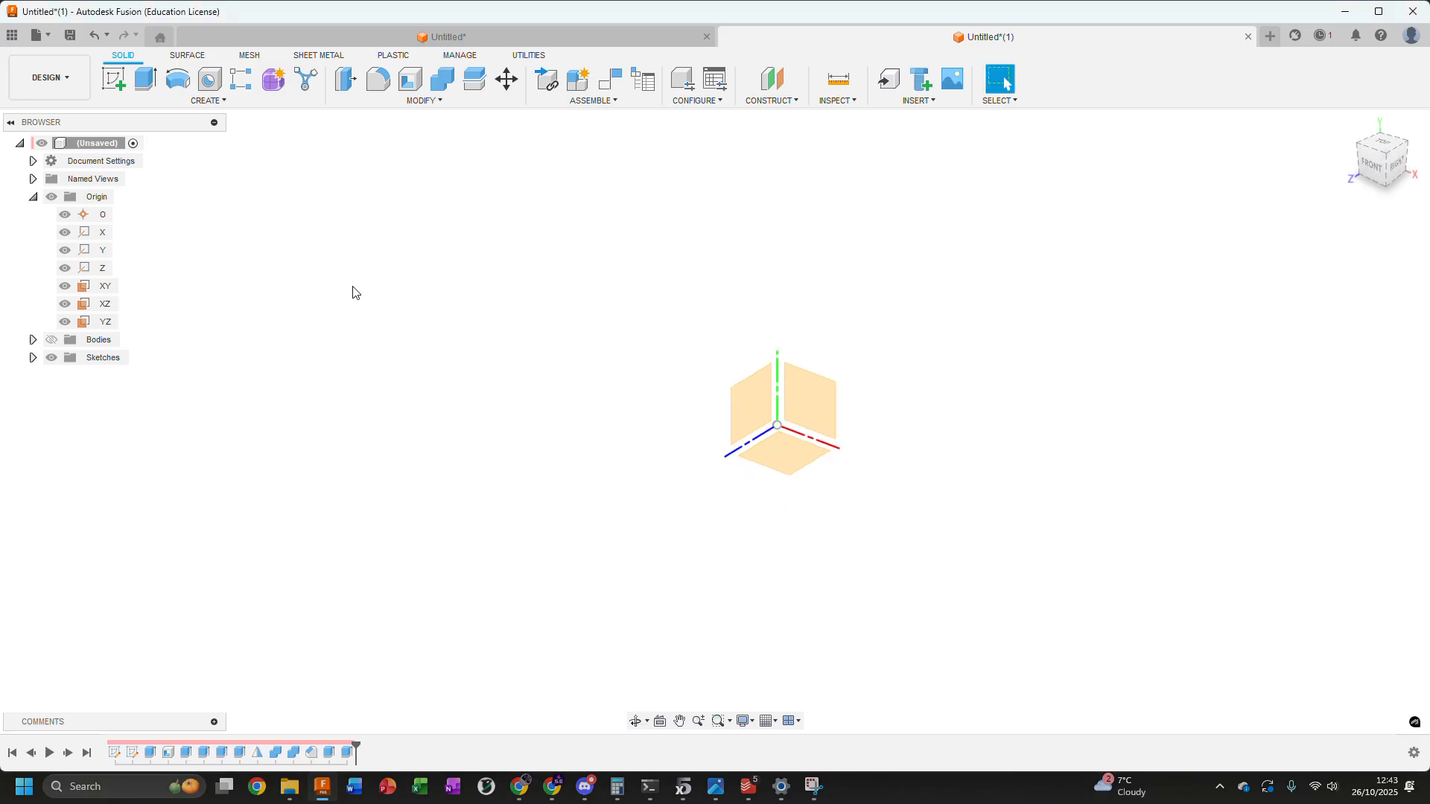
left_click(51, 340)
left_click(51, 197)
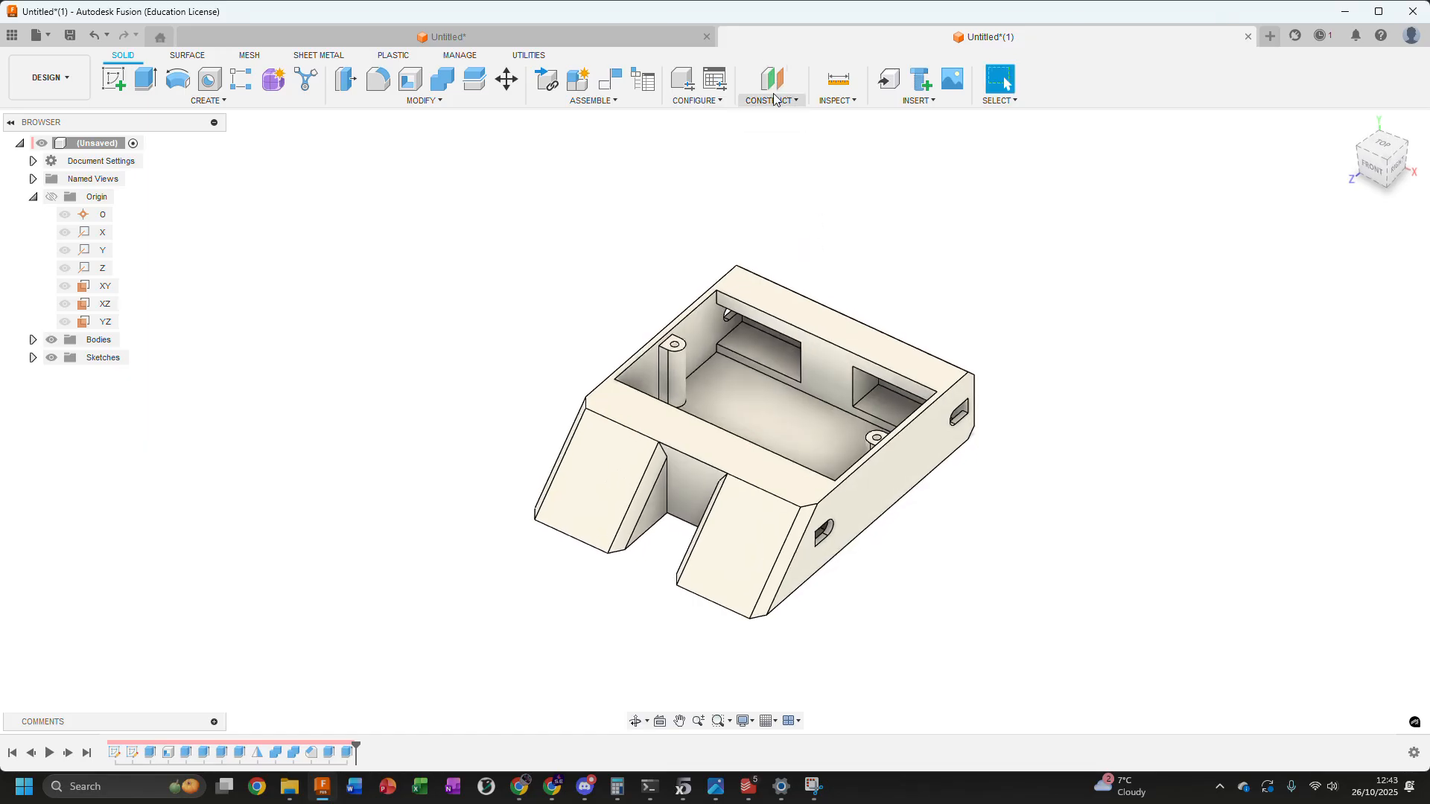
Create an Offset Plane at 0.00 mm from the enclosure's top rim face
left_click(771, 100)
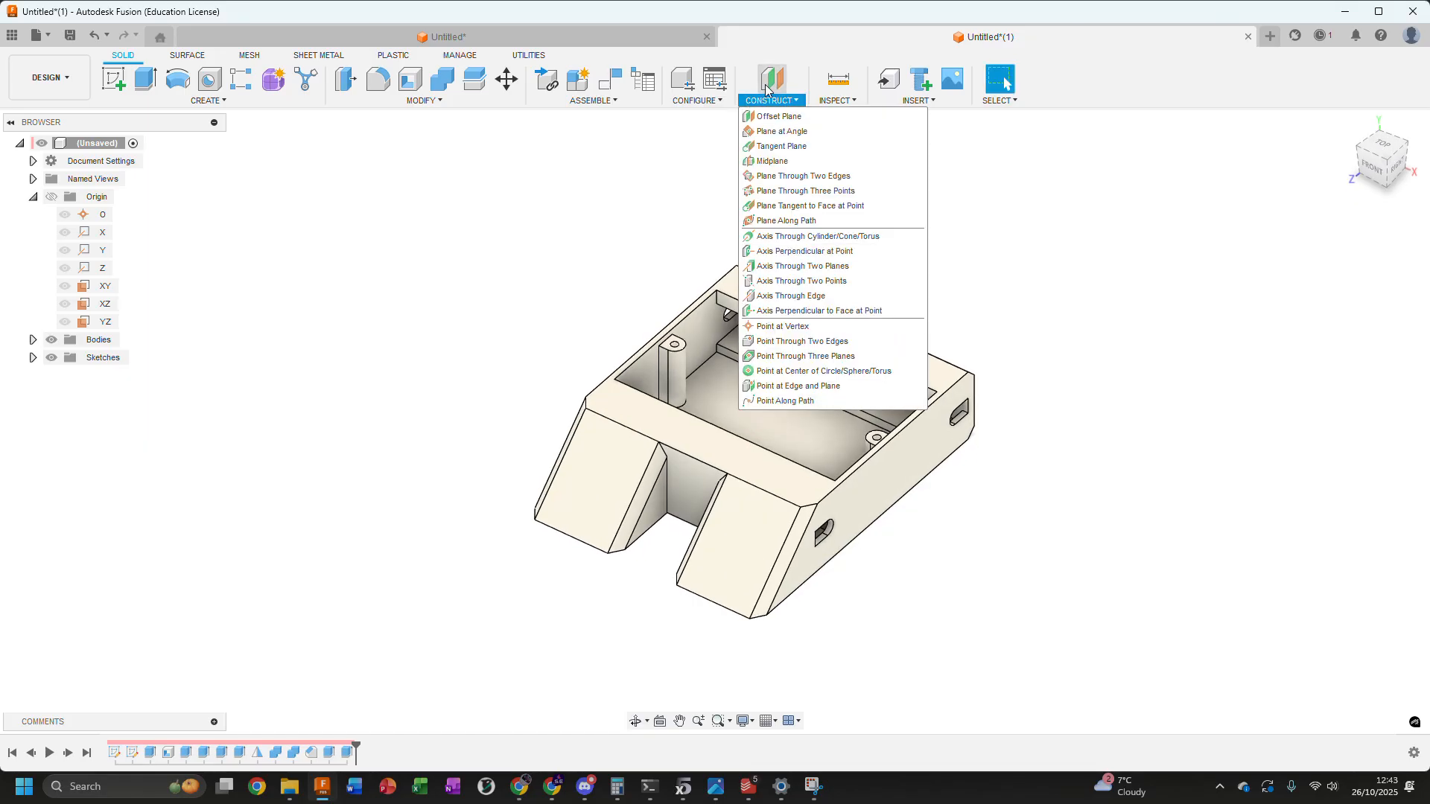
left_click(838, 101)
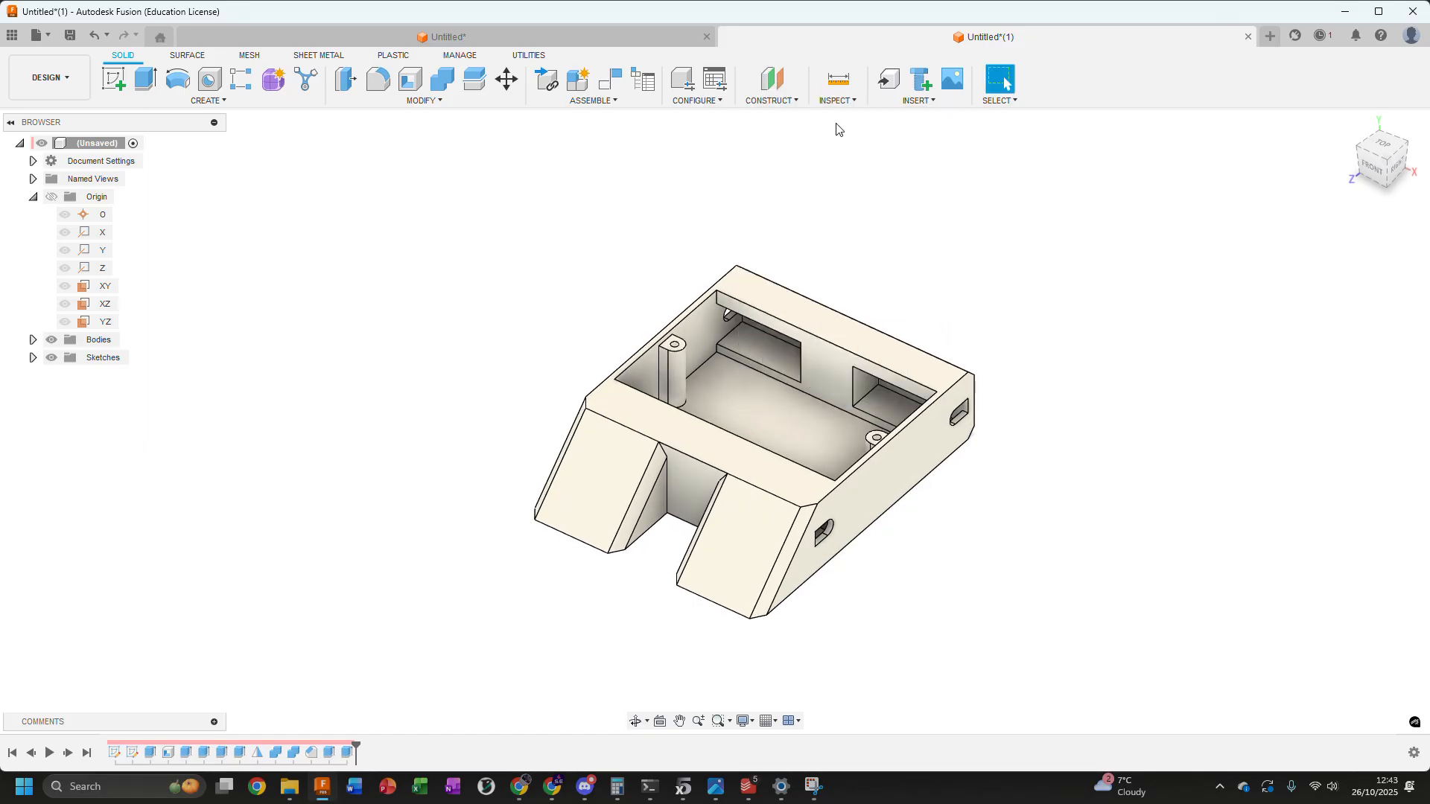
left_click(778, 81)
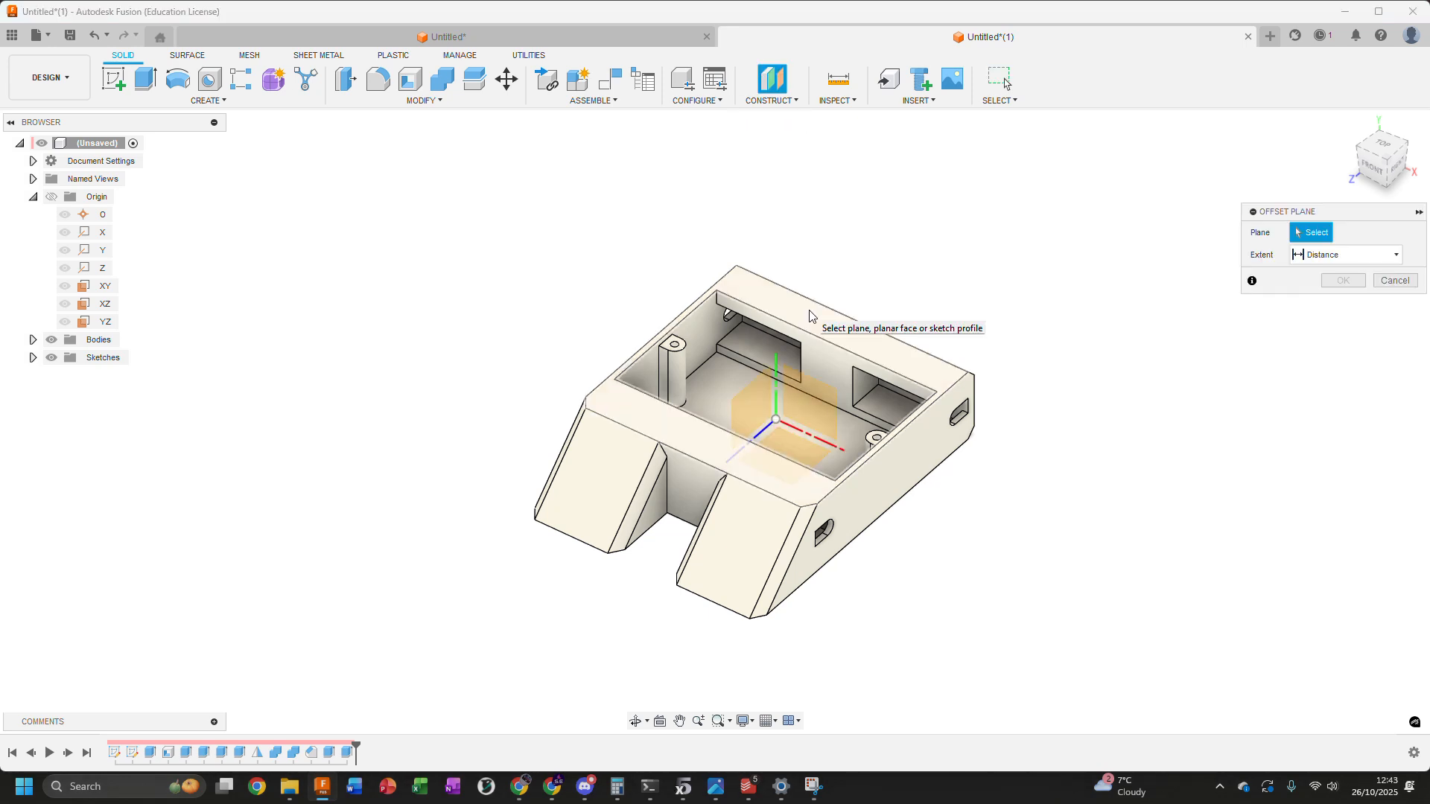
left_click(810, 317)
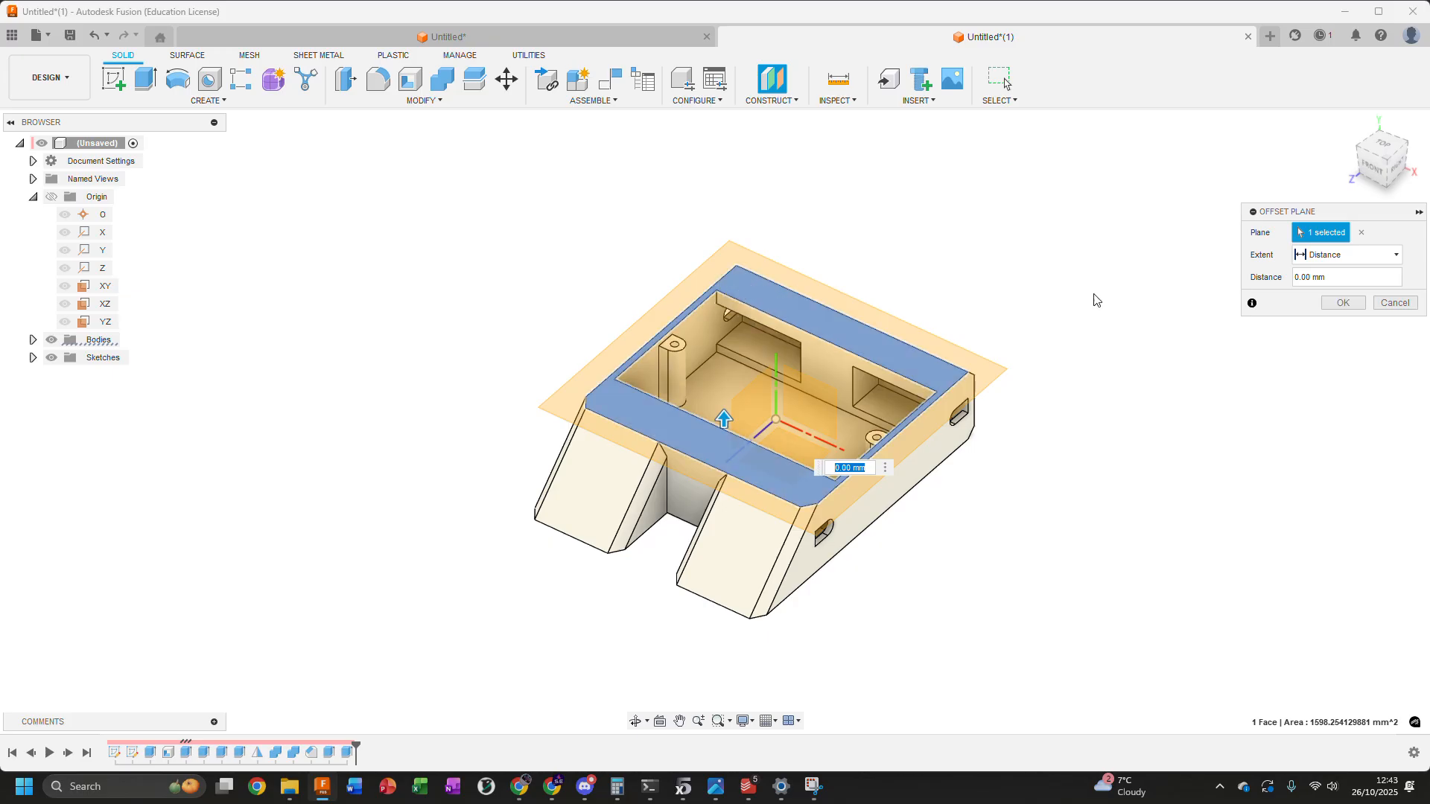
left_click(1344, 304)
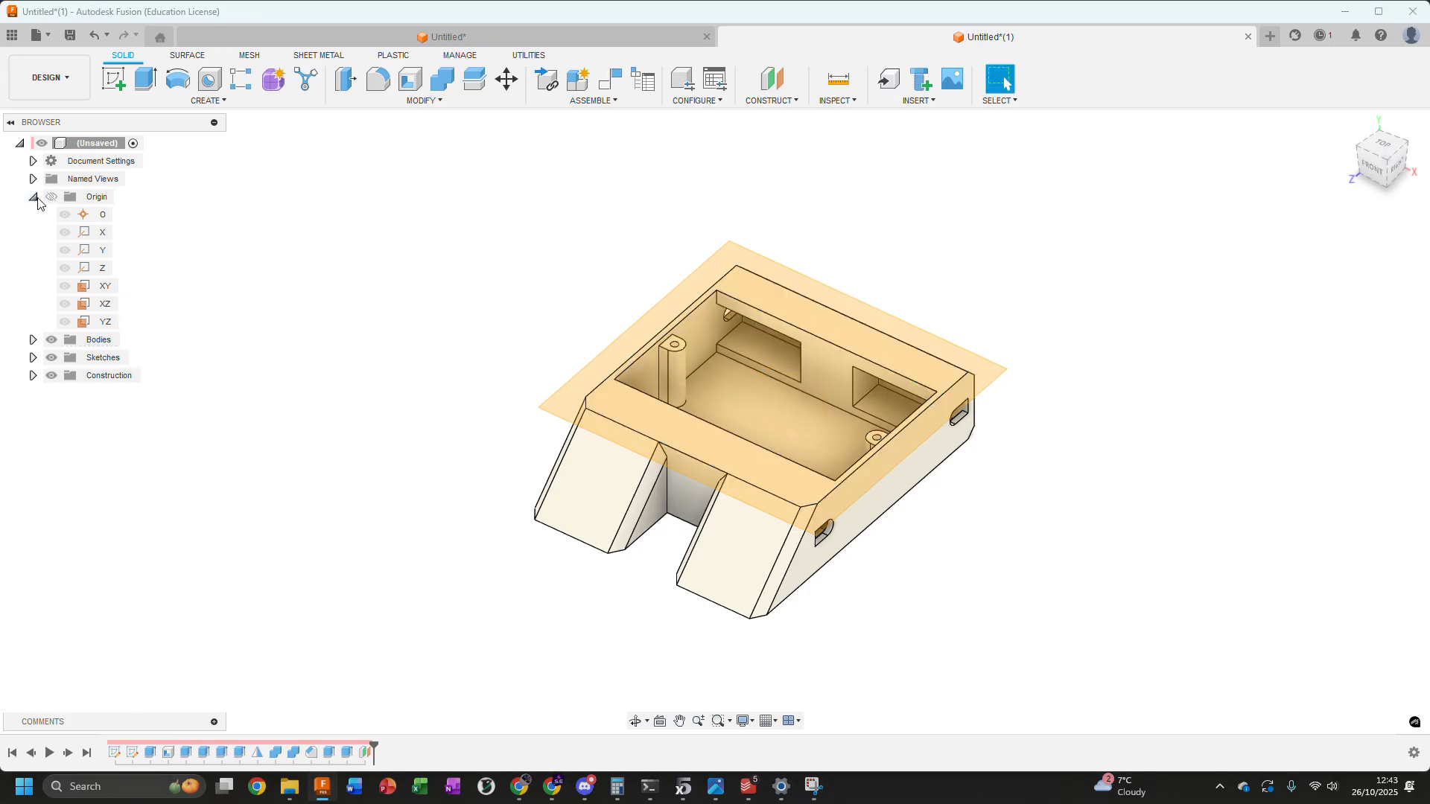
left_click(32, 197)
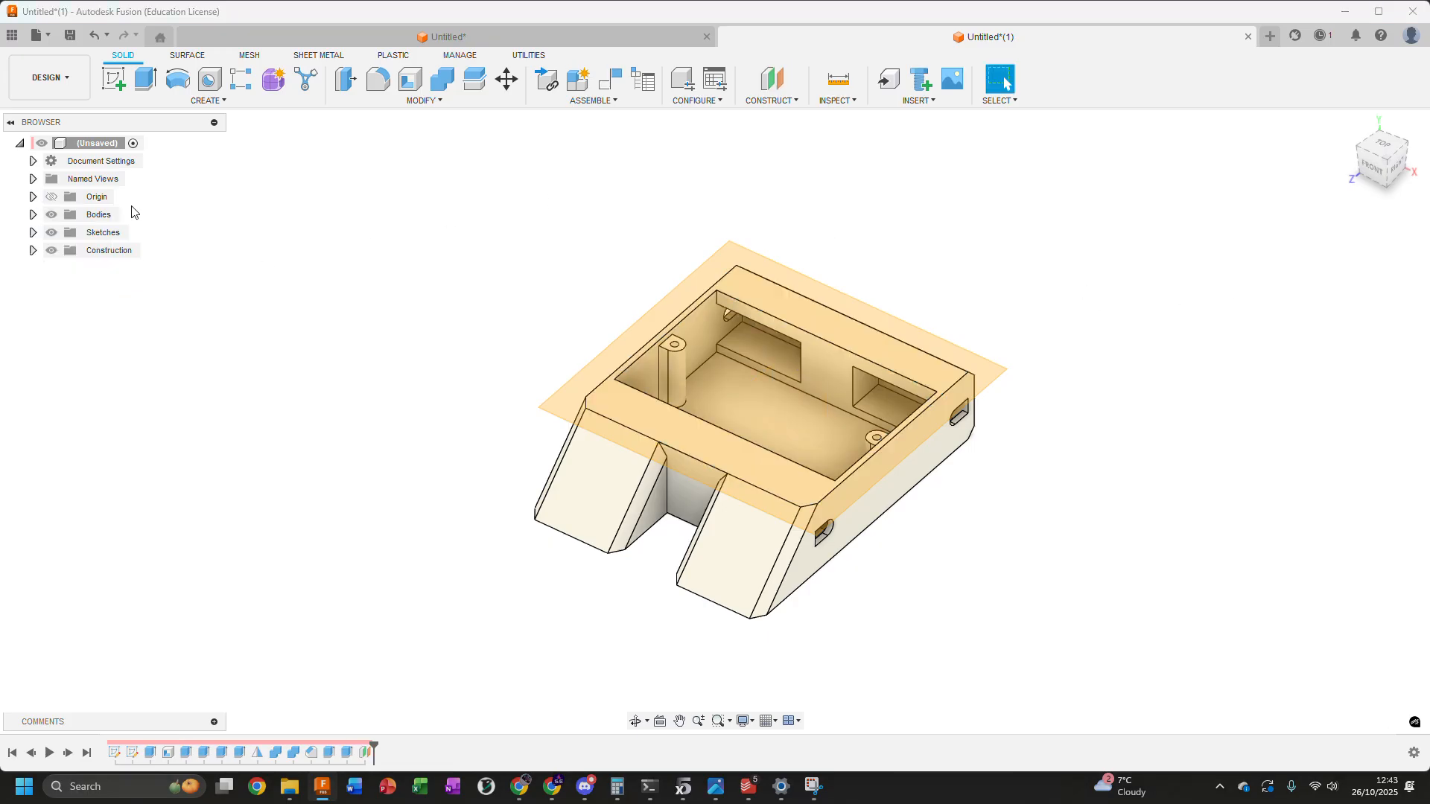
Start a sketch on the construction plane at the rim and select the pocket opening's four edges for Project
left_click(113, 85)
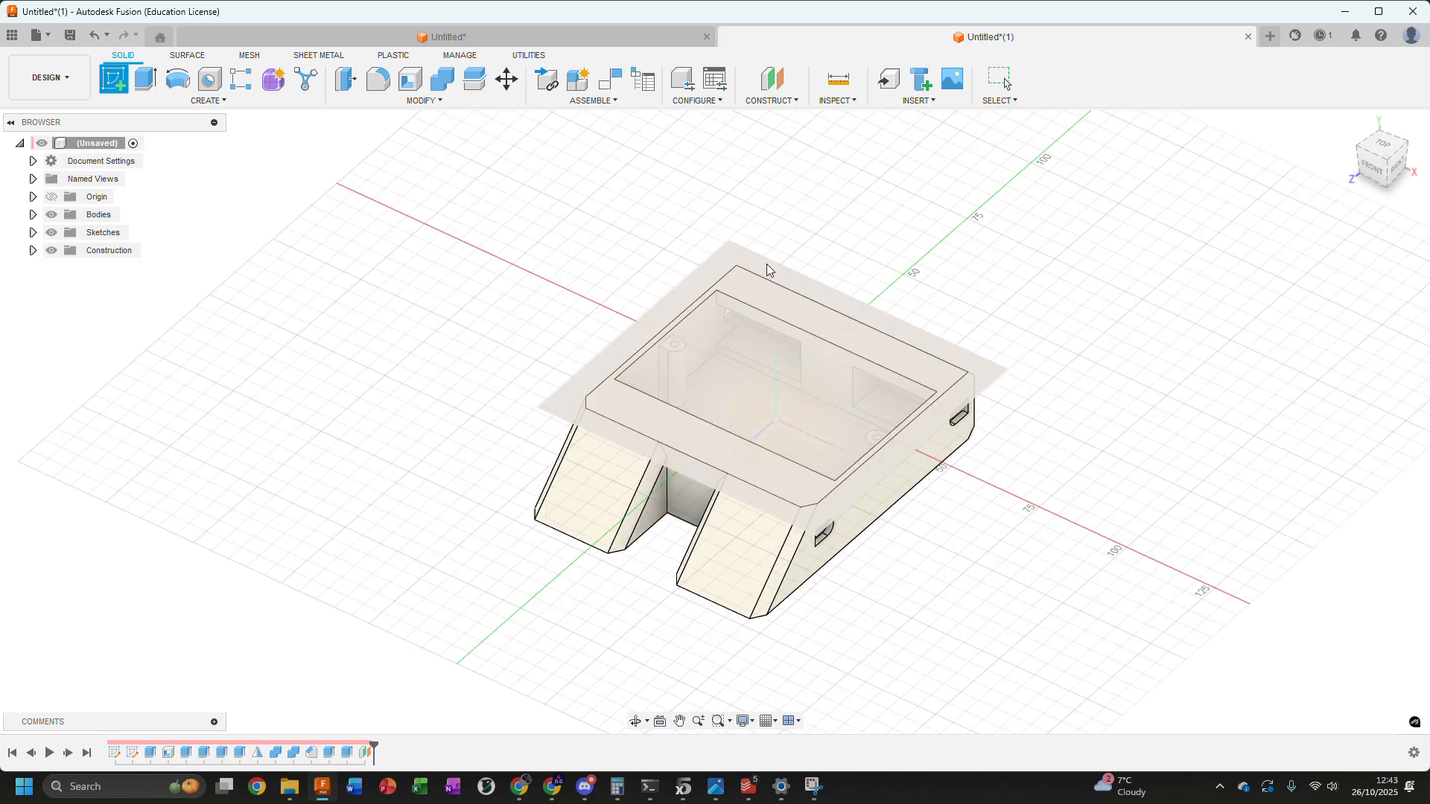
left_click(775, 273)
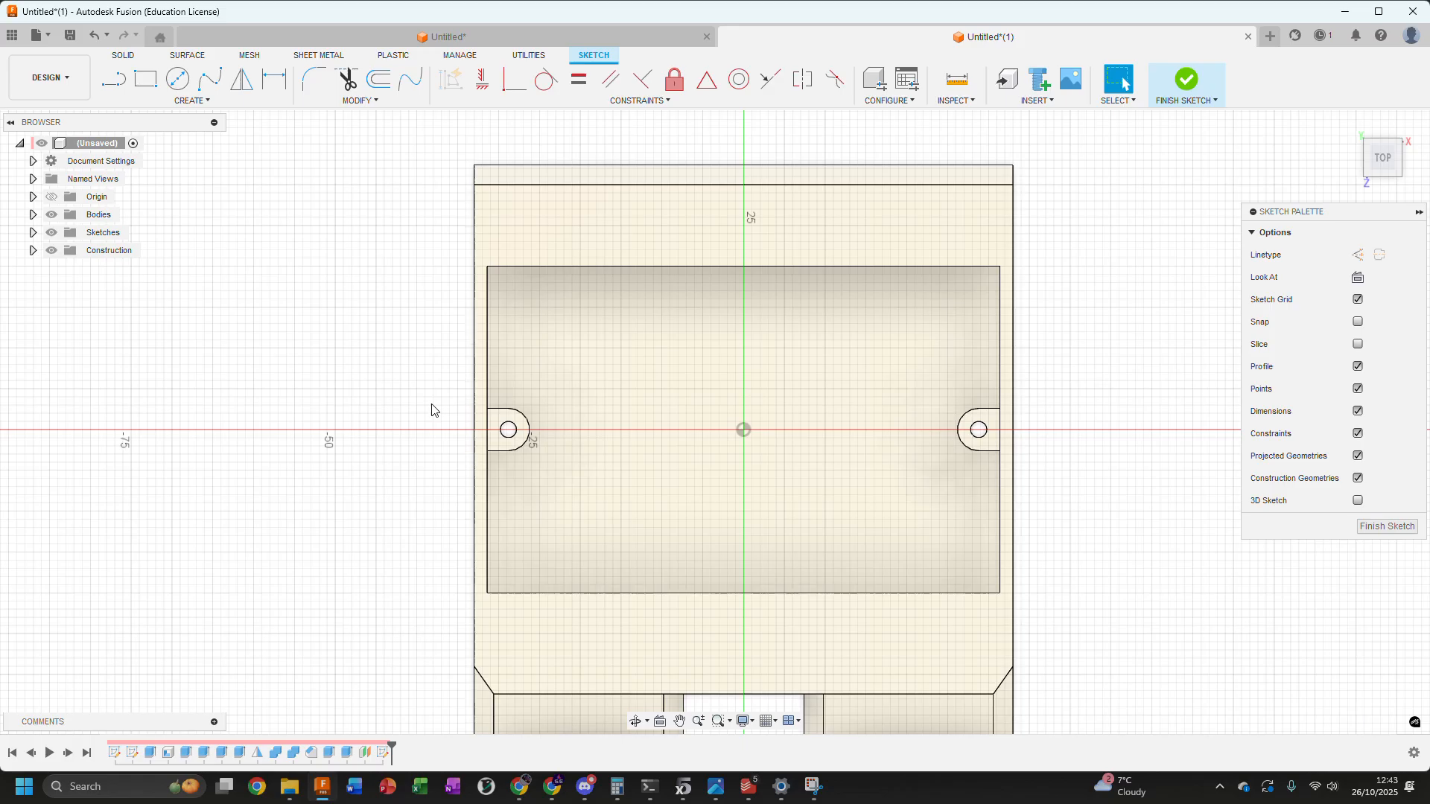
key("s")
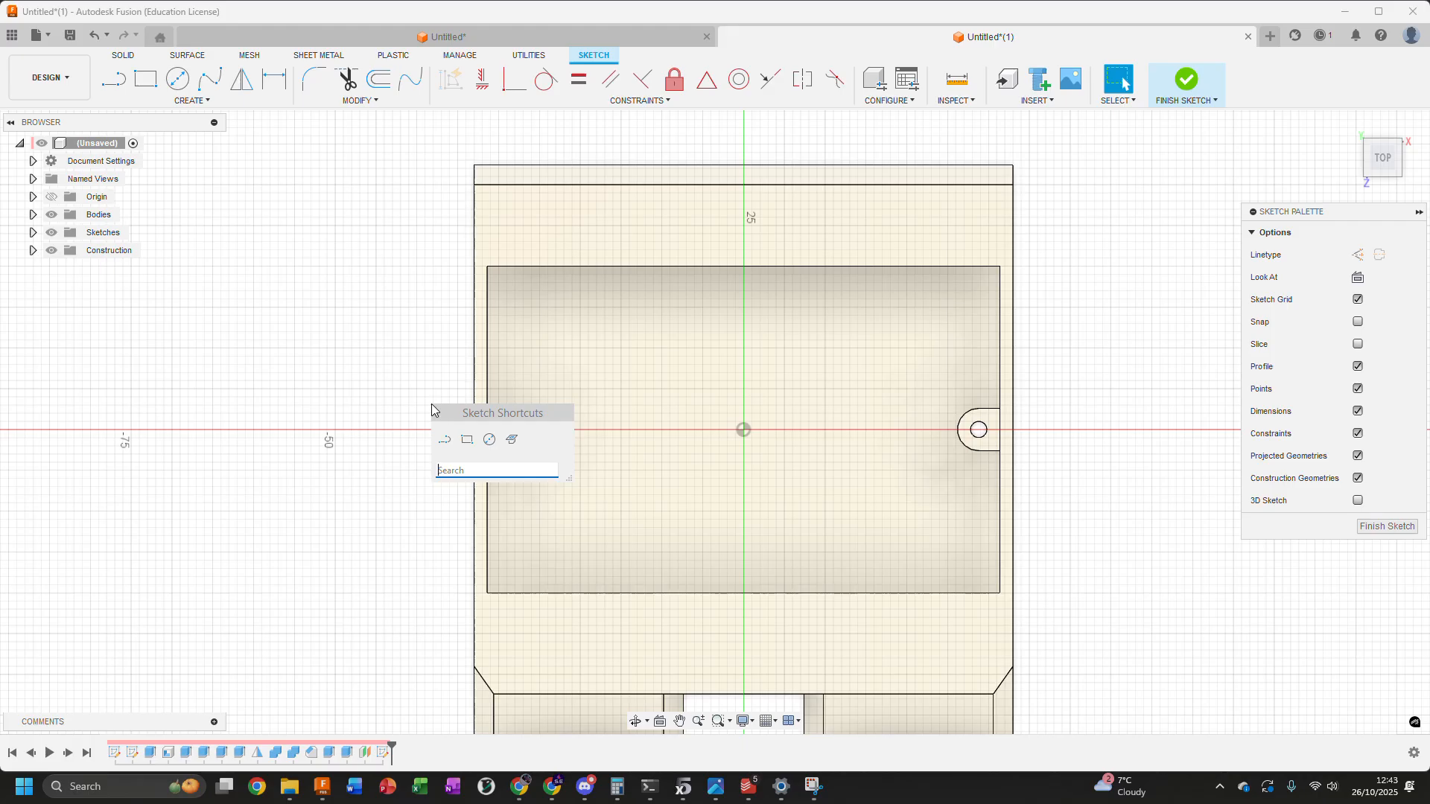
type("proje")
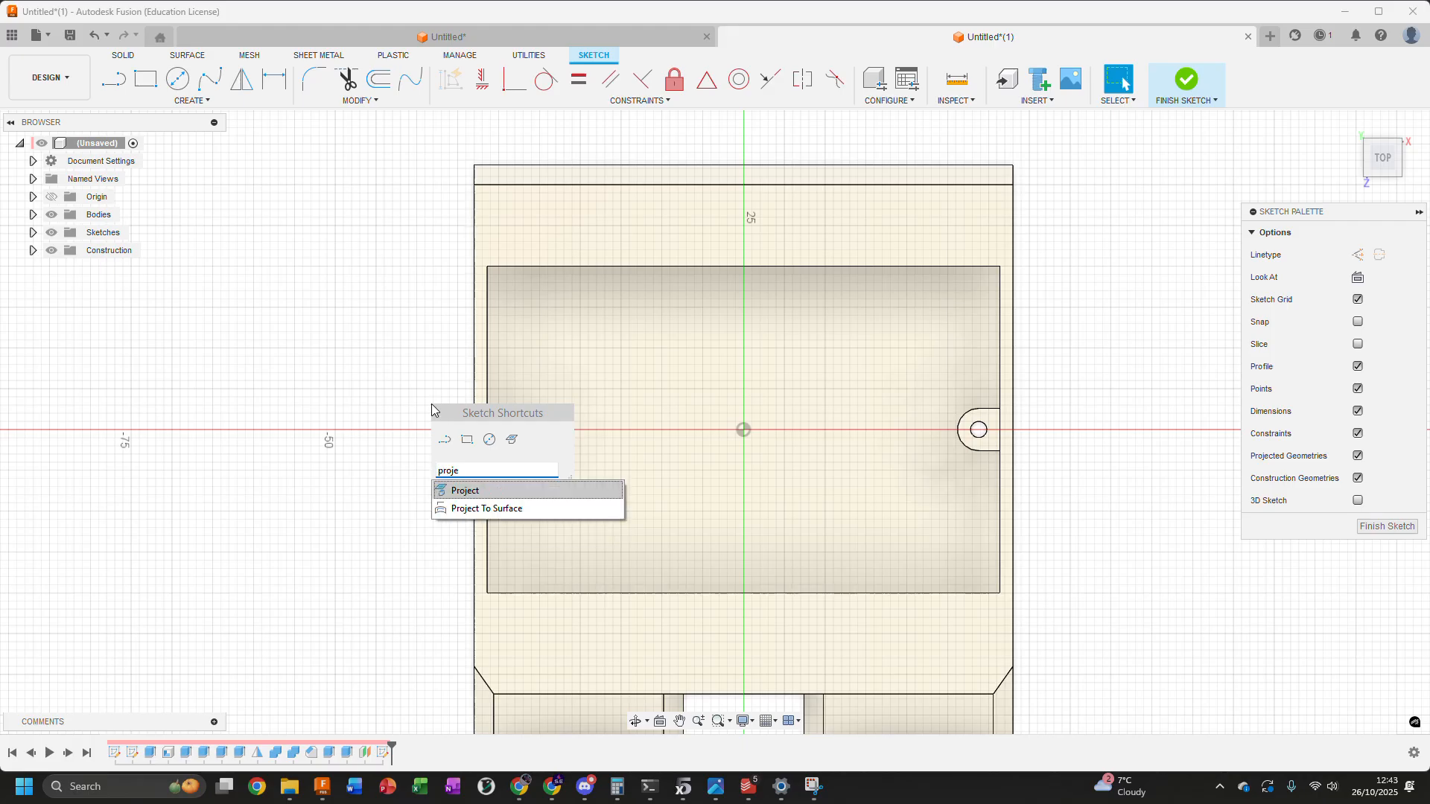
key("Return")
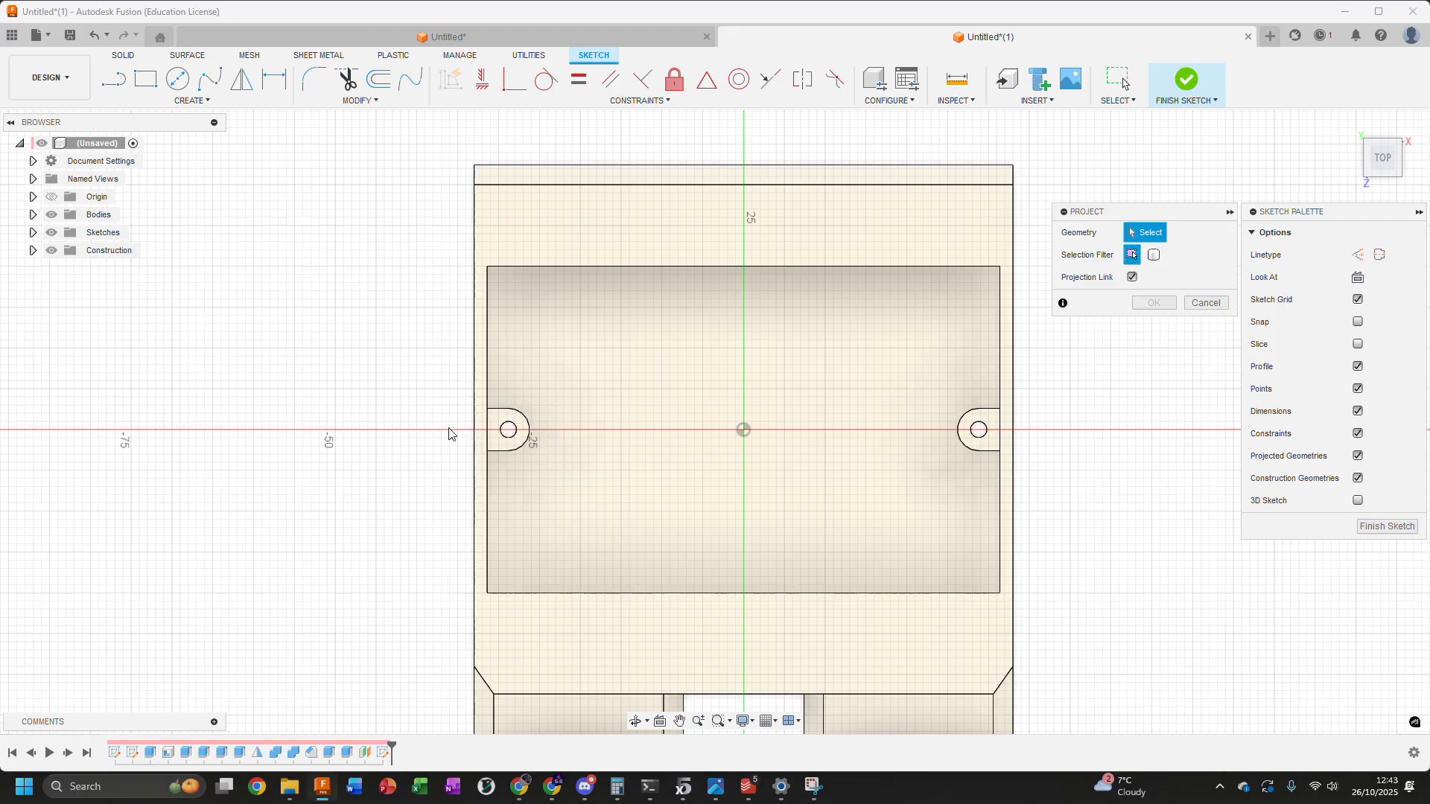
left_click(521, 267)
left_click(488, 283)
left_click(996, 312)
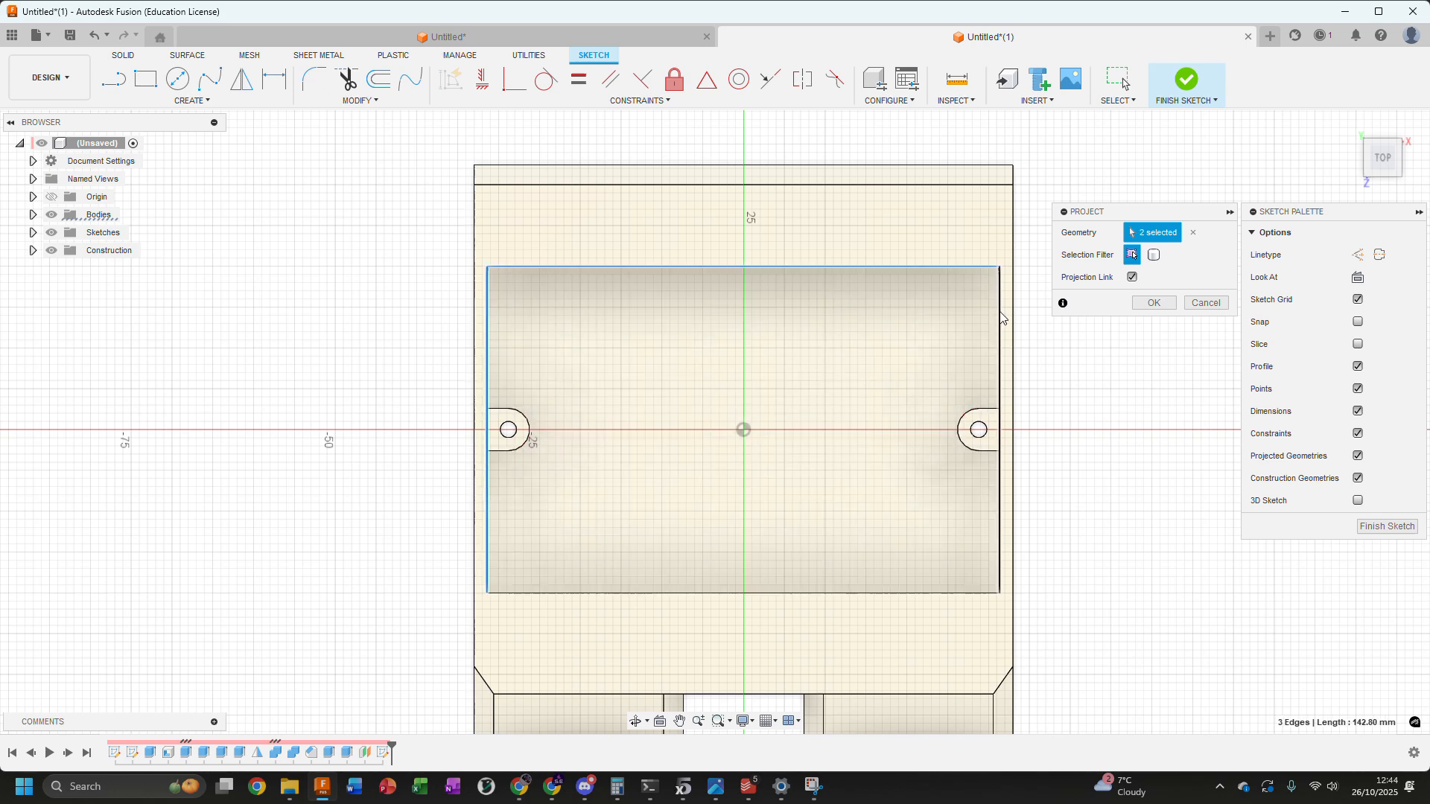
left_click(959, 594)
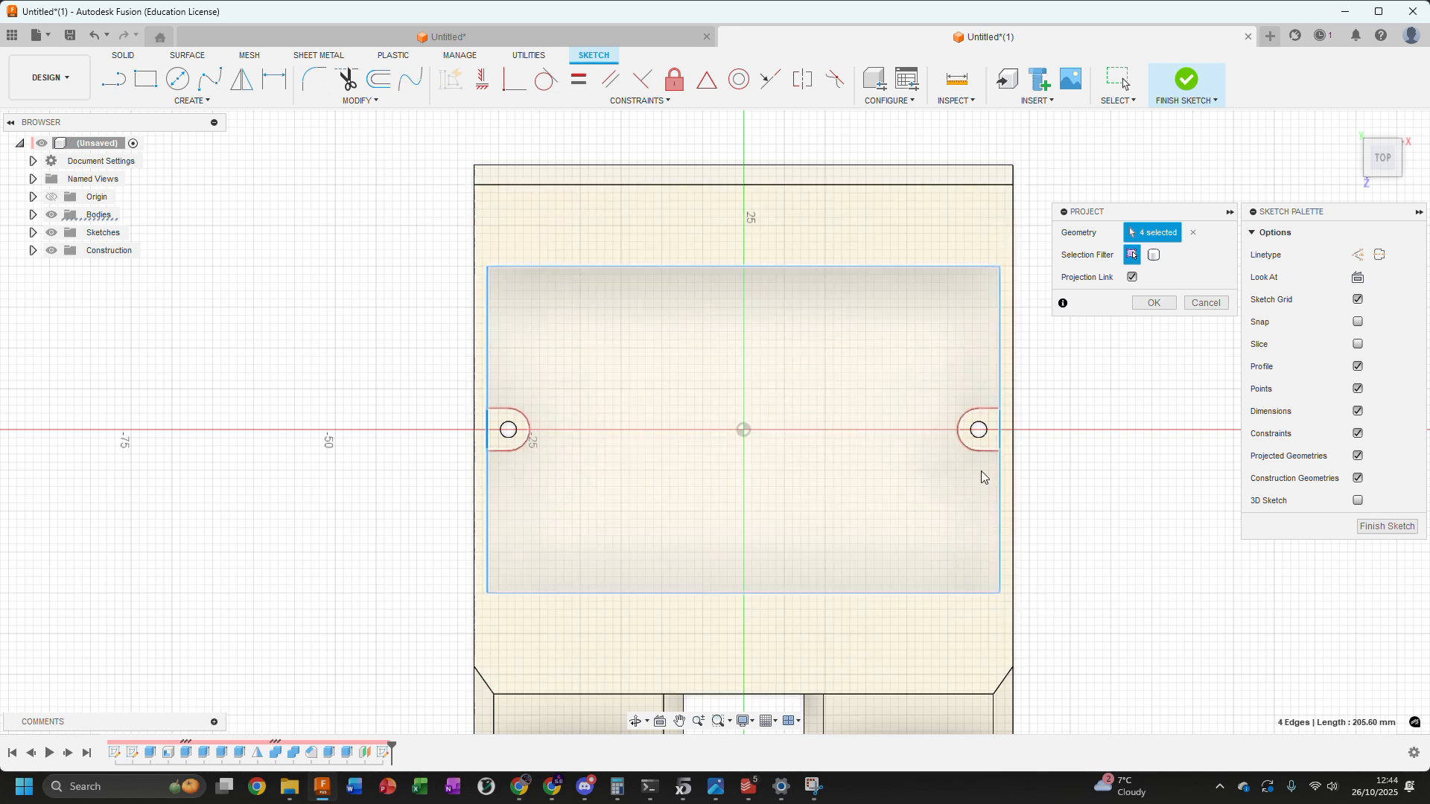
Add both post hole circles to the Project selection and complete the projection
left_click(972, 435)
left_click(508, 436)
left_click(1156, 305)
Extrude the projected pocket profile, excluding the hole circles, with the extent To Object at the post's top face
left_click(931, 341)
scroll(1080, 446, "down", 3)
middle_click_drag(1099, 432, 910, 394, "shift")
scroll(662, 387, "up", 5)
middle_click_drag(662, 392, 397, 346)
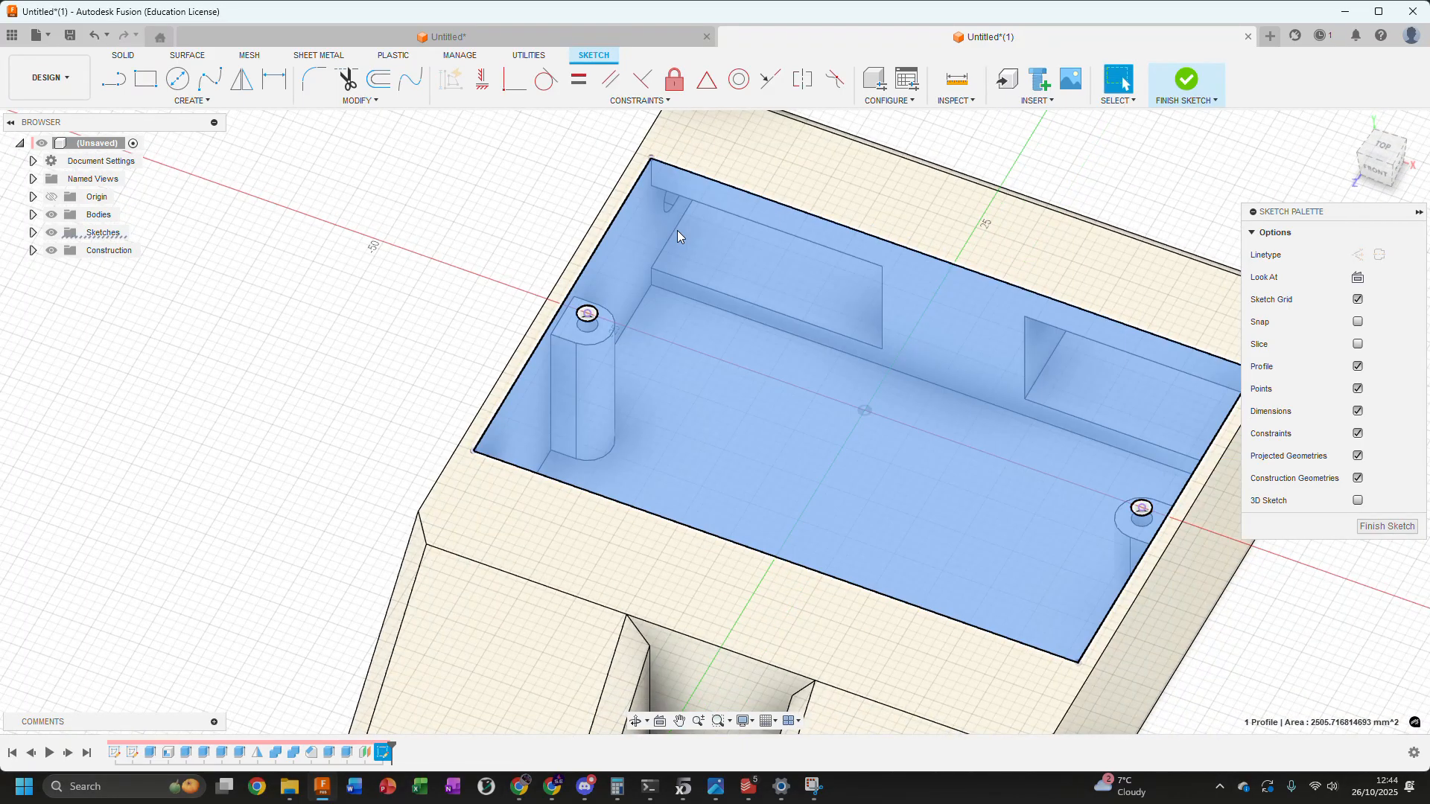
key("e")
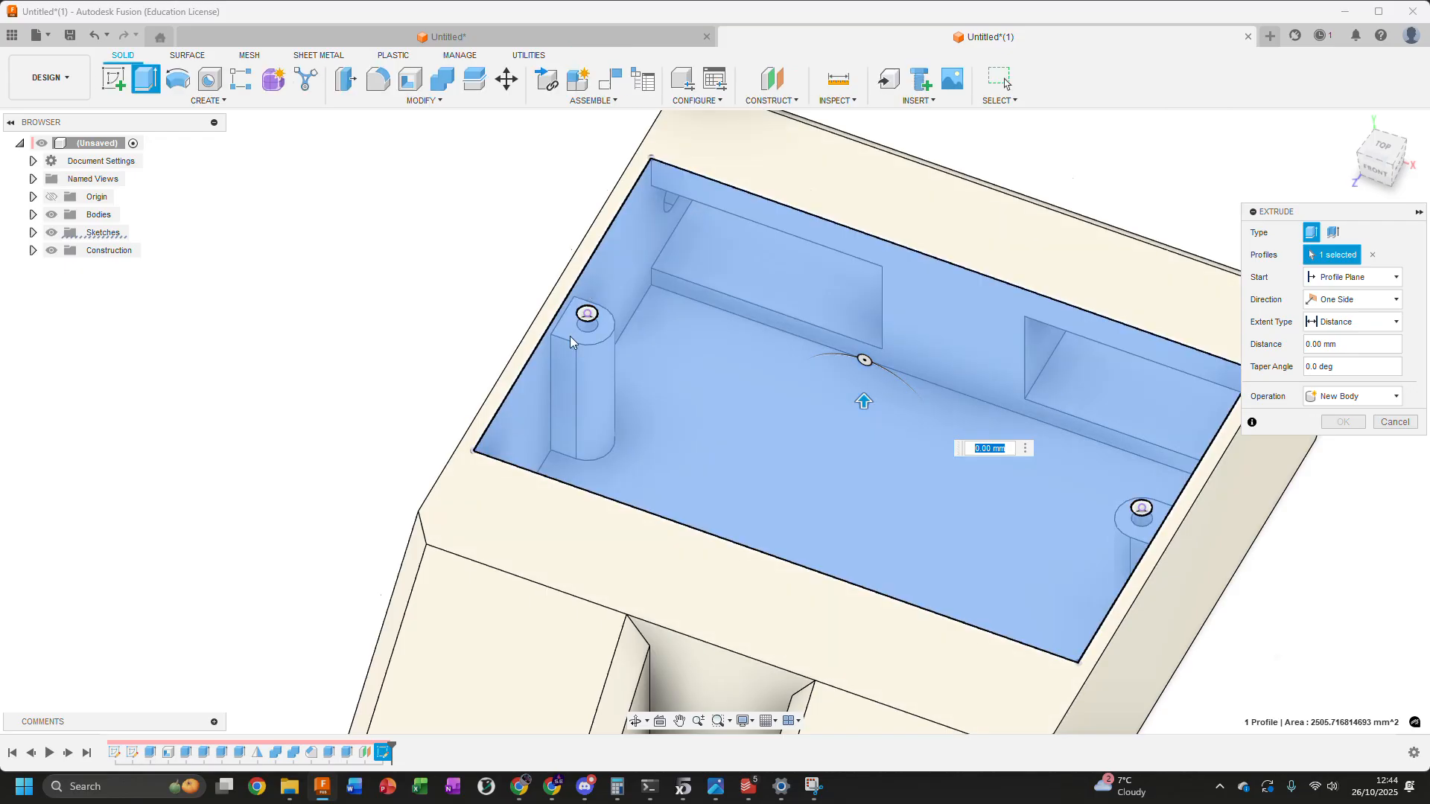
scroll(569, 330, "up", 3)
left_click(1397, 321)
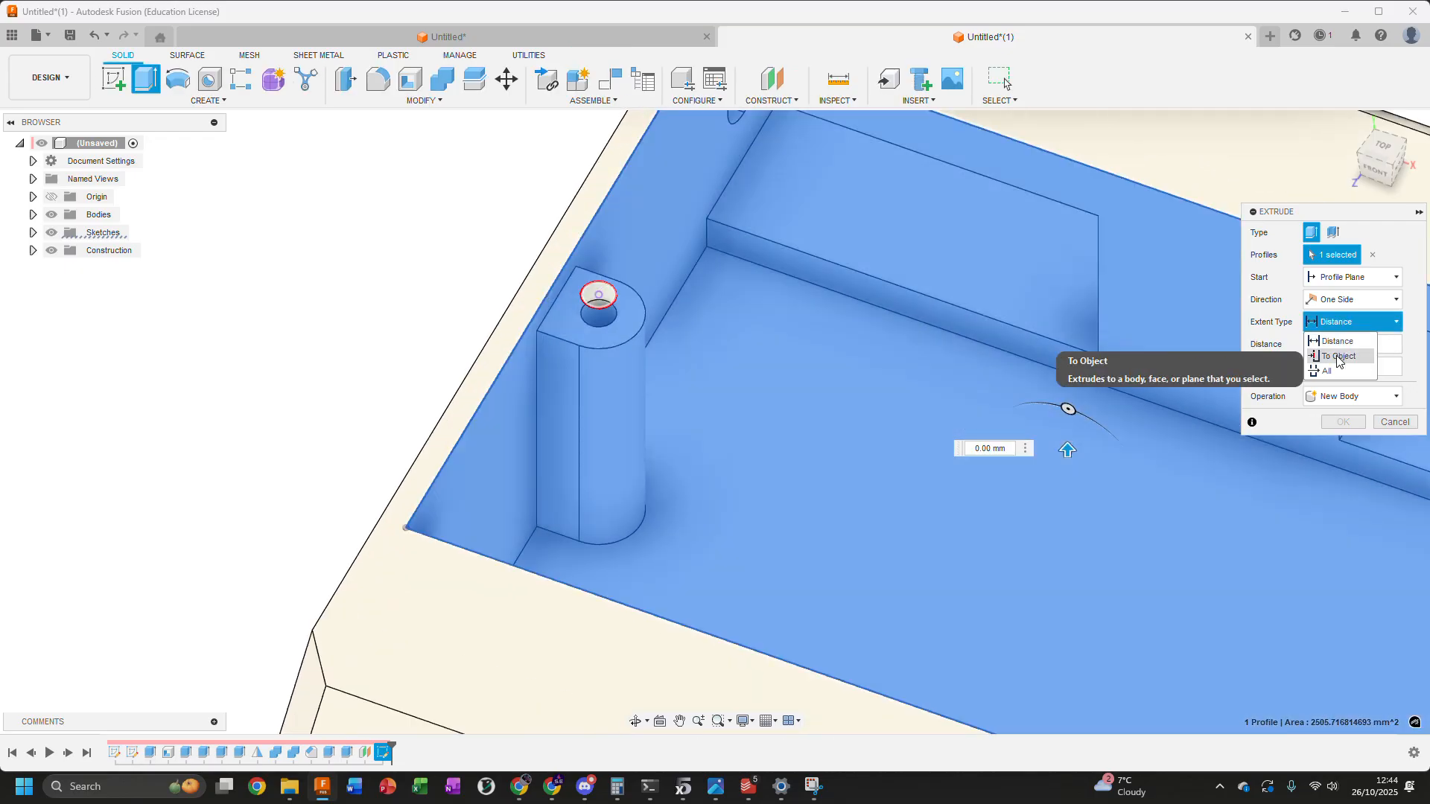
left_click(1337, 365)
left_click(585, 342)
scroll(595, 341, "down", 5)
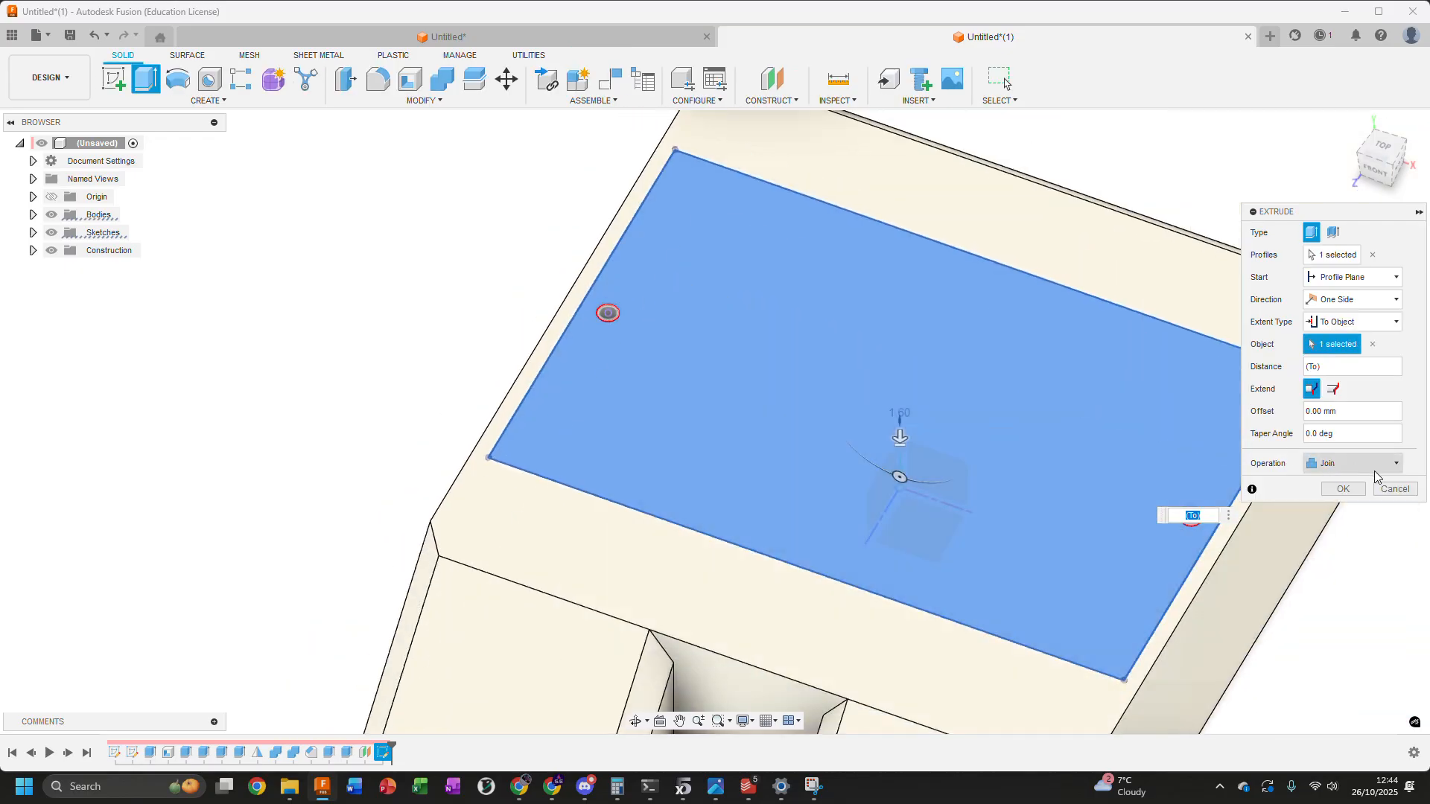
Set the extrusion's operation to New Body and complete the lid plate
left_click(1373, 466)
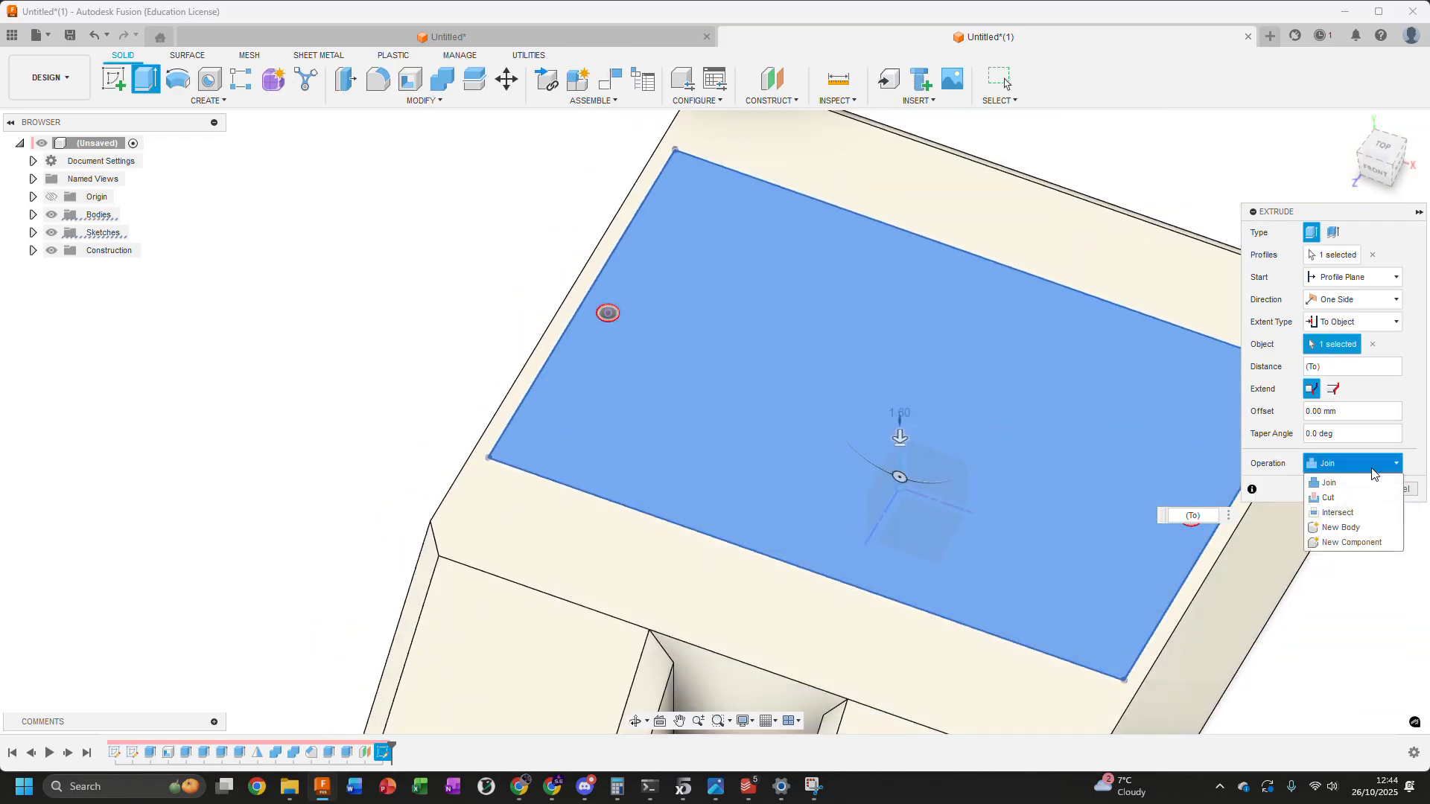
left_click(1340, 527)
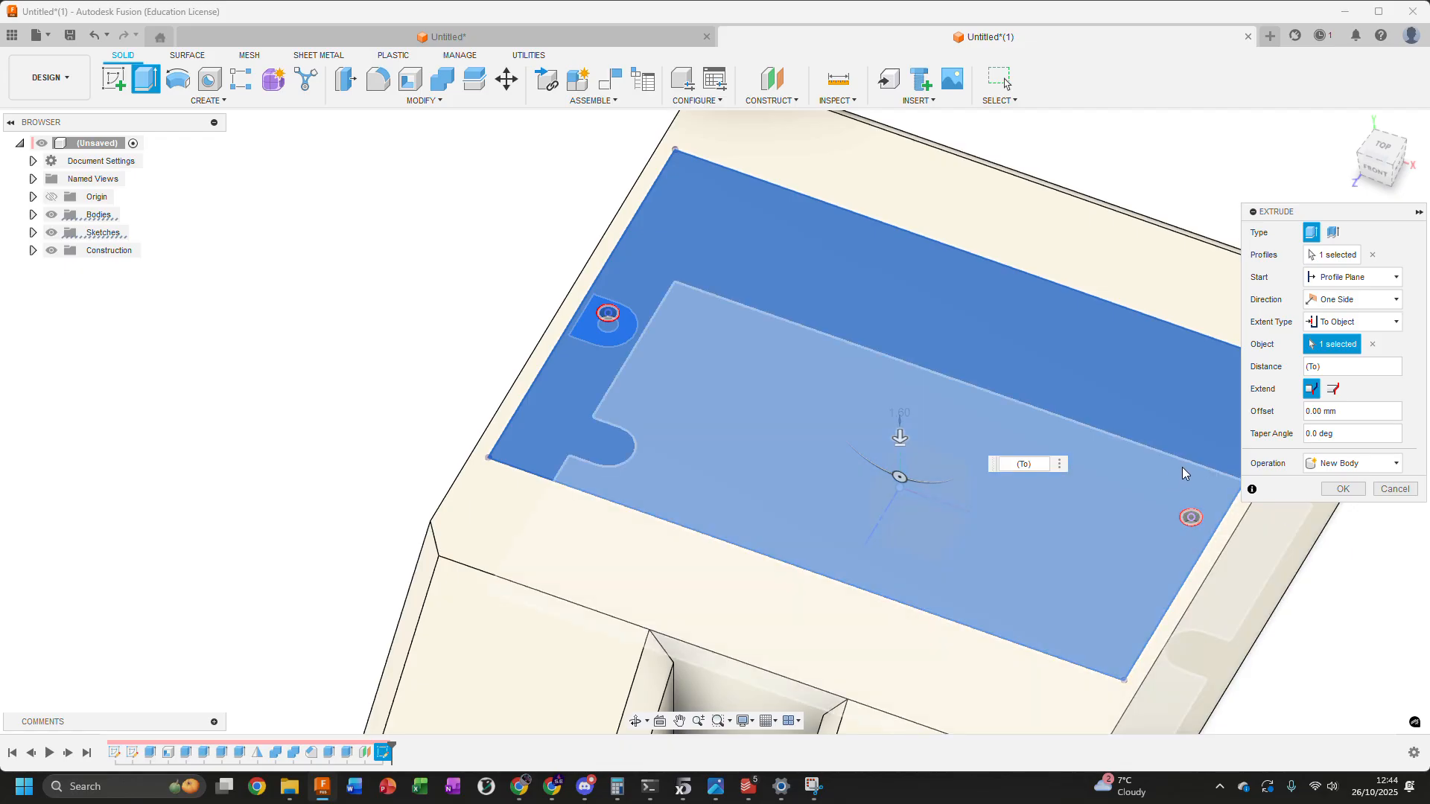
left_click(1342, 489)
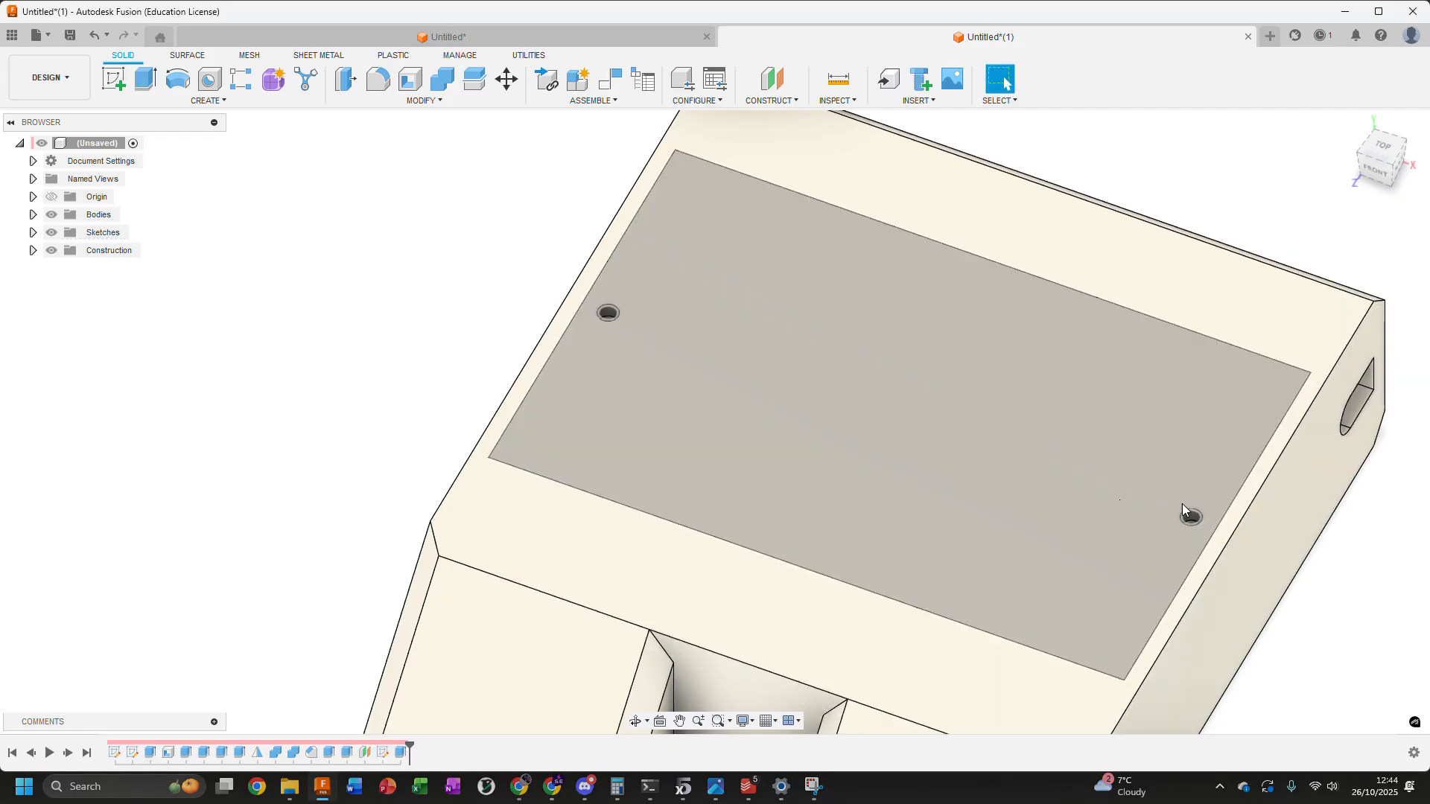
Apply the Paint - Enamel Glossy (Black) appearance to the lid body
scroll(444, 432, "down", 4)
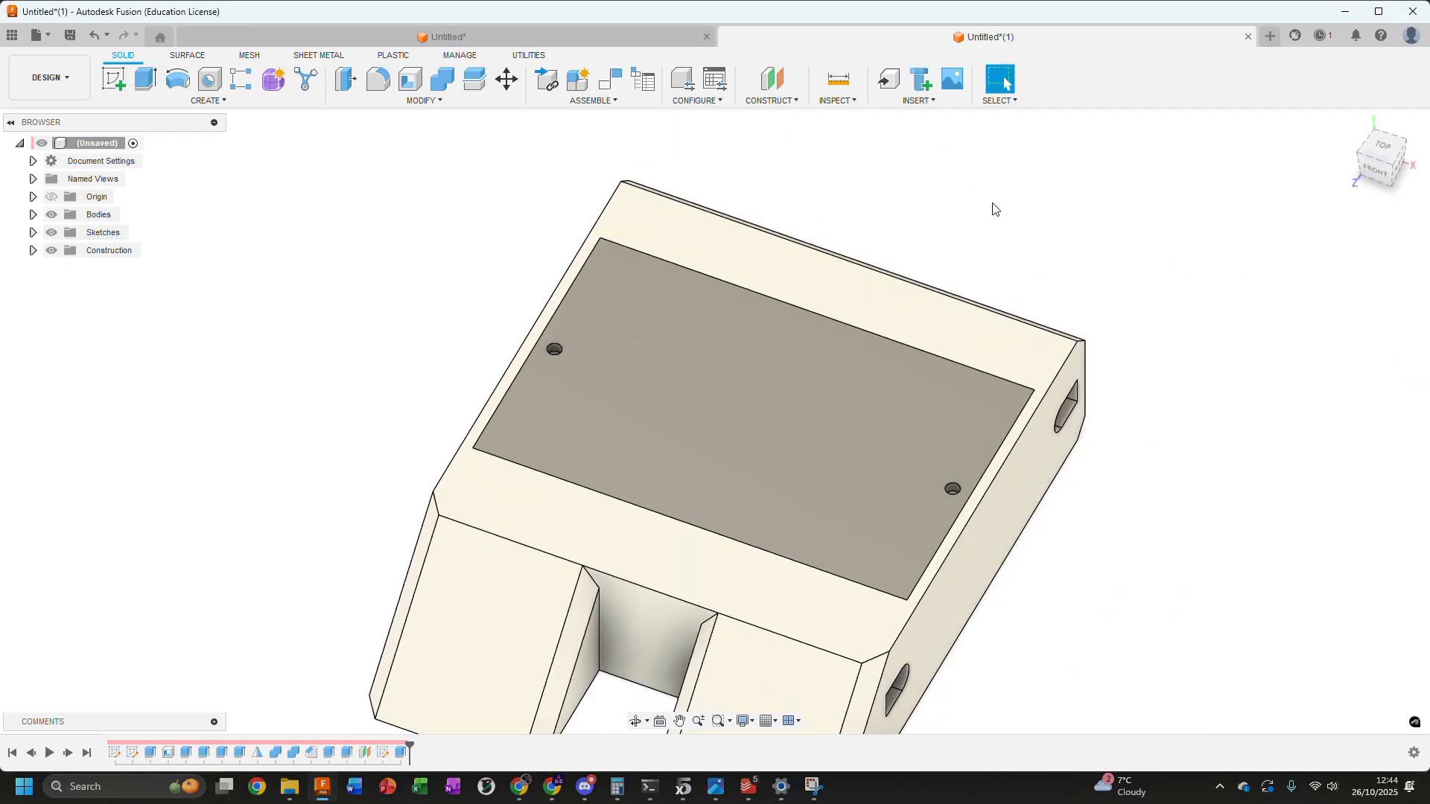
key("a")
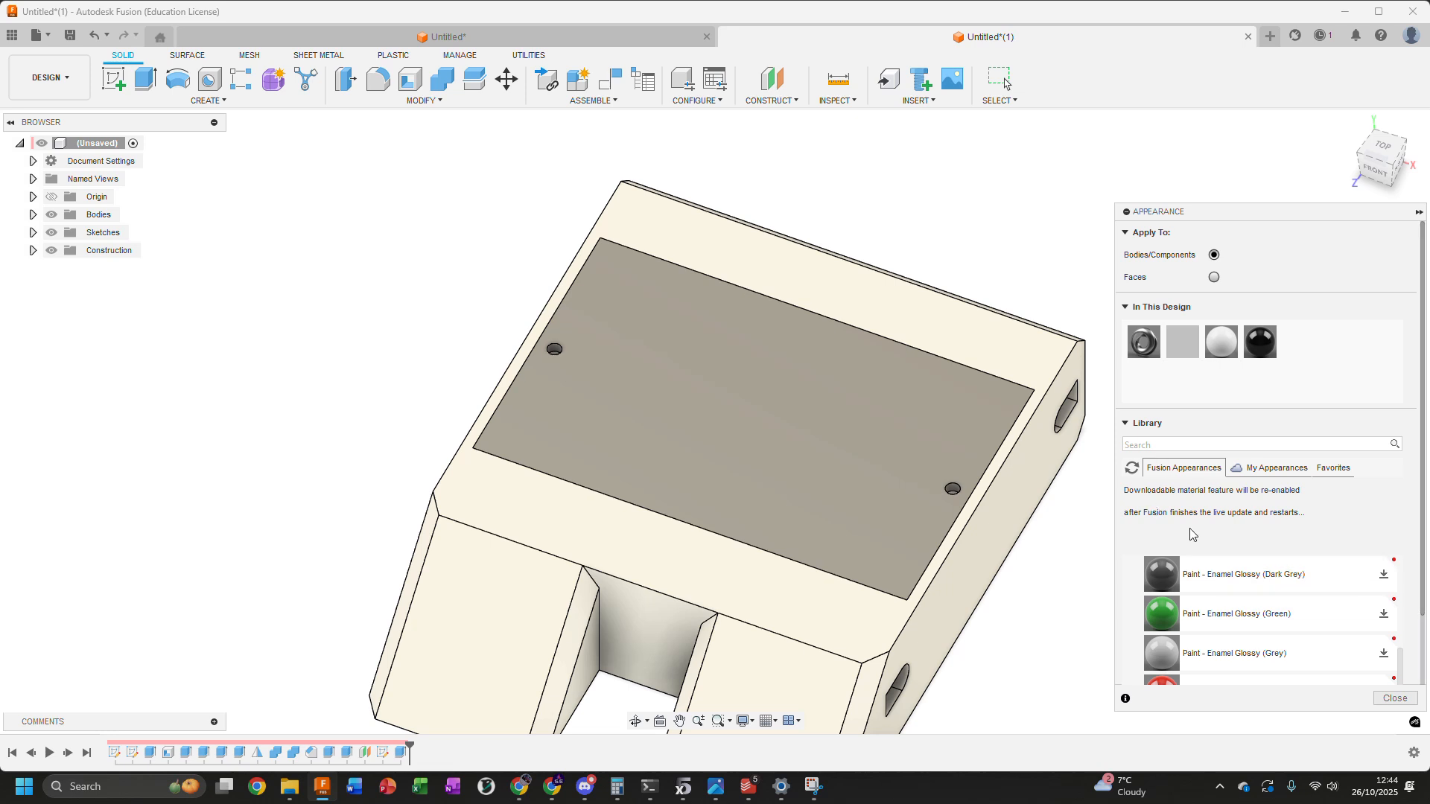
scroll(1169, 600, "up", 2)
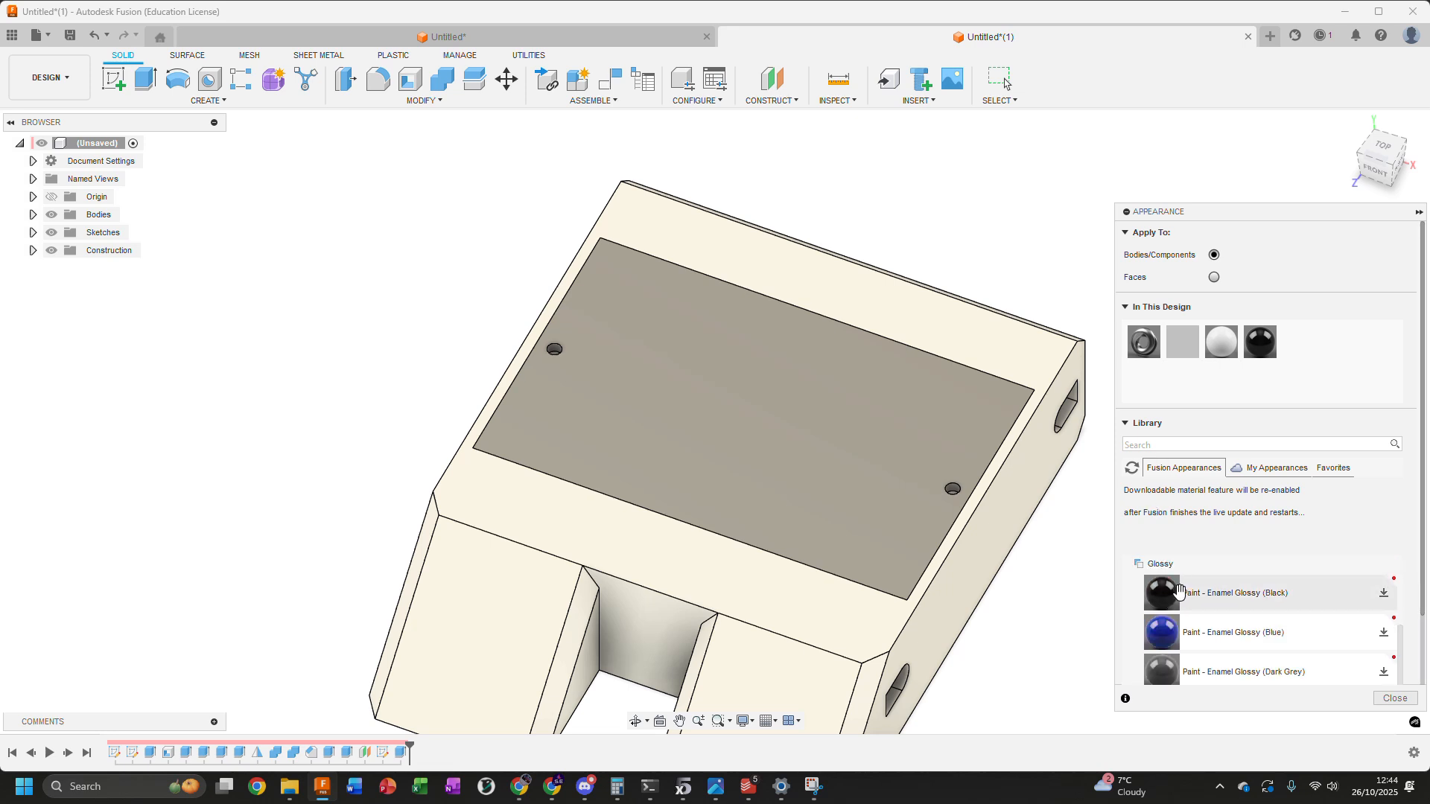
left_click_drag(1163, 596, 824, 462)
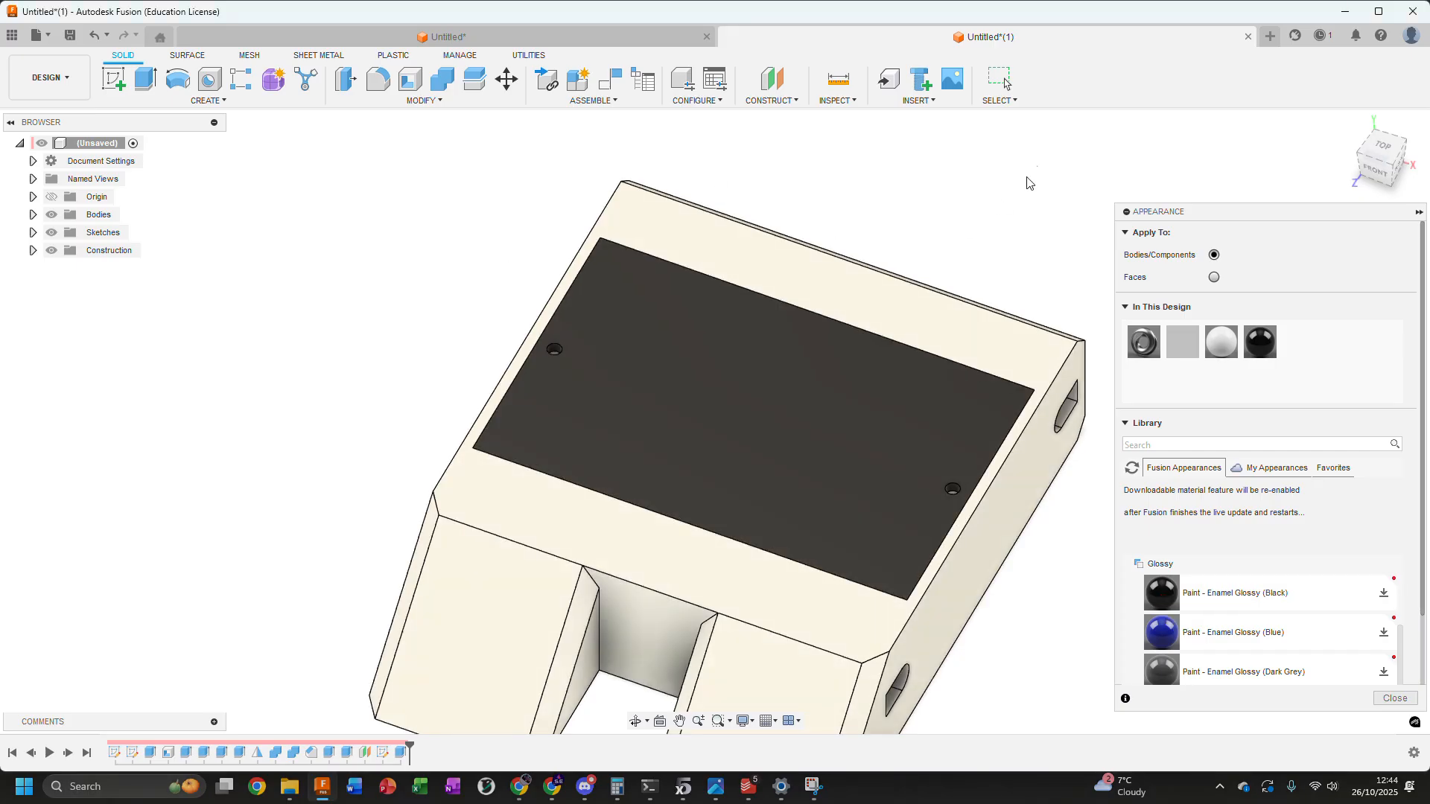
key("Escape")
scroll(1158, 460, "down", 2)
scroll(1158, 460, "down", 1)
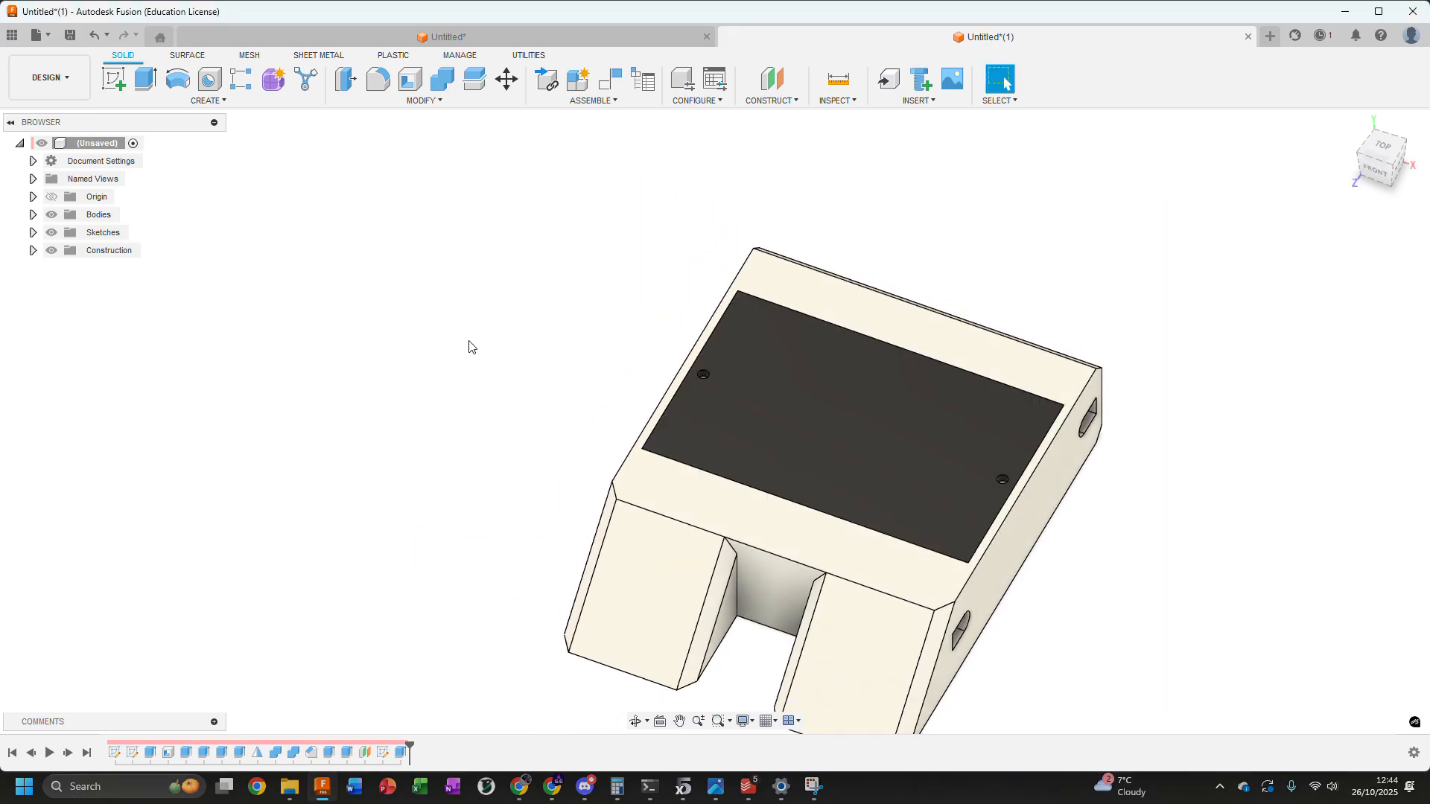
Examine from the top view how the lid's edges meet the enclosure's pocket opening
scroll(645, 406, "up", 3)
left_click(1387, 149)
scroll(447, 287, "down", 2)
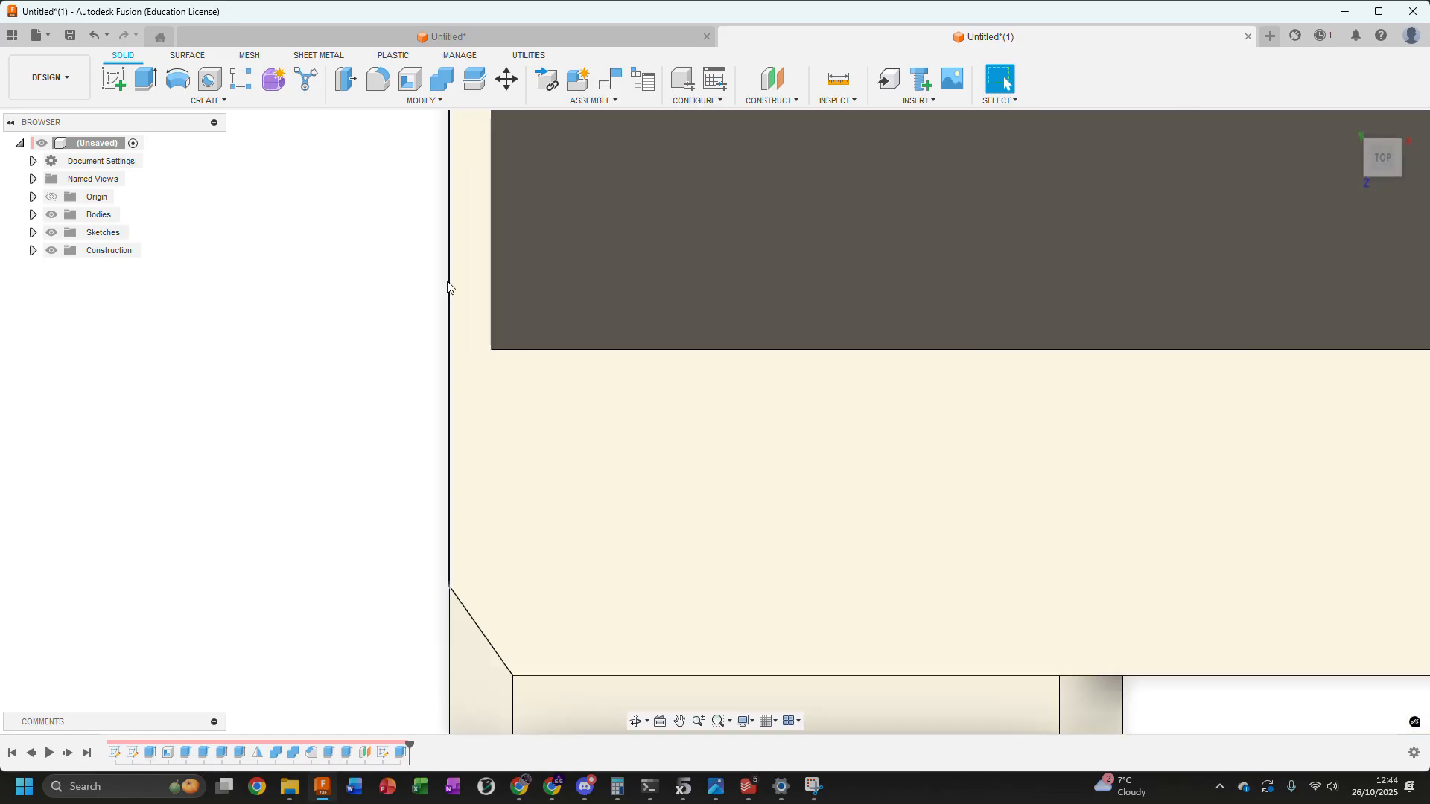
scroll(467, 558, "down", 3)
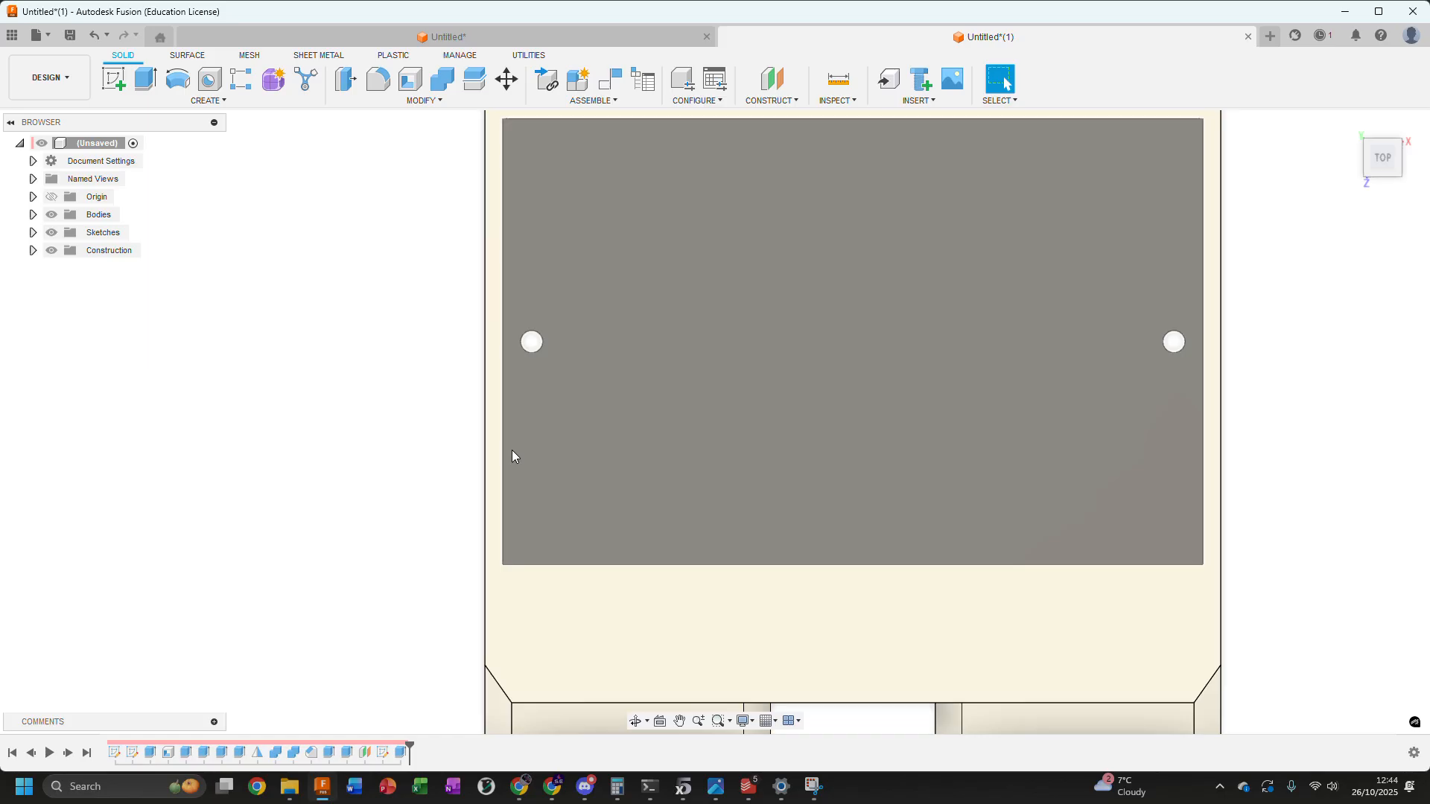
scroll(283, 475, "down", 3)
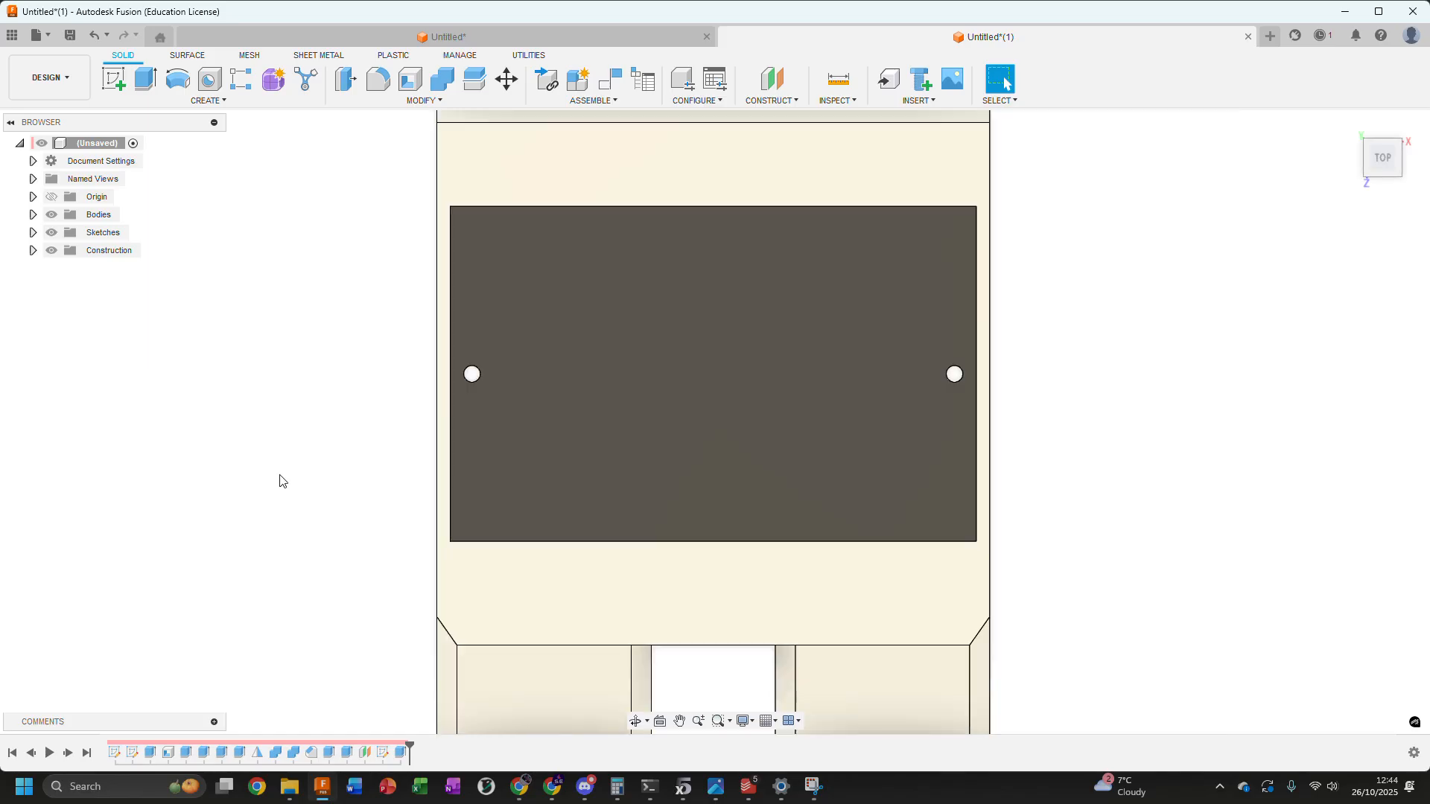
scroll(449, 496, "up", 8)
scroll(453, 581, "down", 5)
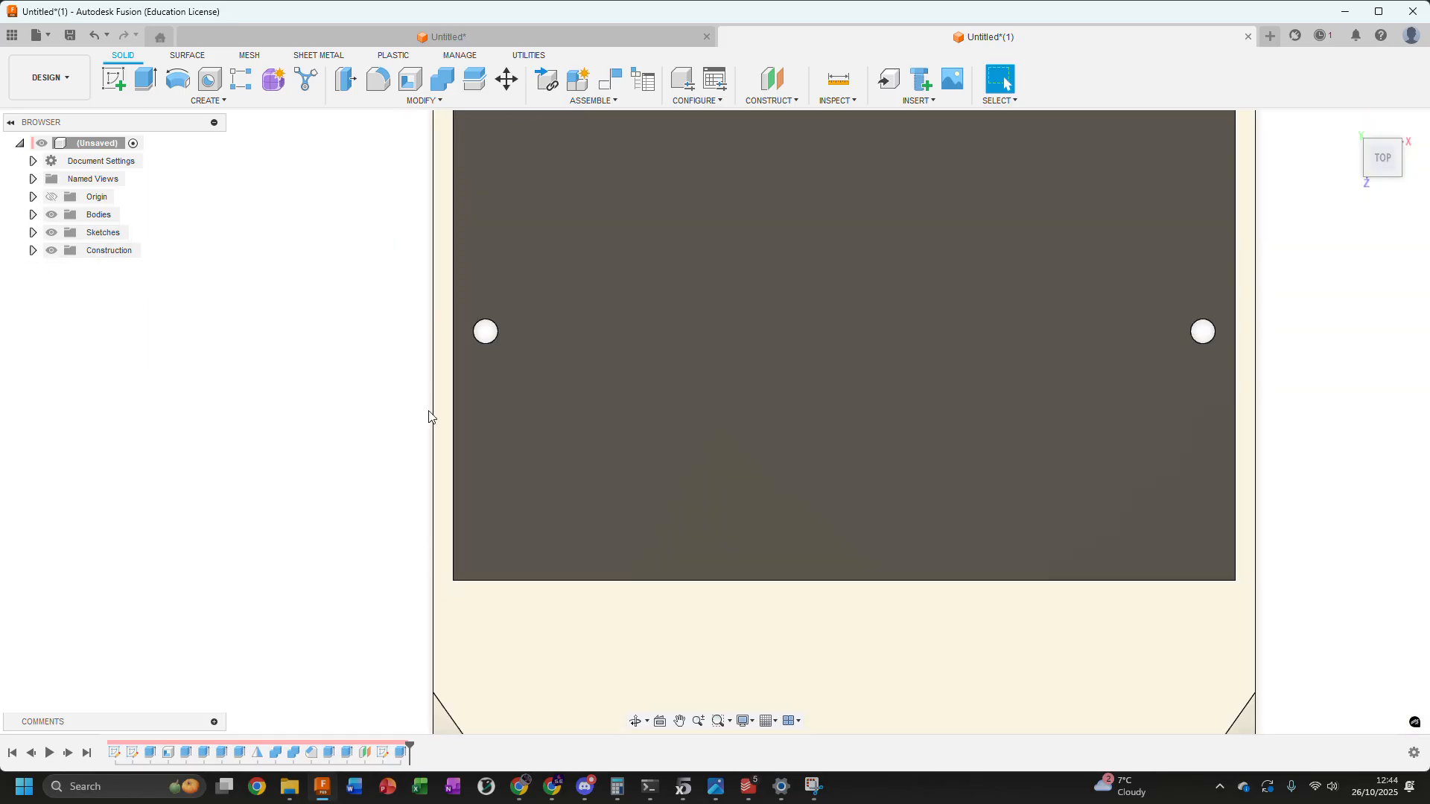
scroll(469, 590, "up", 5)
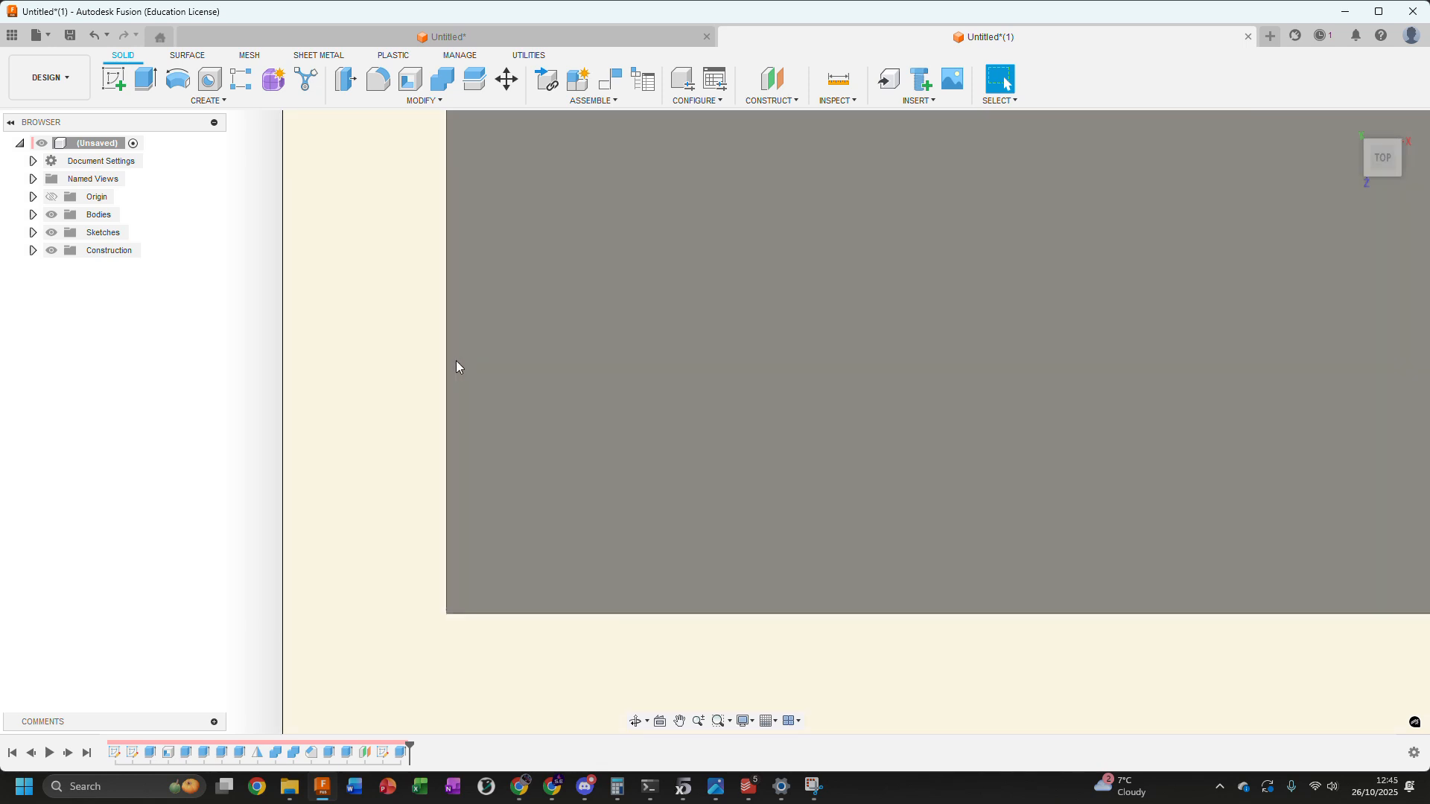
left_click(447, 307)
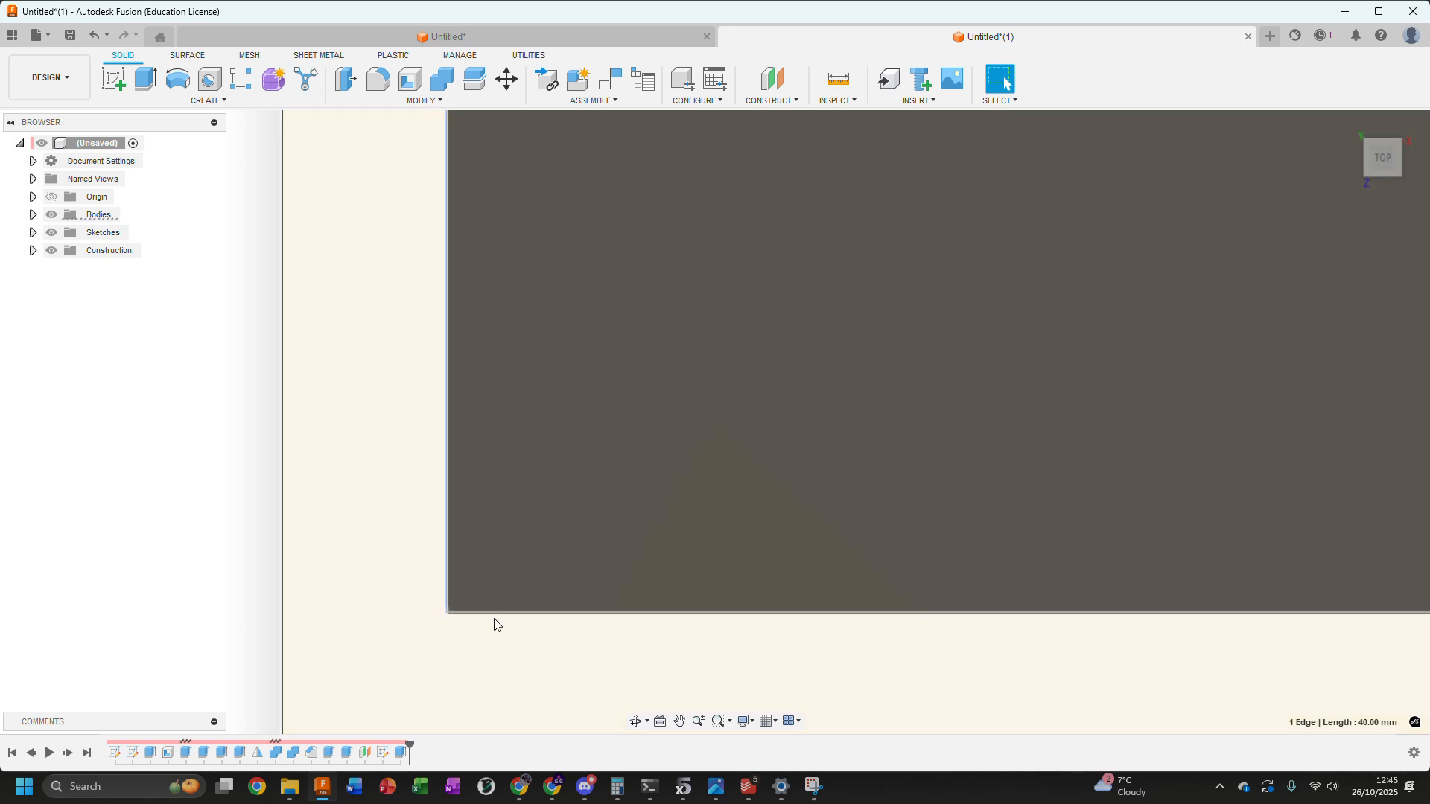
left_click(497, 615)
left_click(266, 521)
scroll(263, 507, "down", 5)
middle_click_drag(265, 517, 373, 547)
Expand the list of bodies and hide the enclosure body to isolate the lid
left_click(31, 217)
left_click(32, 215)
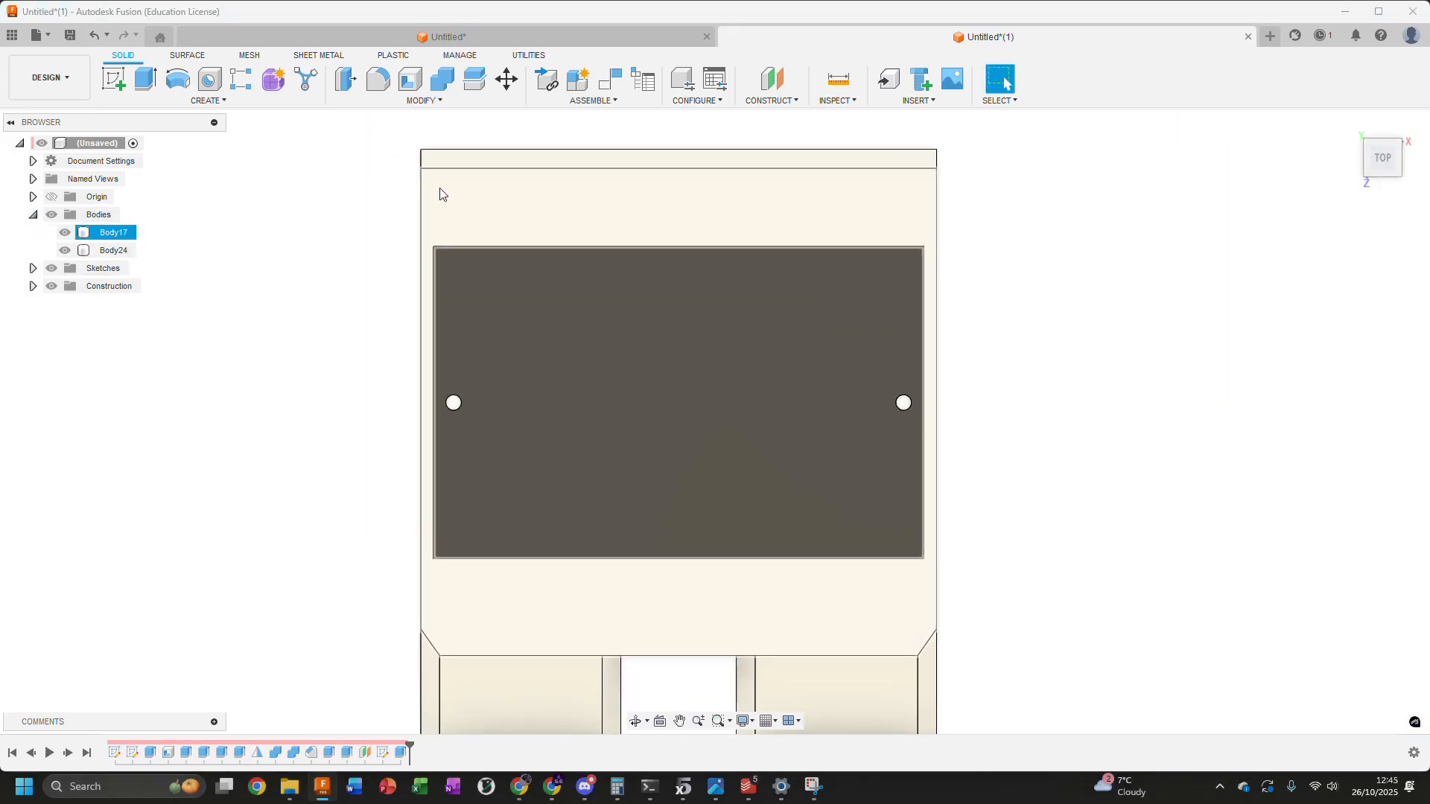
left_click(64, 233)
middle_click_drag(261, 326, 281, 281, "shift")
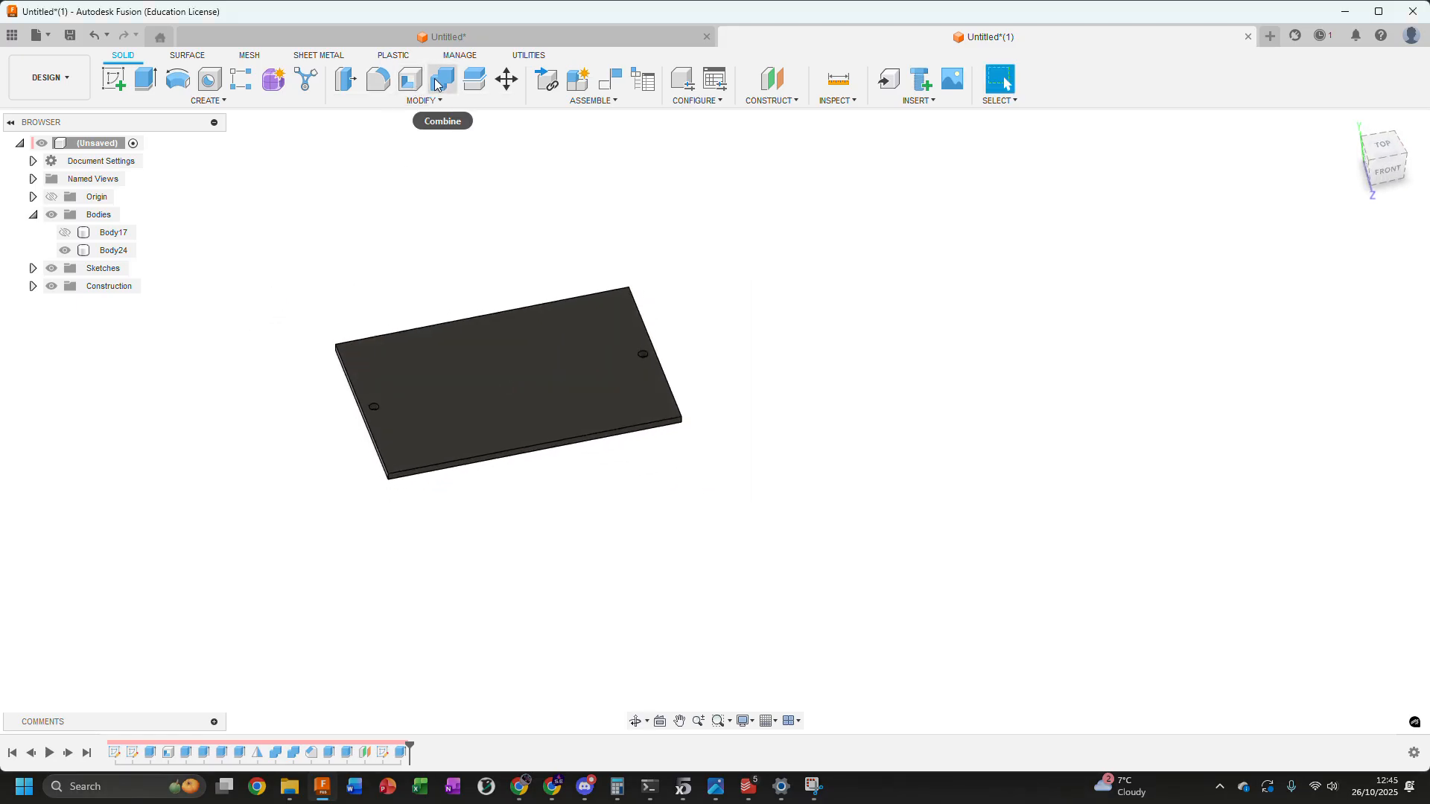
Start Press Pull on the lid and select all four of its outer side faces
left_click(347, 77)
scroll(414, 415, "up", 5)
left_click(430, 380)
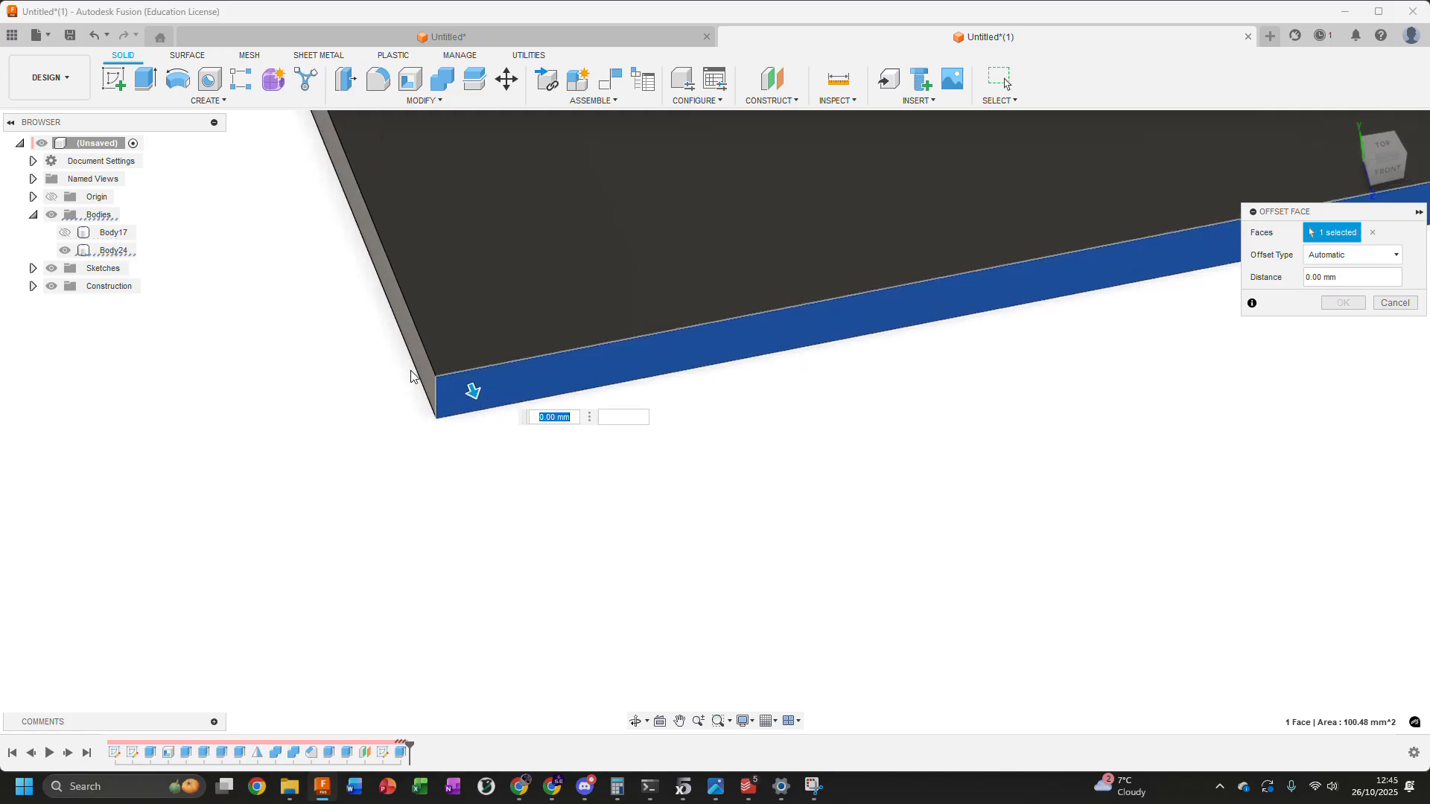
left_click(422, 371)
scroll(367, 551, "down", 7)
middle_click_drag(847, 429, 750, 408, "shift")
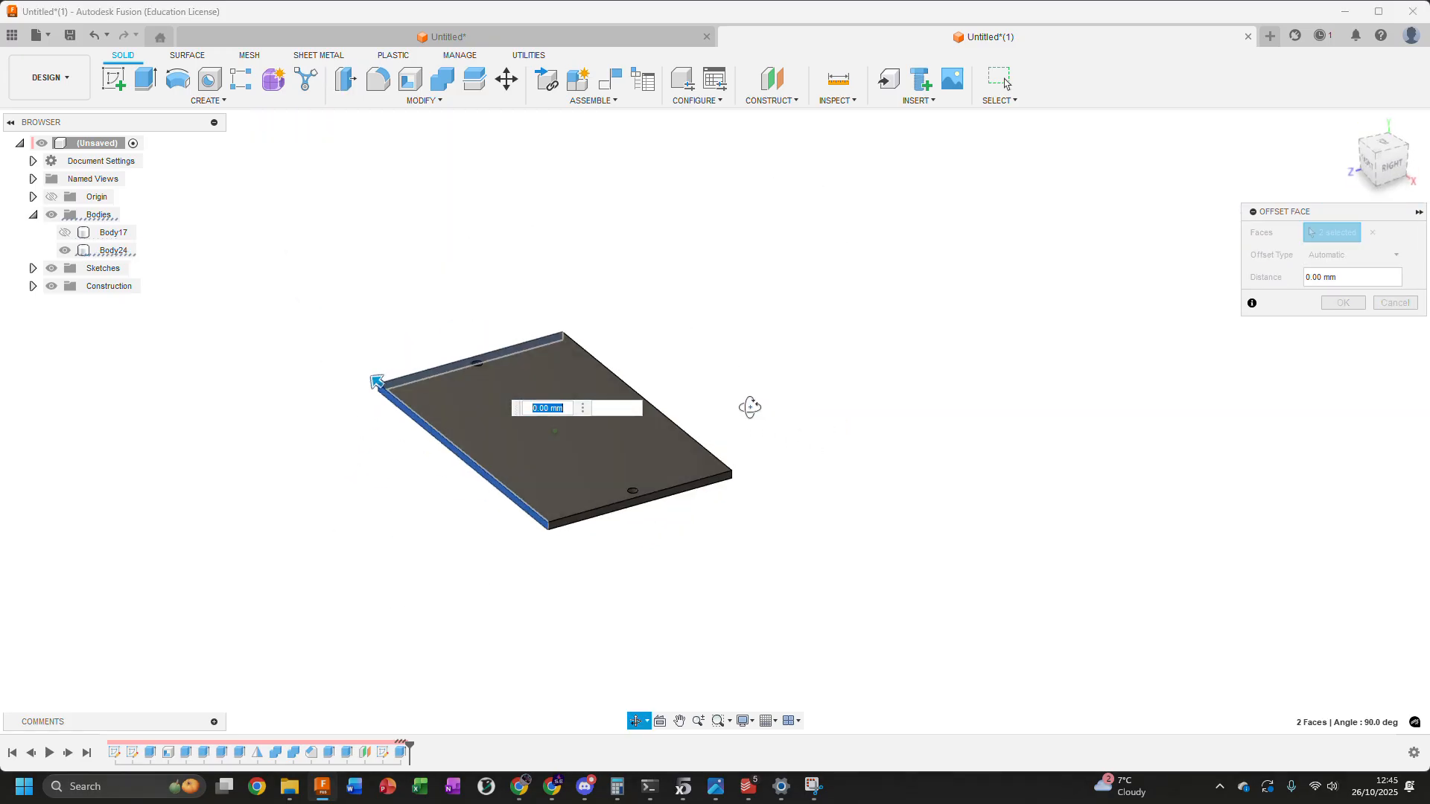
scroll(644, 500, "up", 5)
left_click(646, 491)
scroll(842, 420, "down", 4)
middle_click_drag(875, 391, 761, 402, "shift")
scroll(674, 474, "up", 5)
left_click(636, 466)
scroll(596, 484, "down", 5)
middle_click_drag(506, 598, 642, 556, "shift")
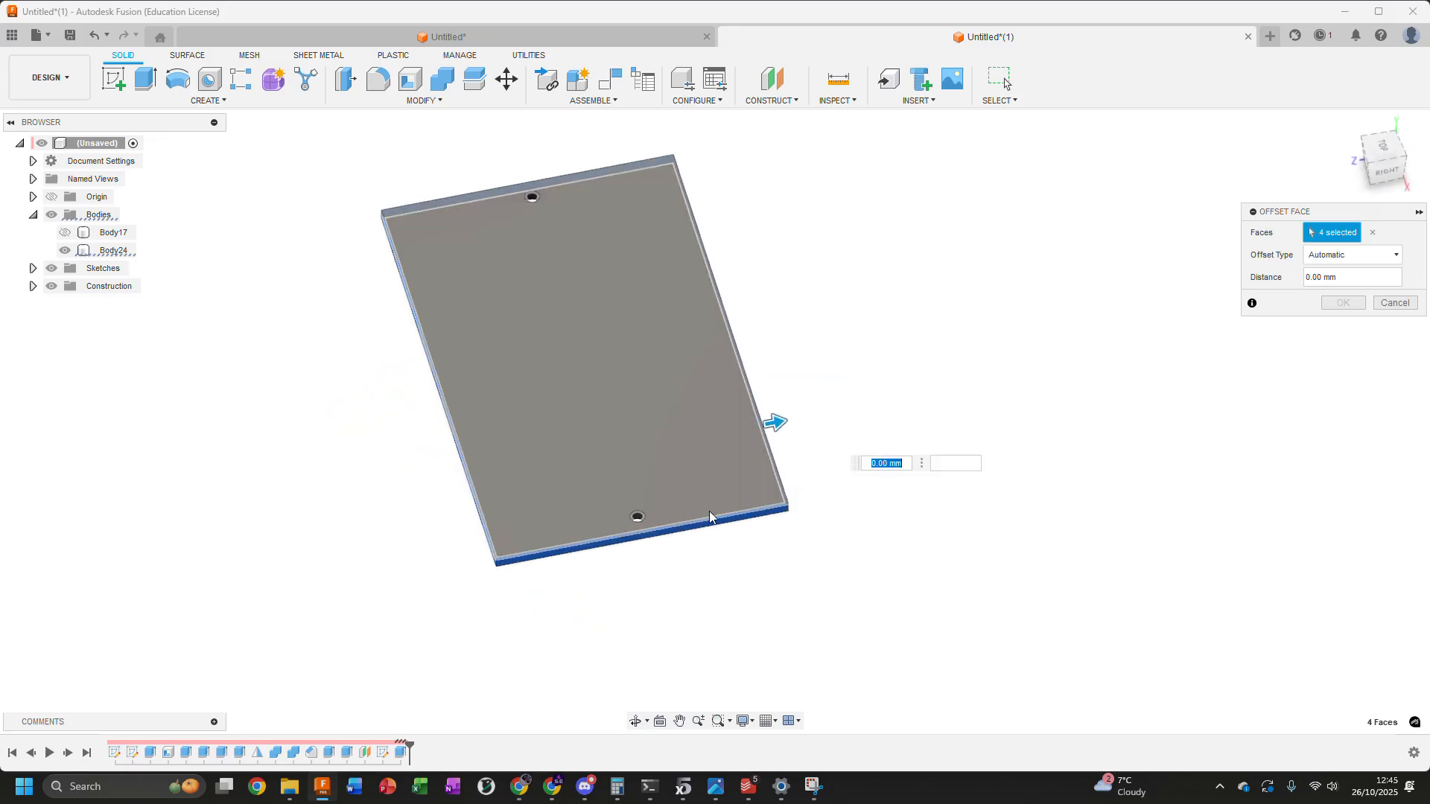
Show the enclosure body again and offset the lid's four side faces by -0.2 mm
scroll(766, 409, "up", 3)
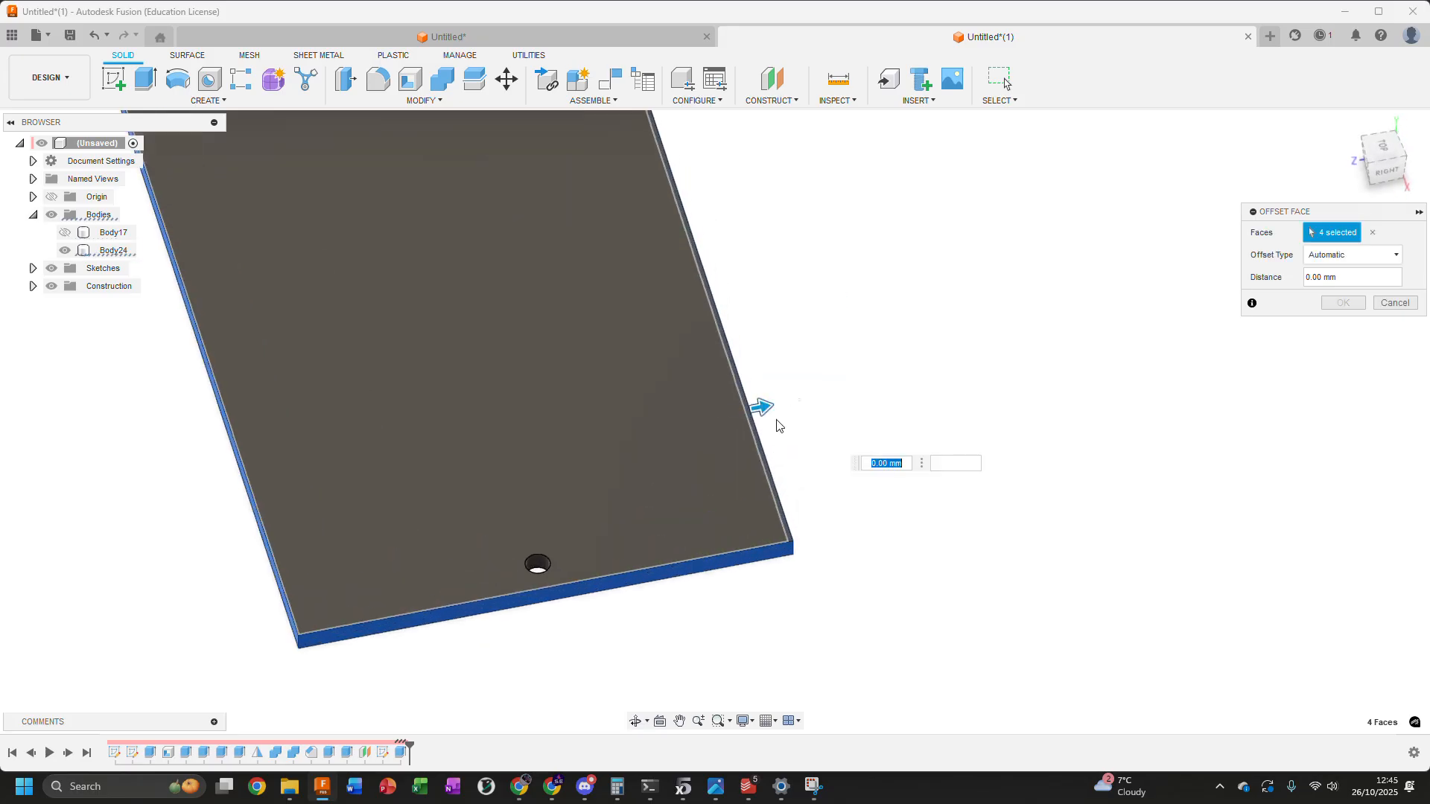
left_click_drag(764, 409, 751, 409)
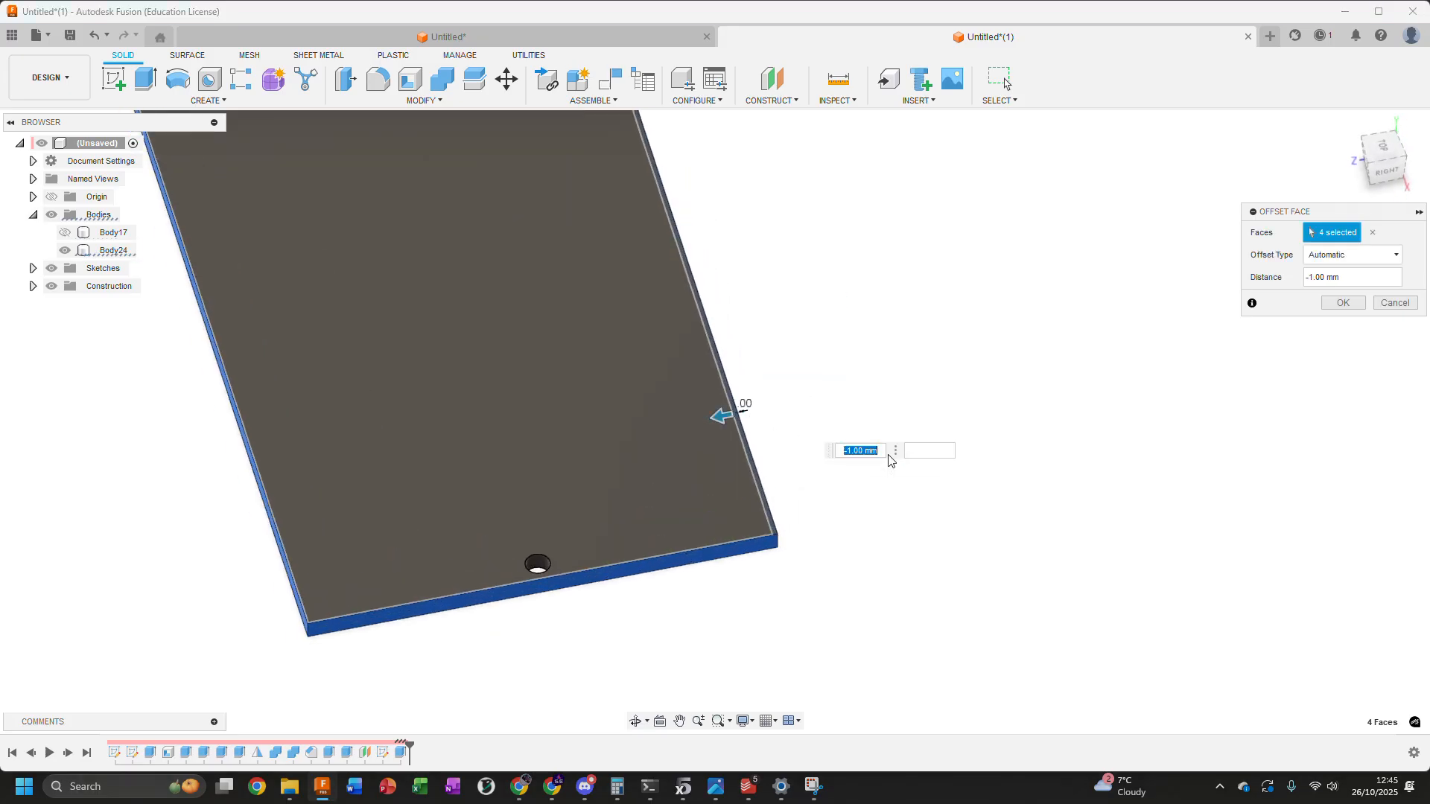
left_click(65, 233)
scroll(447, 328, "down", 3)
middle_click_drag(726, 262, 798, 272, "shift")
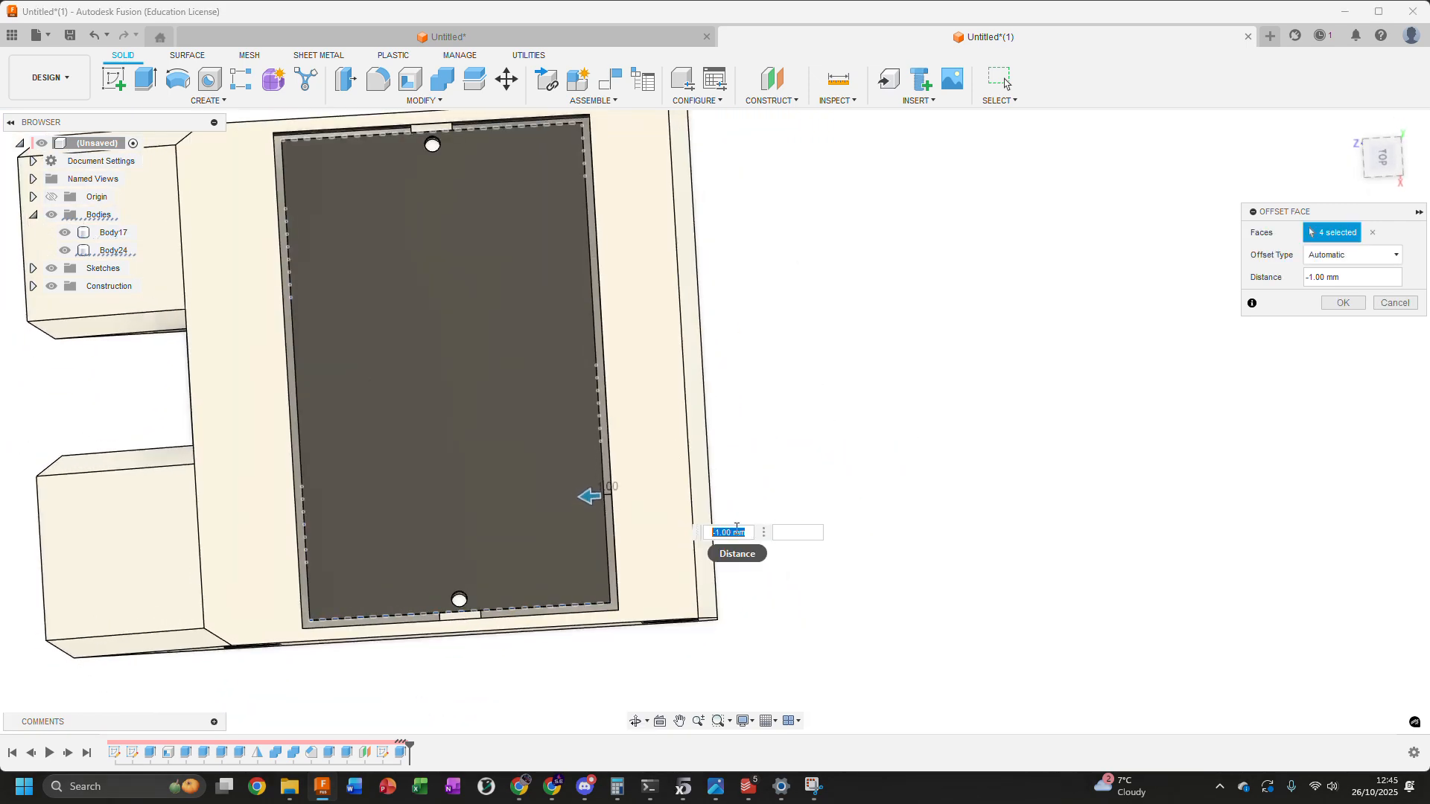
key("BackSpace")
type("-0.2")
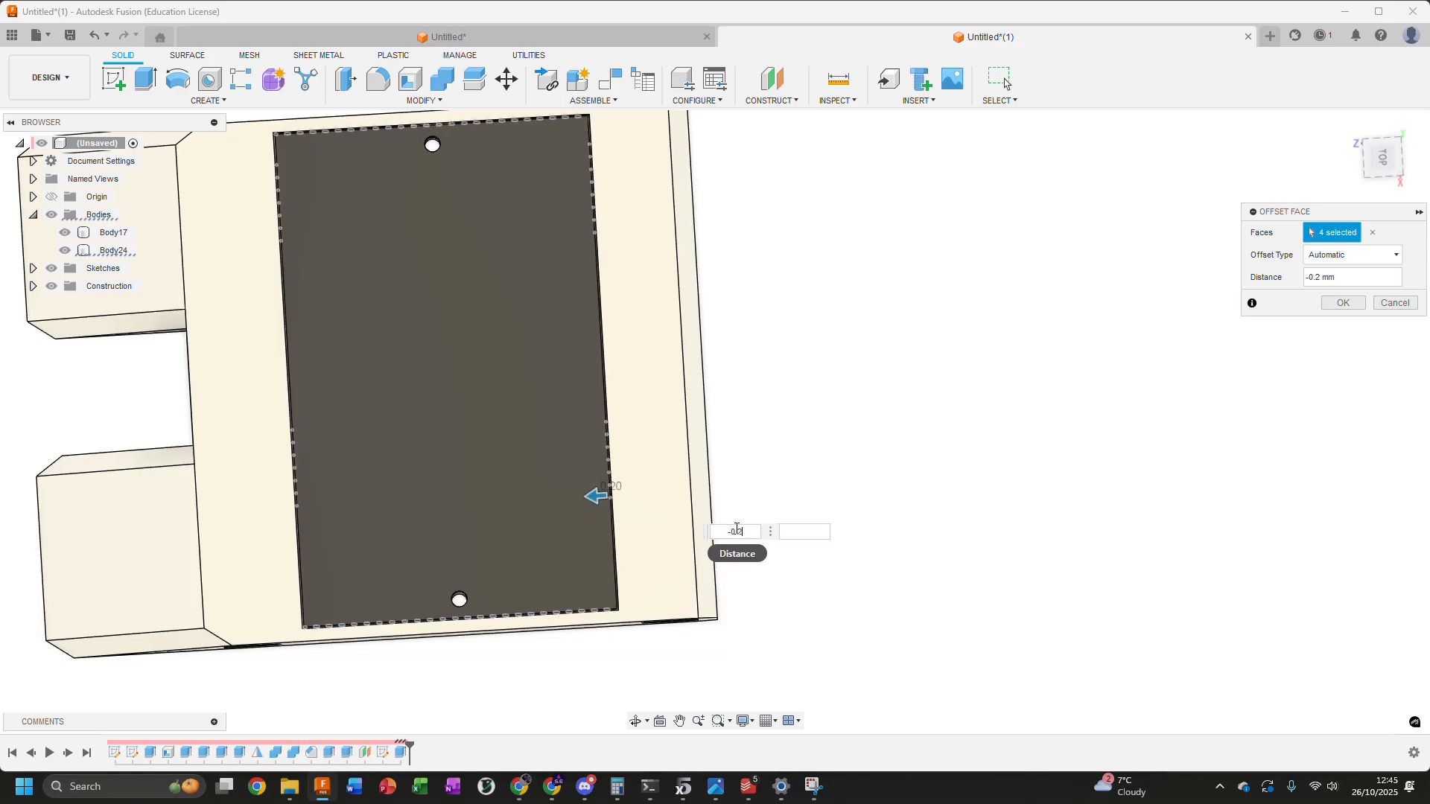
key("Return")
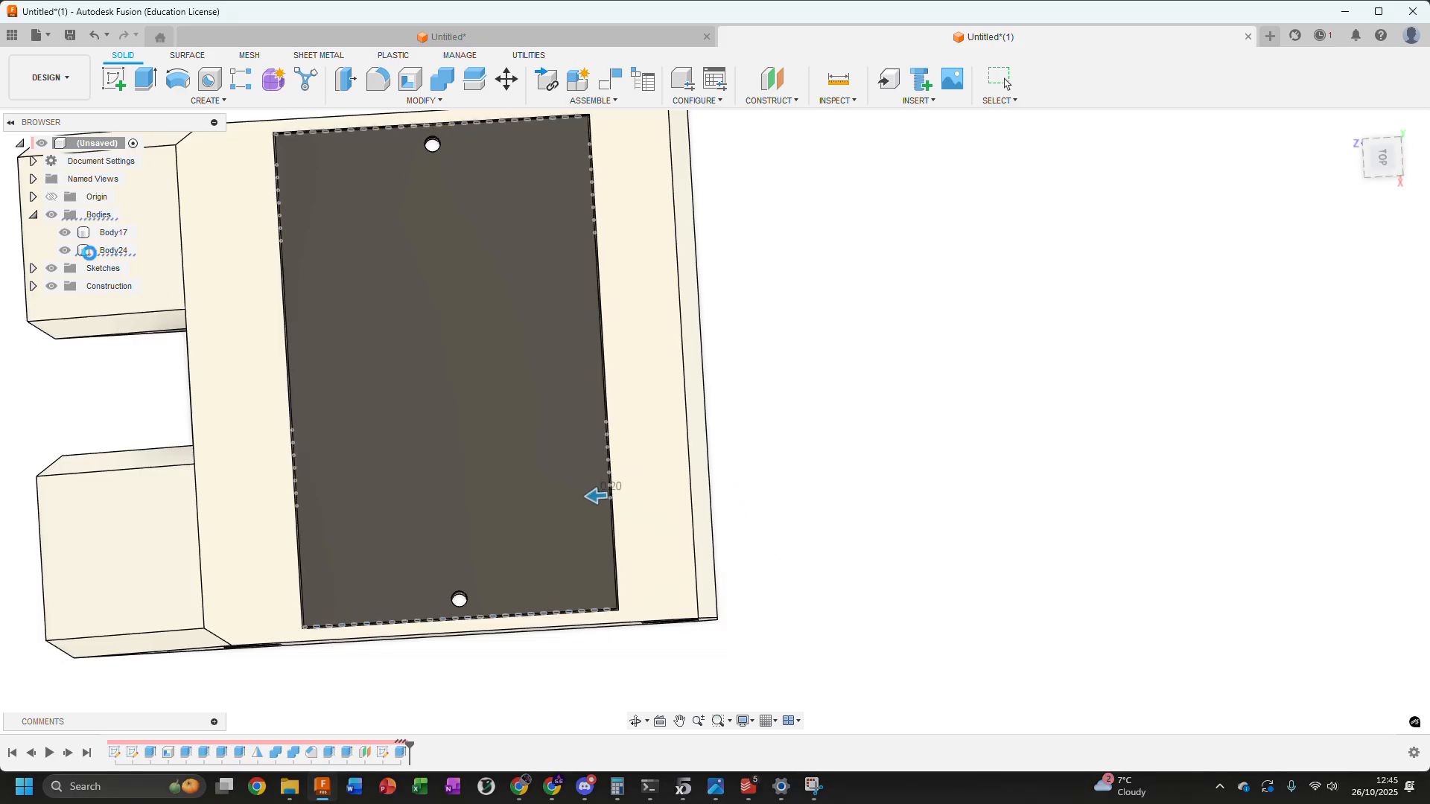
Inspect the clearance gap between the lid and the pocket walls up close and from several angles
left_click(112, 233)
middle_click_drag(1003, 413, 1210, 463)
left_click(1383, 157)
scroll(493, 159, "up", 5)
scroll(487, 166, "up", 4)
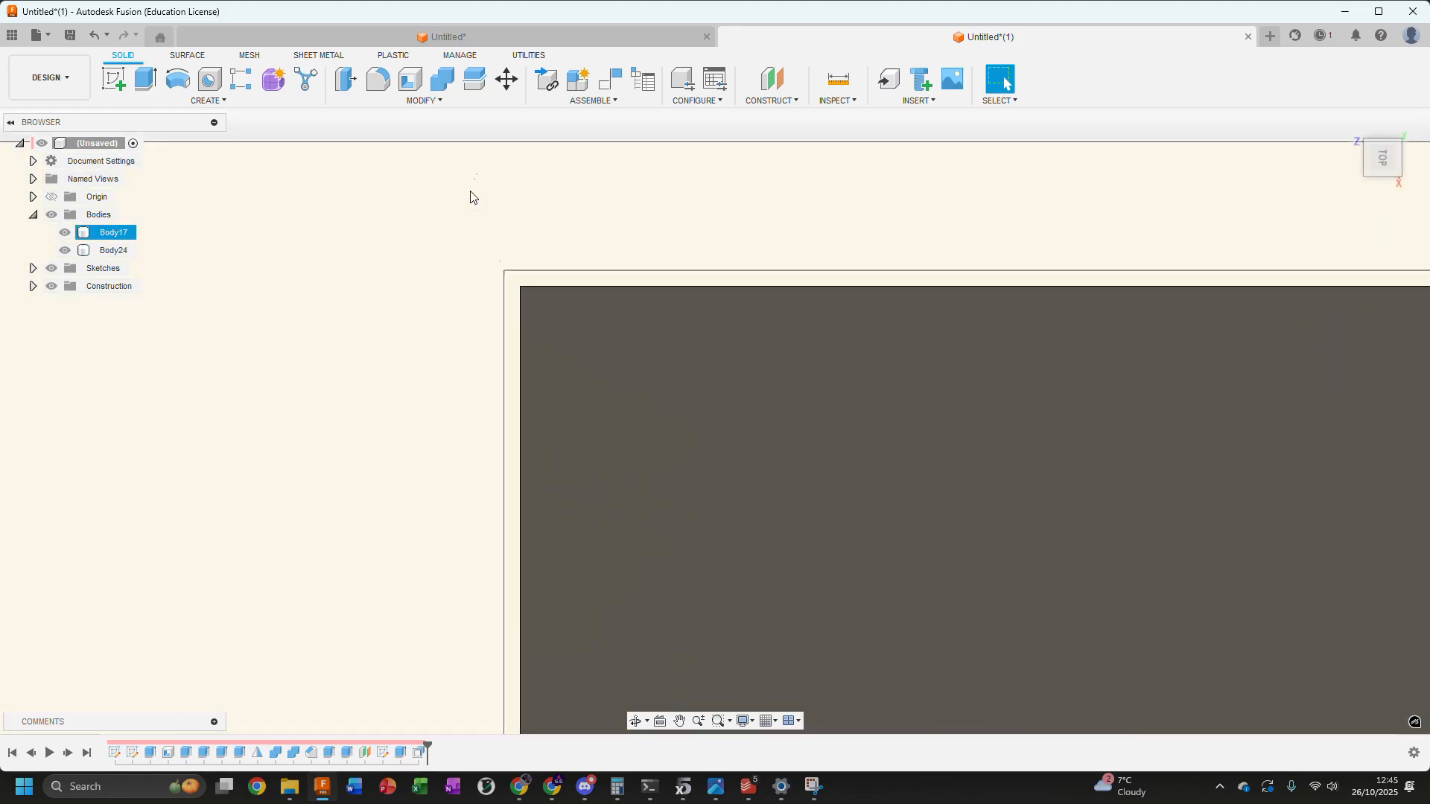
scroll(513, 268, "up", 2)
middle_click_drag(521, 265, 514, 249, "shift")
middle_click_drag(575, 194, 617, 700)
scroll(537, 526, "up", 5)
scroll(524, 505, "down", 8)
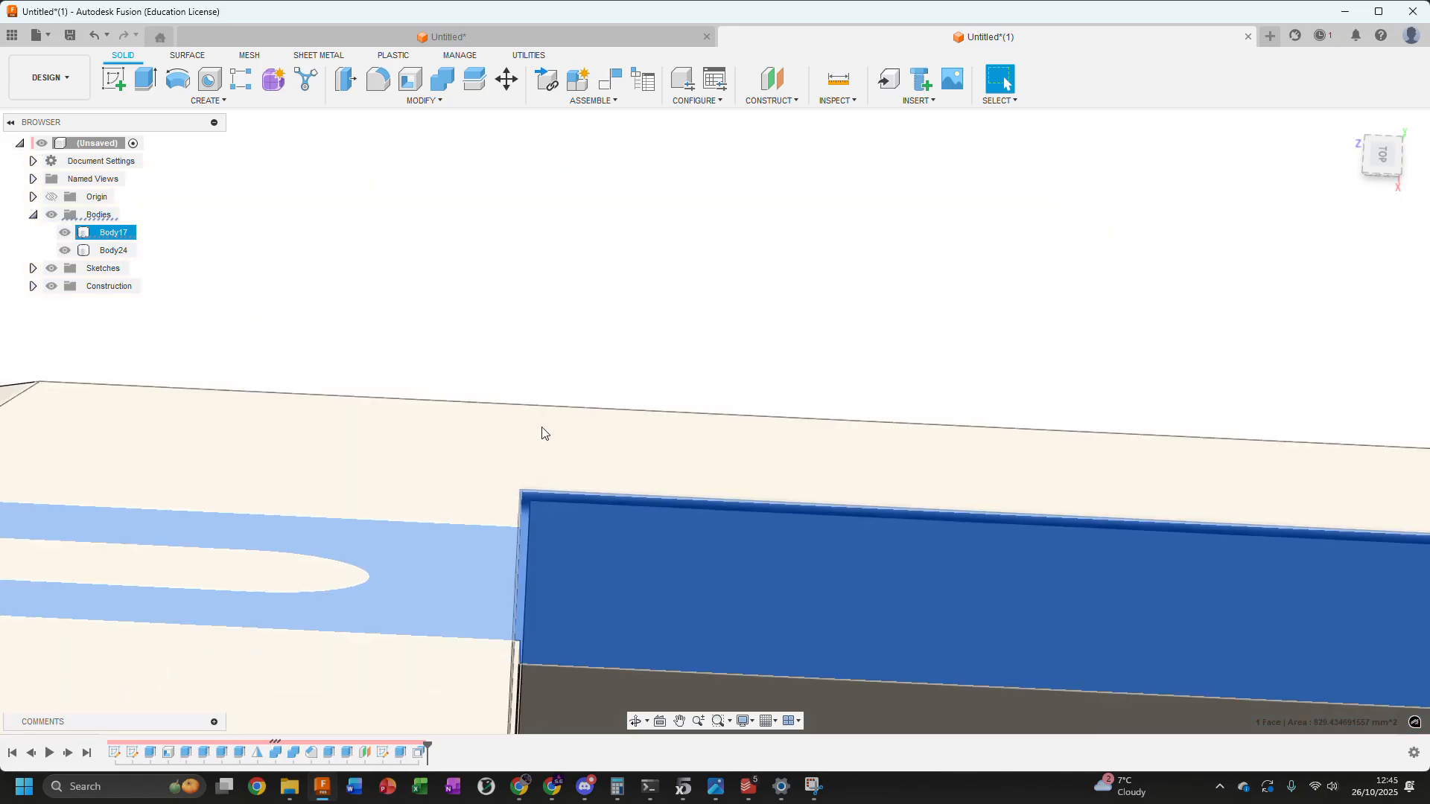
middle_click_drag(566, 326, 677, 221, "shift")
middle_click_drag(487, 316, 447, 297, "shift")
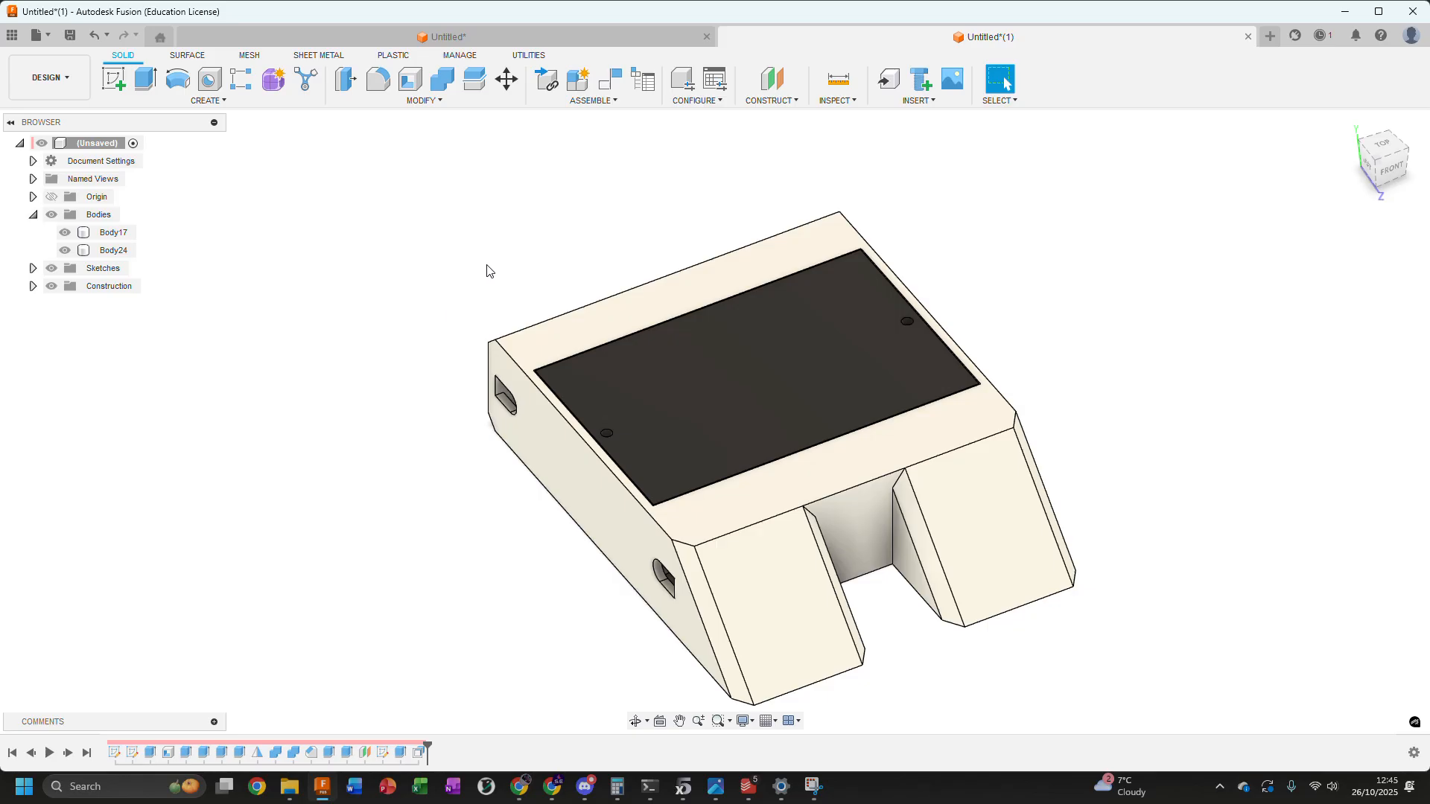
middle_click_drag(1026, 283, 950, 280)
middle_click_drag(967, 444, 961, 409, "shift")
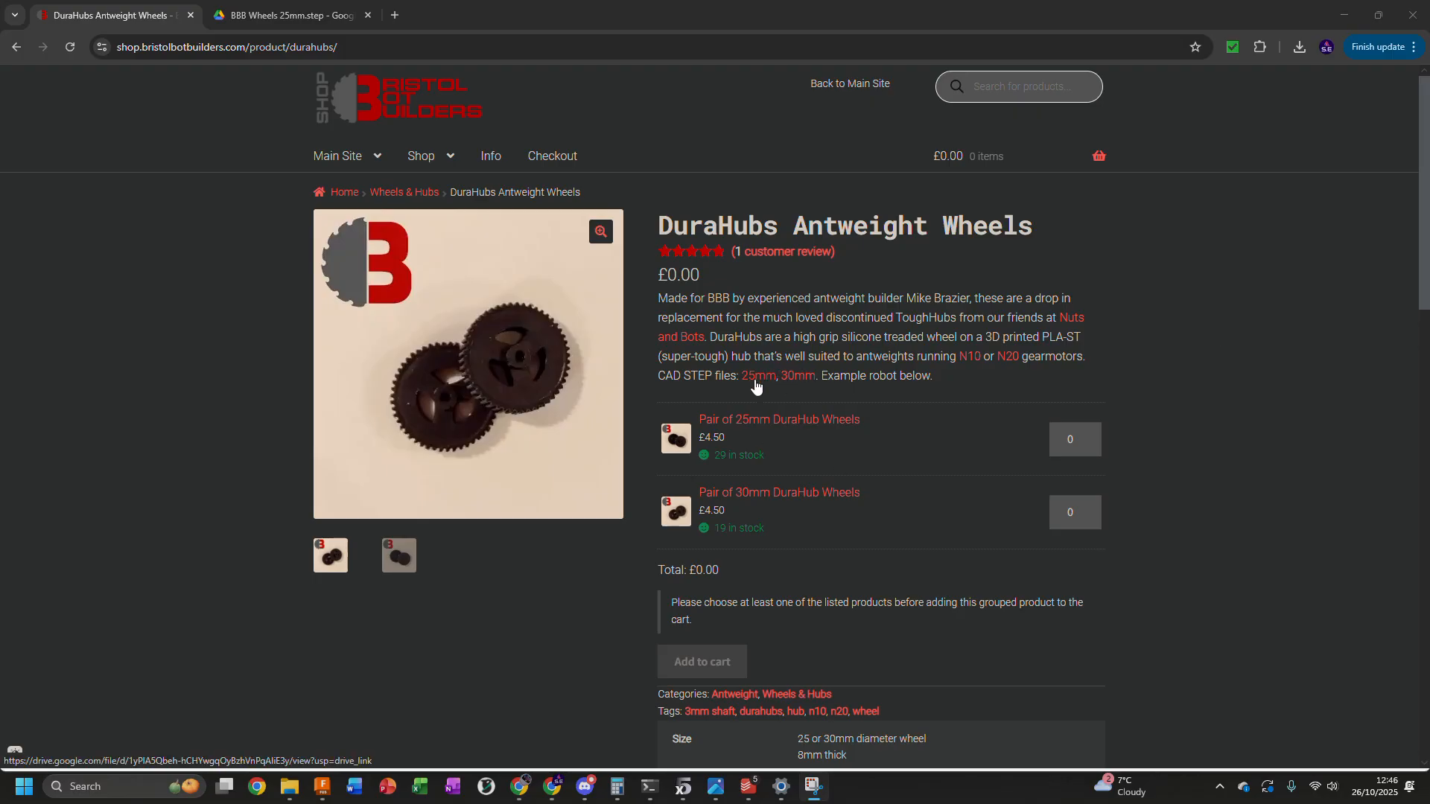
View the wheel's download page in the browser, return to Fusion and open BBB Wheels 25mm.step from the Downloads folder
left_click(344, 18)
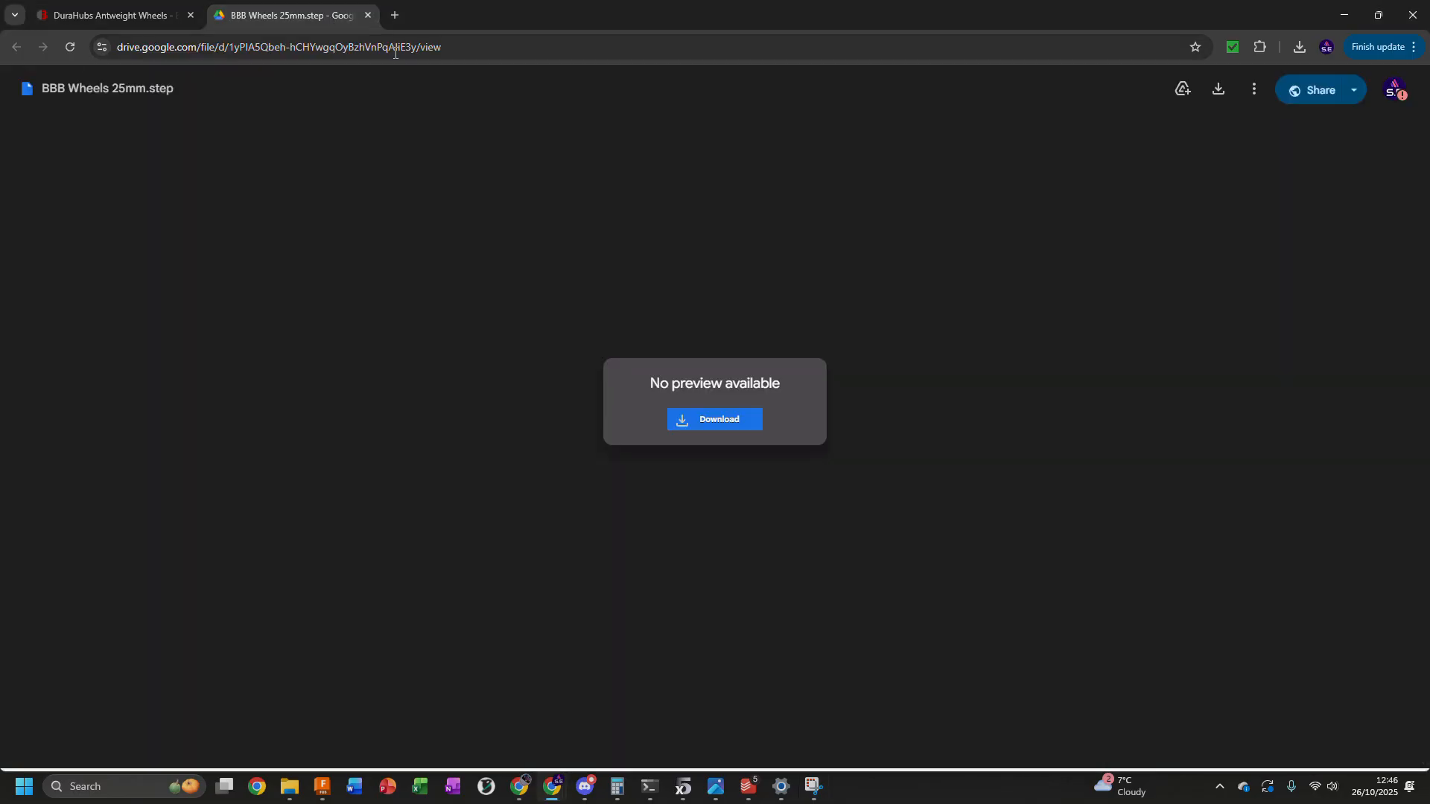
left_click(1343, 15)
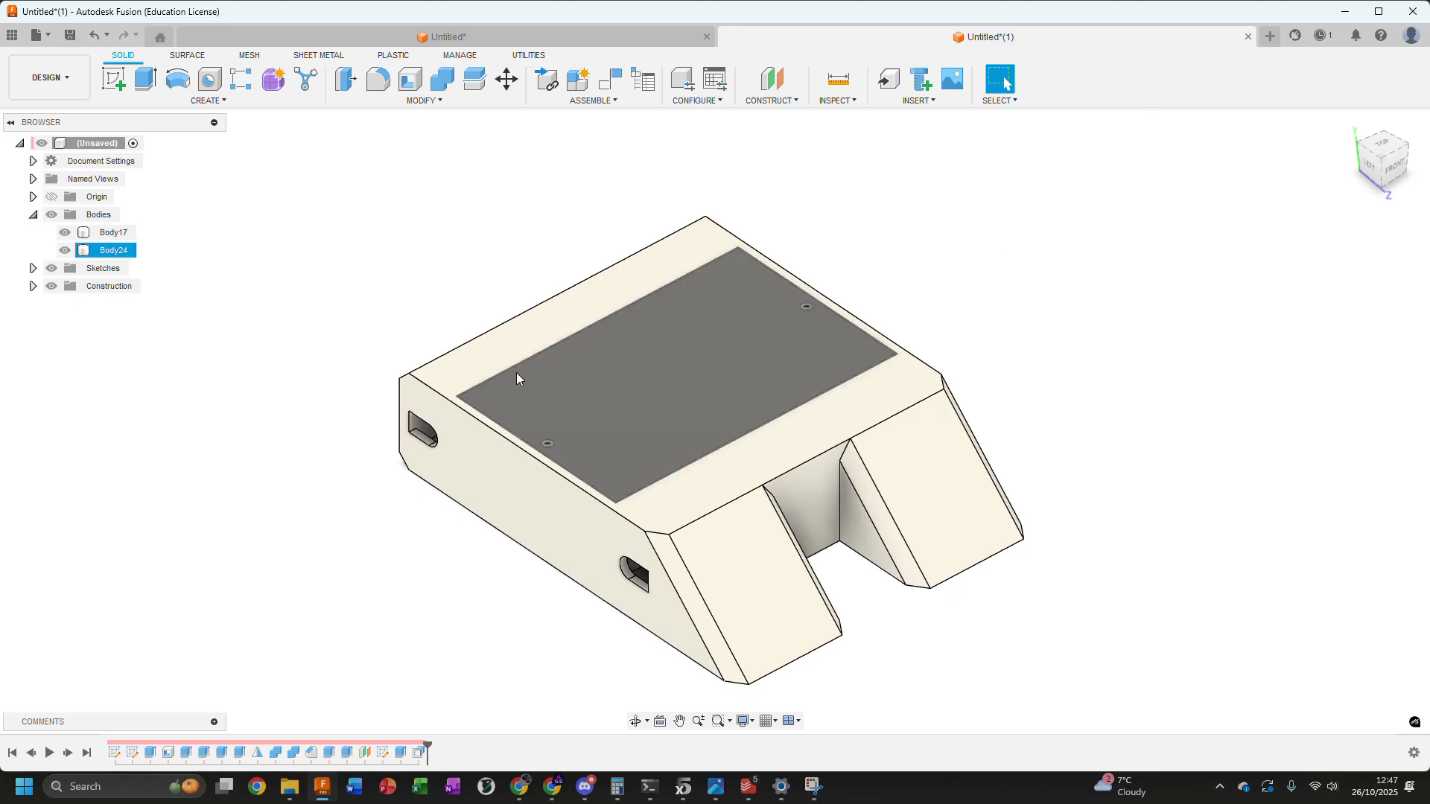
left_click(31, 42)
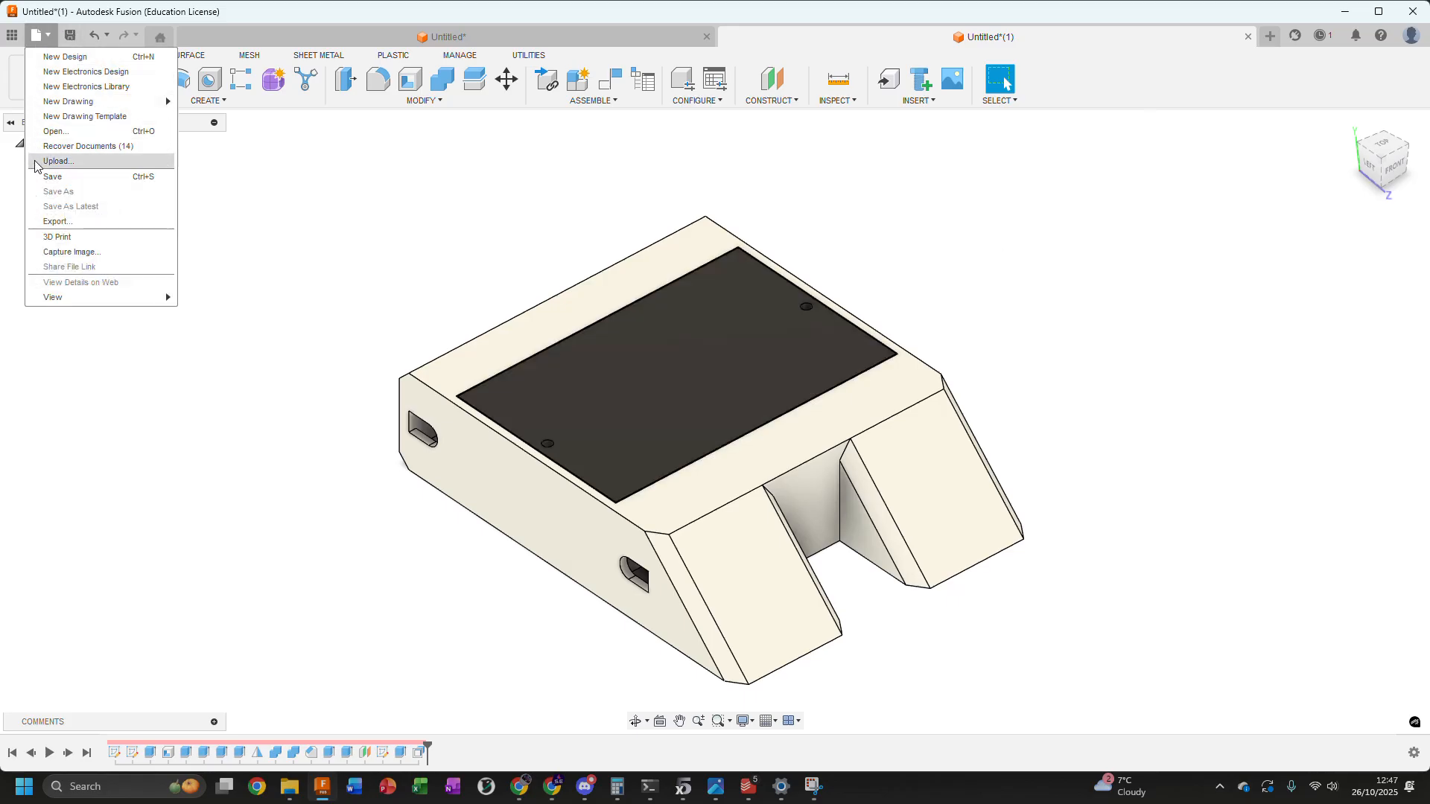
left_click(396, 282)
left_click(525, 551)
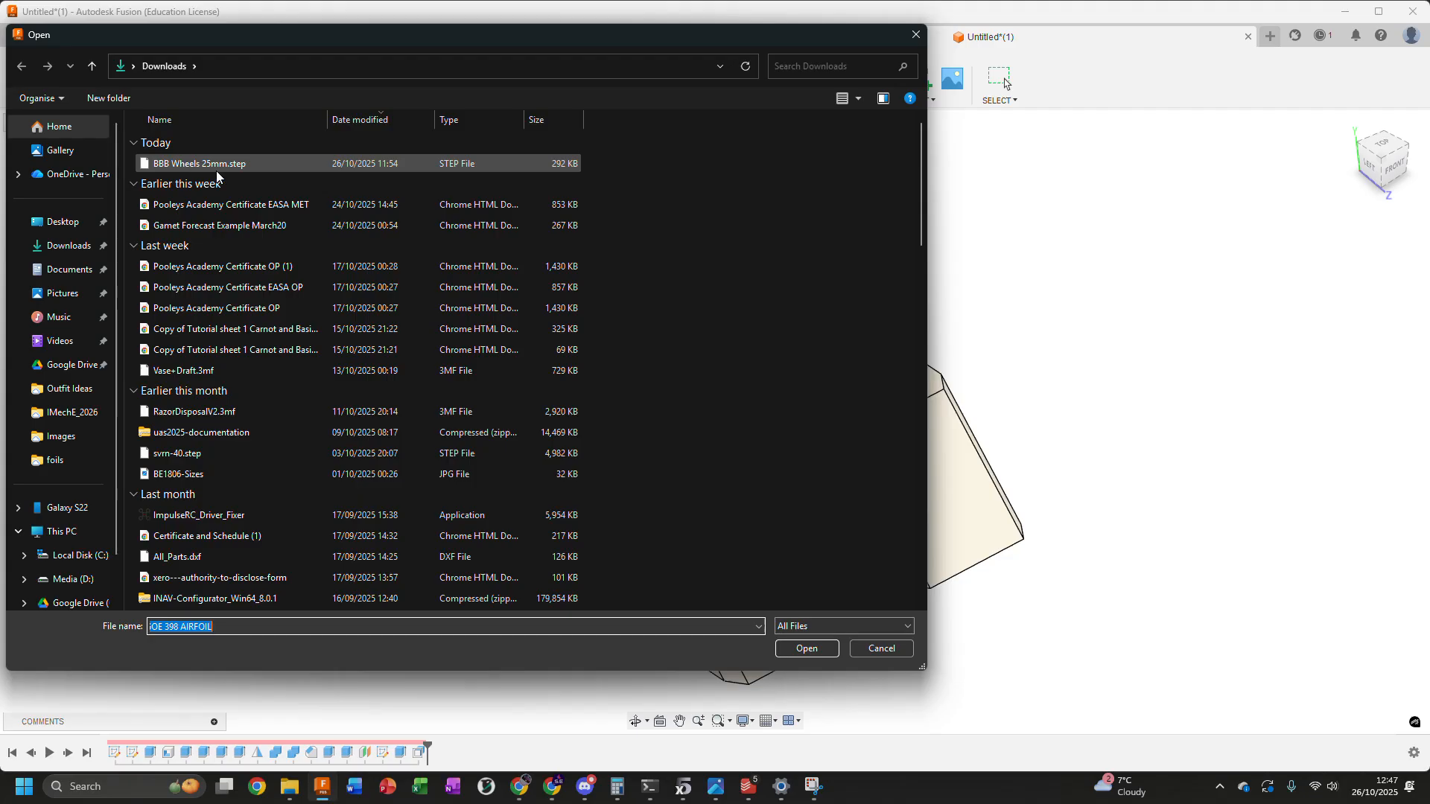
left_click(335, 163)
left_click(829, 655)
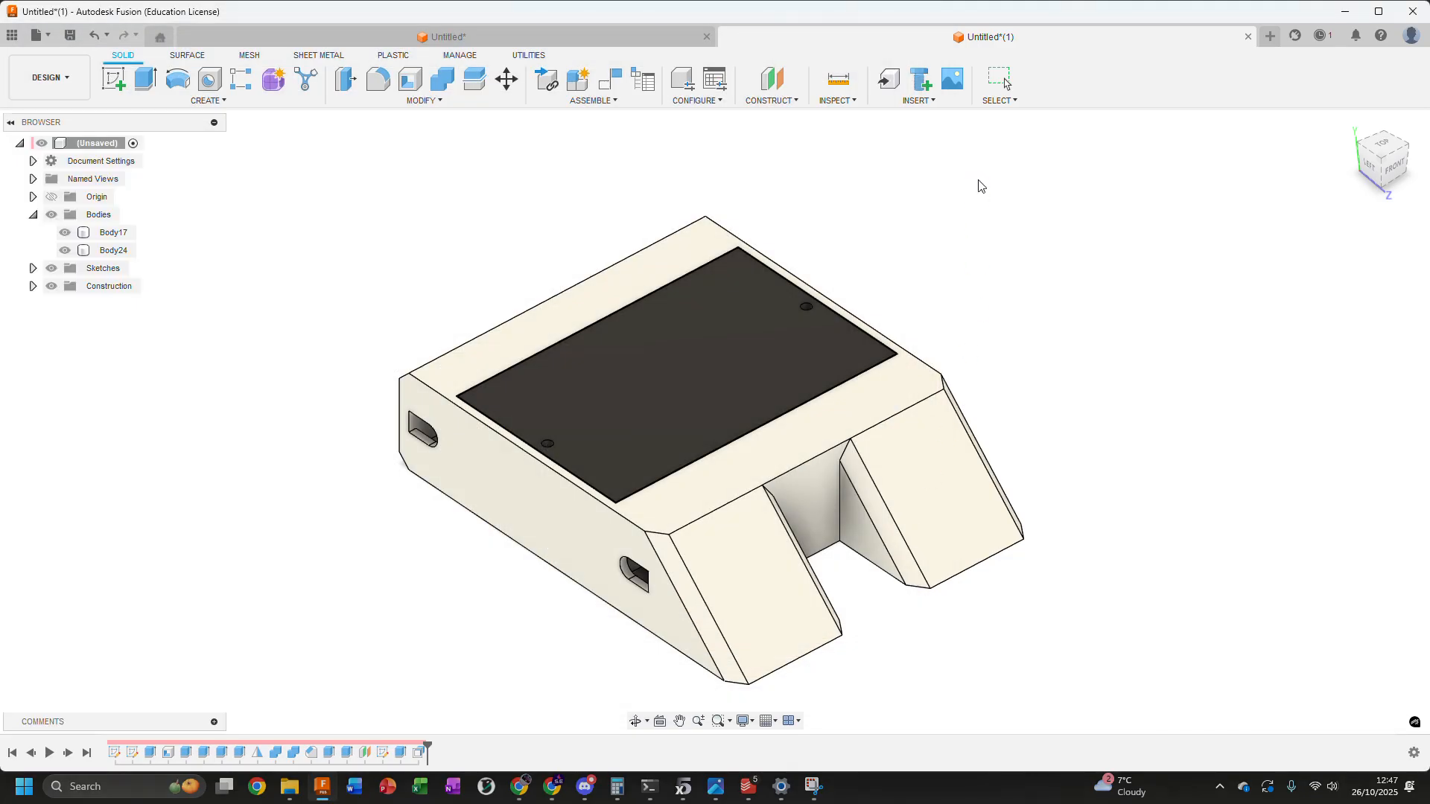
Bring up the save options for the BBB Wheels 25mm design, cancel them and close the design without saving
left_click(36, 35)
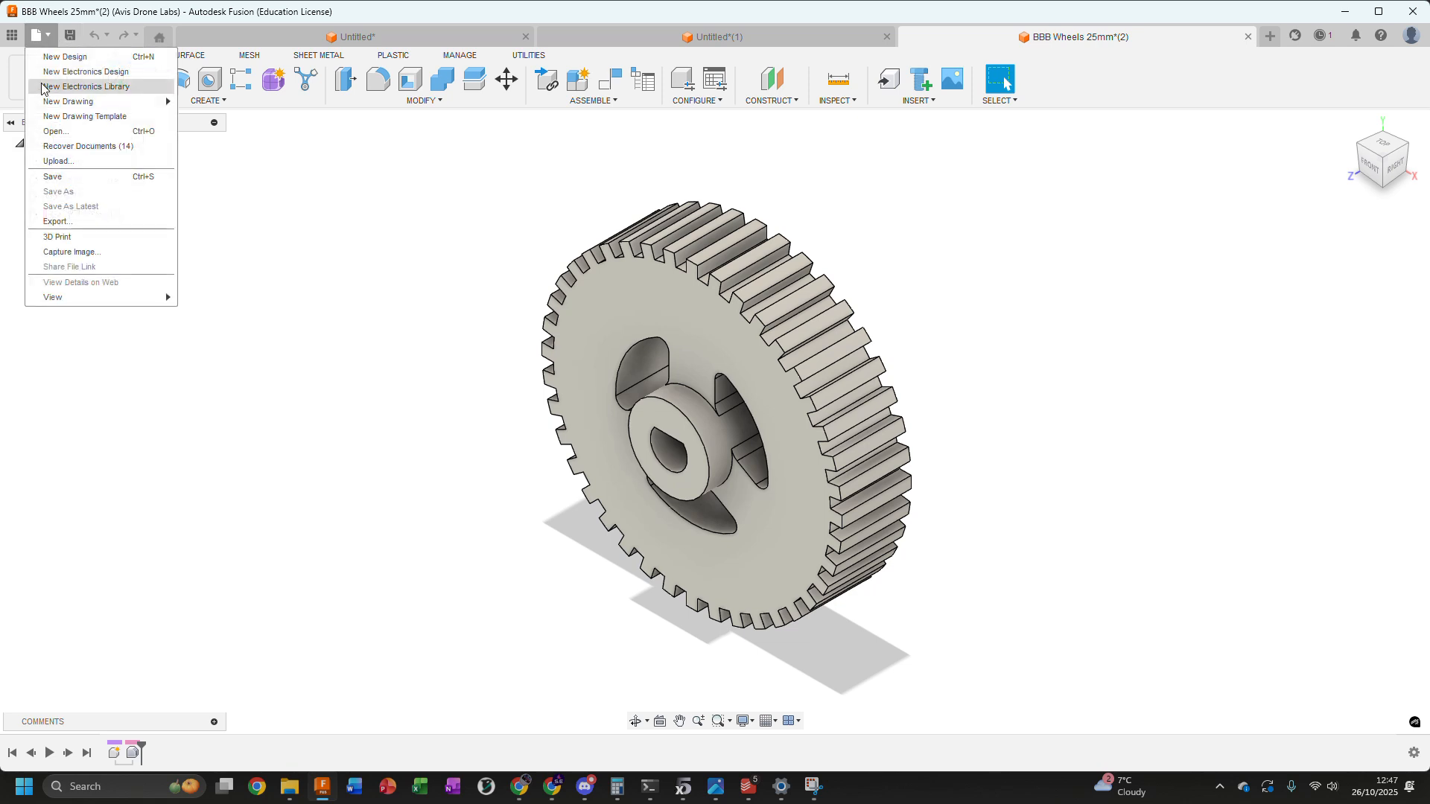
left_click(51, 177)
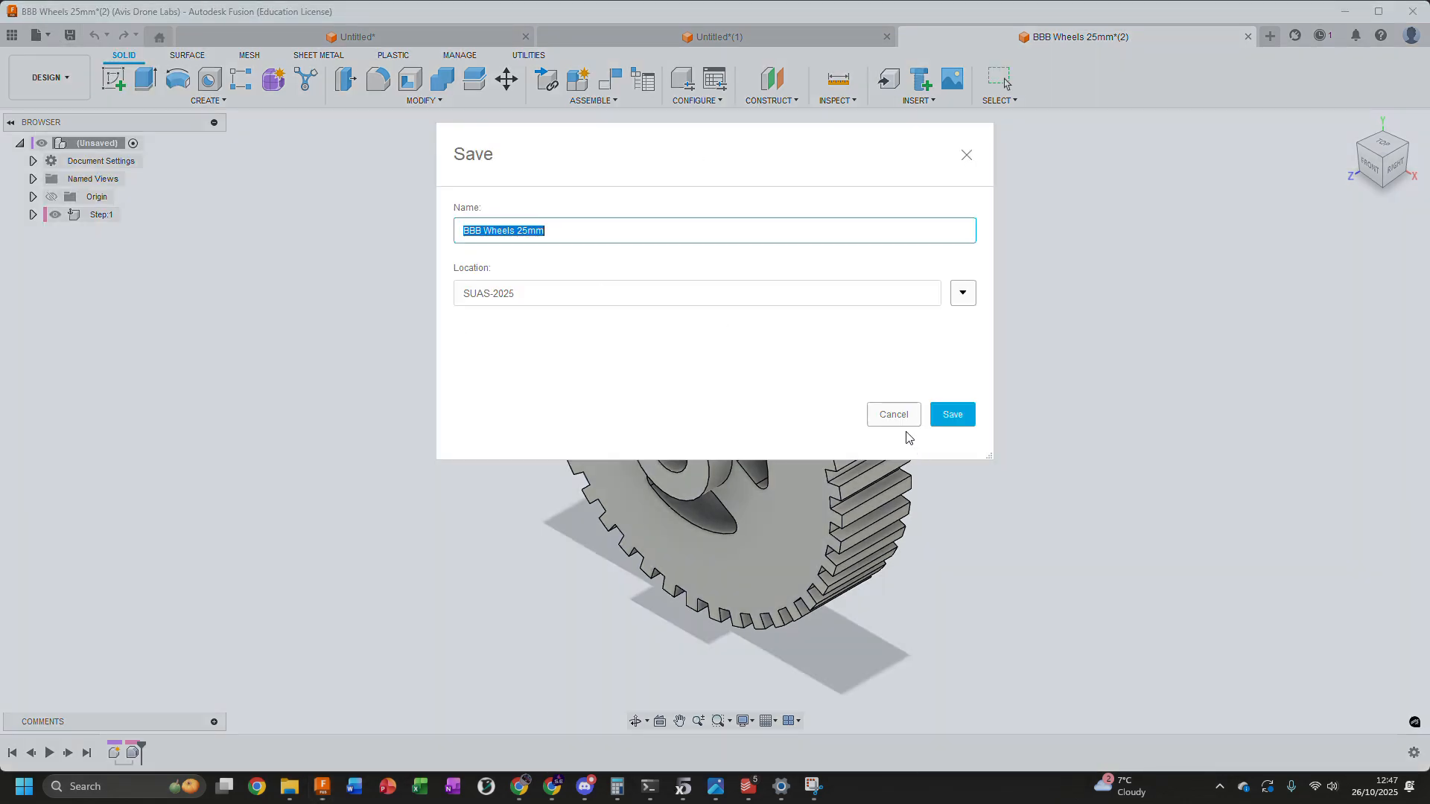
left_click(894, 414)
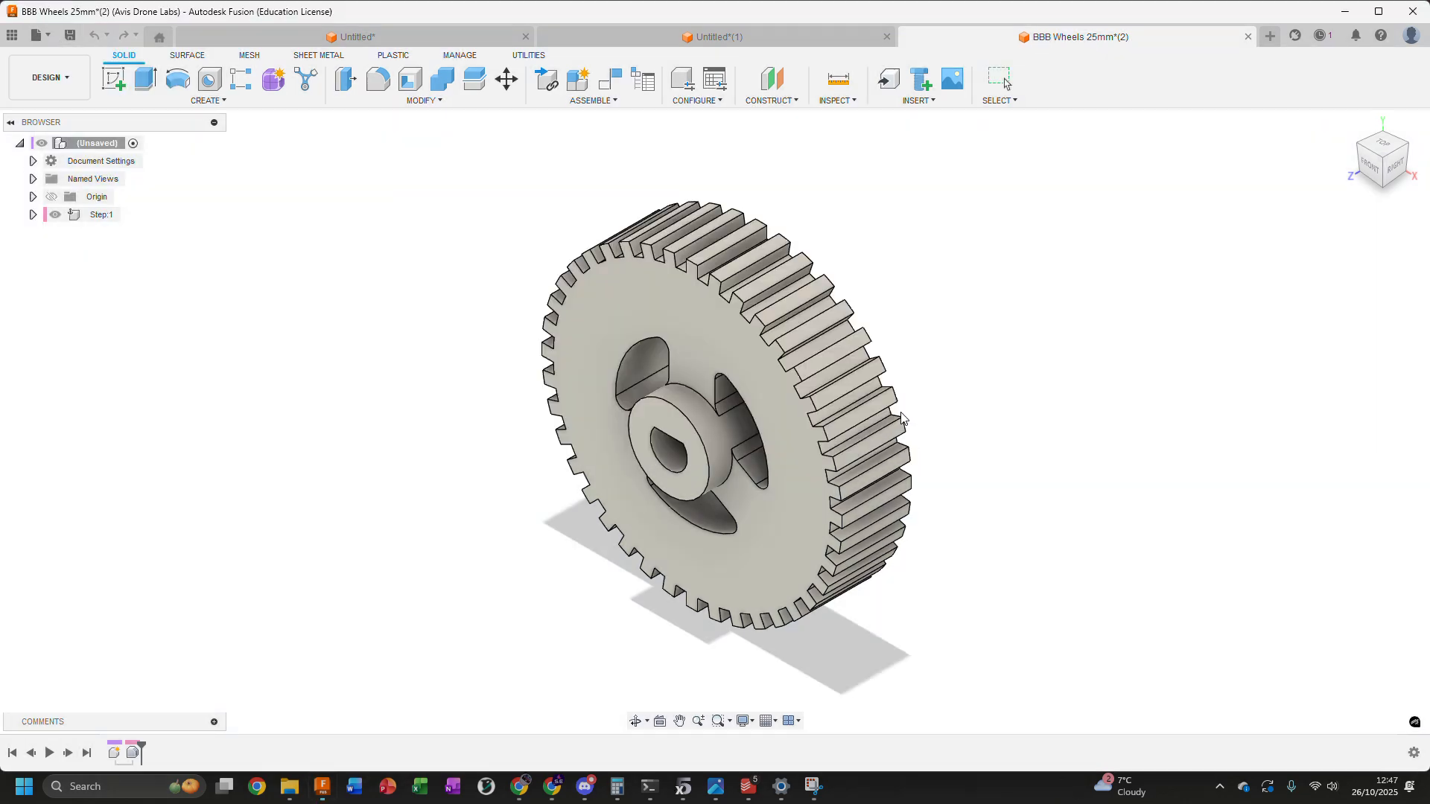
left_click(1248, 37)
left_click(797, 412)
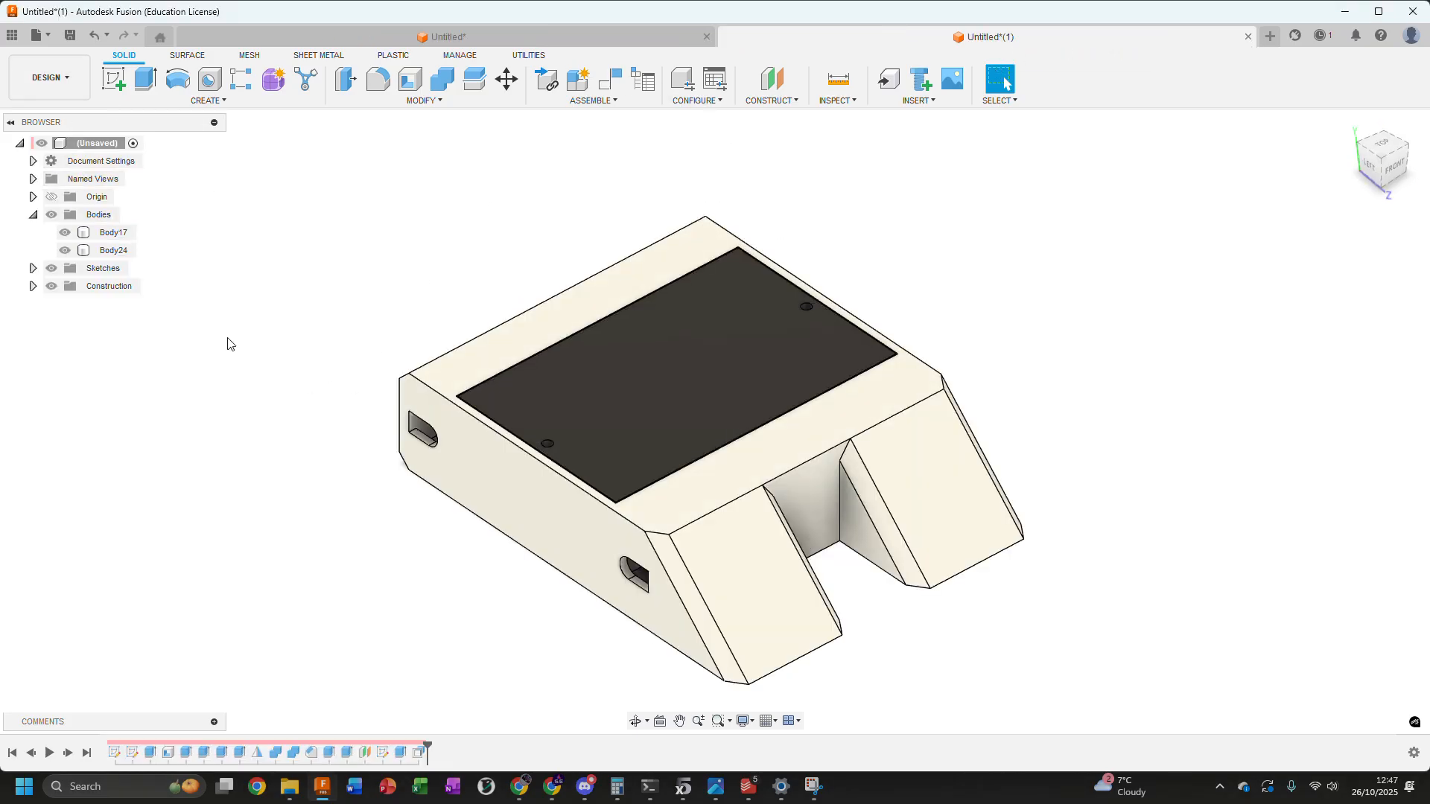
Insert the BBB Wheels 25mm design from the SUAS-2025 project and pull the wheel 63 mm along Z, clear of the enclosure
left_click(113, 232)
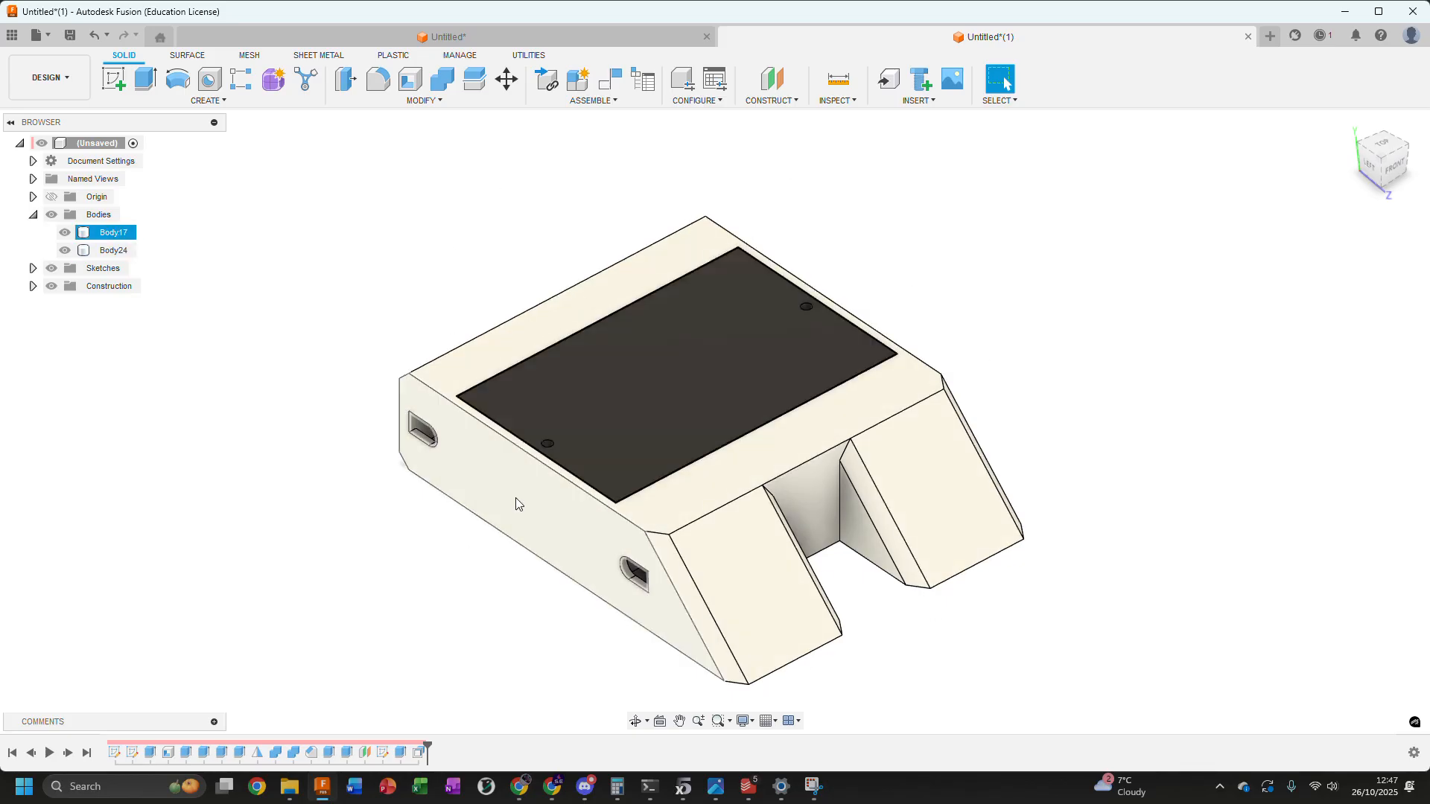
left_click(11, 35)
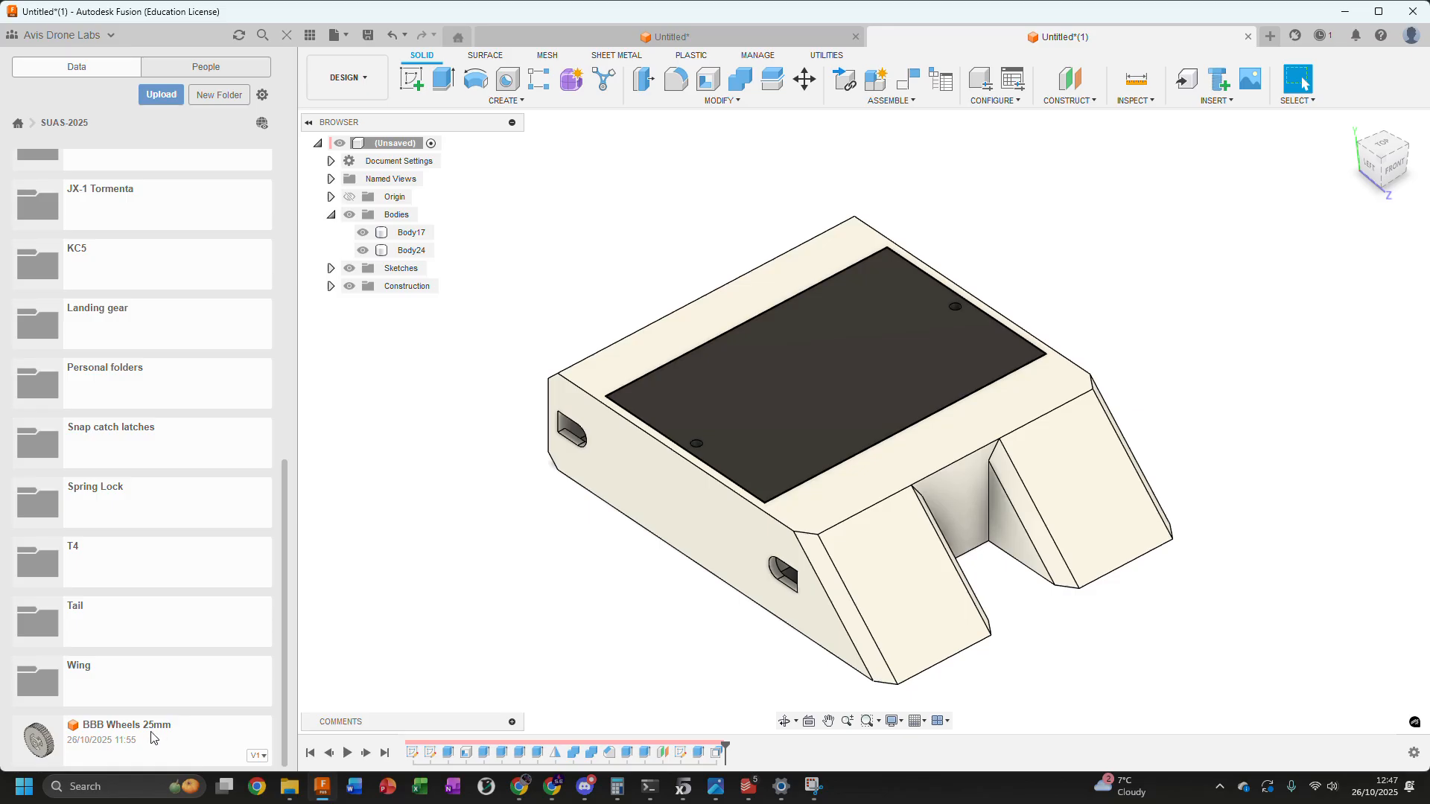
left_click_drag(146, 743, 866, 279)
left_click_drag(822, 393, 497, 492)
middle_click_drag(667, 258, 581, 277, "shift")
middle_click_drag(702, 237, 903, 297)
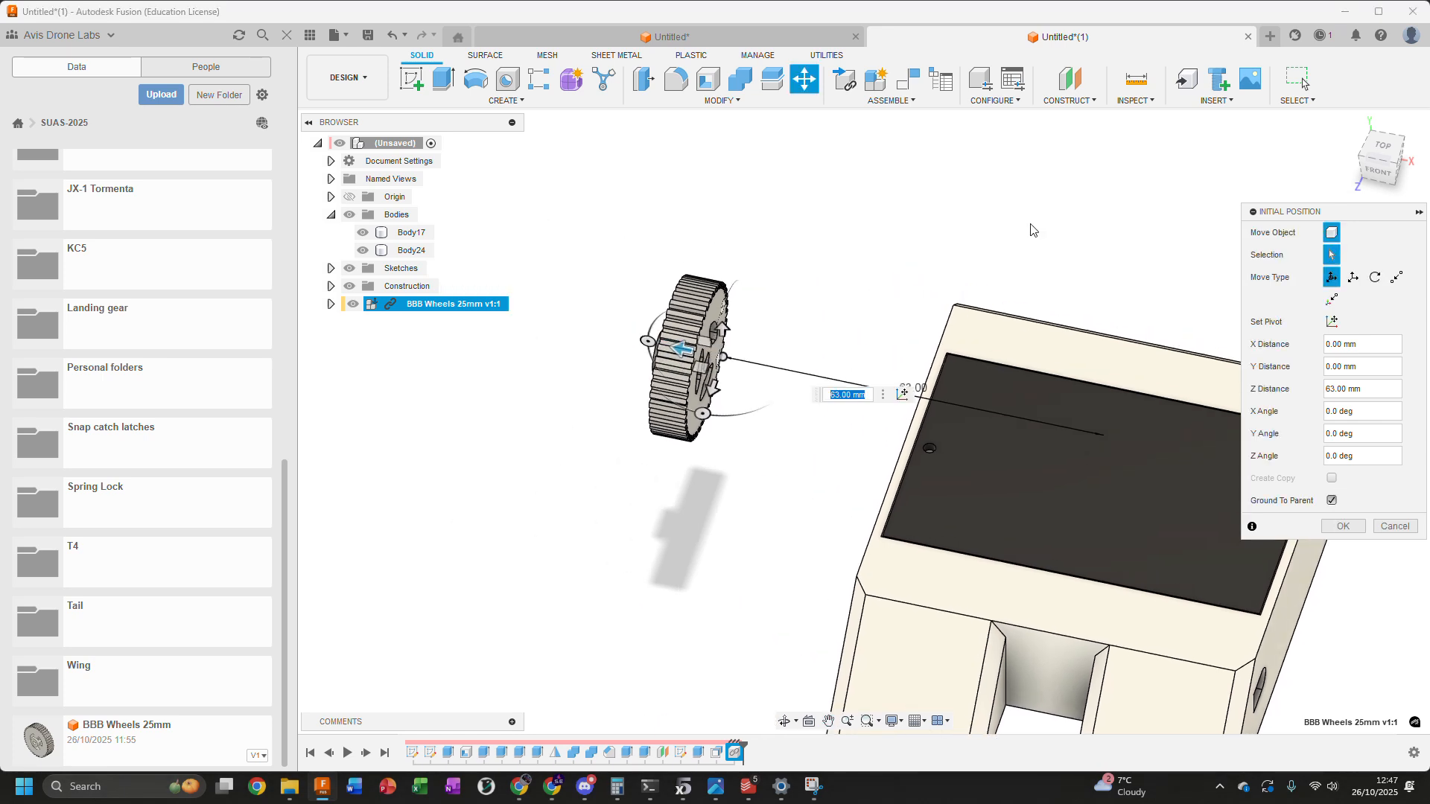
Move the wheel point to point from its inner shaft-hole centre to the centre of the rounded rear slot on the enclosure's left side
left_click(1397, 281)
middle_click_drag(1020, 294, 867, 270, "shift")
scroll(776, 279, "up", 8)
scroll(773, 304, "up", 7)
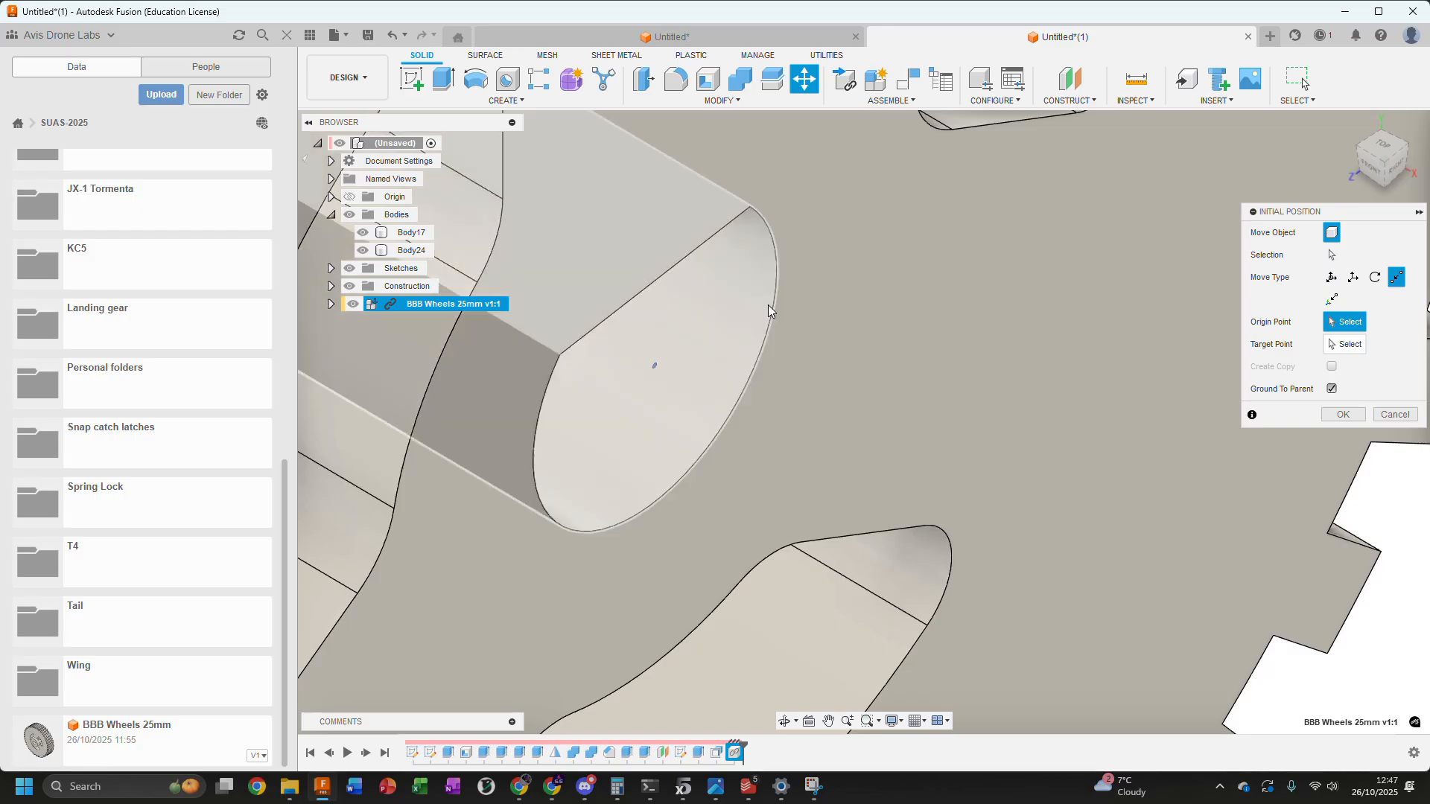
scroll(769, 310, "down", 2)
left_click(775, 310)
scroll(775, 310, "down", 5)
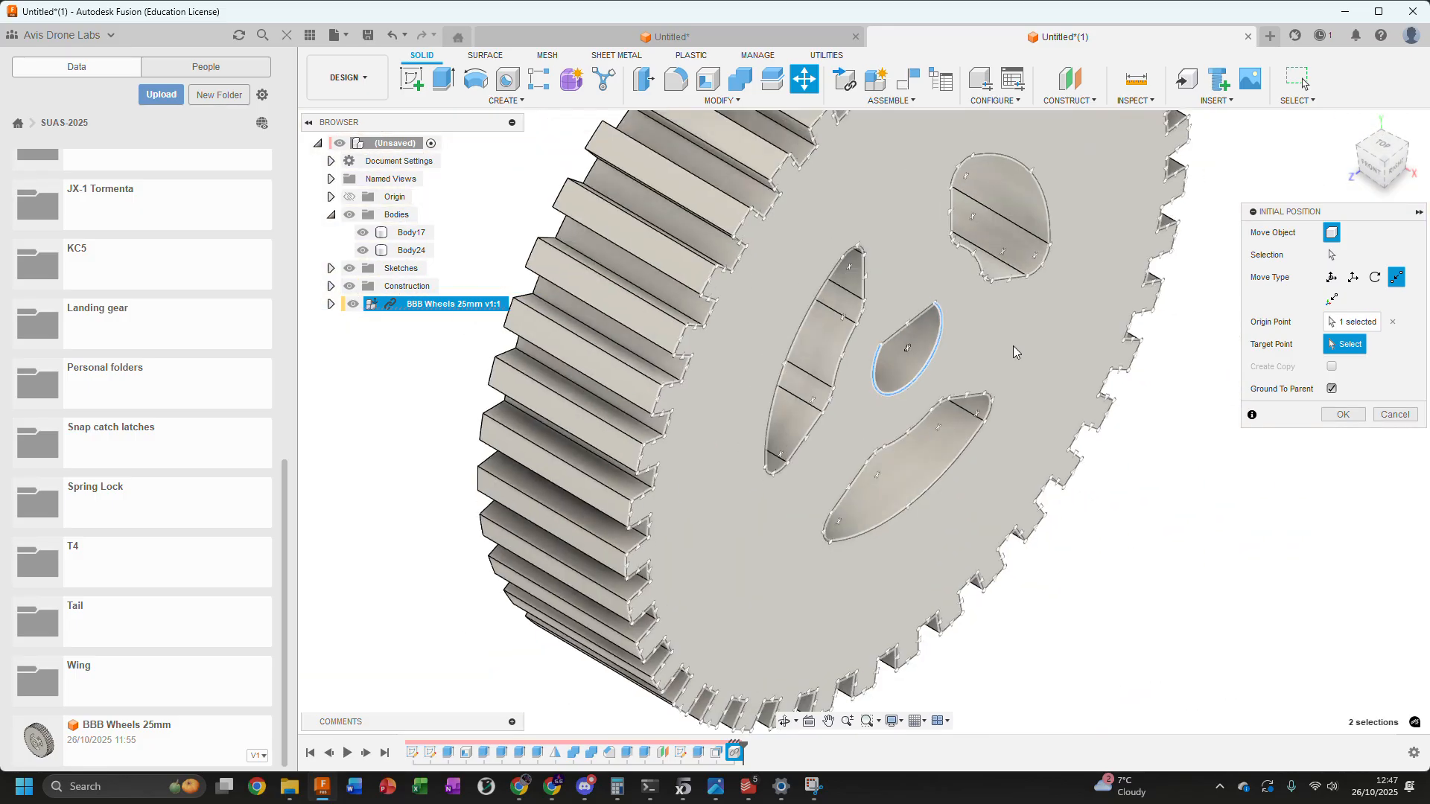
scroll(1066, 351, "down", 3)
middle_click_drag(1066, 351, 1213, 358, "shift")
middle_click_drag(1028, 298, 995, 354)
scroll(1005, 303, "up", 4)
scroll(969, 367, "up", 3)
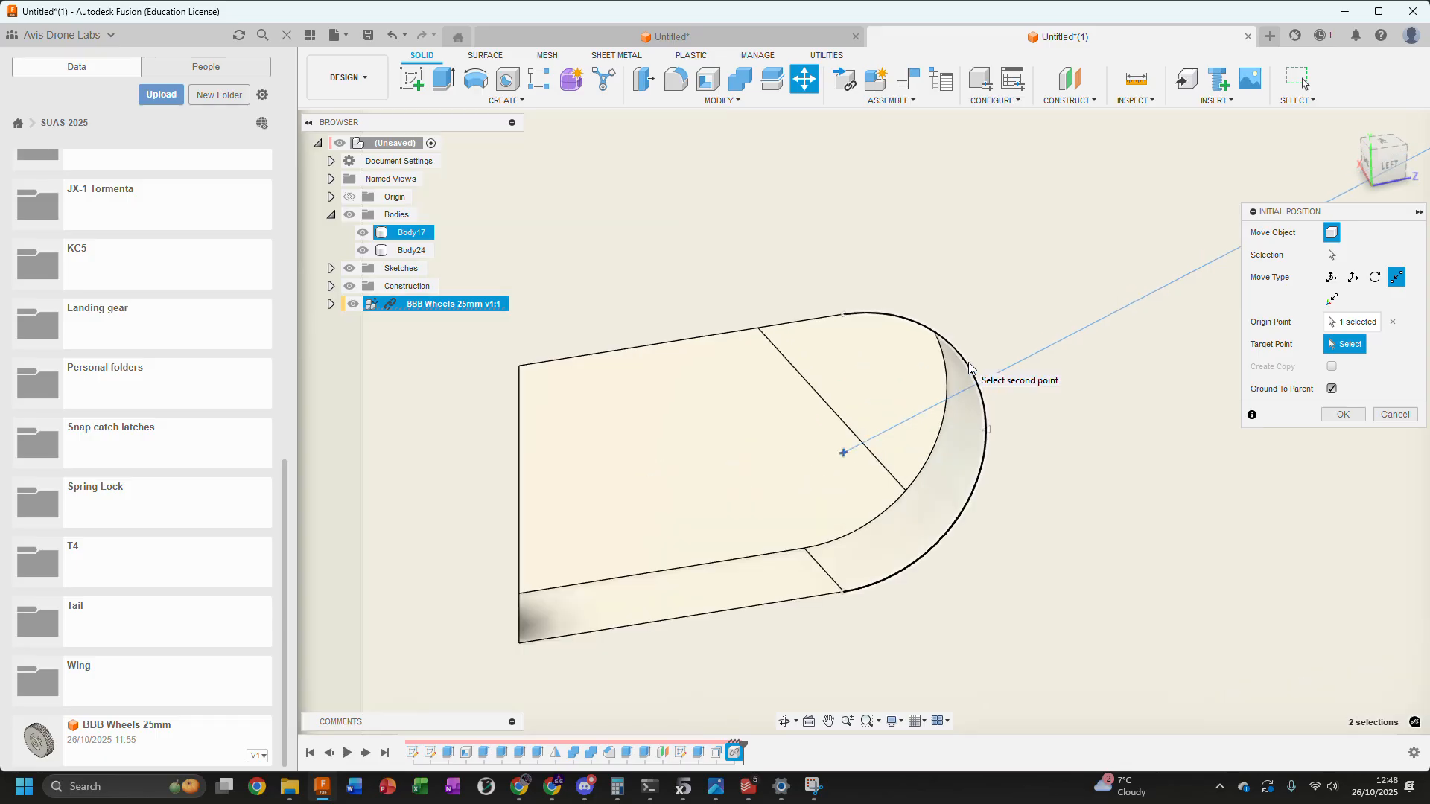
left_click(970, 364)
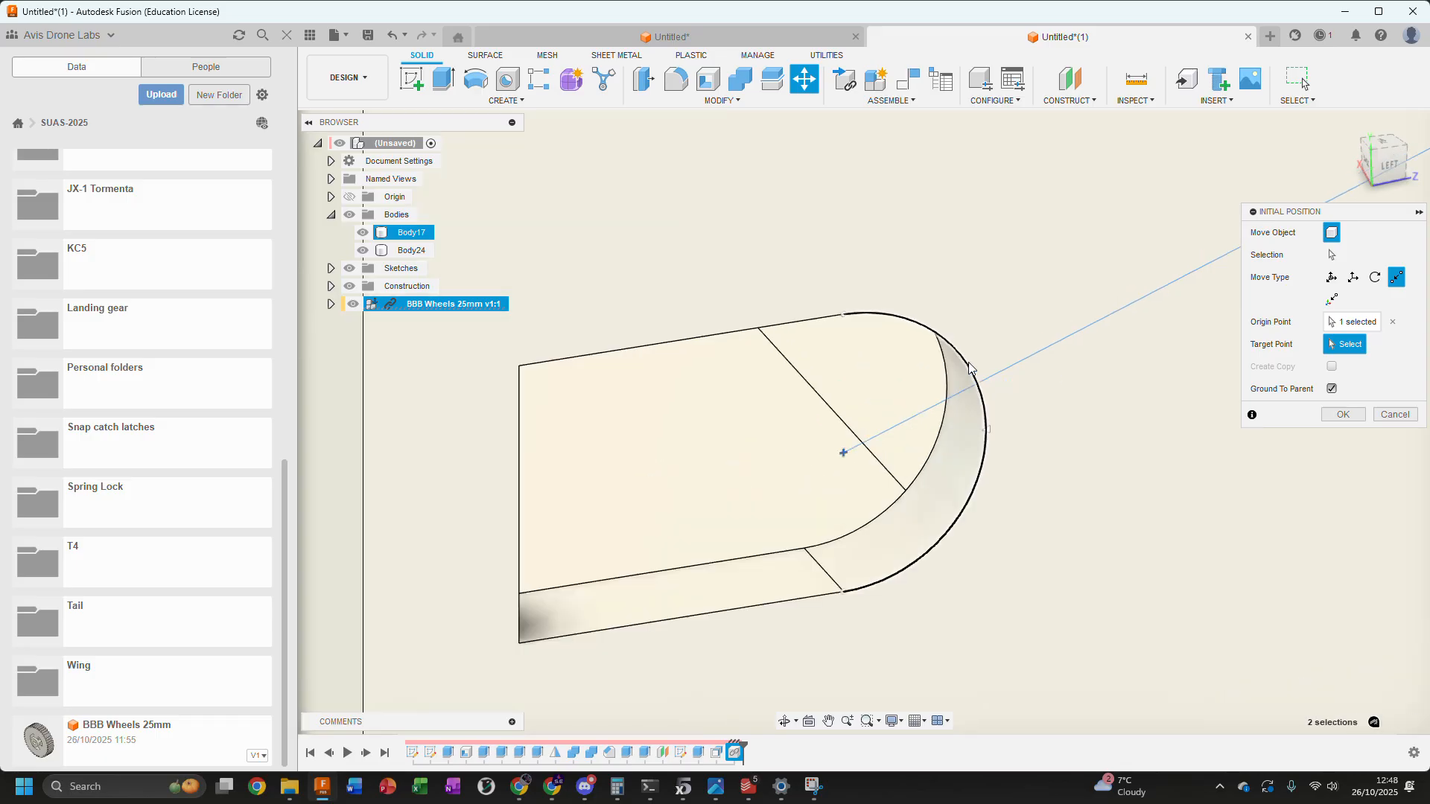
scroll(970, 364, "down", 5)
middle_click_drag(1024, 231, 914, 234, "shift")
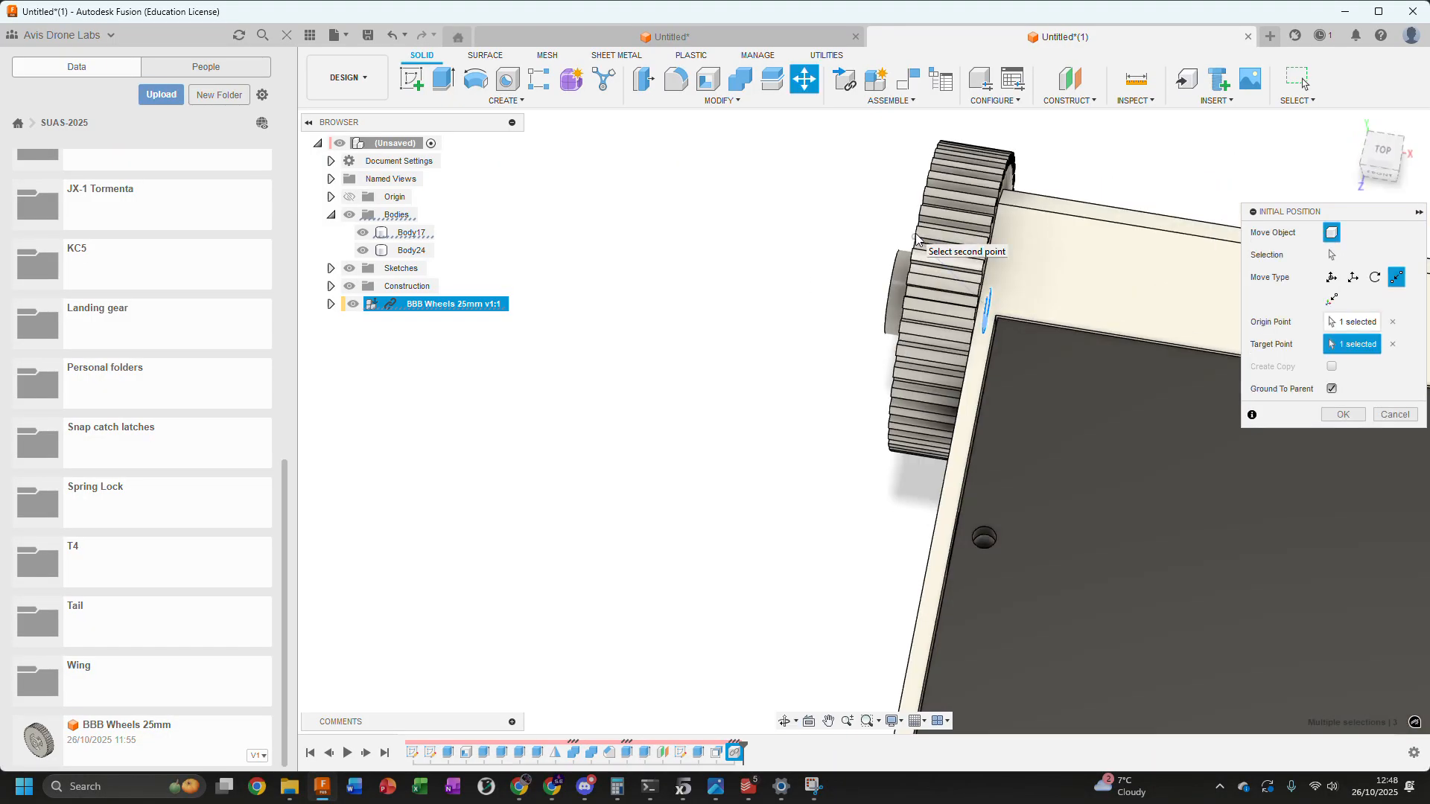
Offset the rear left wheel outward from the enclosure wall with a Z distance of 0.5 mm and accept its position
left_click(1387, 157)
middle_click_drag(876, 330, 844, 548)
scroll(844, 548, "down", 1)
scroll(1228, 295, "up", 3)
middle_click_drag(856, 240, 990, 259)
scroll(1053, 314, "down", 3)
middle_click_drag(1054, 313, 1096, 319, "shift")
left_click(1380, 160)
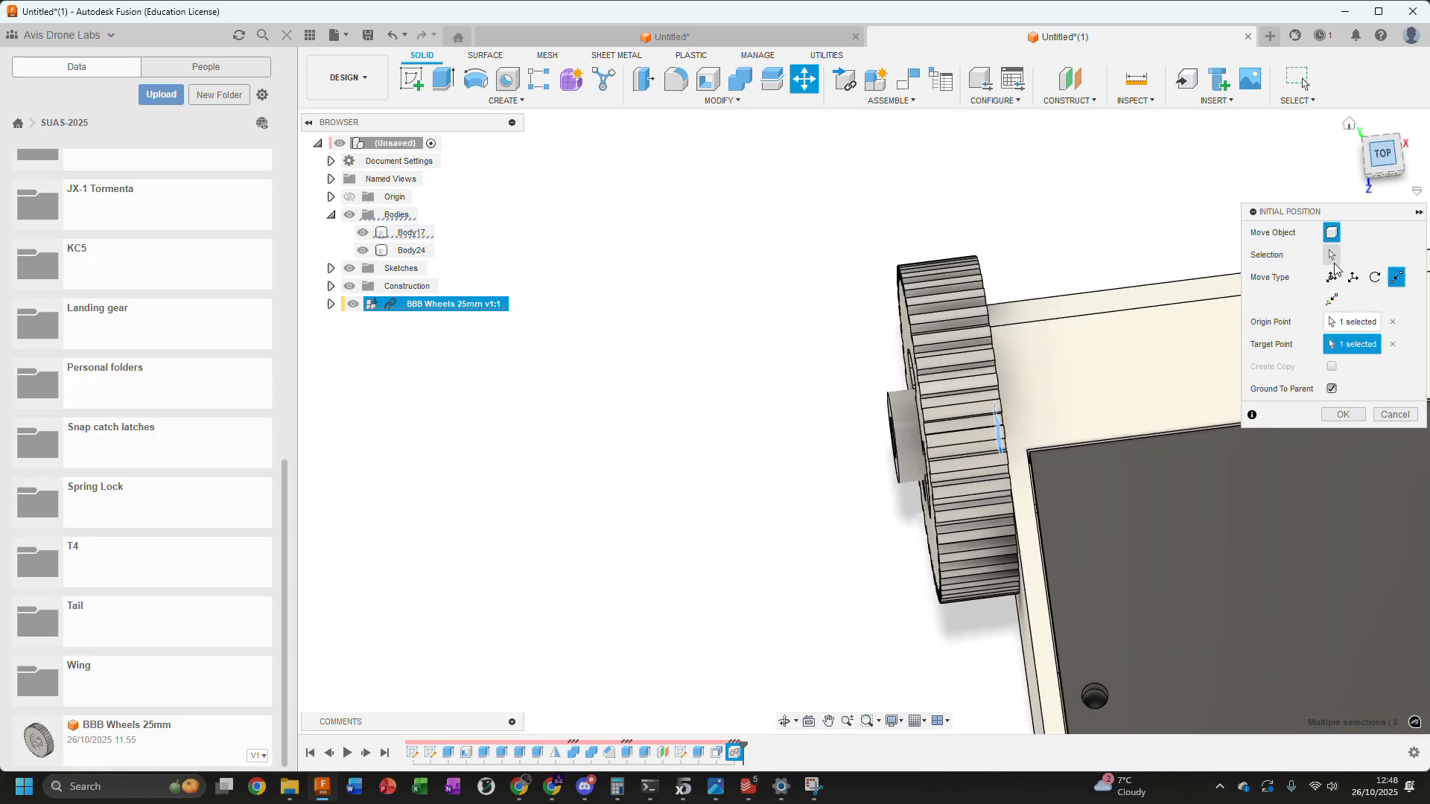
left_click(1333, 278)
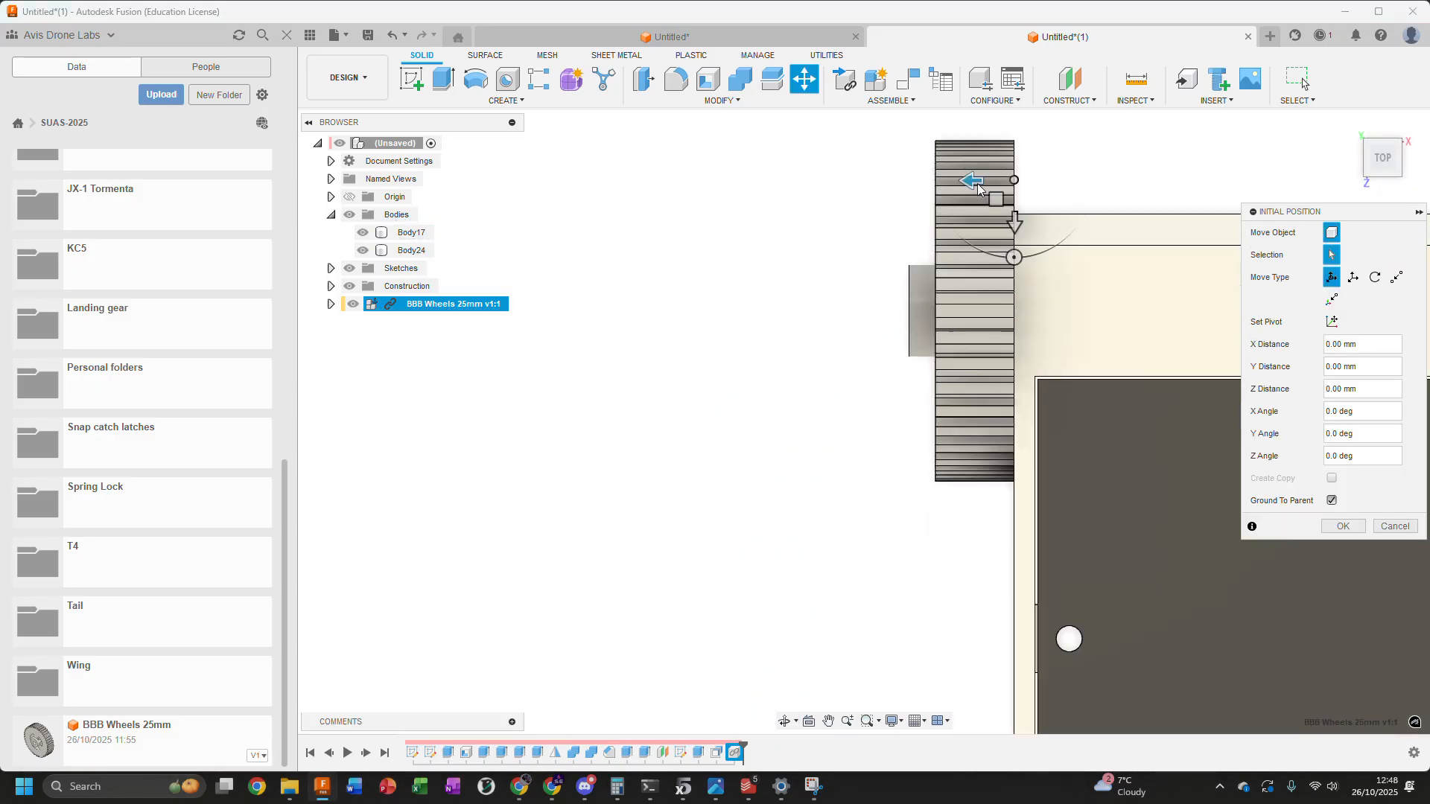
left_click_drag(979, 181, 964, 182)
triple_click(1354, 390)
type("0.5")
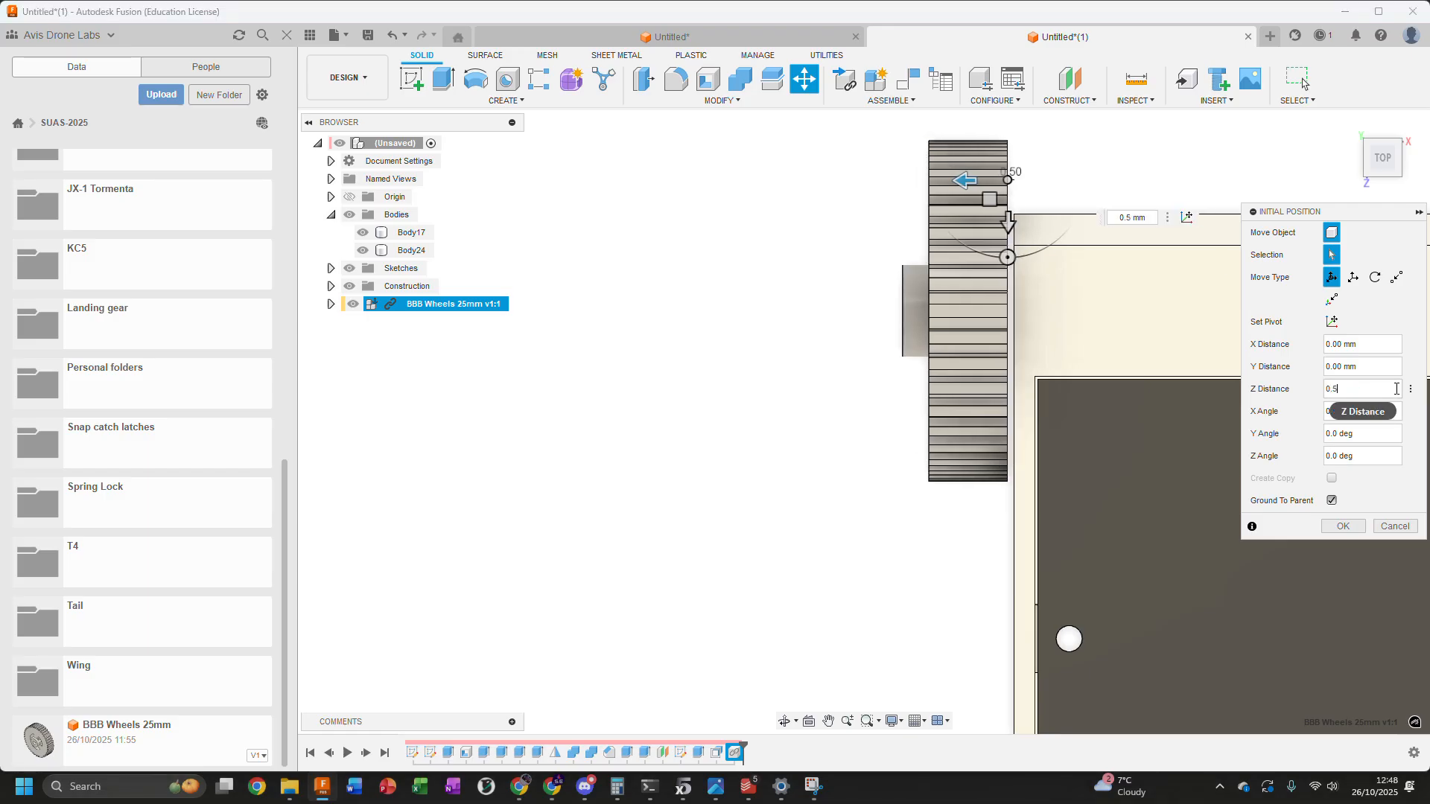
left_click(1342, 531)
Insert a second BBB Wheels 25mm component and pull it clear of the enclosure's left side, in front of the rear wheel
scroll(897, 472, "down", 7)
middle_click_drag(897, 473, 924, 214, "shift")
left_click_drag(172, 734, 945, 453)
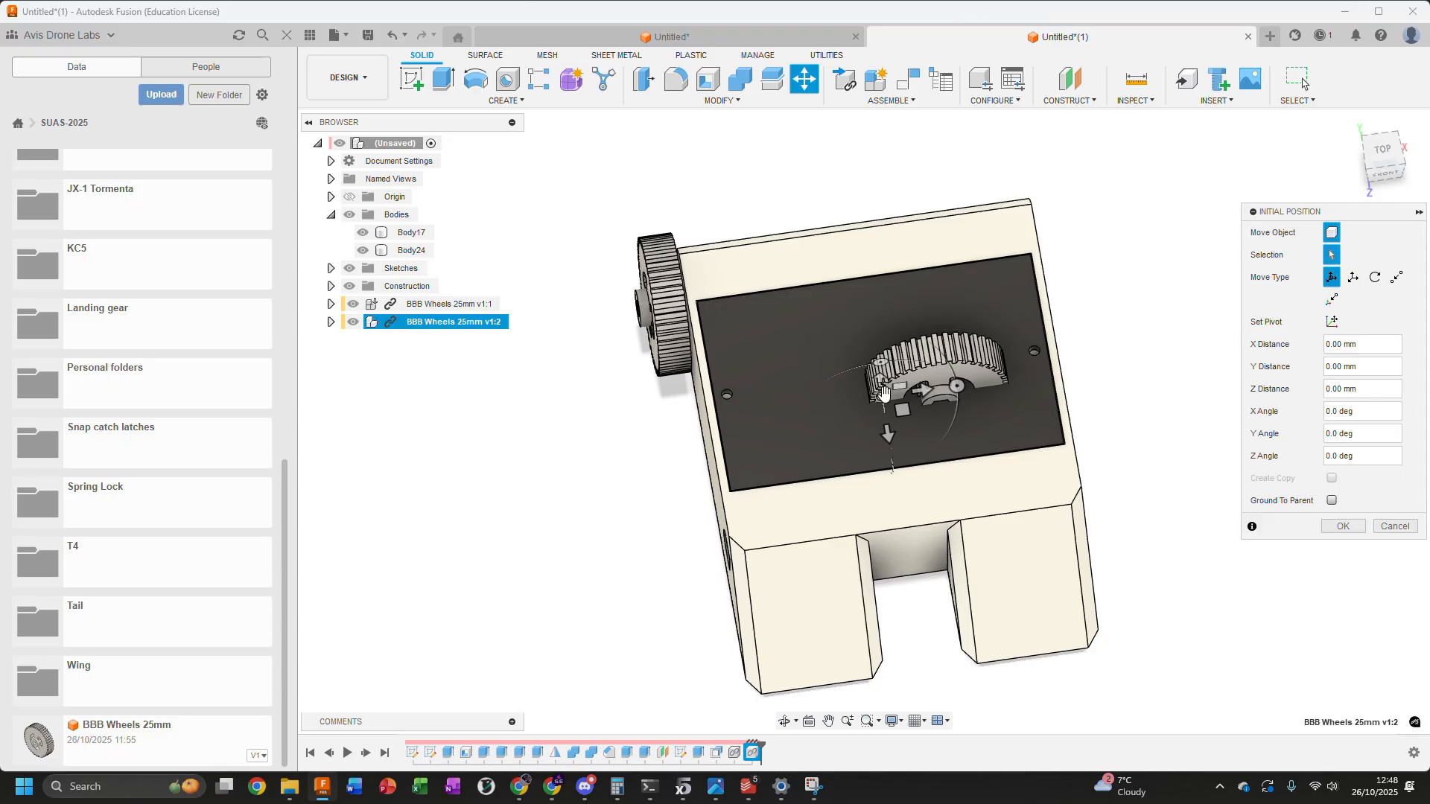
left_click_drag(941, 392, 569, 501)
Move the second wheel point to point from its inner shaft-hole centre to the arc centre of the front slot on the left side
left_click(1396, 277)
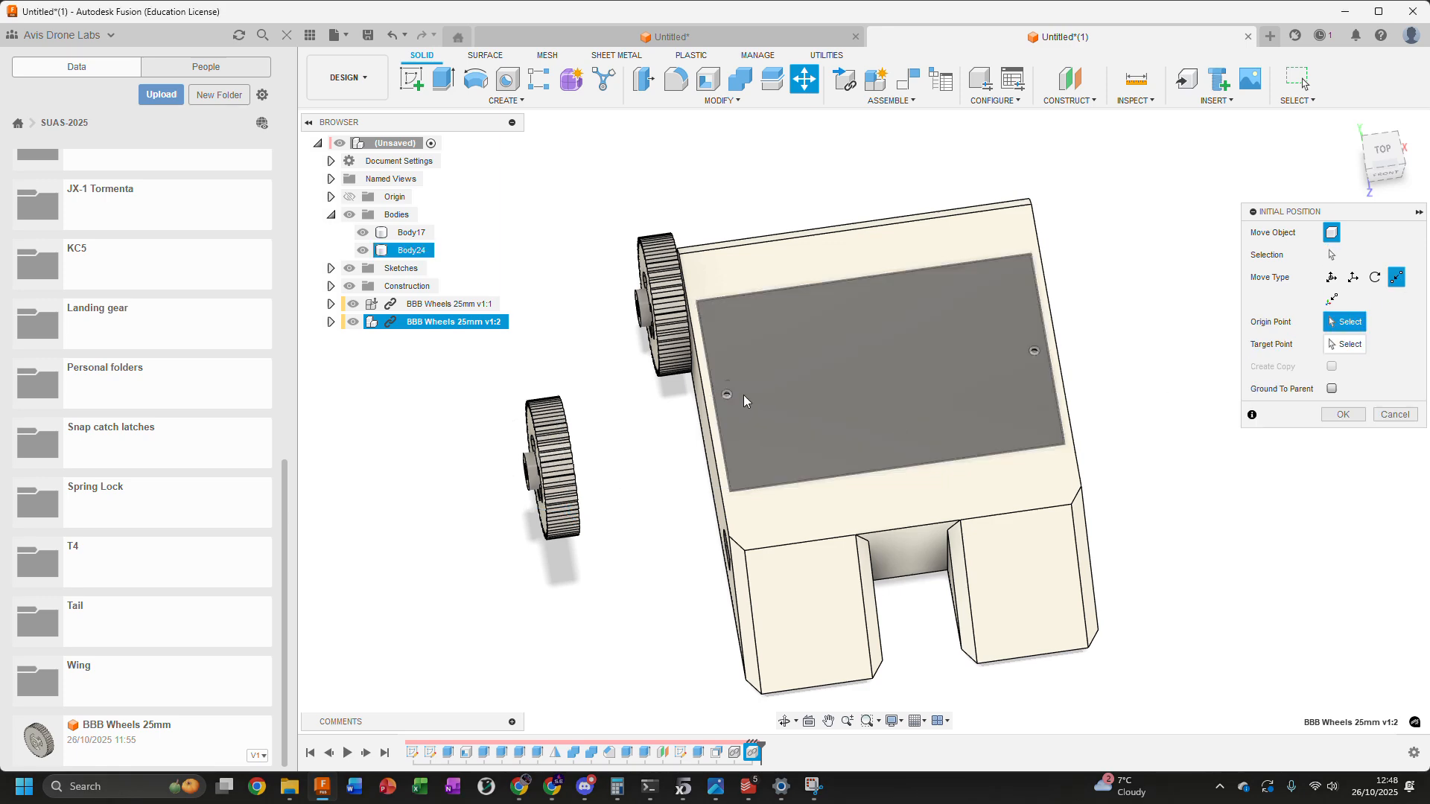
middle_click_drag(747, 401, 574, 365, "shift")
scroll(673, 253, "up", 4)
scroll(671, 270, "up", 5)
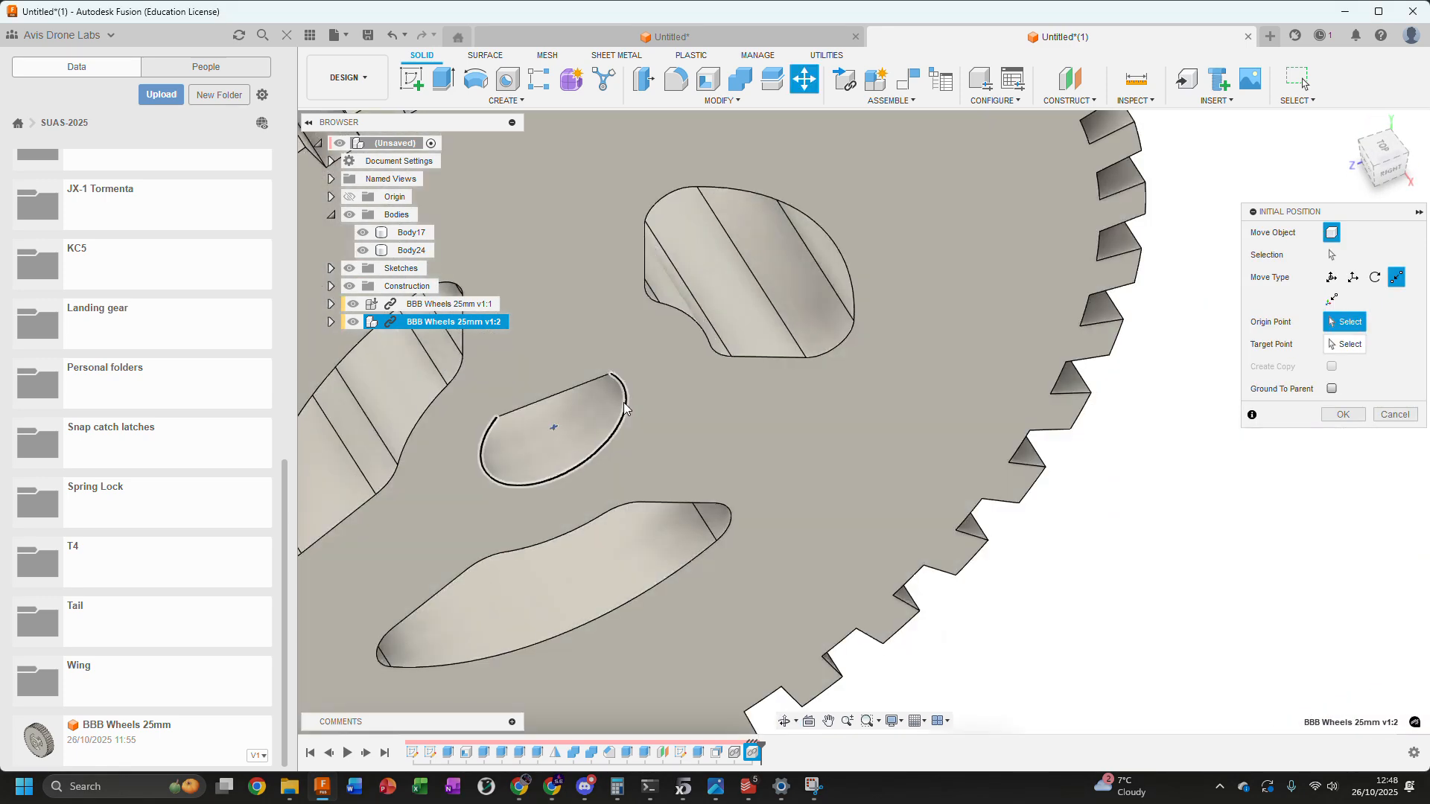
left_click(625, 409)
scroll(625, 409, "down", 6)
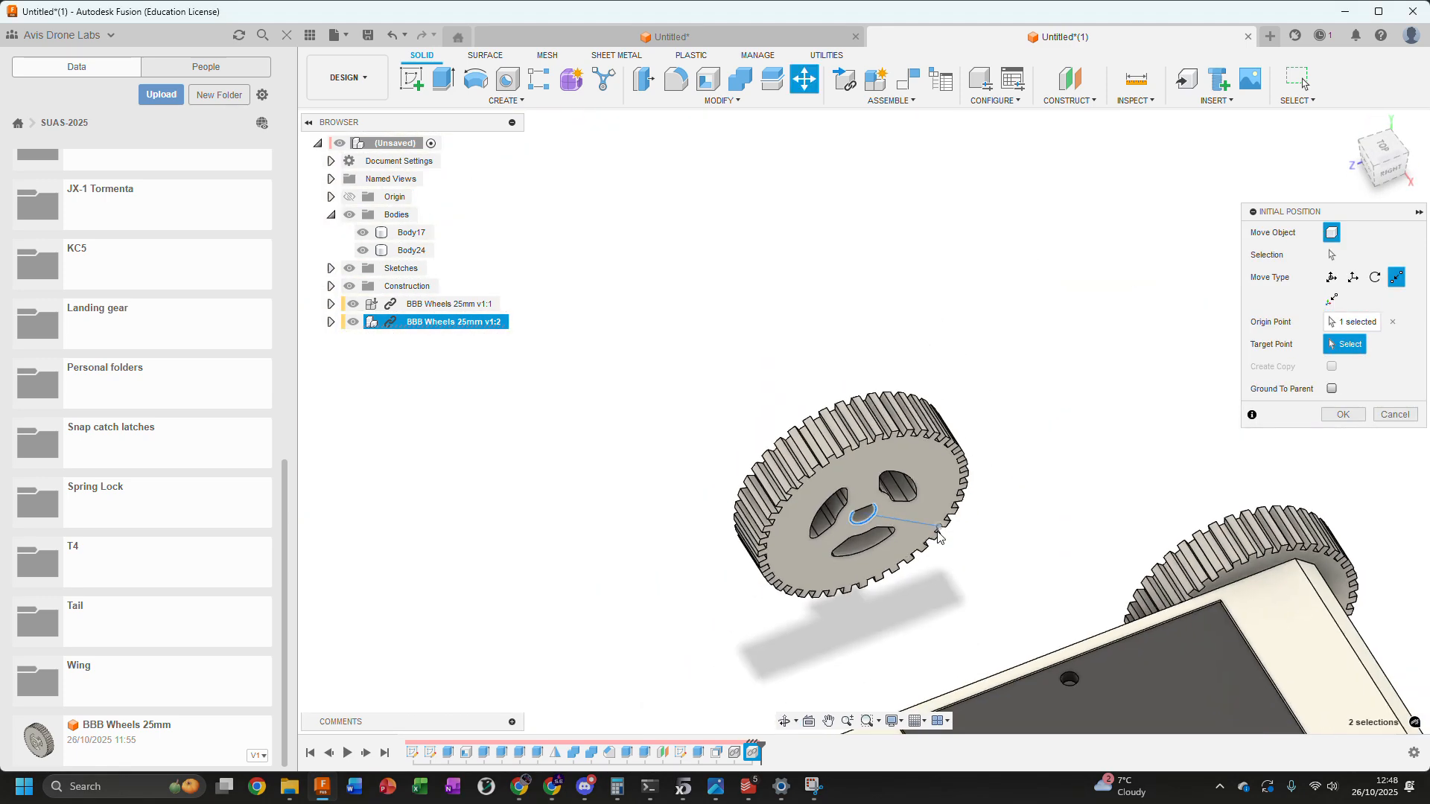
scroll(1166, 387, "up", 3)
scroll(1166, 386, "up", 5)
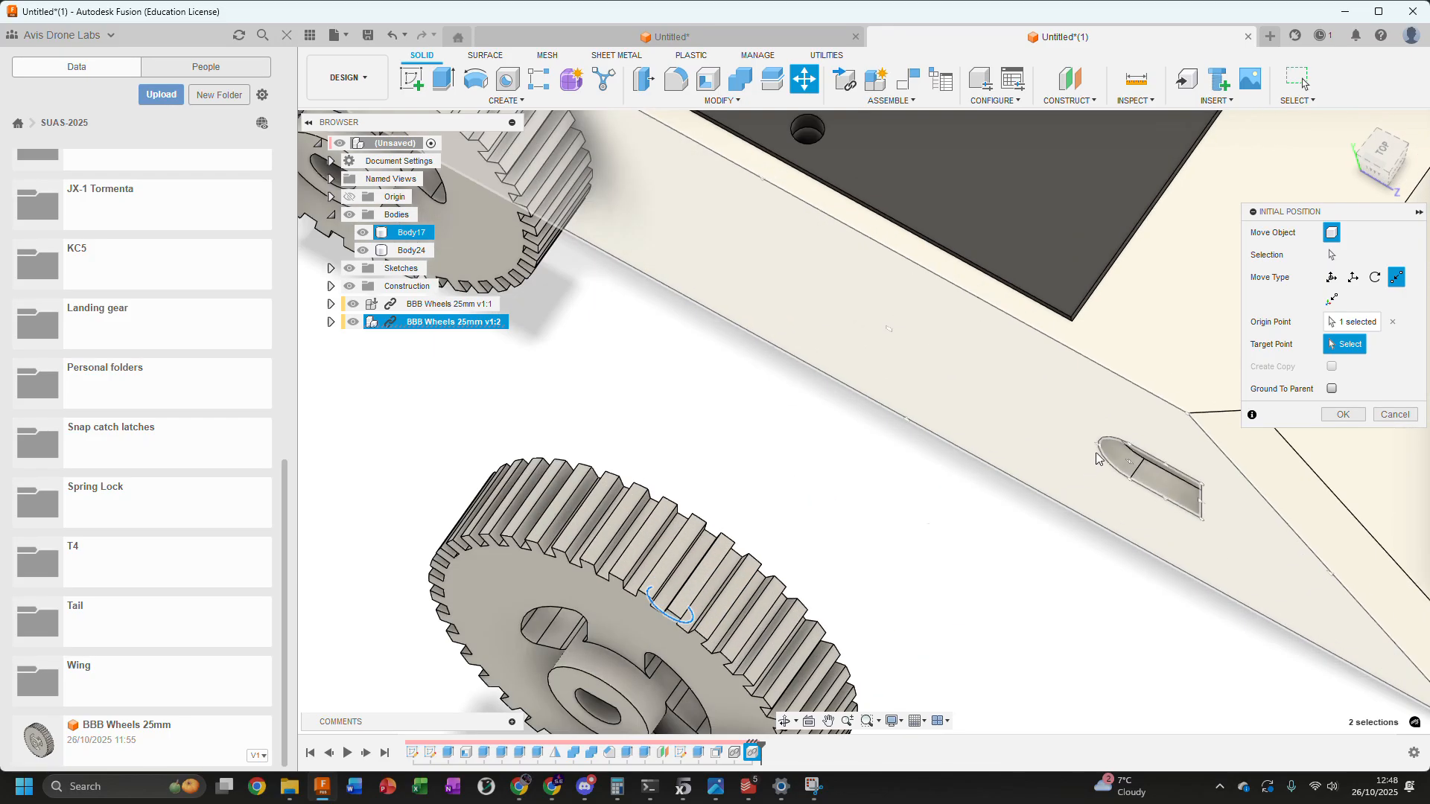
left_click(1097, 453)
scroll(1097, 453, "down", 5)
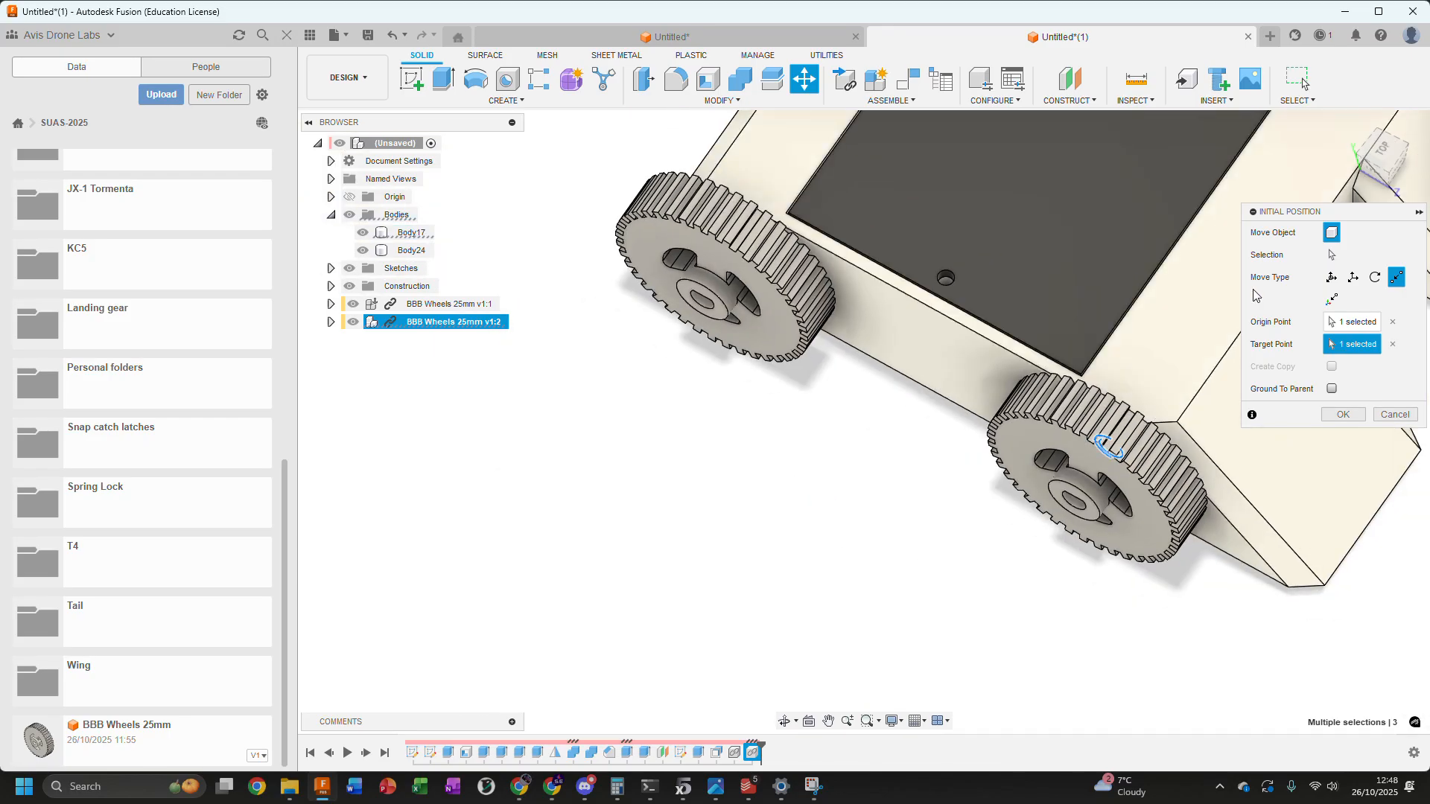
Offset the front left wheel outward from the enclosure wall with a Z distance of 0.5 mm and accept its position
left_click(1384, 152)
left_click(1331, 277)
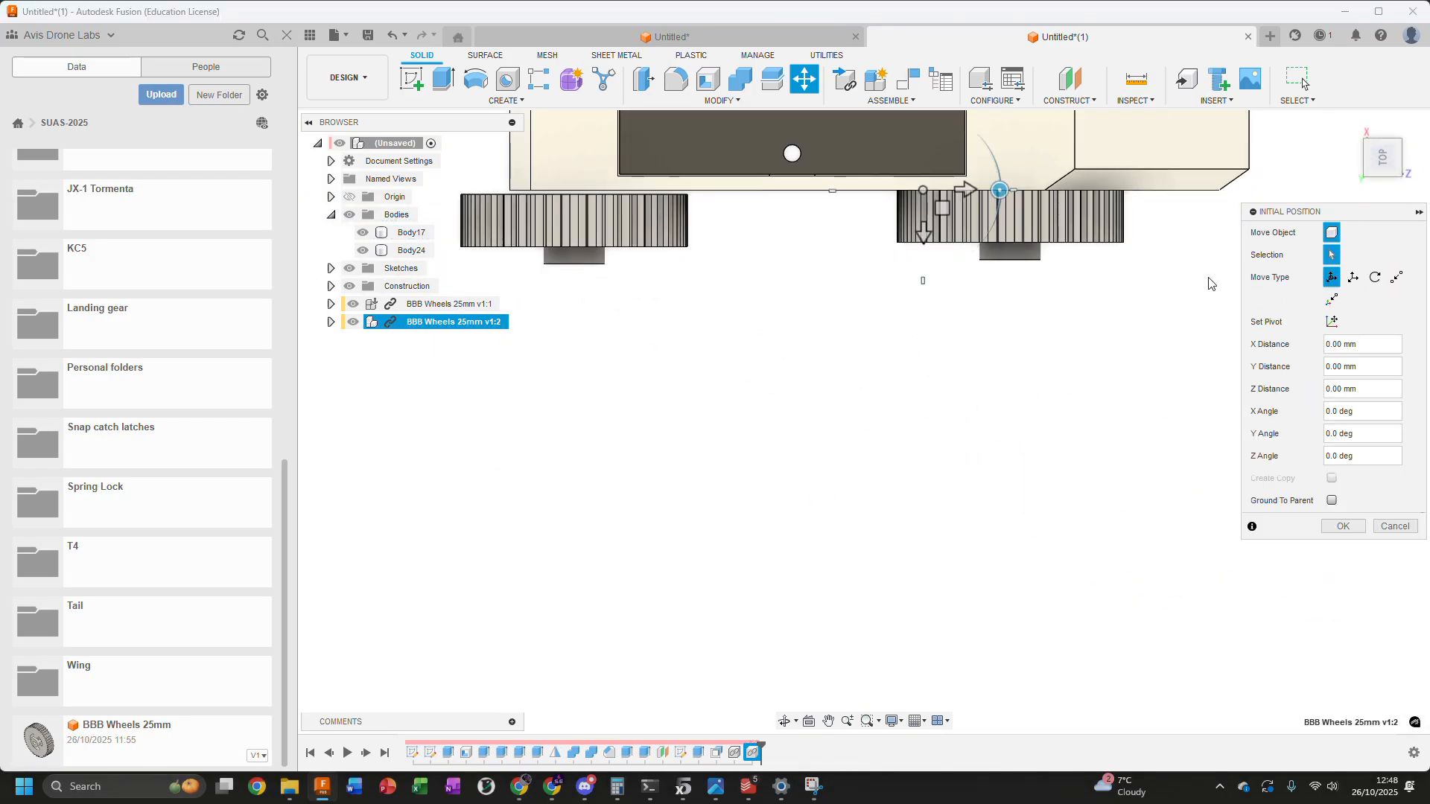
left_click_drag(926, 233, 924, 242)
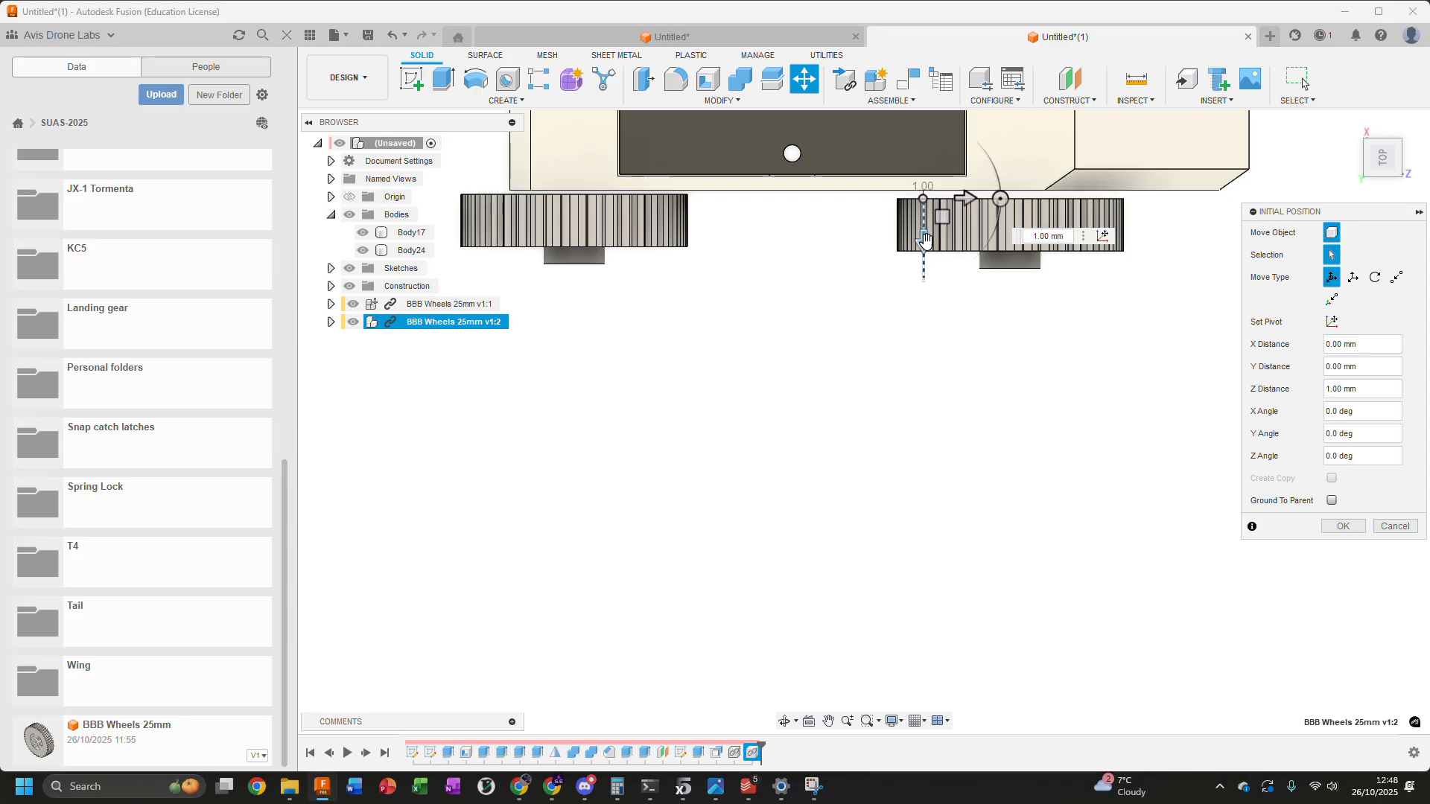
left_click(1066, 235)
type("0.5")
key("Return")
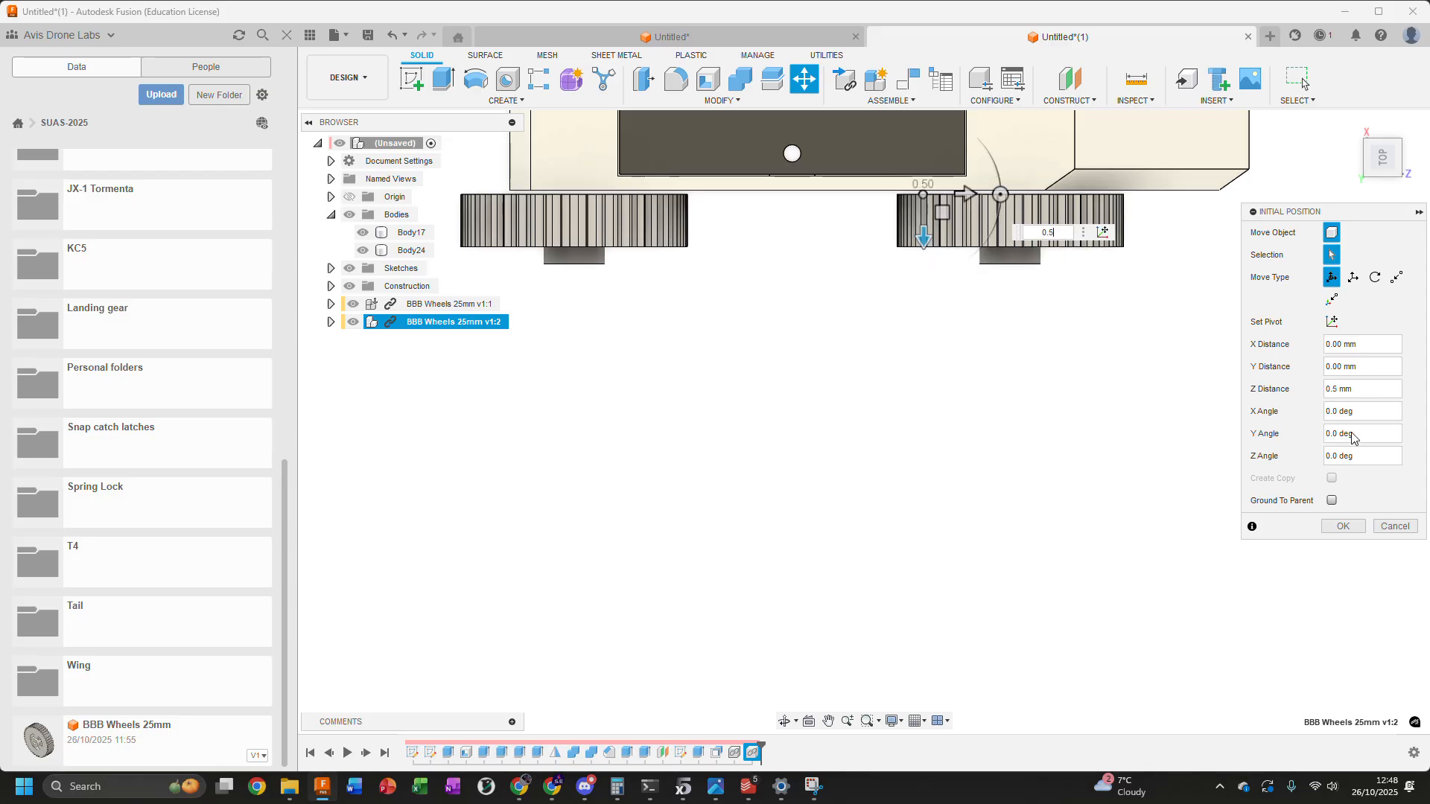
left_click(1346, 530)
Mirror both left wheel components across the origin plane running lengthwise through the middle of the enclosure
scroll(1056, 467, "down", 3)
middle_click_drag(1053, 466, 730, 402, "shift")
scroll(729, 402, "down", 3)
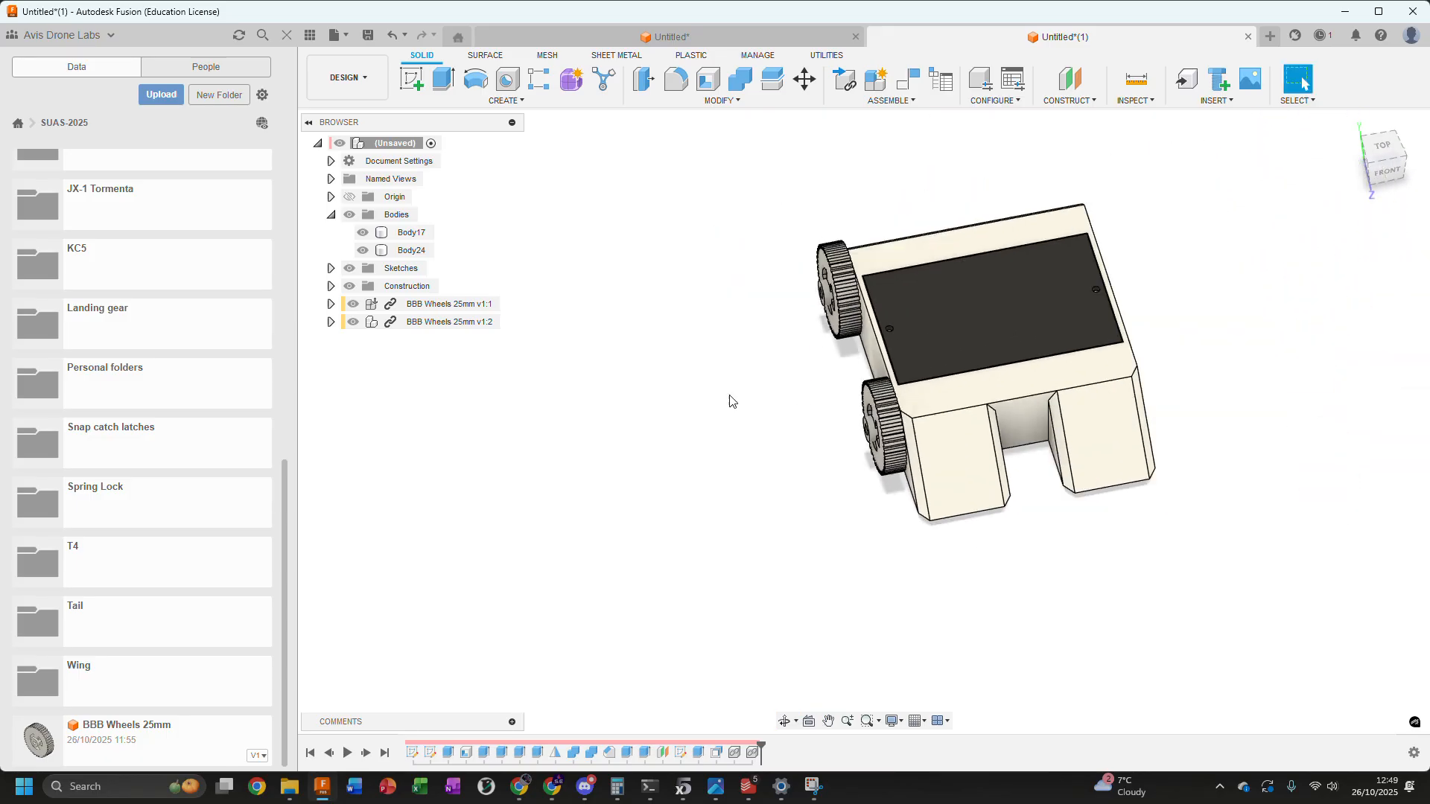
left_click(496, 100)
left_click(423, 432)
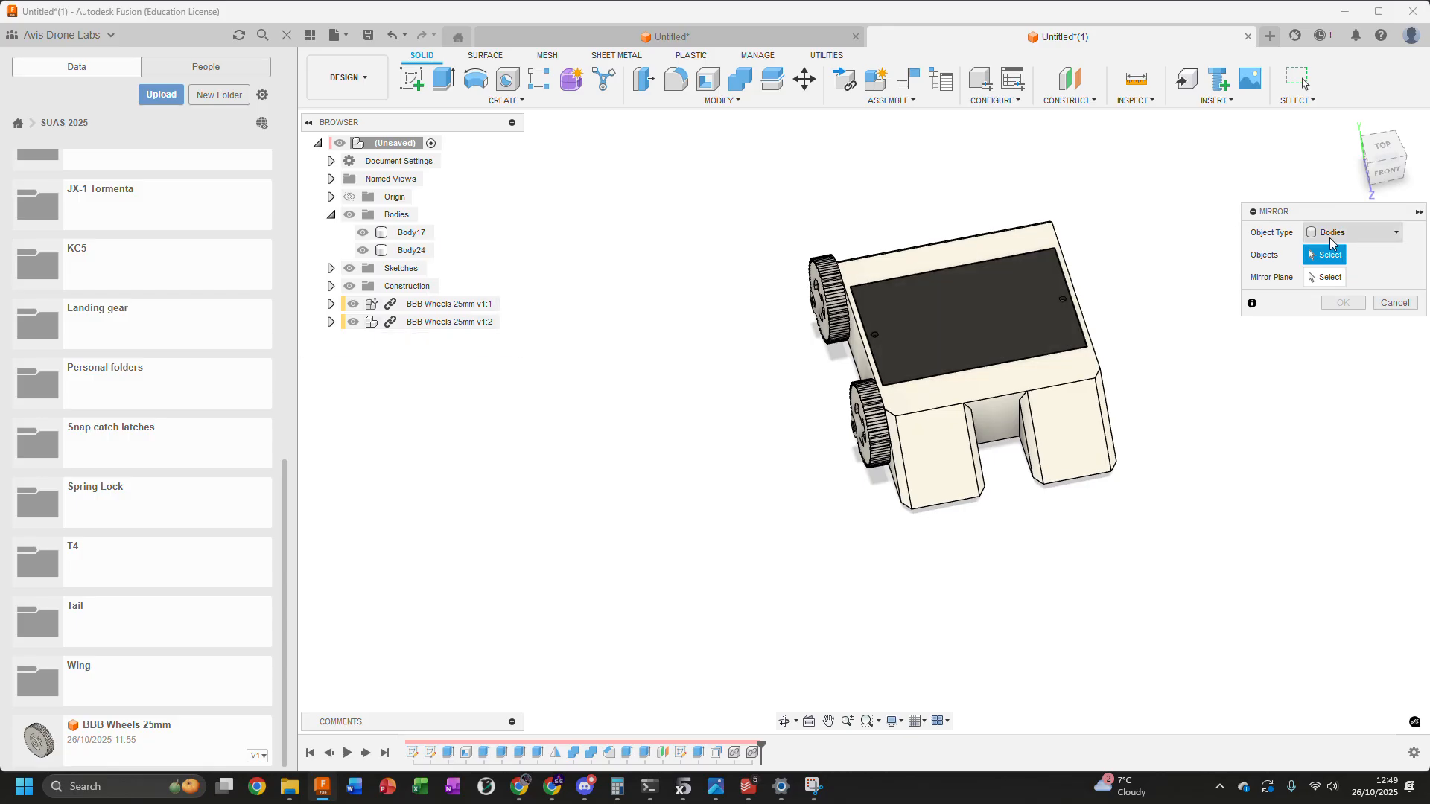
left_click(1330, 237)
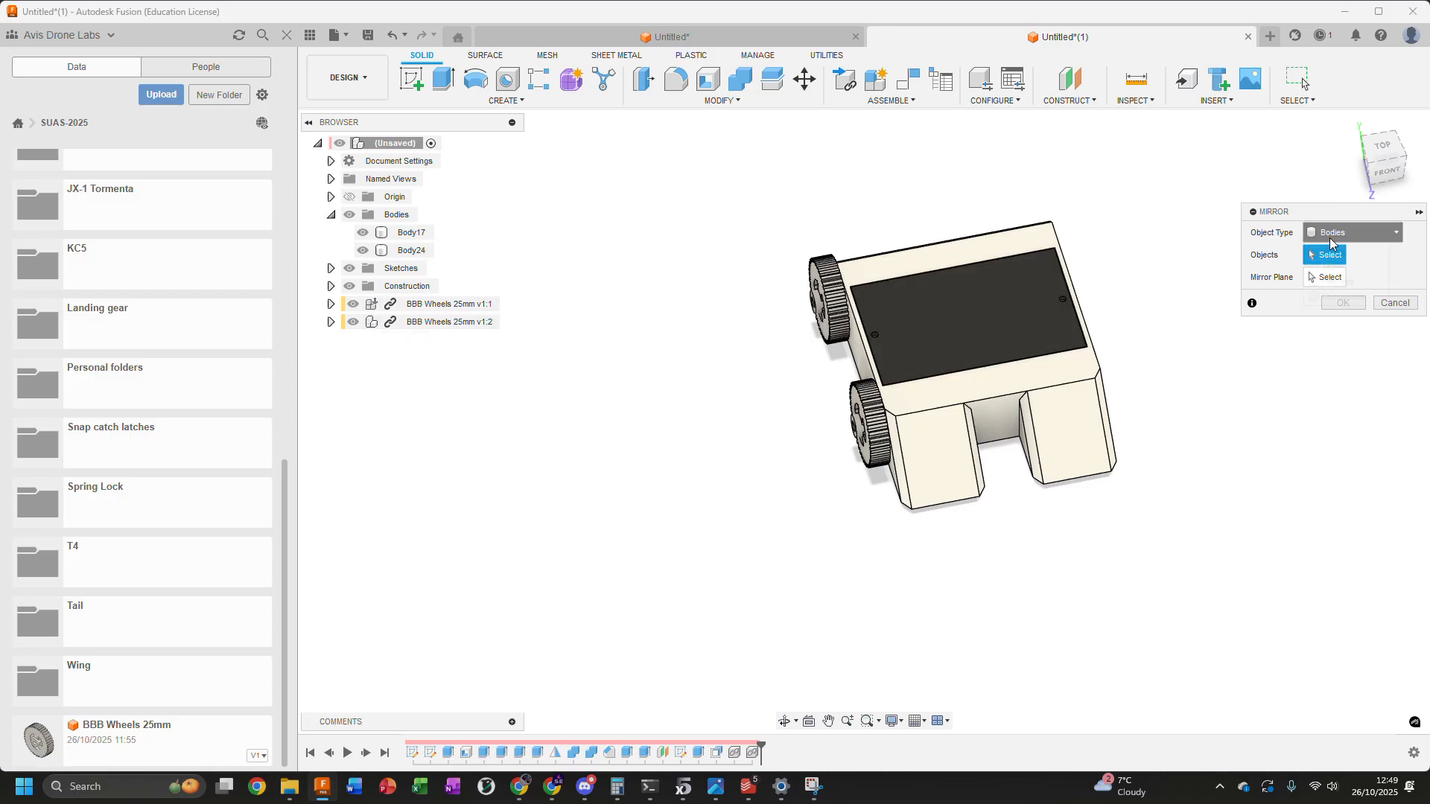
left_click(1344, 297)
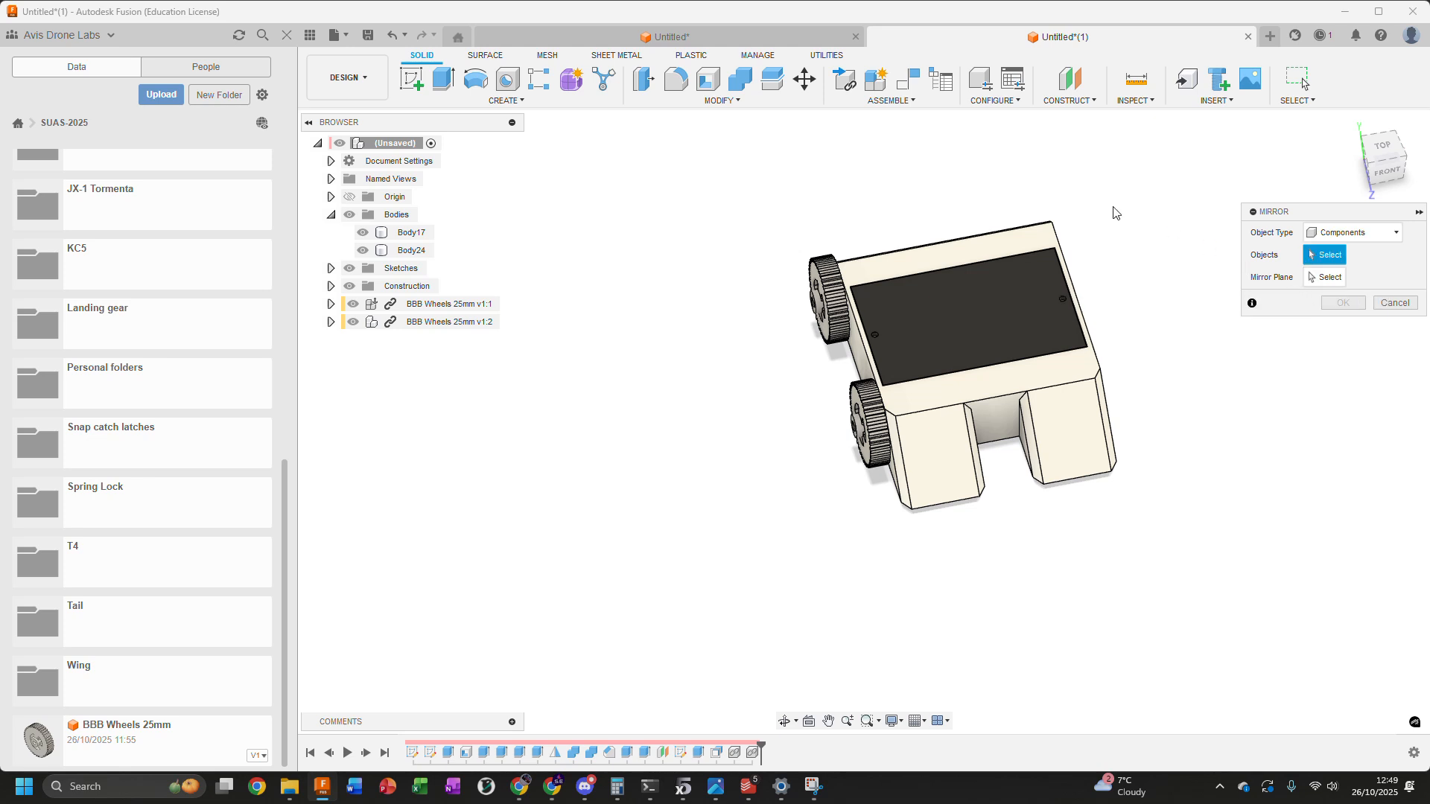
left_click(436, 305)
left_click(434, 322)
left_click(1334, 284)
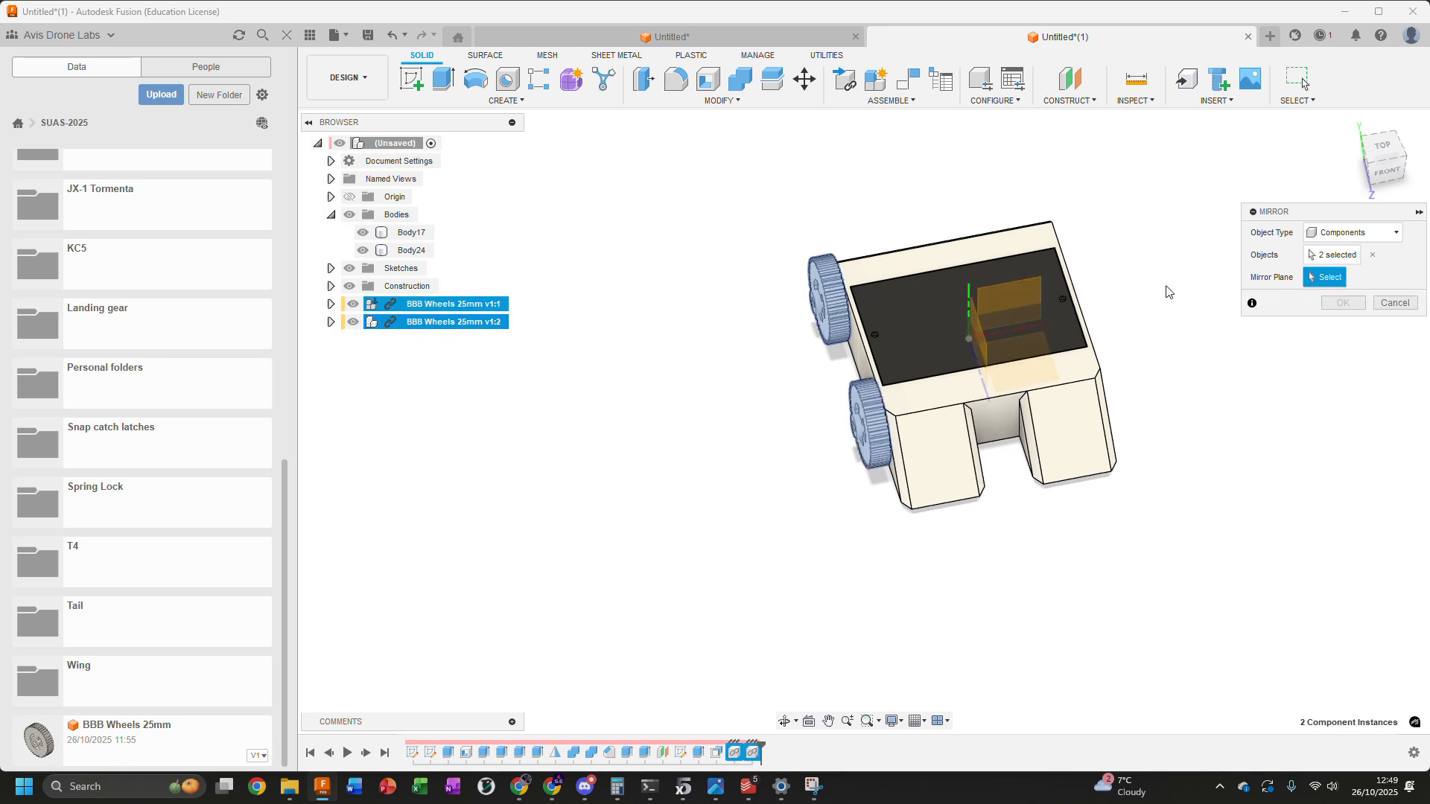
middle_click_drag(1056, 201, 1326, 234, "shift")
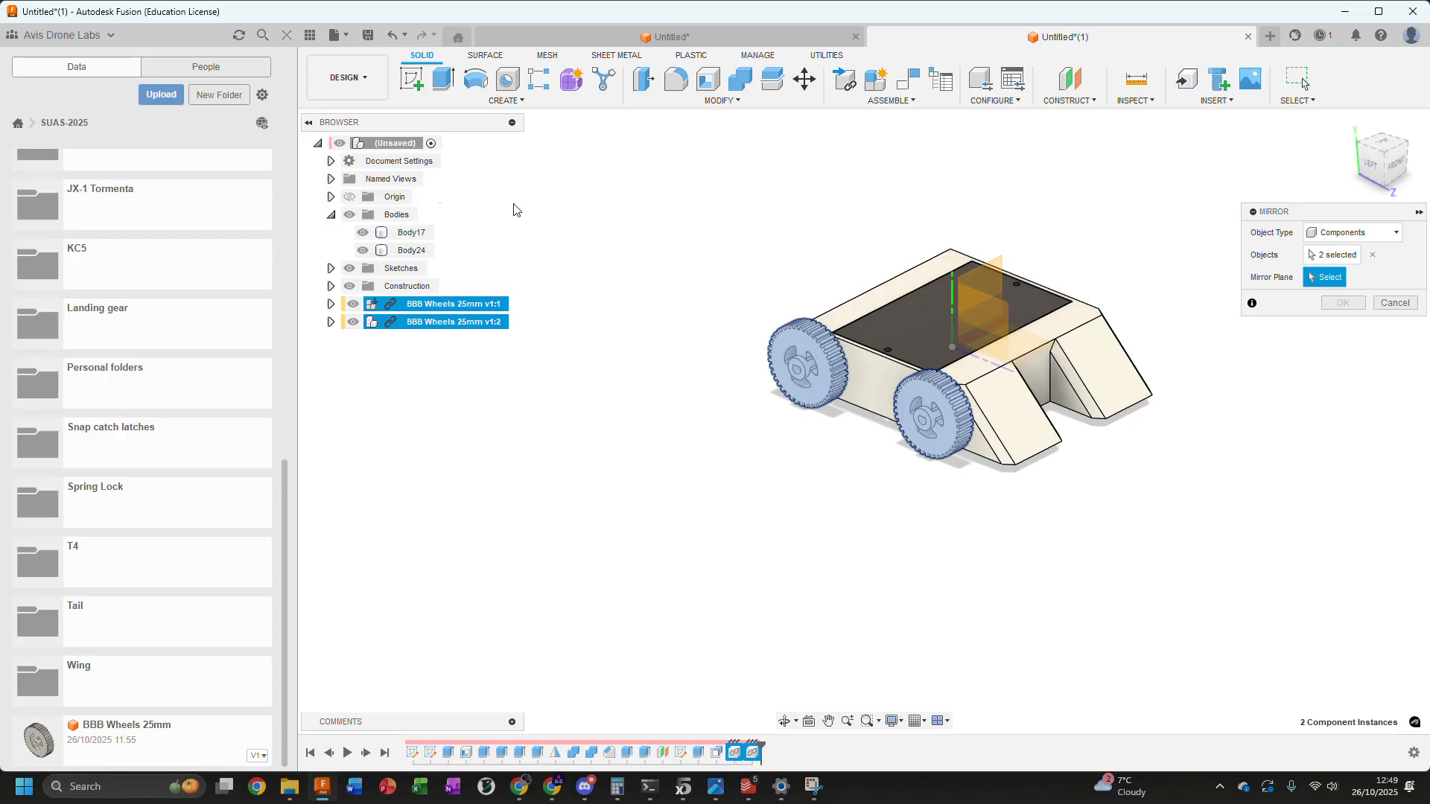
left_click(991, 304)
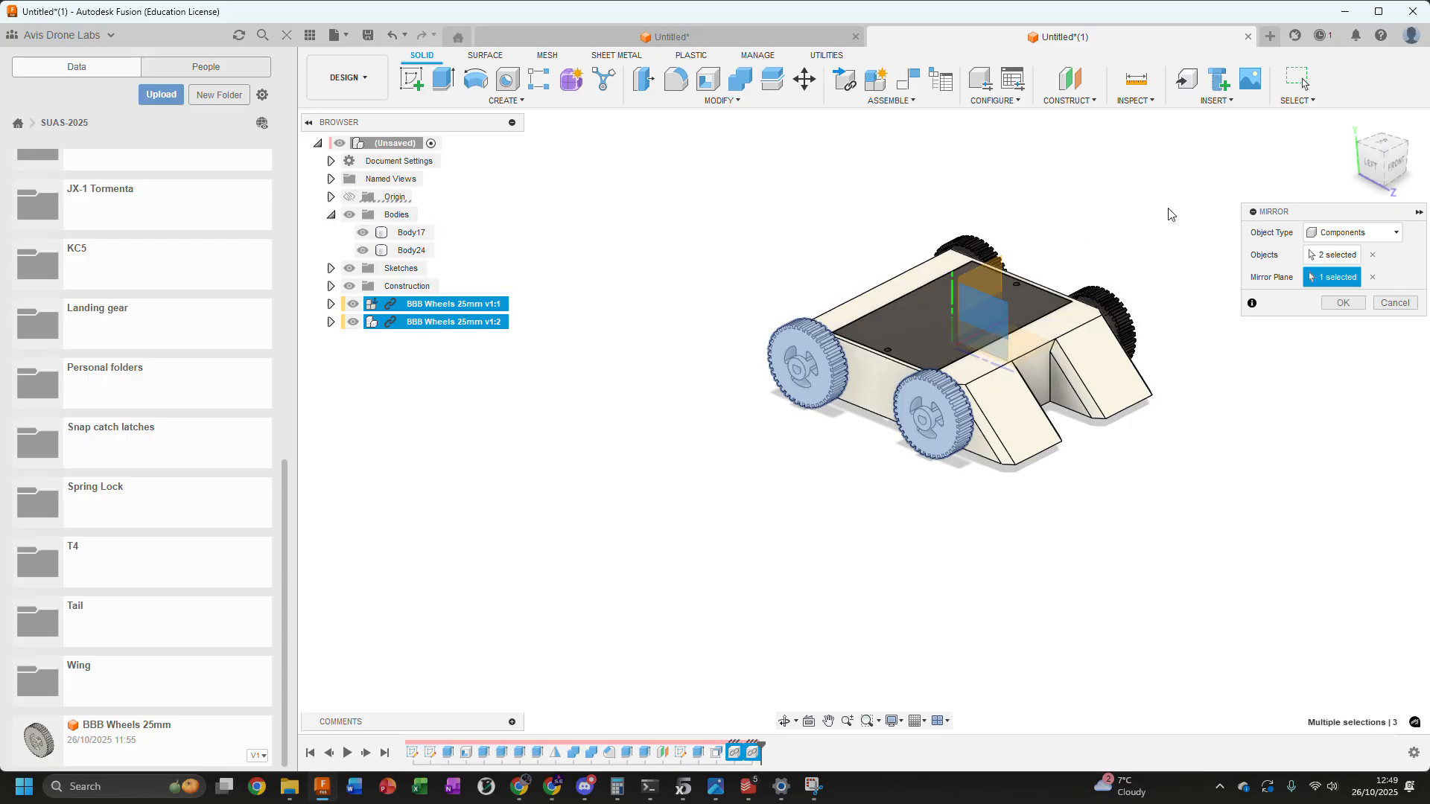
left_click(1342, 303)
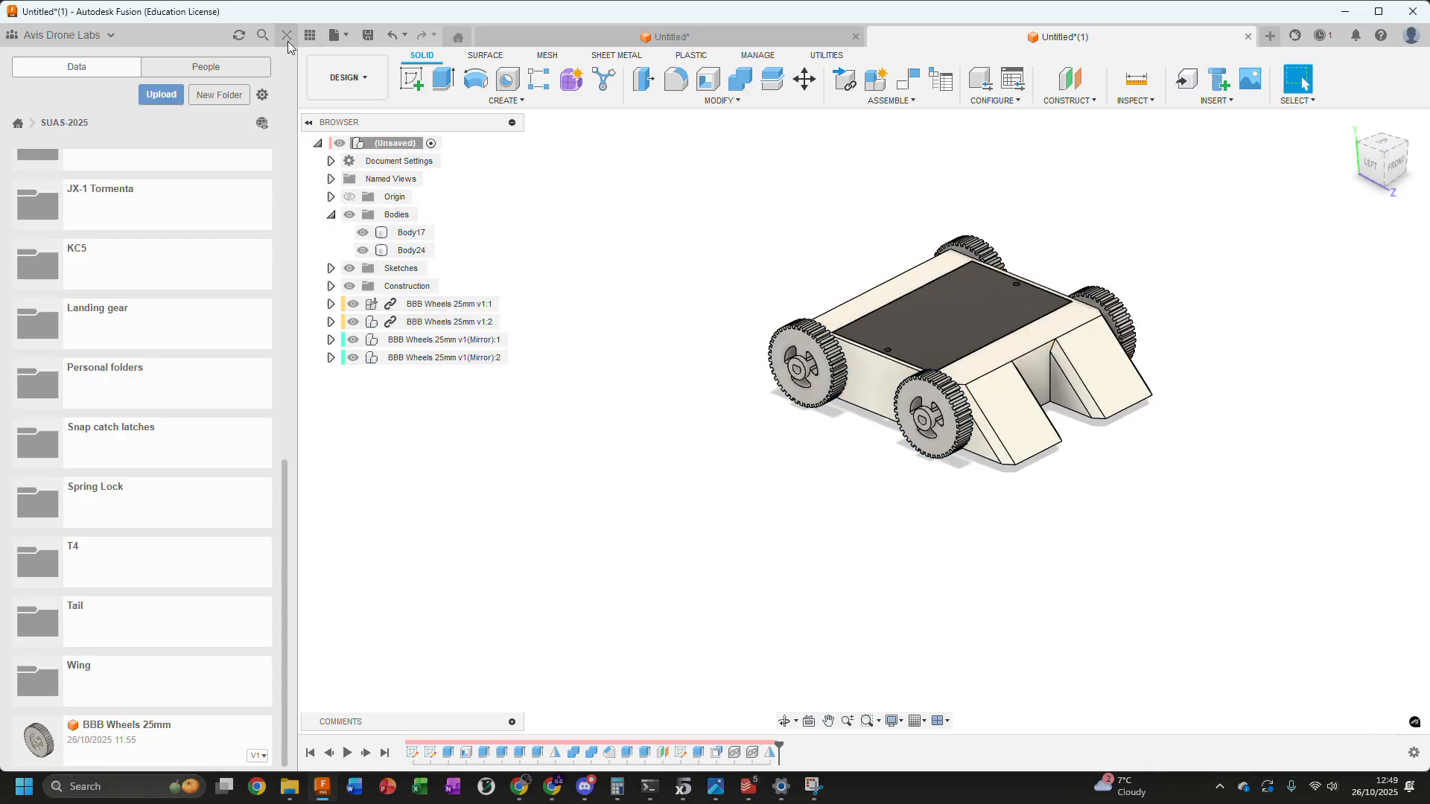
Hide the project data and inspect the fit of the four wheels against the enclosure from above
left_click(319, 32)
middle_click_drag(1071, 180, 1014, 196, "shift")
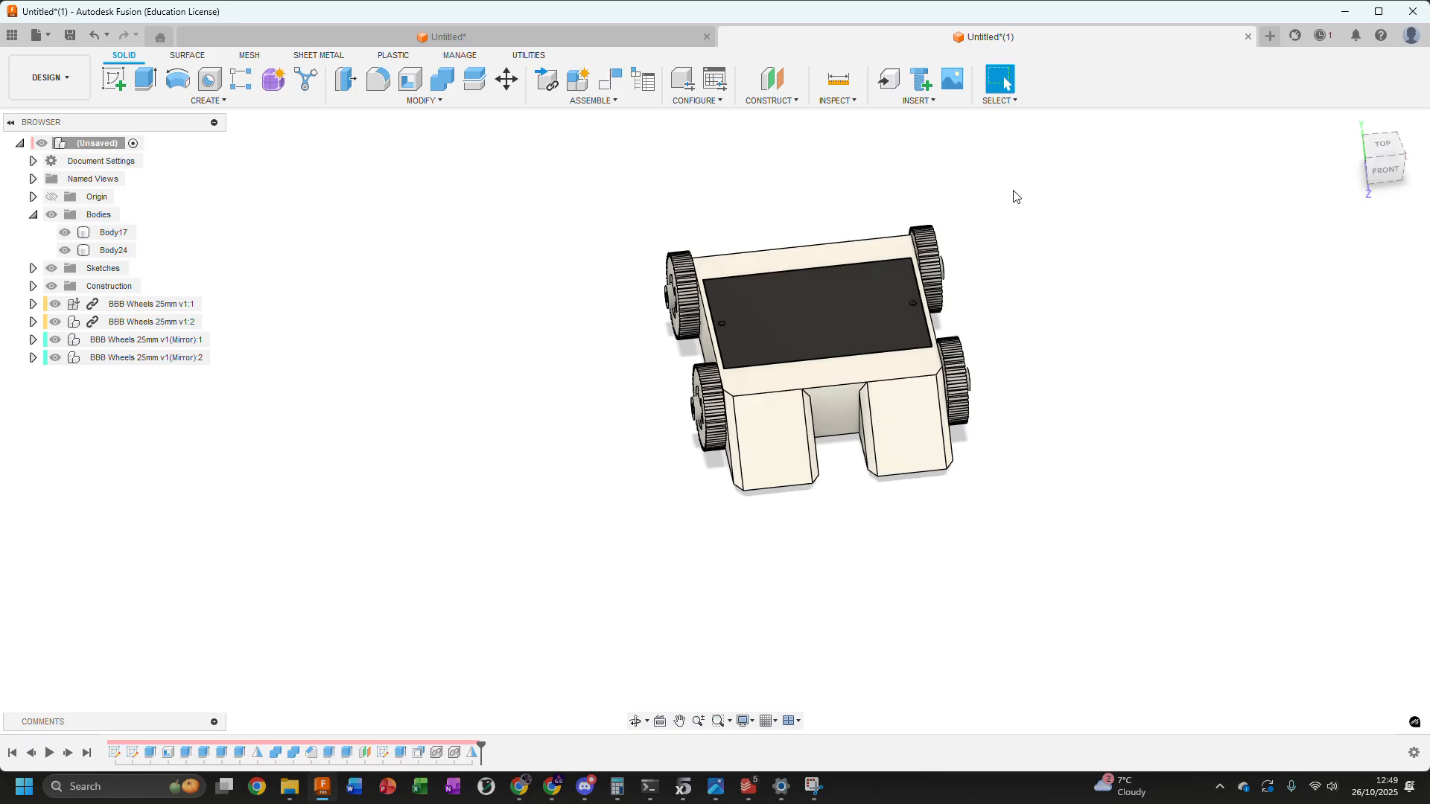
middle_click_drag(1000, 266, 969, 260, "shift")
scroll(737, 297, "up", 5)
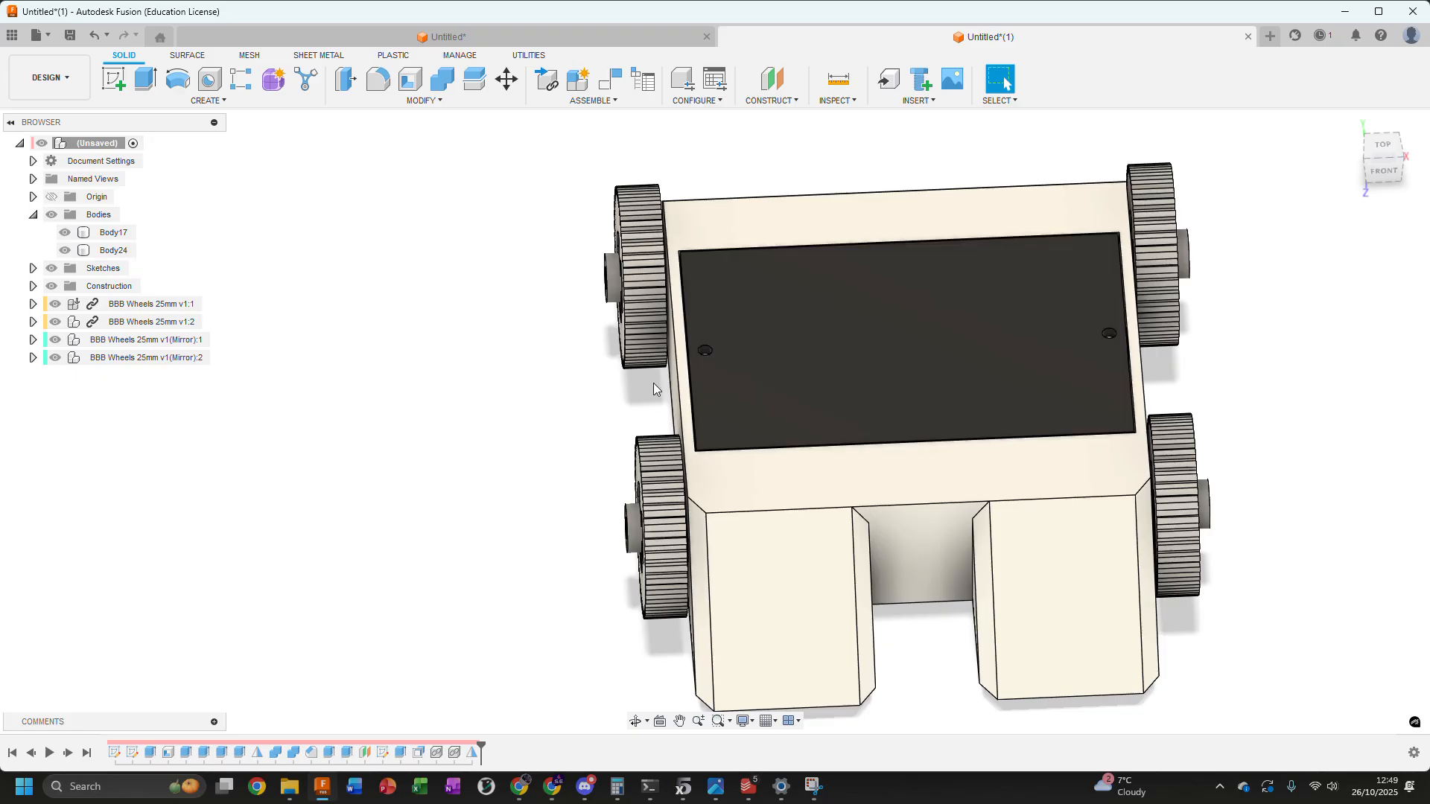
scroll(789, 381, "up", 3)
scroll(495, 337, "down", 5)
scroll(588, 310, "down", 4)
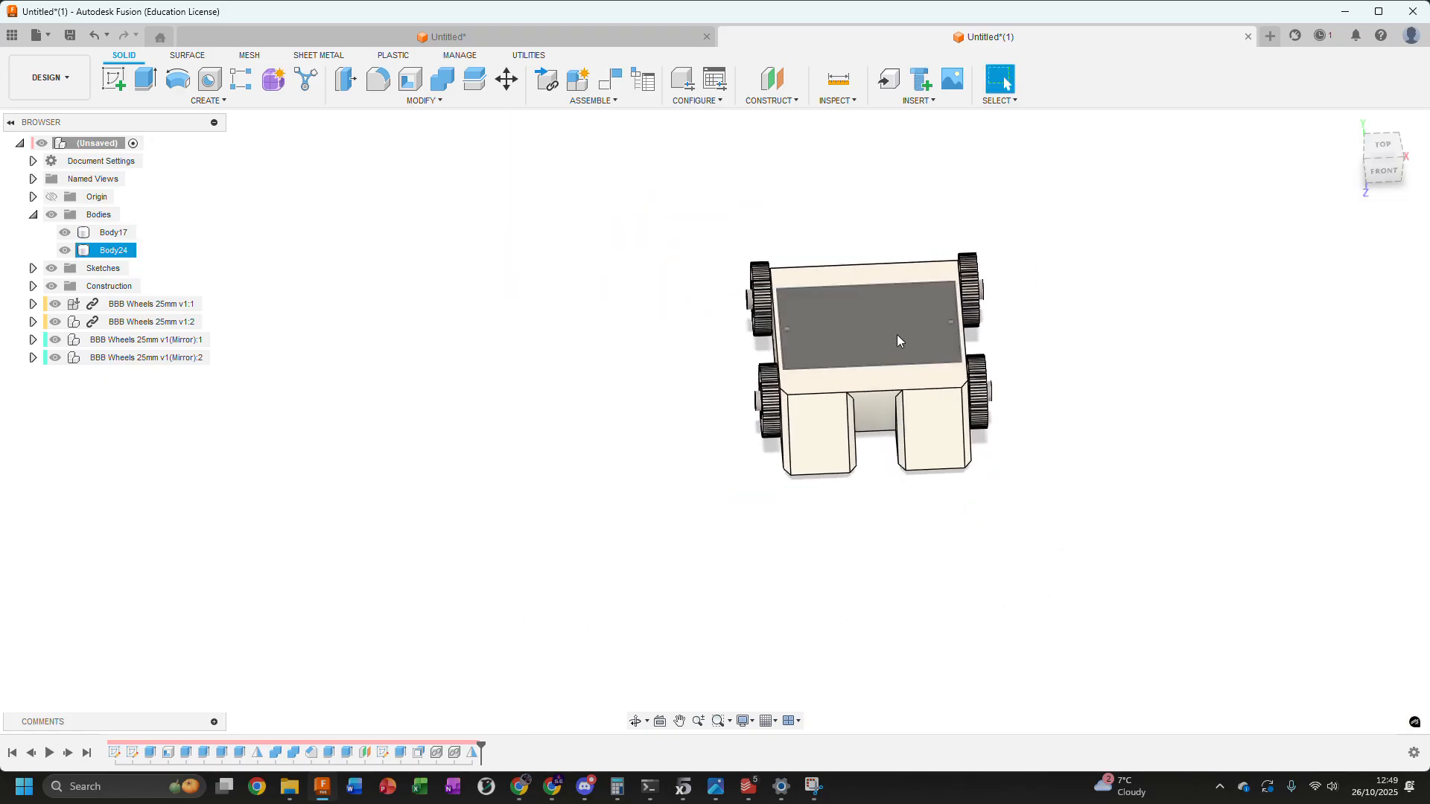
Prepare a mesh export of the enclosure body in 3MF format up to the save options, and cancel it
right_click(119, 236)
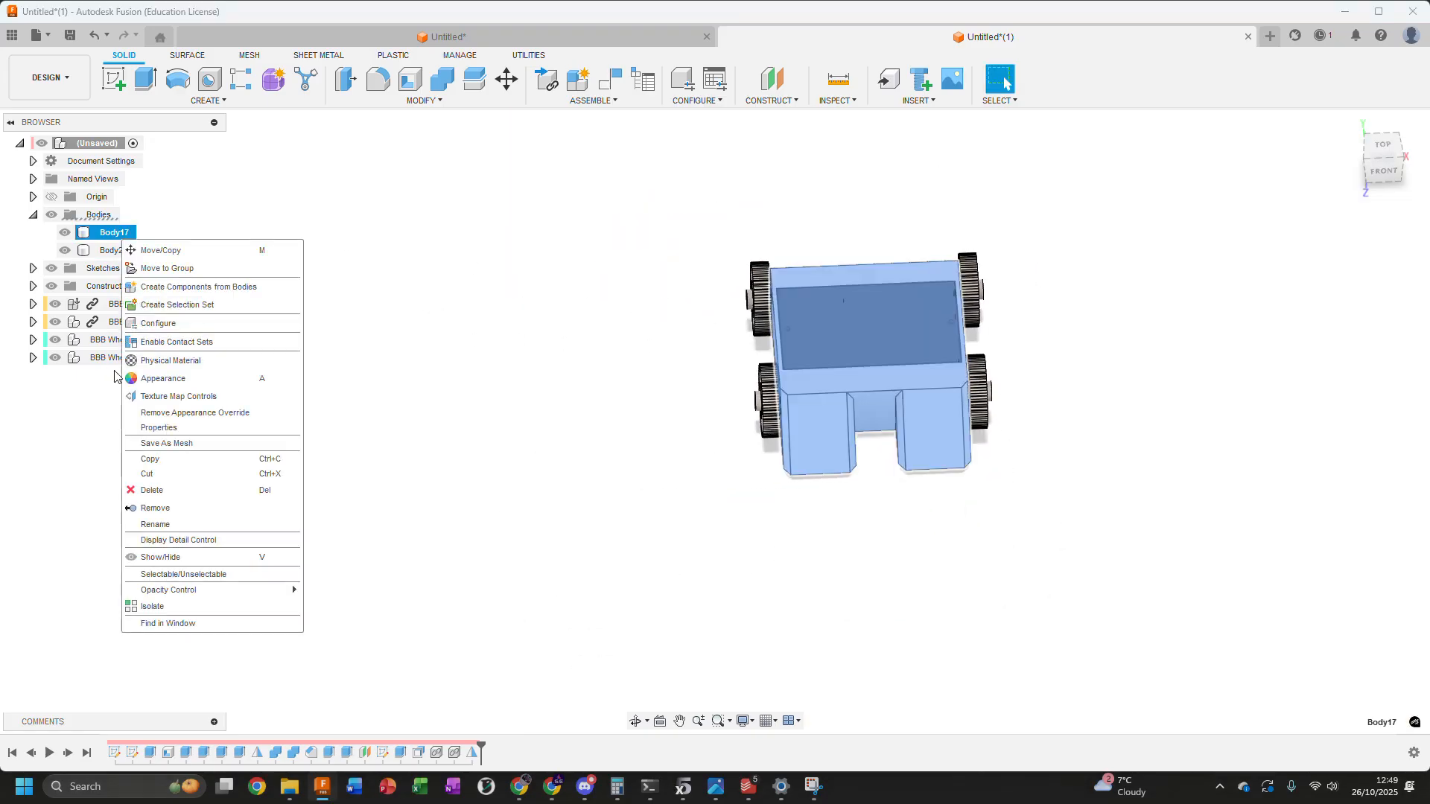
left_click(167, 443)
left_click(1367, 314)
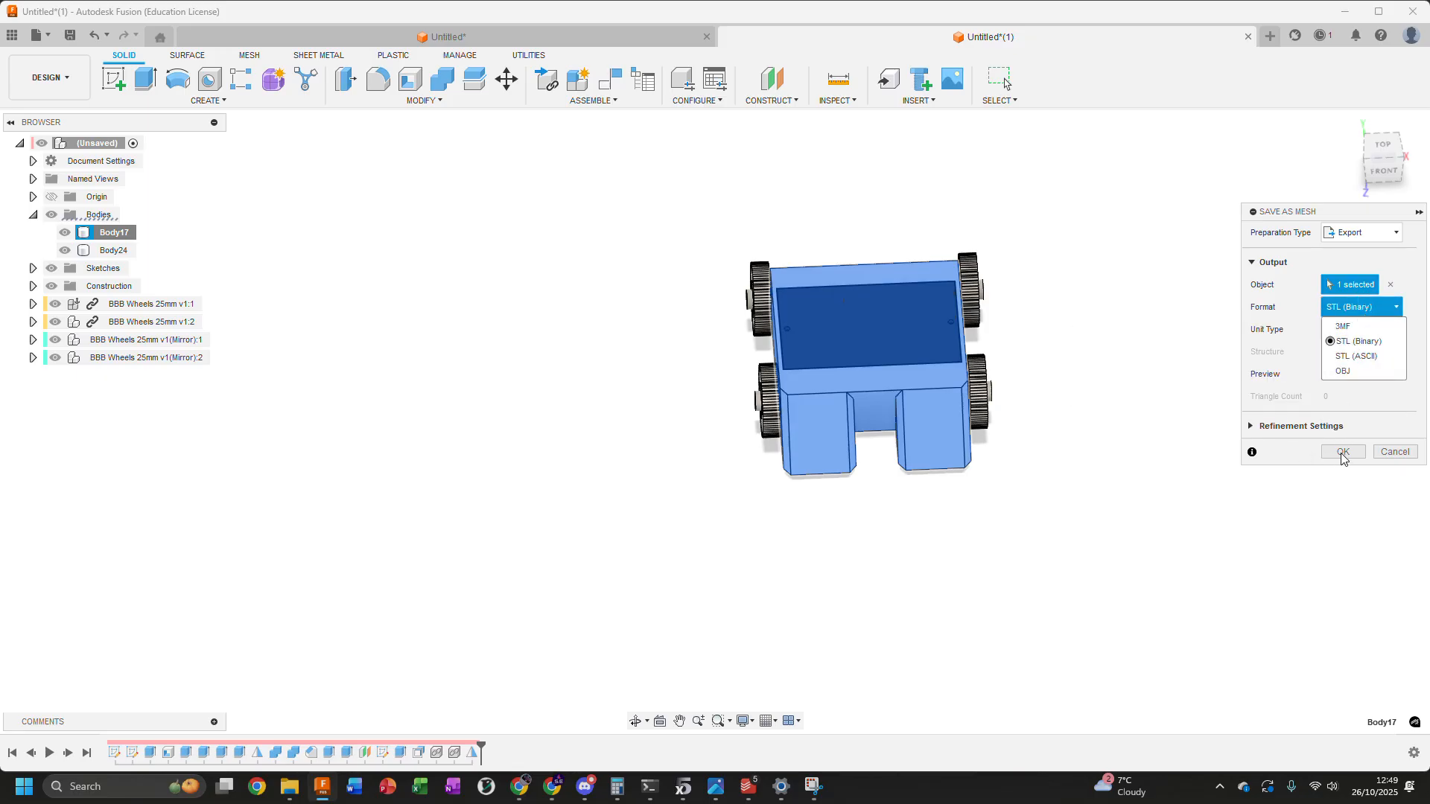
left_click(1351, 327)
left_click(1344, 452)
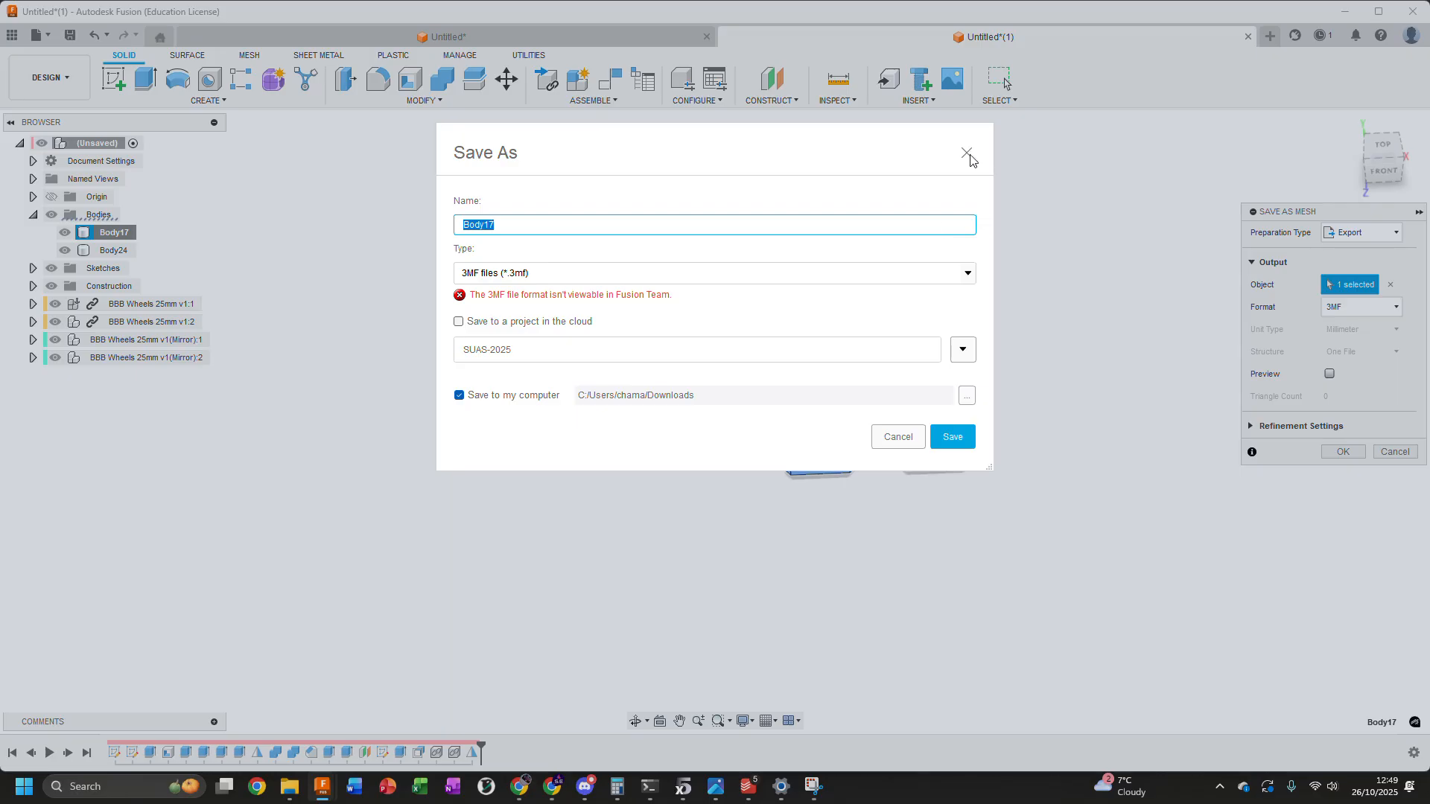
left_click(899, 440)
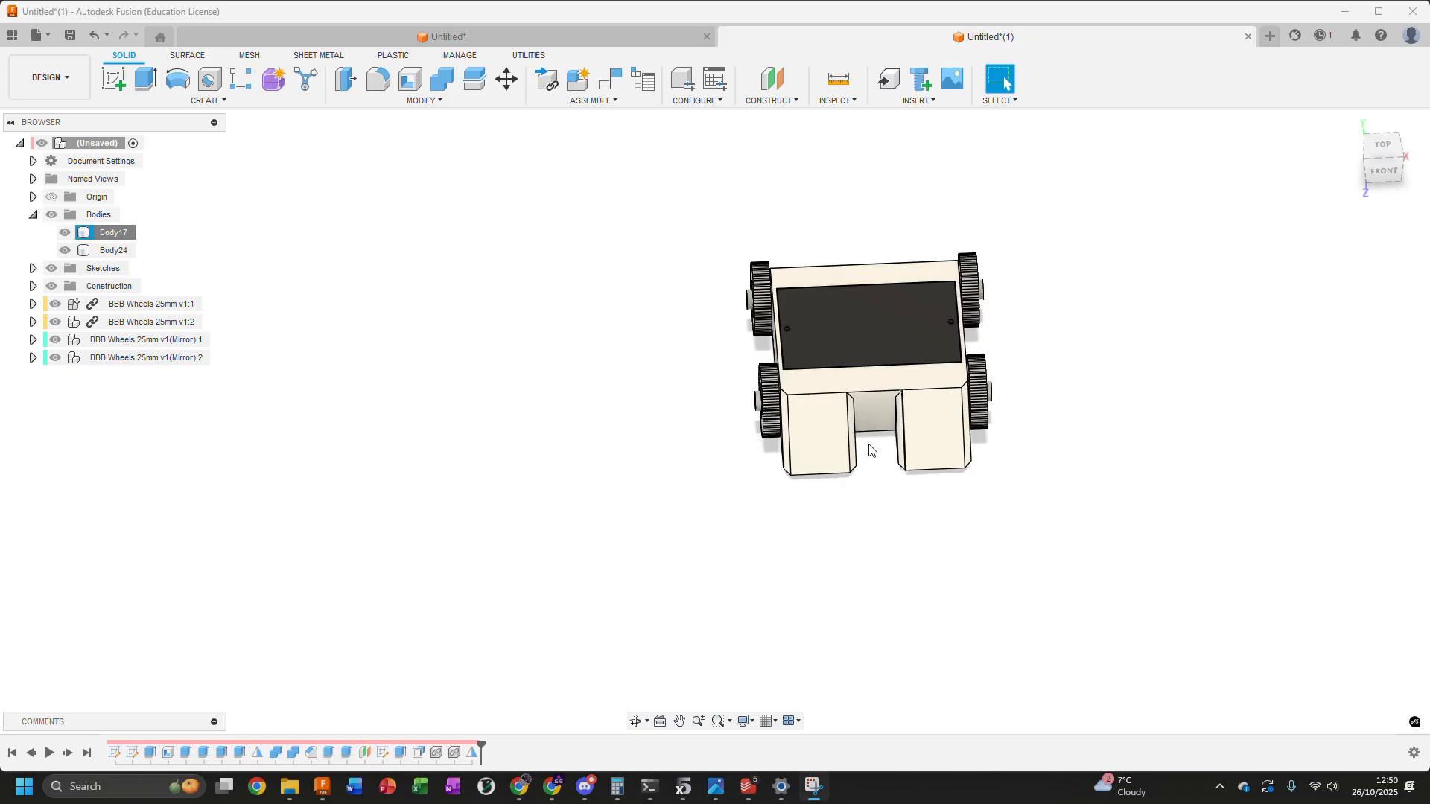
Clear the selection and return the finished robot to the home view
left_click(292, 224)
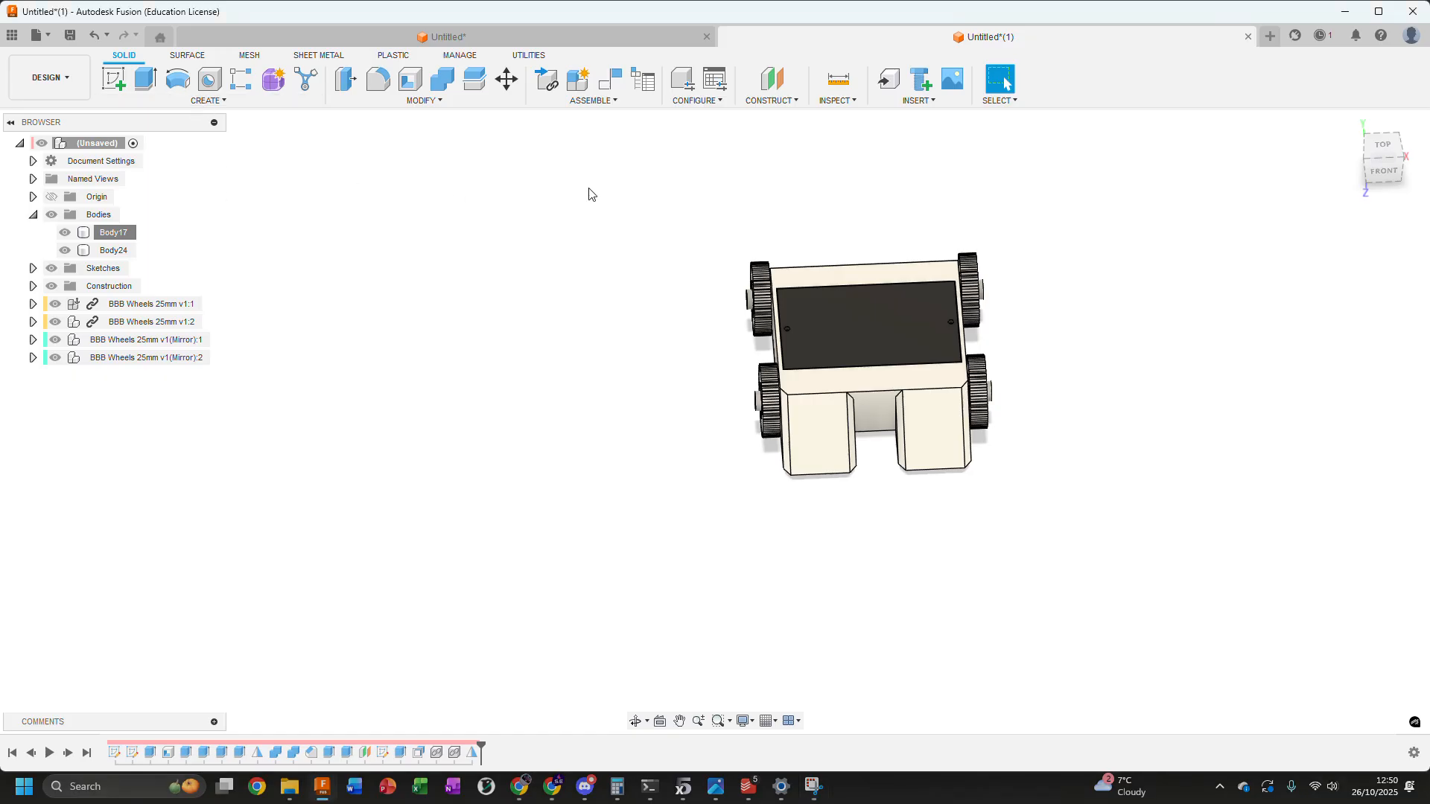
left_click(1350, 121)
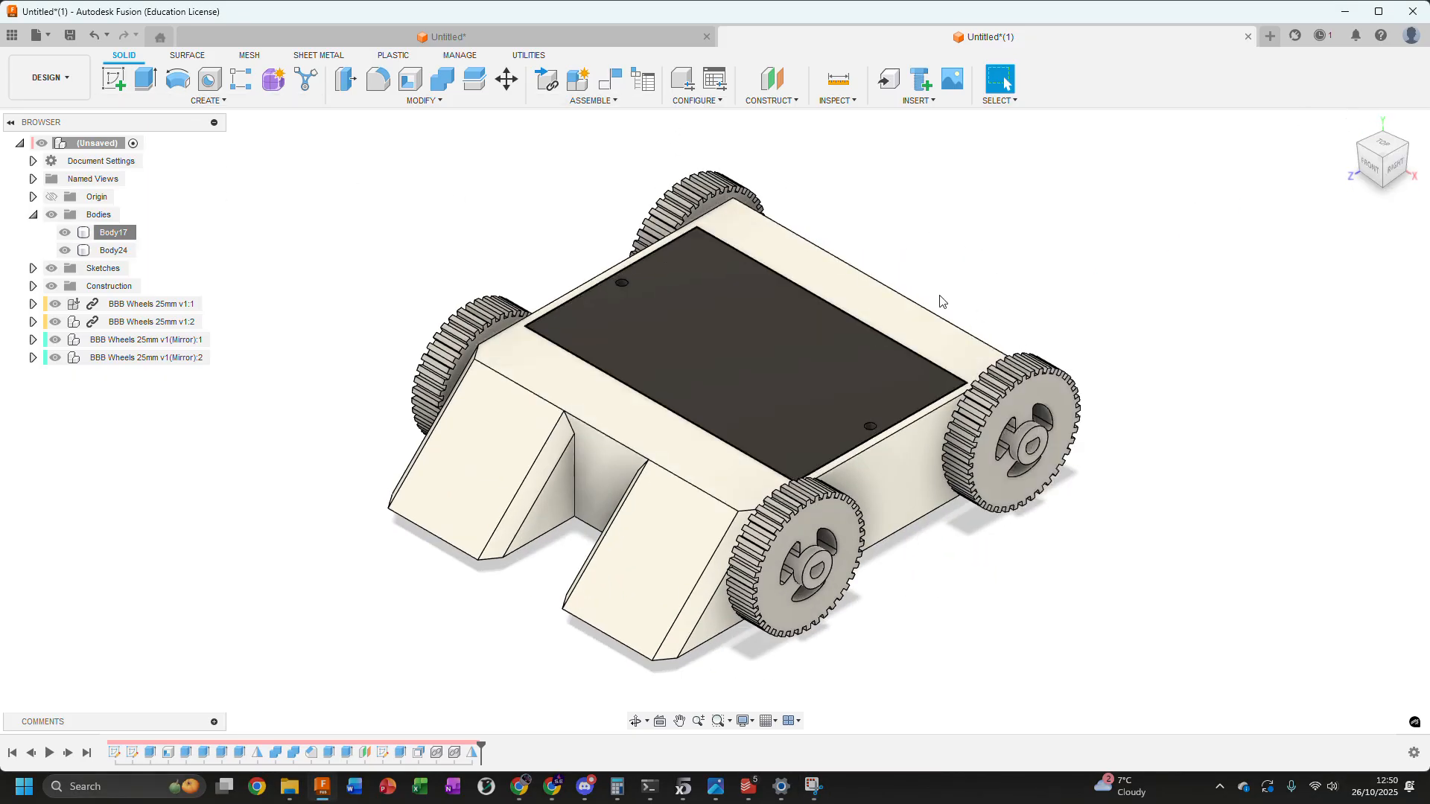